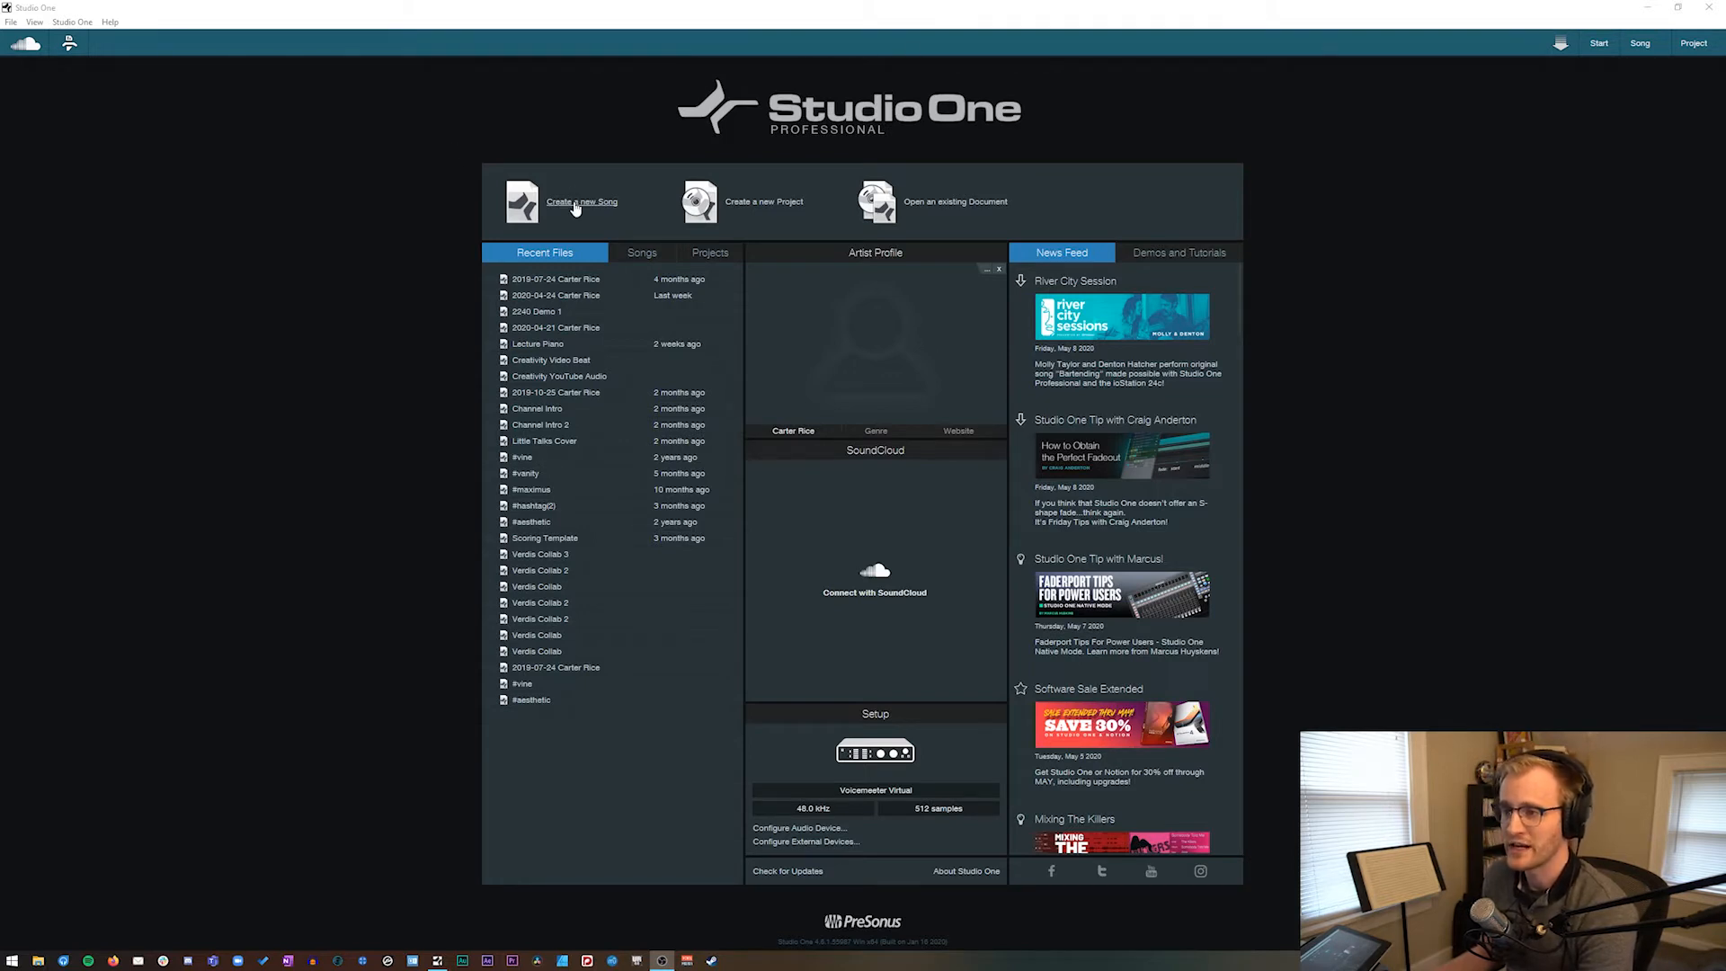
Start a new song from the Empty Song template and title it "MUS 2240 Audio"
click(575, 205)
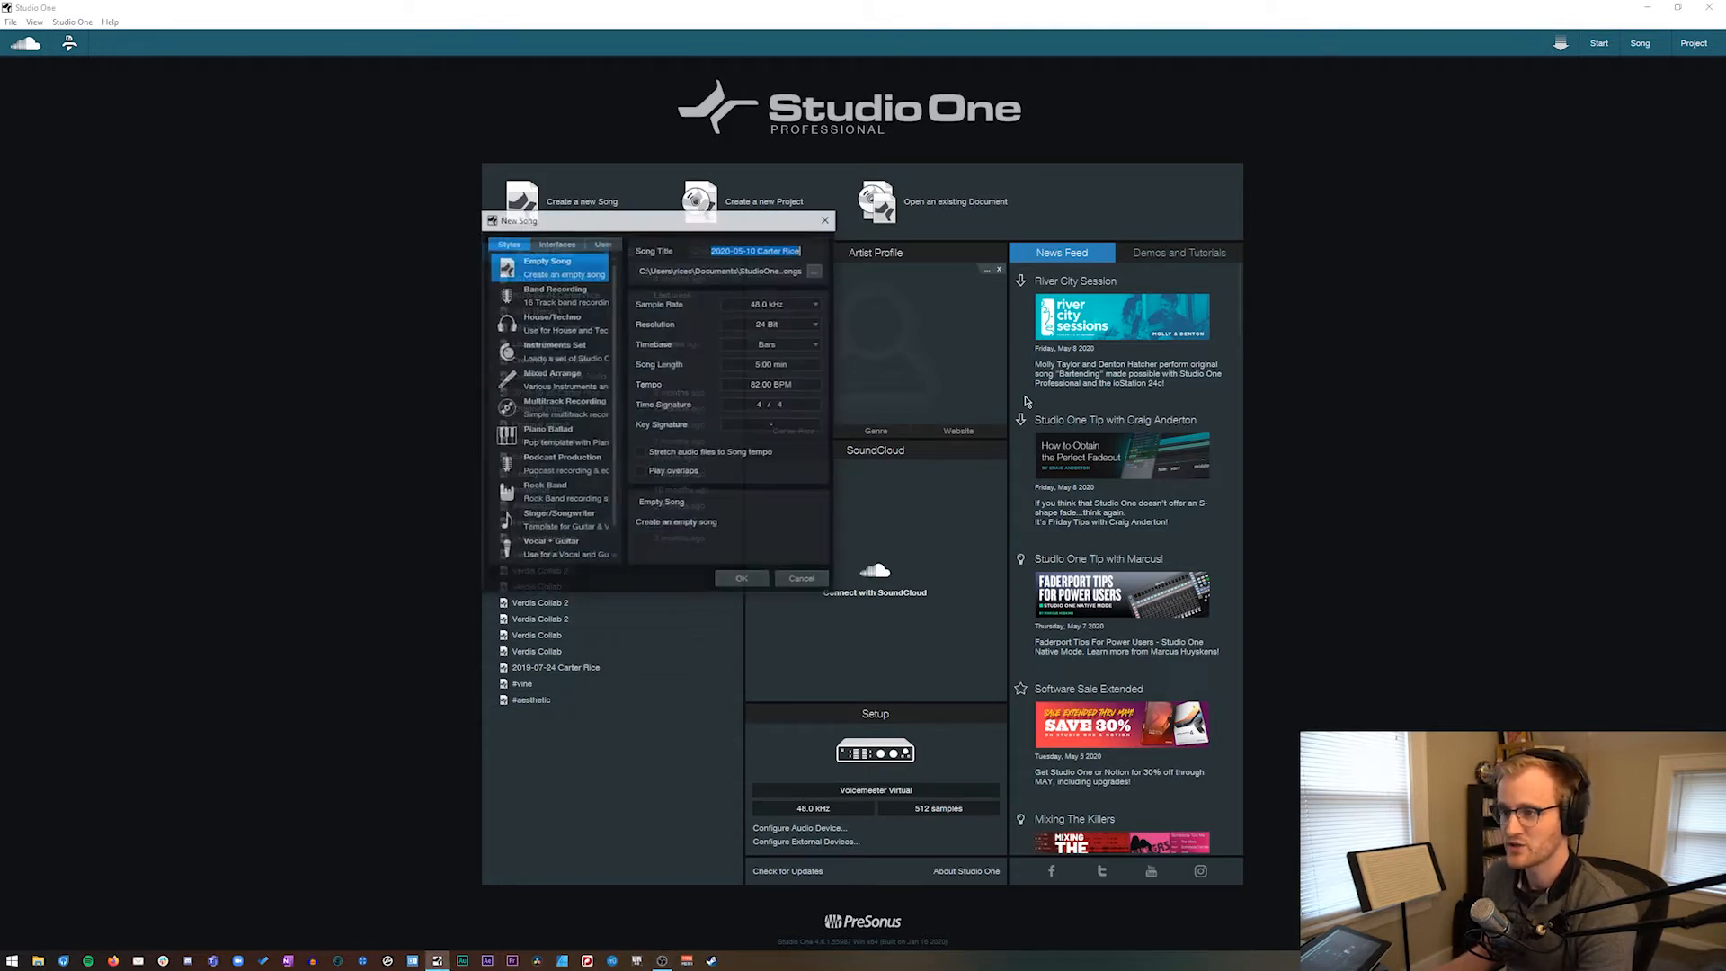
drag(643, 225, 748, 231)
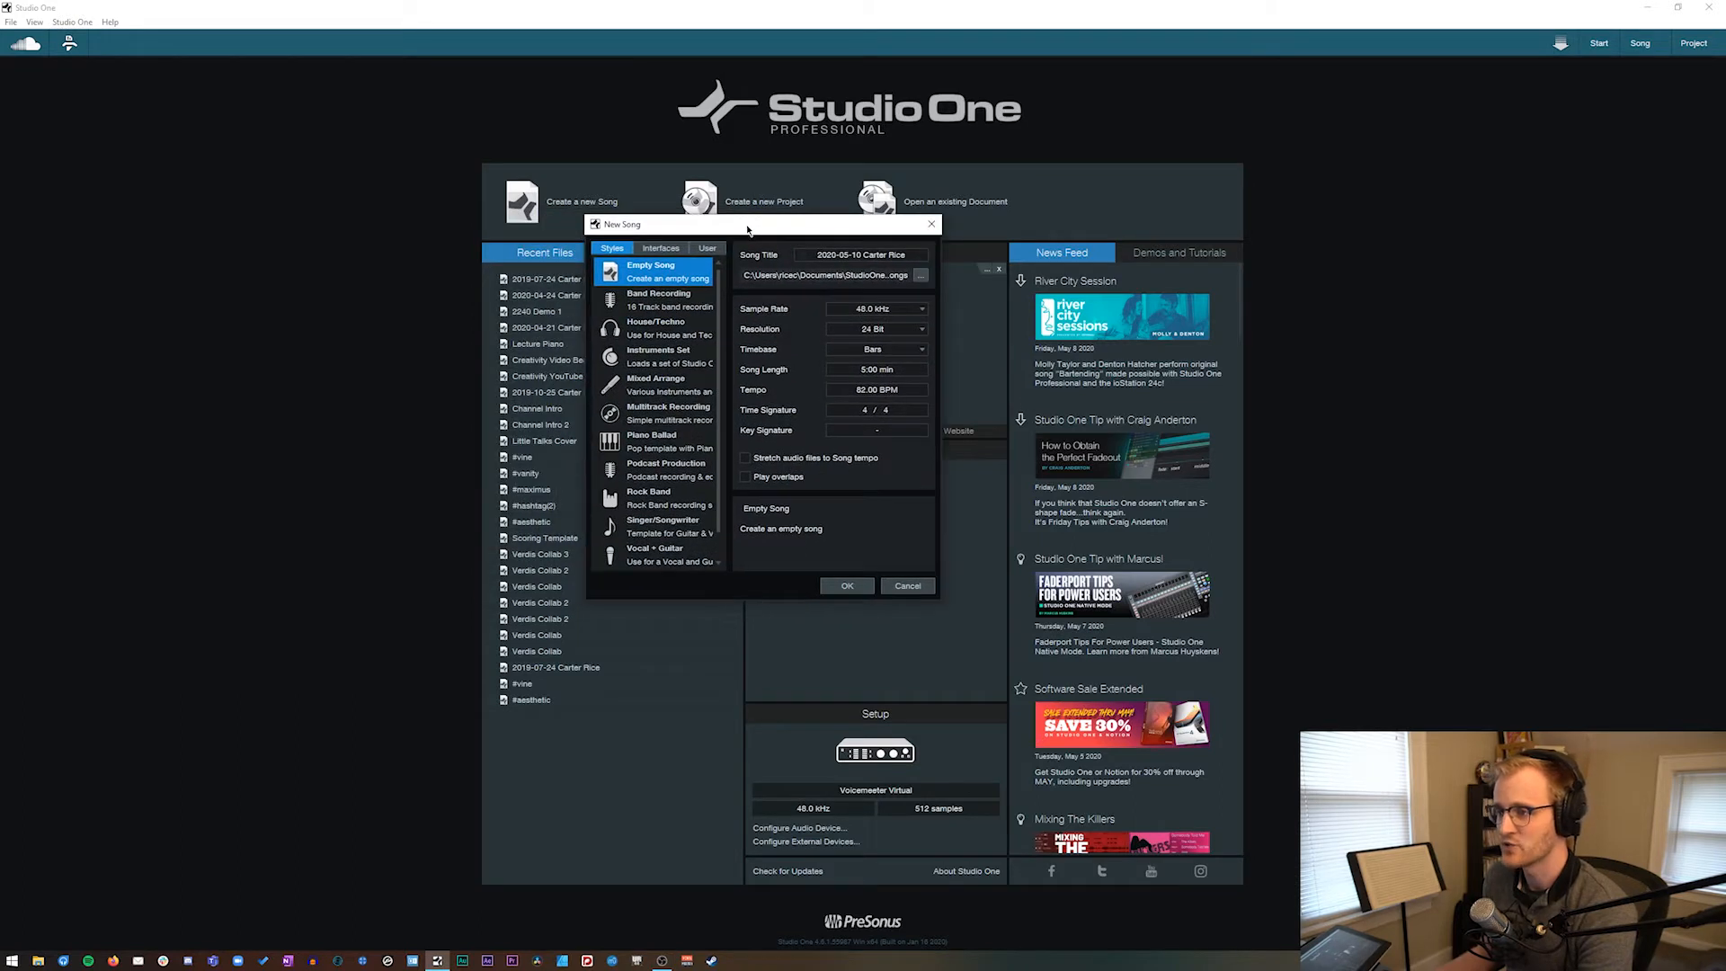
click(629, 282)
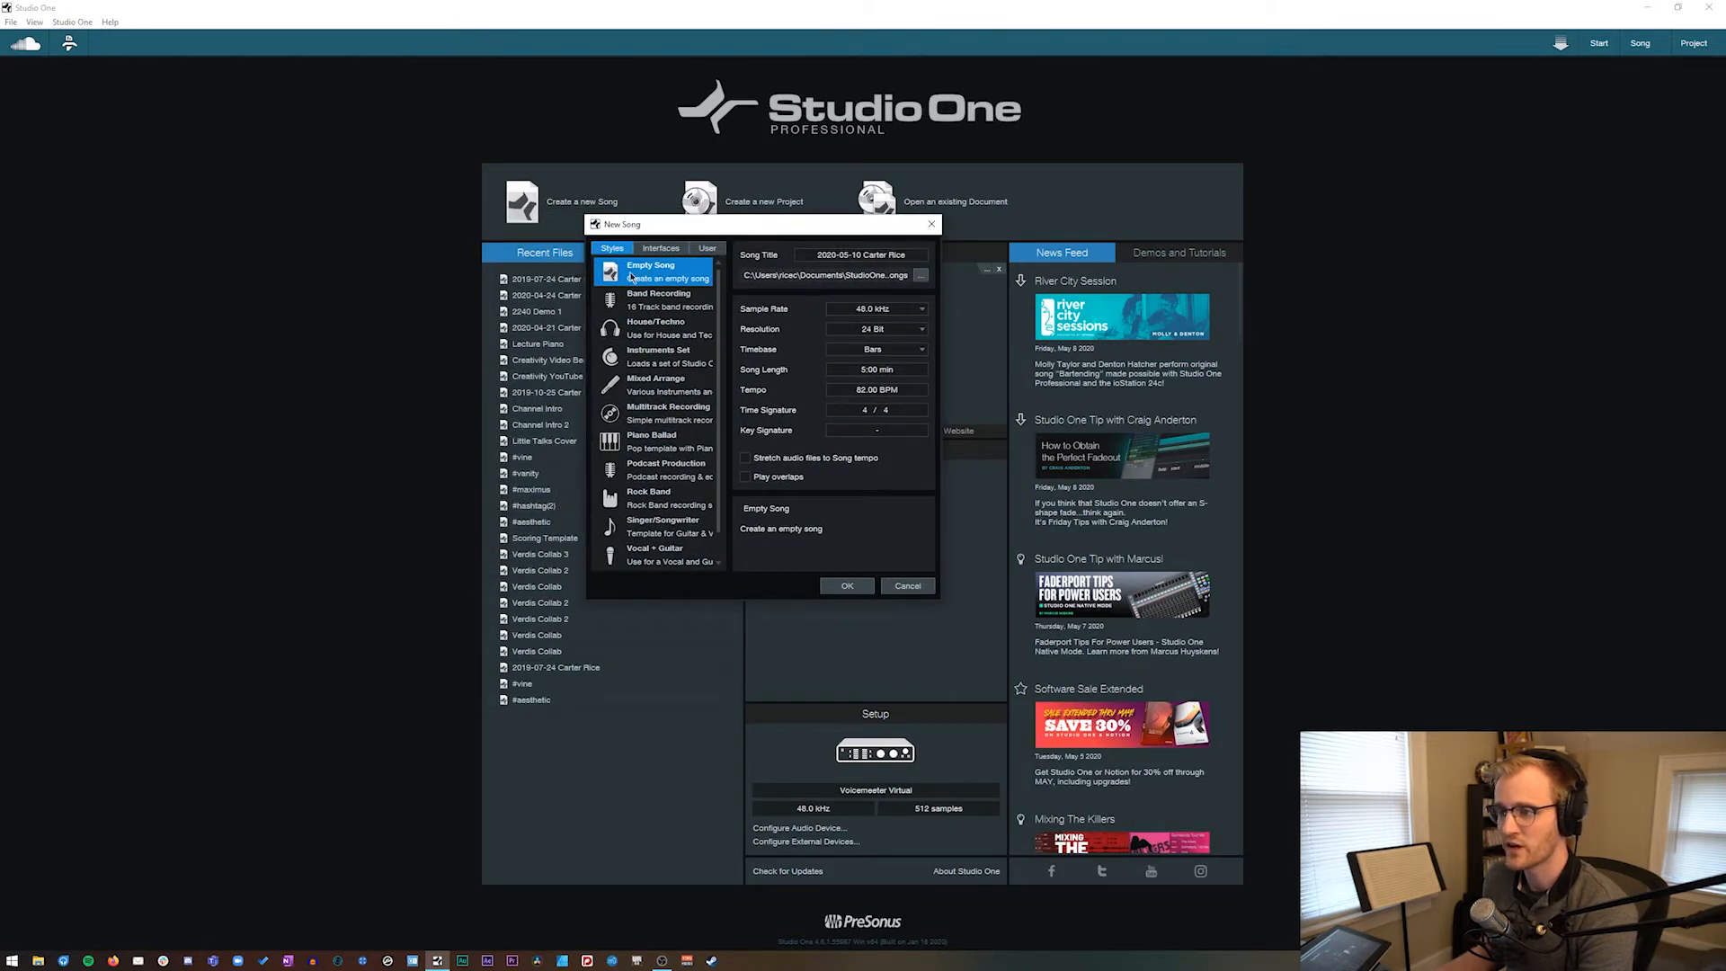
click(863, 254)
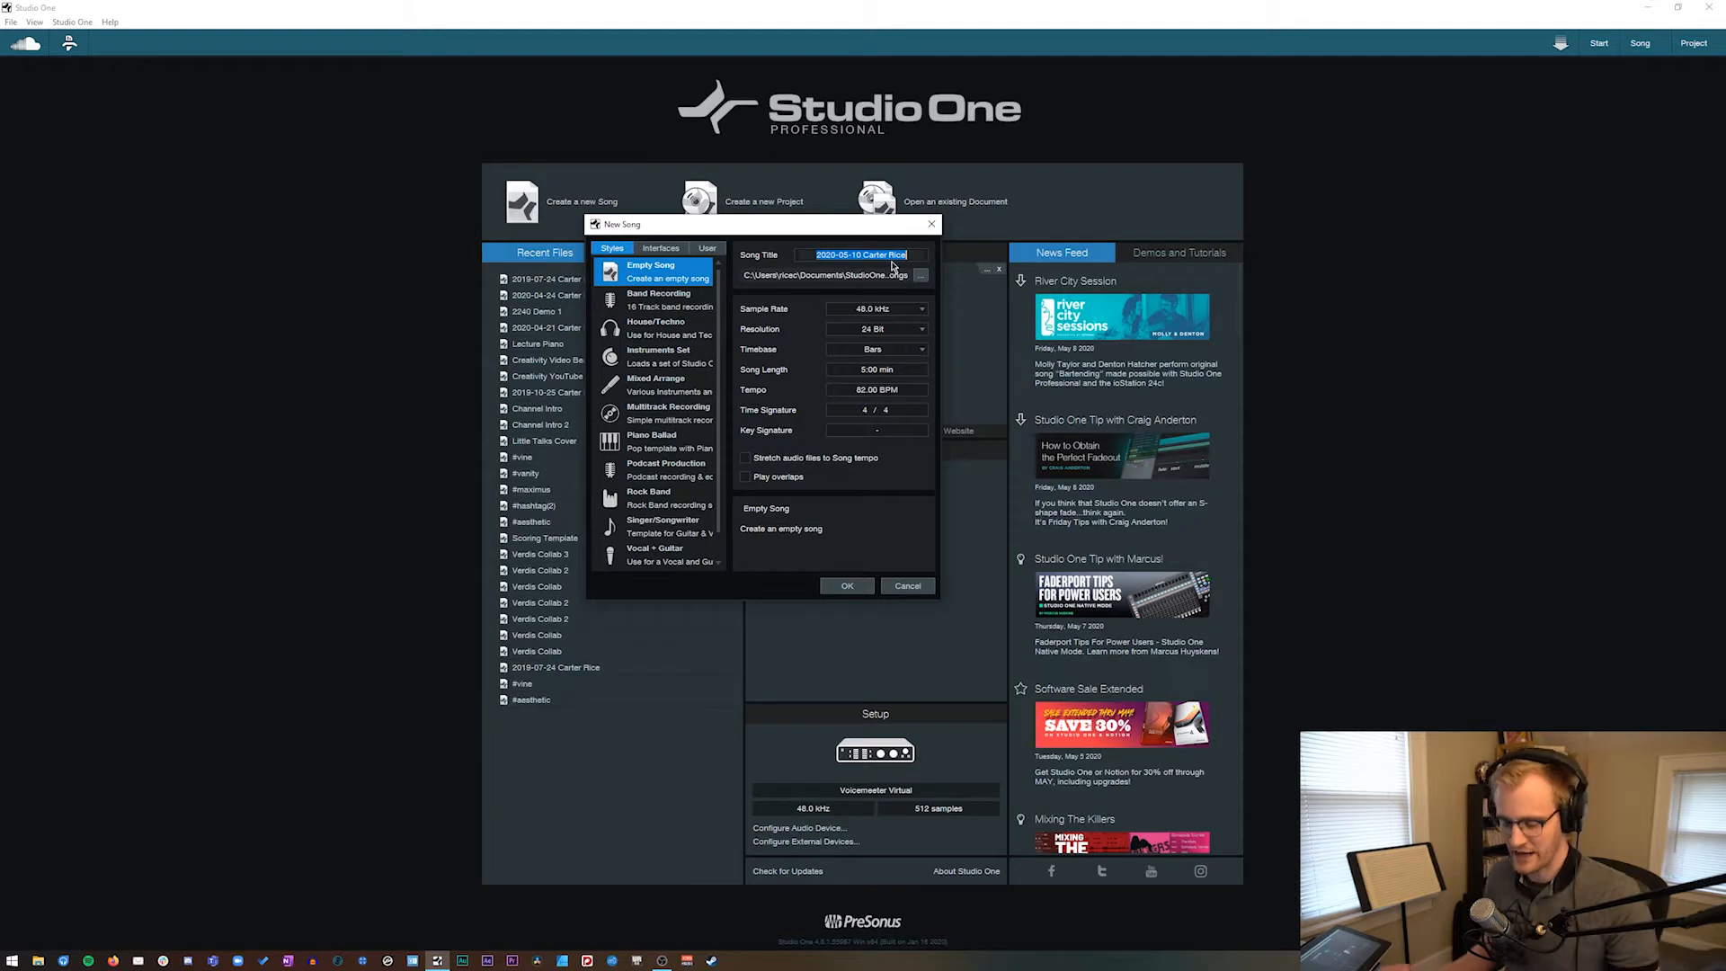
text(MUS )
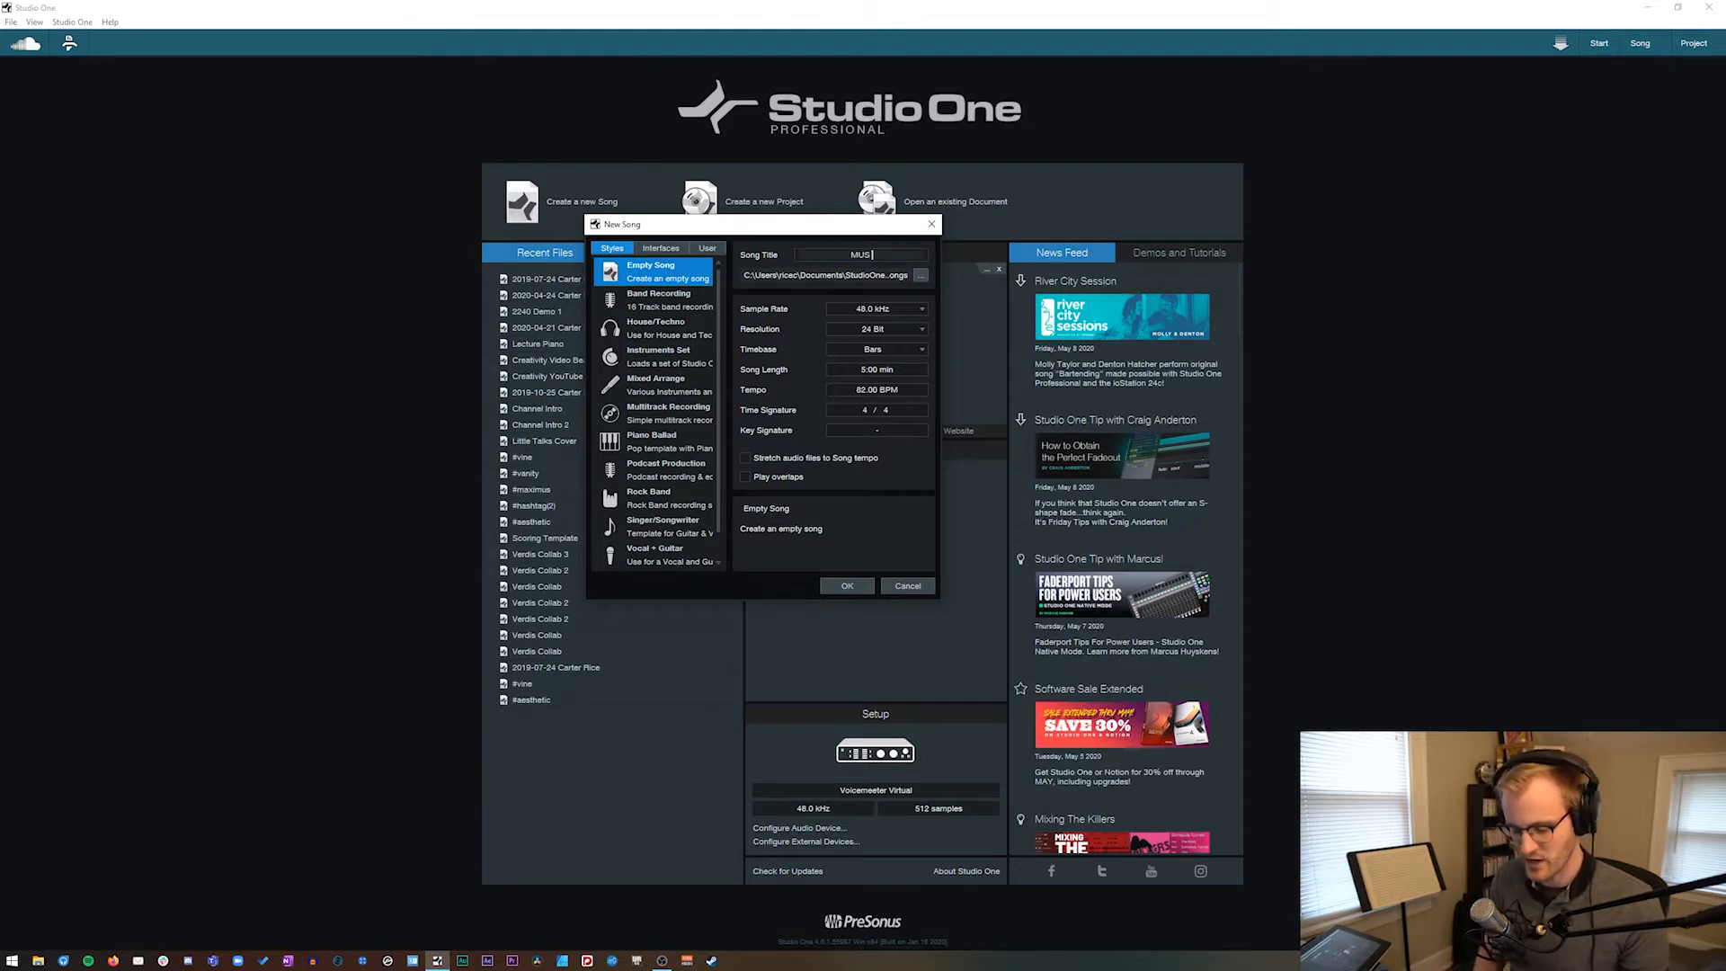
text(2240 Audio)
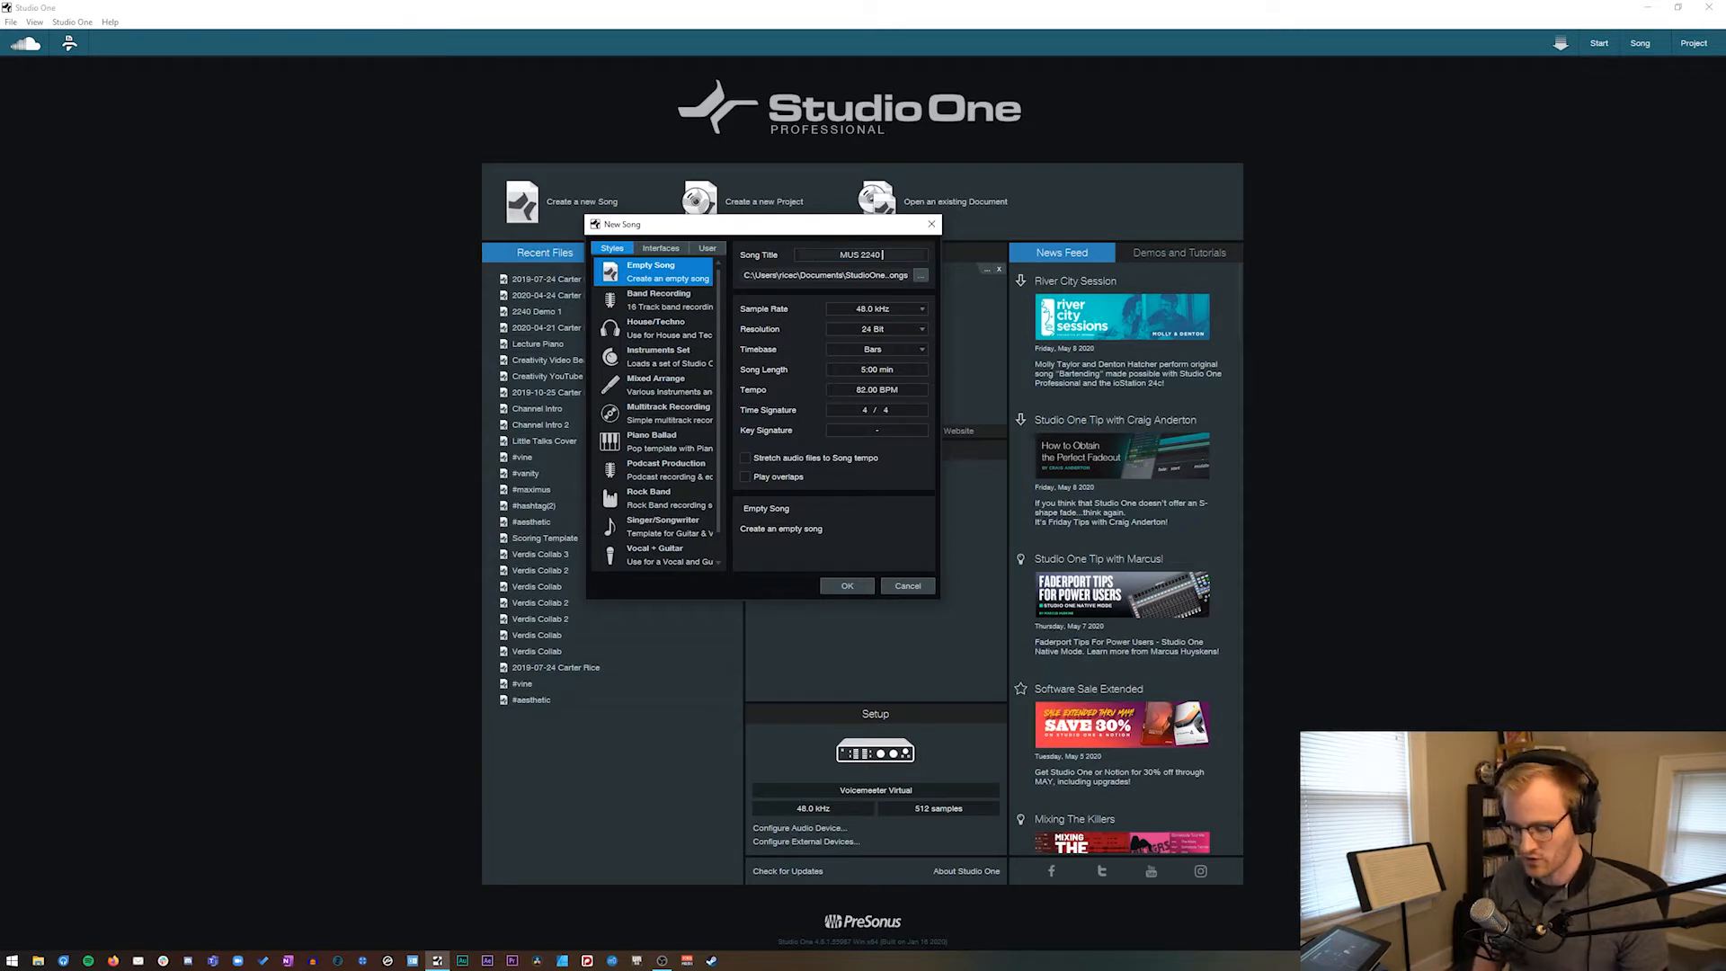
Set the new song's save location to the Desktop folder
click(921, 274)
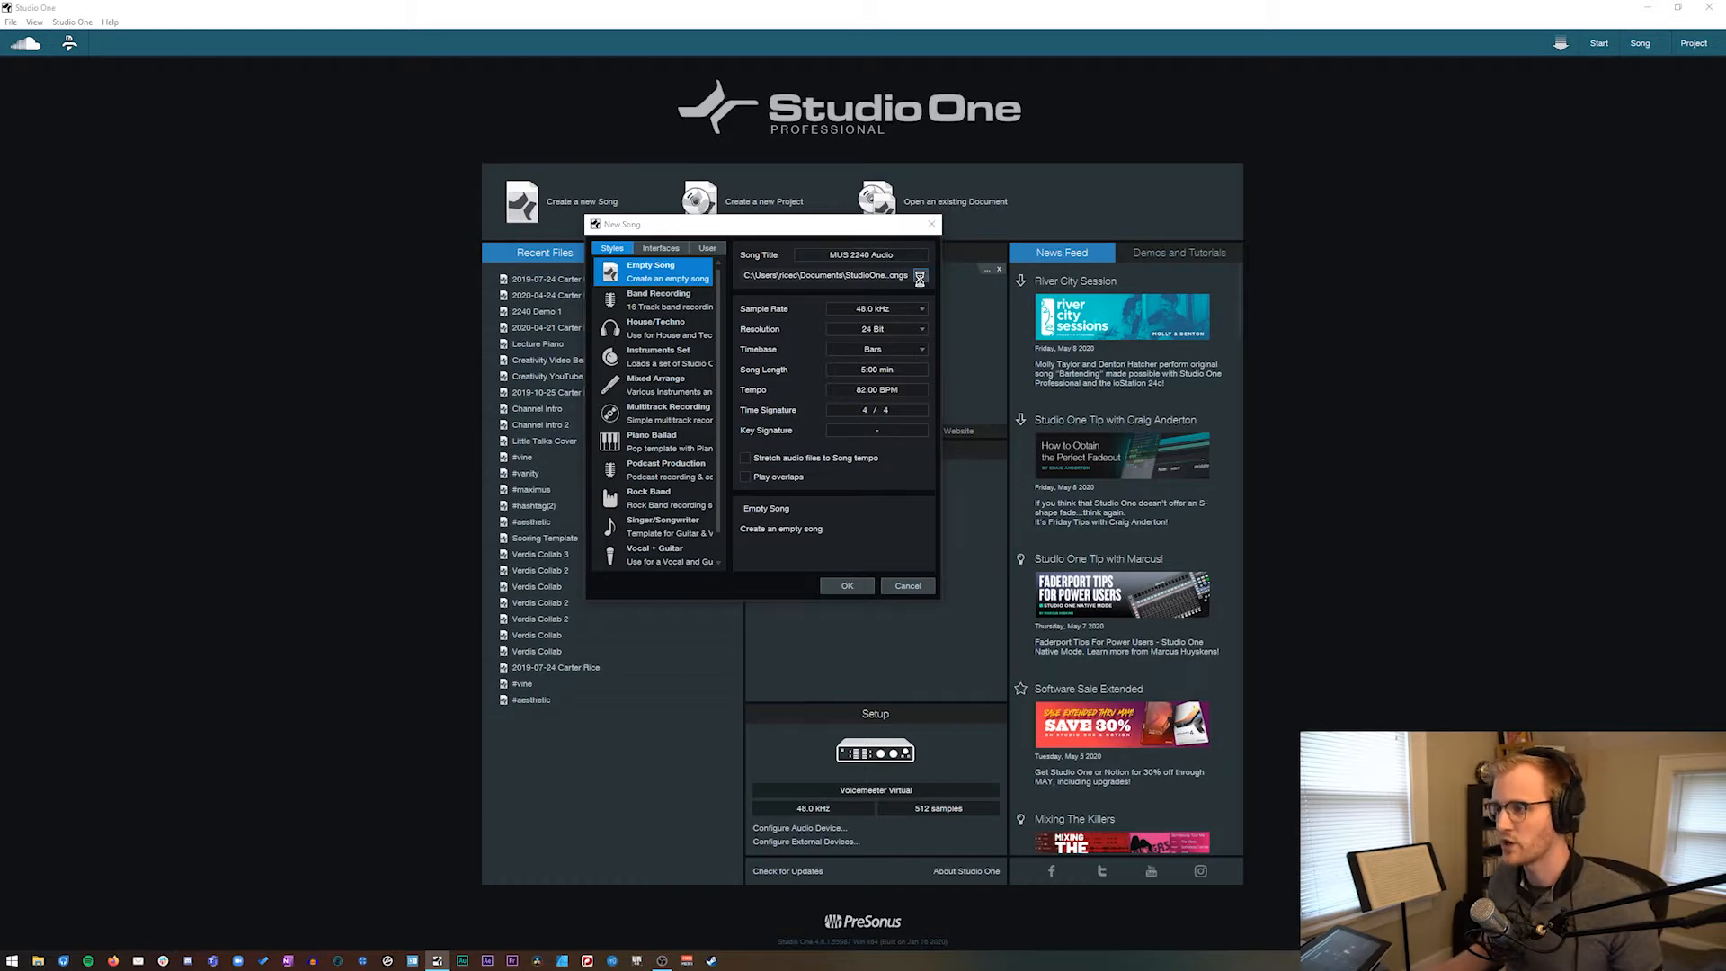
click(649, 336)
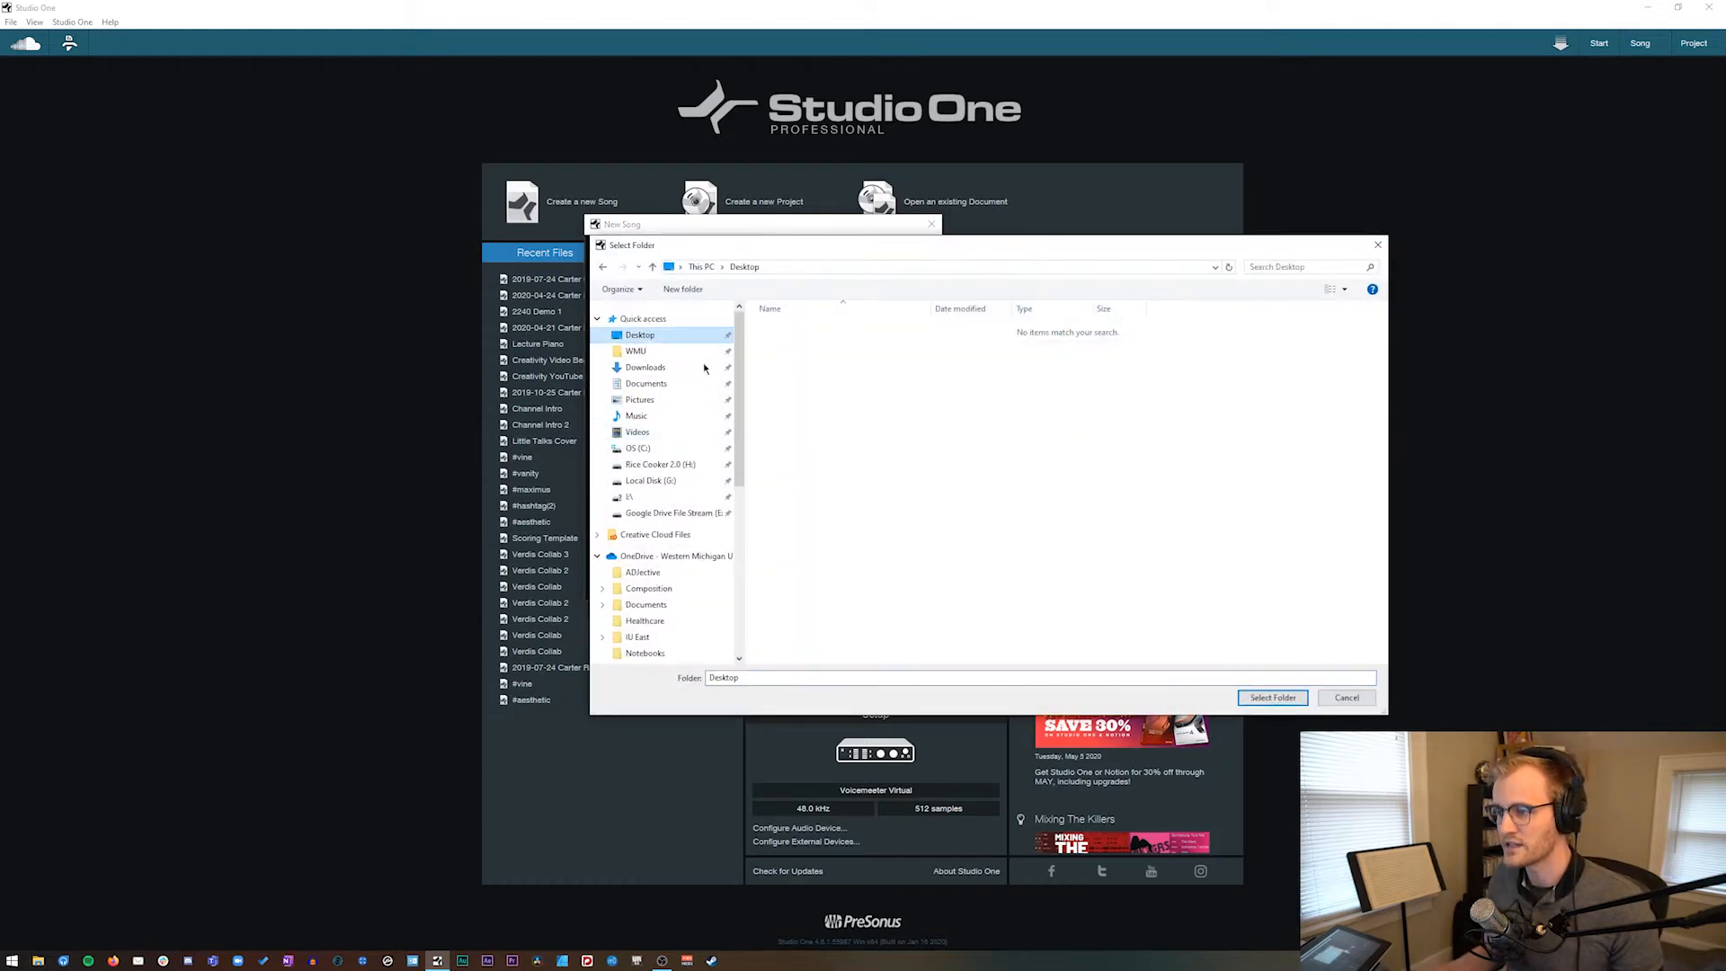
click(1268, 695)
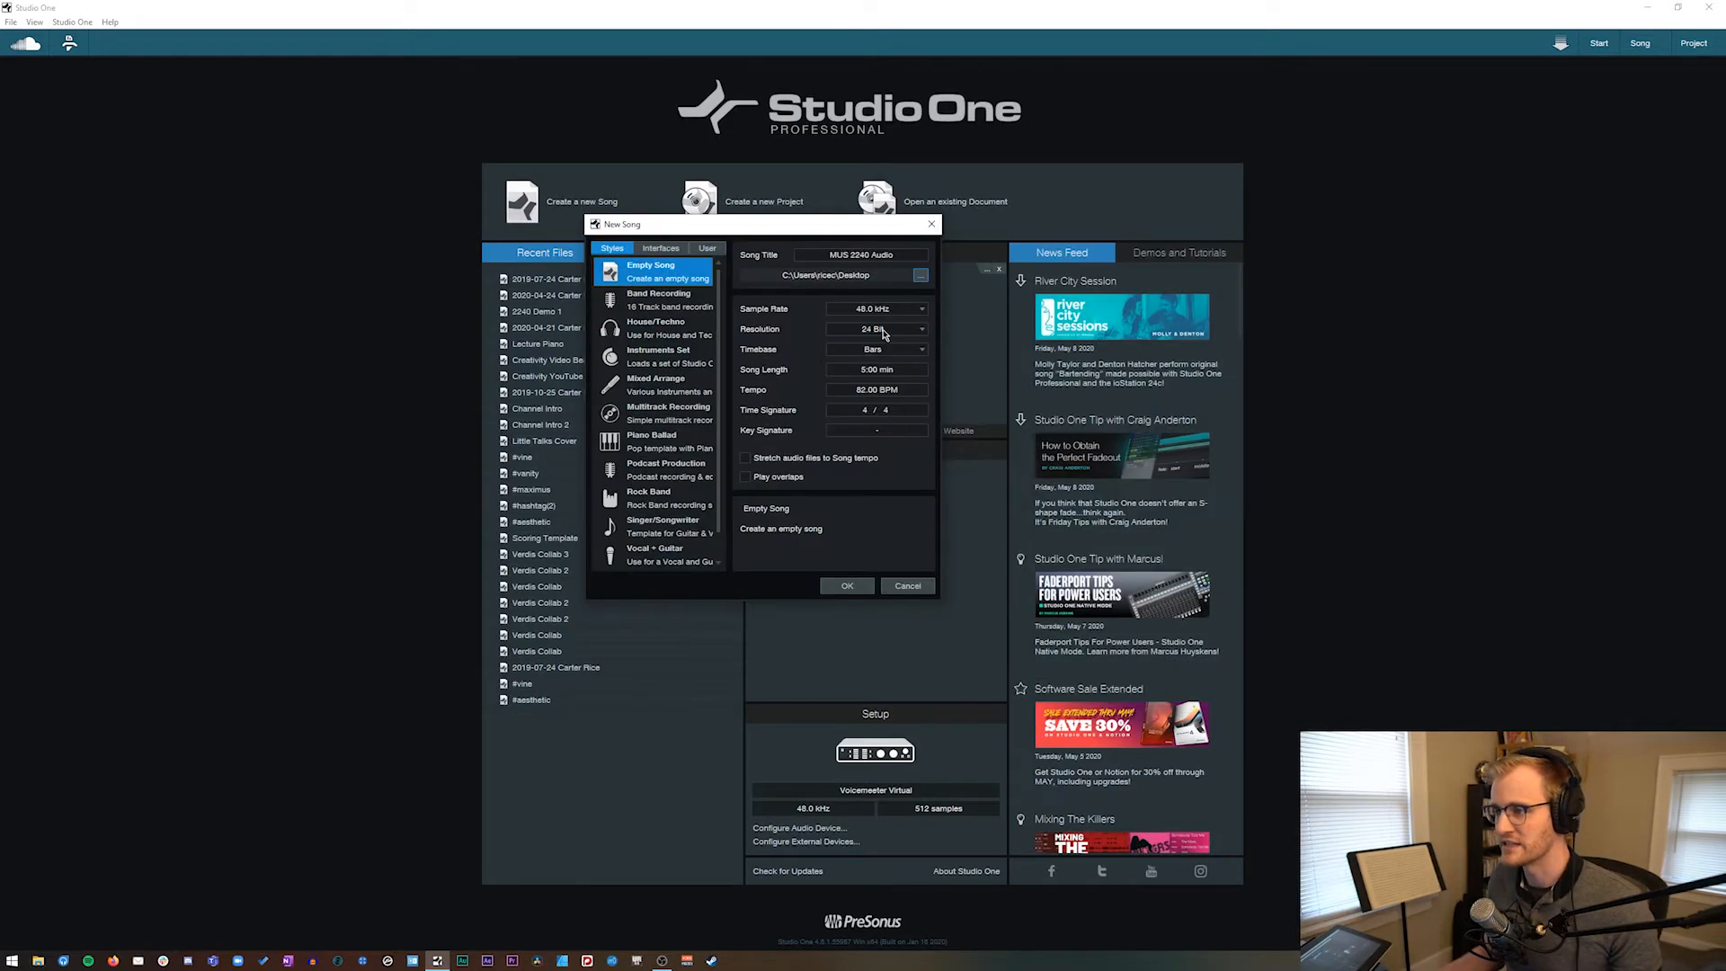
Choose a 48.0 kHz sample rate and 24 Bit resolution for the new song and create it
click(917, 310)
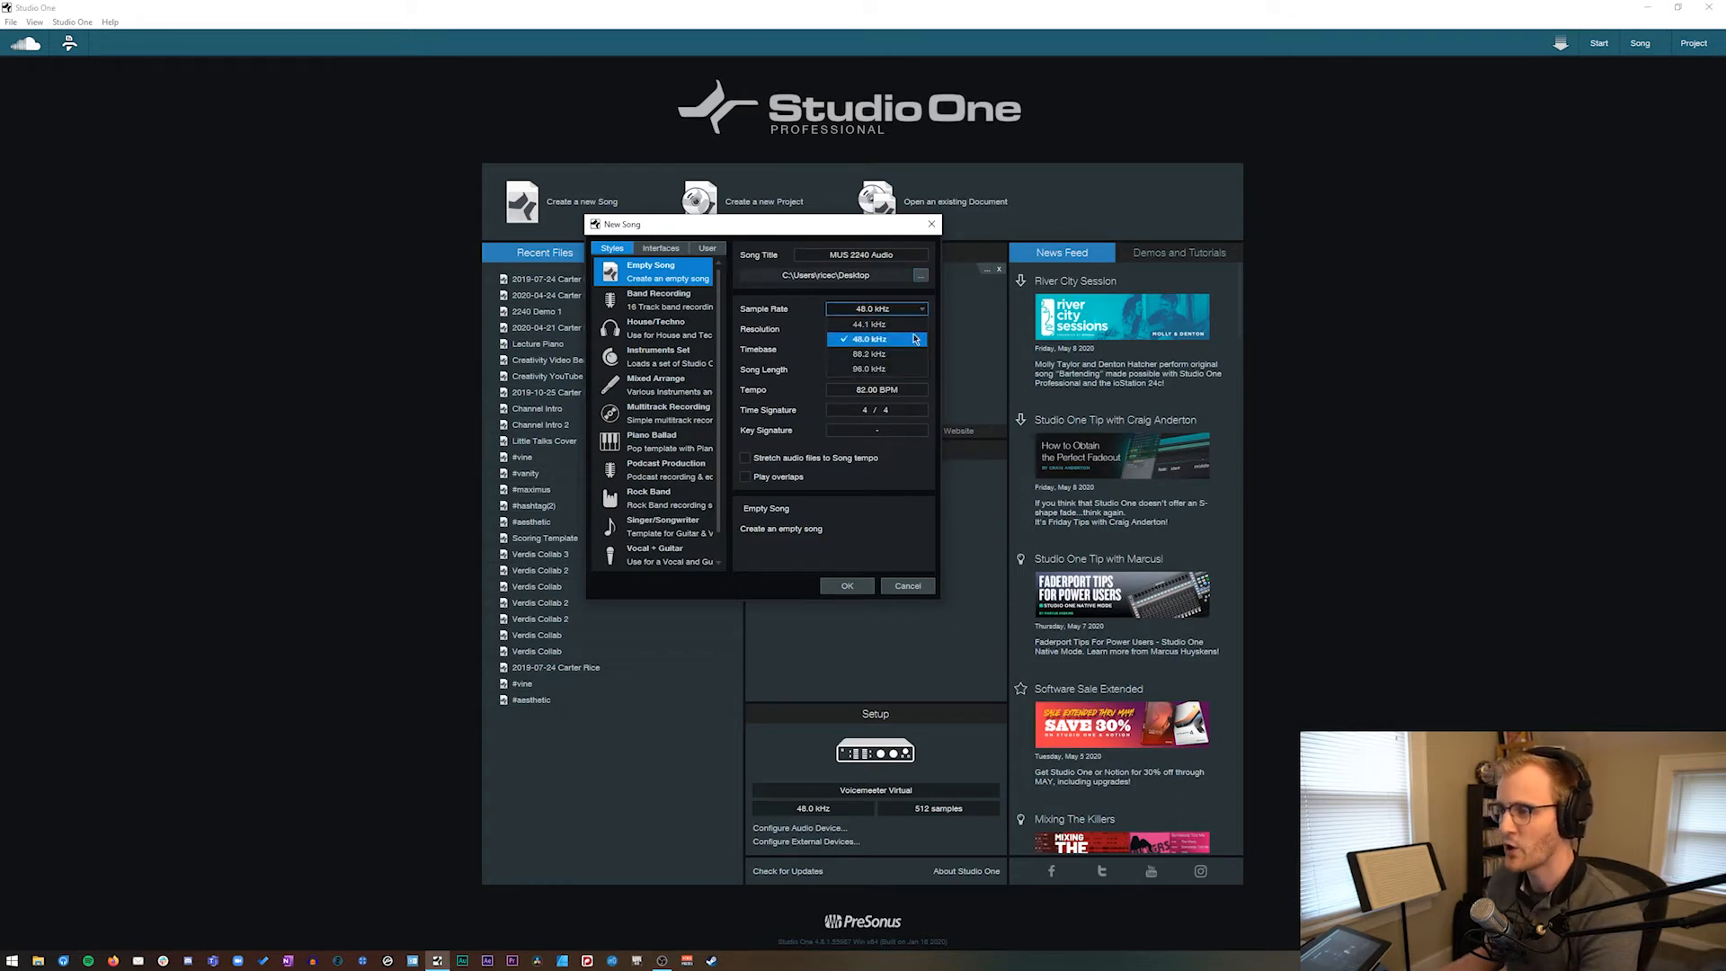
click(913, 345)
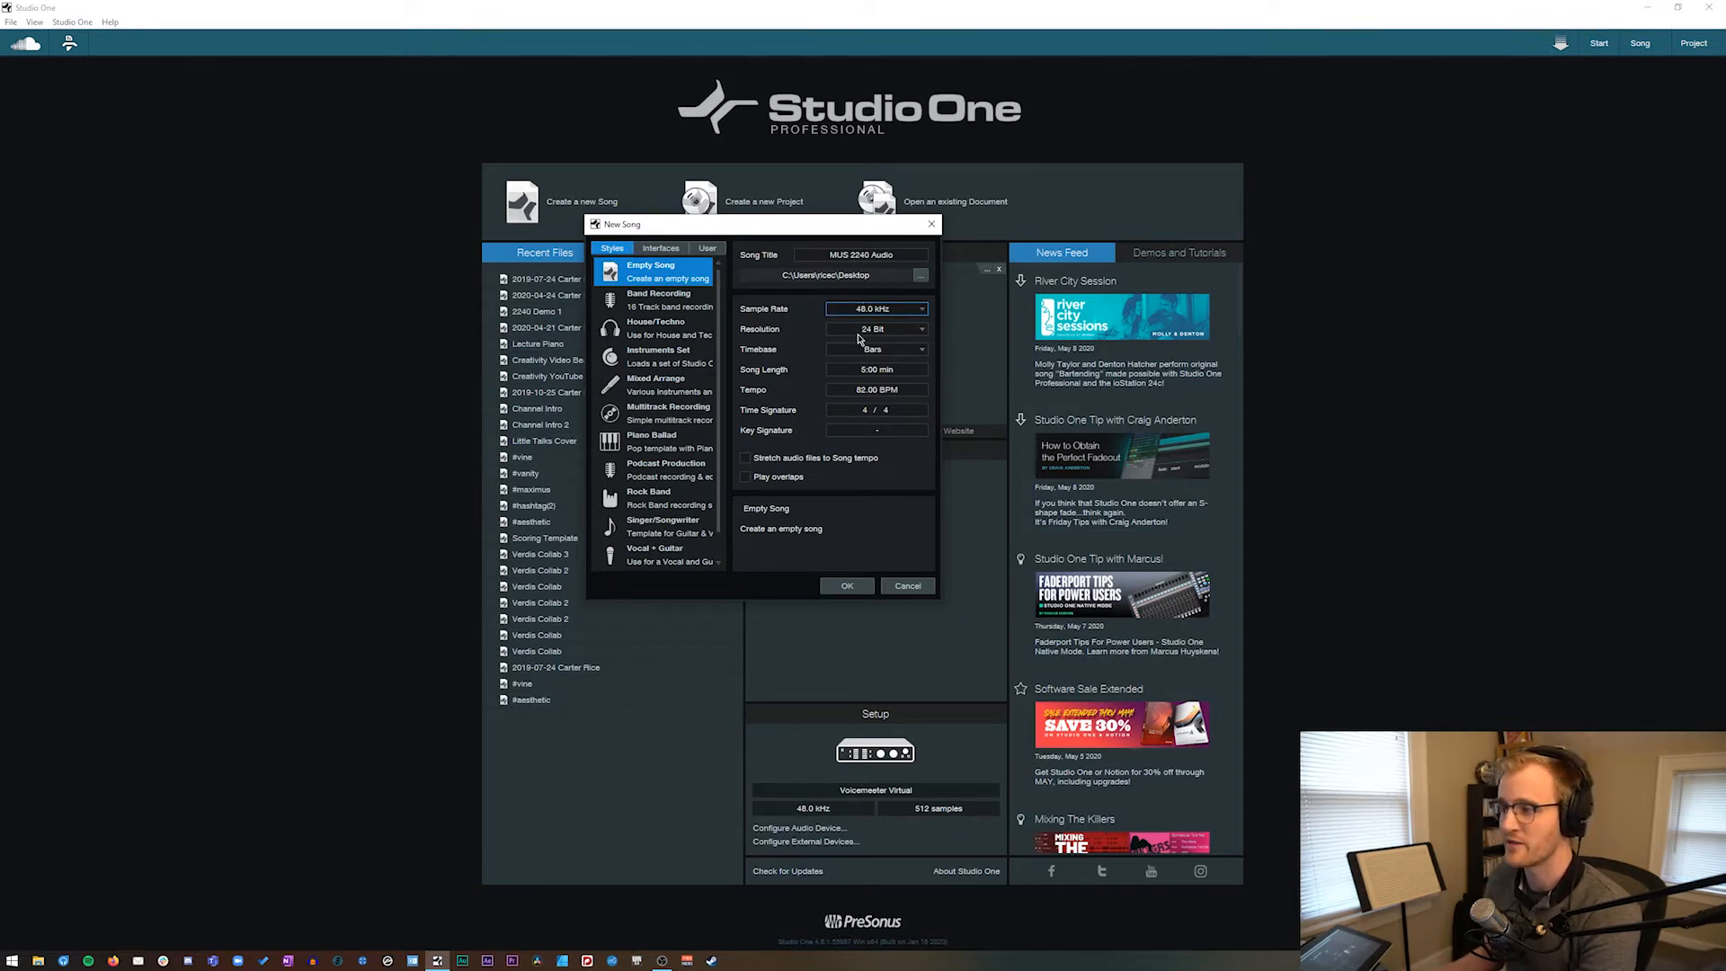
click(857, 331)
click(898, 361)
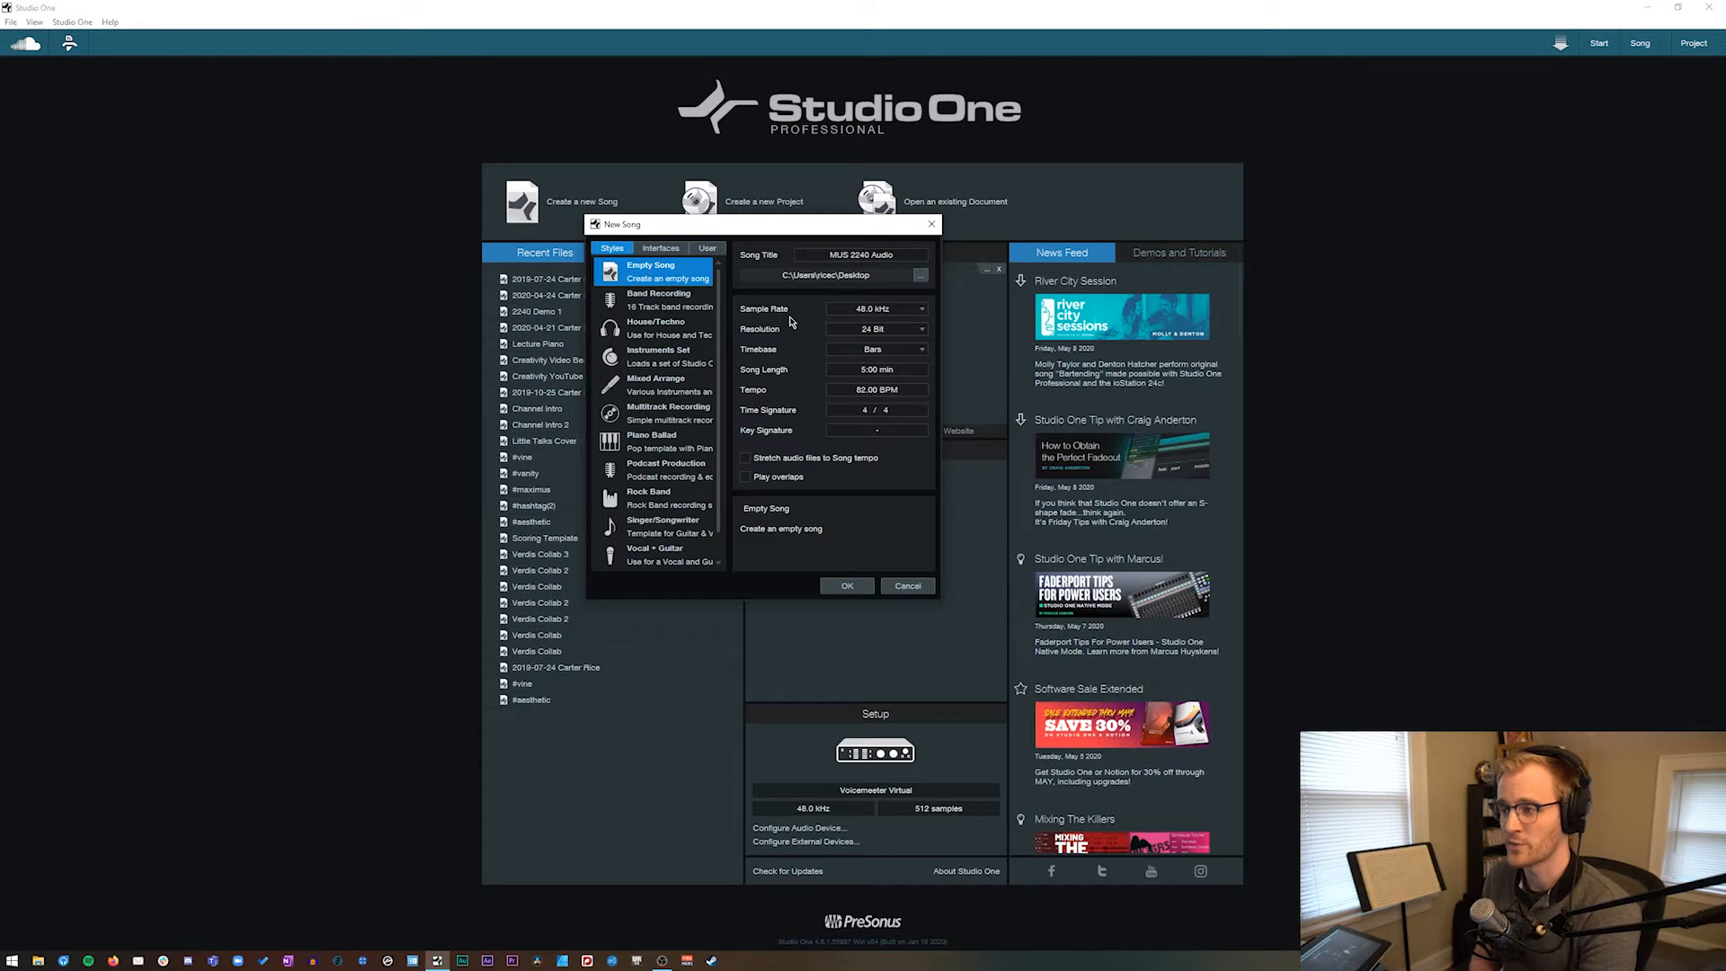
click(861, 314)
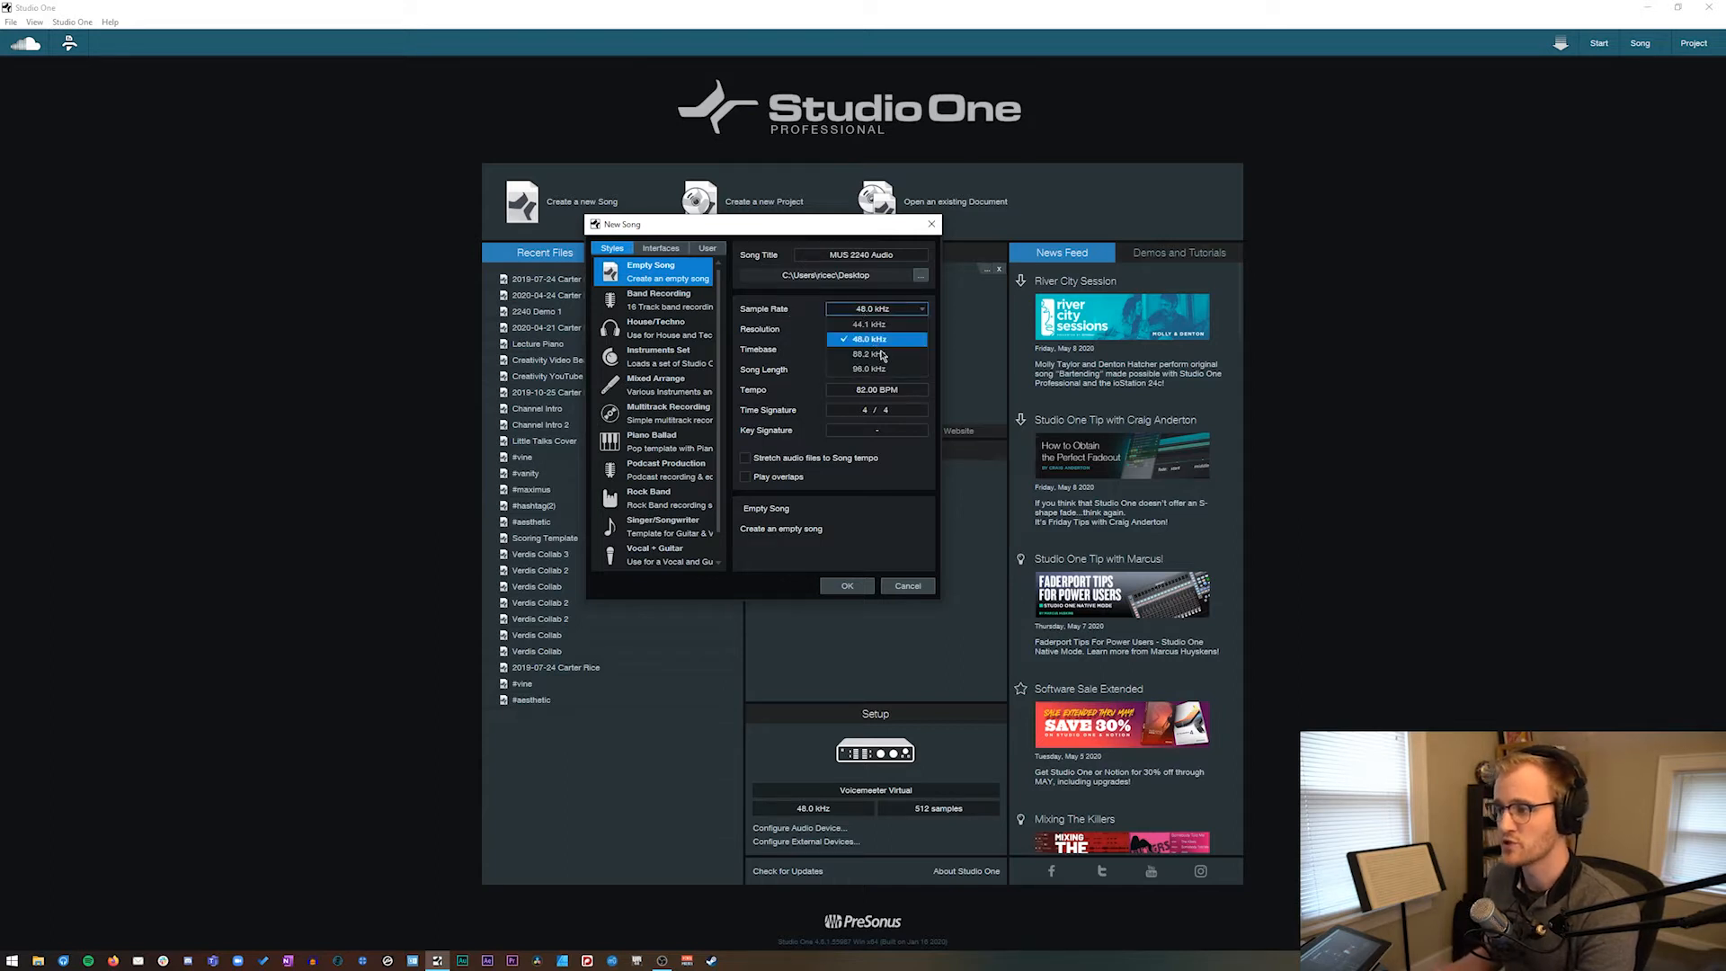
click(870, 313)
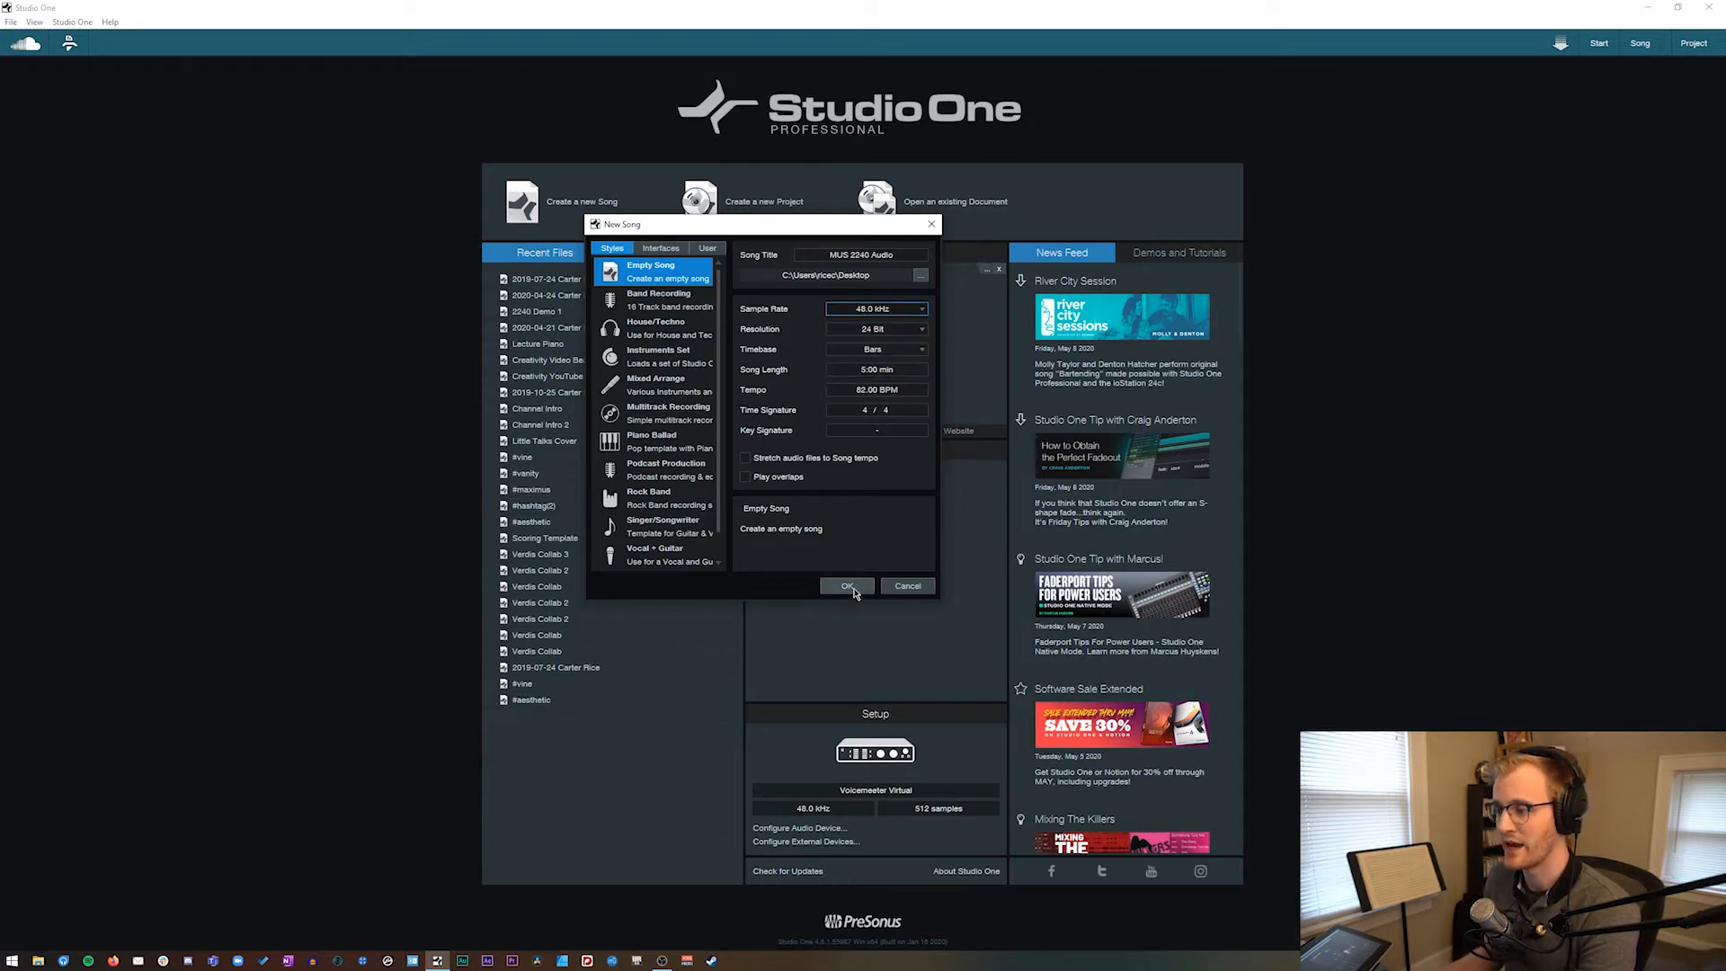
click(849, 588)
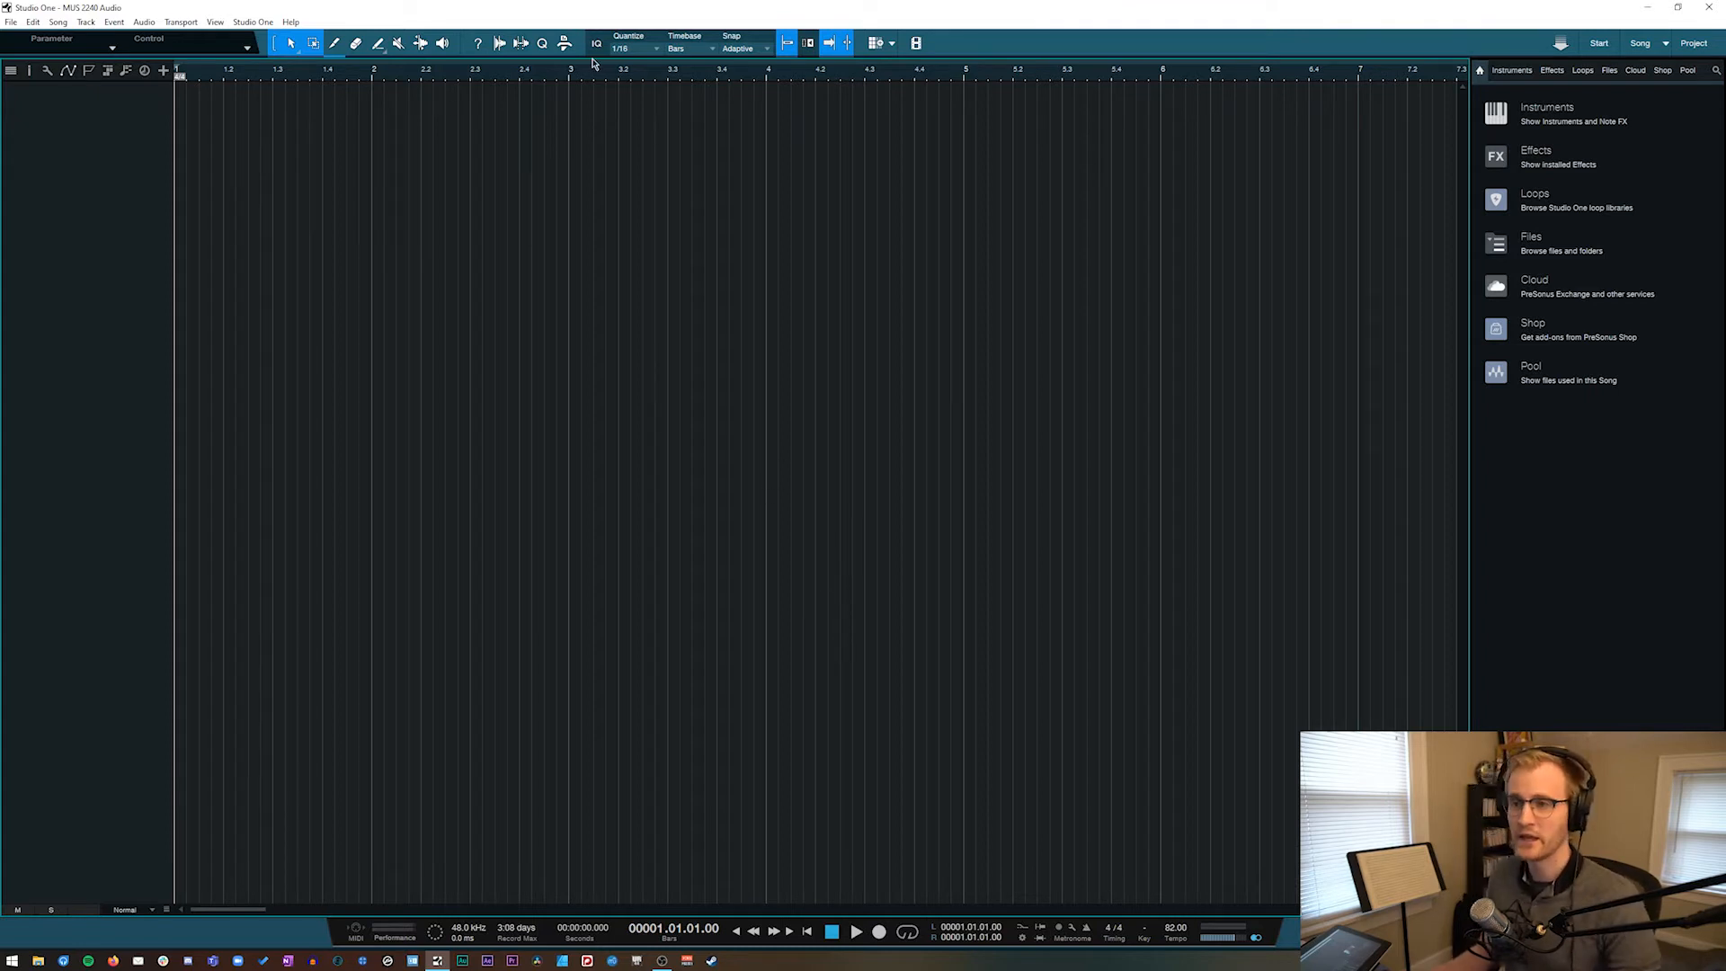
Import the Grosse Note audio file from the Desktop at the song's start and make its track taller
click(38, 960)
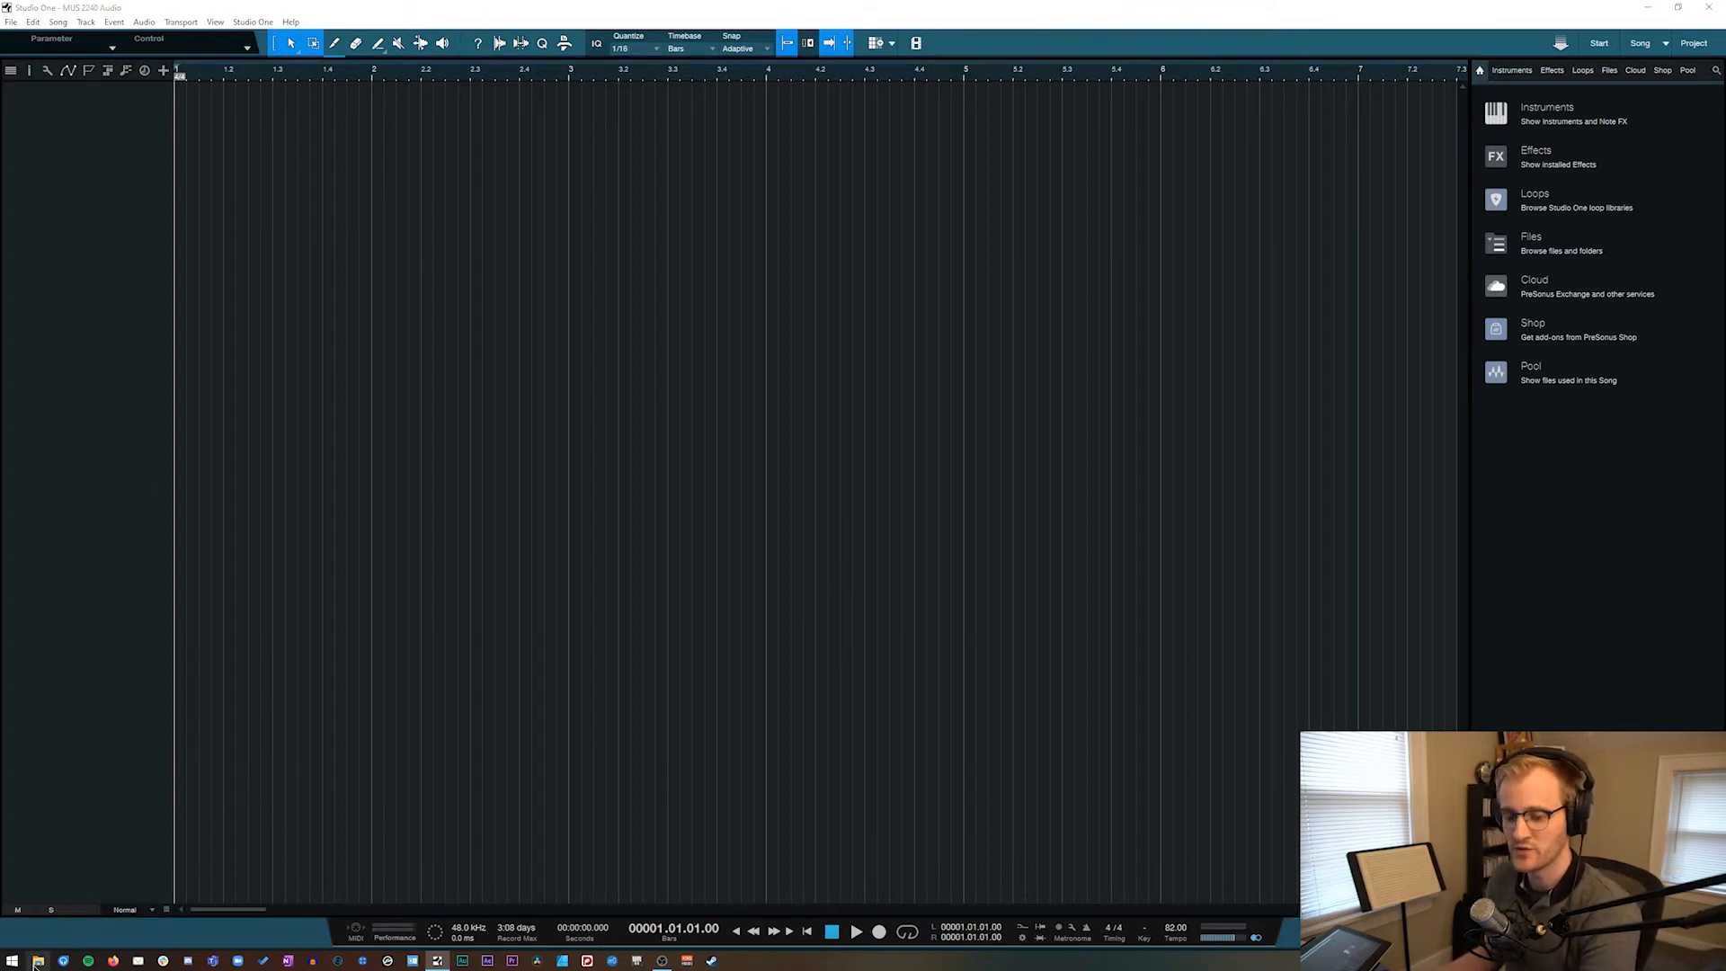
click(940, 504)
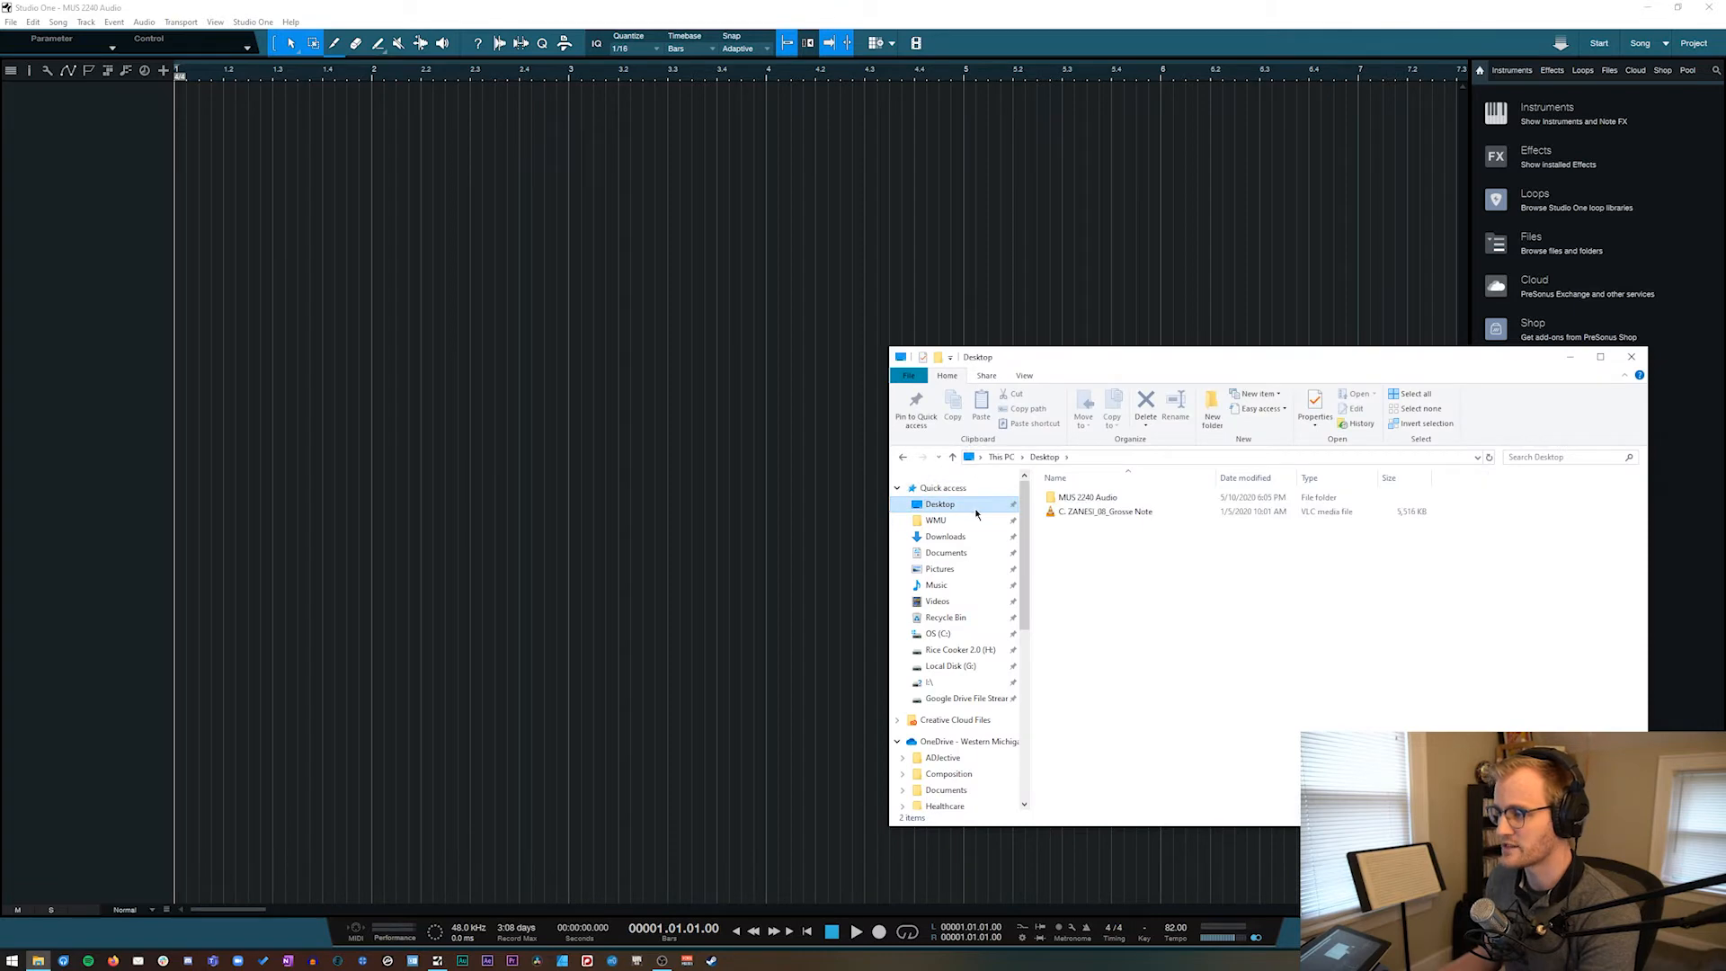
click(1077, 513)
drag(1189, 366, 899, 316)
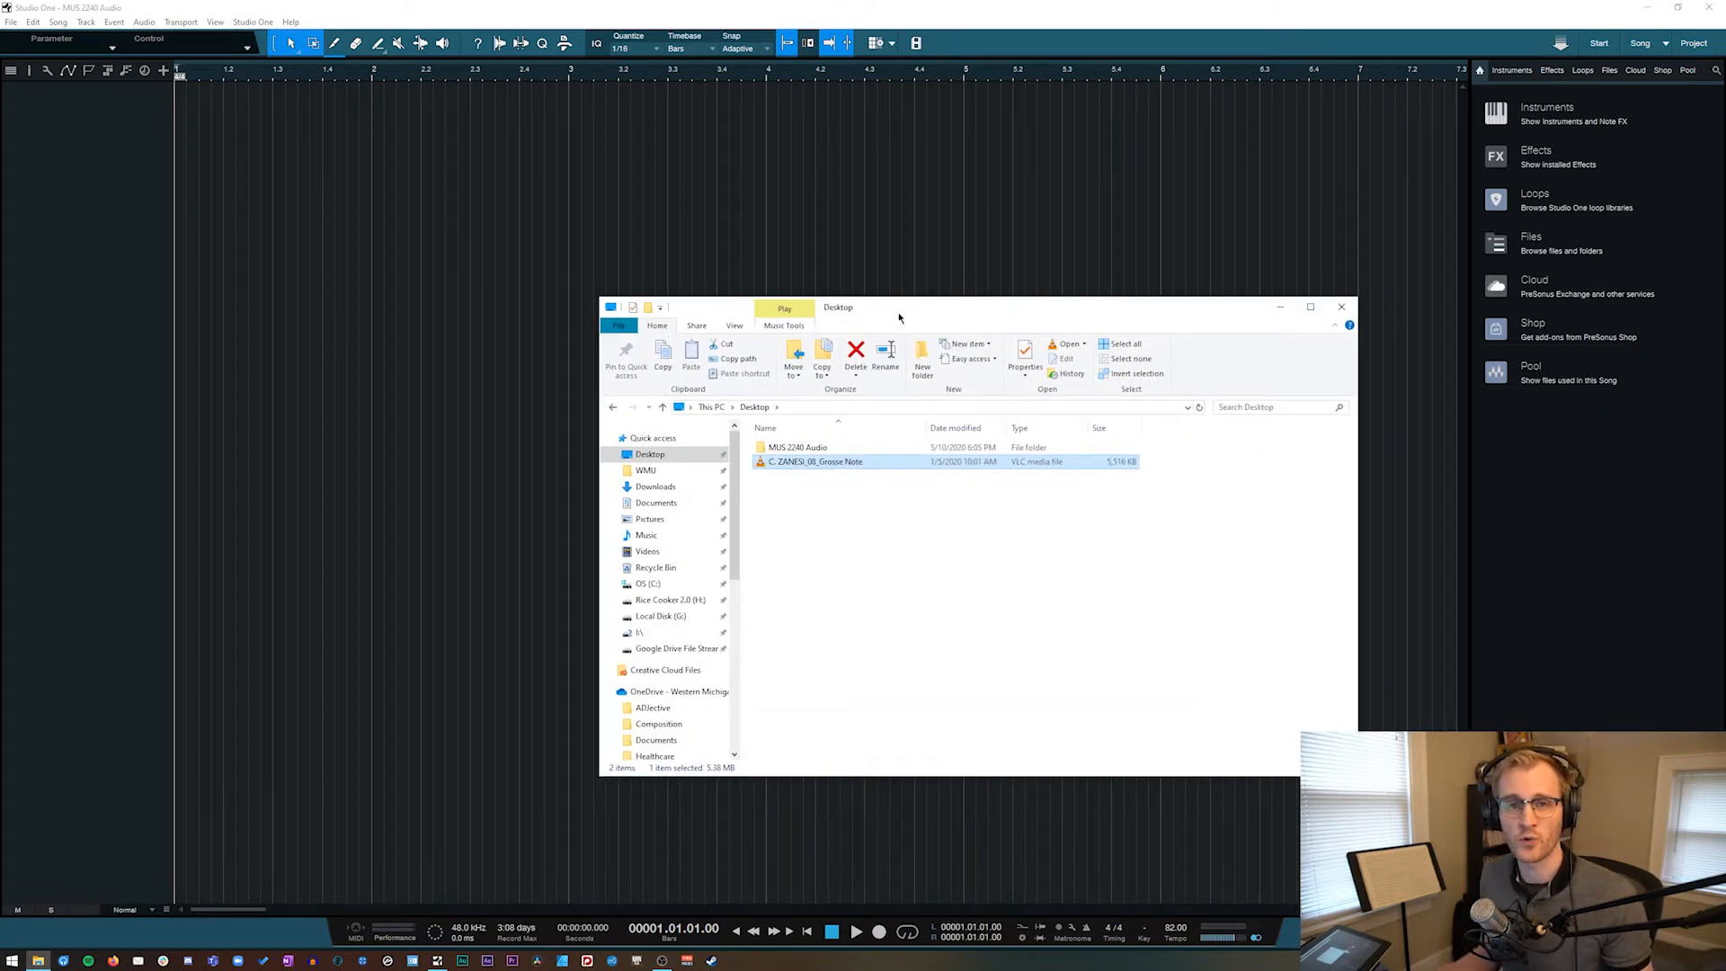
drag(899, 317, 1014, 309)
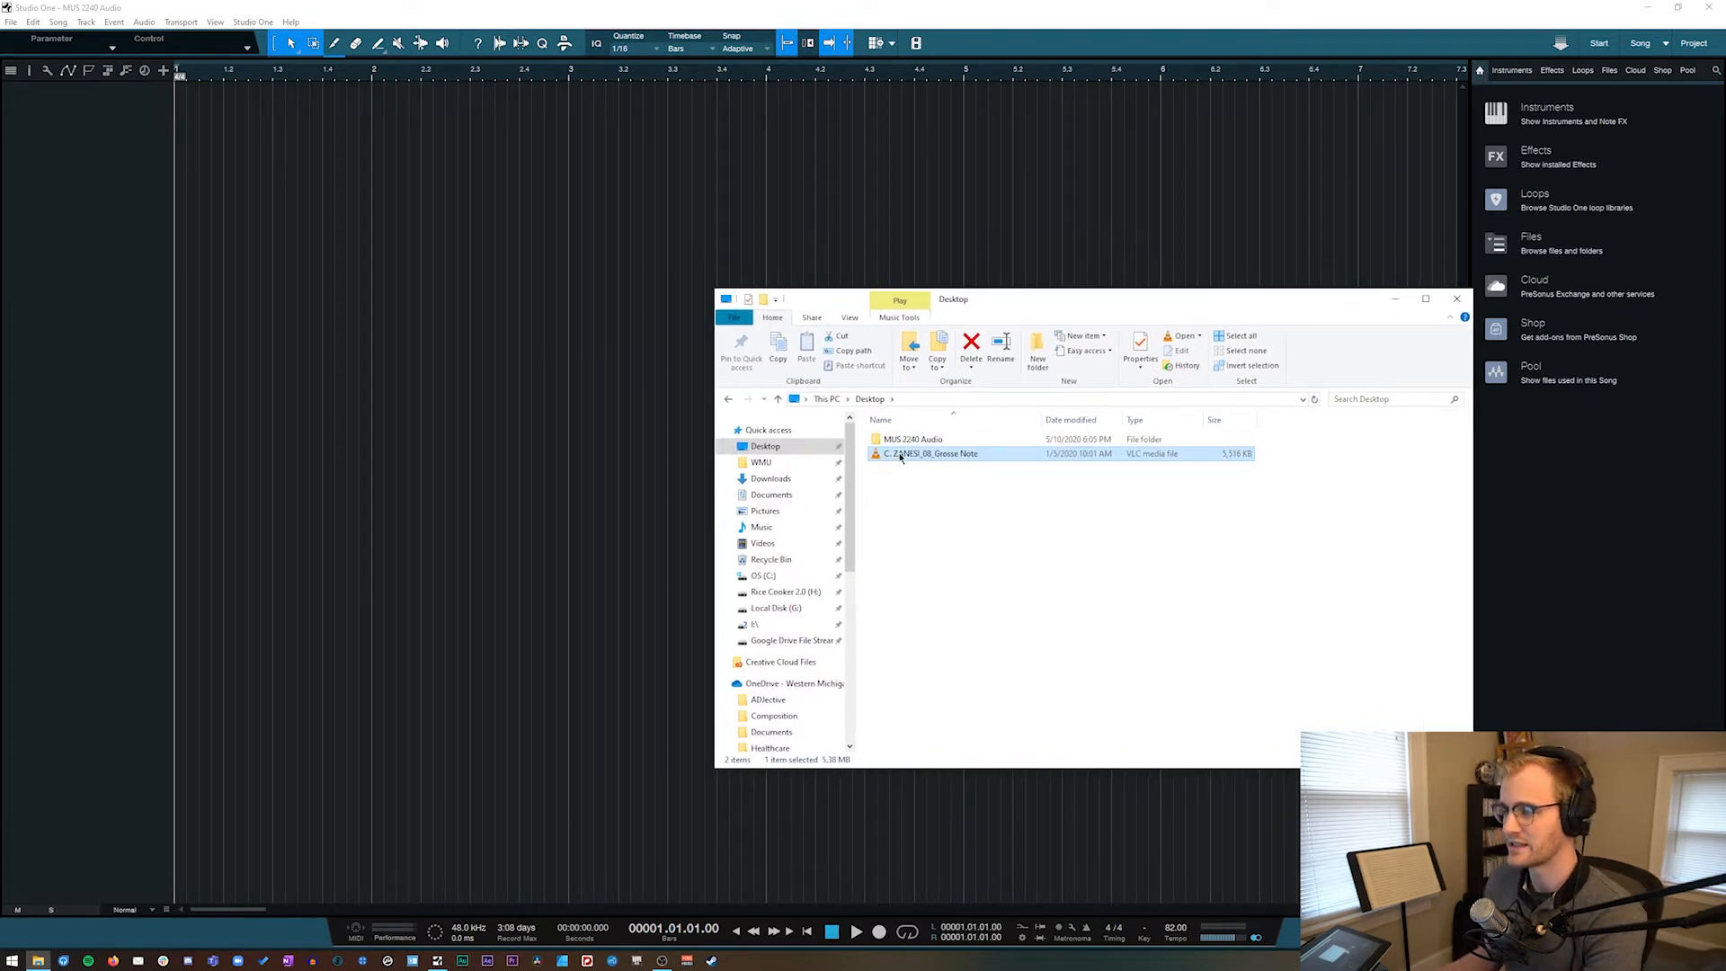
drag(900, 459, 195, 108)
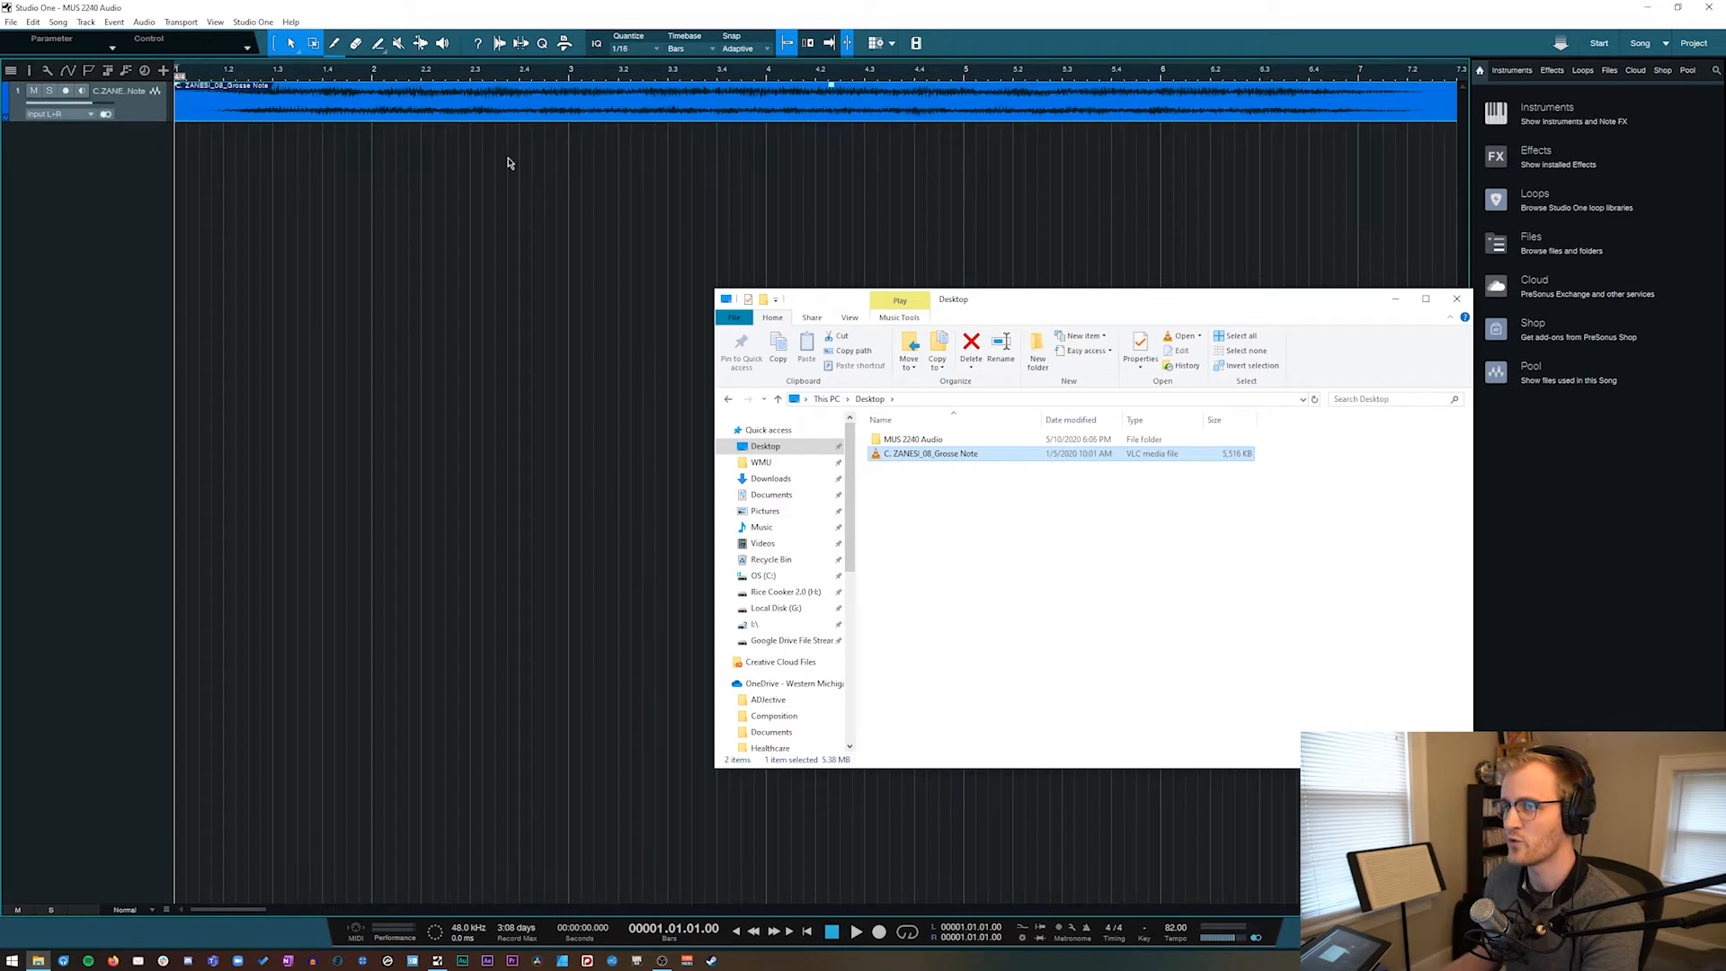
click(138, 110)
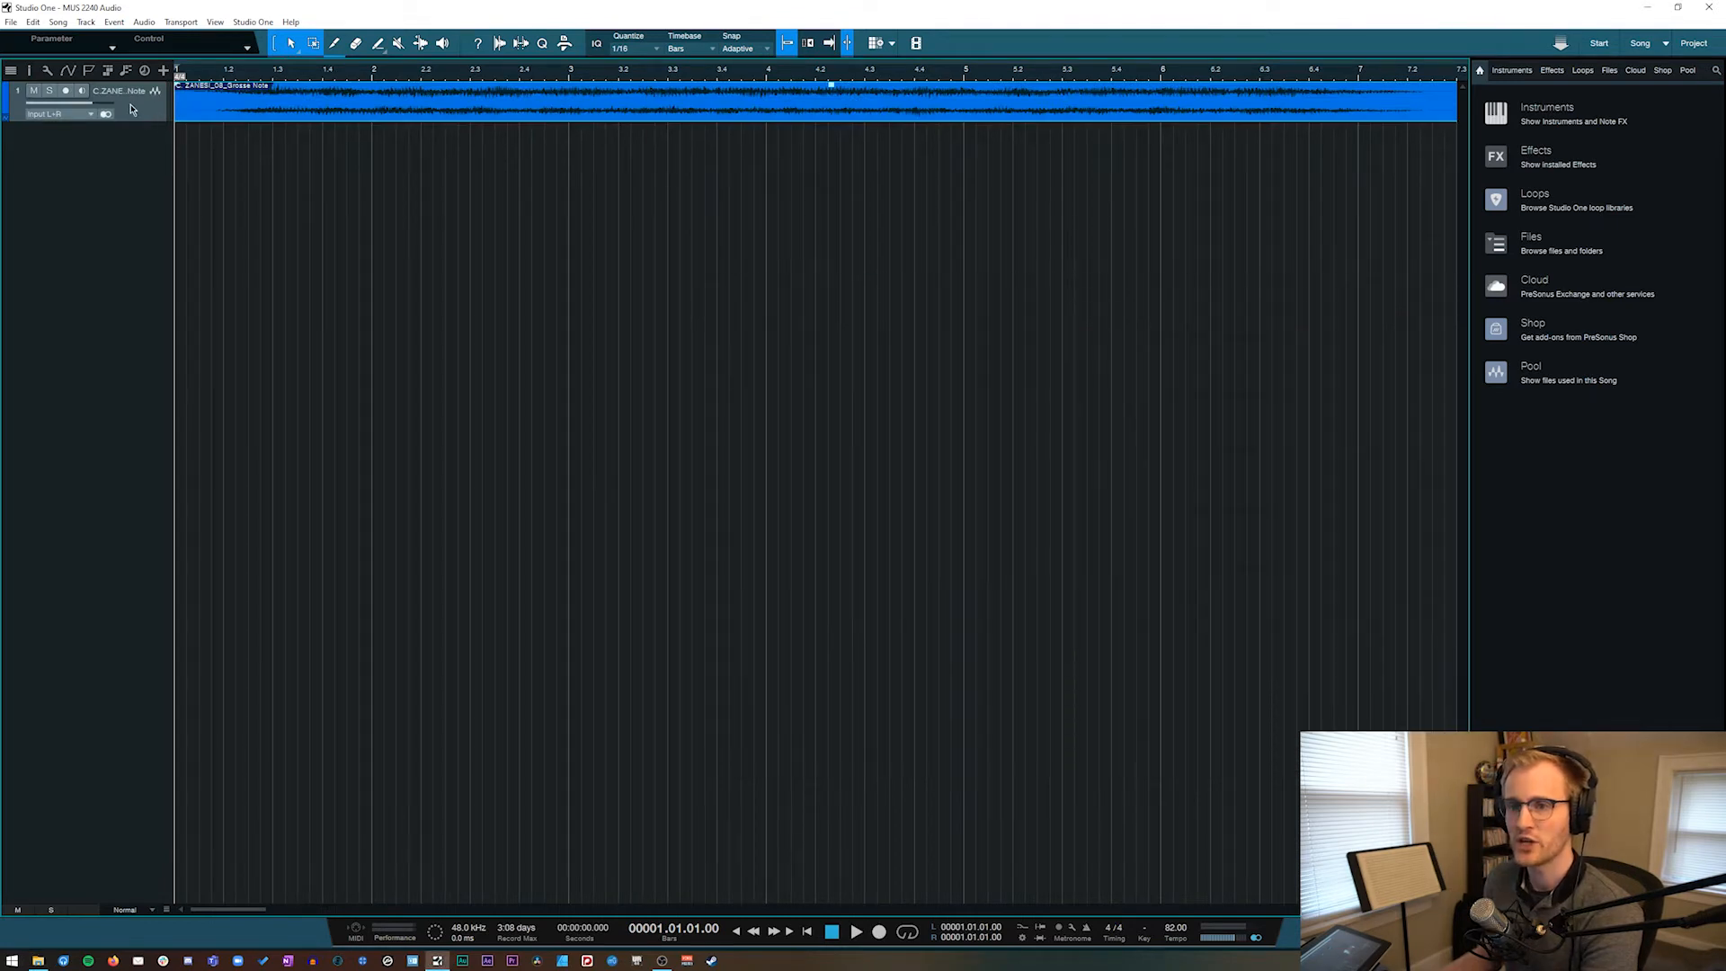
drag(143, 121, 132, 313)
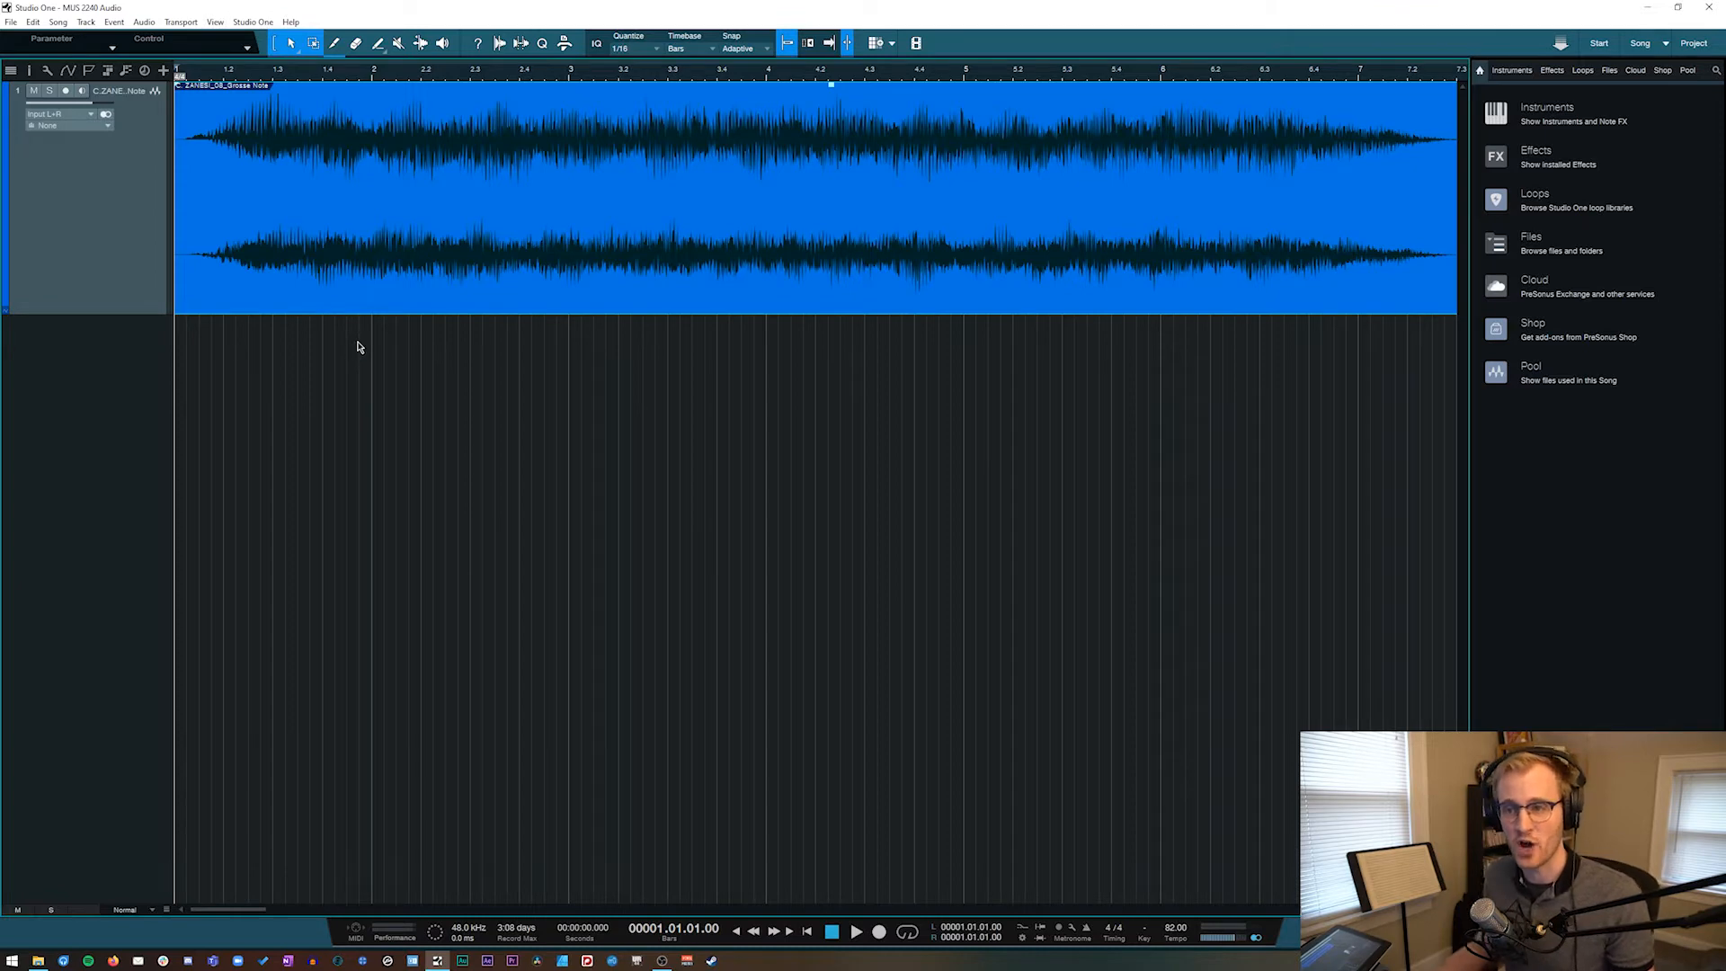
Play the imported audio, return to the song's start and listen to it again
key(space)
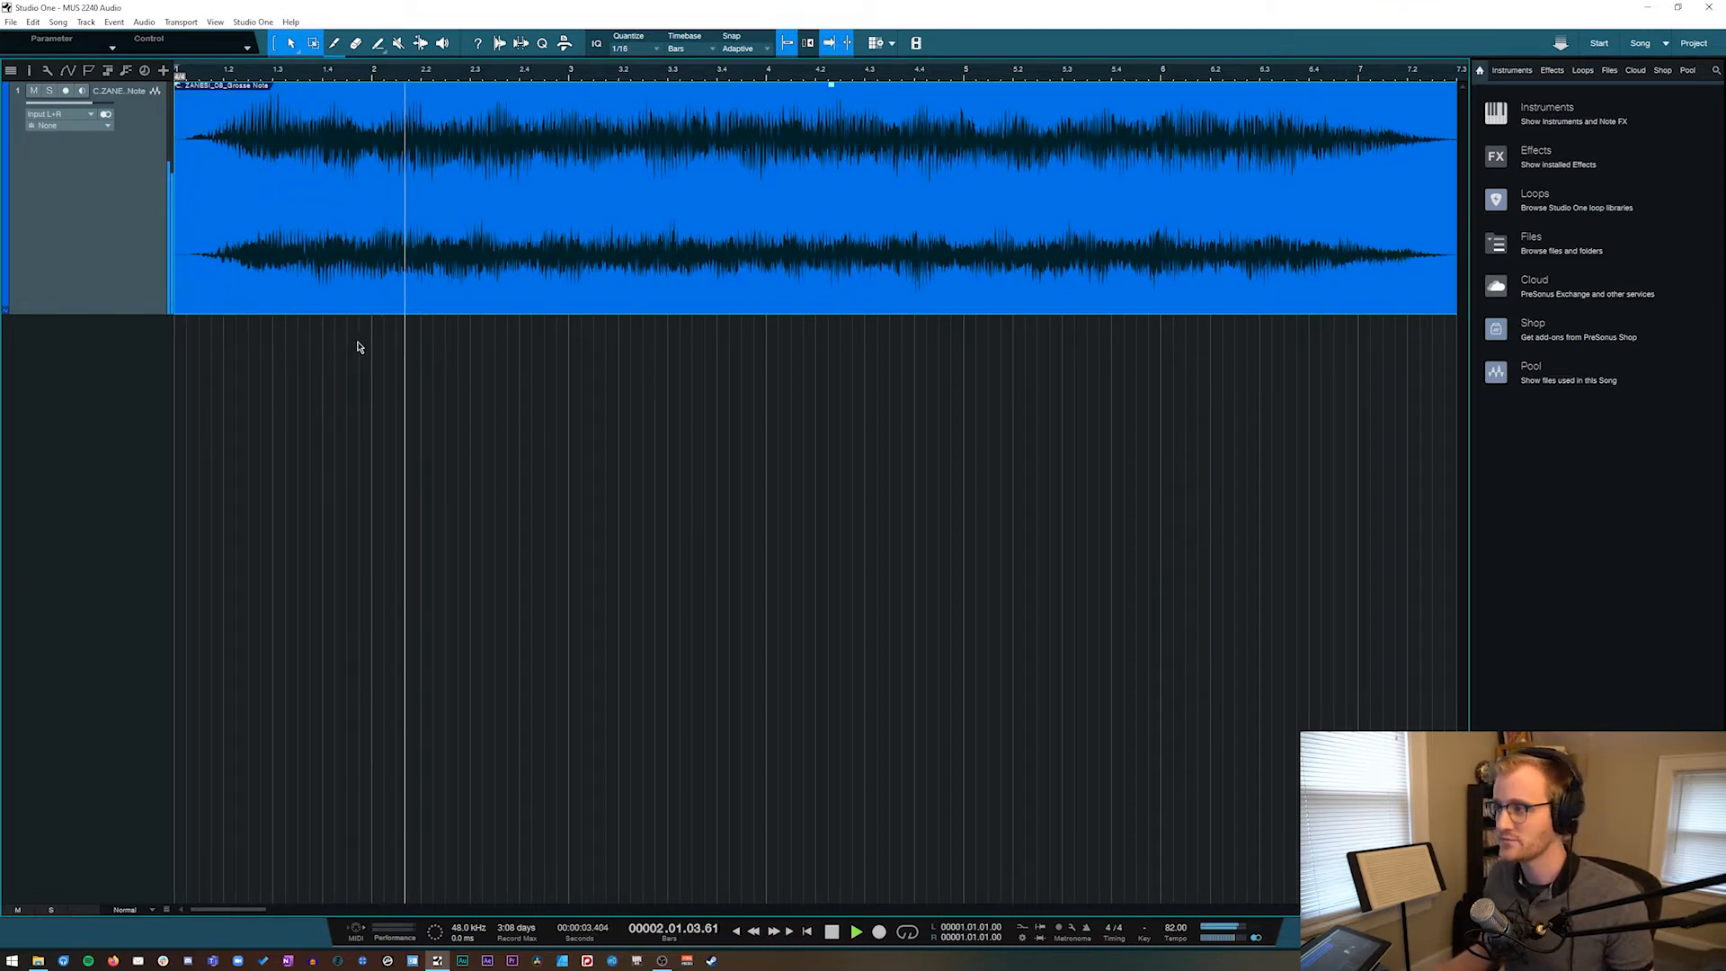
key(space)
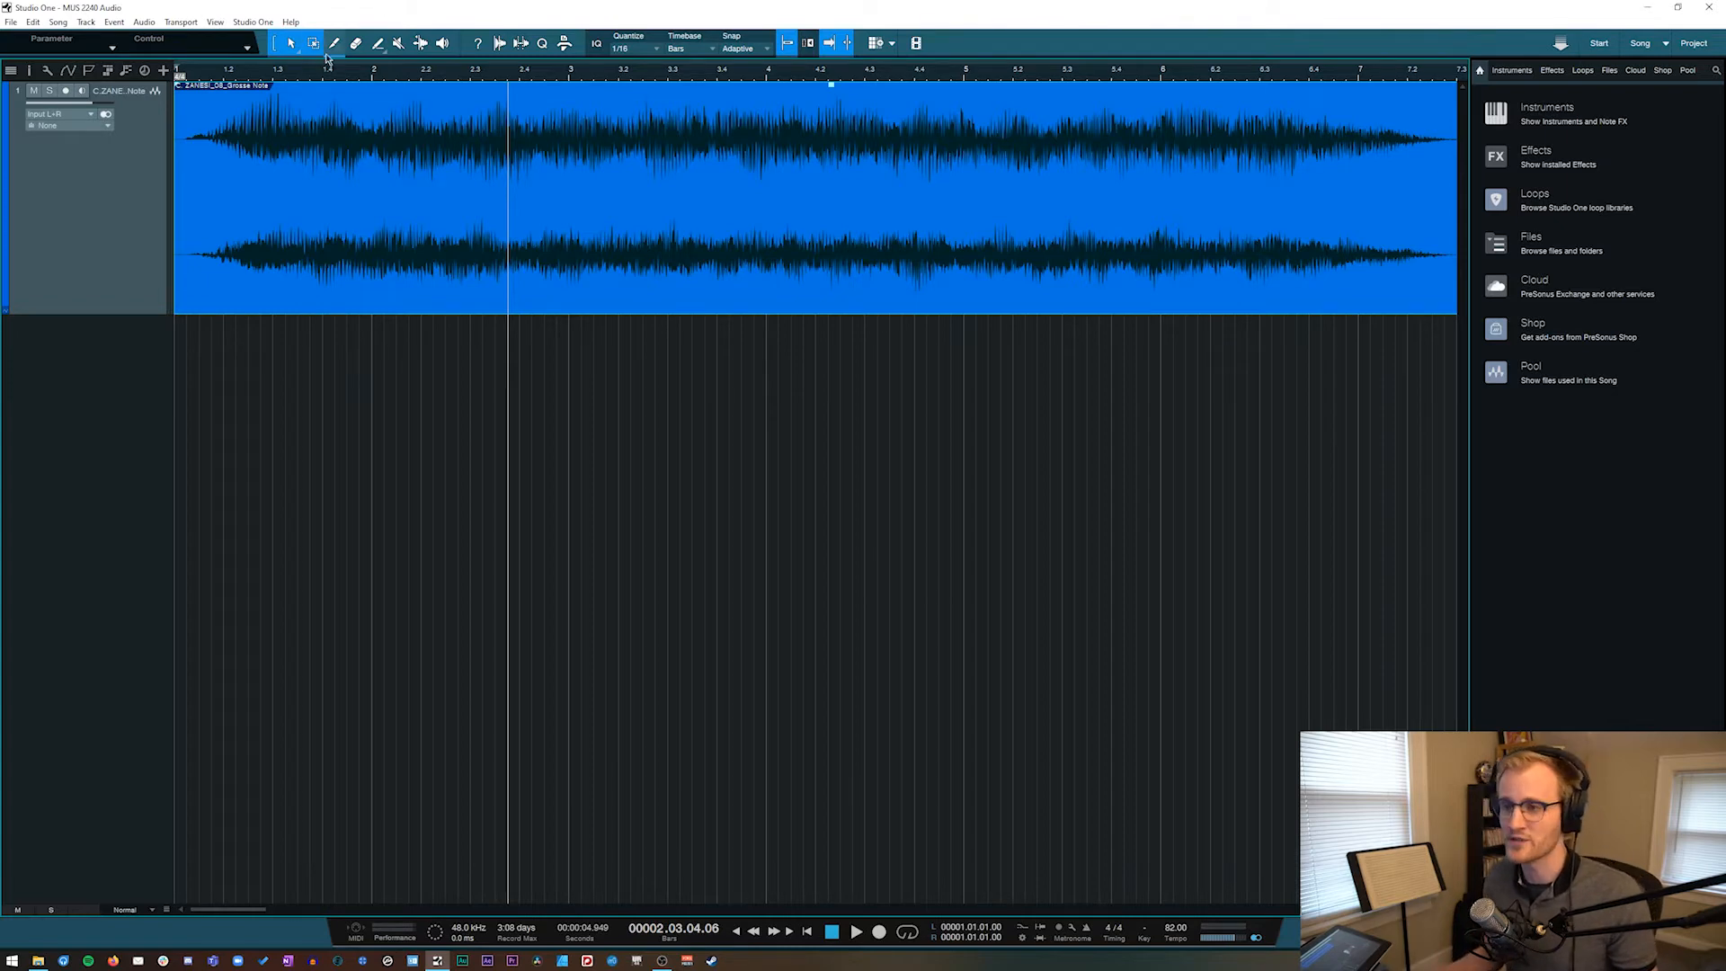
key(Home)
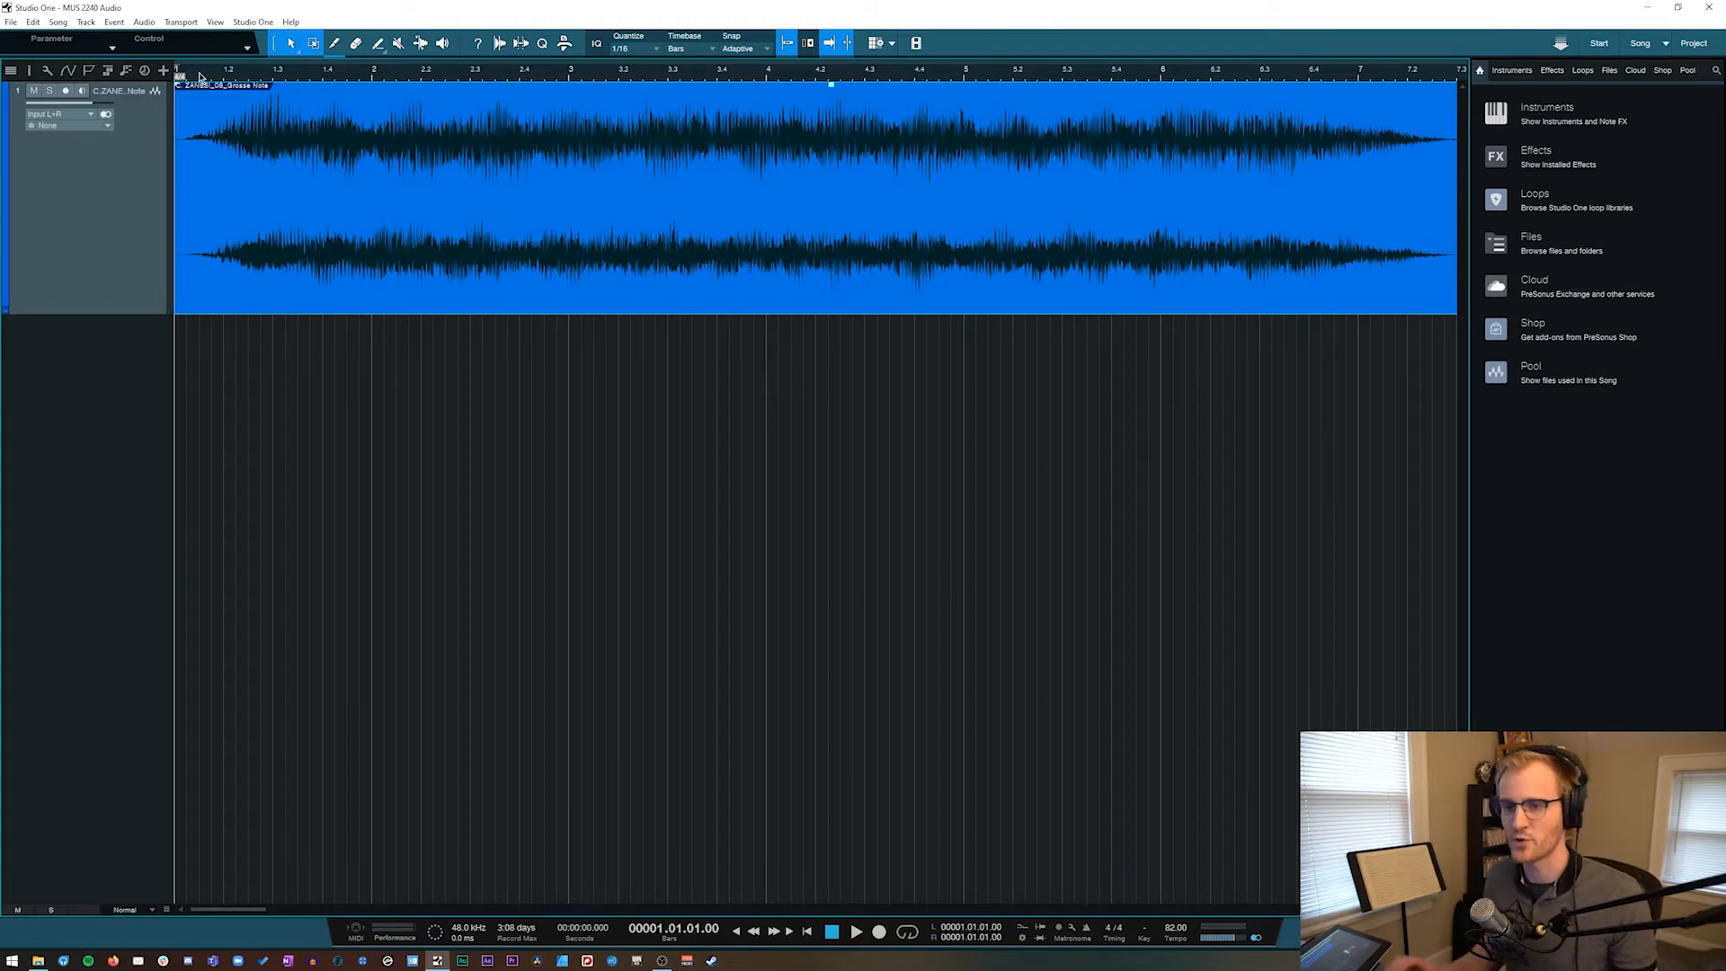
key(space)
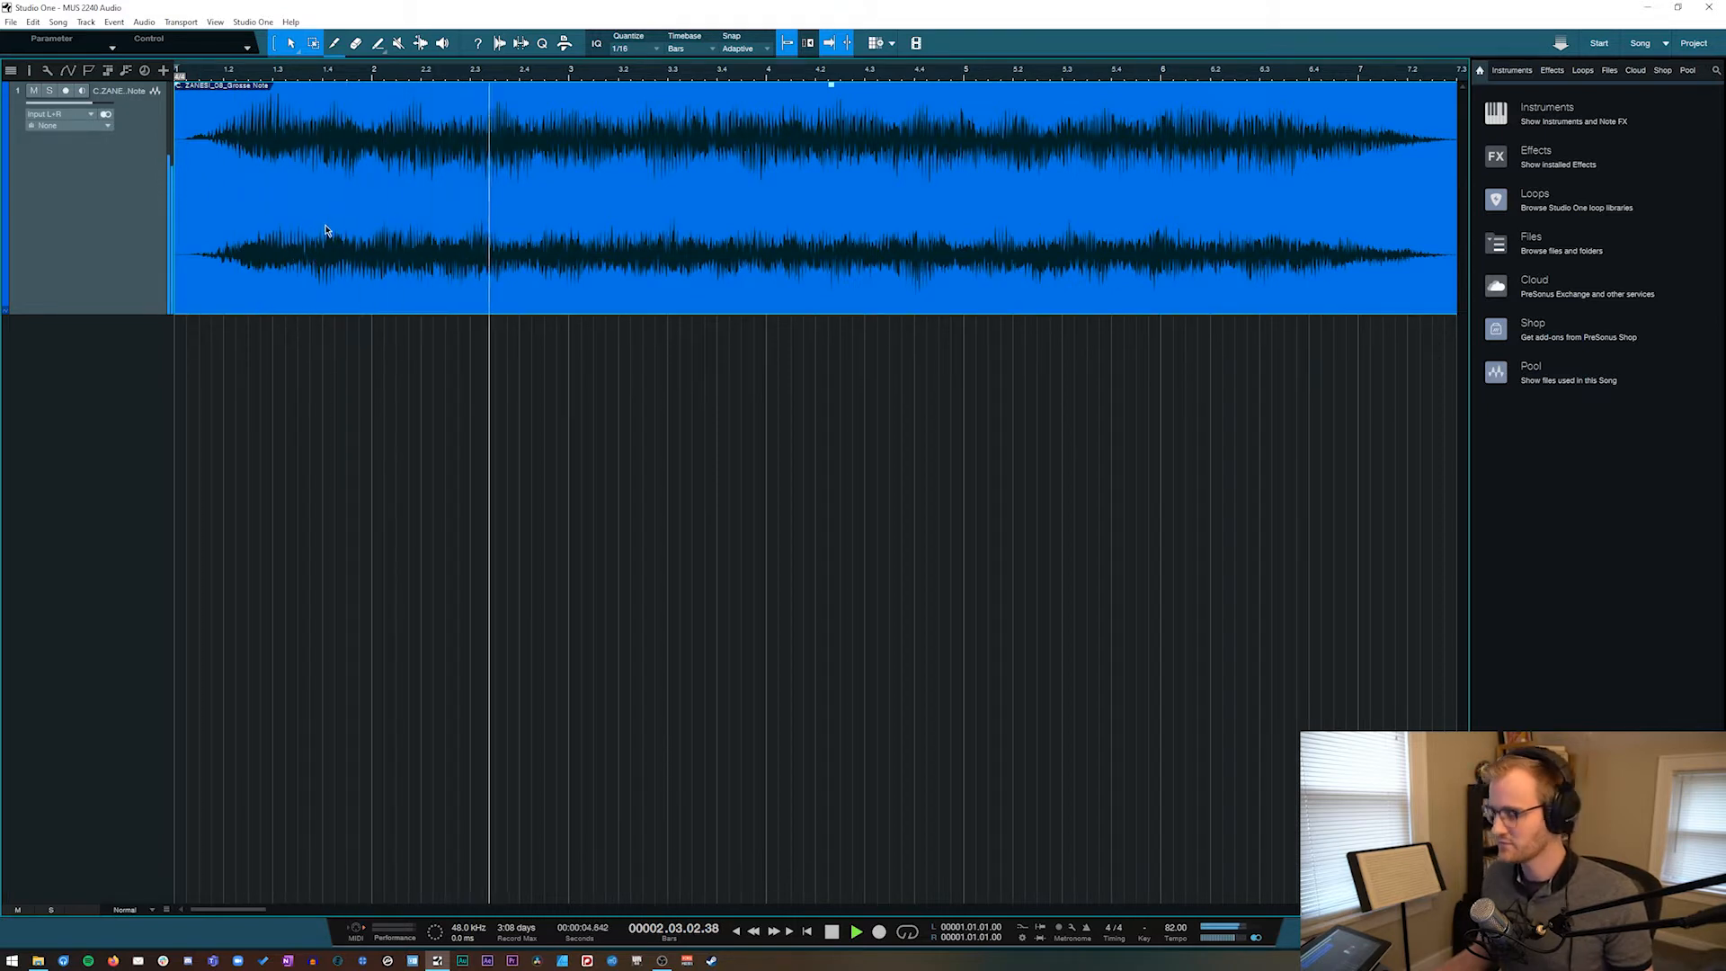
key(space)
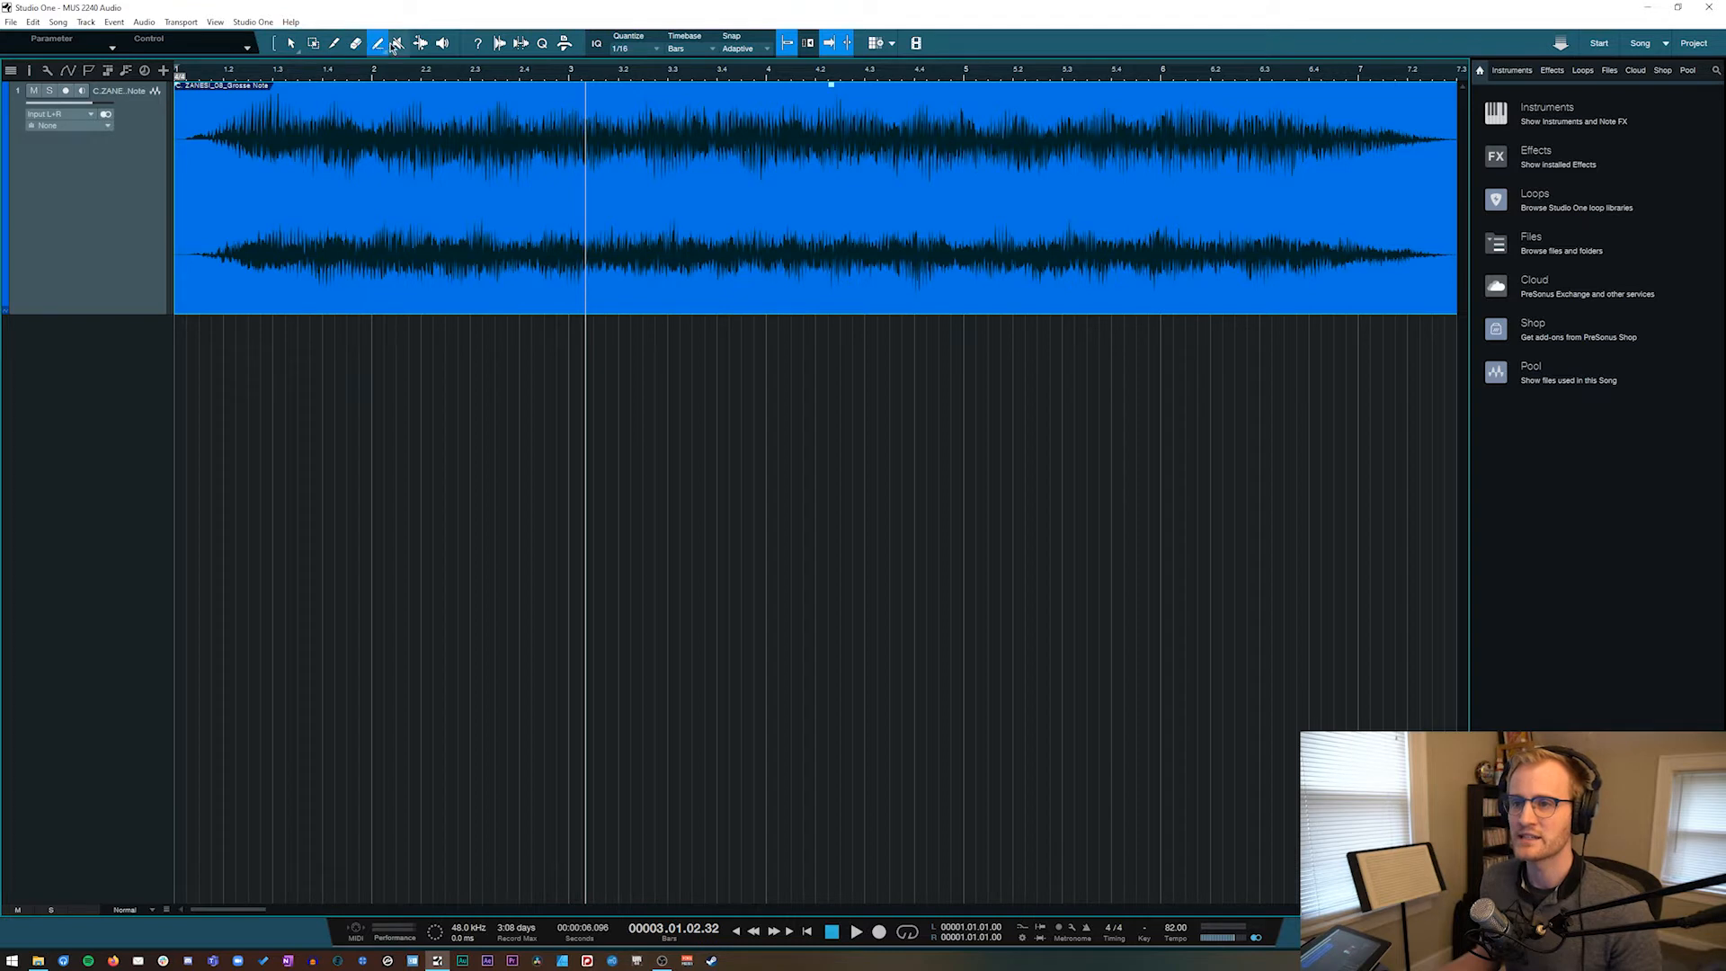
Try out the Bend, Range and Arrow tools and return to the combined Arrow and Range tool
click(420, 45)
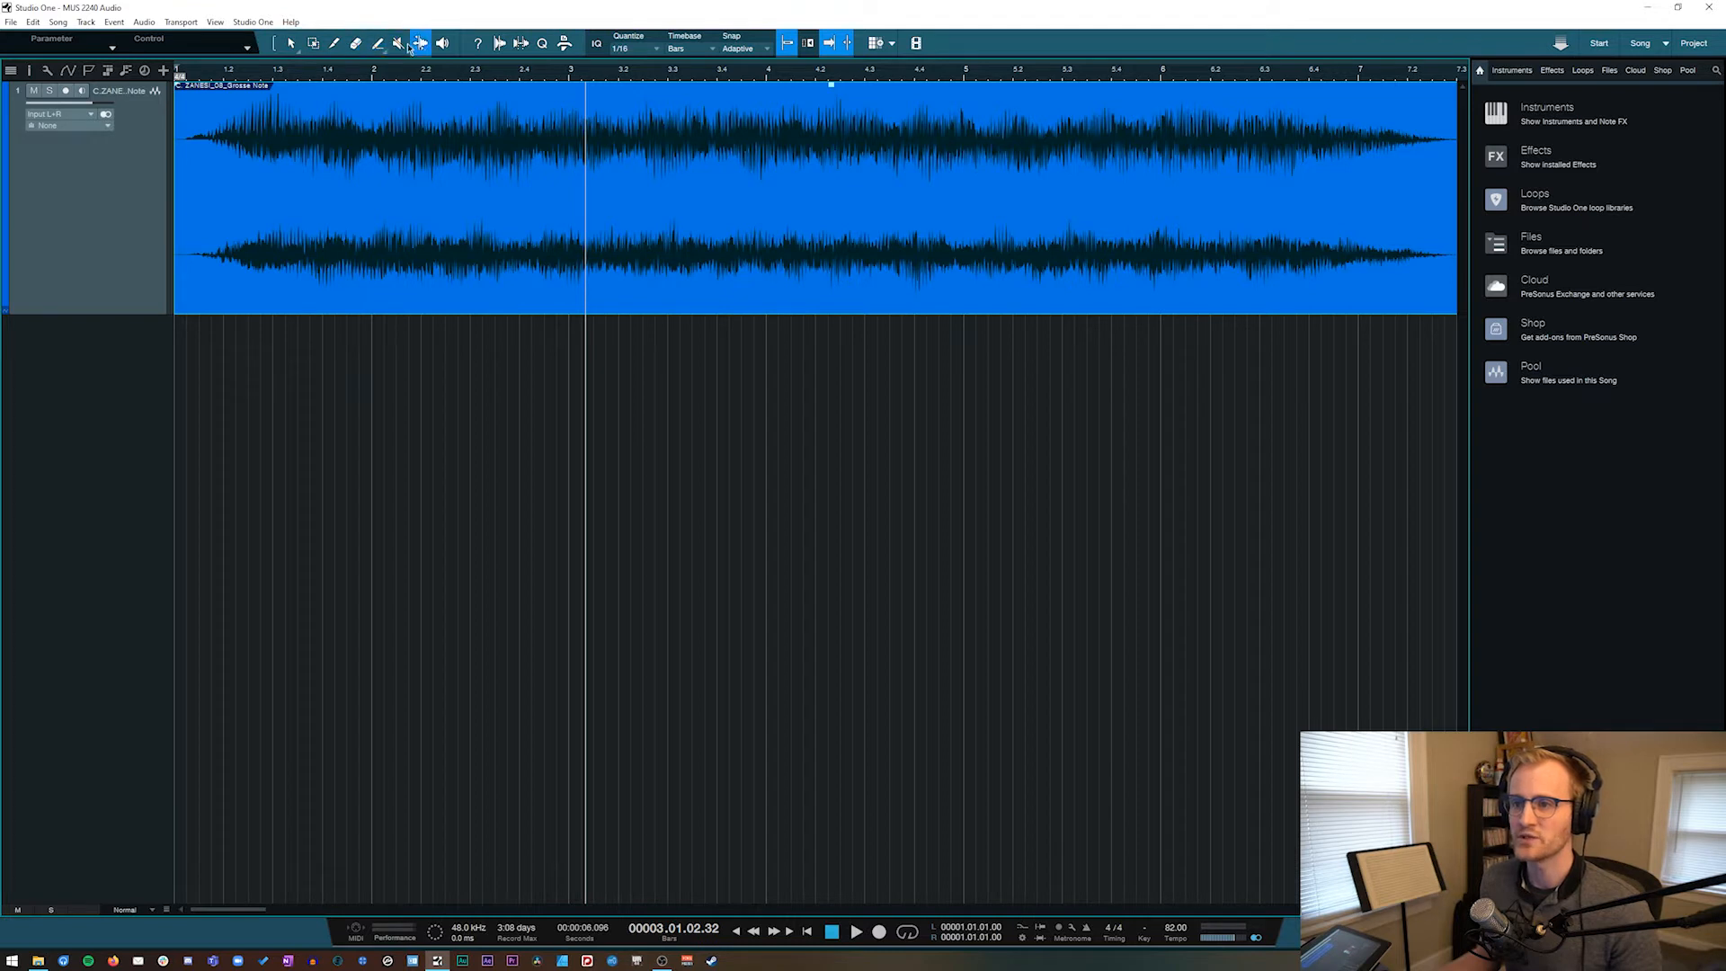
click(276, 44)
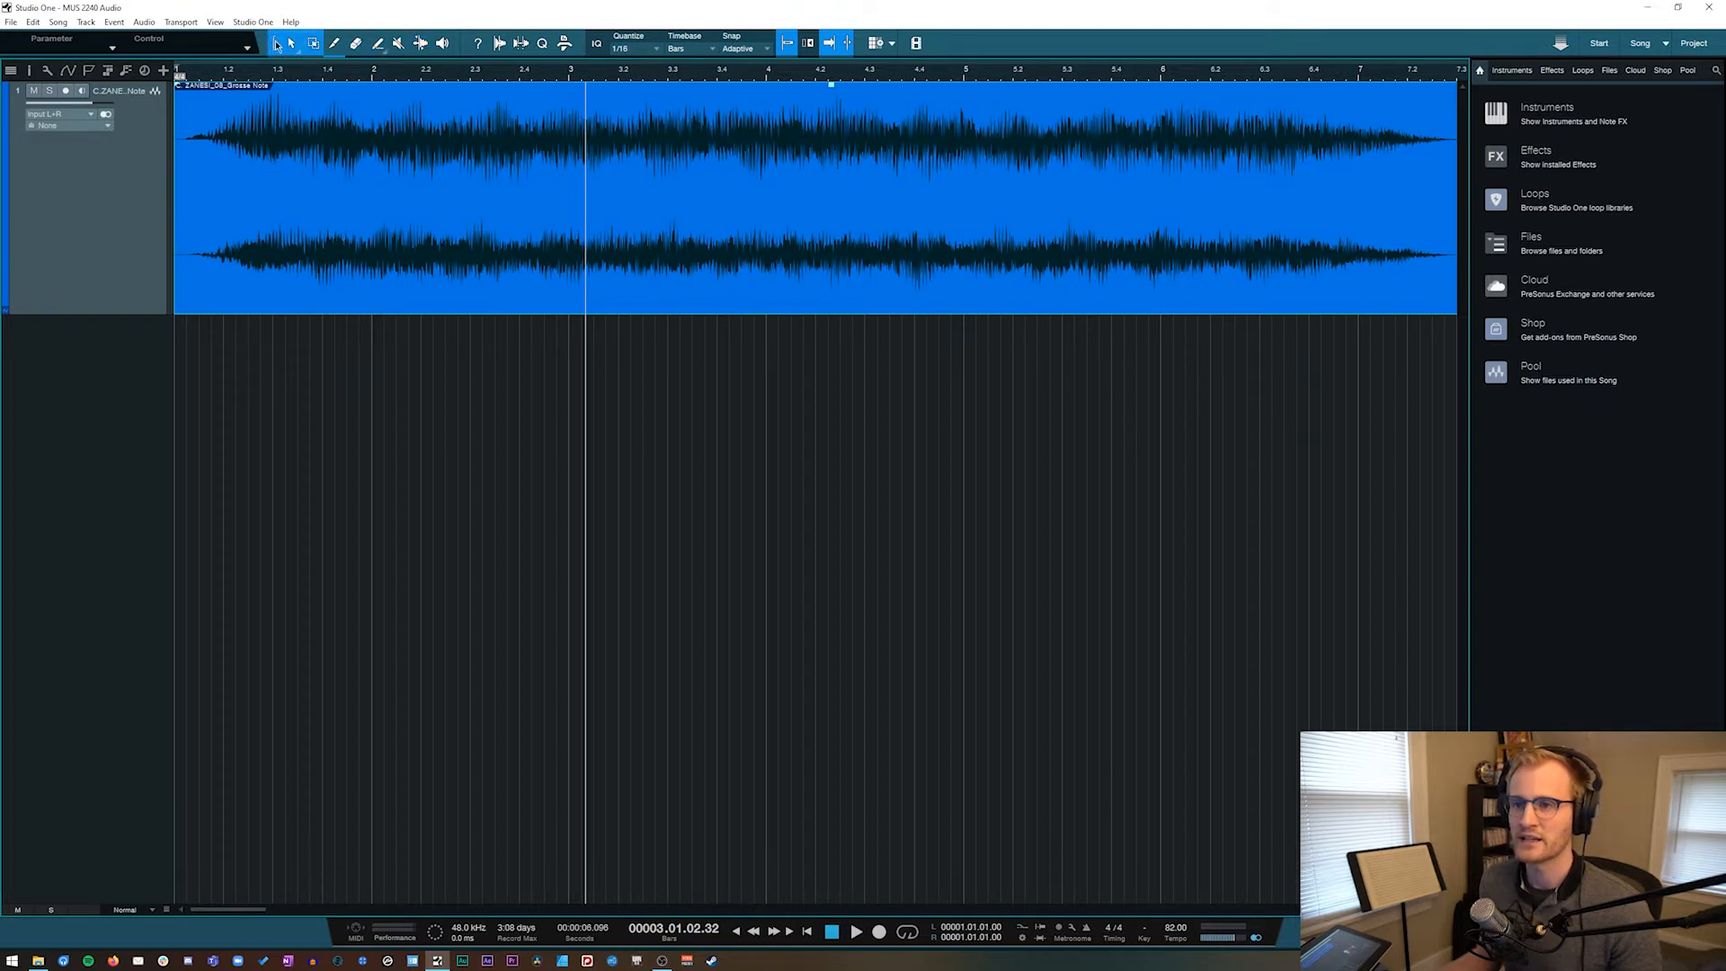
click(335, 45)
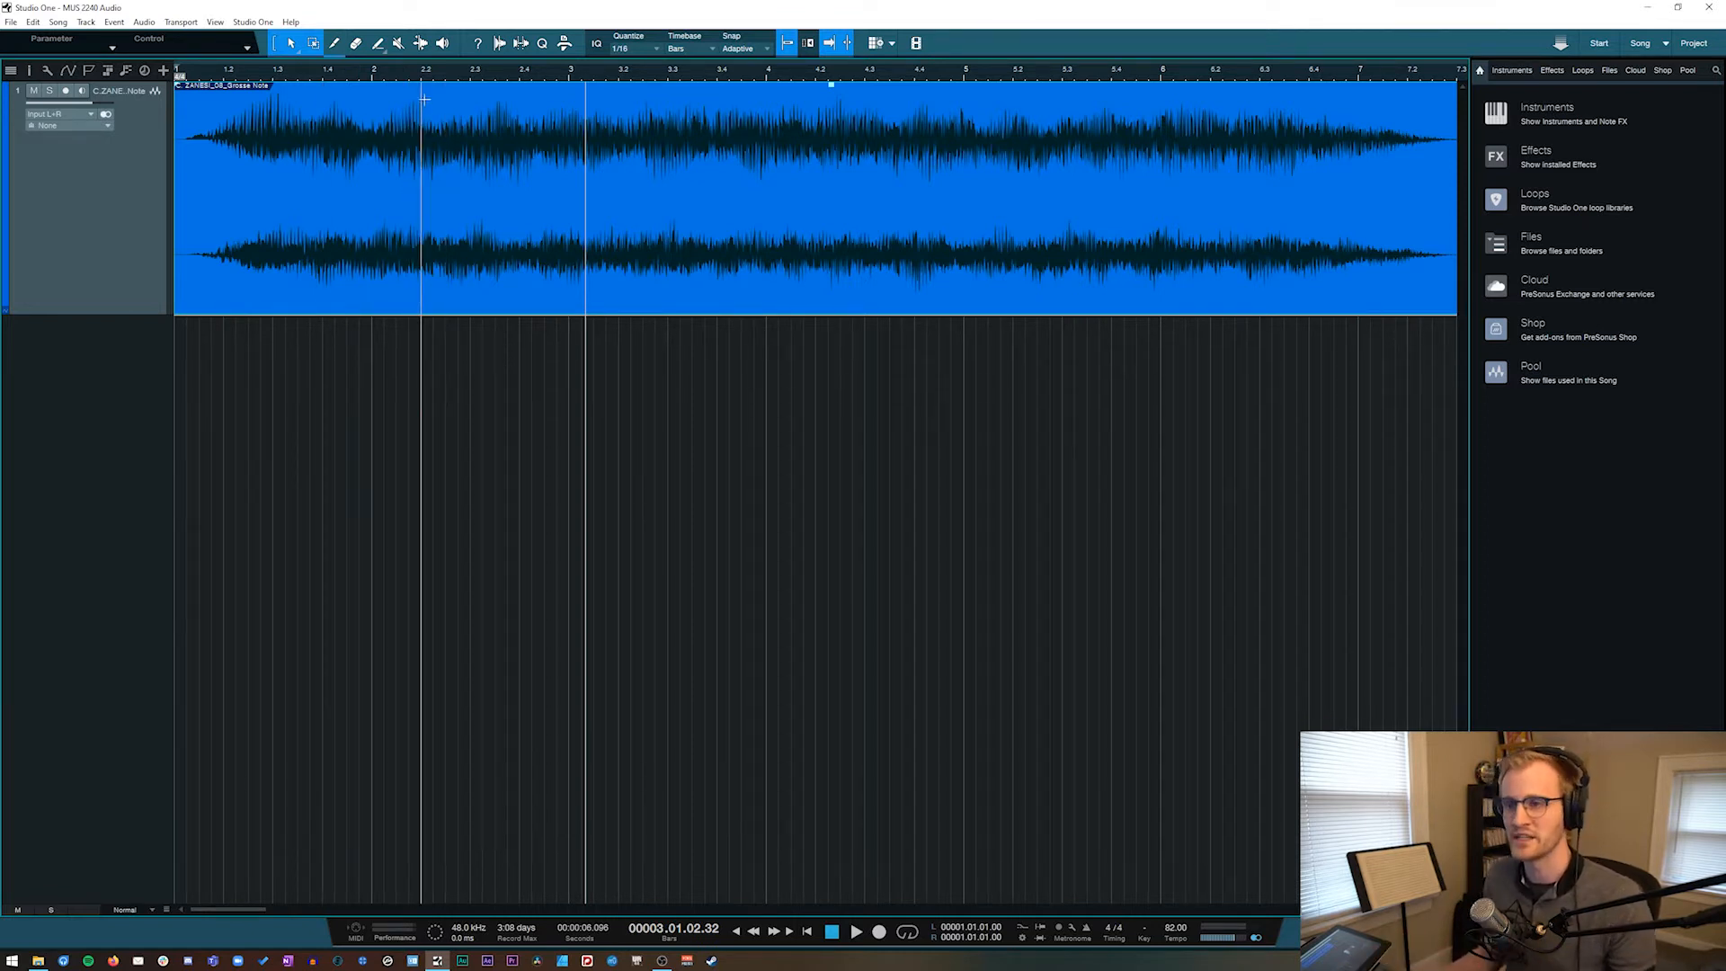
click(314, 45)
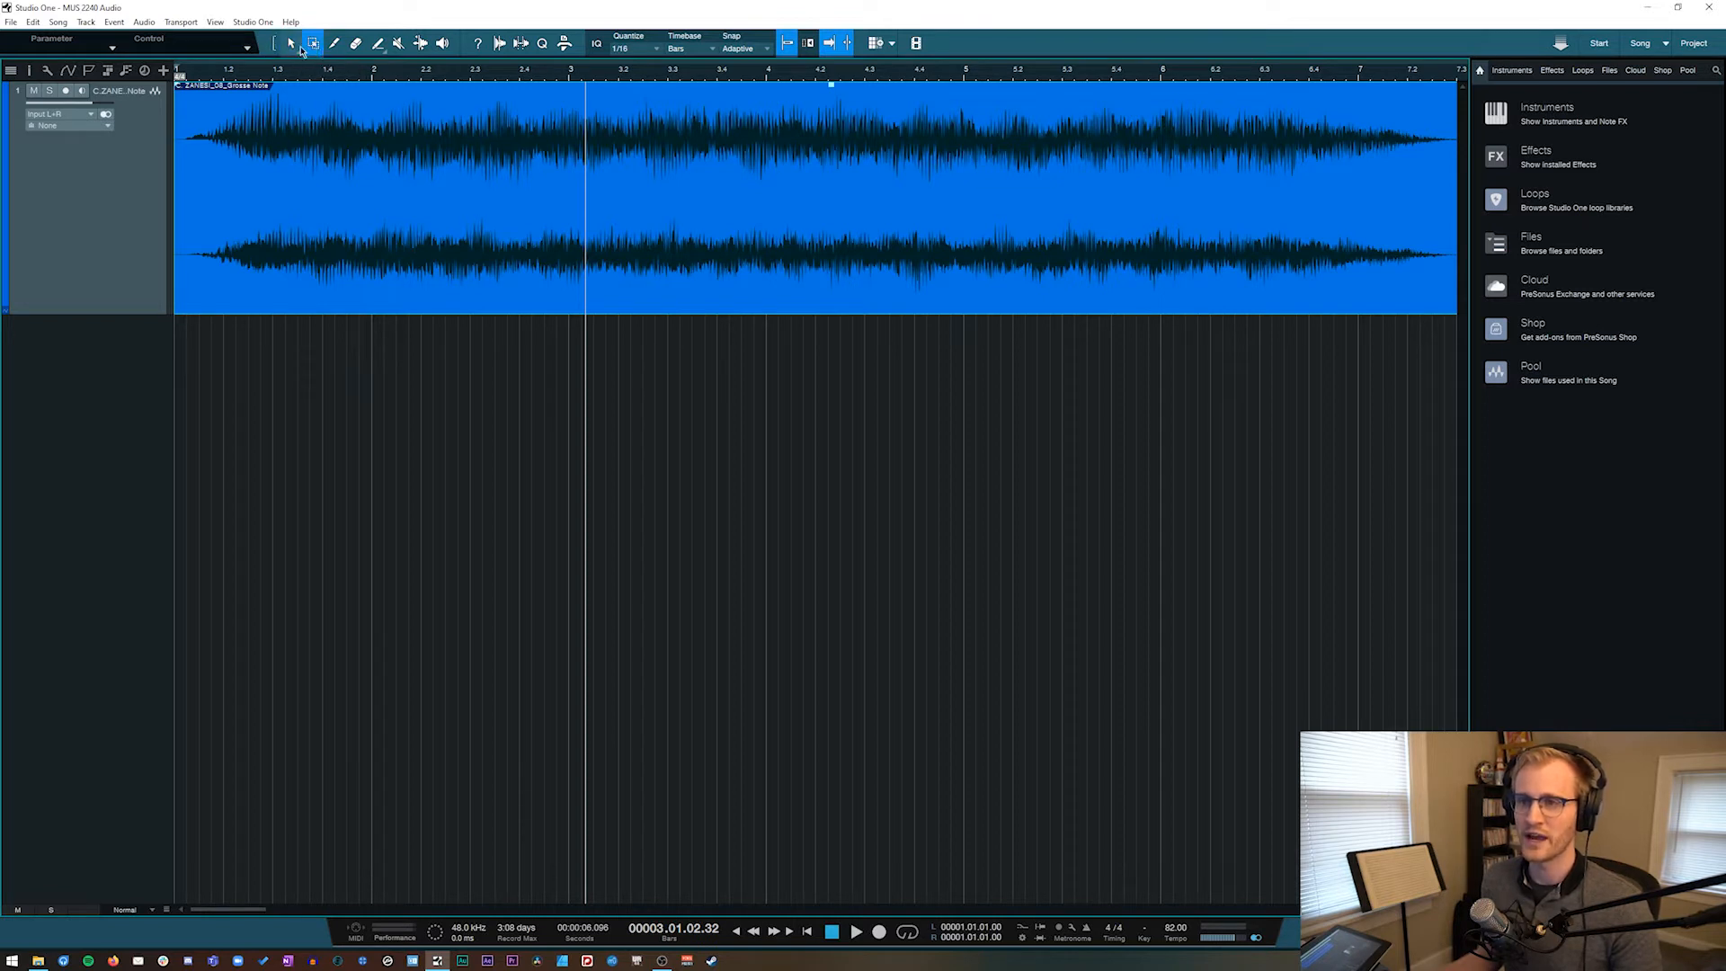
click(290, 44)
click(276, 45)
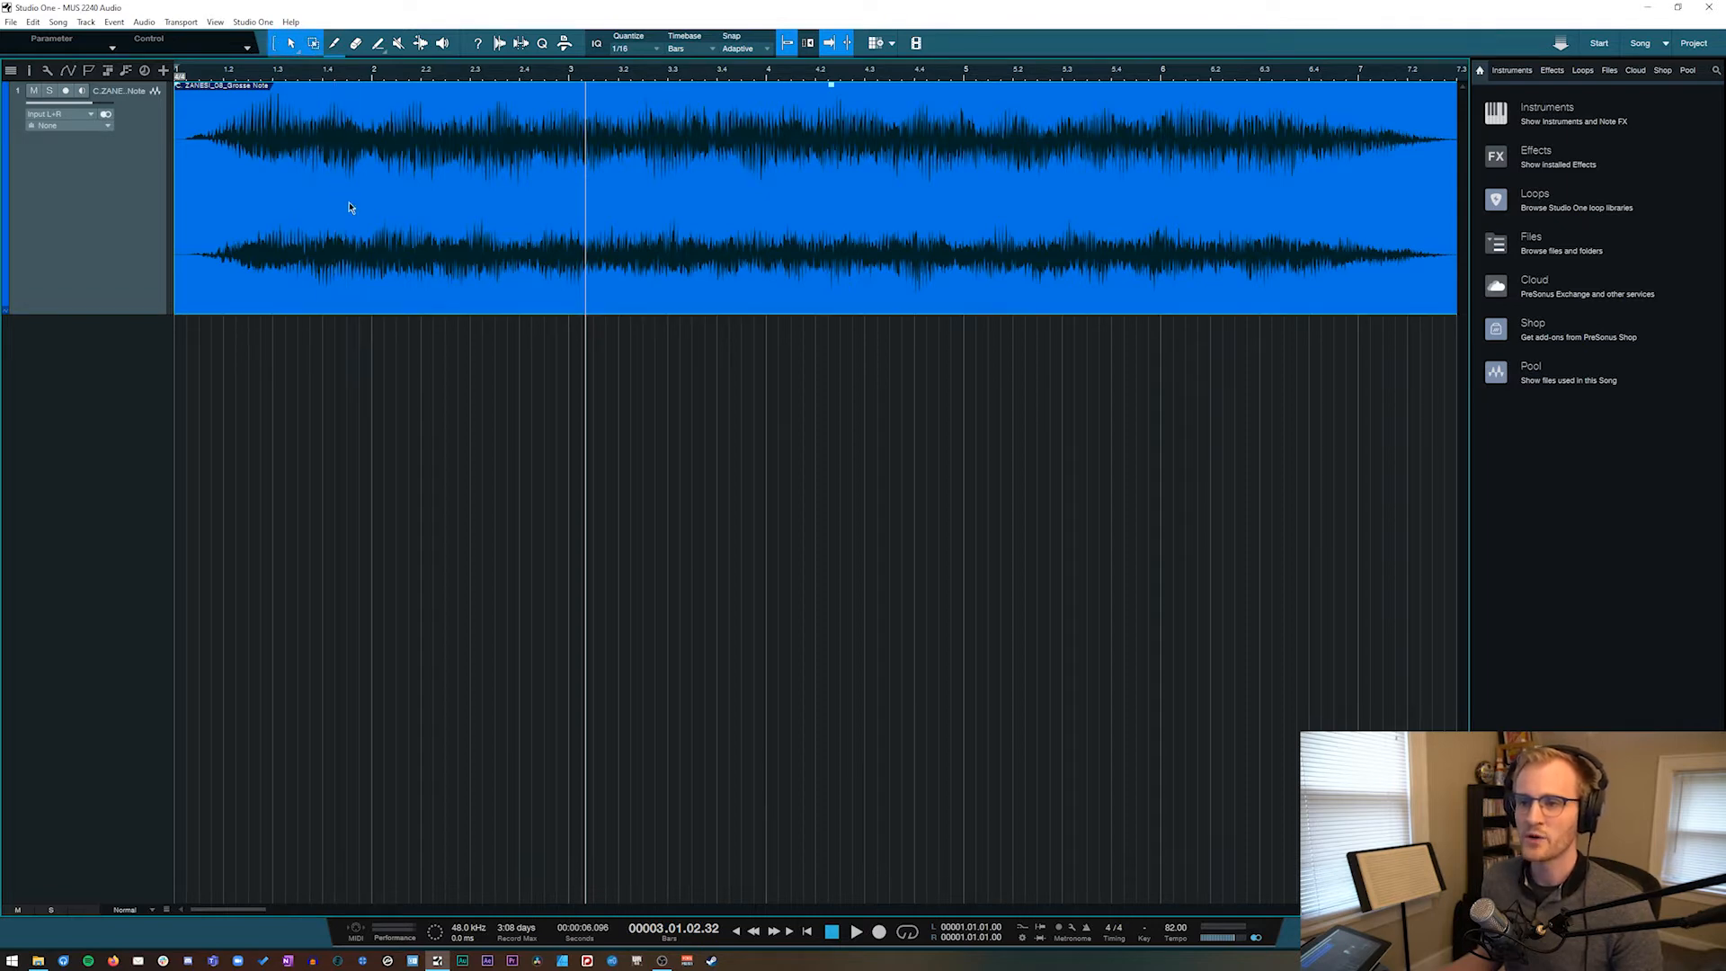
Increase the audio track's height further to enlarge its stereo waveform
drag(117, 314, 101, 478)
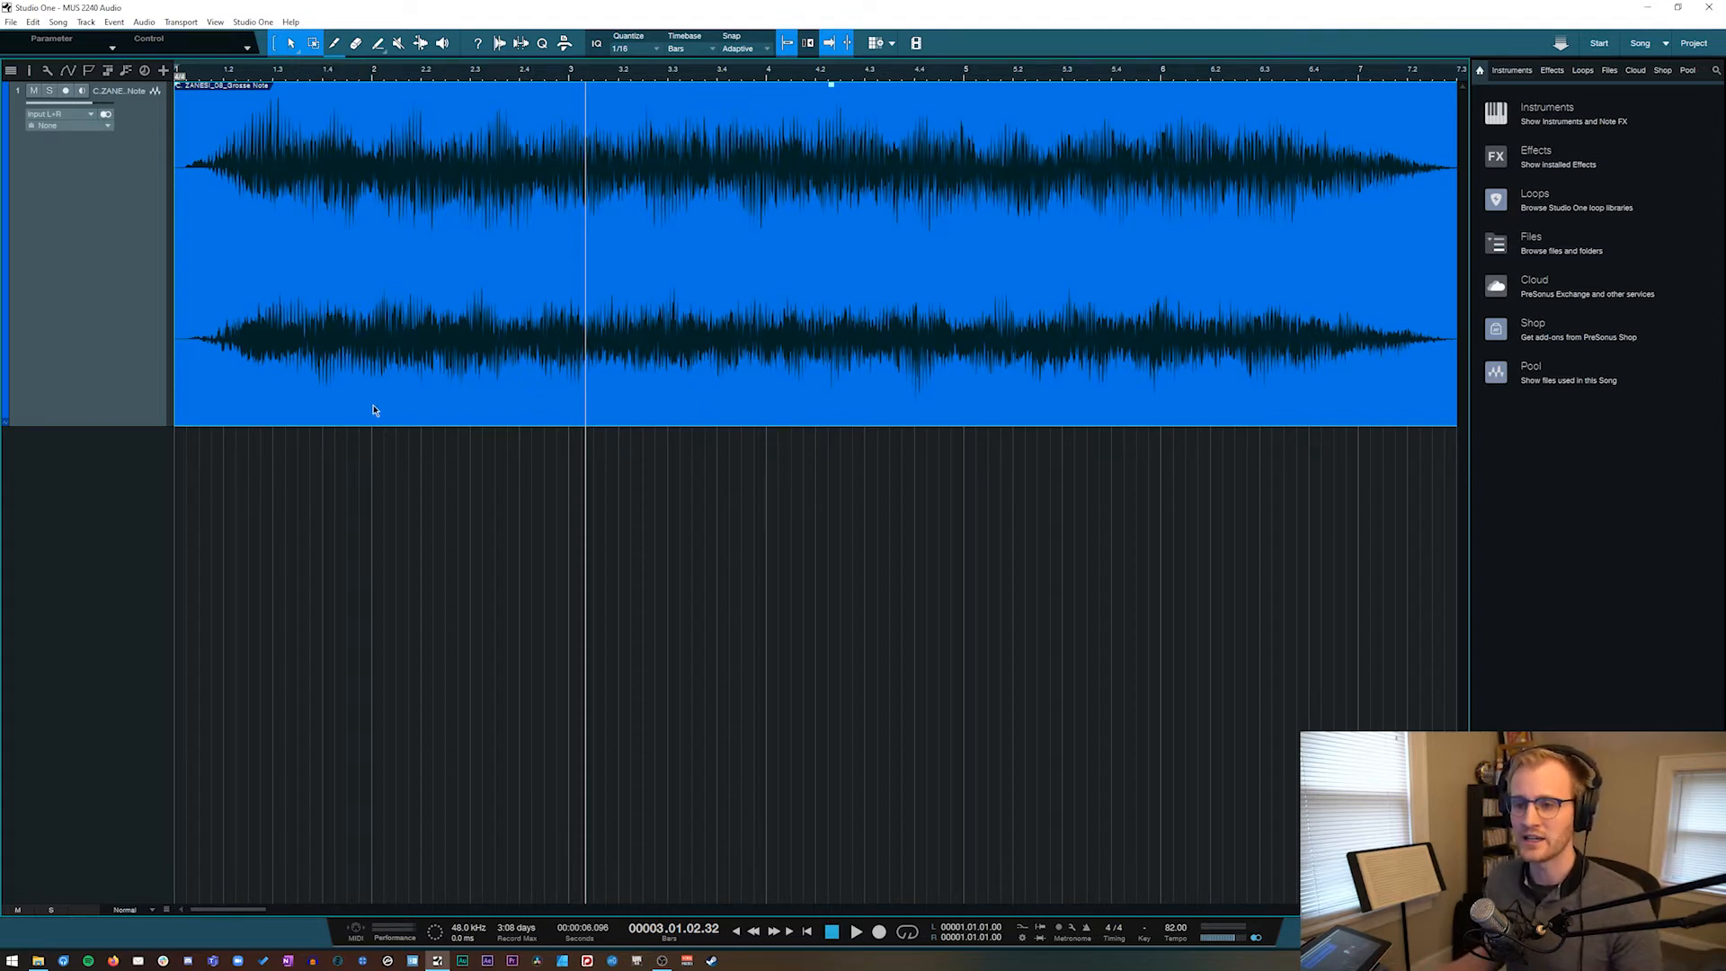
Try moving the audio clip along the timeline and onto a new track below, and undo the moves
drag(373, 406, 770, 410)
key(ctrl+z)
drag(289, 396, 328, 445)
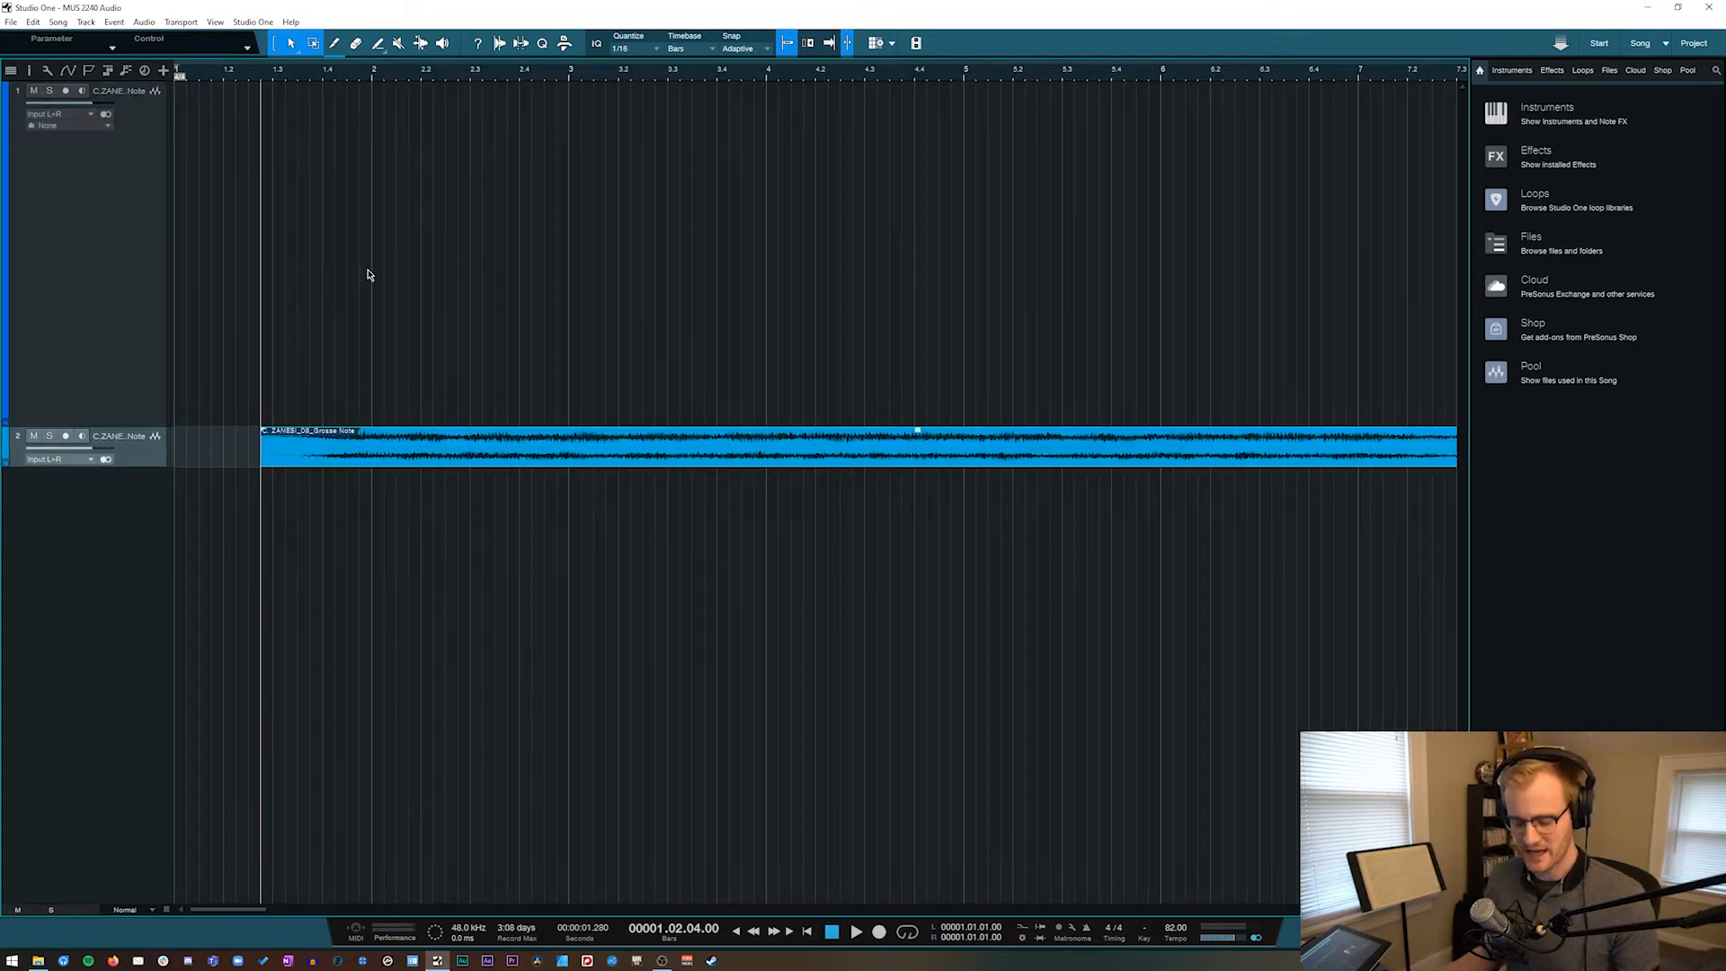
key(ctrl+z)
key(ctrl+z)
key(ctrl+z)
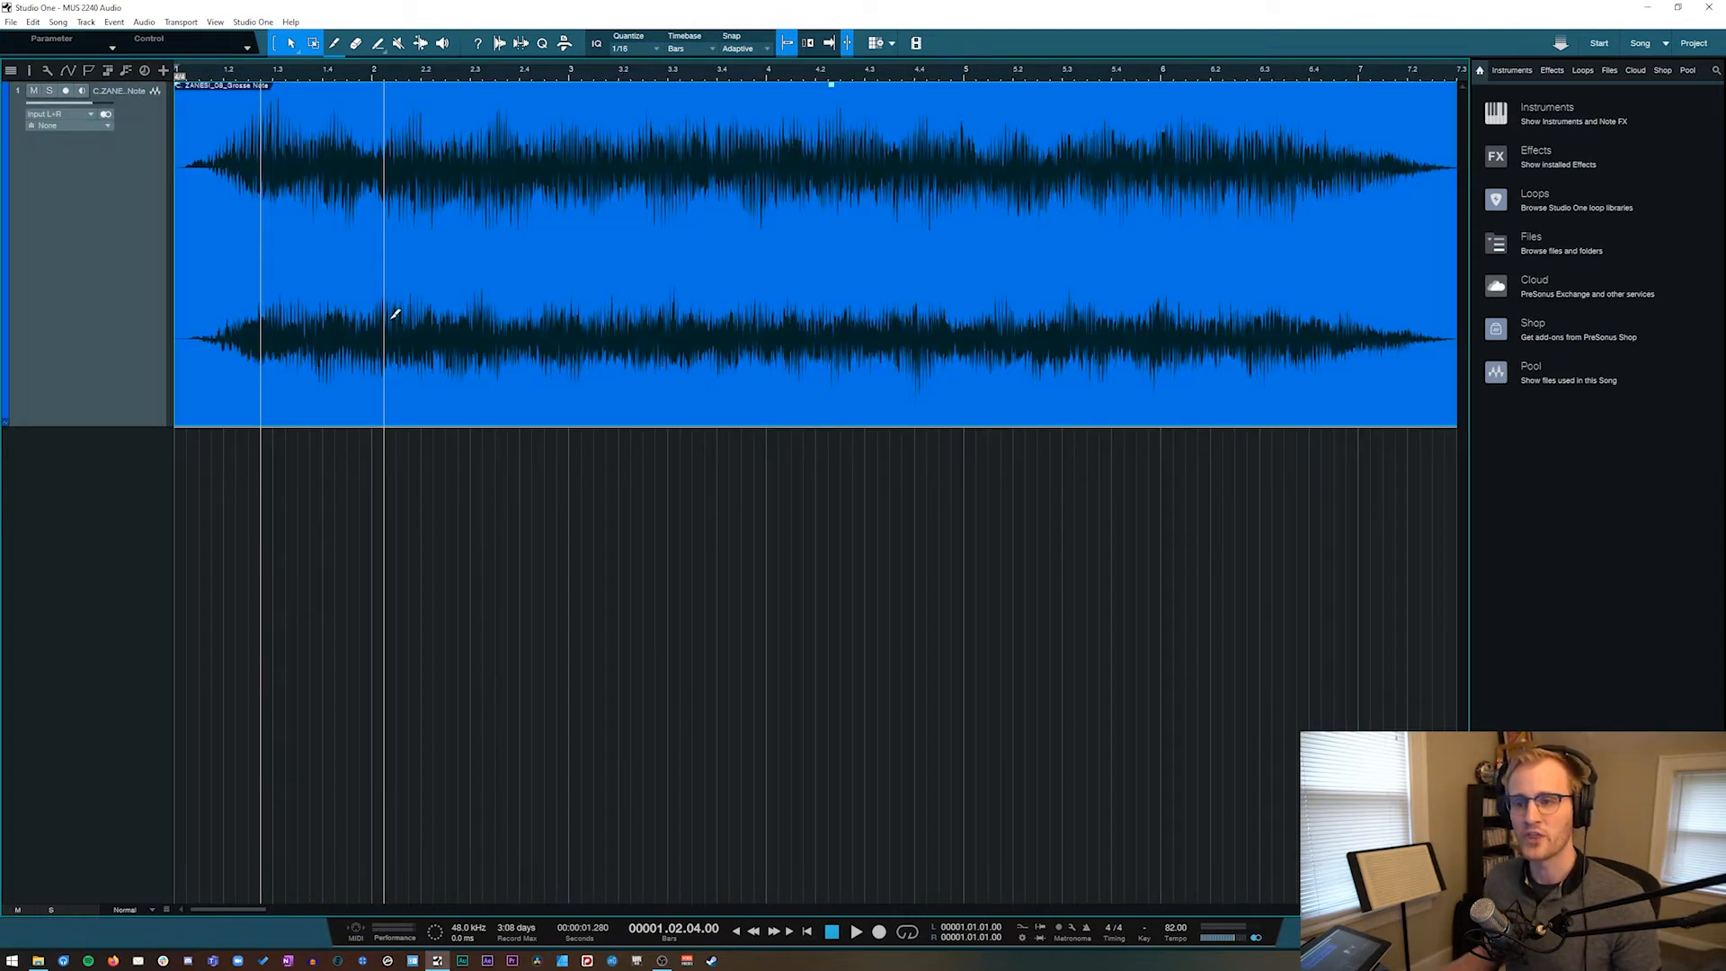
Try moving the whole audio clip along the timeline past bar 2 and return it to the song's start
drag(293, 389, 523, 388)
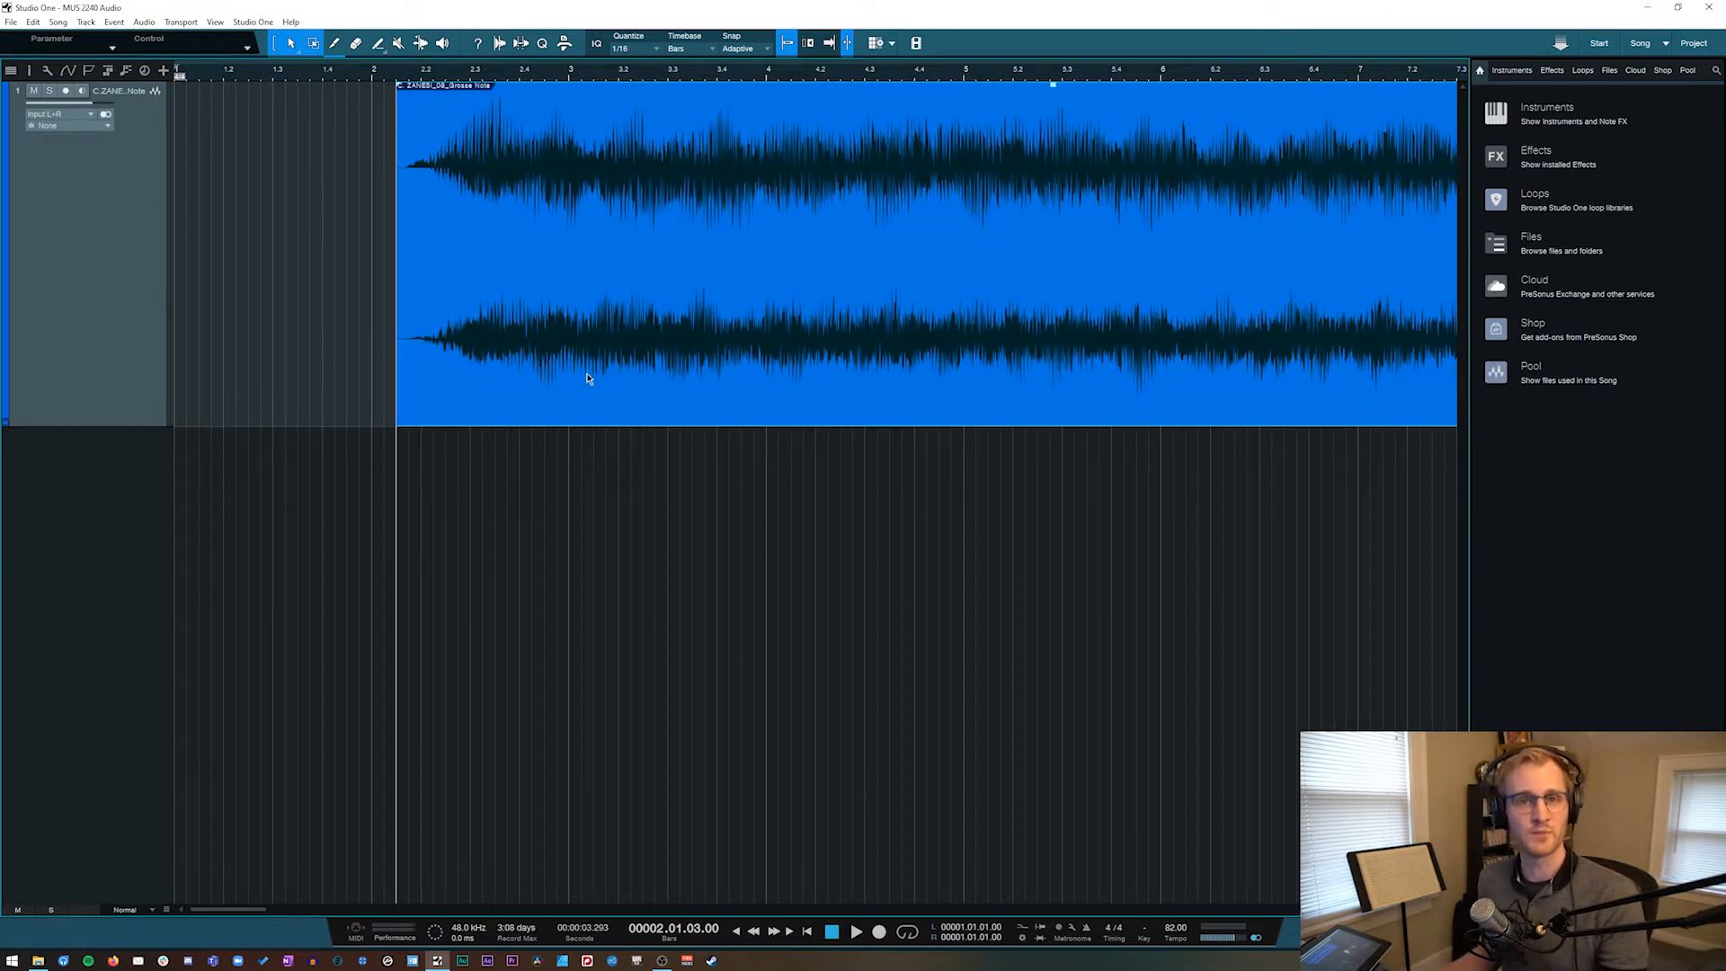
drag(576, 381, 329, 418)
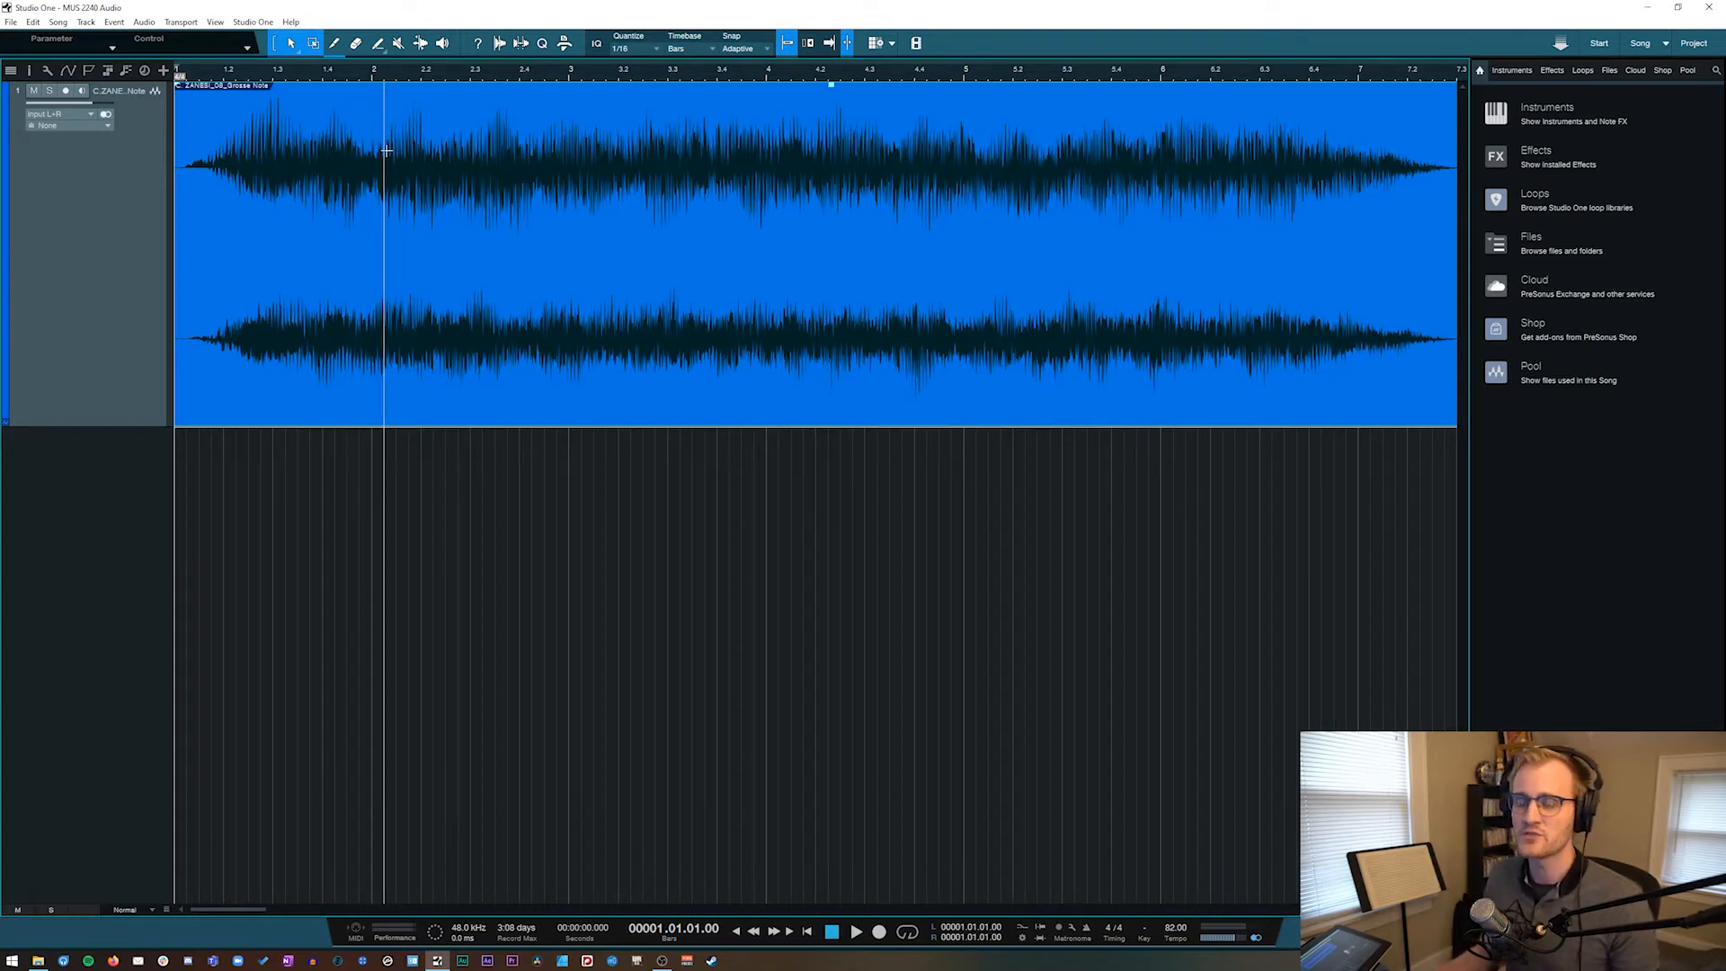
drag(405, 372, 359, 401)
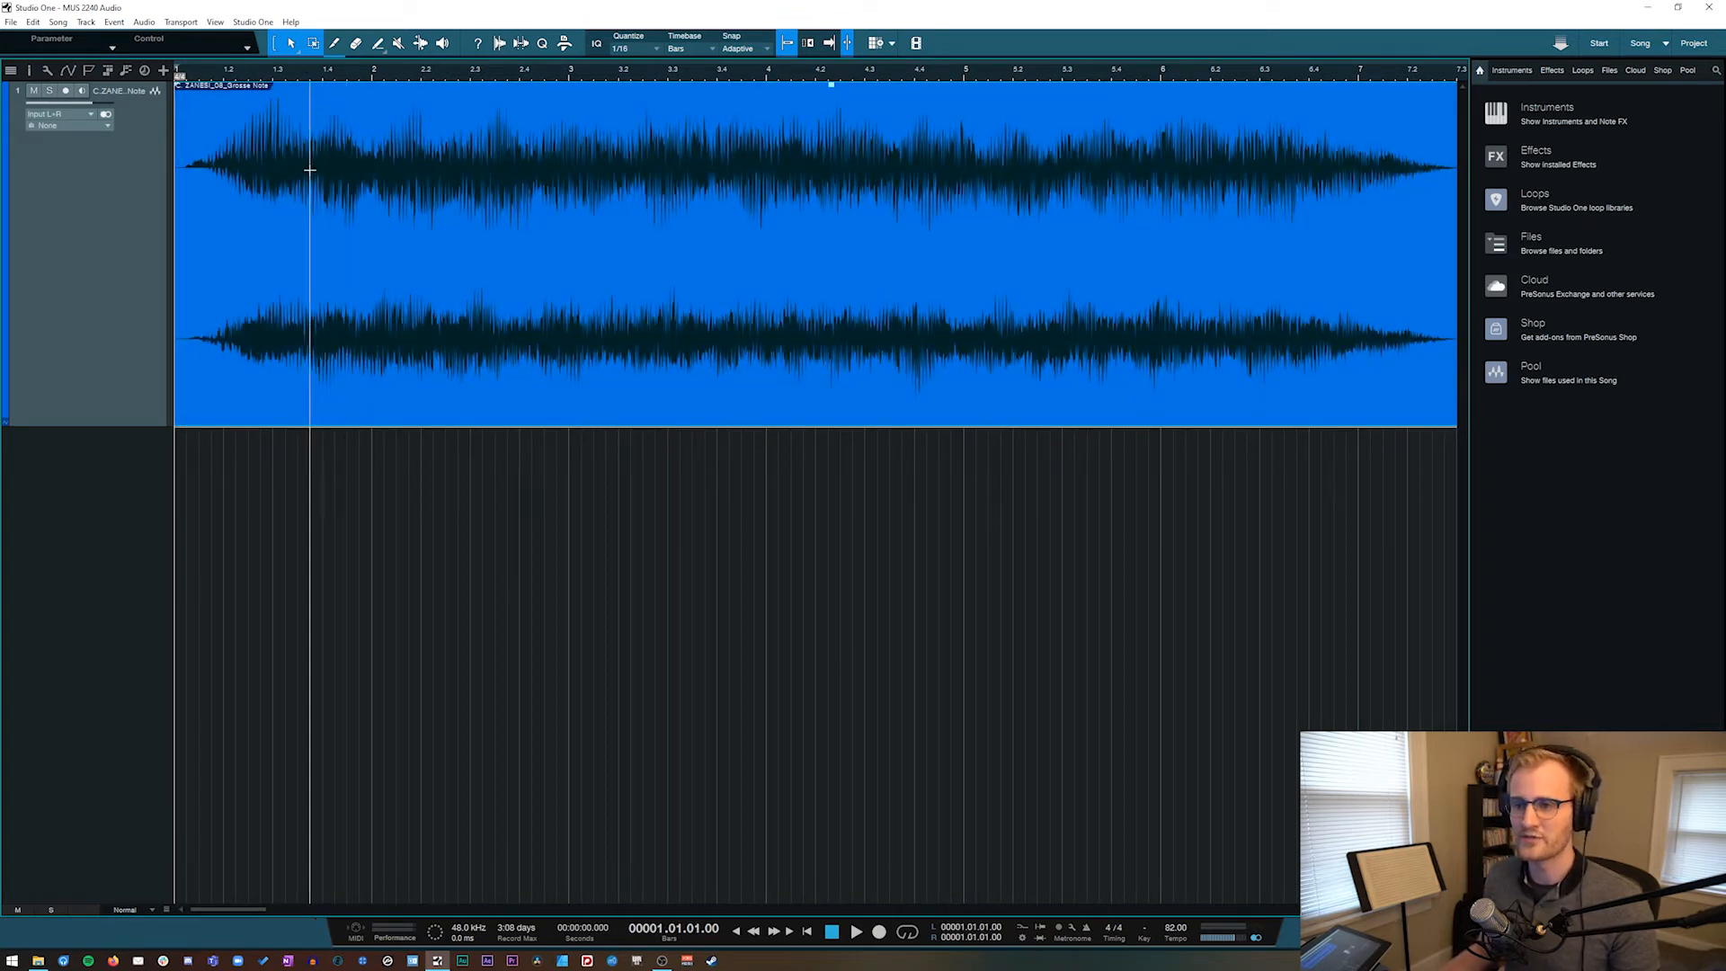
Select a range of the clip from before beat 1.4 to about beat 3.2, move it onto a new track below, and increase that track's height
drag(309, 169, 630, 169)
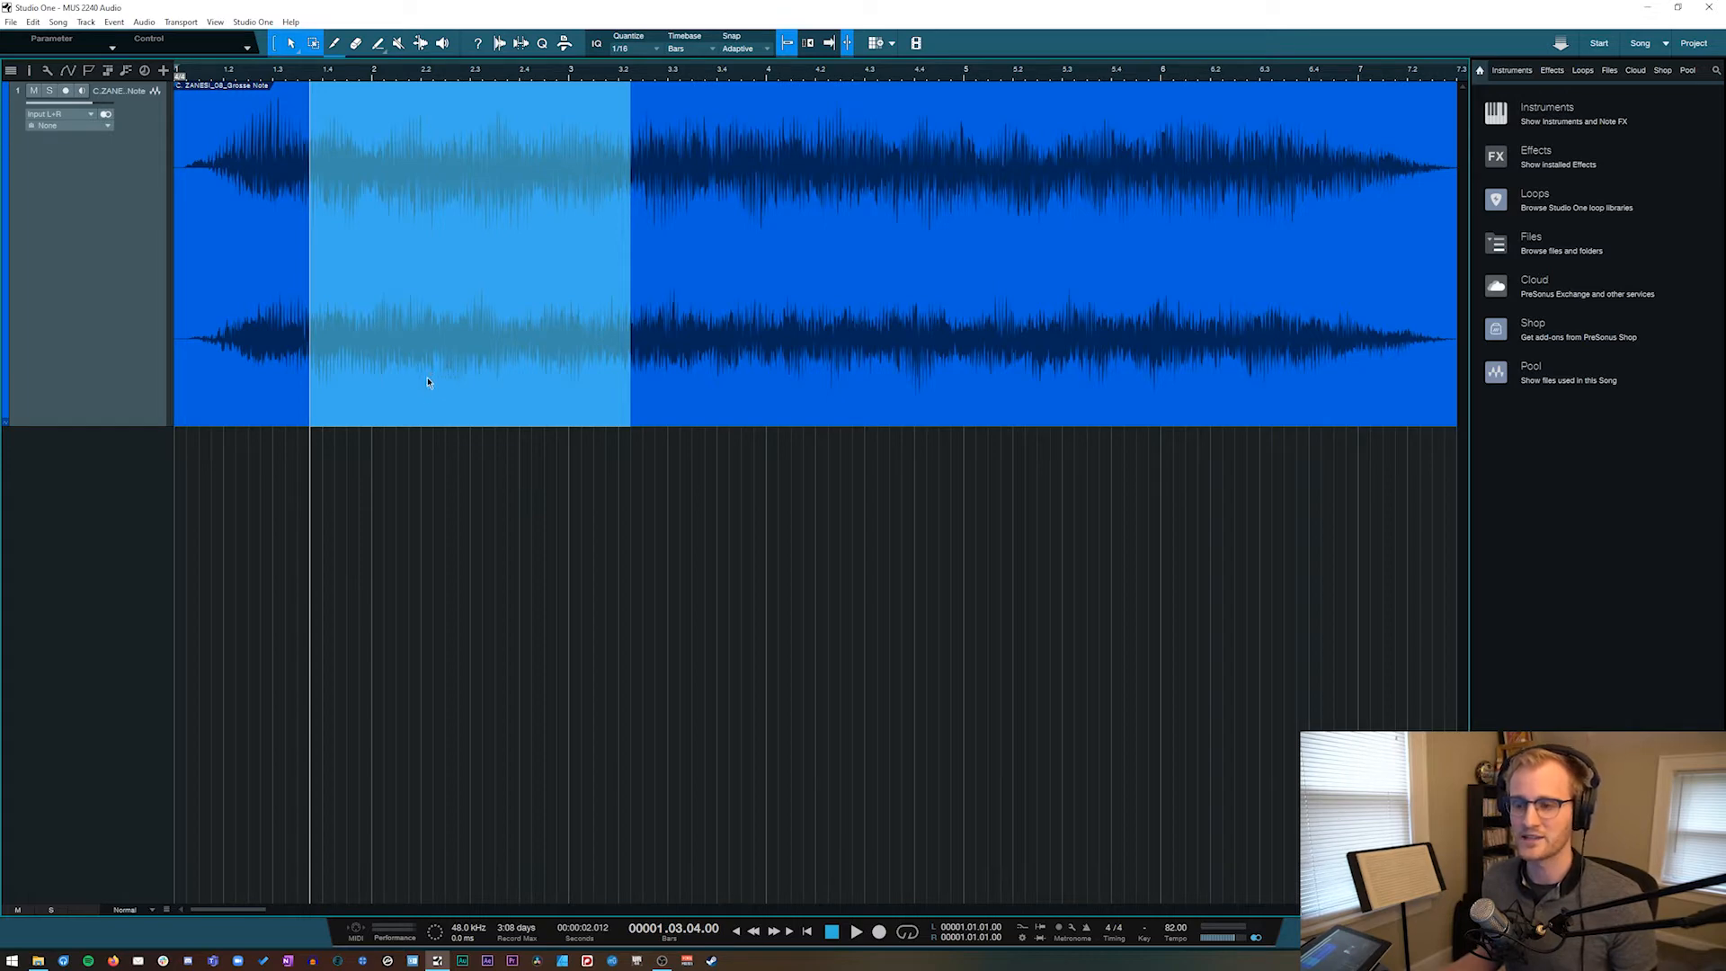
drag(416, 378, 412, 463)
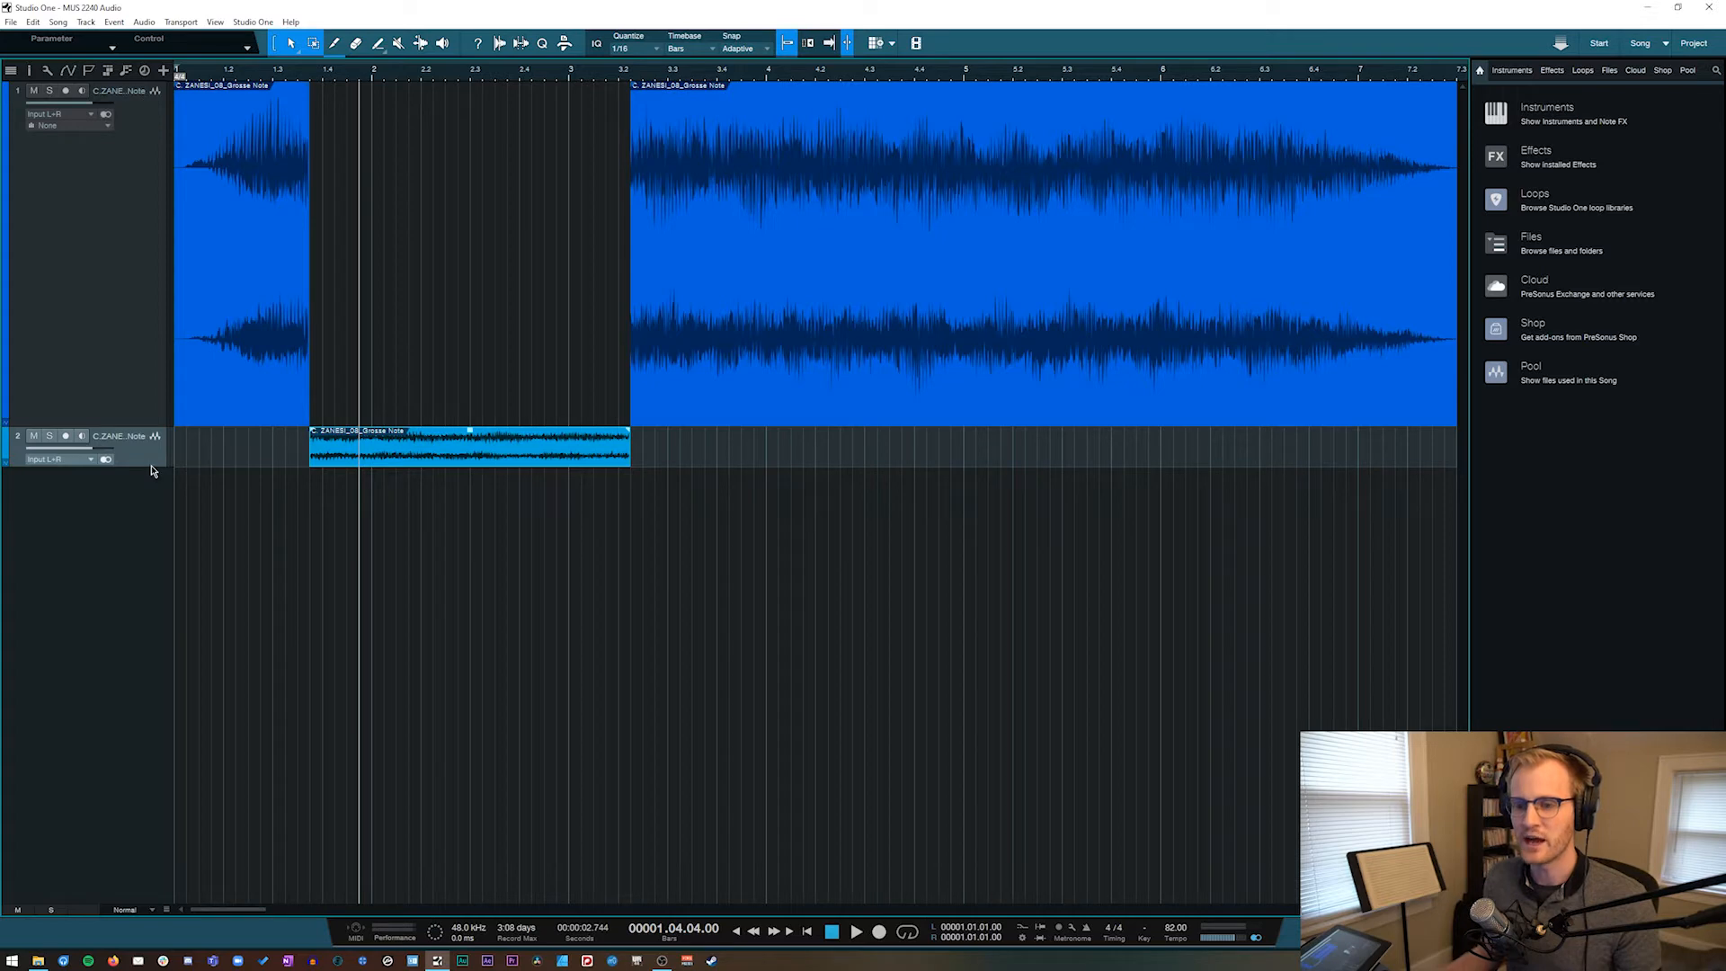
drag(151, 470, 149, 635)
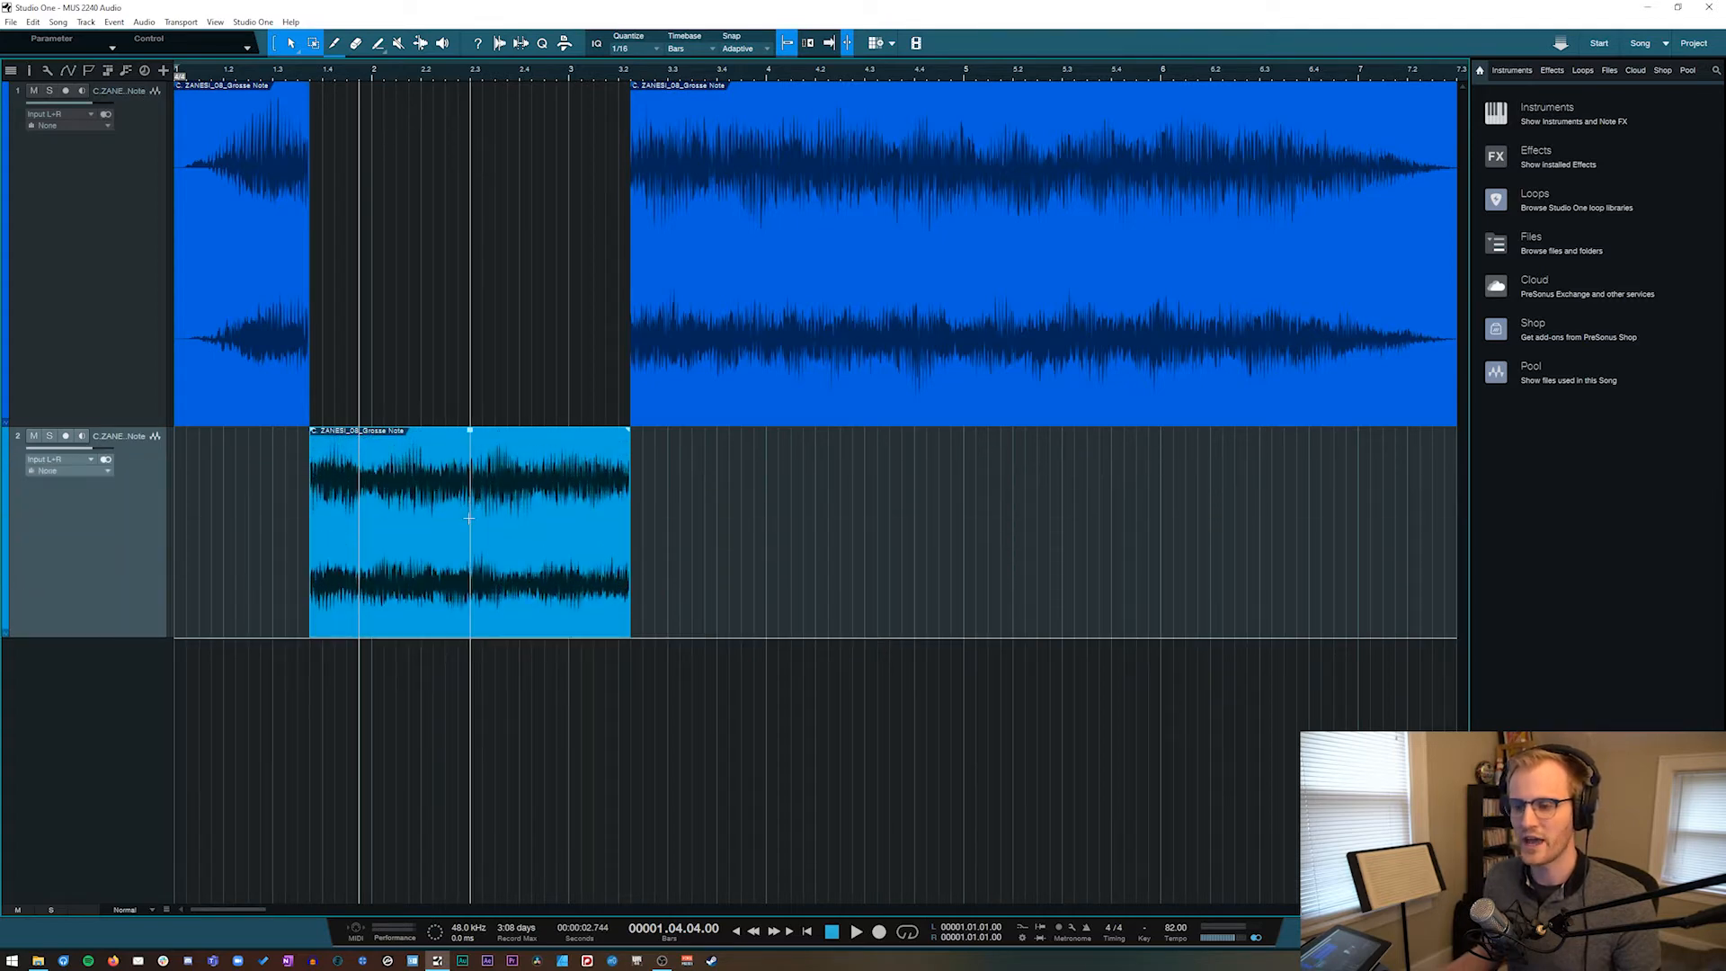
drag(451, 588, 479, 608)
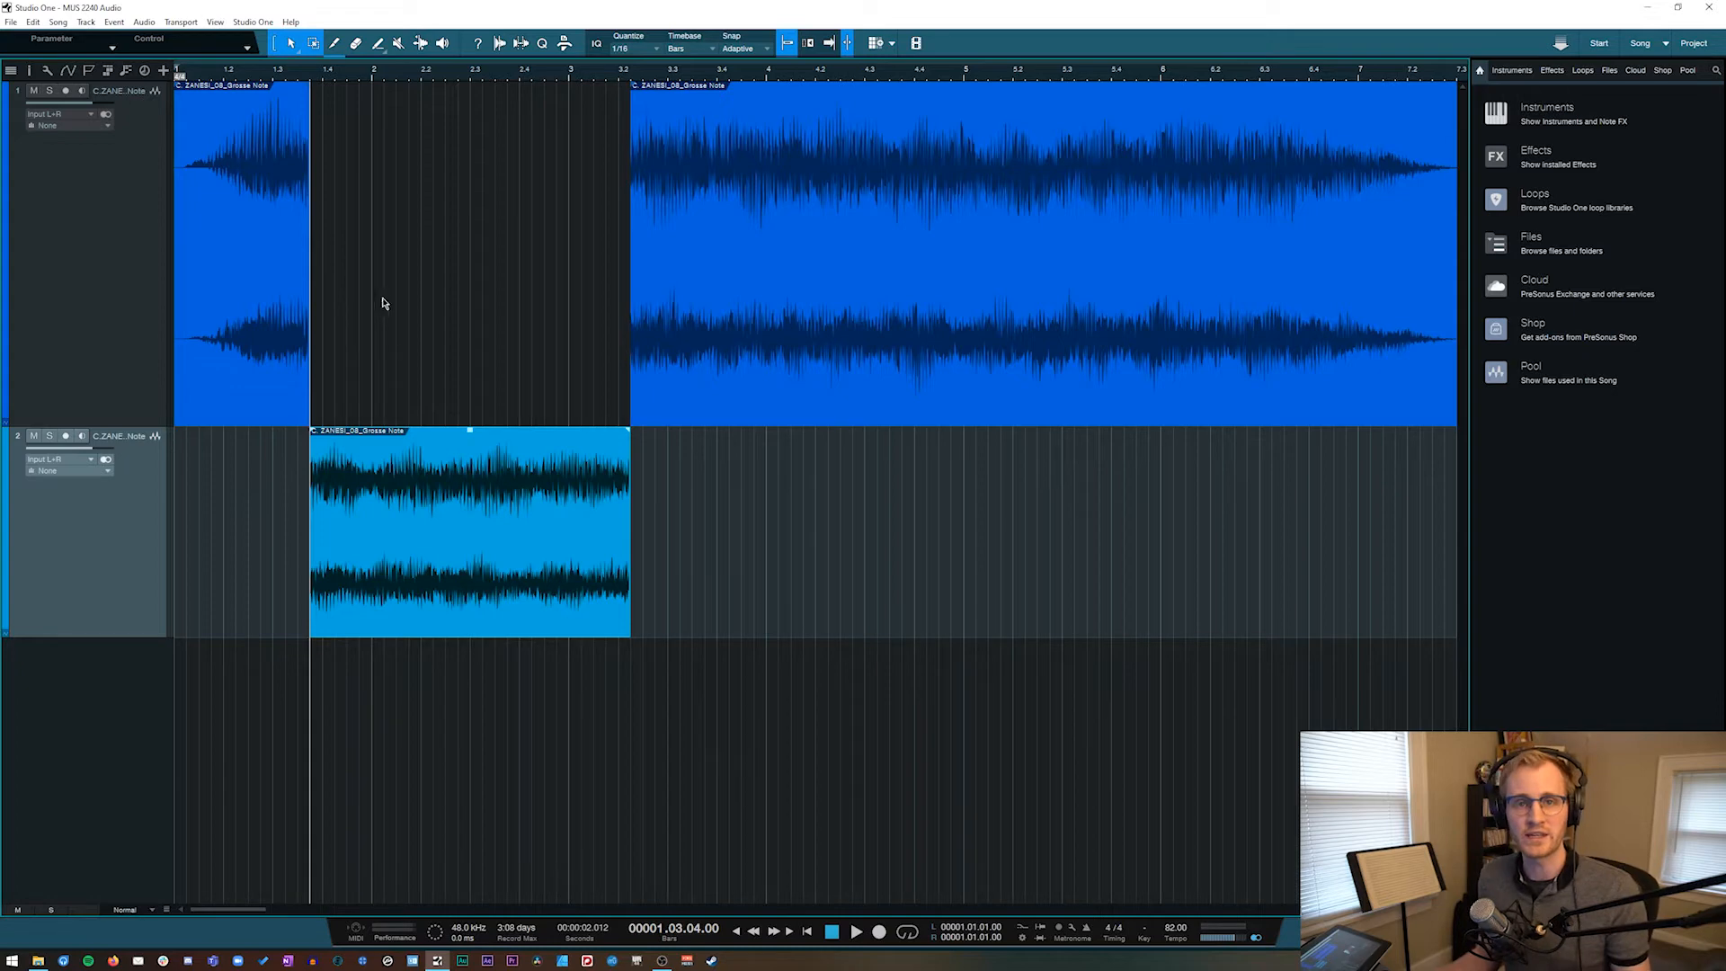
Undo the range move onto the new track and clear the range selection
key(ctrl+z)
key(ctrl+z)
key(ctrl+z)
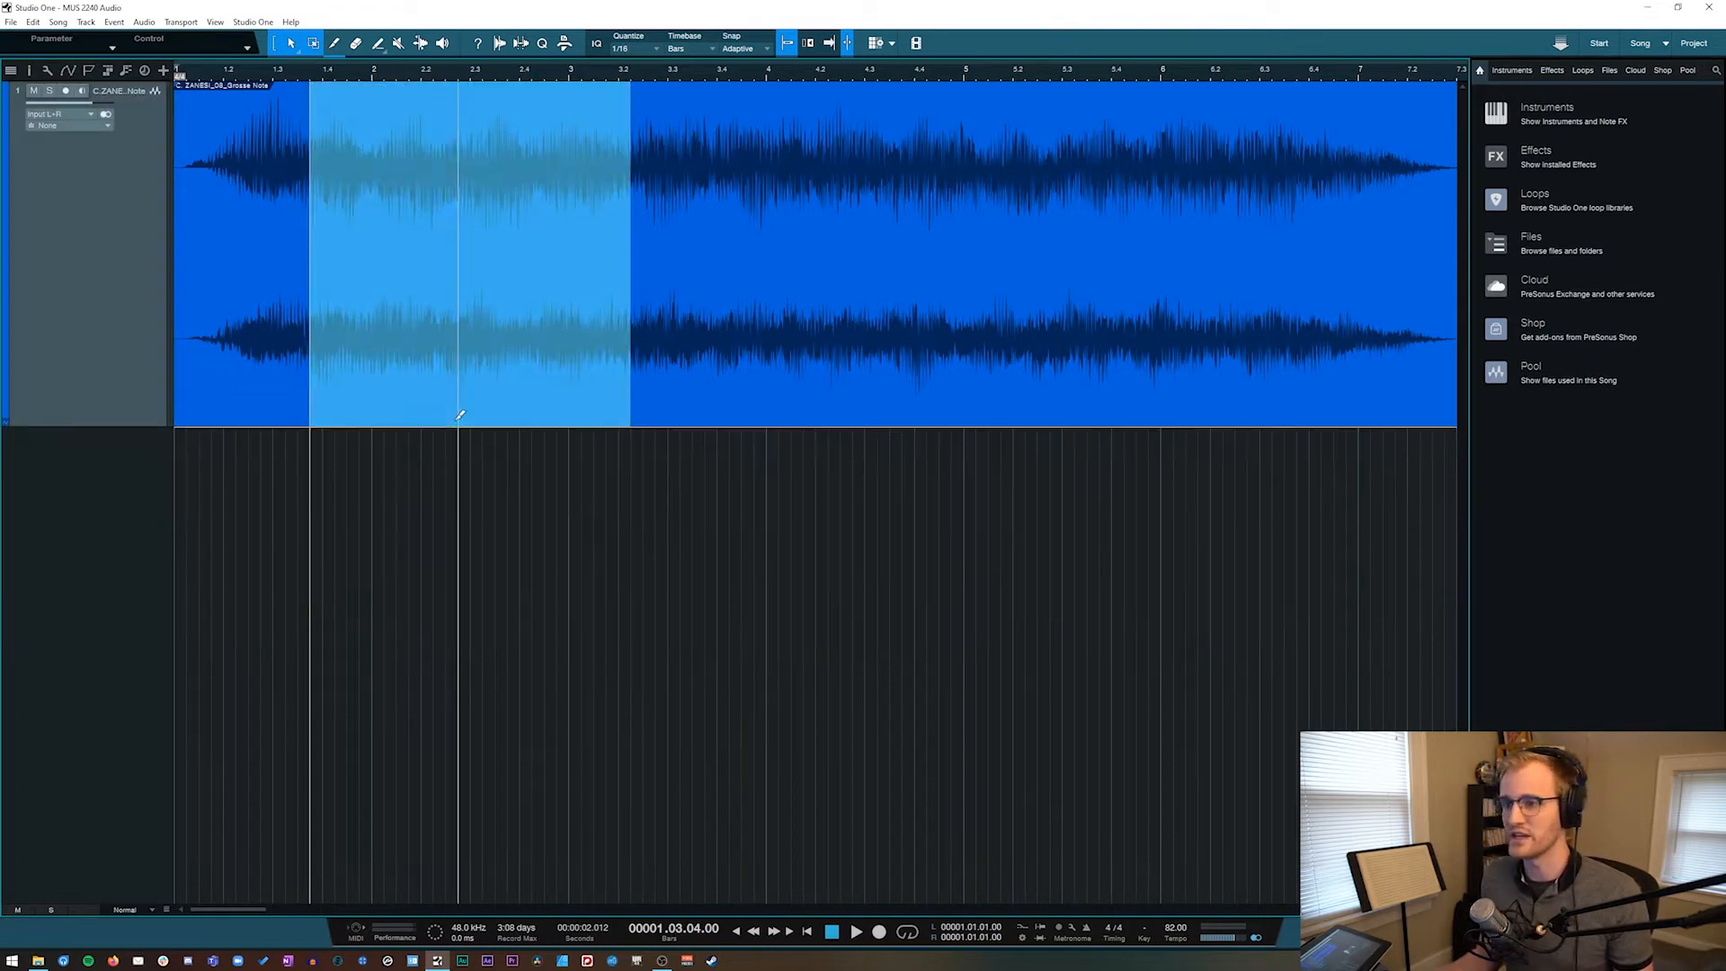
click(239, 307)
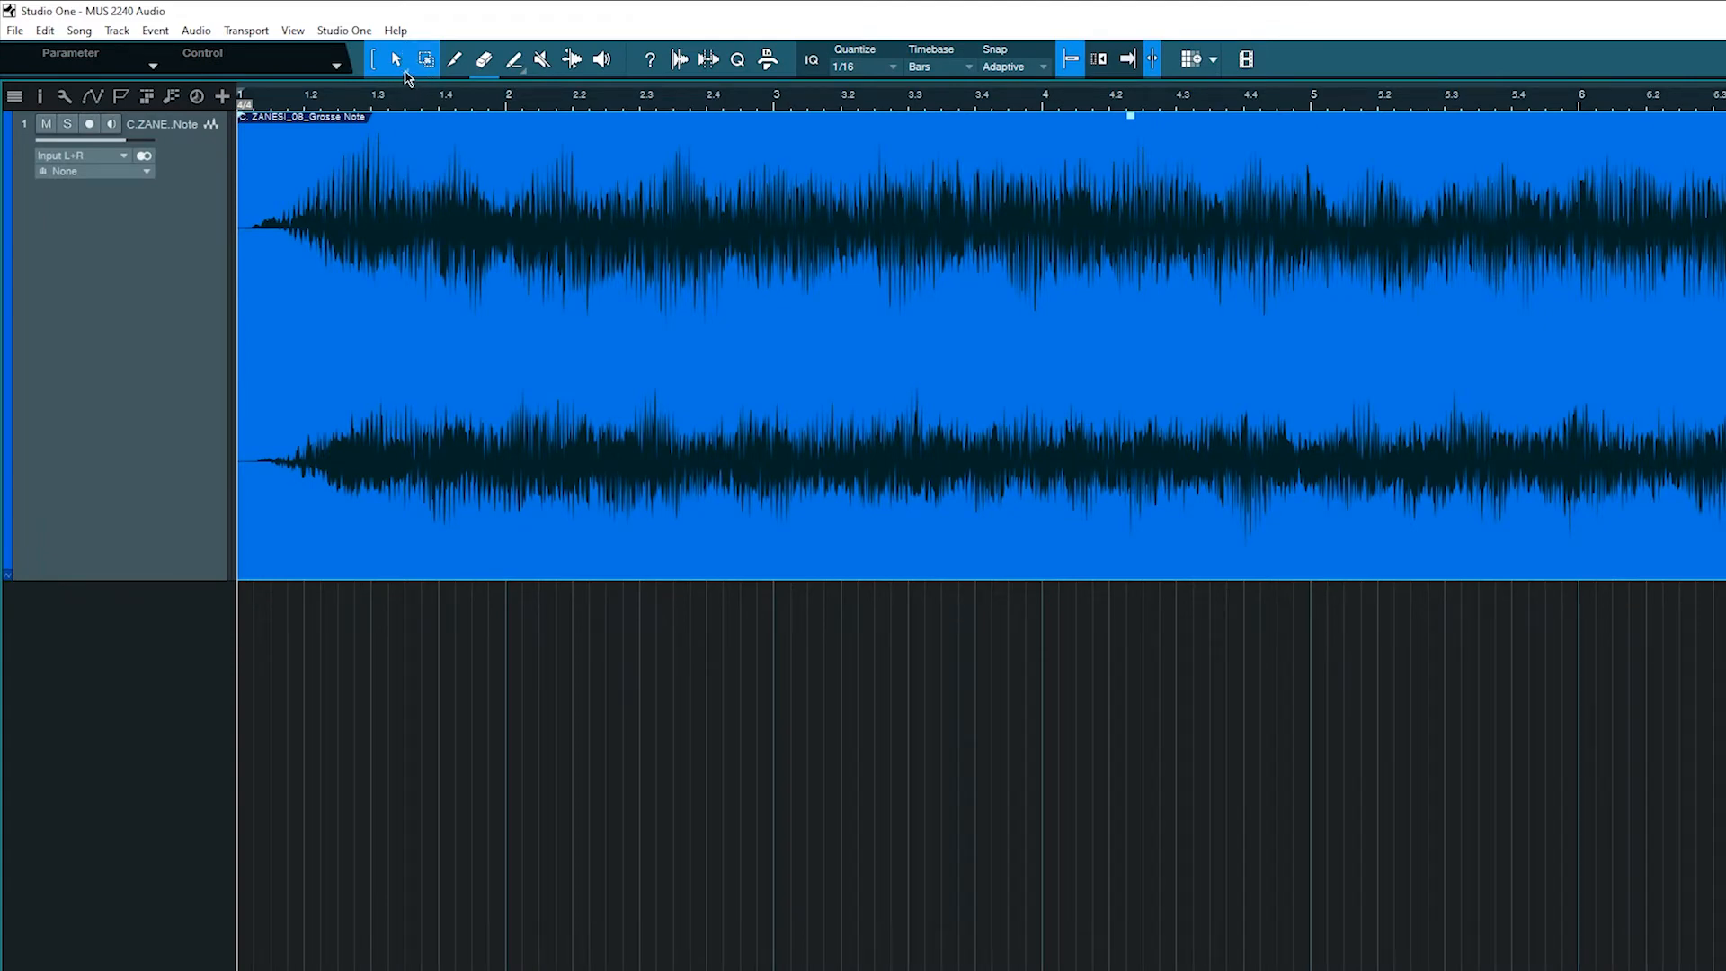
Set the Split Tool as the alternative tool for the Arrow tool
click(407, 79)
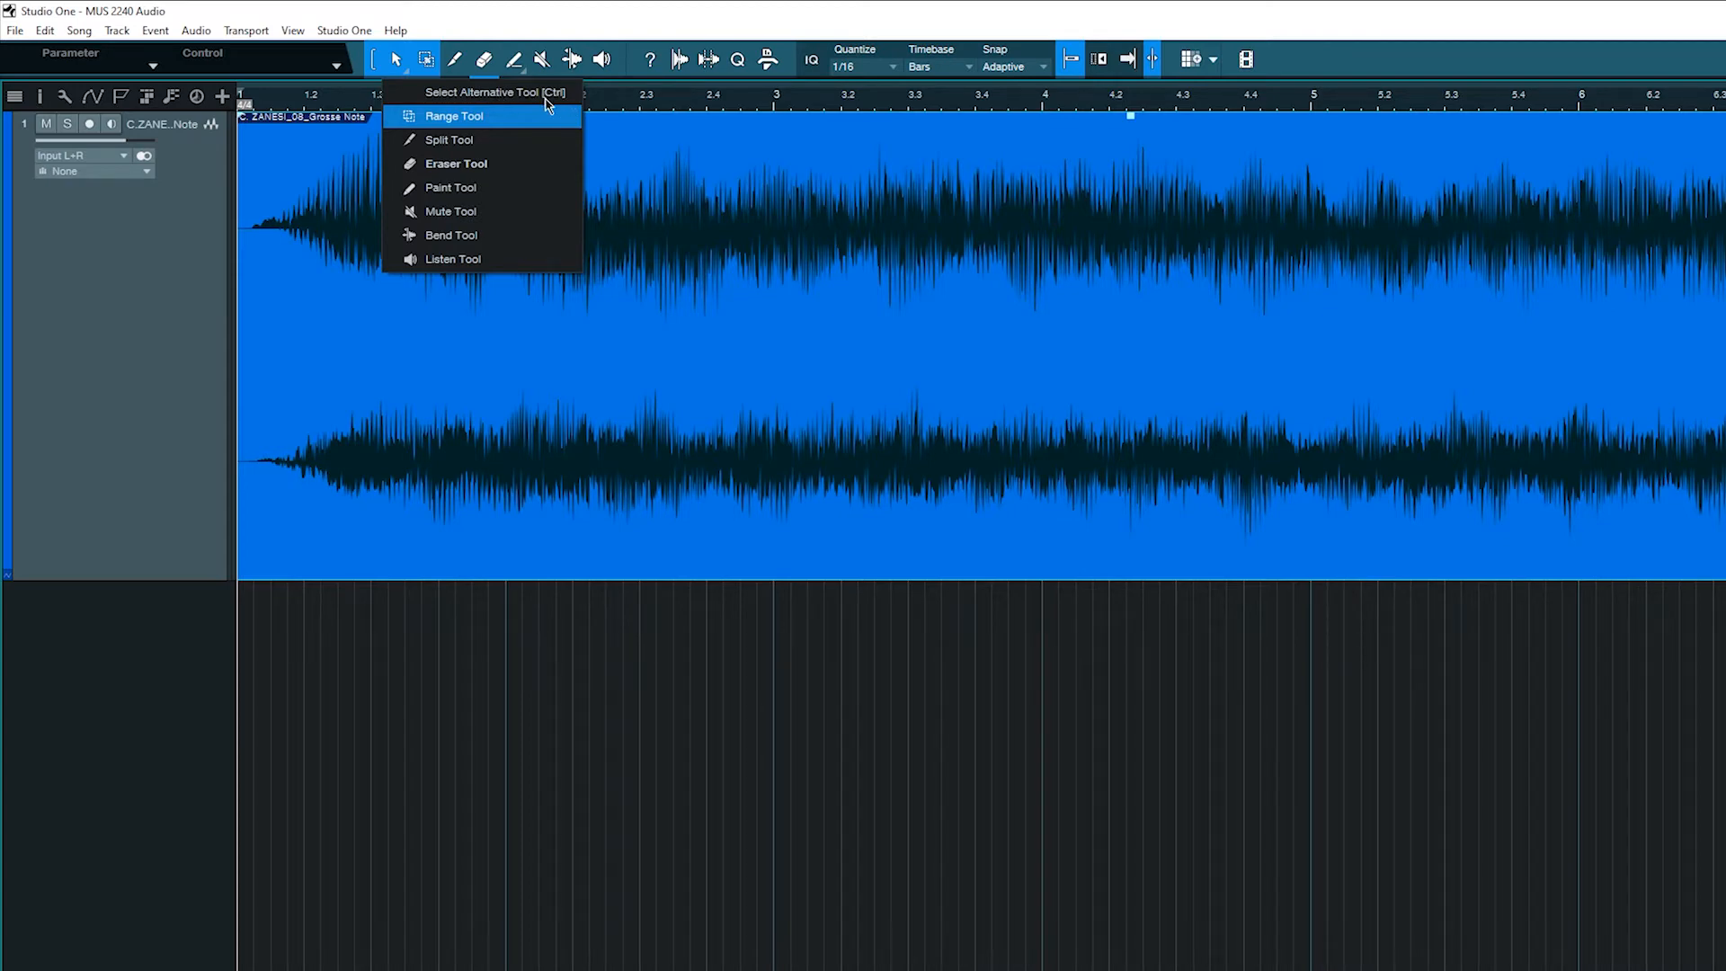
click(516, 144)
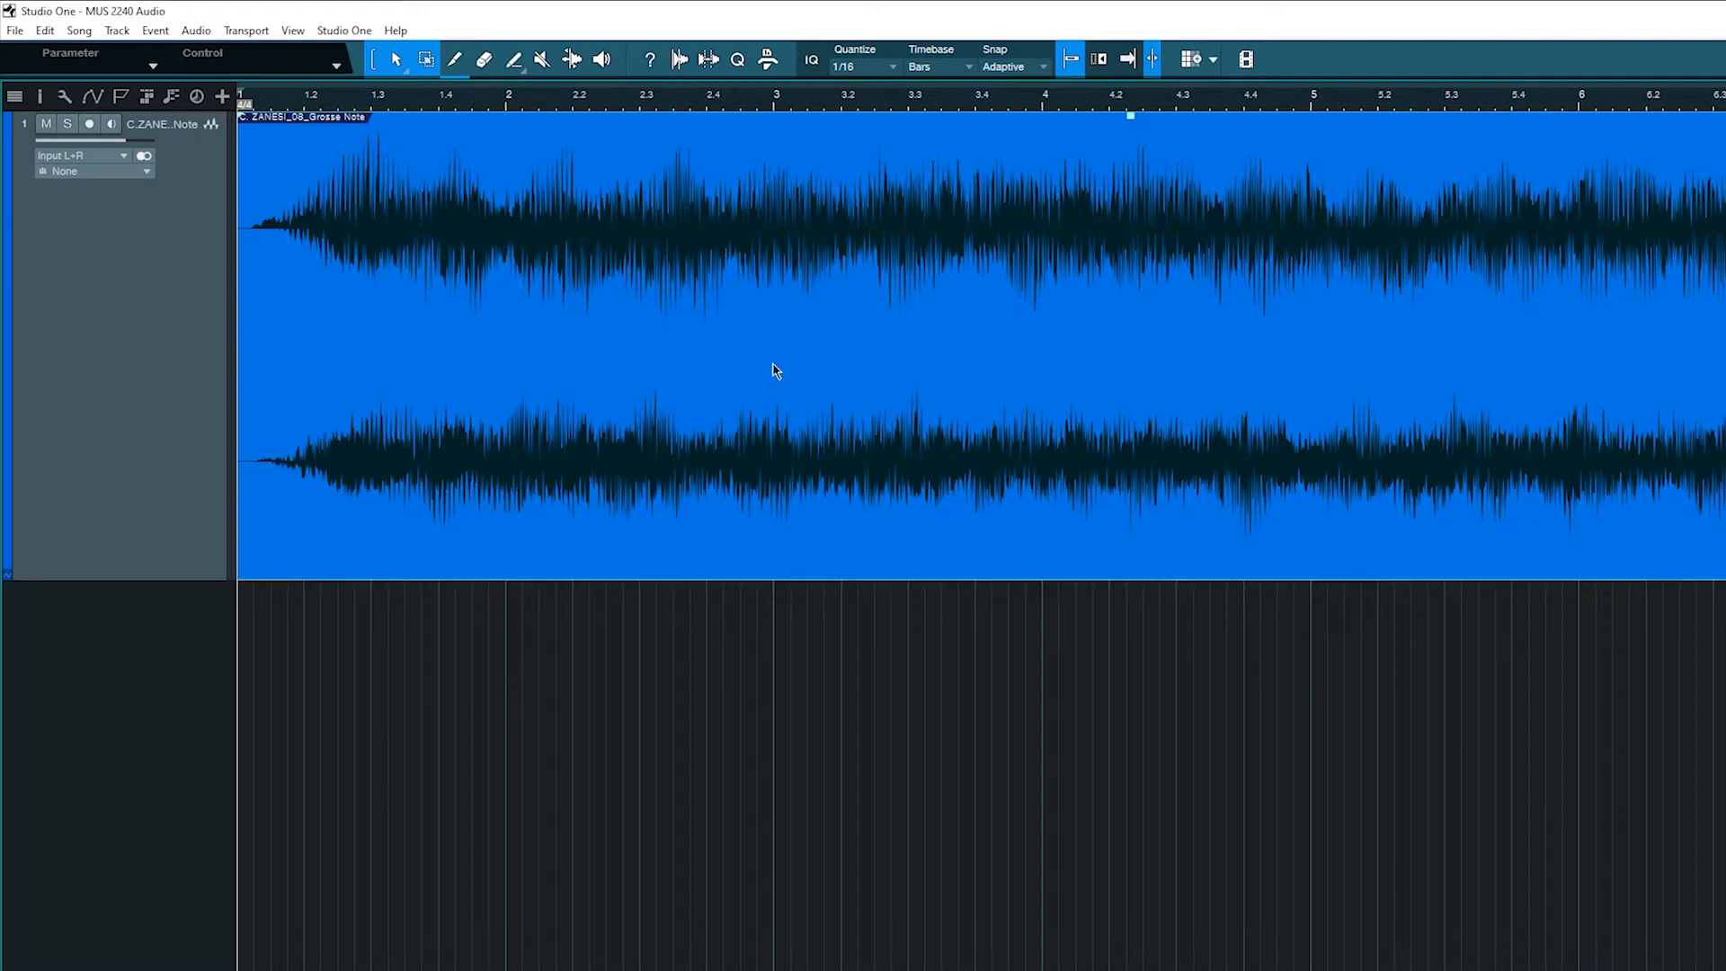
mouse_move(598, 525)
mouse_down()
mouse_move(774, 529)
mouse_move(580, 523)
mouse_up()
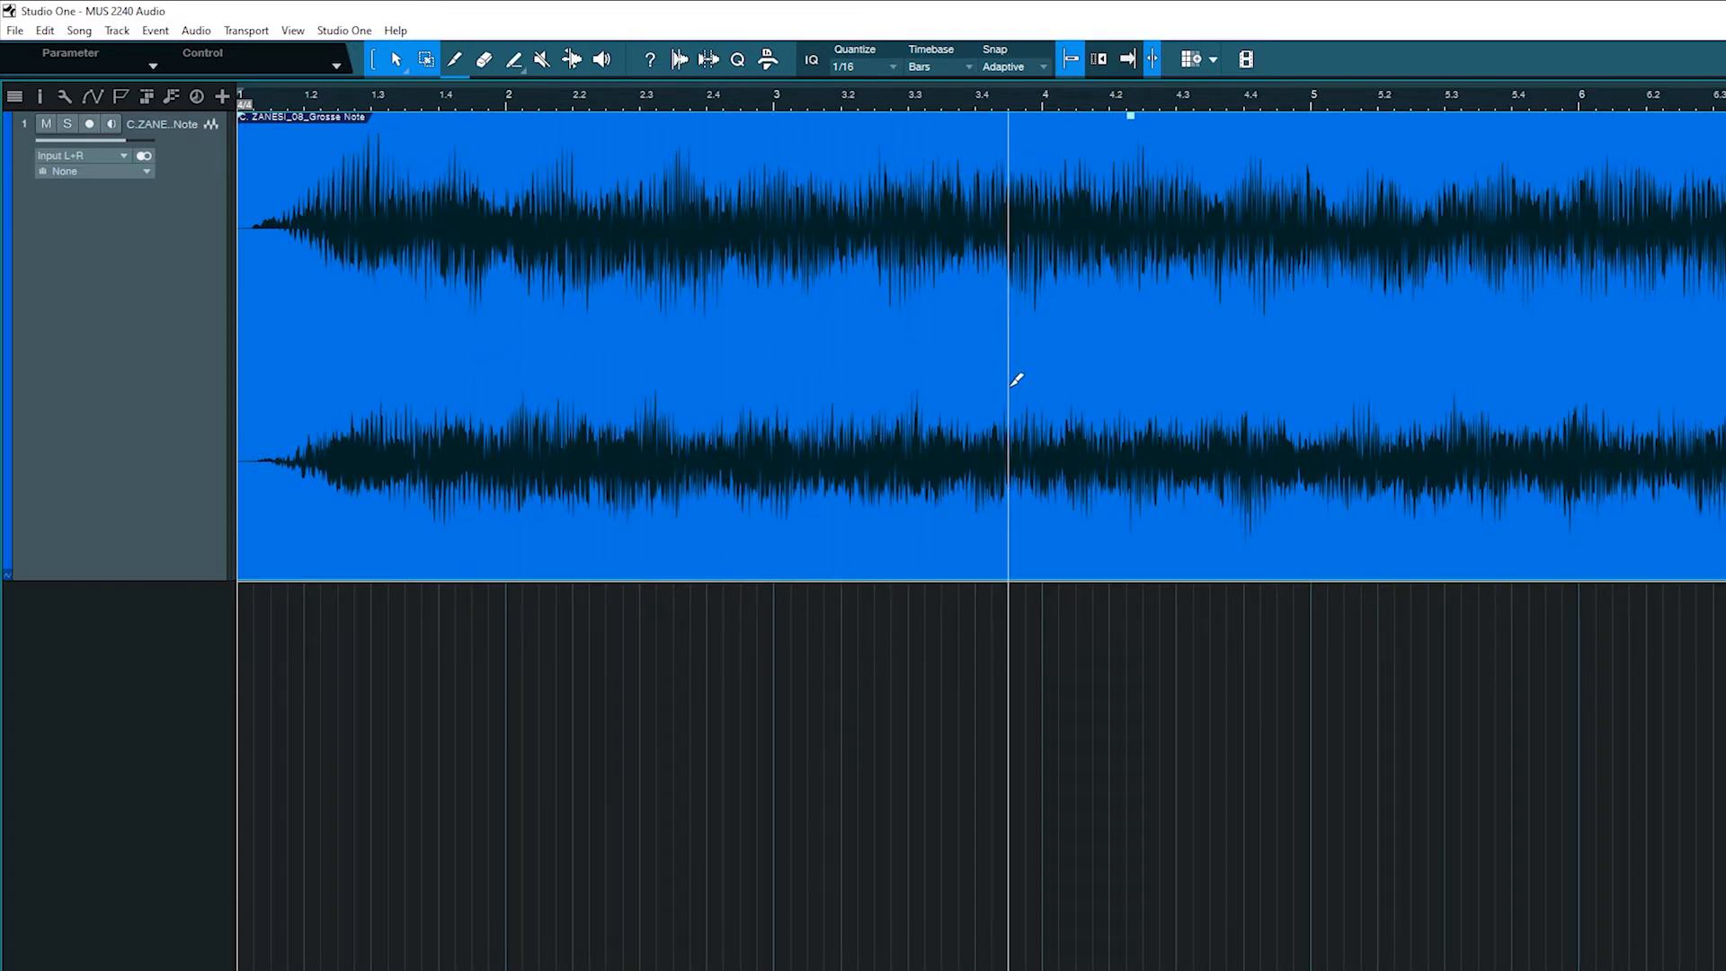
Split the audio clip at bar 2 and at four further points before bar 5
click(520, 313)
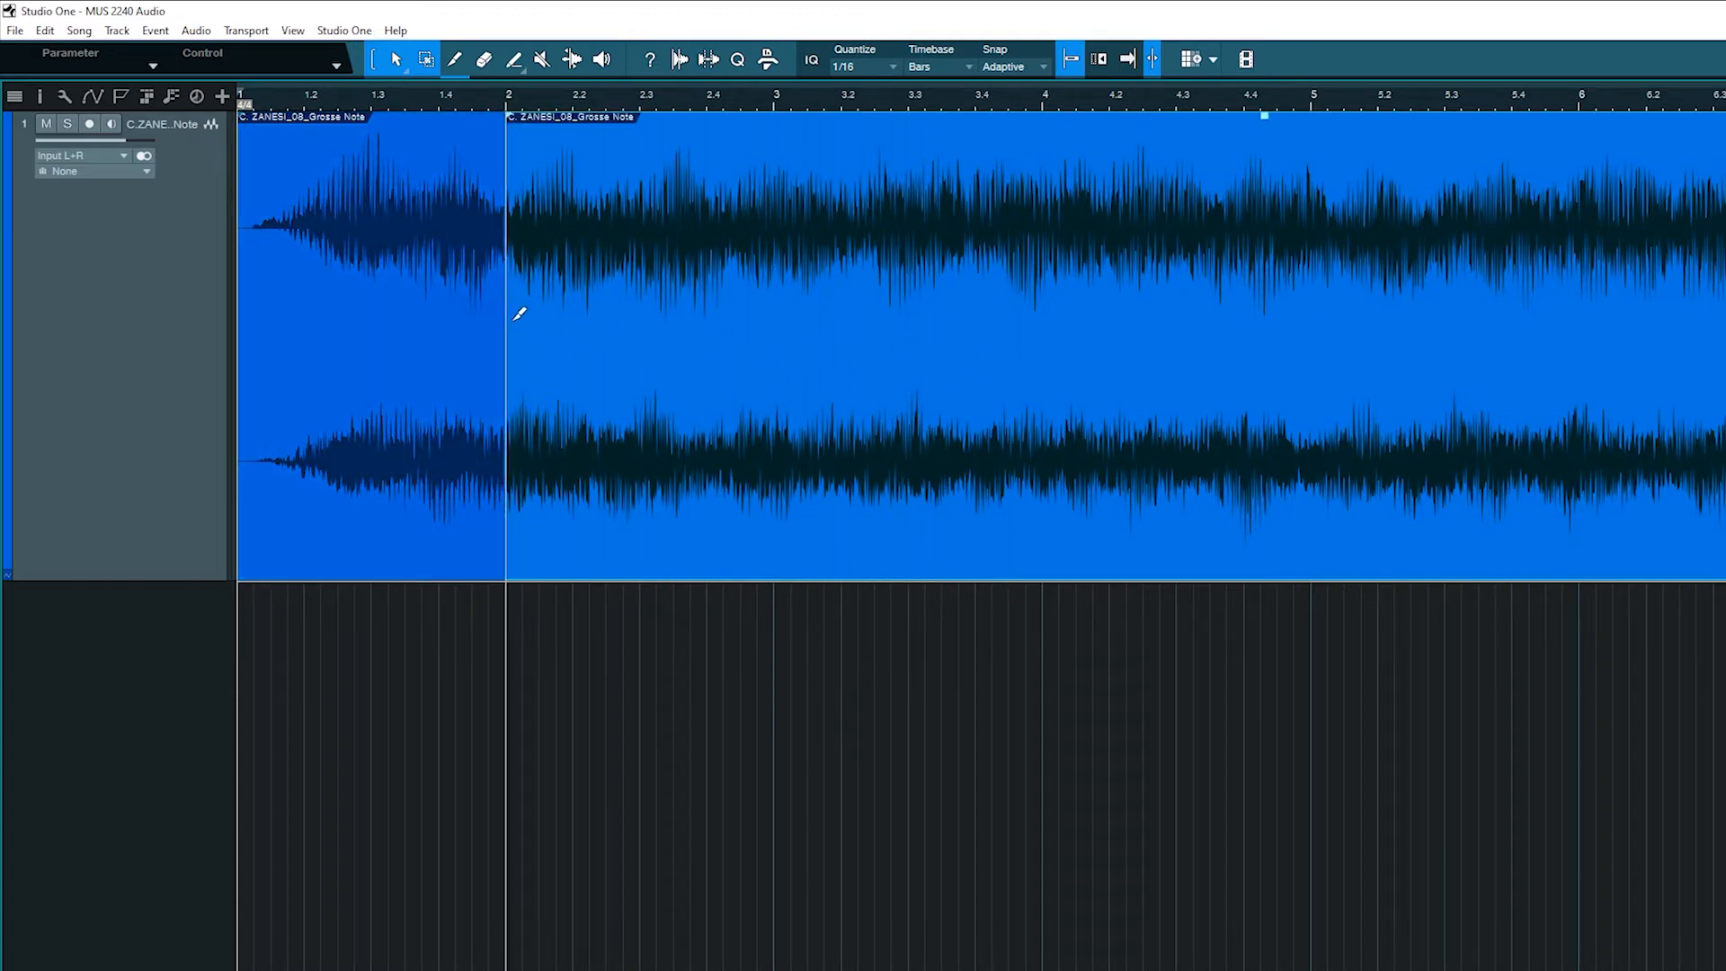
click(856, 320)
click(980, 322)
click(1081, 330)
click(1280, 329)
Move several of the split pieces onto a new track below and shift the clip's opening piece to beat 2.2
drag(1190, 481, 1178, 607)
drag(667, 501, 656, 617)
click(1366, 544)
drag(1367, 544, 1408, 609)
drag(902, 451, 946, 501)
drag(370, 504, 364, 627)
drag(574, 536, 715, 550)
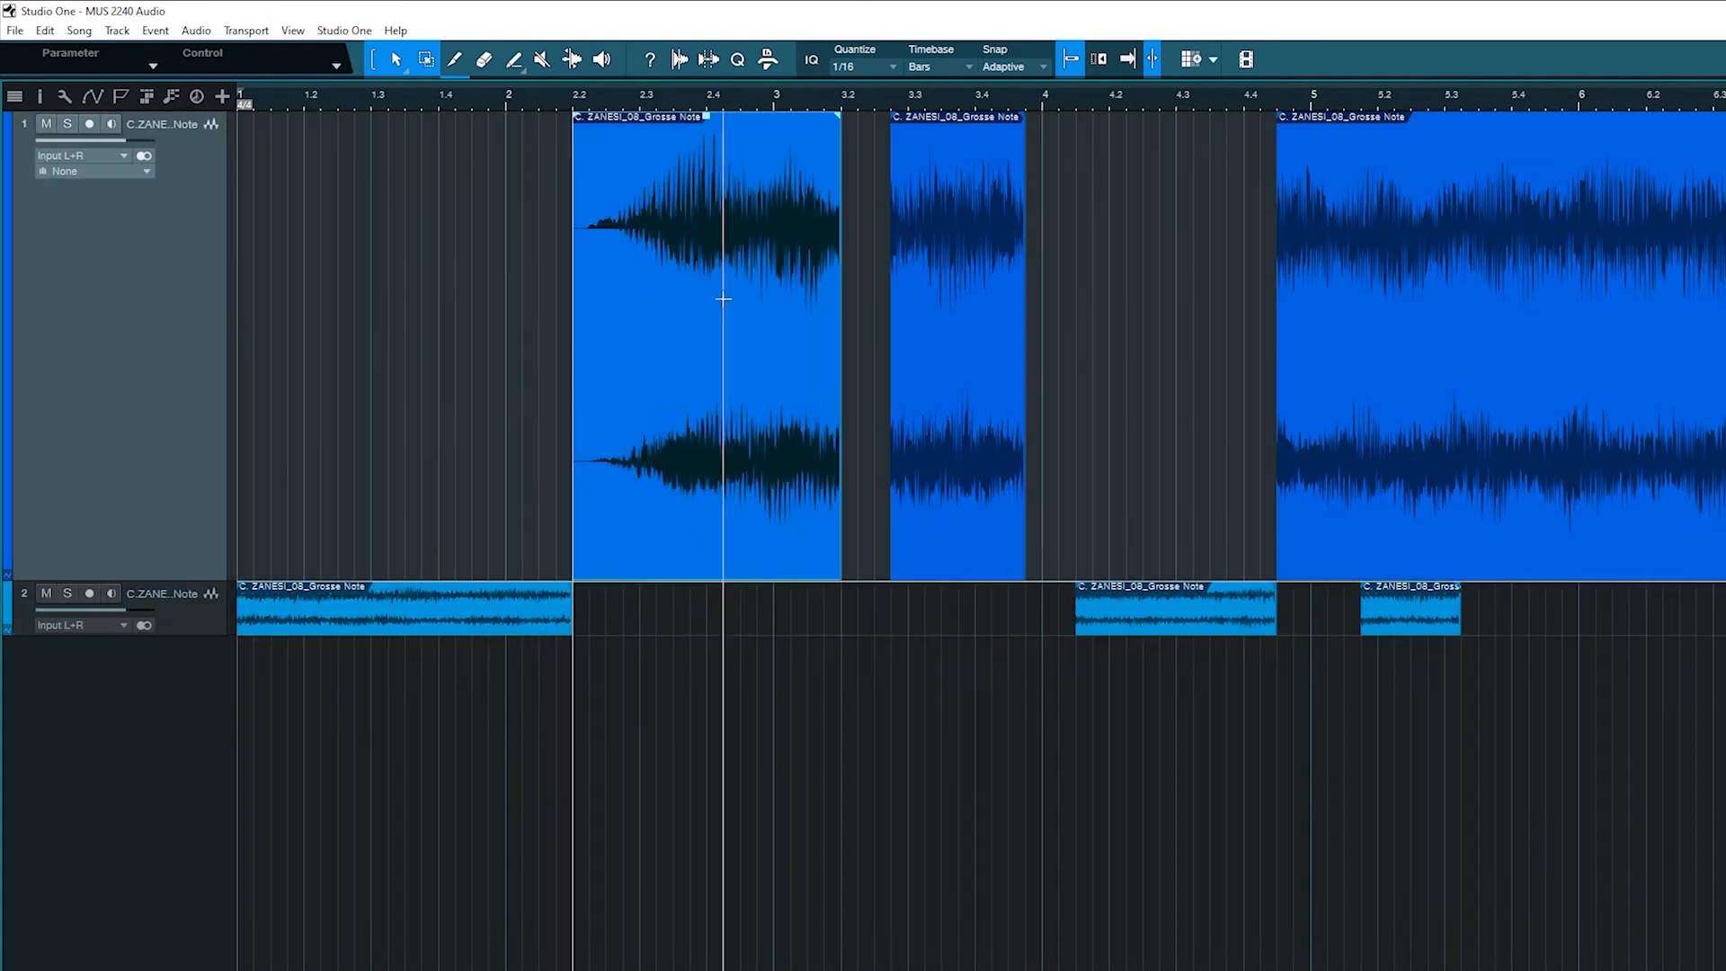
Switch the alternative tool to the Paint Tool and back to the Split Tool
click(407, 72)
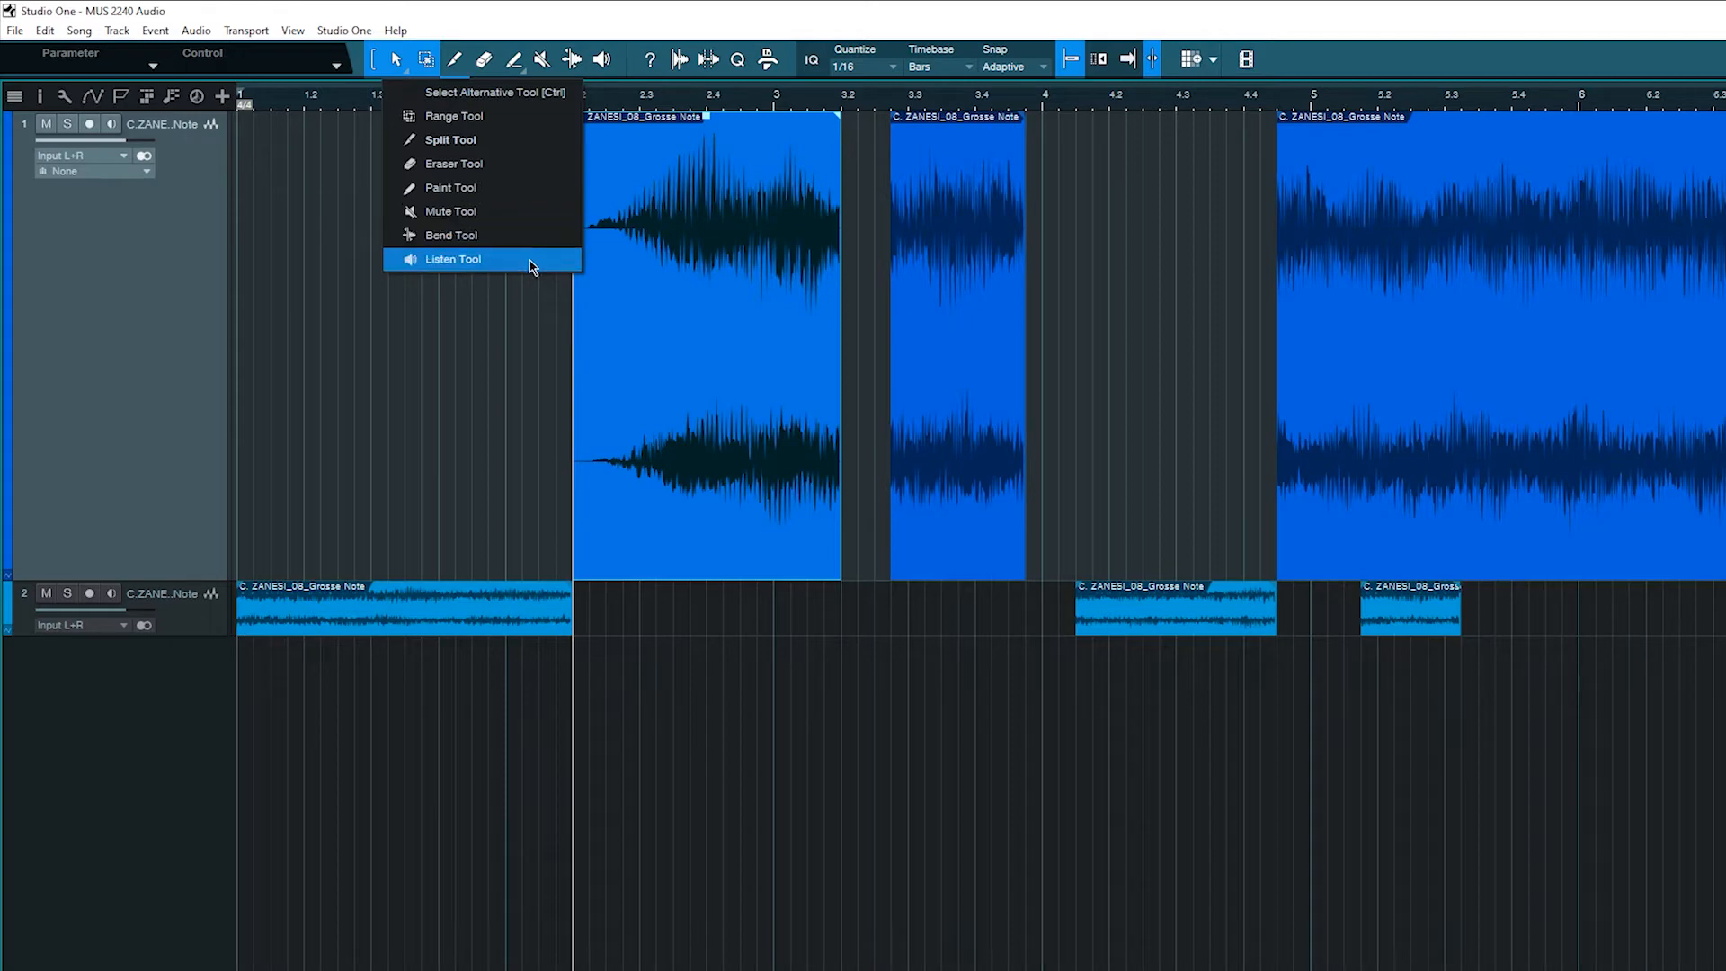
click(492, 196)
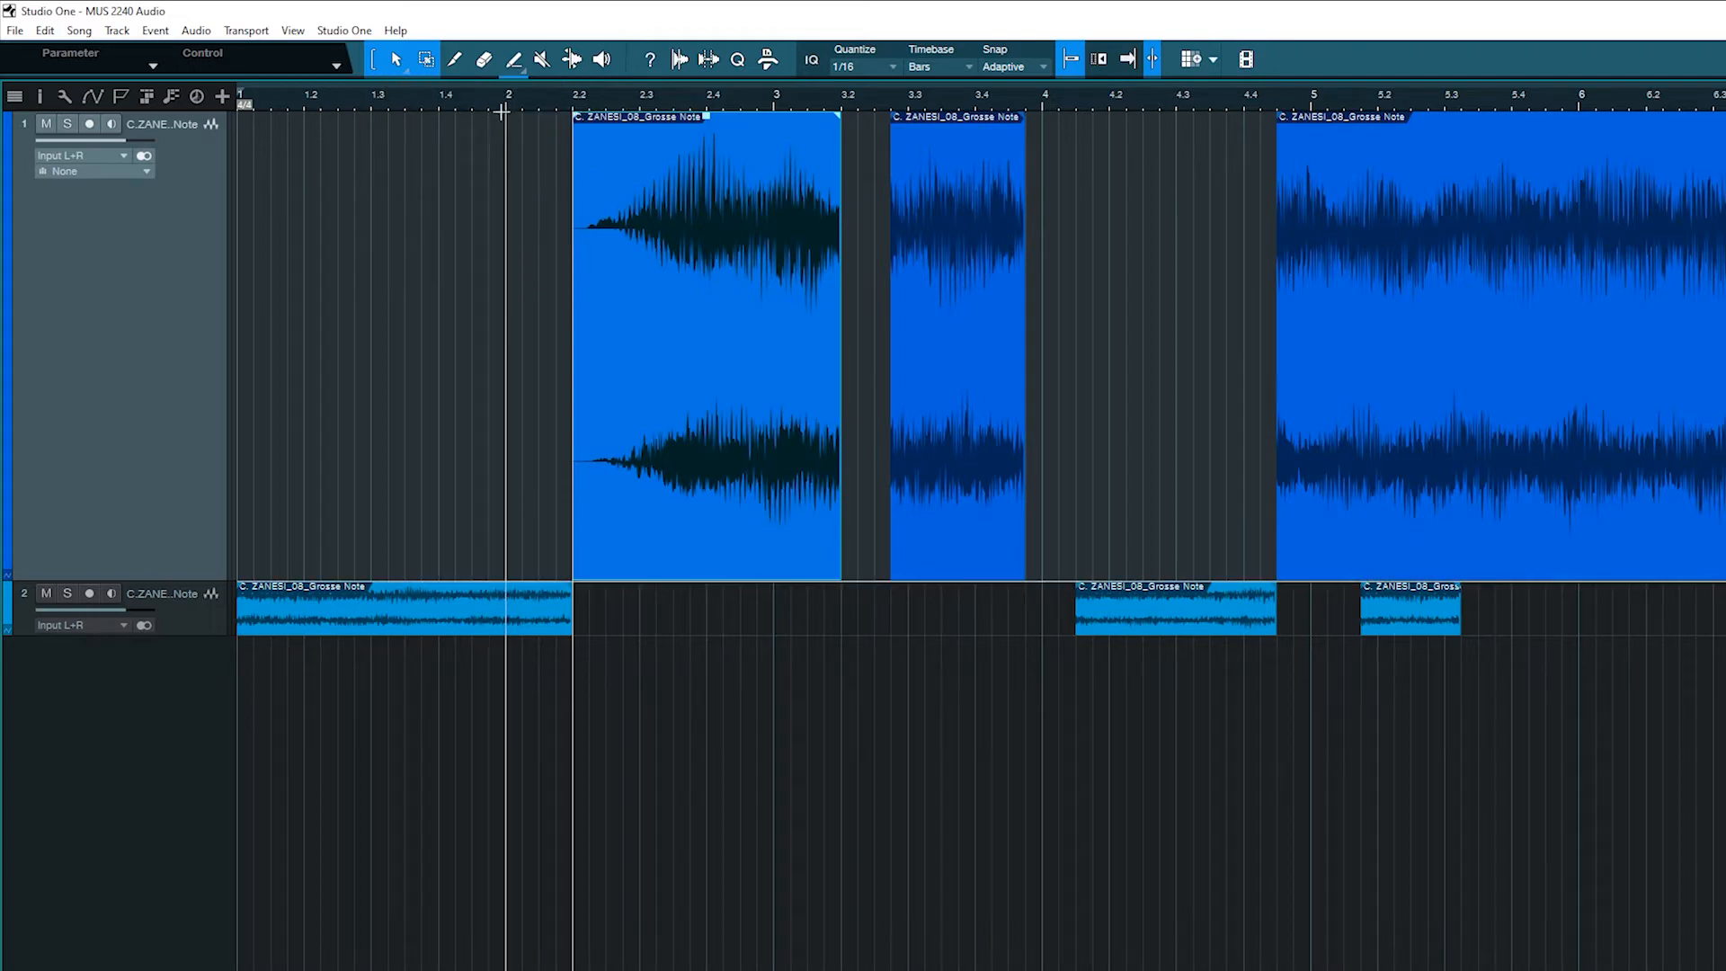
click(407, 78)
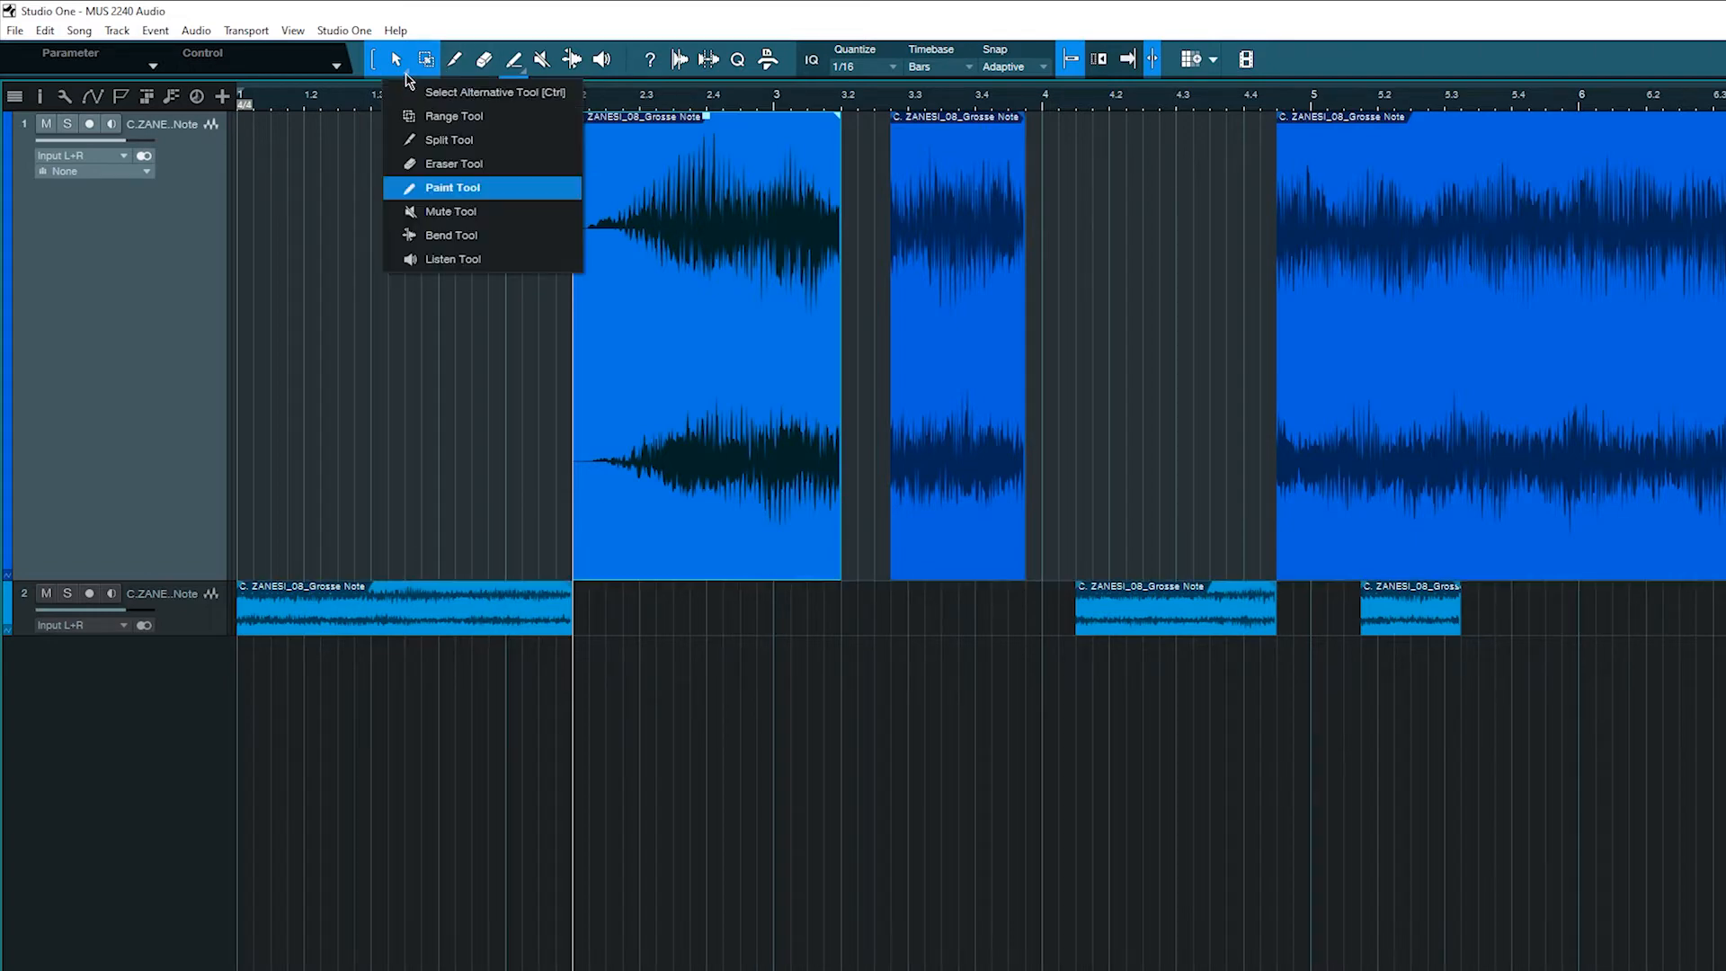
click(484, 144)
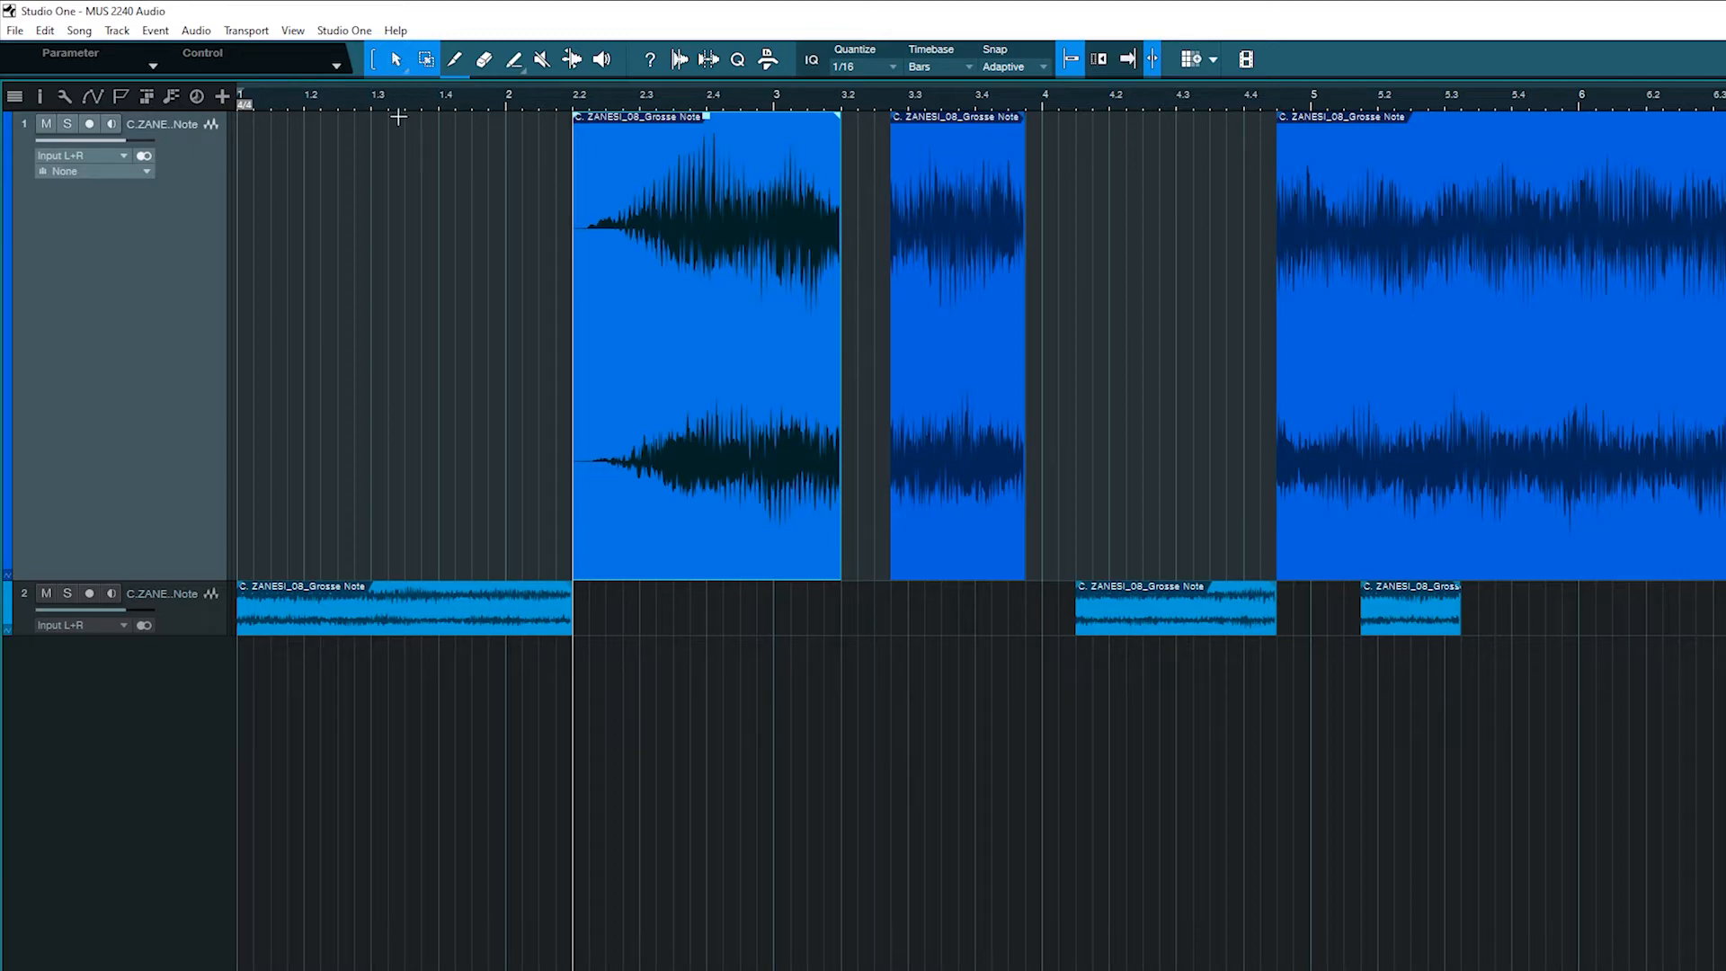
click(426, 60)
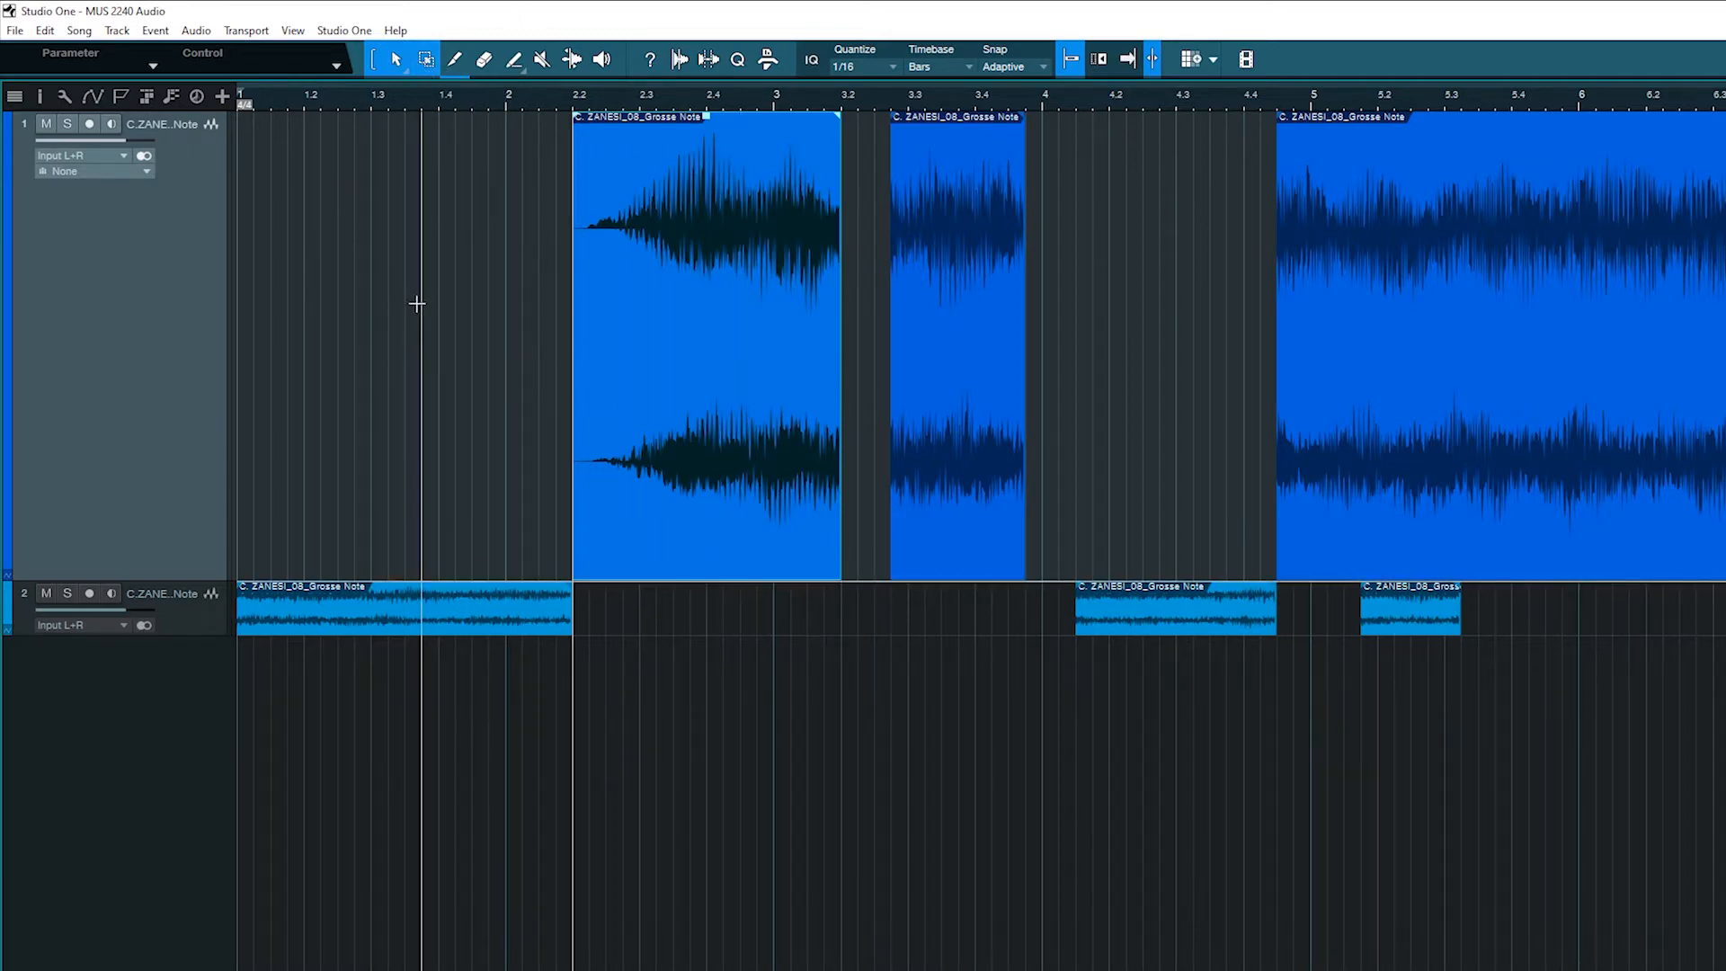
click(458, 65)
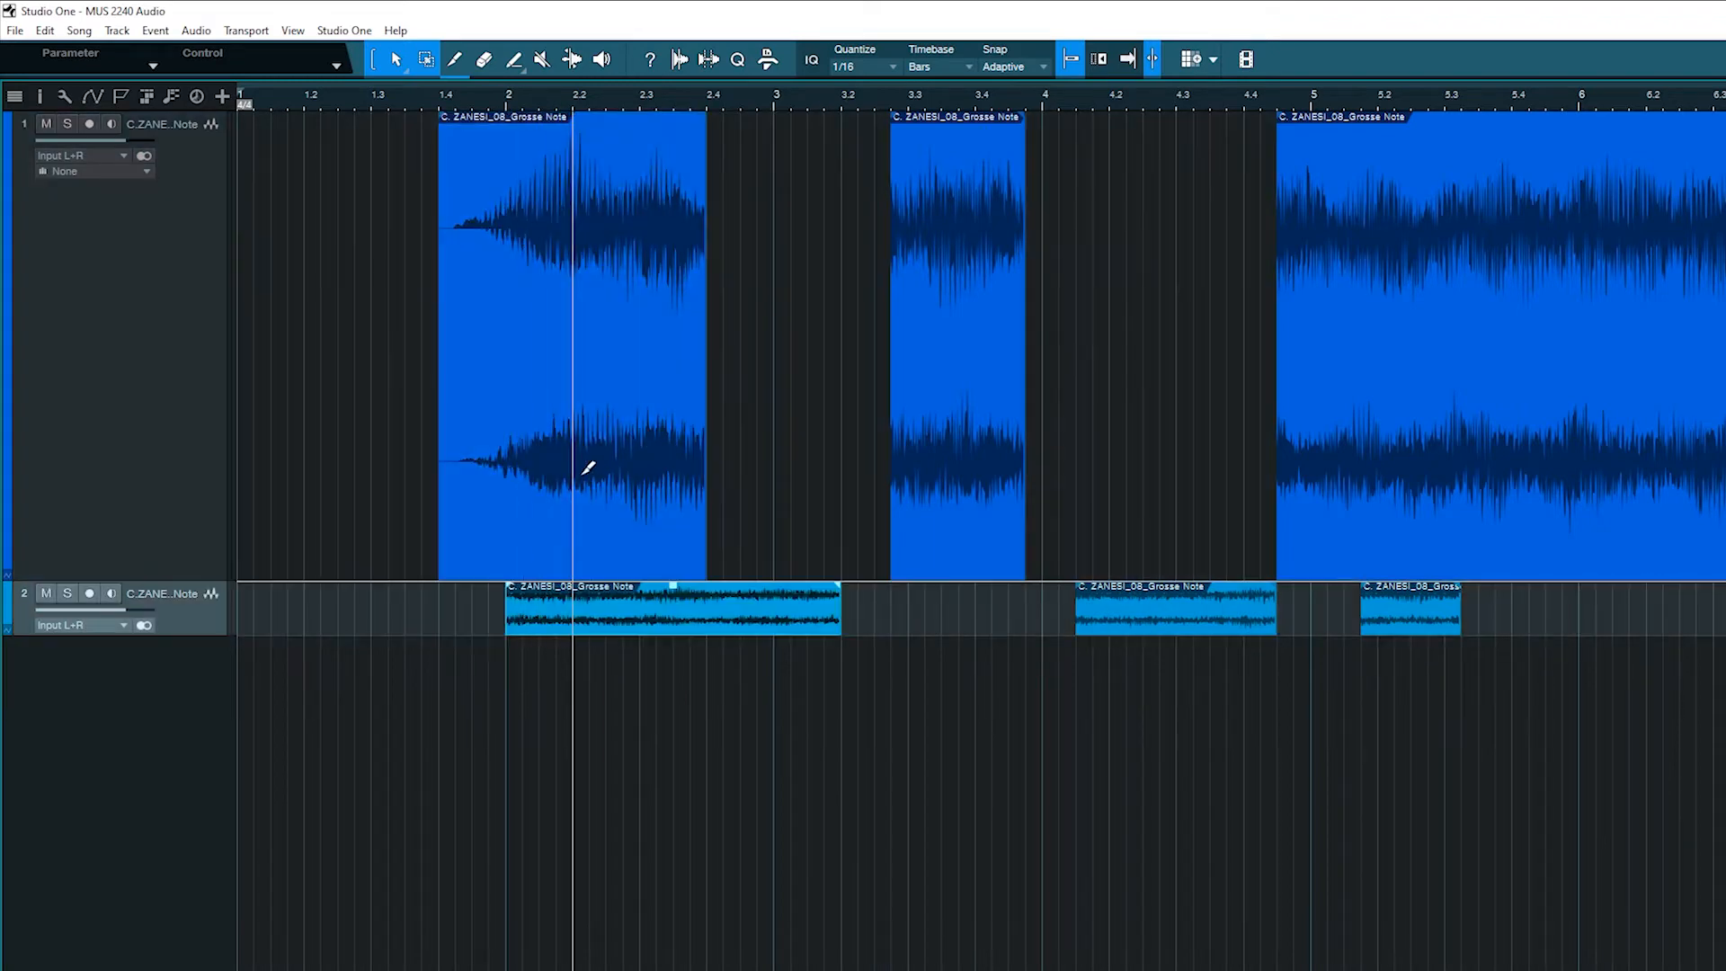
Undo all the splits and piece moves to restore the single audio clip, and play it
key(ctrl+z)
key(ctrl+z)
key(ctrl+z)
key(ctrl+z)
key(ctrl+z)
key(ctrl+z)
key(ctrl+z)
key(ctrl+z)
key(ctrl+z)
key(ctrl+z)
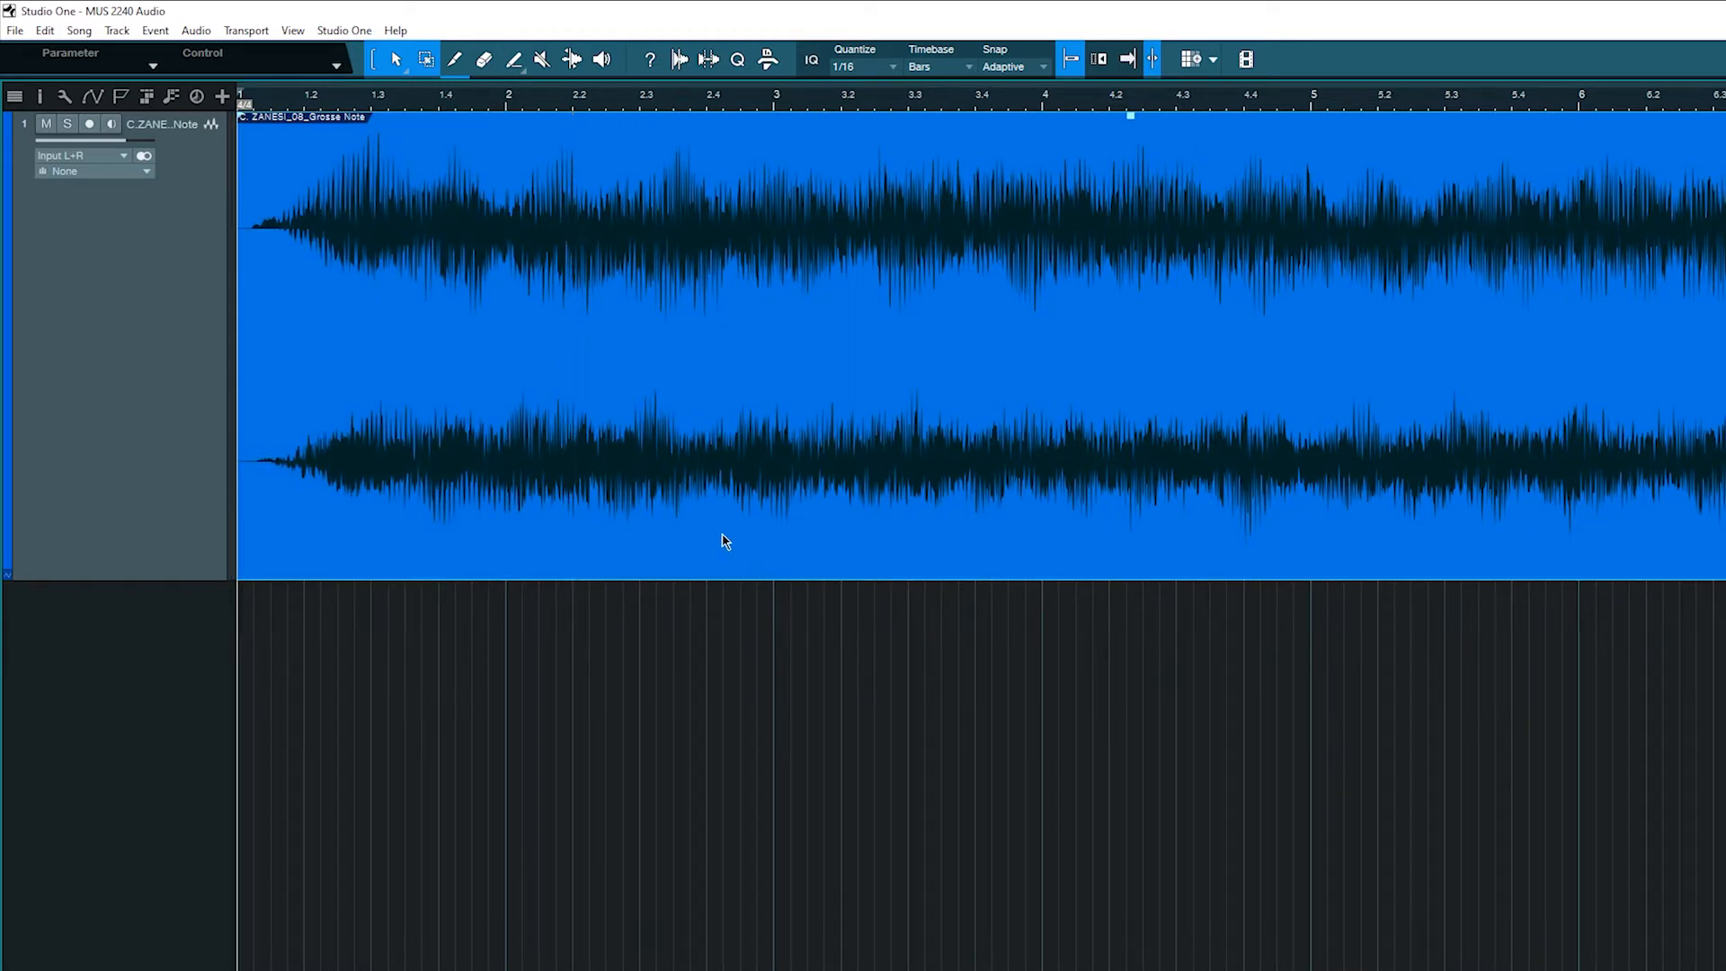
key(f)
key(space)
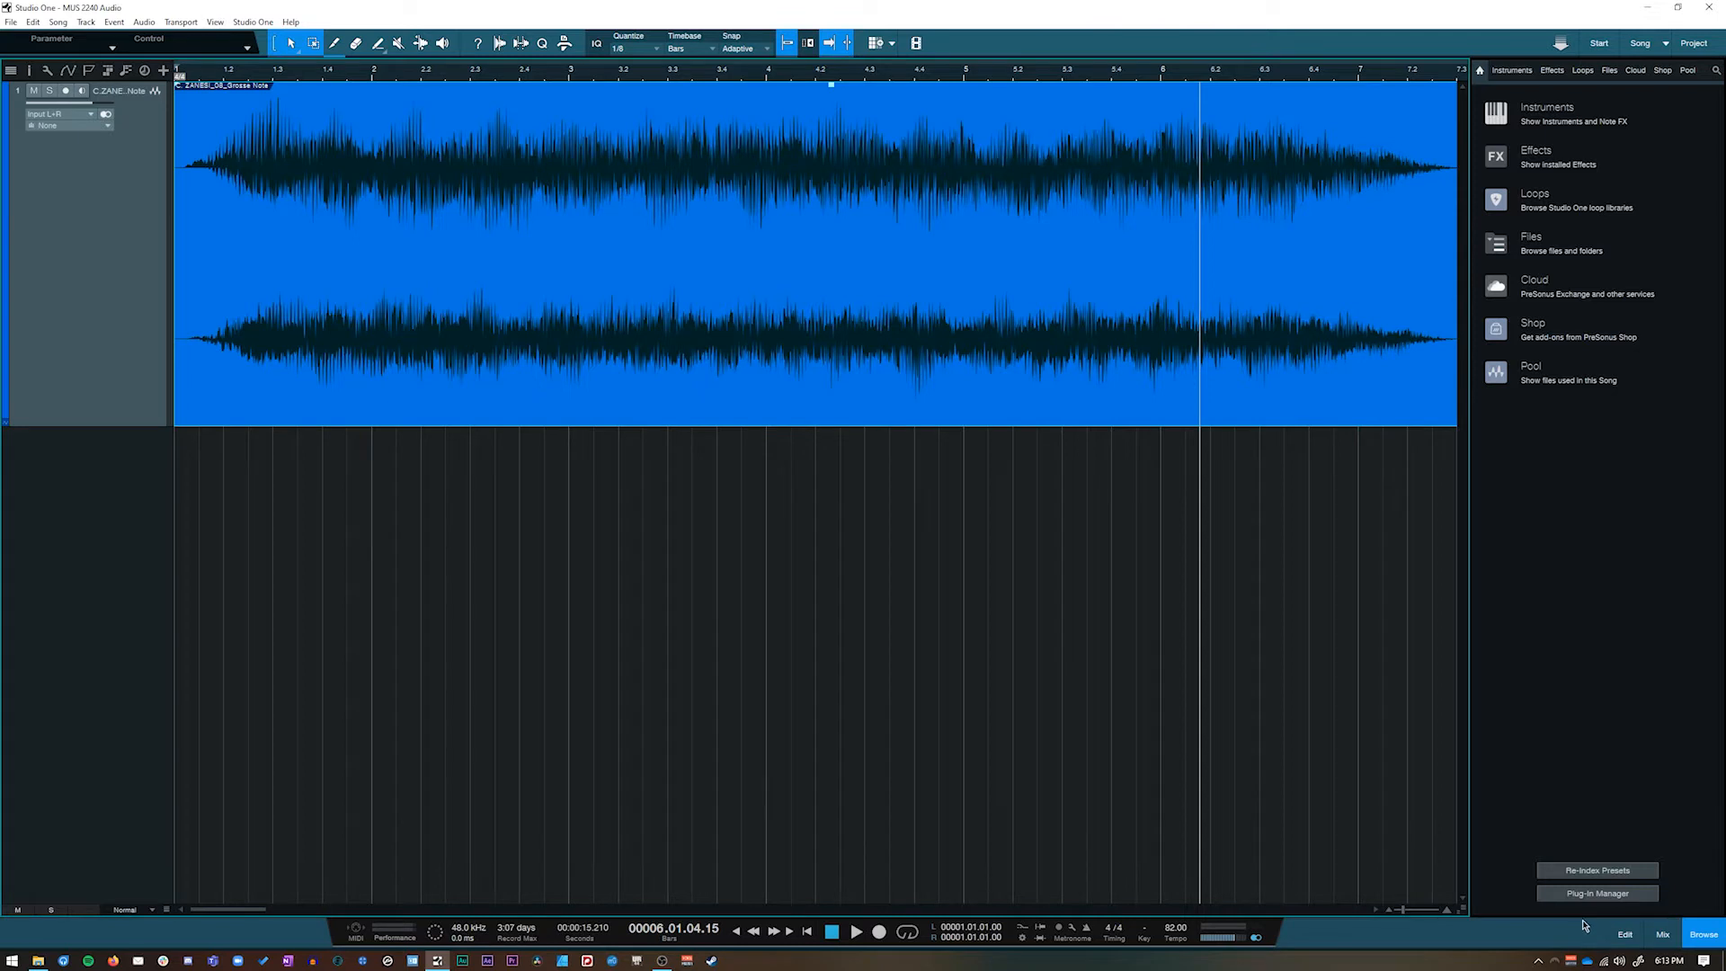
Open the mixer below the arrangement and increase its height
click(1663, 938)
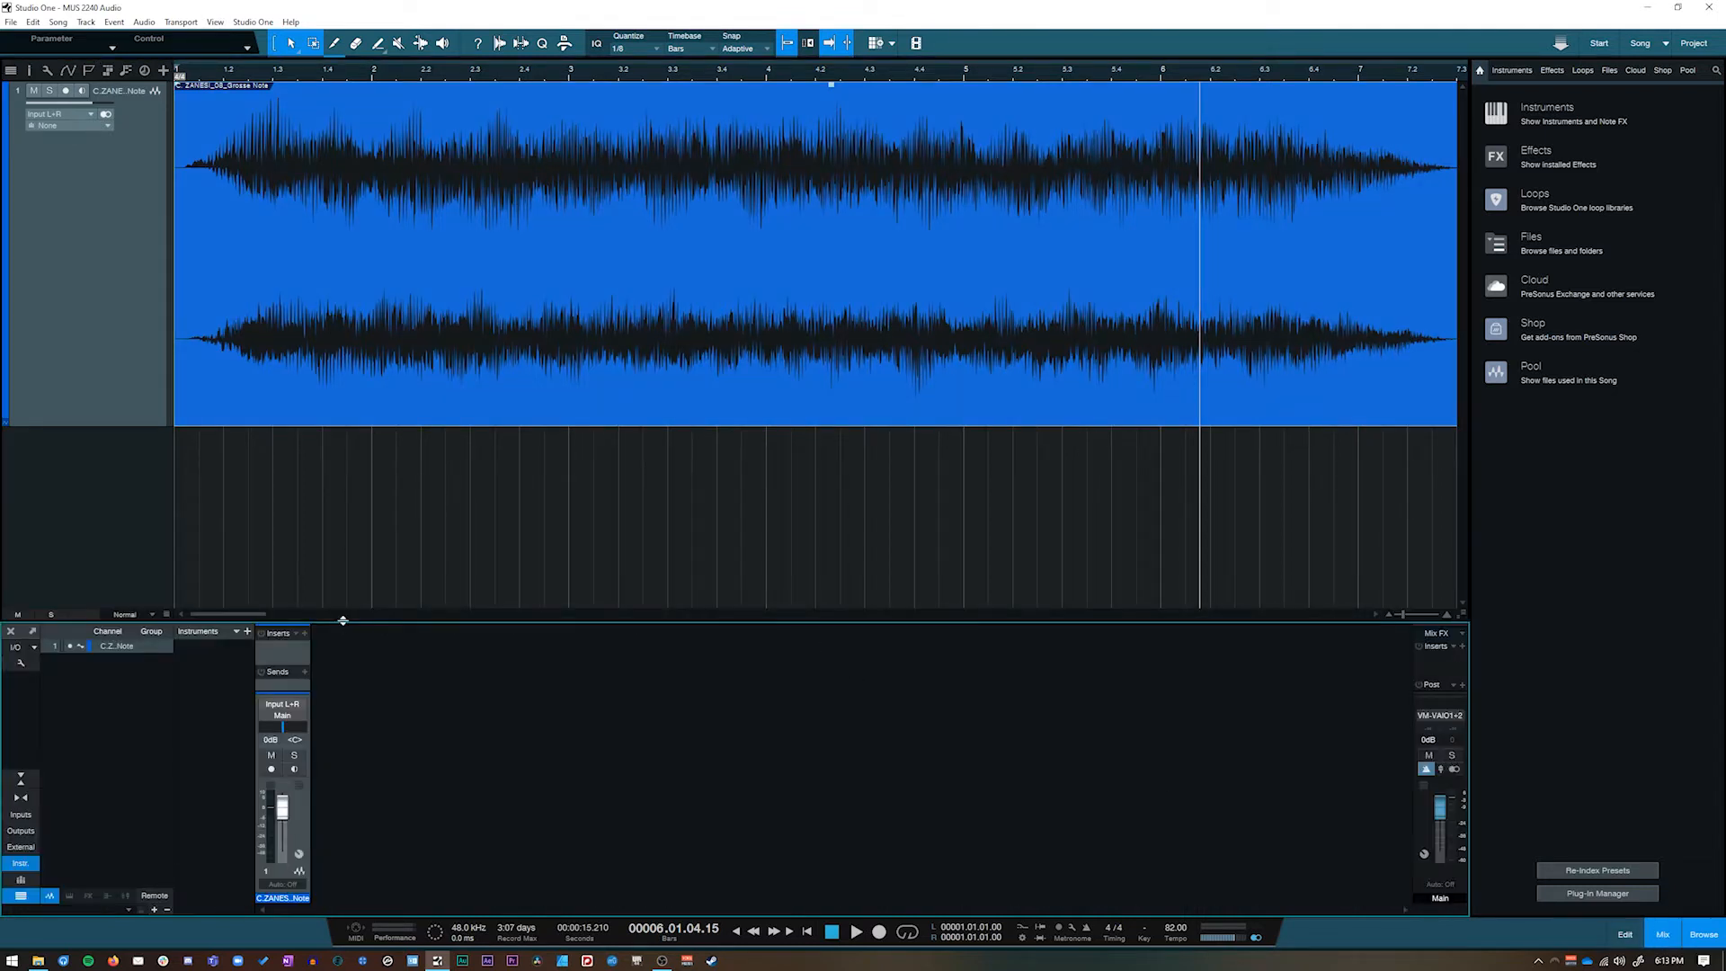
drag(342, 622, 377, 567)
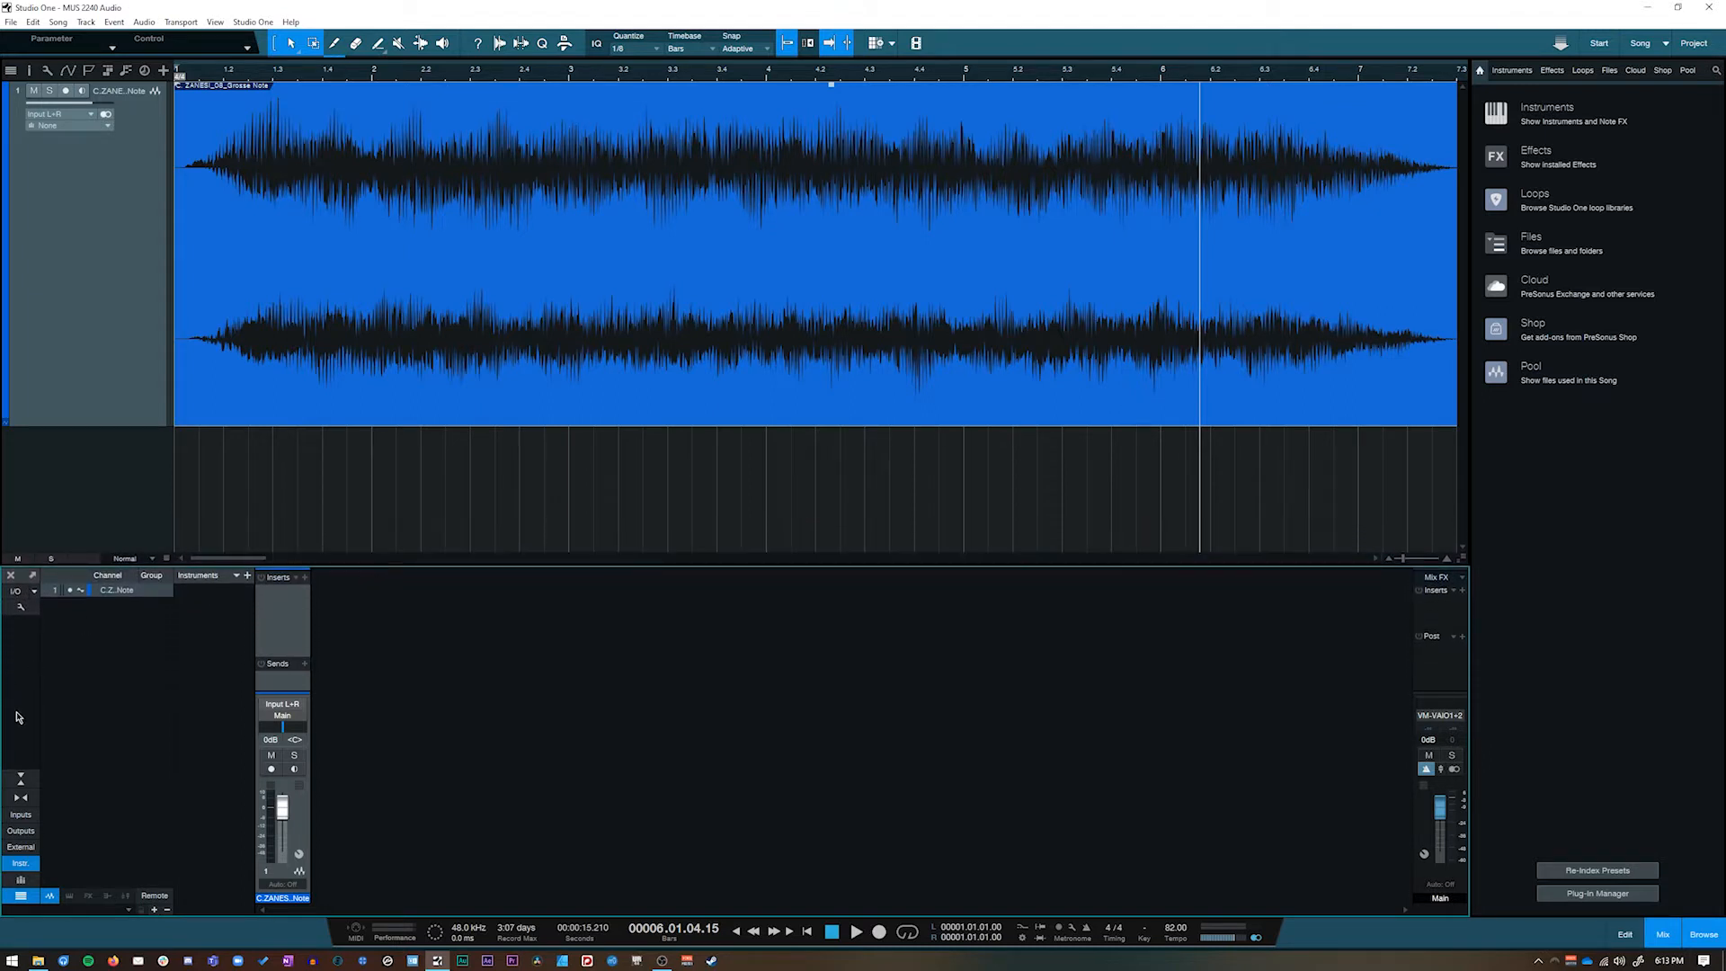
Toggle the mixer between its small and large views and between narrow and normal channel strips
click(20, 779)
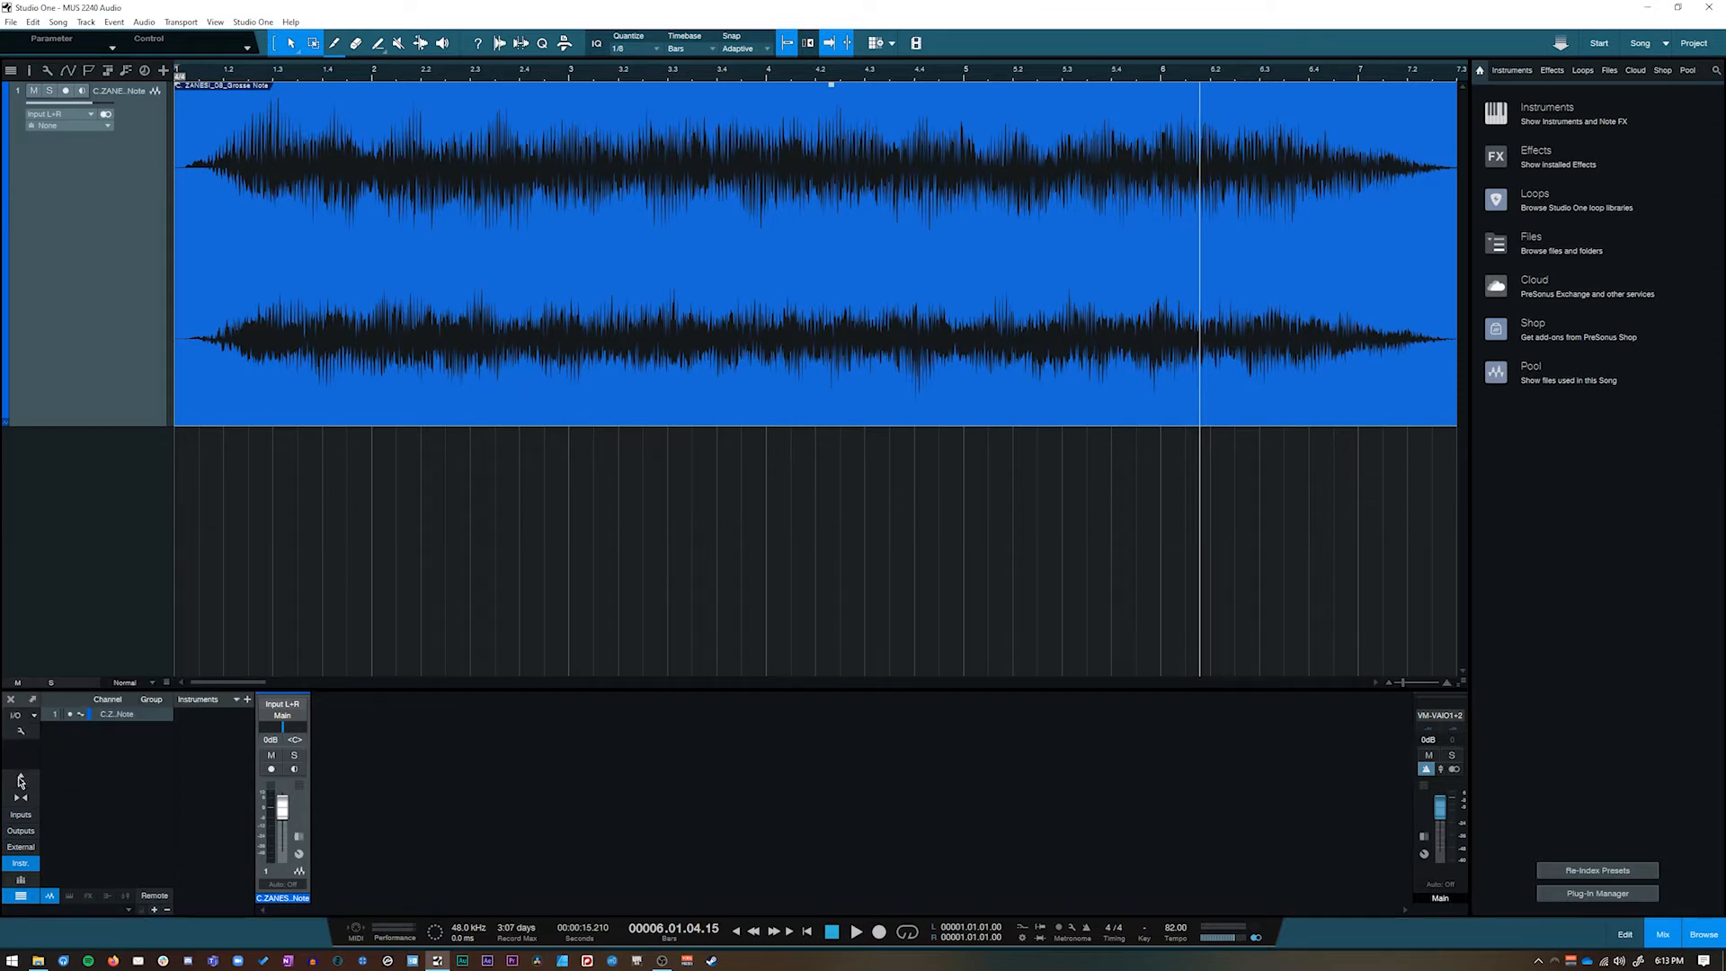
click(21, 779)
click(20, 799)
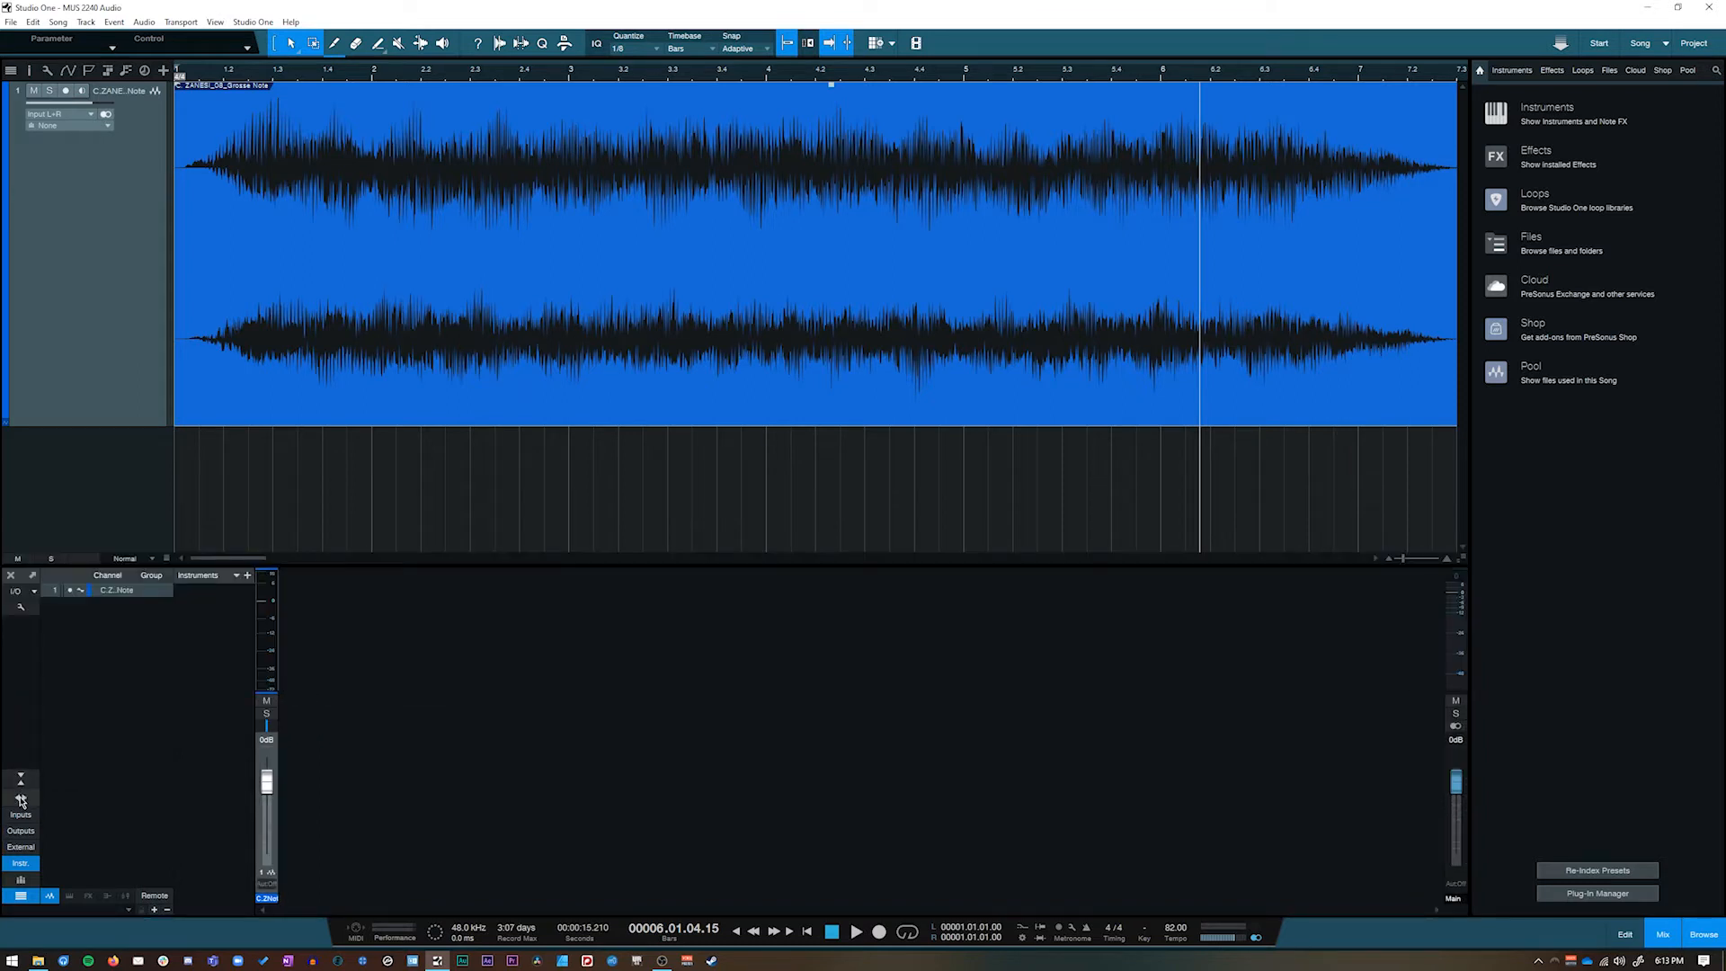
click(20, 799)
click(20, 779)
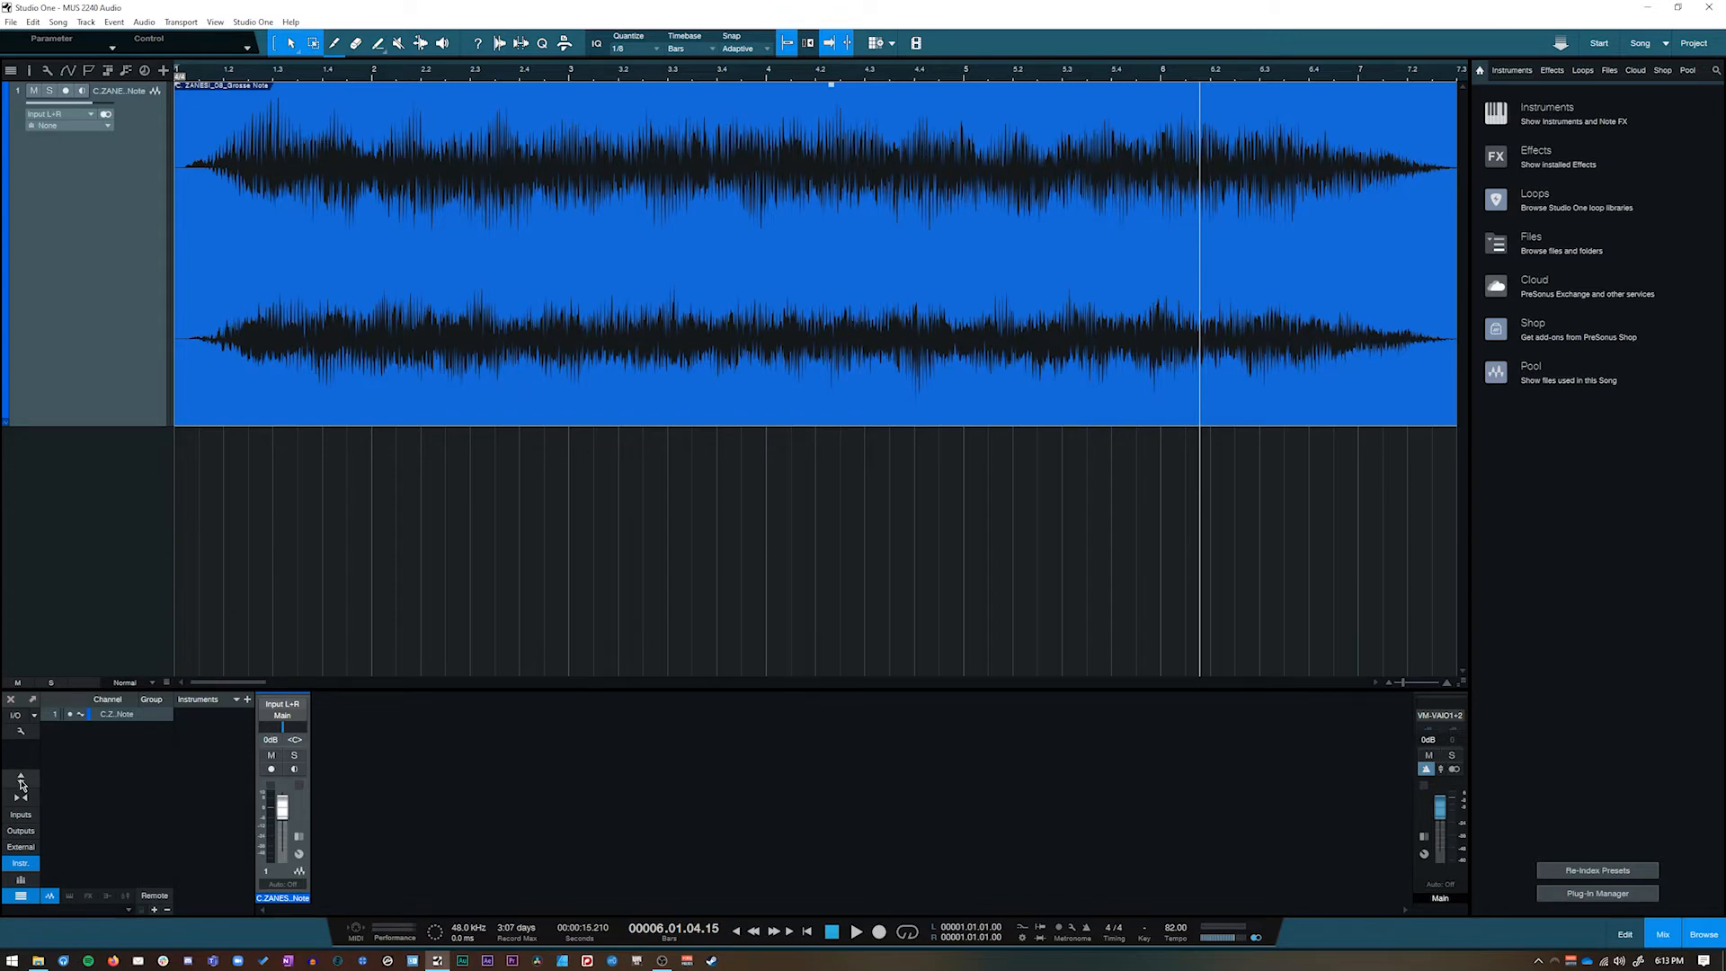
click(20, 780)
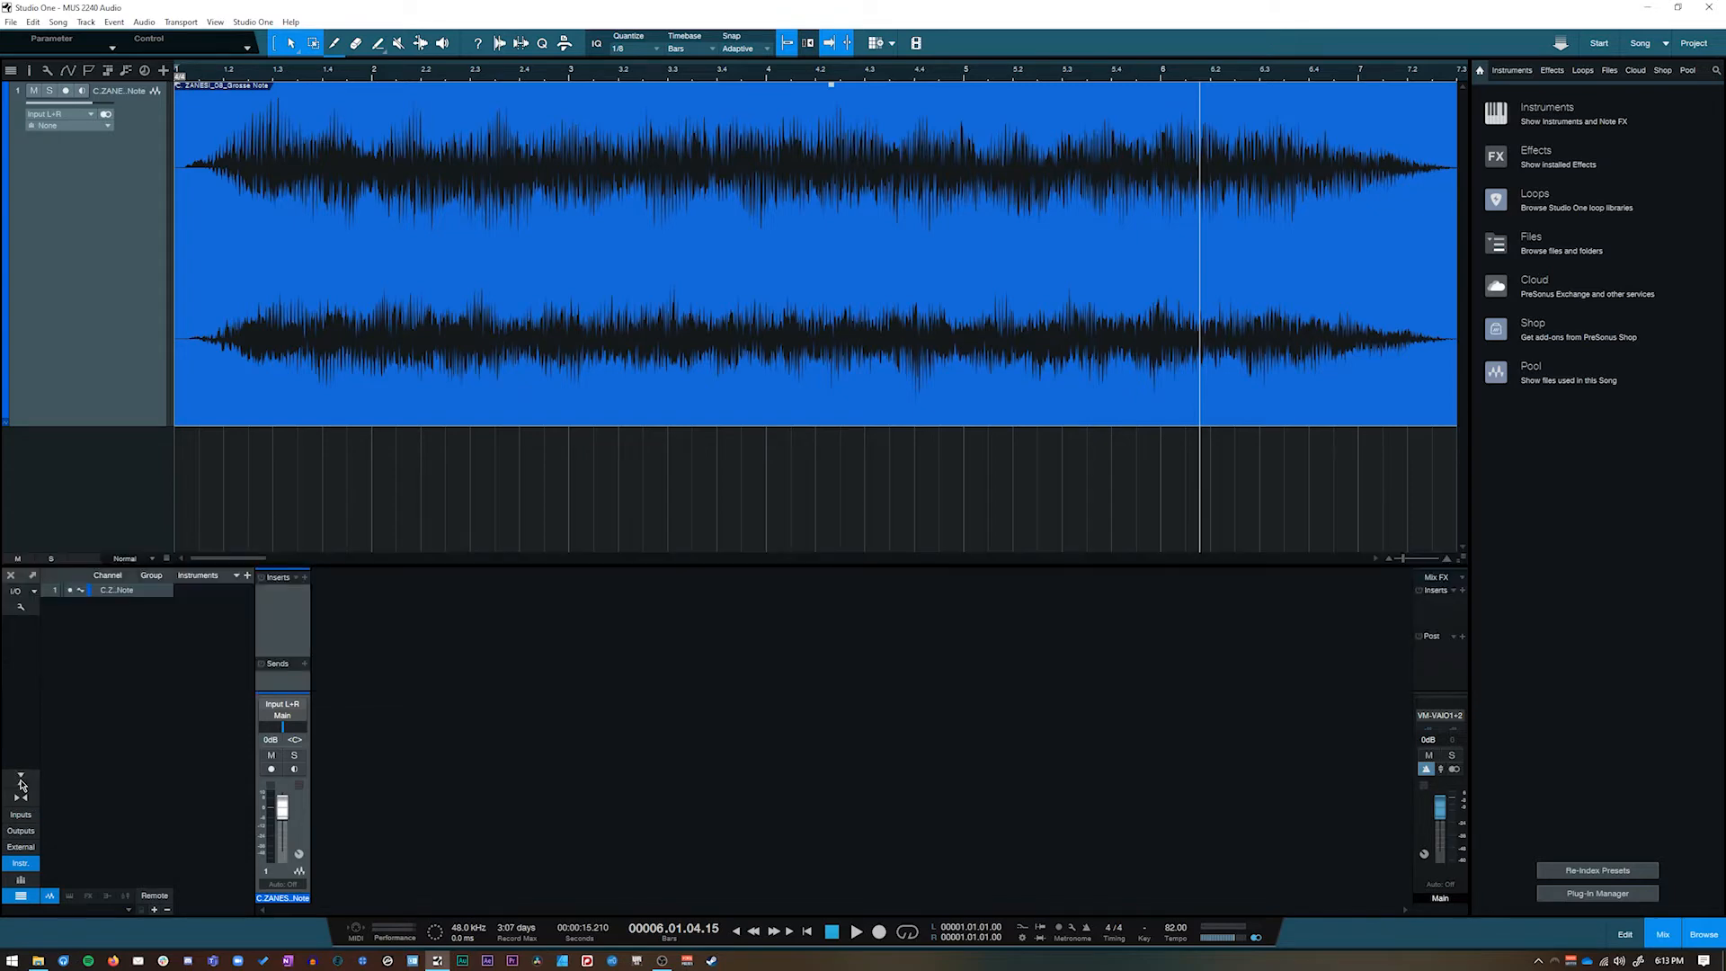
click(297, 559)
drag(304, 559, 181, 559)
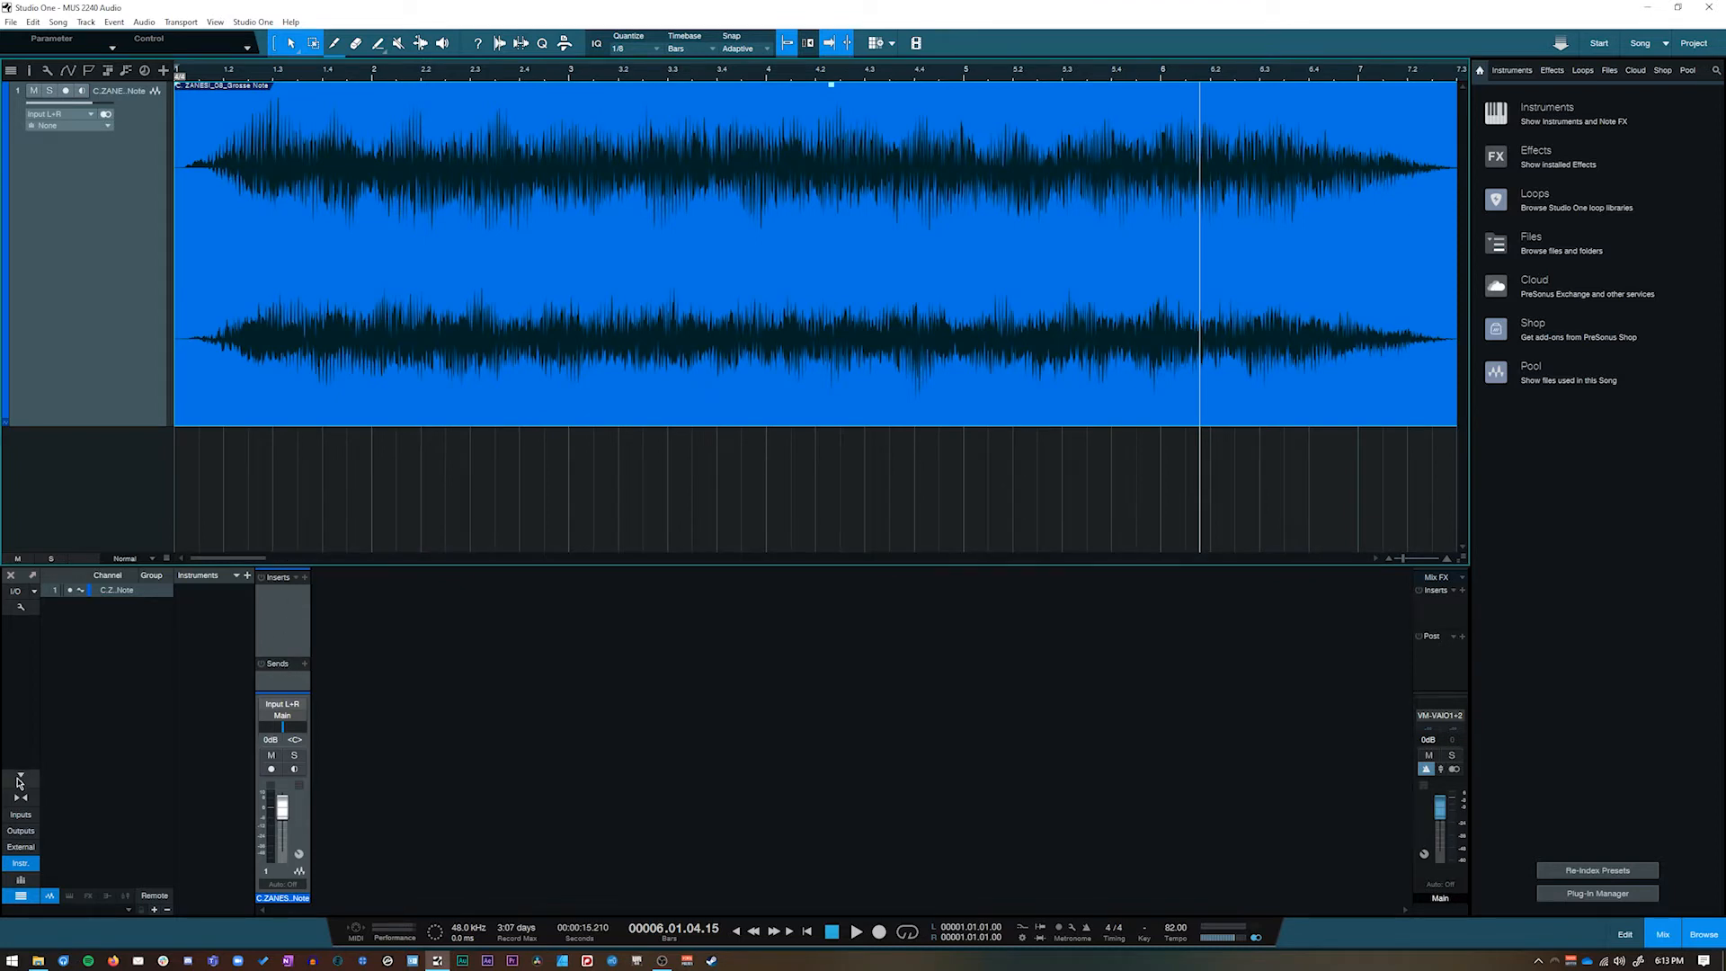
Collapse the mixer to its small view, show and hide the audio channel's Inserts and Sends, and expand the mixer again
click(20, 779)
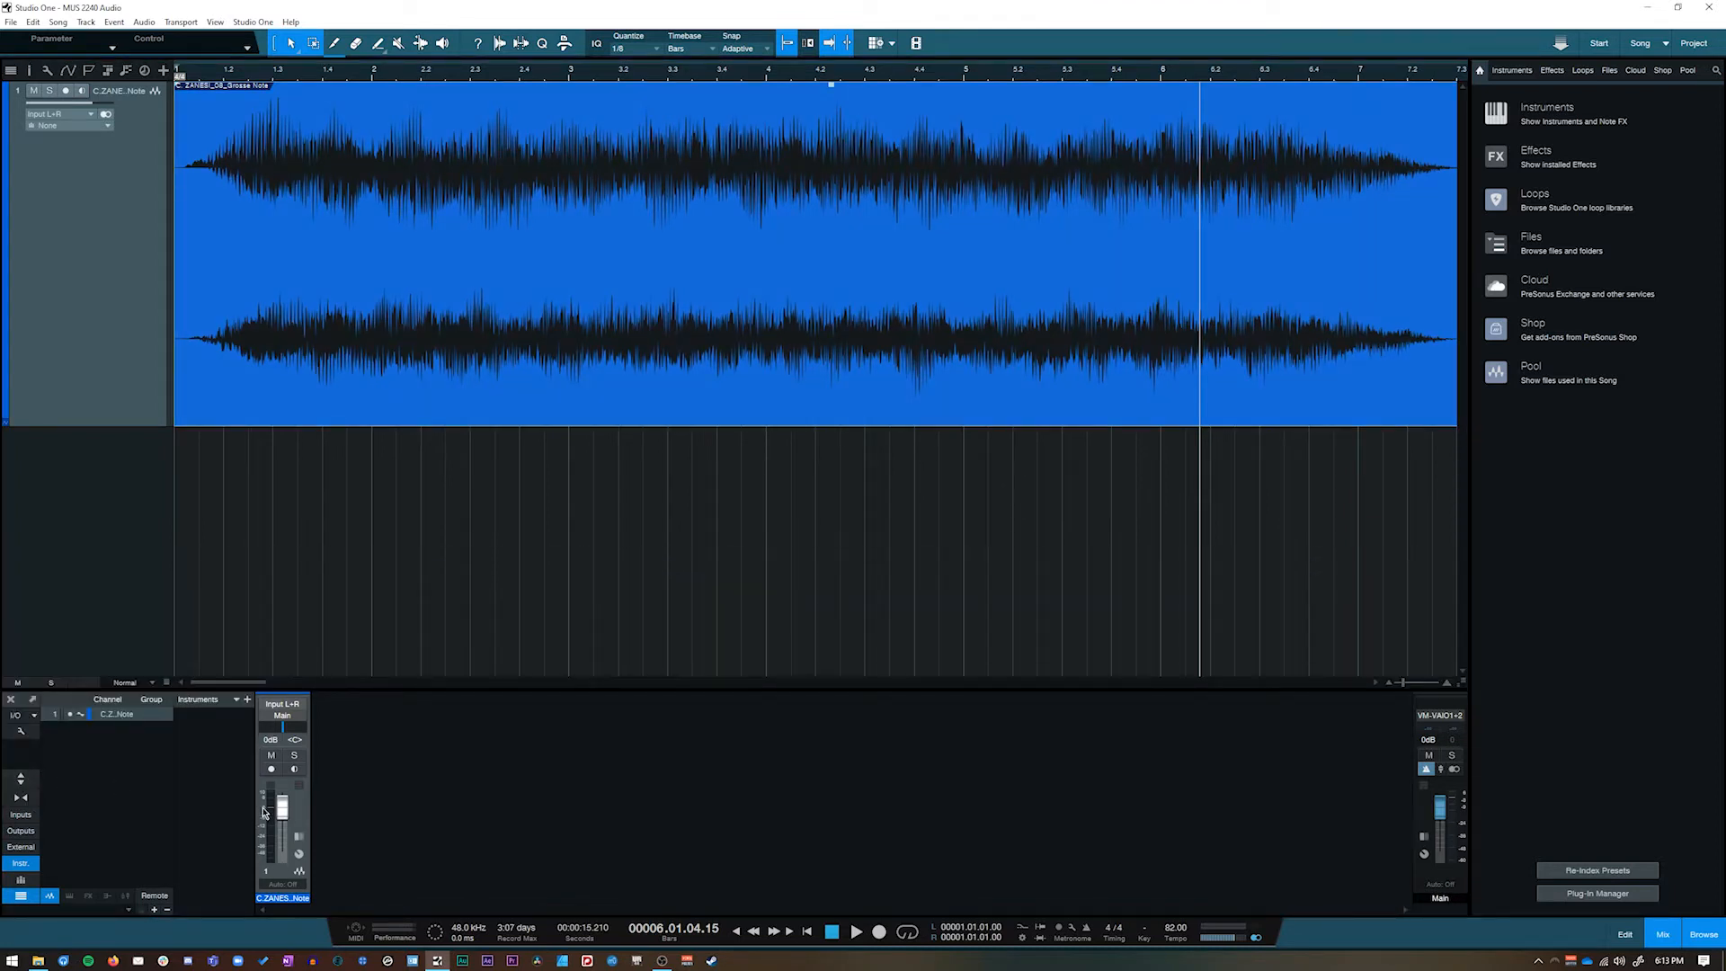
click(300, 839)
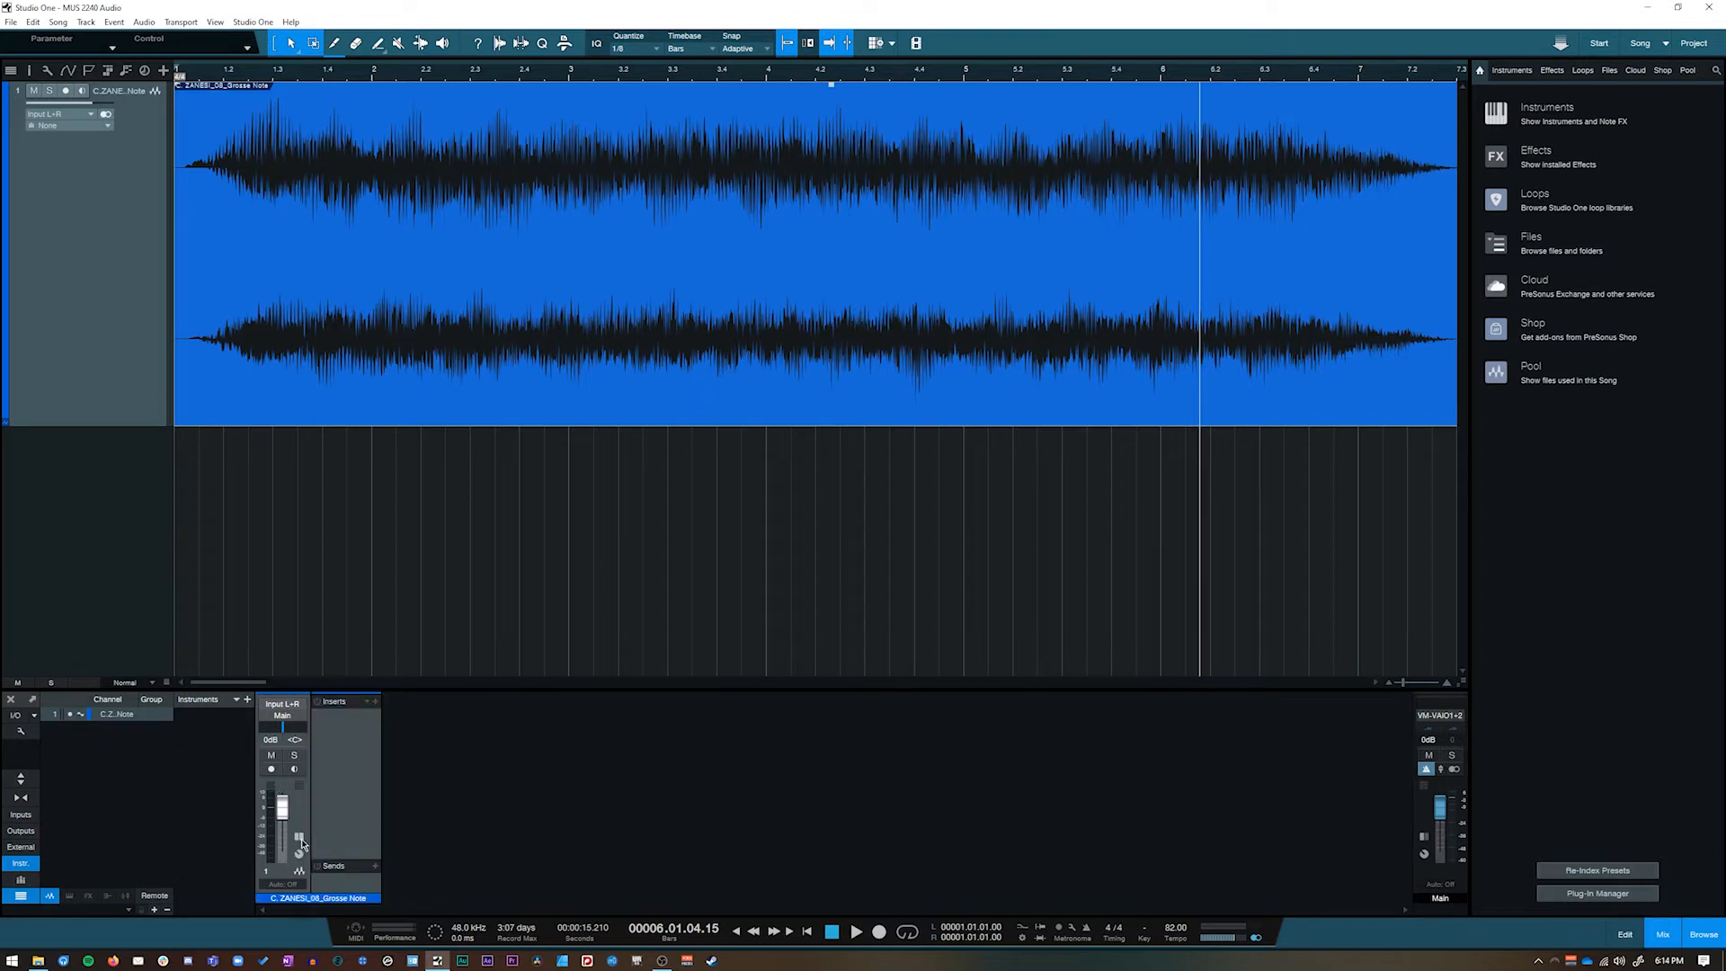
click(300, 839)
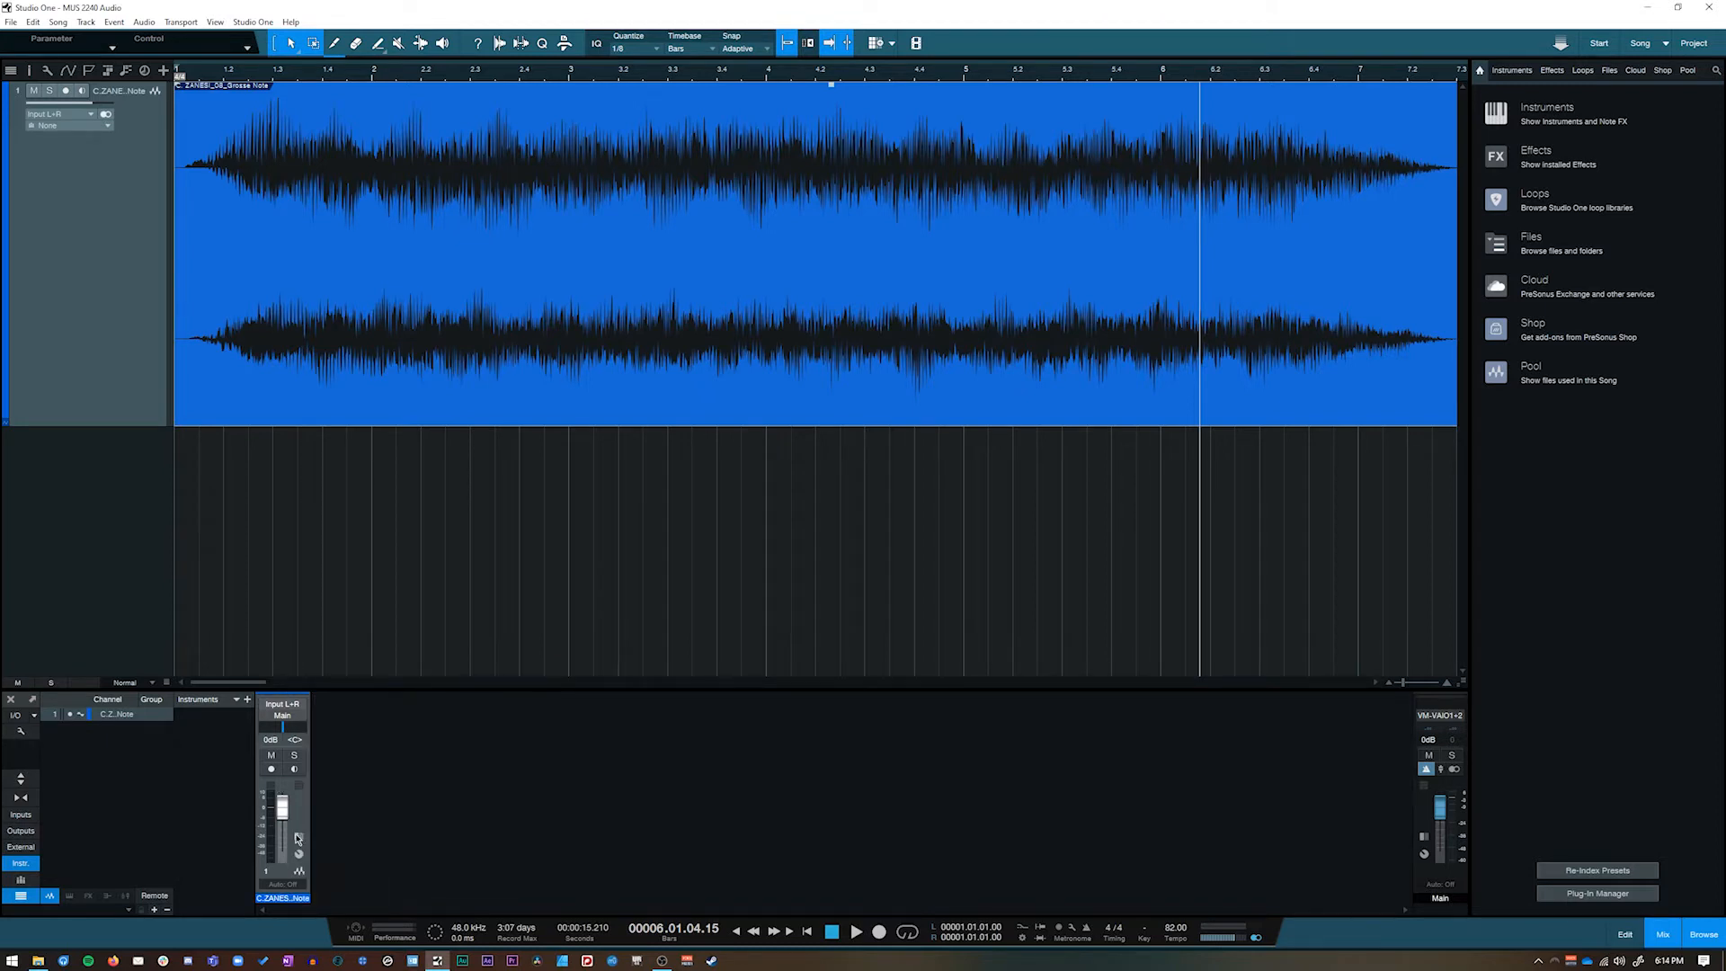
click(20, 778)
Increase the mixer's height further and enlarge the Sends area of the audio channel
drag(442, 560, 443, 518)
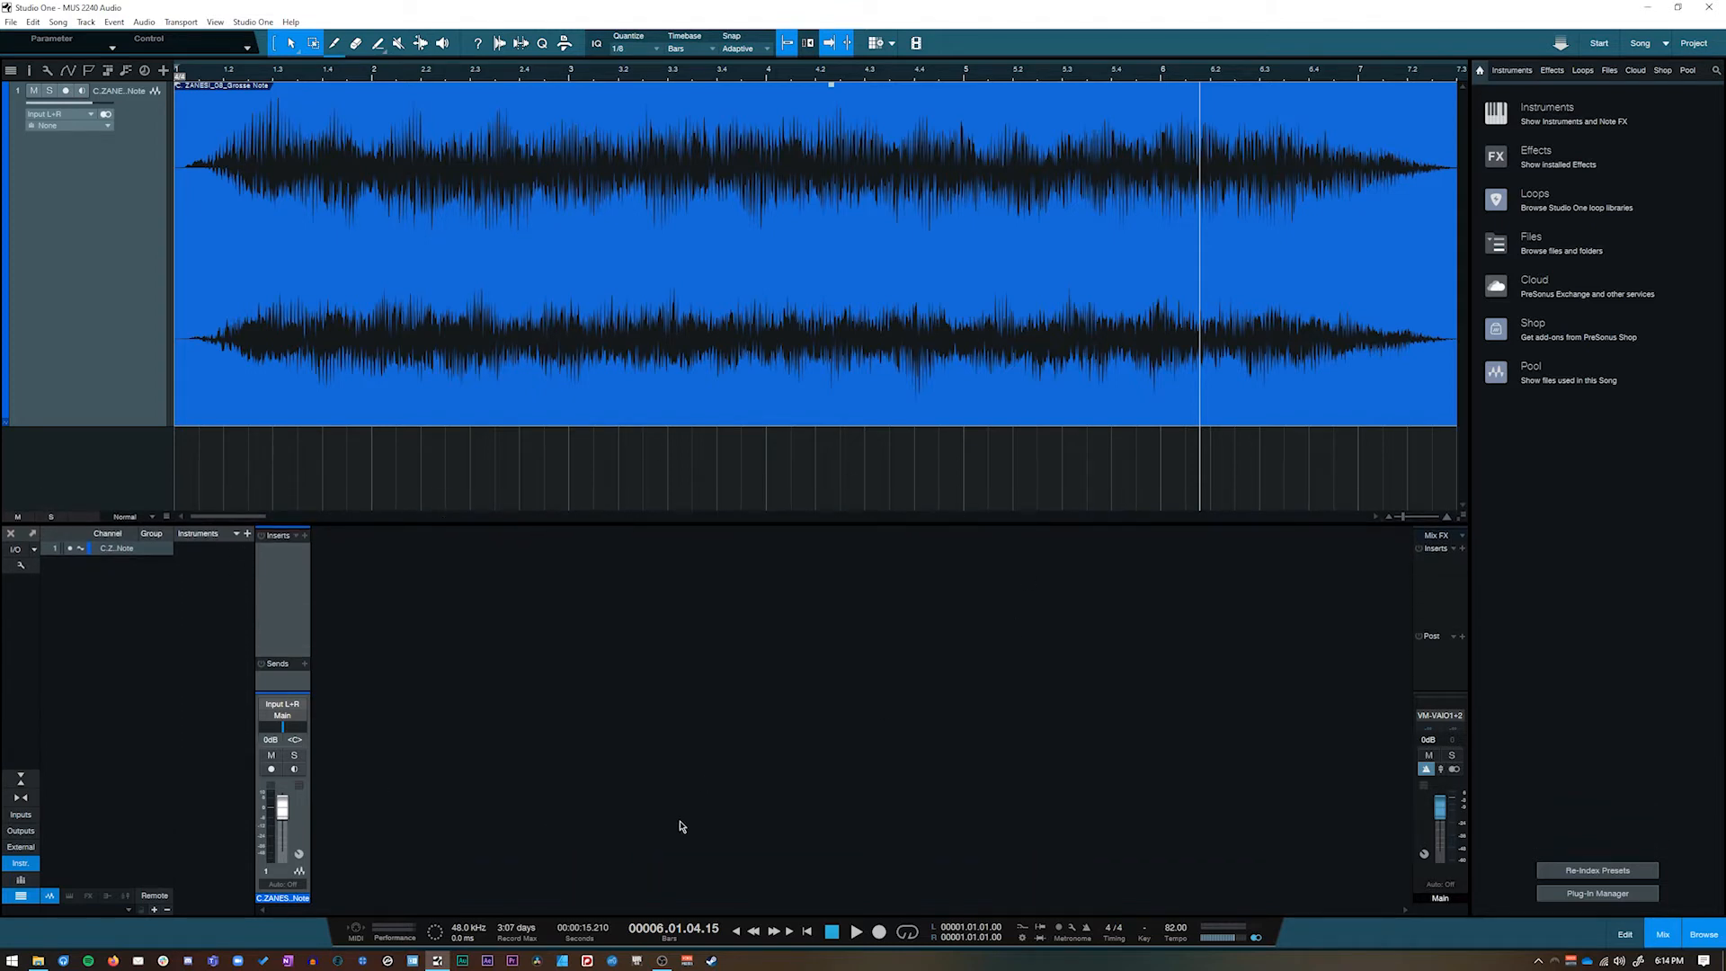
drag(291, 657, 291, 634)
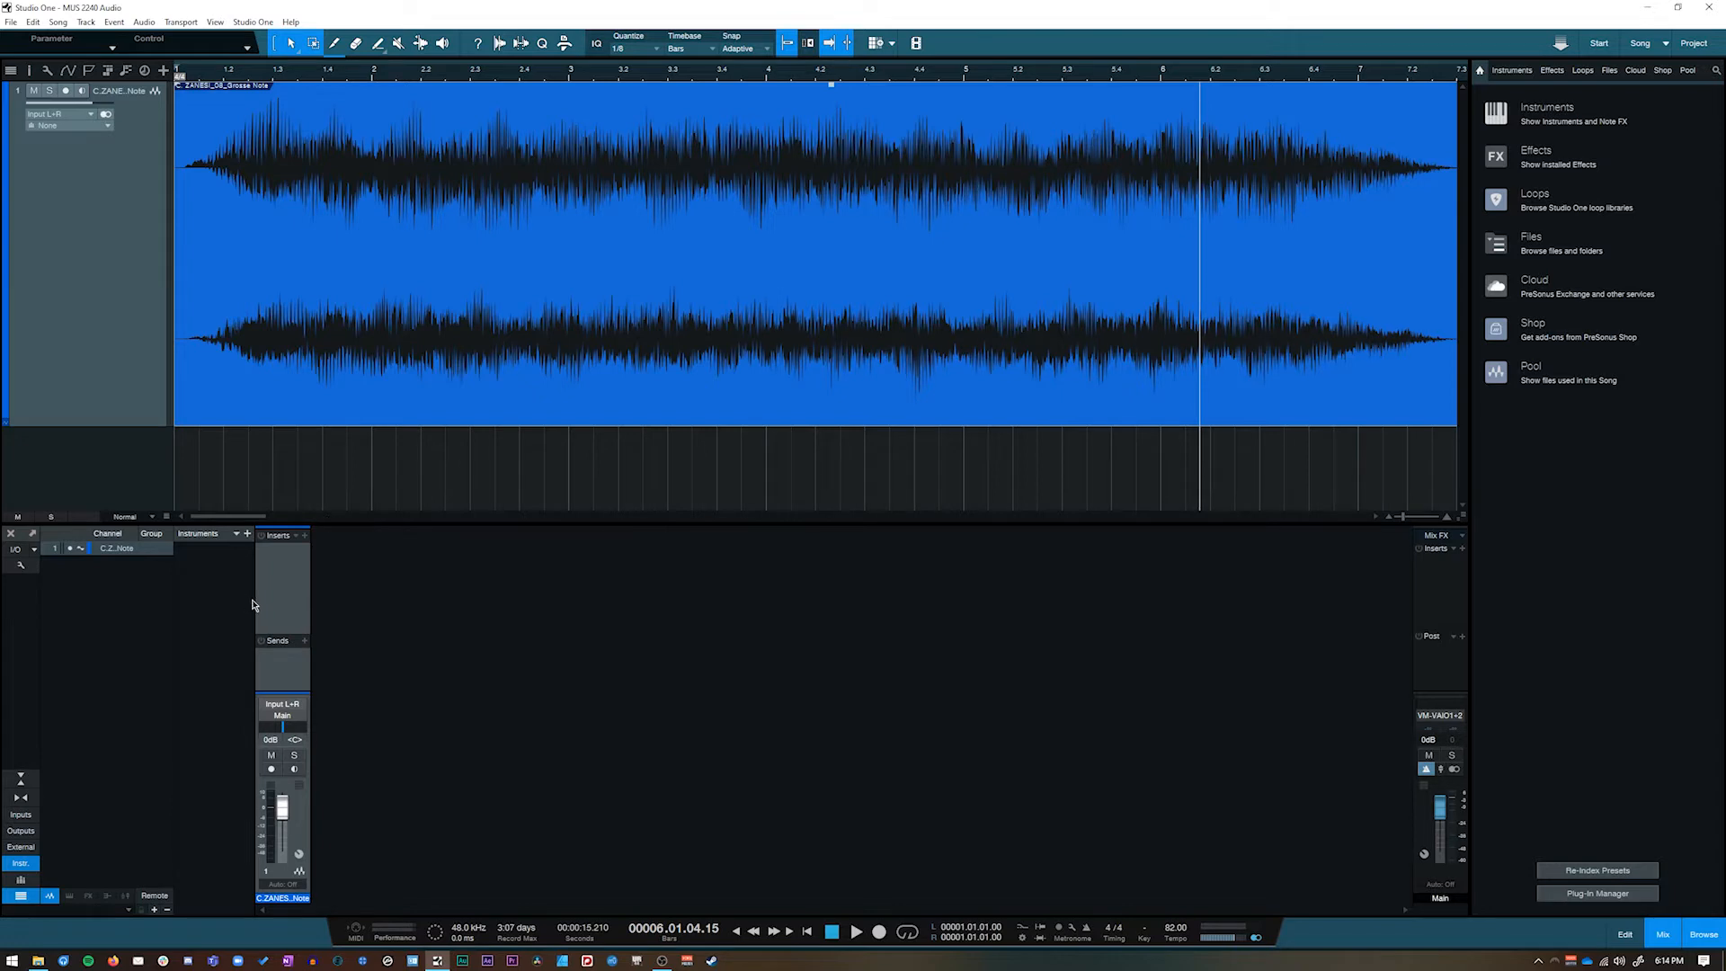
drag(285, 634, 285, 627)
mouse_move(329, 524)
mouse_down()
mouse_move(329, 389)
mouse_move(329, 540)
mouse_move(342, 389)
mouse_move(353, 505)
mouse_up()
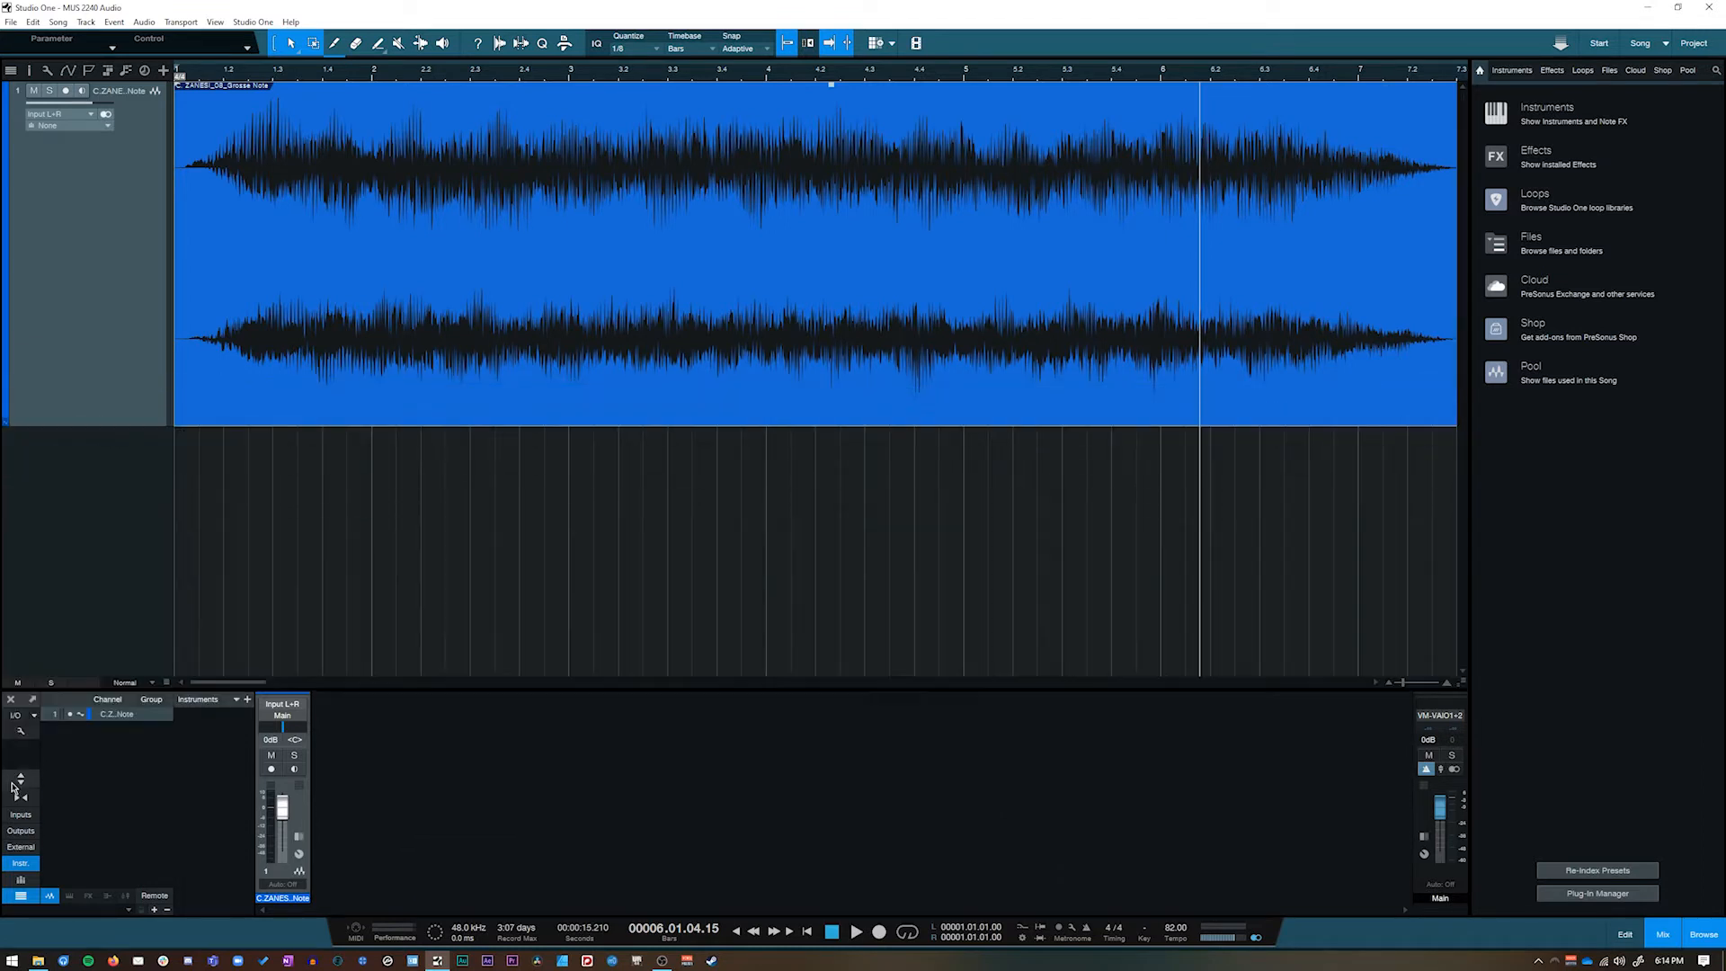
Expand the mixer to its large view so the channels' Inserts and Sends show, keeping the normal channel strip width
click(21, 798)
click(21, 797)
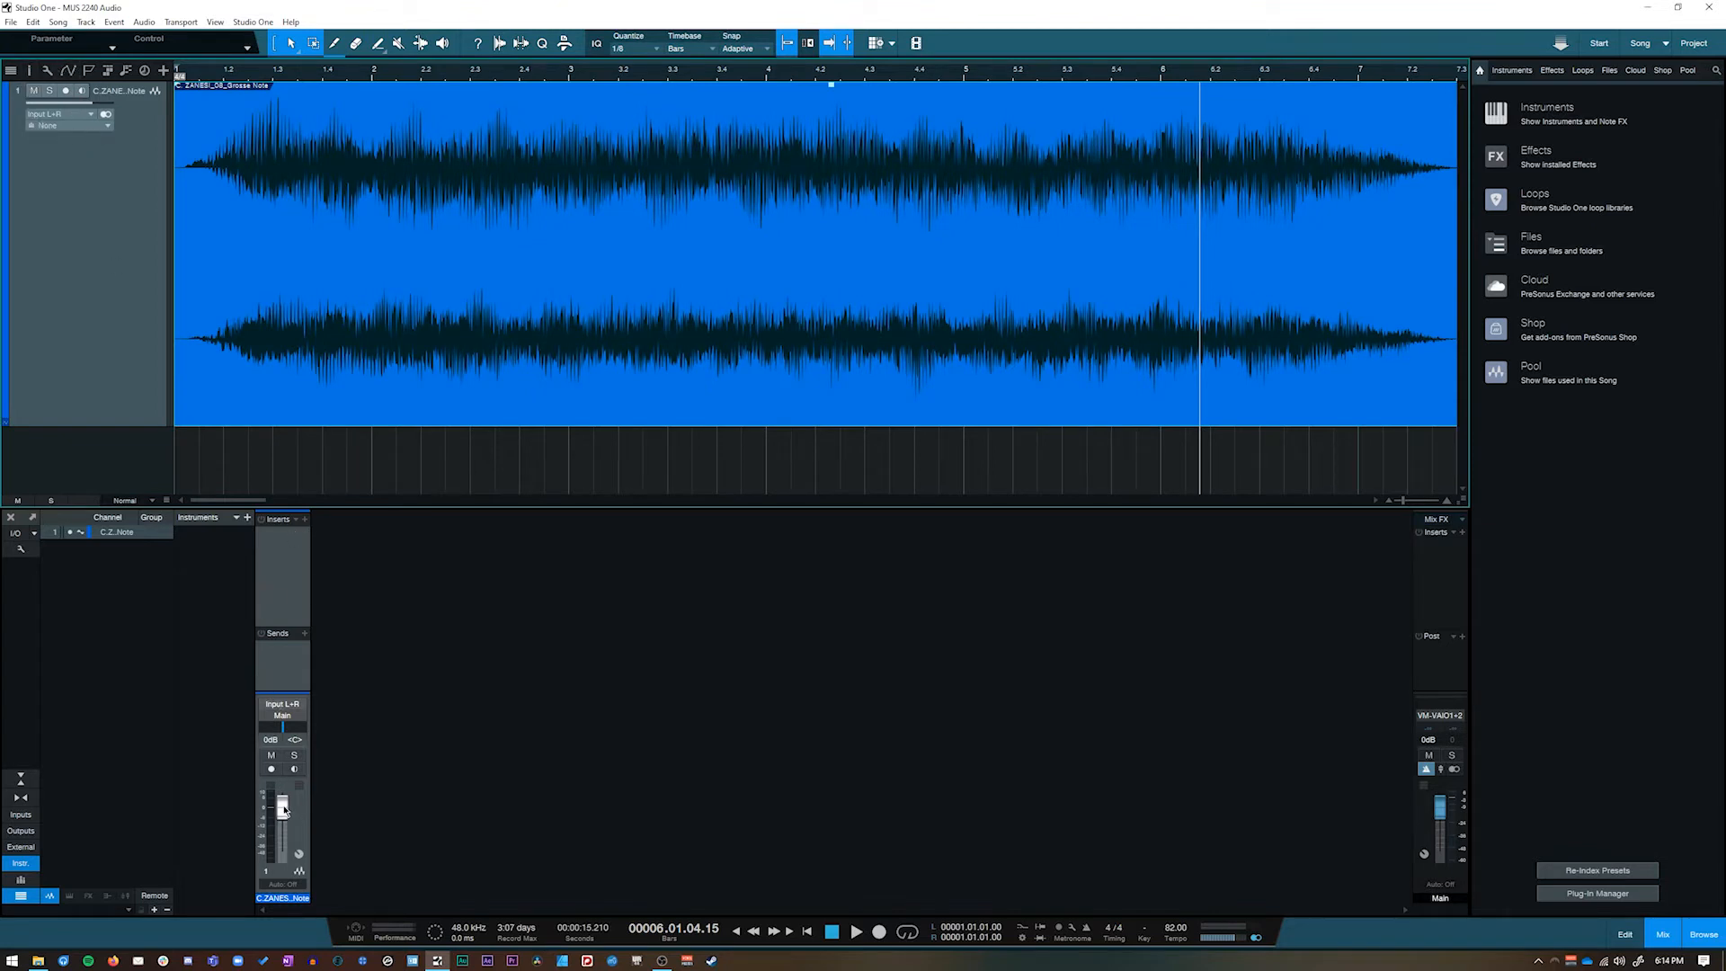
Play the song from the start, lower the audio channel's fader during playback, stop, and pull the fader down to minus infinity
key(comma)
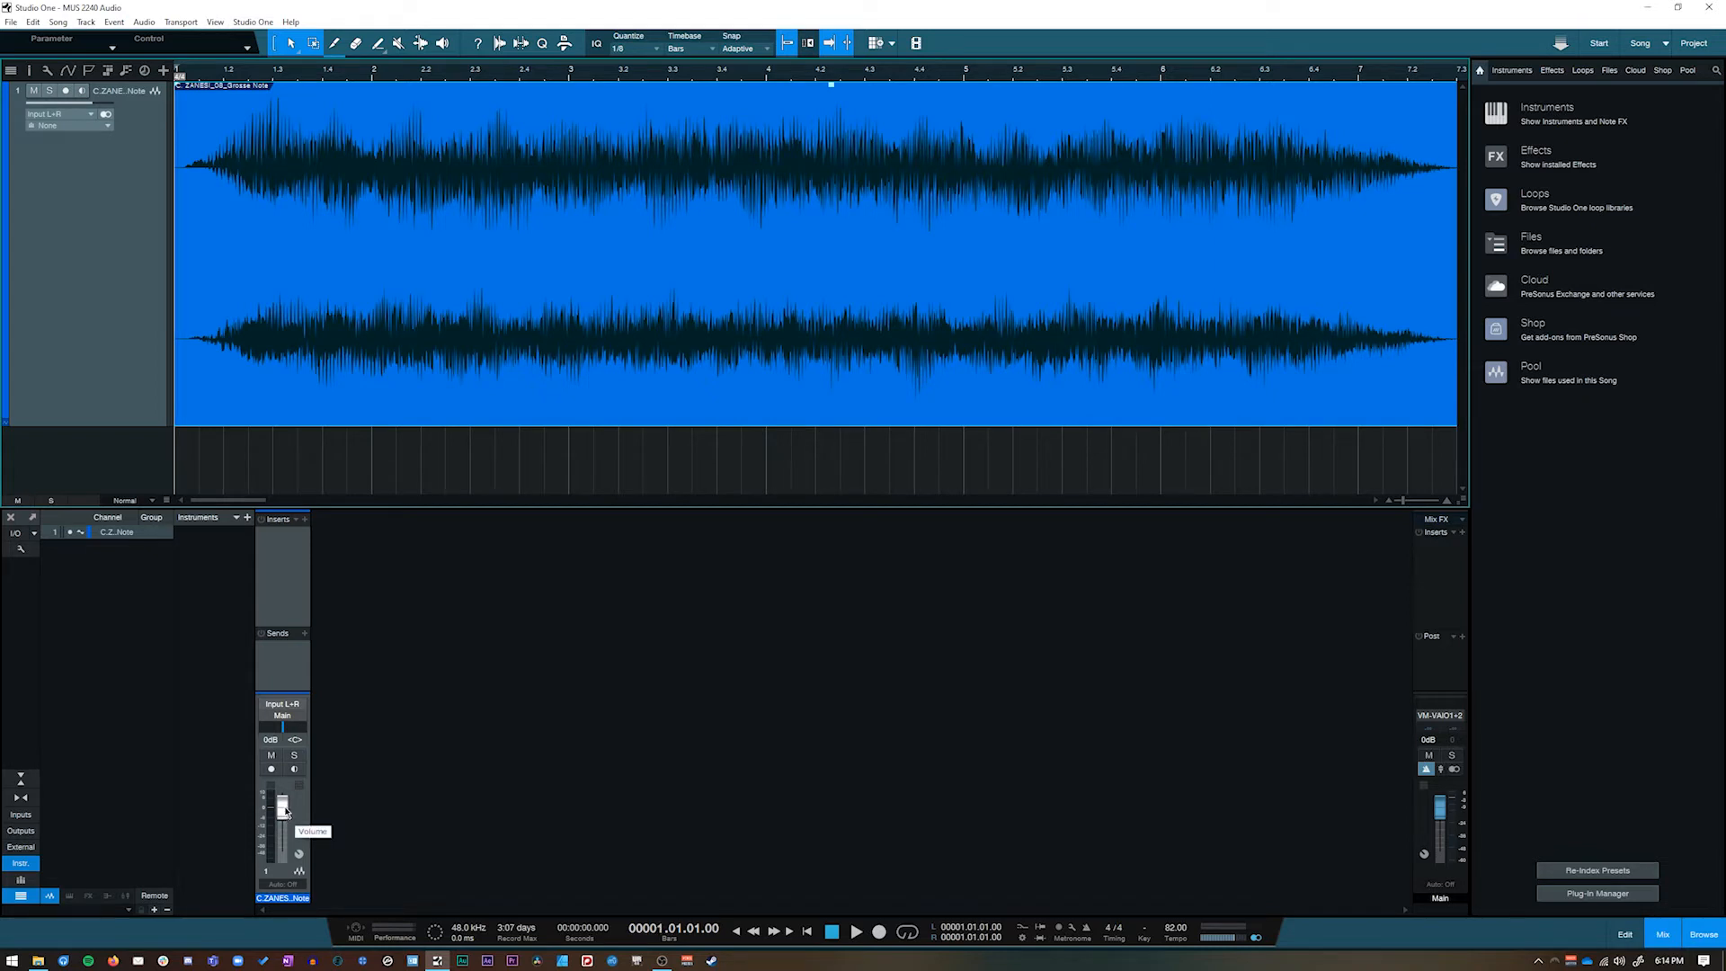
key(space)
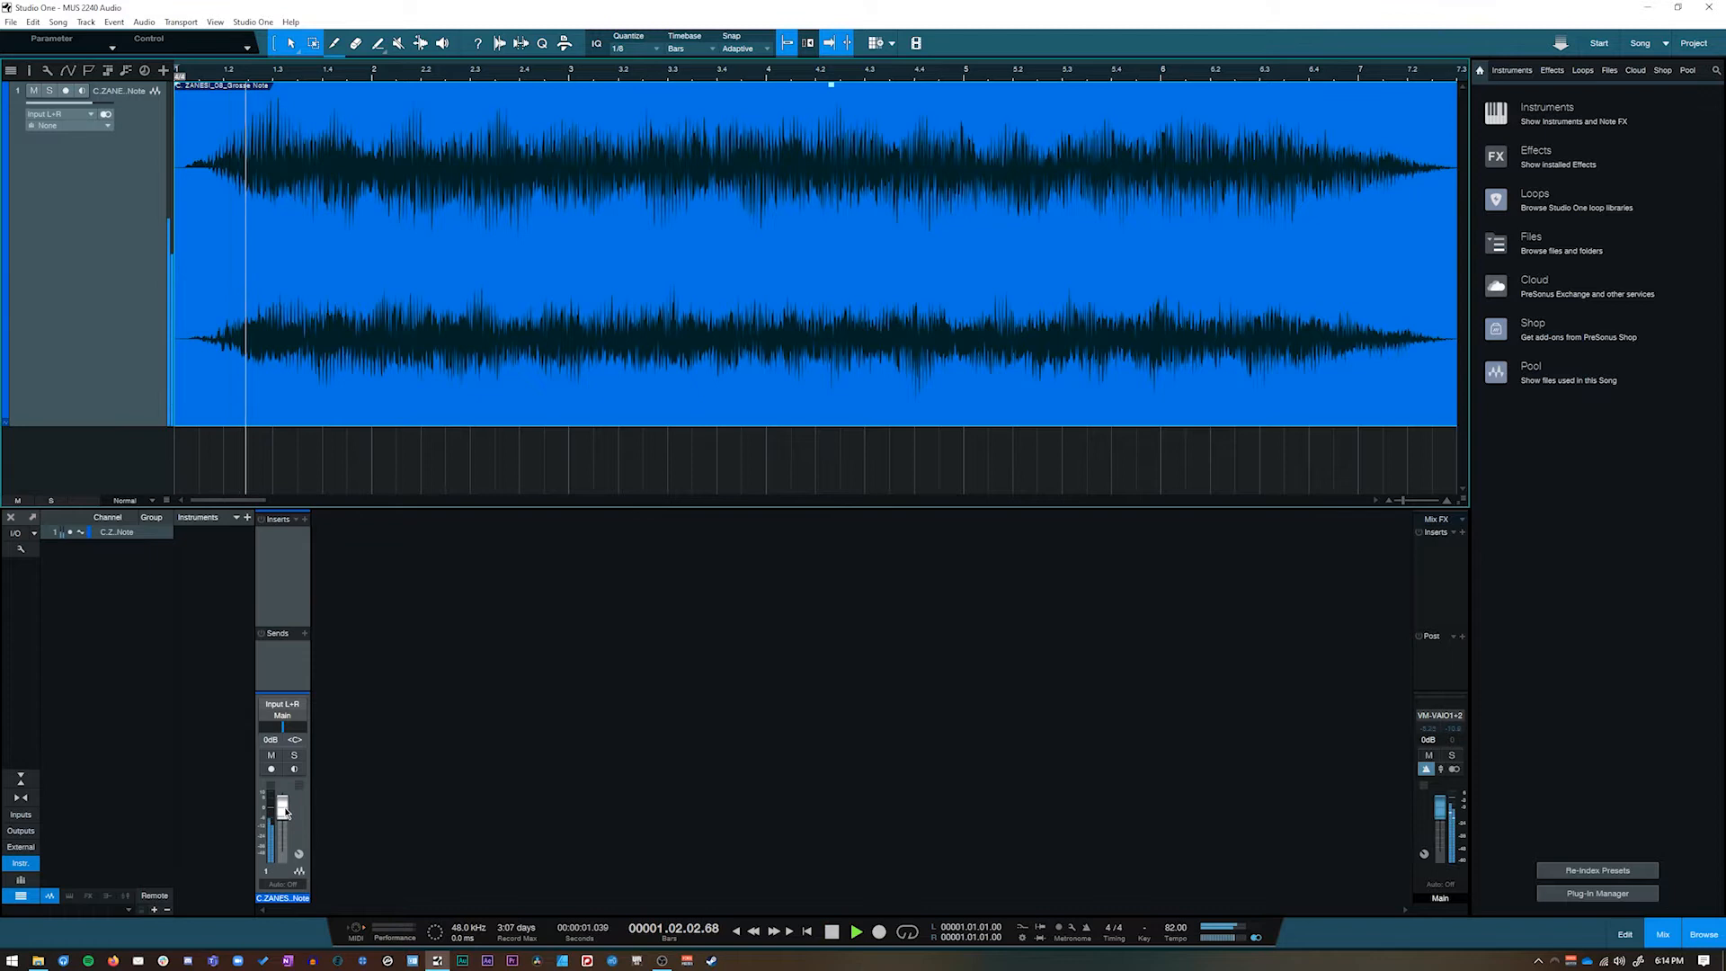
drag(284, 811, 284, 841)
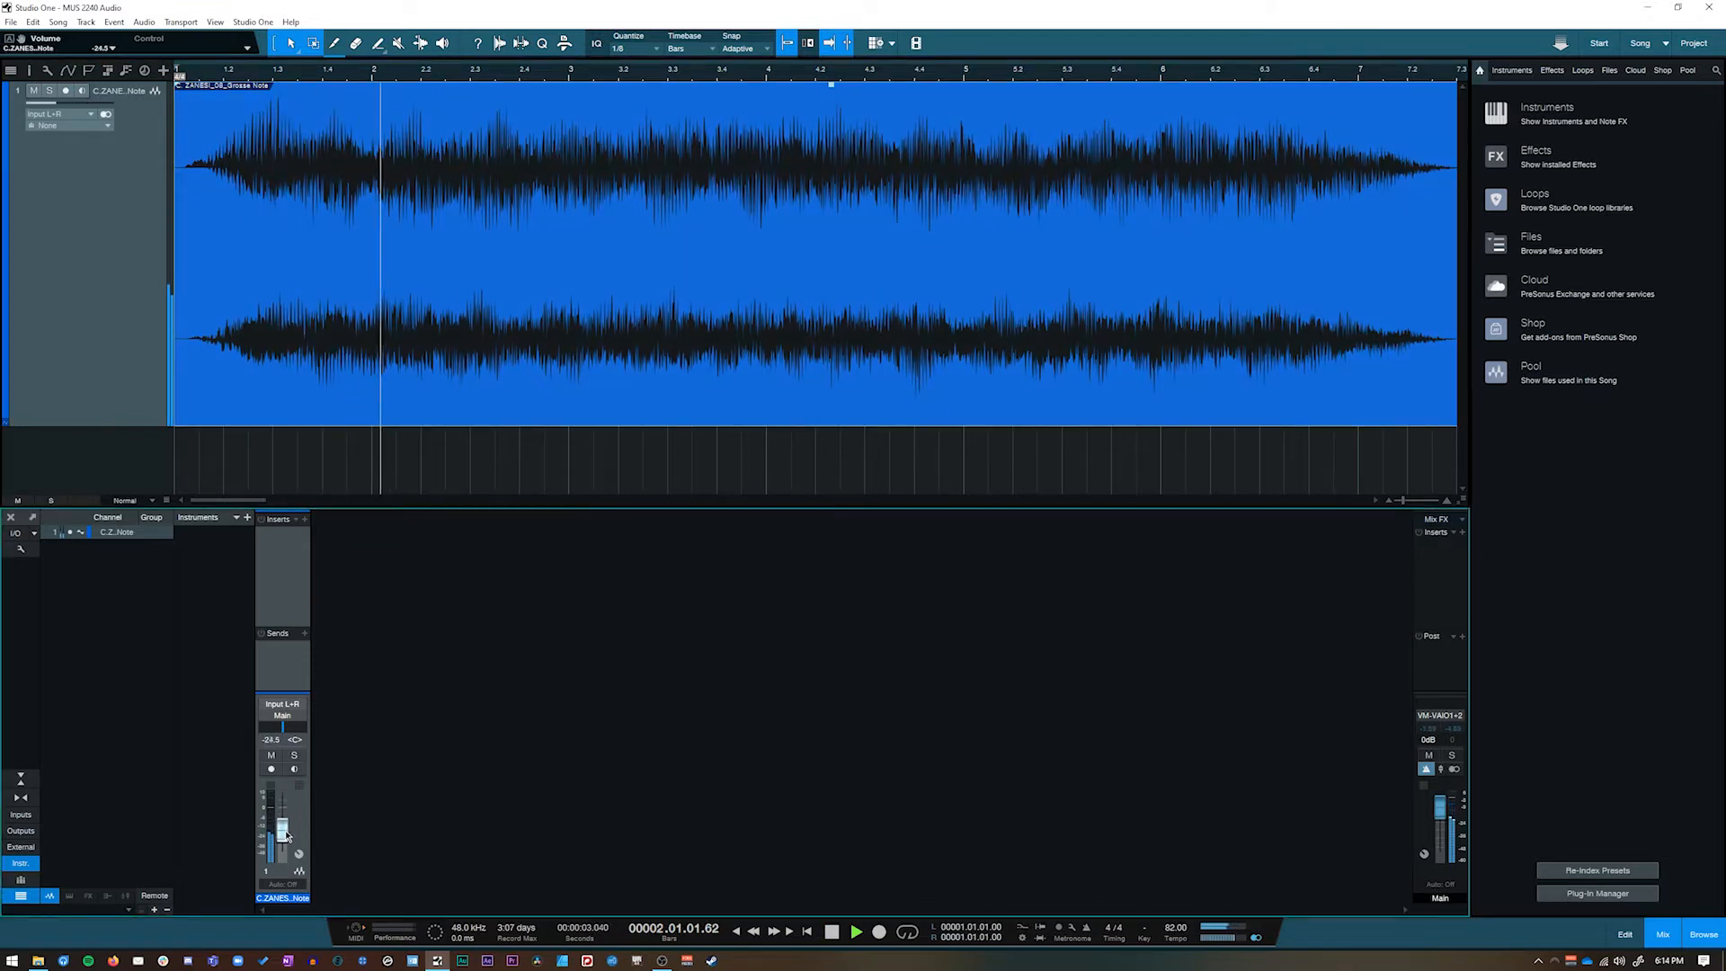
key(space)
drag(284, 840, 282, 856)
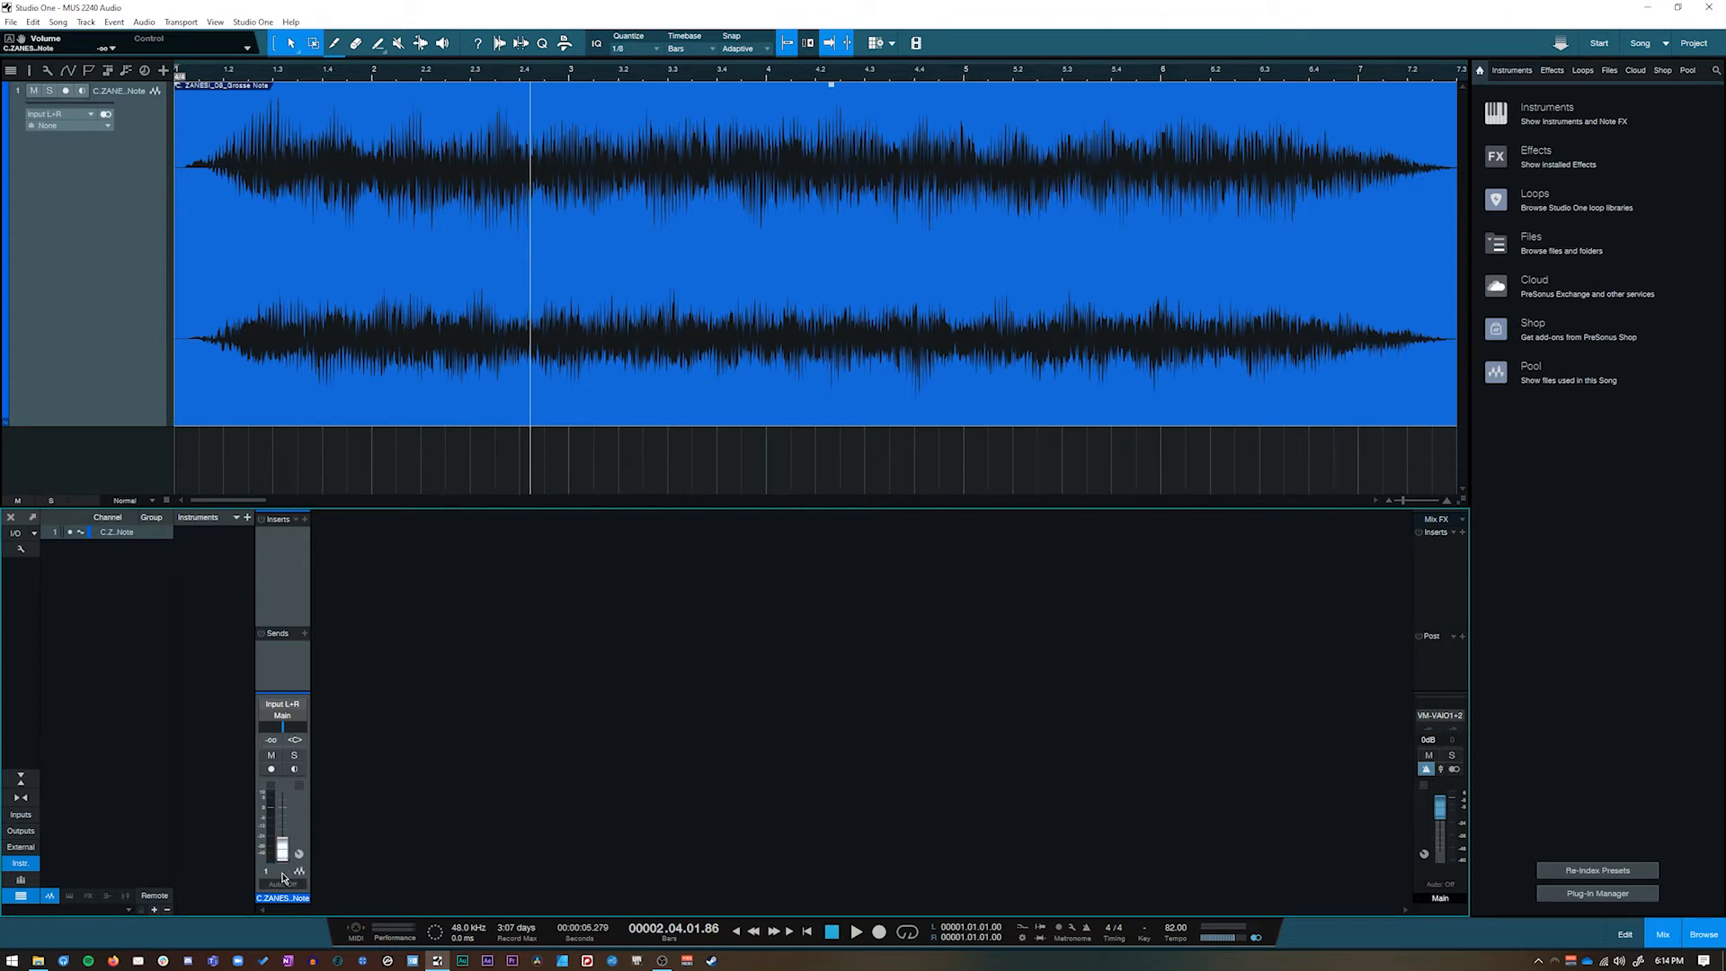
Raise the audio channel's fader again and enter exact volume levels of 0 dB and -5 dB
drag(281, 850, 283, 808)
click(275, 742)
text(0)
key(Return)
click(276, 742)
key(BackSpace)
text(-5)
key(Return)
Nudge the audio channel's fader up and set its volume to exactly 0 dB
drag(283, 815, 284, 802)
click(272, 741)
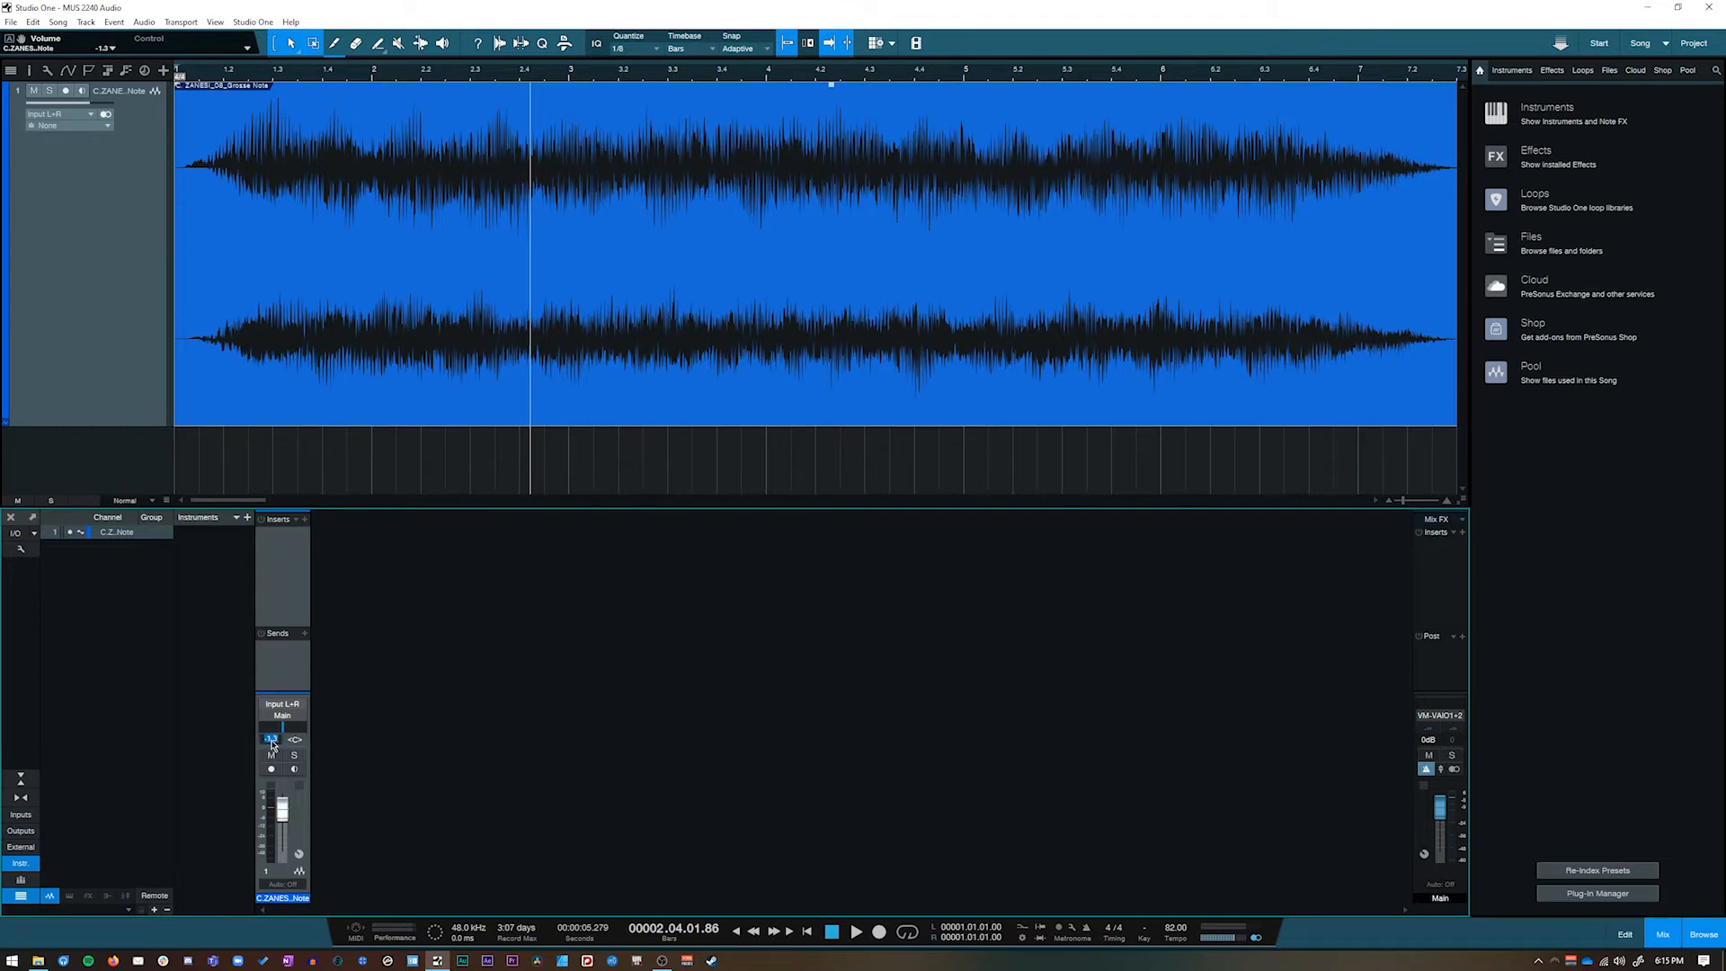
text(0)
key(Return)
Play the song from the start and mute and unmute the audio channel during playback
key(Home)
key(space)
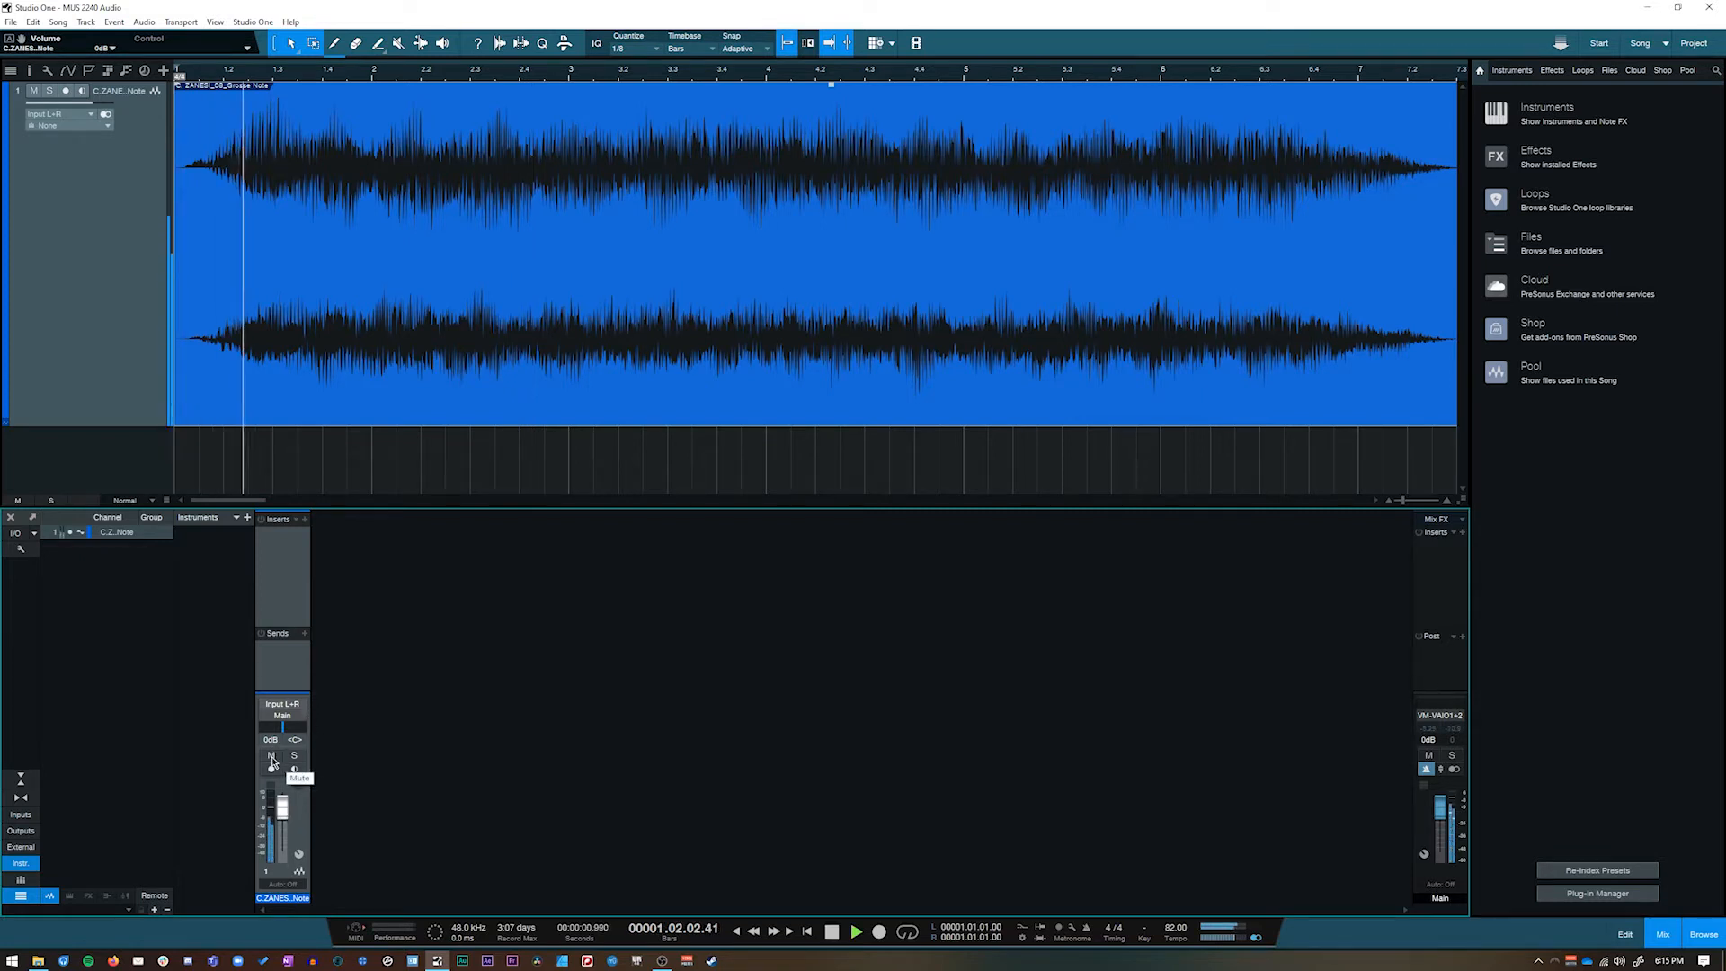
click(273, 756)
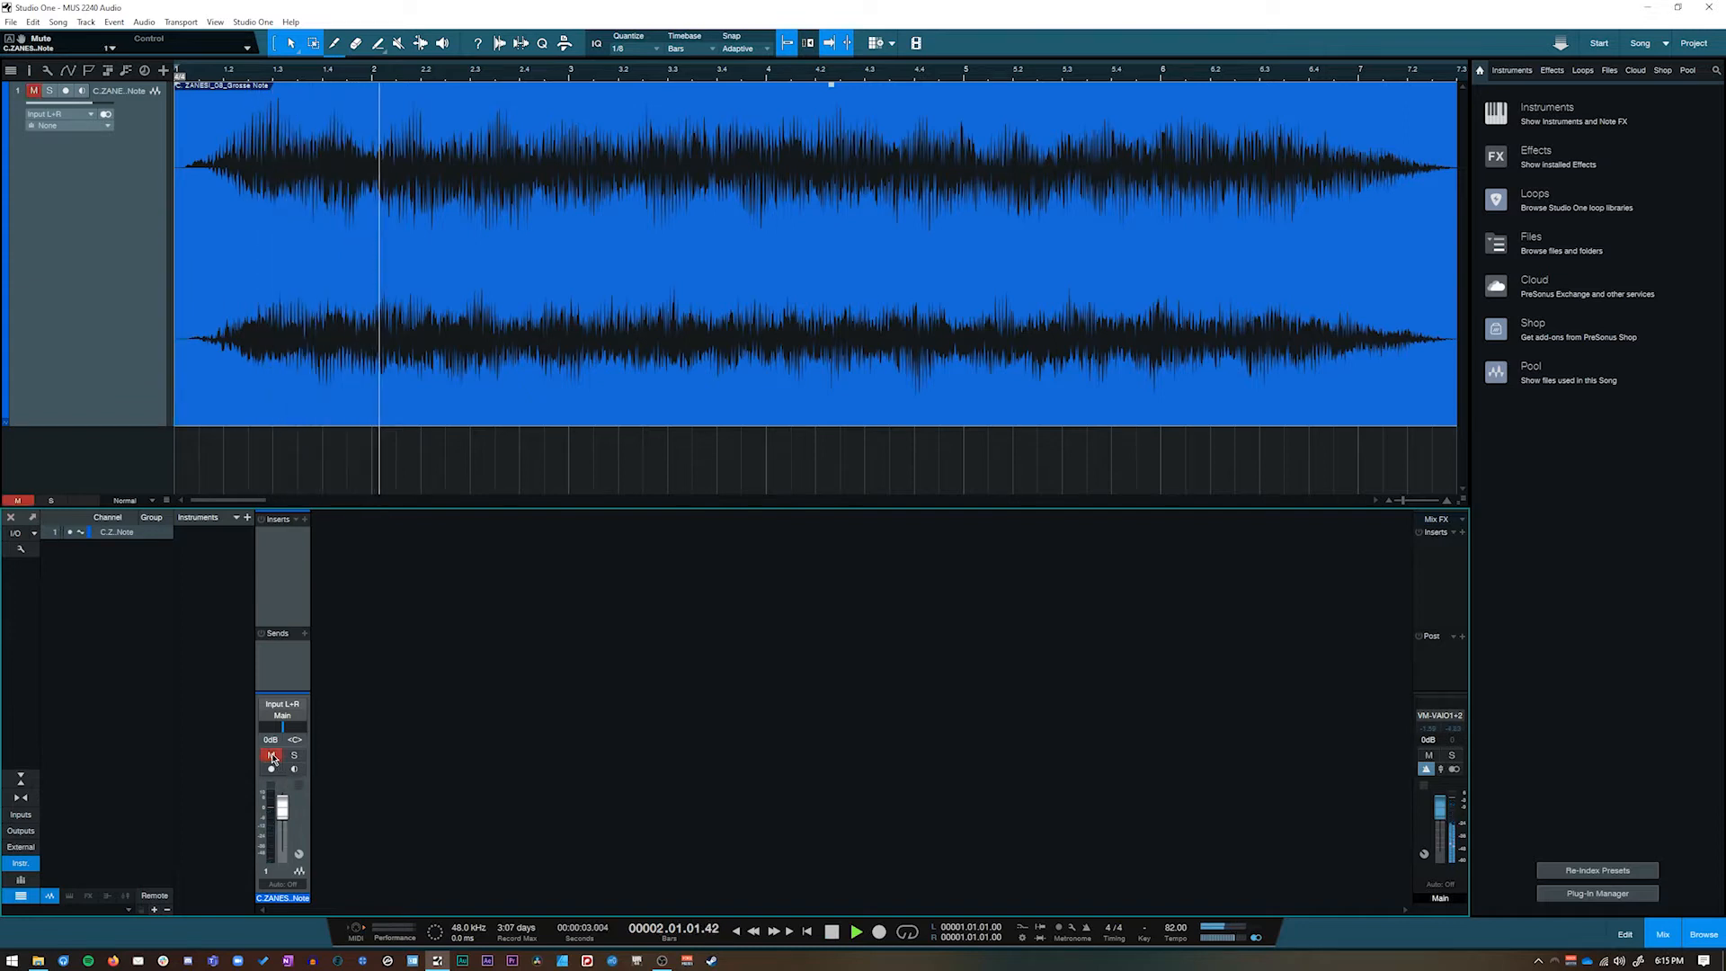
click(272, 756)
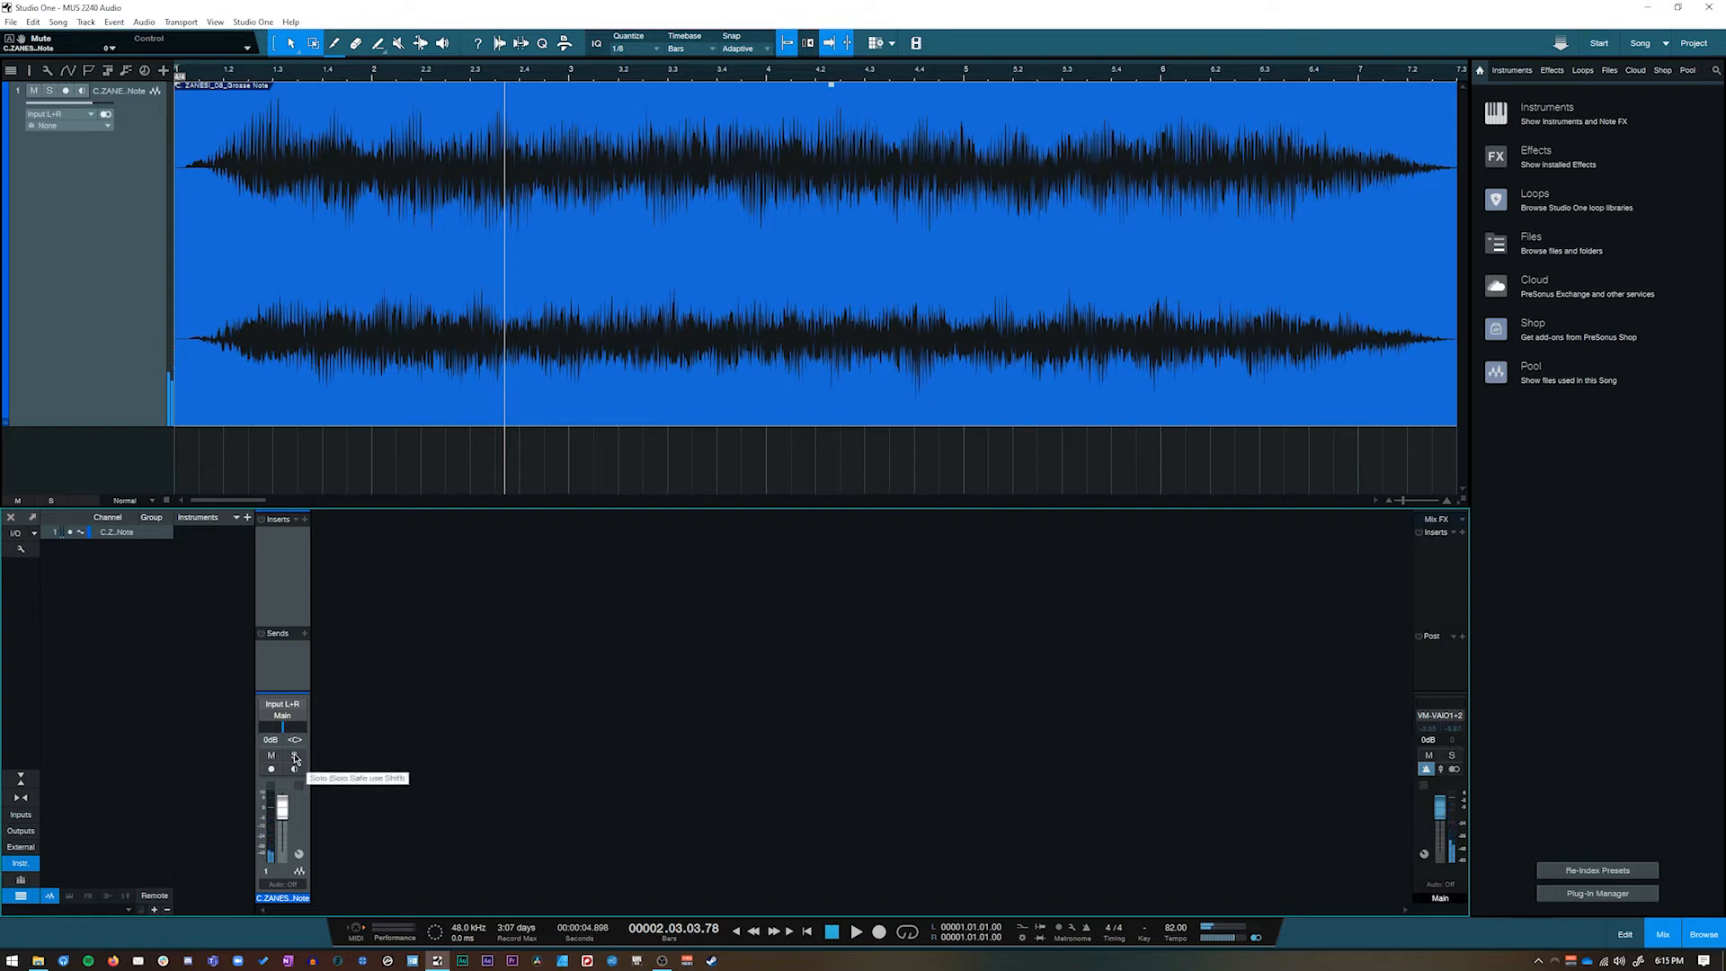
Toggle the audio channel's solo during playback, leave it soloed, and stop playback
click(295, 756)
click(295, 756)
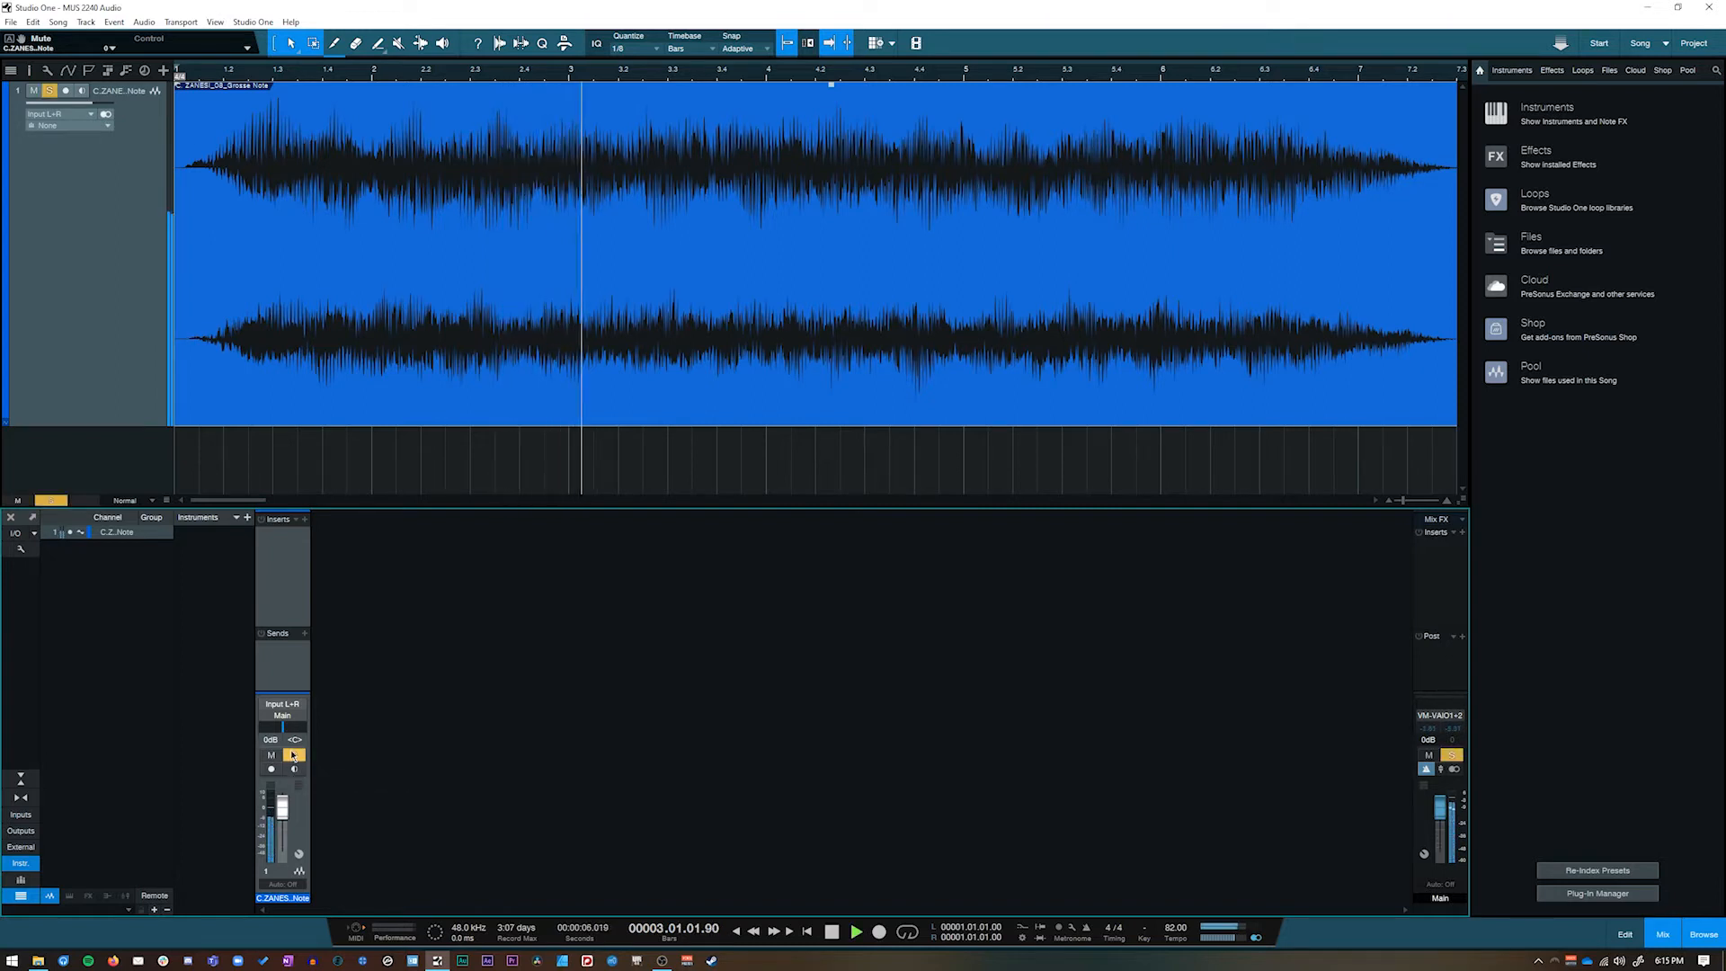
click(295, 756)
key(space)
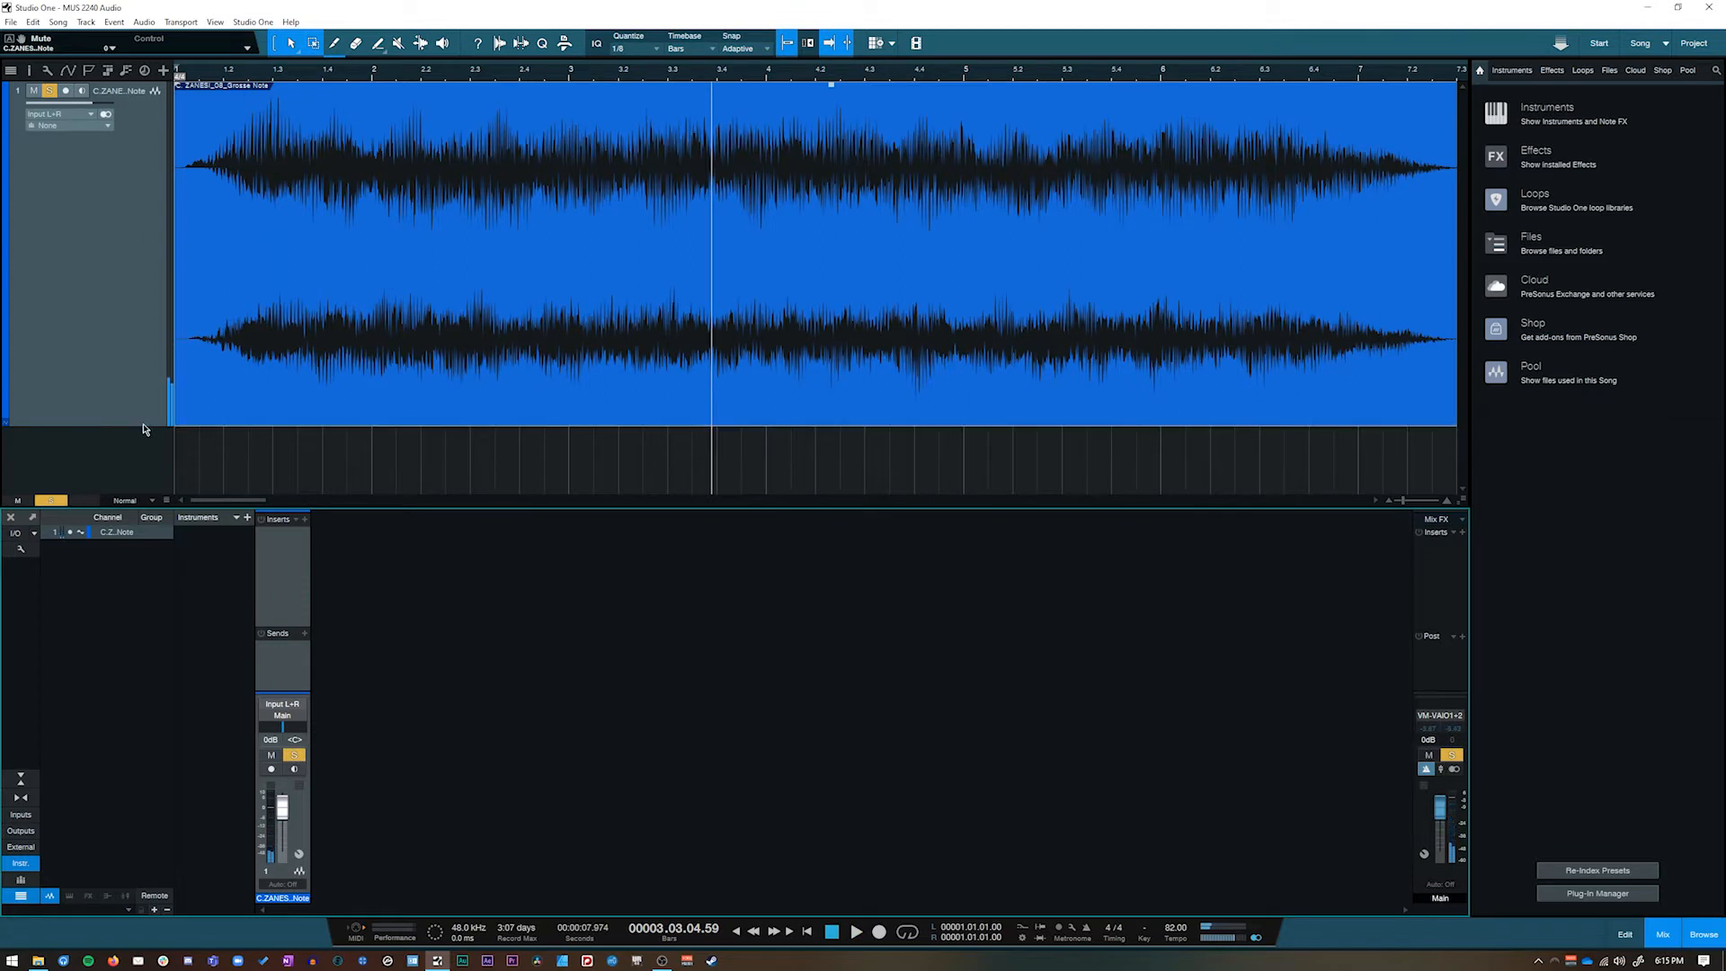
Reduce the audio track's height in the arrangement, try duplicating the track, and undo the duplicate
drag(137, 425, 144, 281)
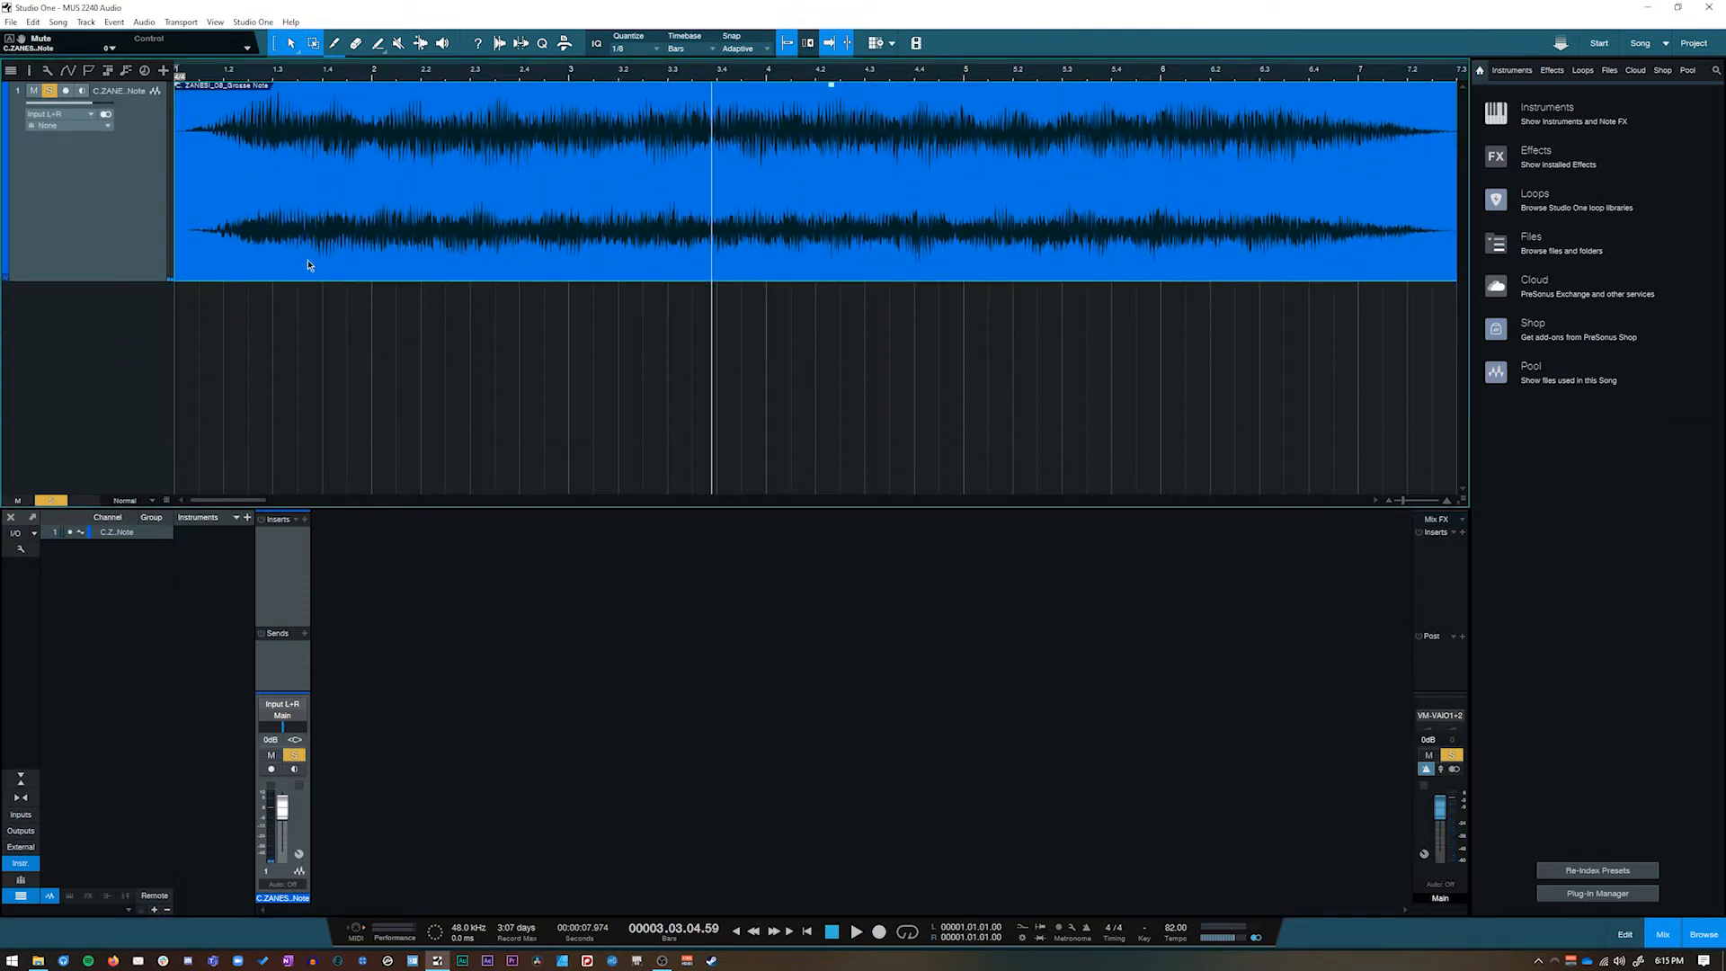
mouse_move(292, 235)
mouse_down()
mouse_move(297, 308)
mouse_move(282, 253)
mouse_up()
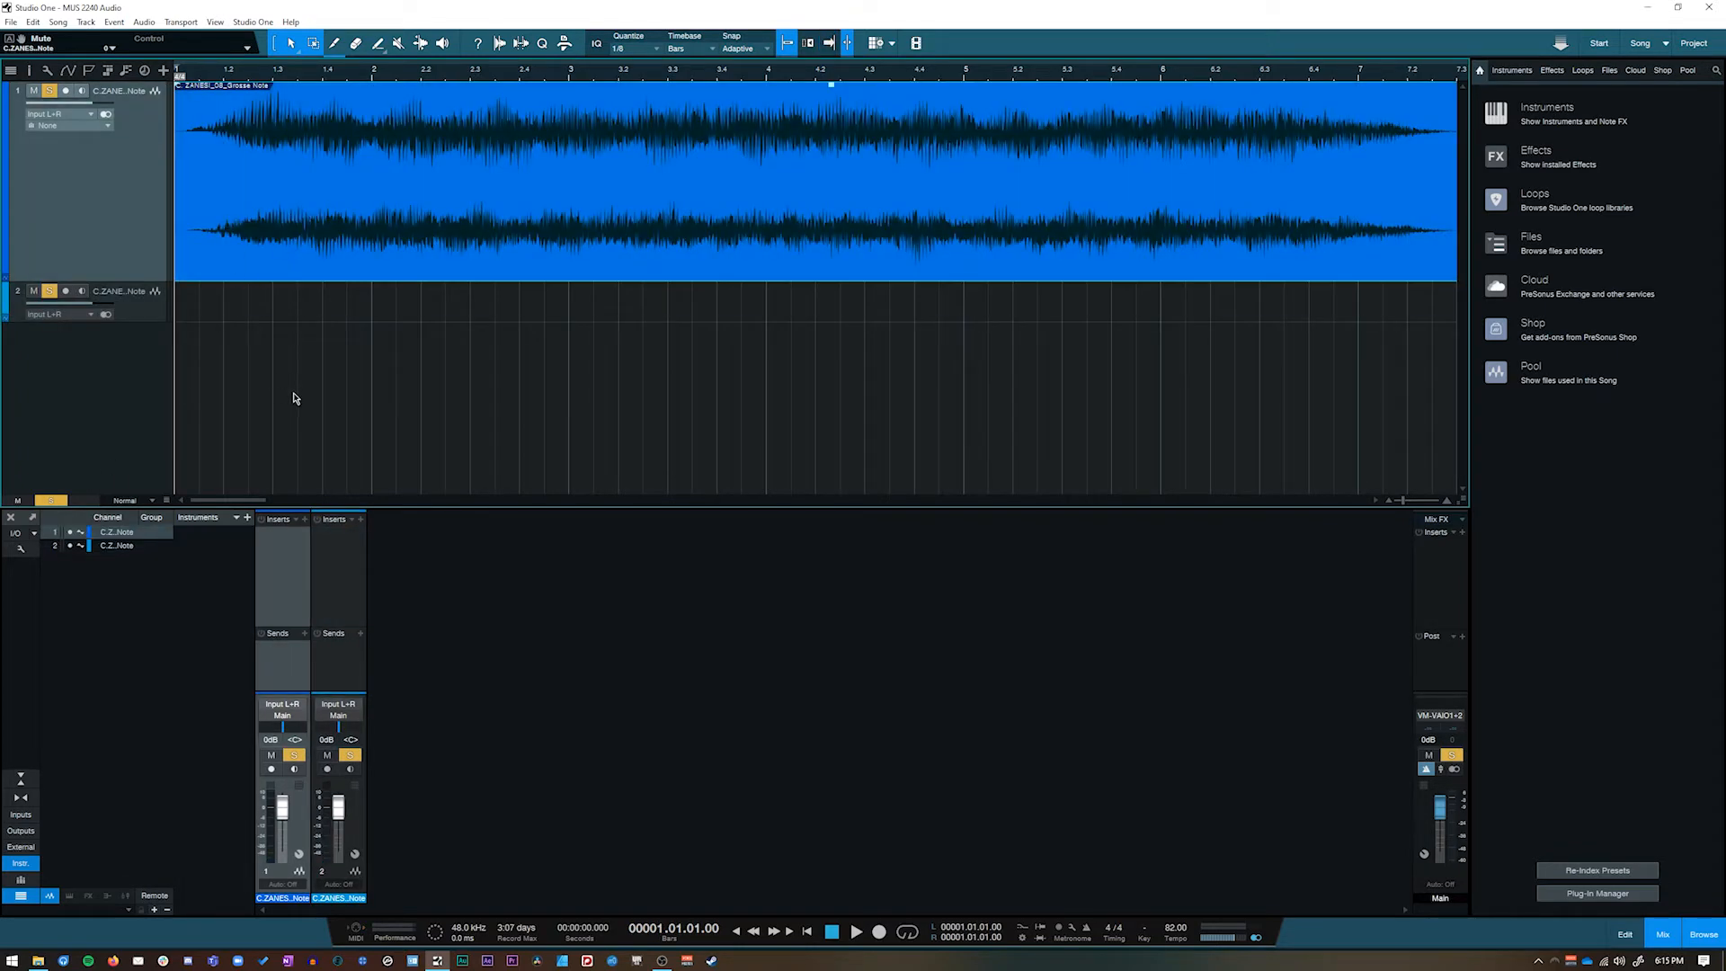
key(ctrl+z)
key(ctrl+z)
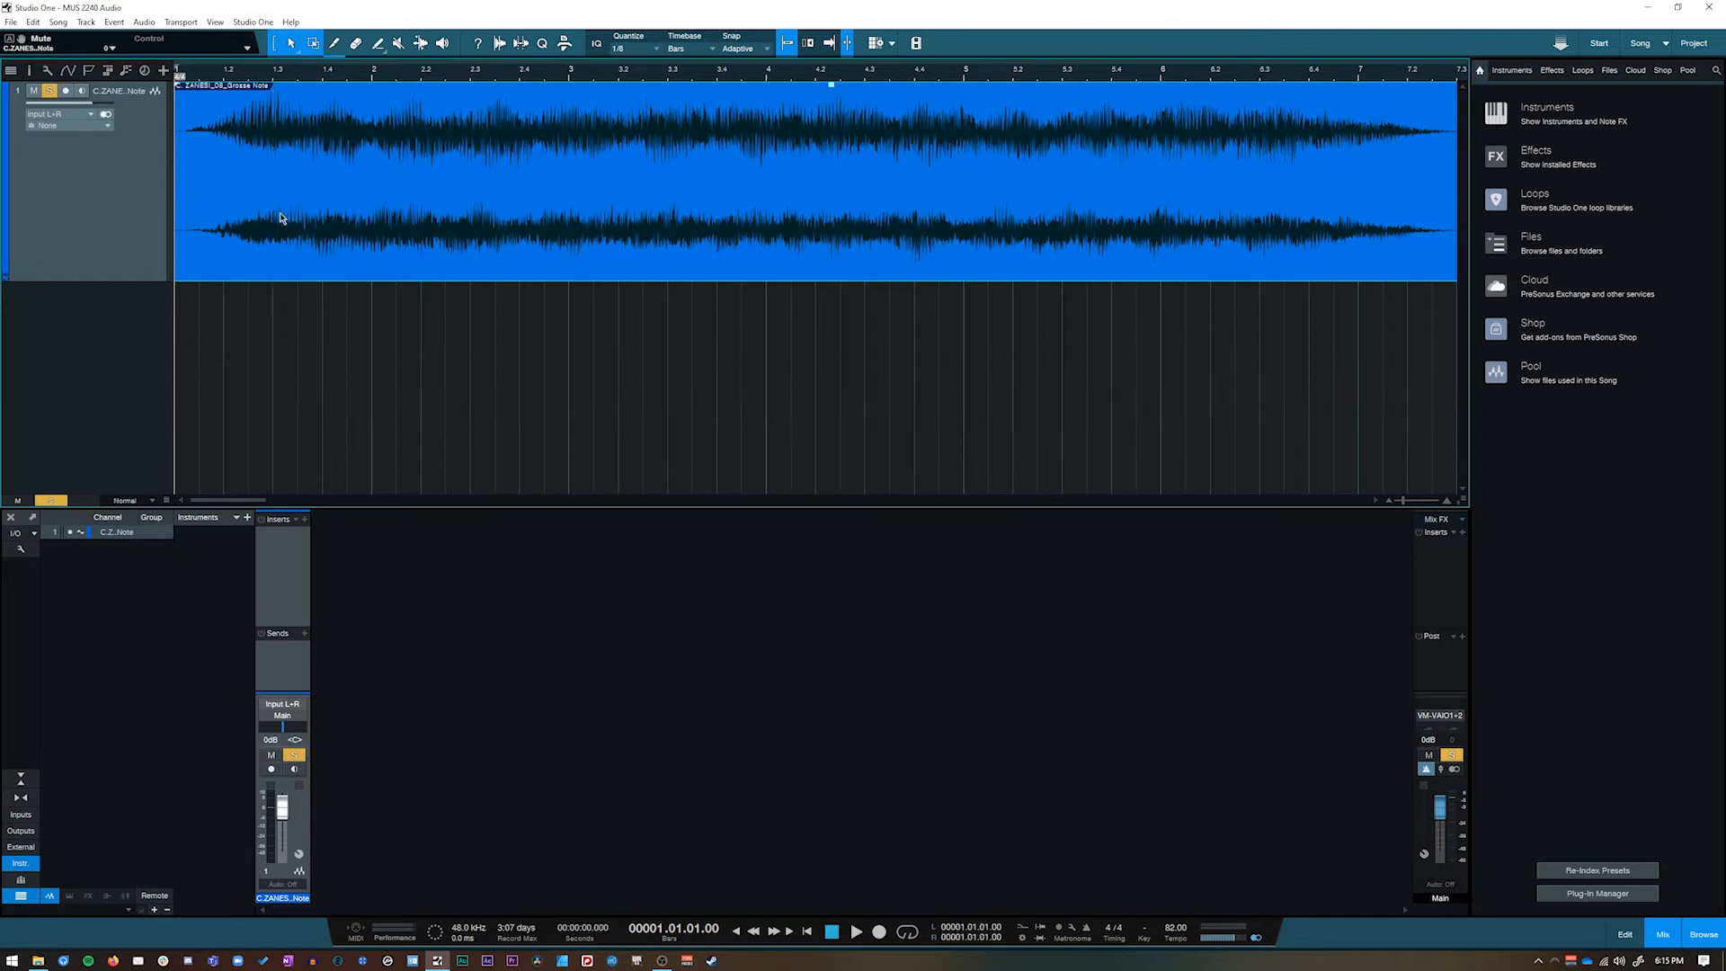
Turn off the audio channel's solo and copy the clip onto a new track directly below, undoing the extra clip move
click(295, 755)
drag(293, 259, 302, 328)
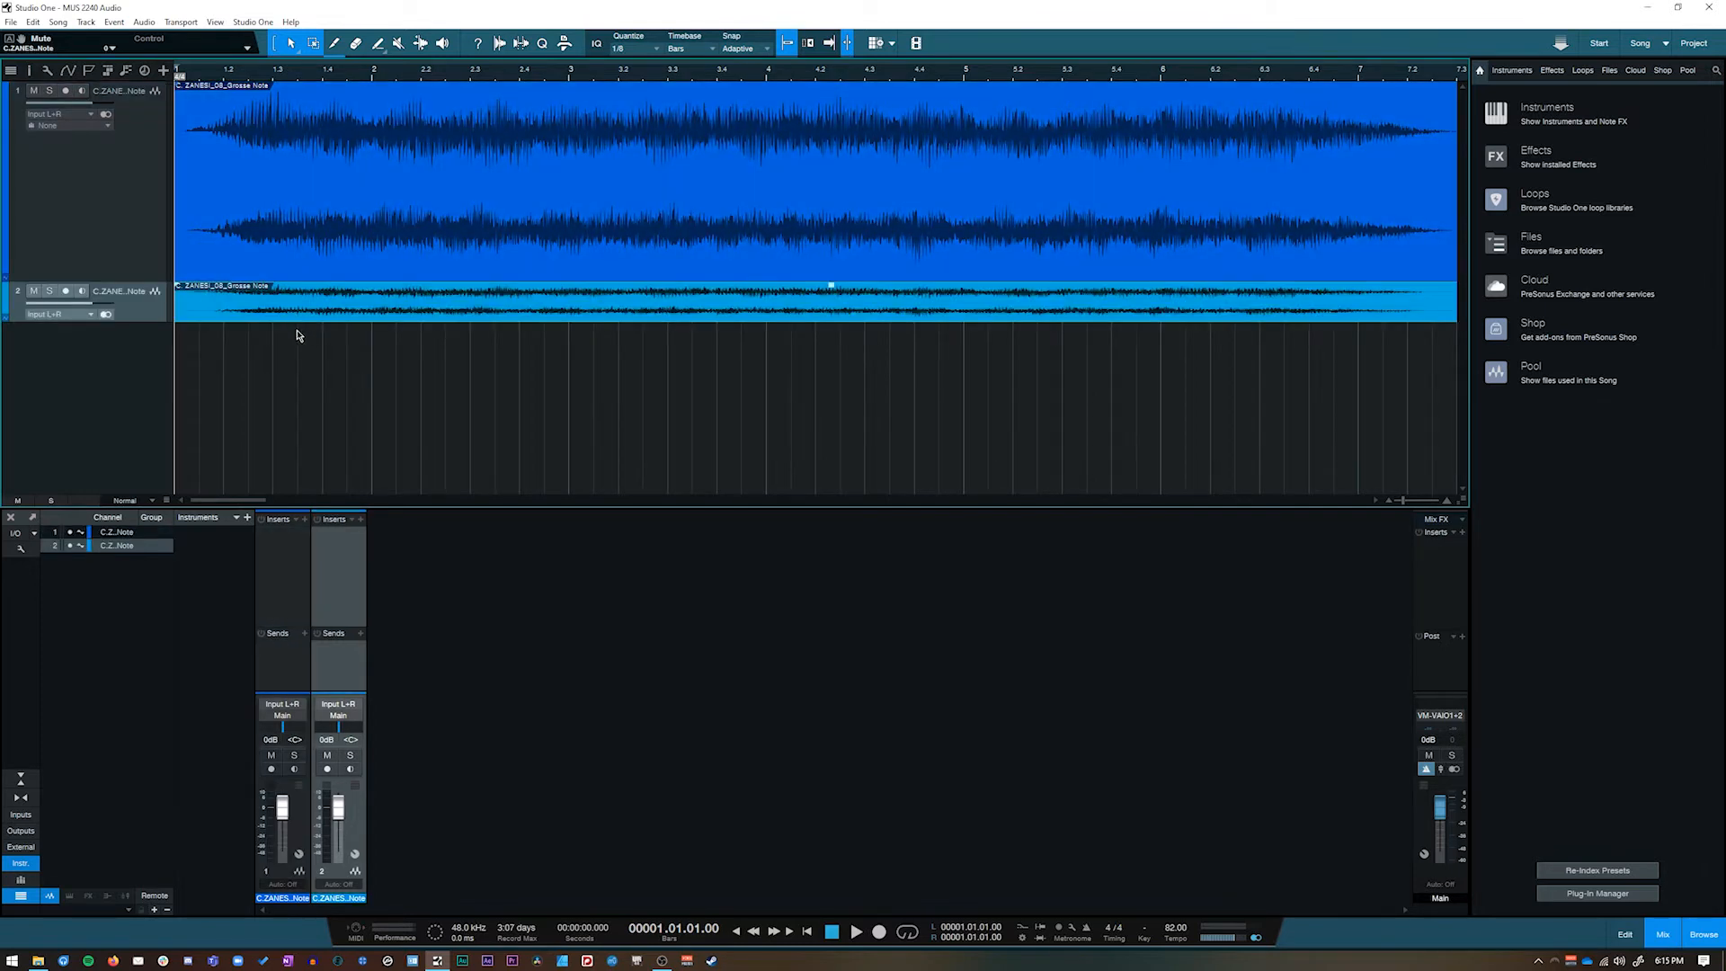
drag(300, 316, 309, 351)
key(ctrl+z)
Zoom the arrangement out horizontally to about 18 bars and set the track height to Medium
click(328, 236)
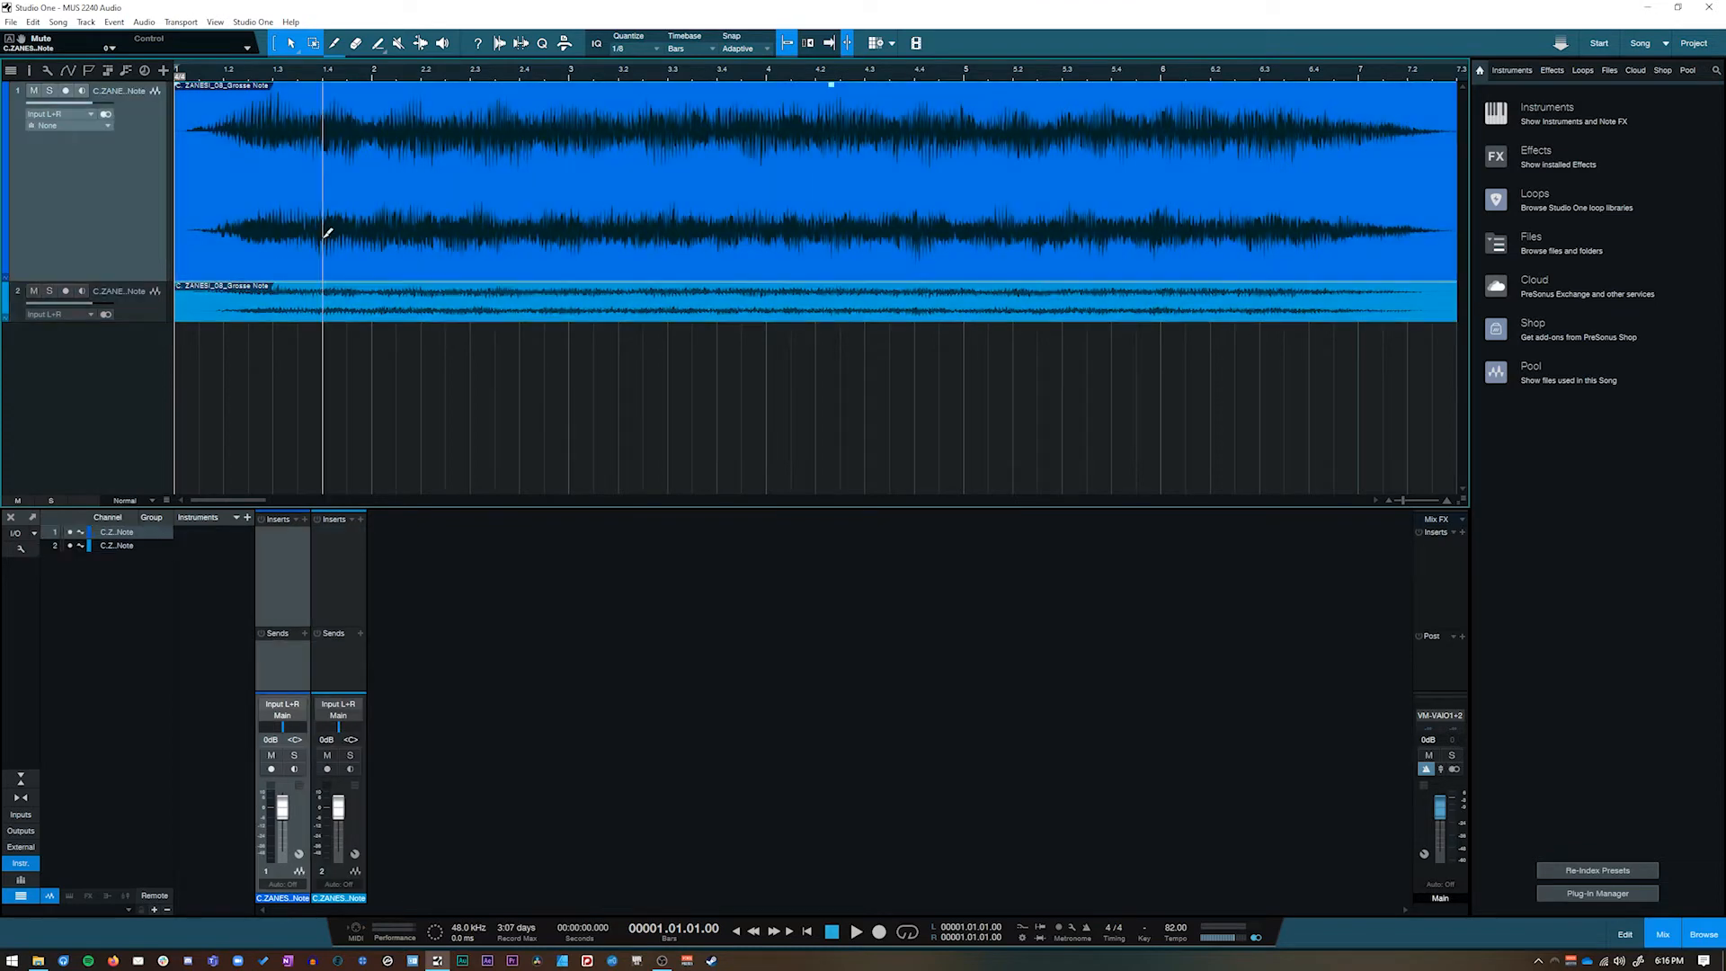
click(1389, 502)
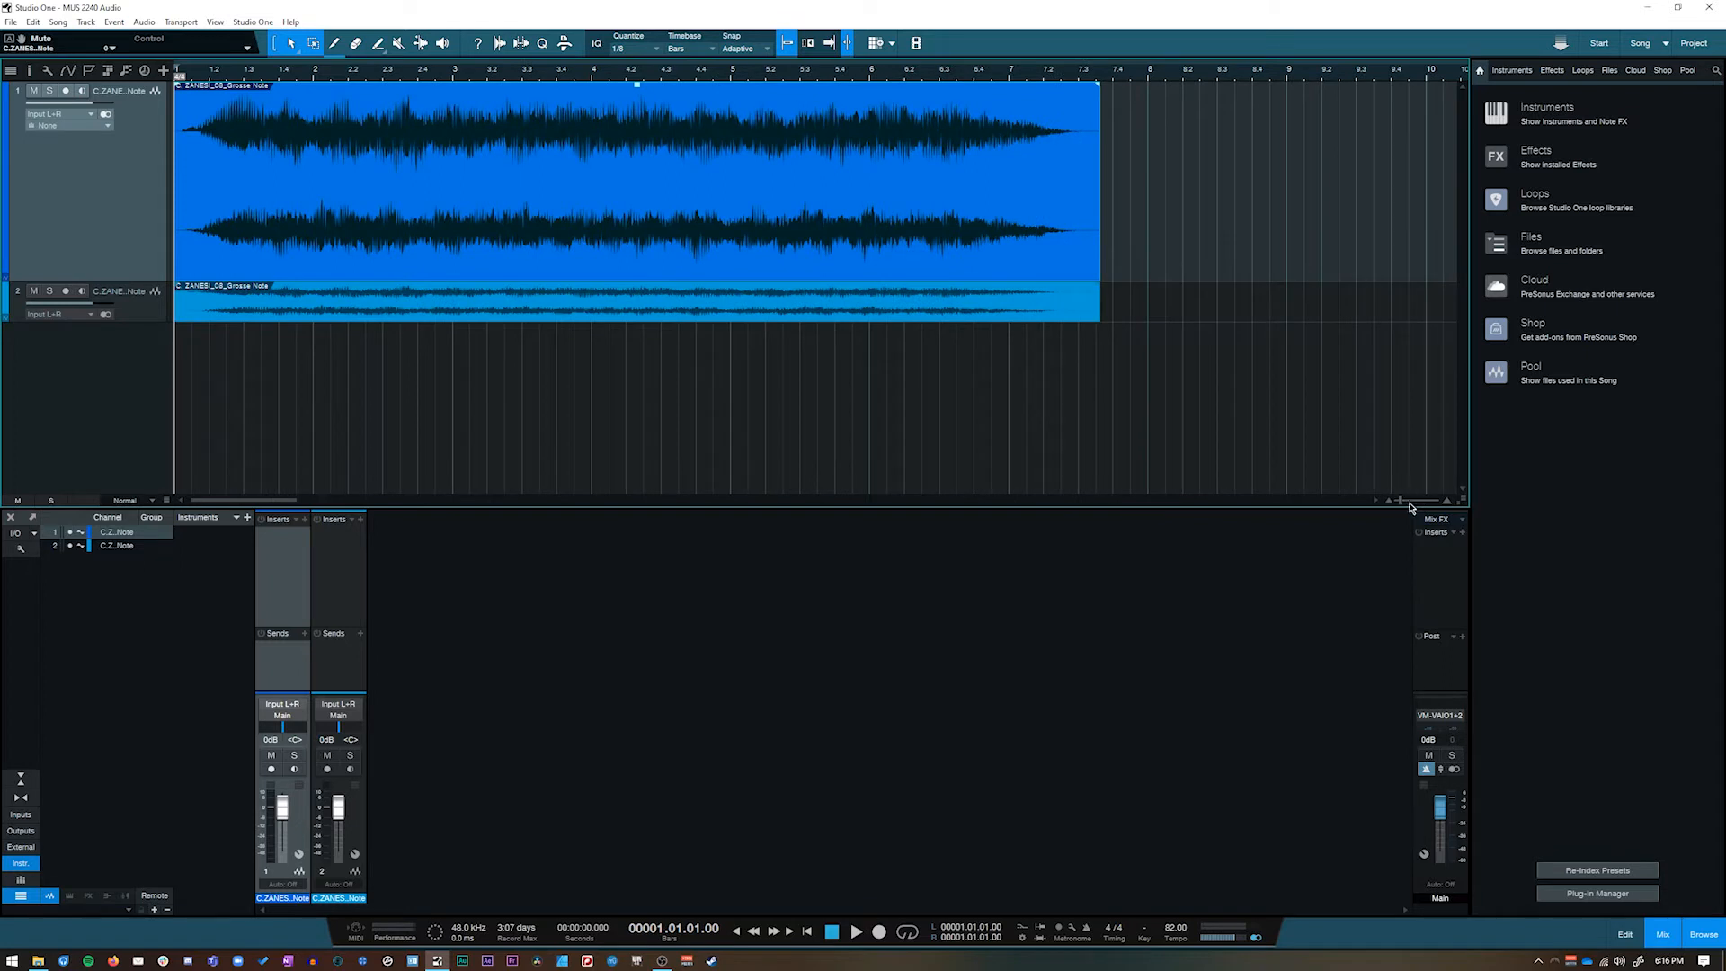
click(168, 501)
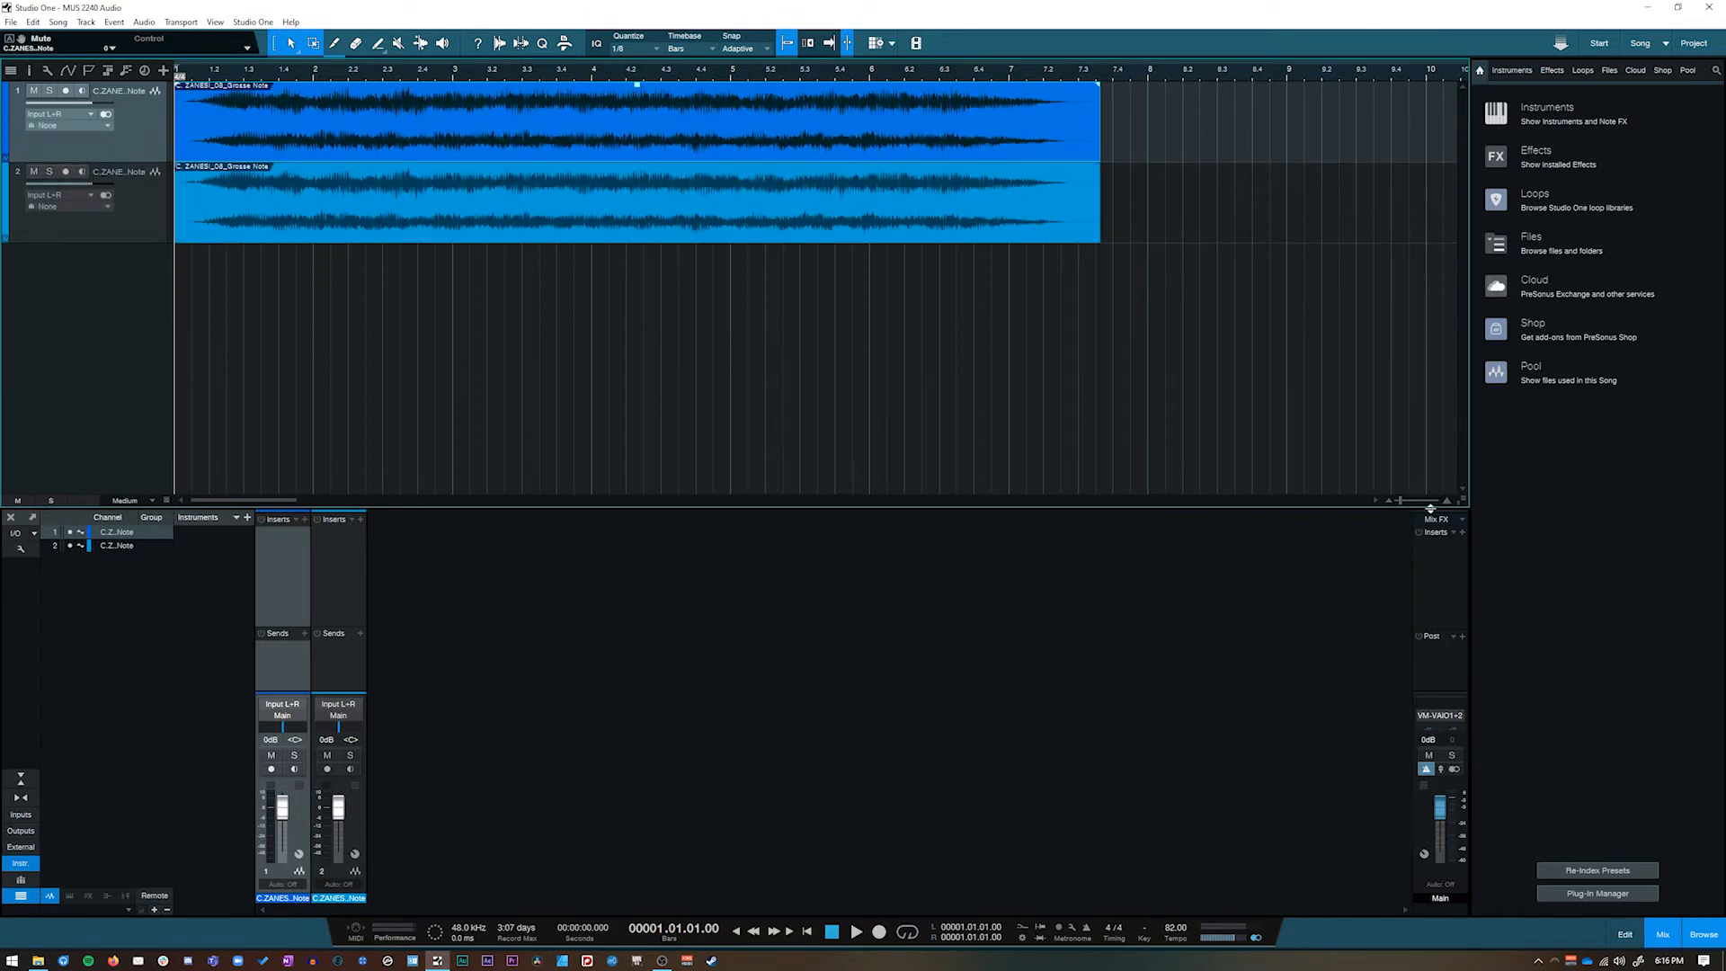
drag(1401, 501, 1399, 503)
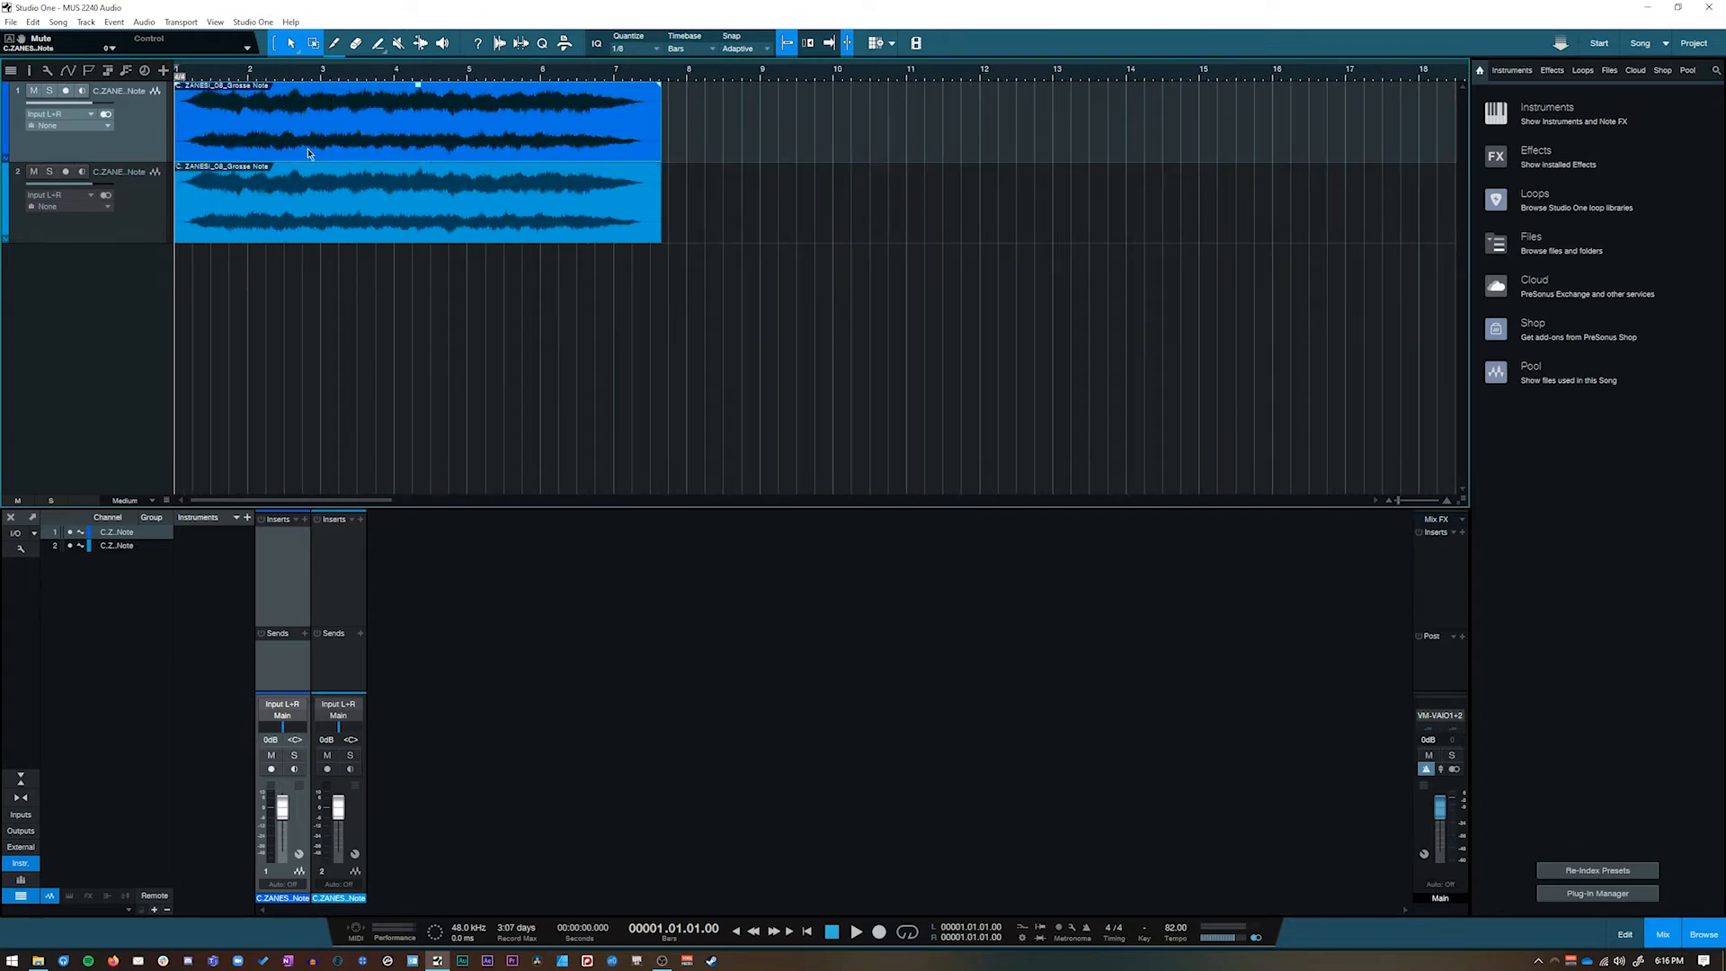
Copy the first track's clip, paste it at bar 8 using the Edit commands, and undo the paste
mouse_move(308, 146)
mouse_down()
mouse_move(364, 154)
mouse_move(299, 153)
mouse_up()
click(32, 22)
click(97, 121)
click(686, 79)
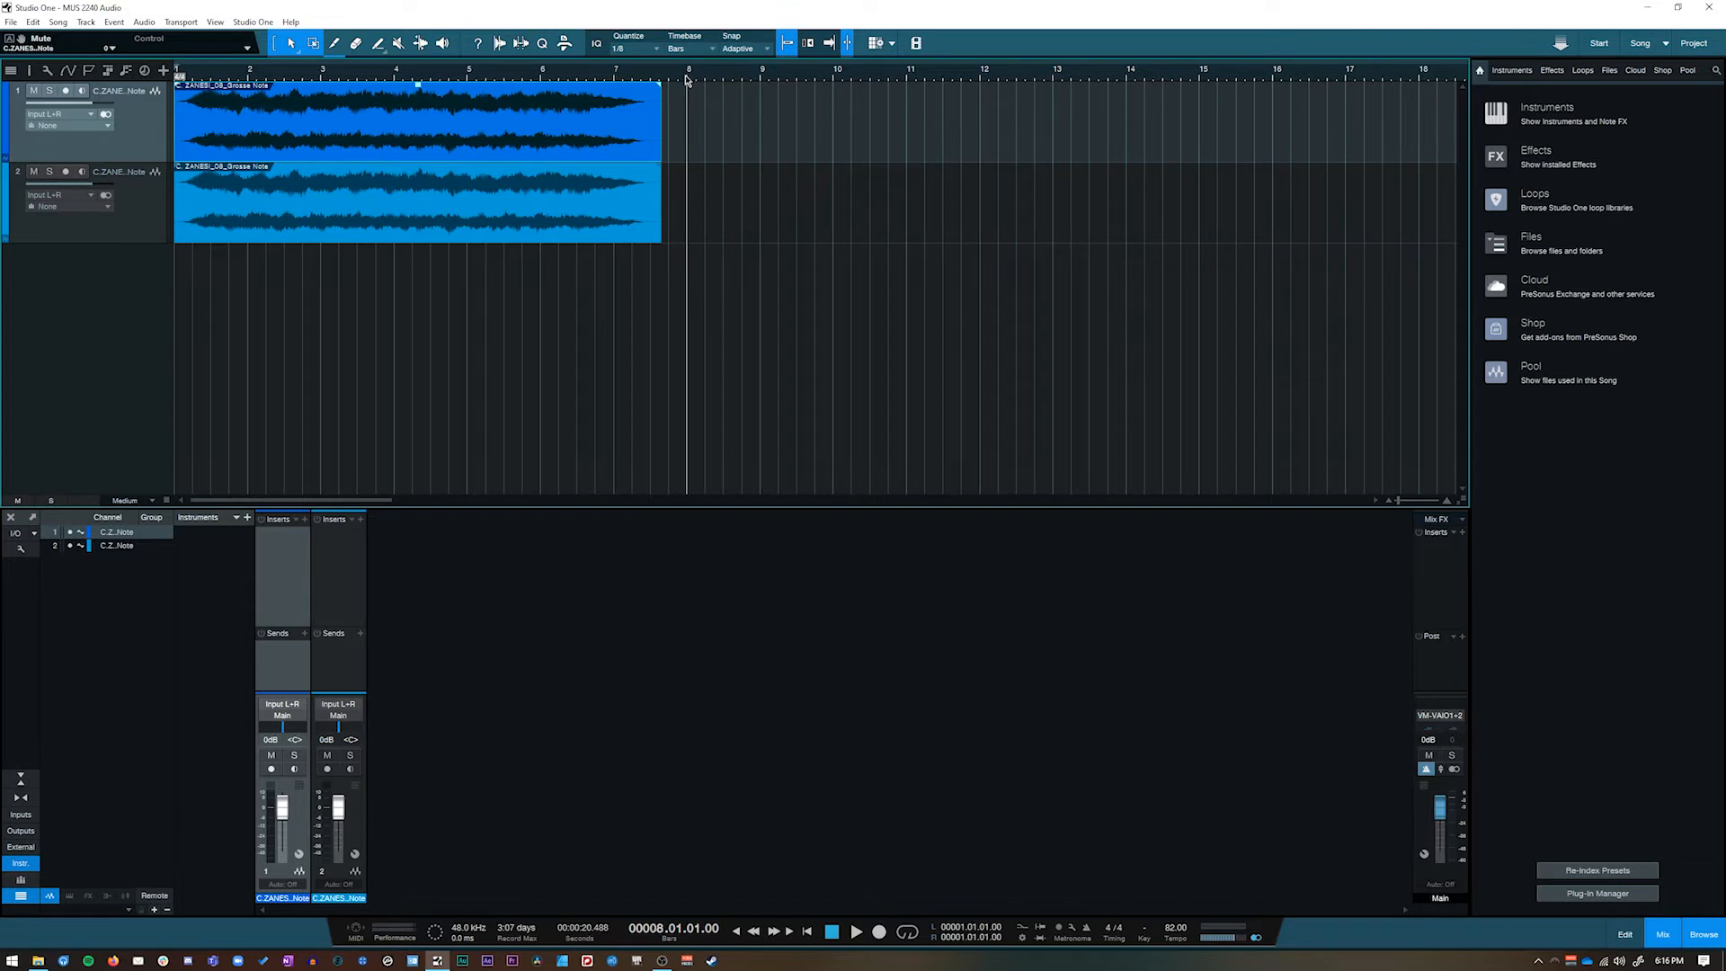
click(32, 22)
click(113, 137)
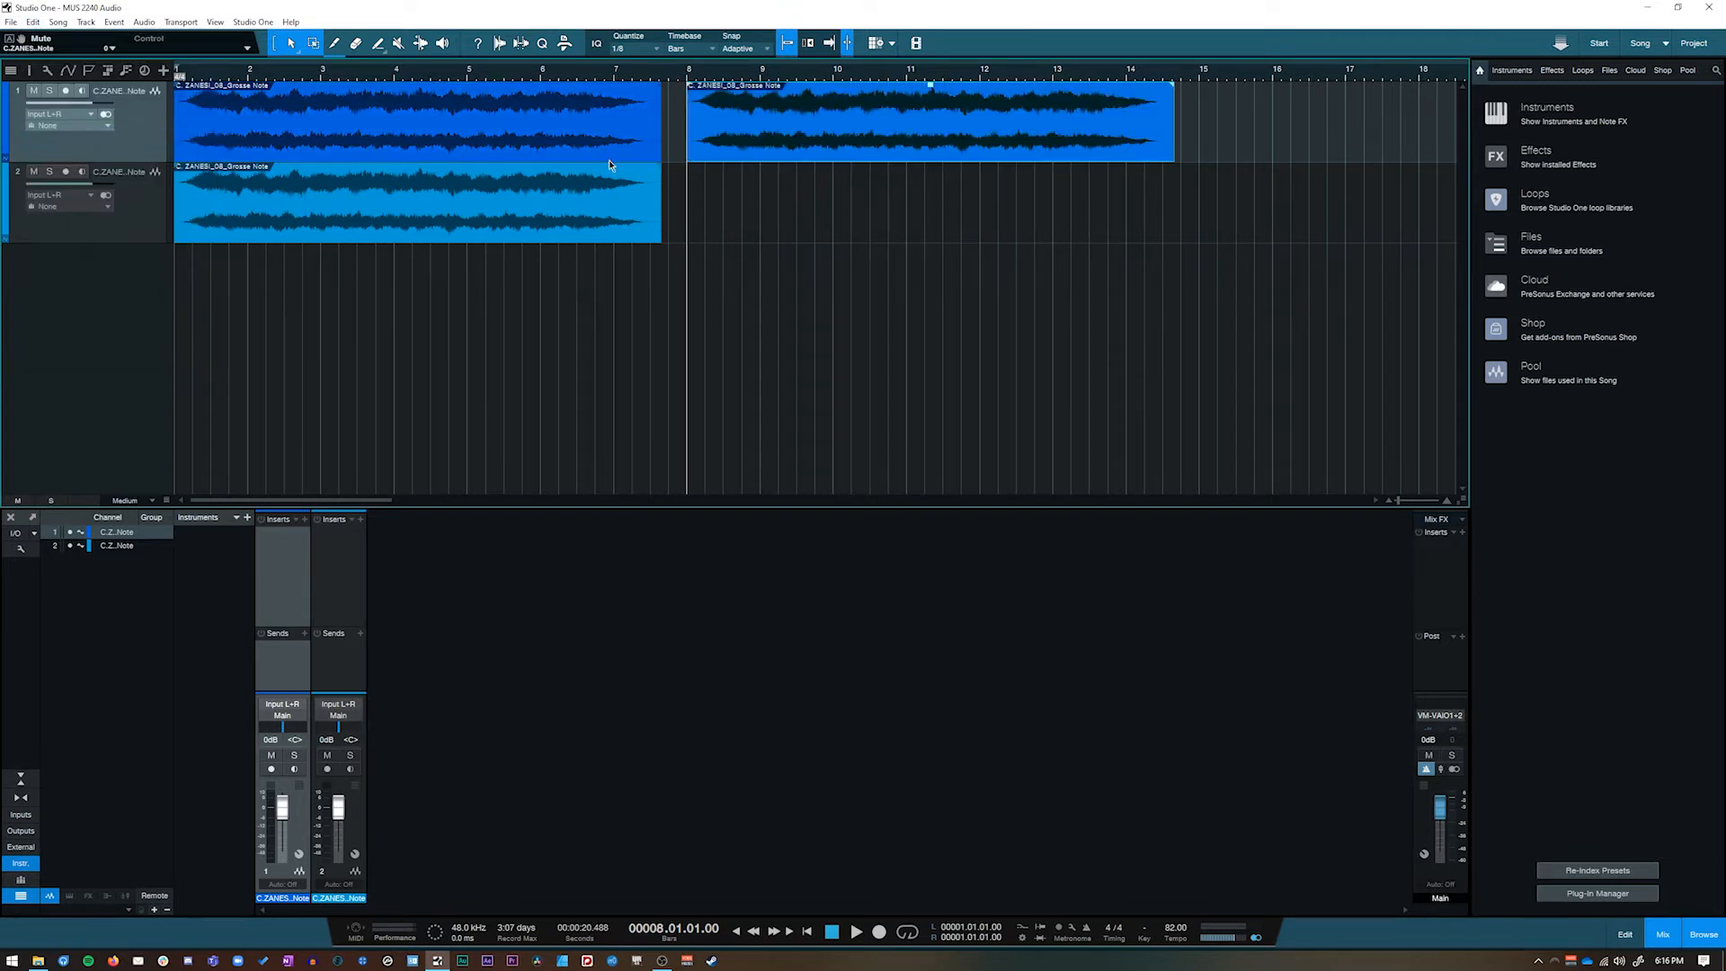
key(ctrl+z)
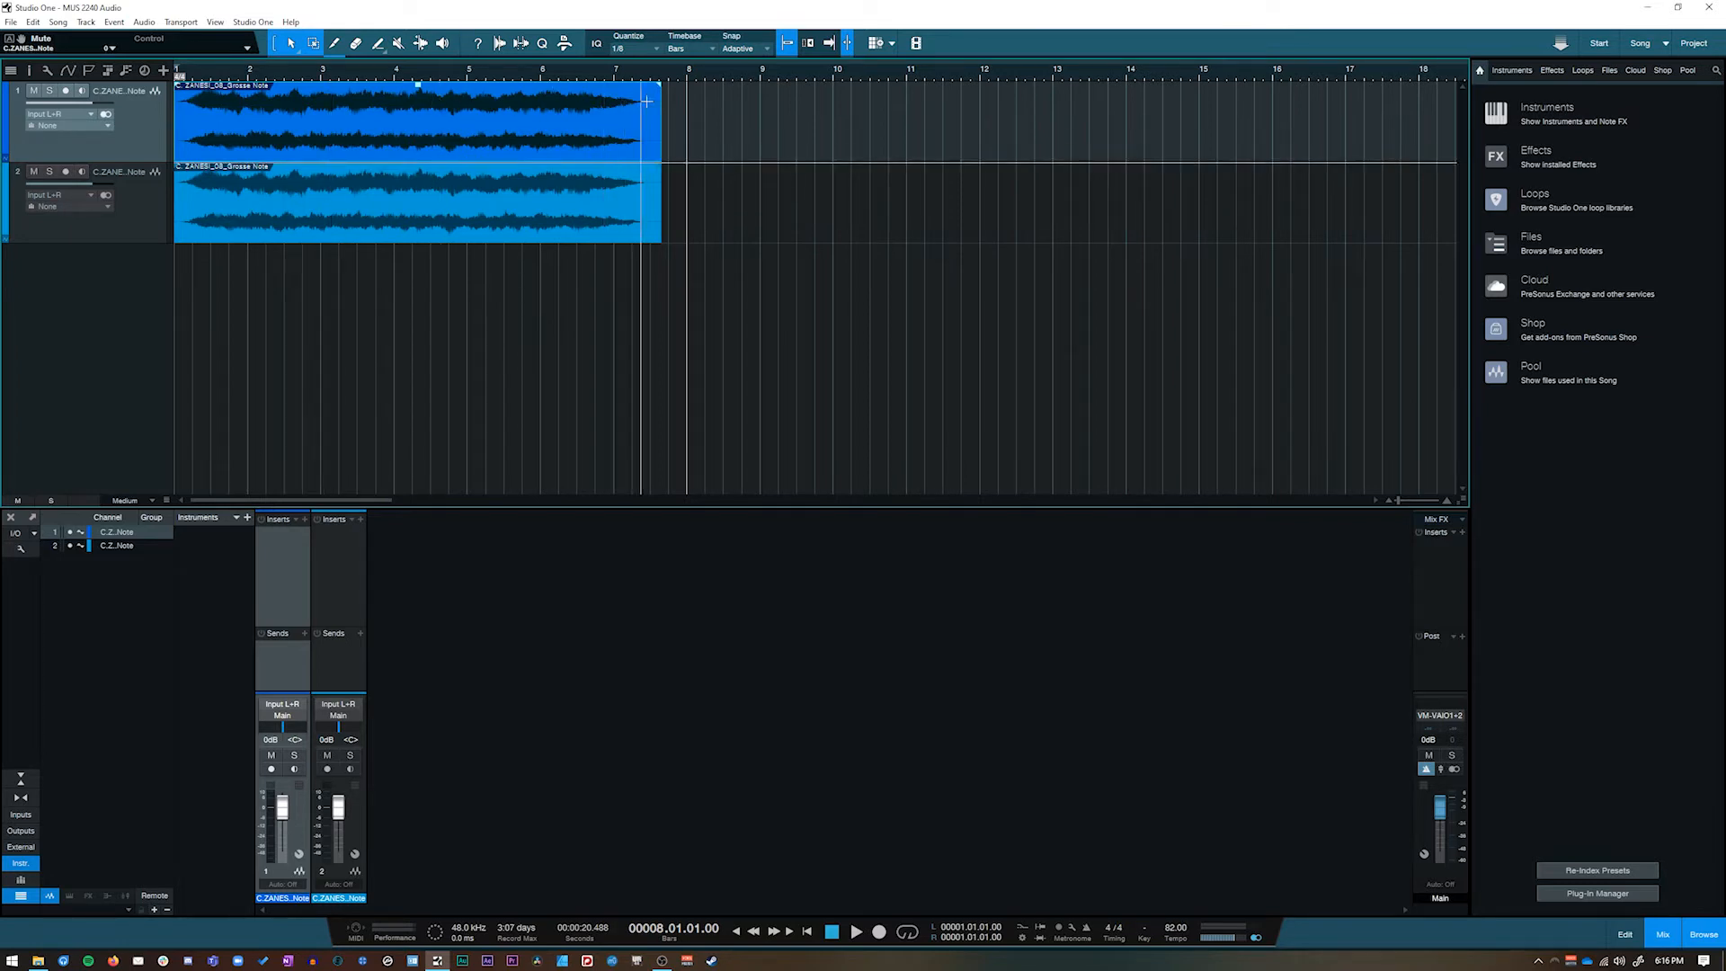
Paste the copied clip at bar 9 on the first track and at position 10.4.3 on the second track
click(761, 79)
key(ctrl+v)
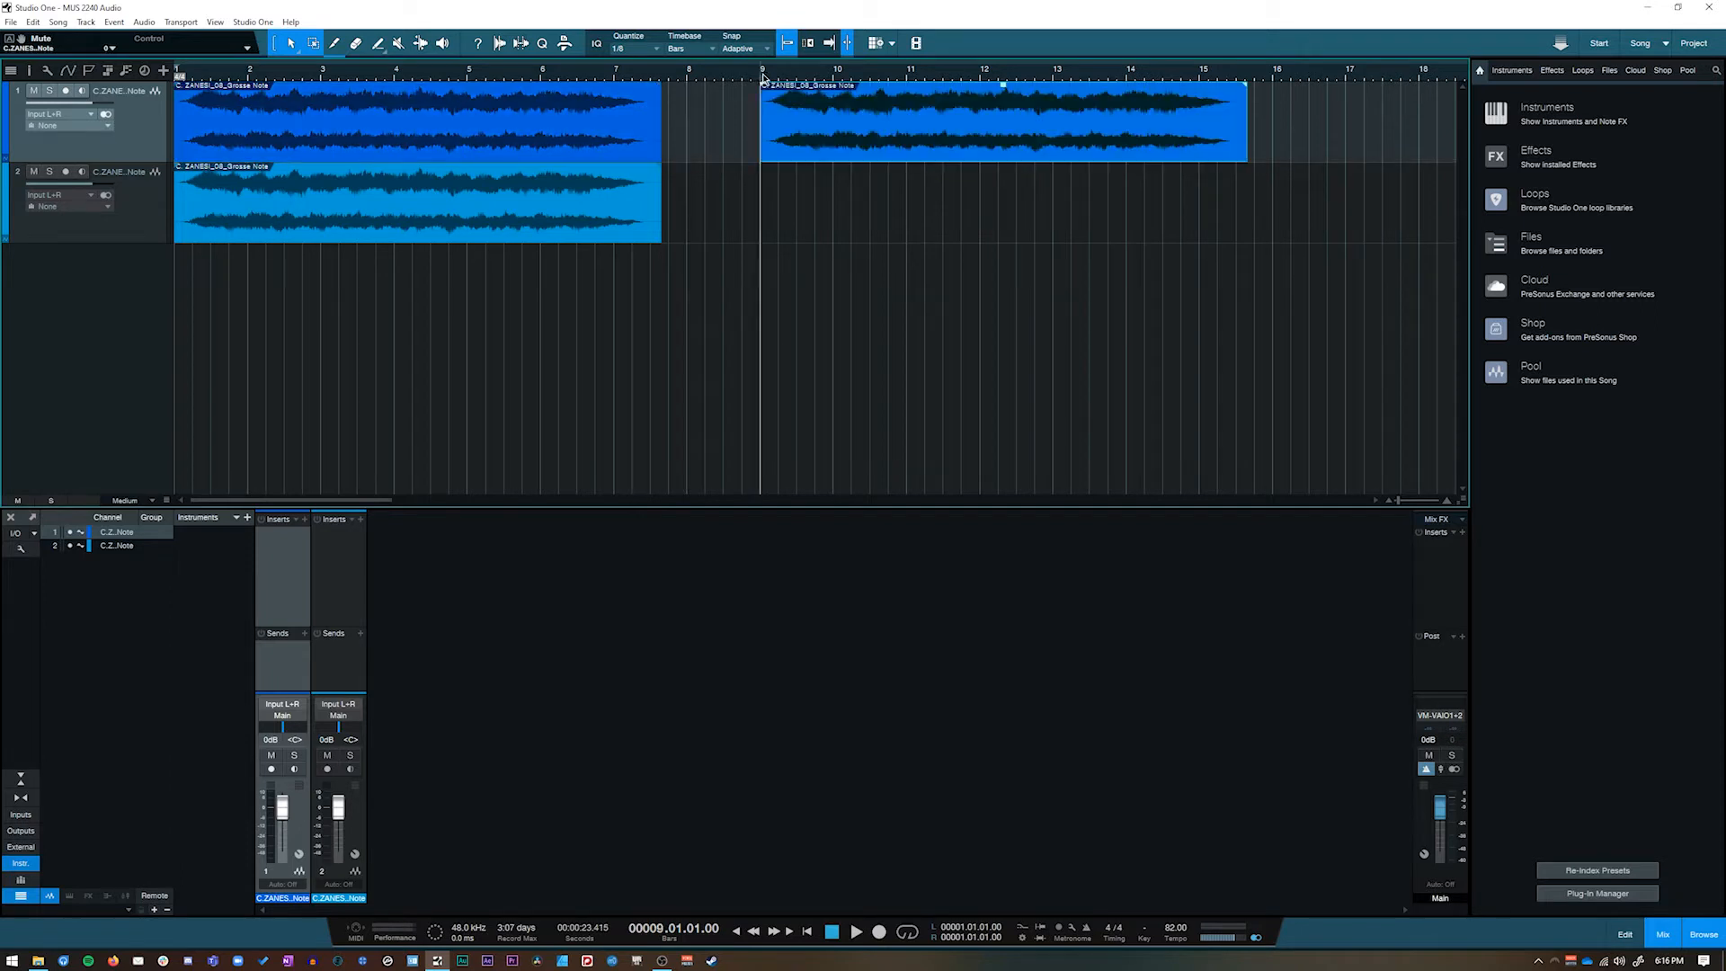
click(128, 229)
click(153, 144)
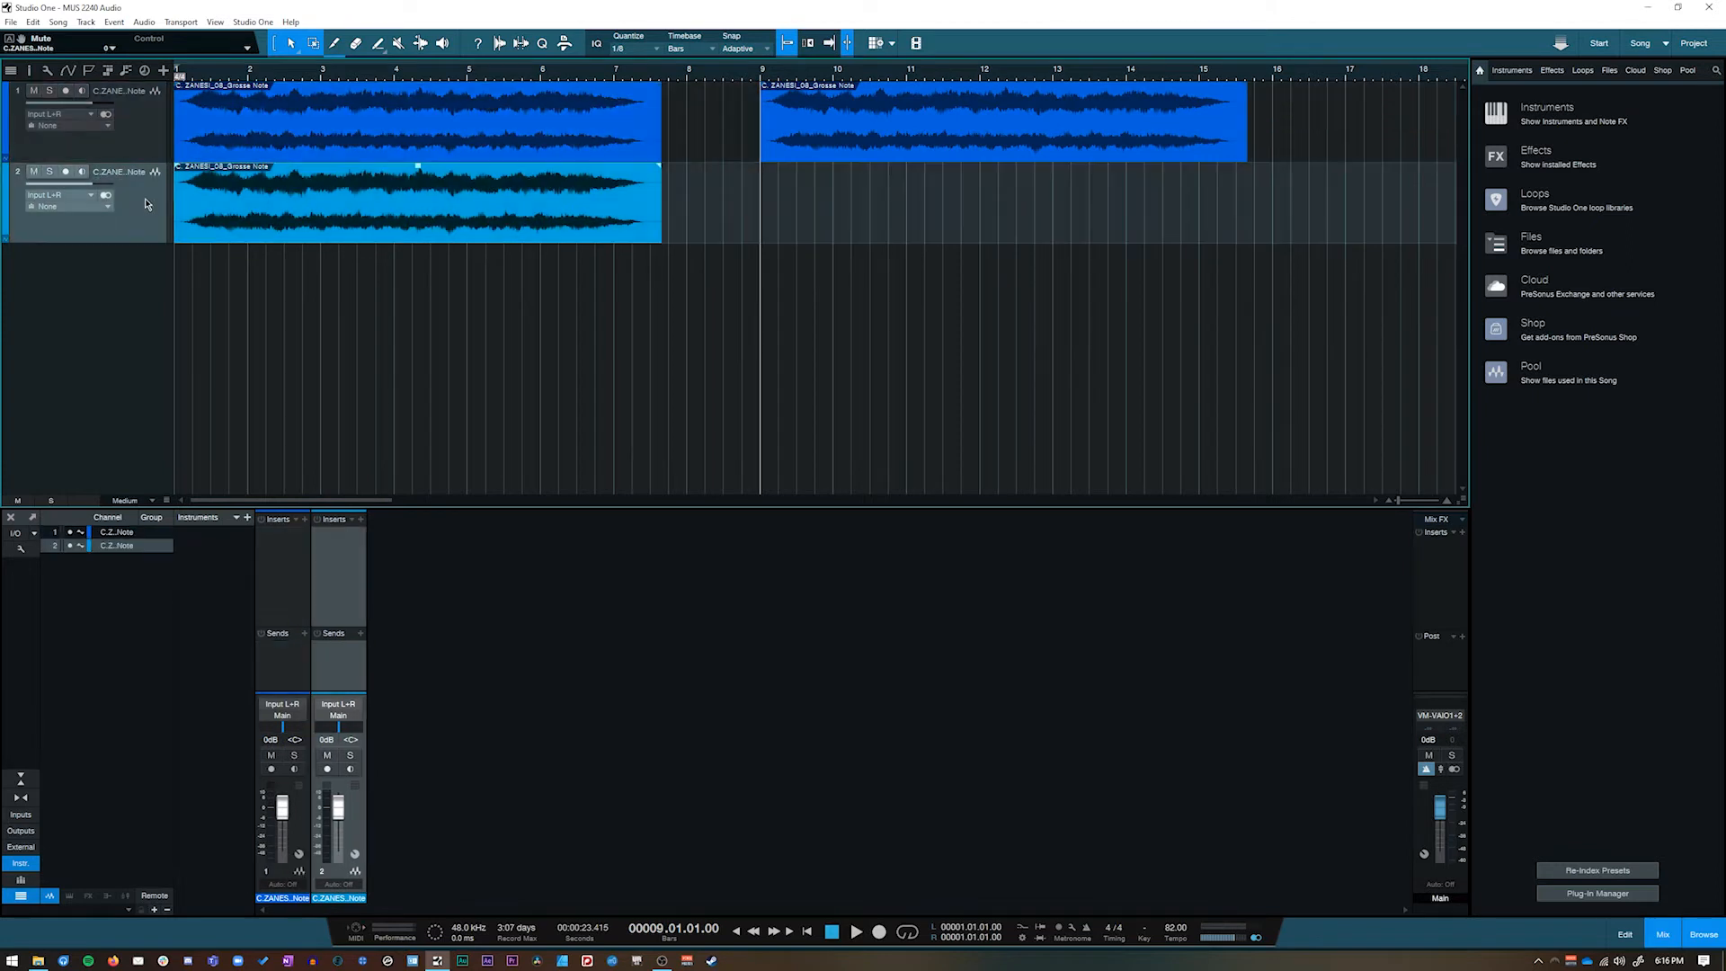
click(140, 214)
click(904, 79)
key(ctrl+v)
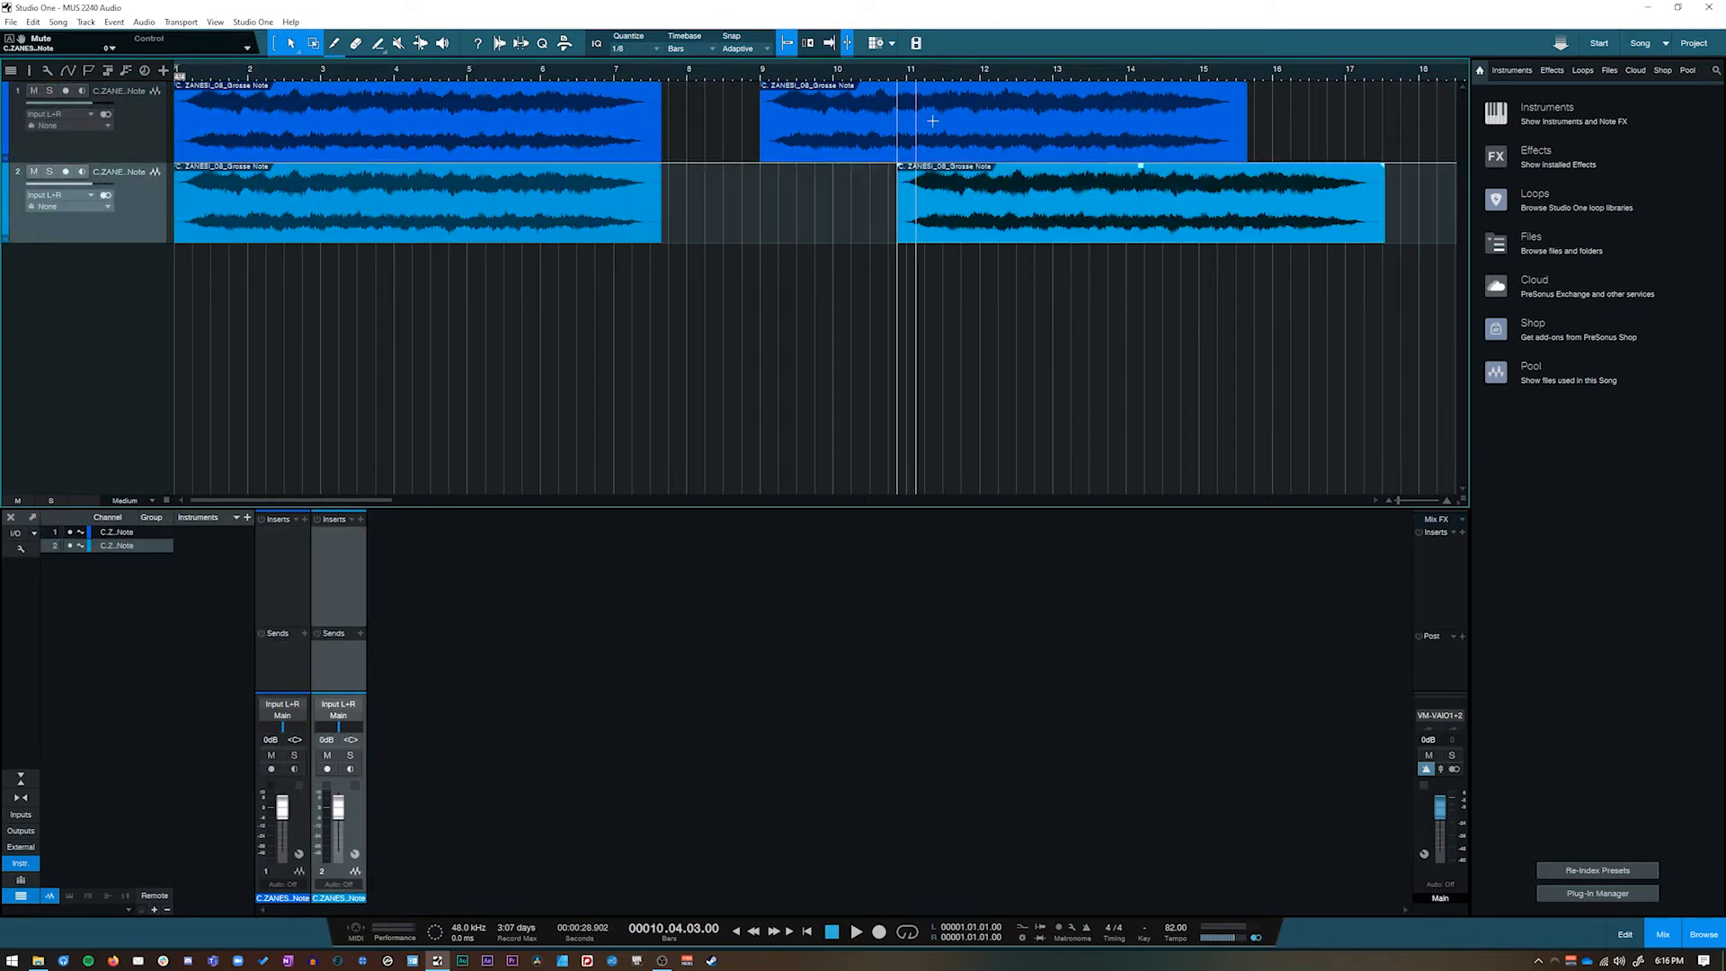
Undo both pasted clips and the copied second track, leaving only the original clip
key(ctrl+z)
key(ctrl+z)
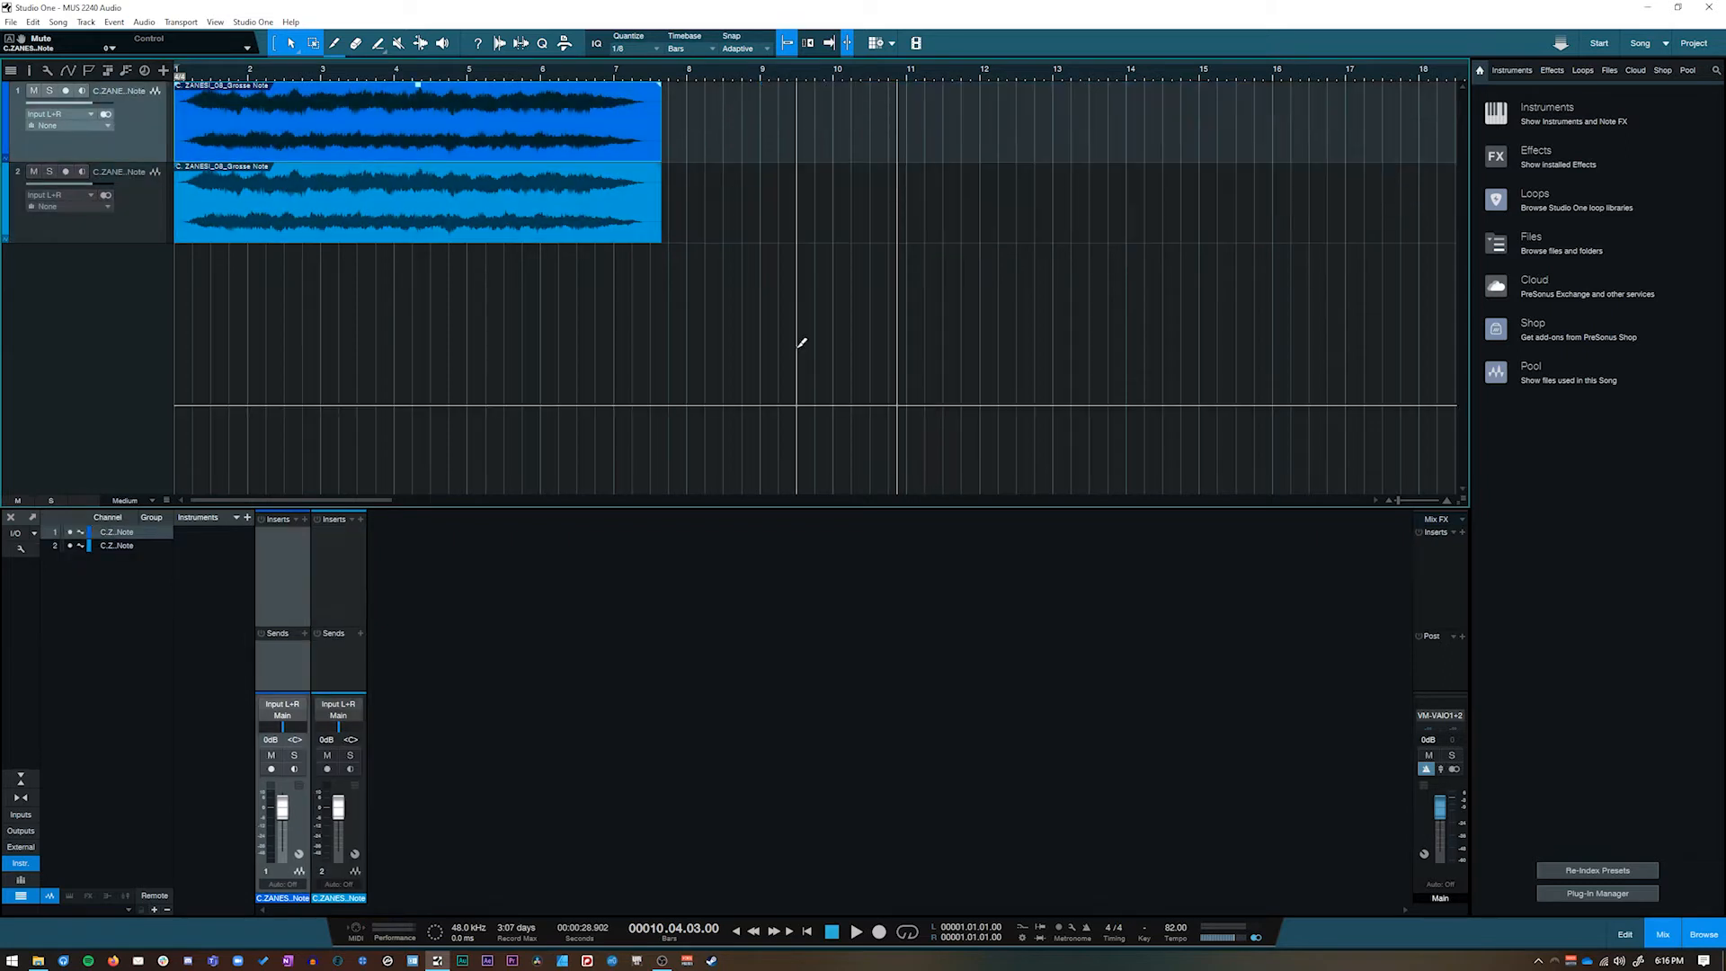
key(ctrl+z)
key(ctrl+z)
key(ctrl+z)
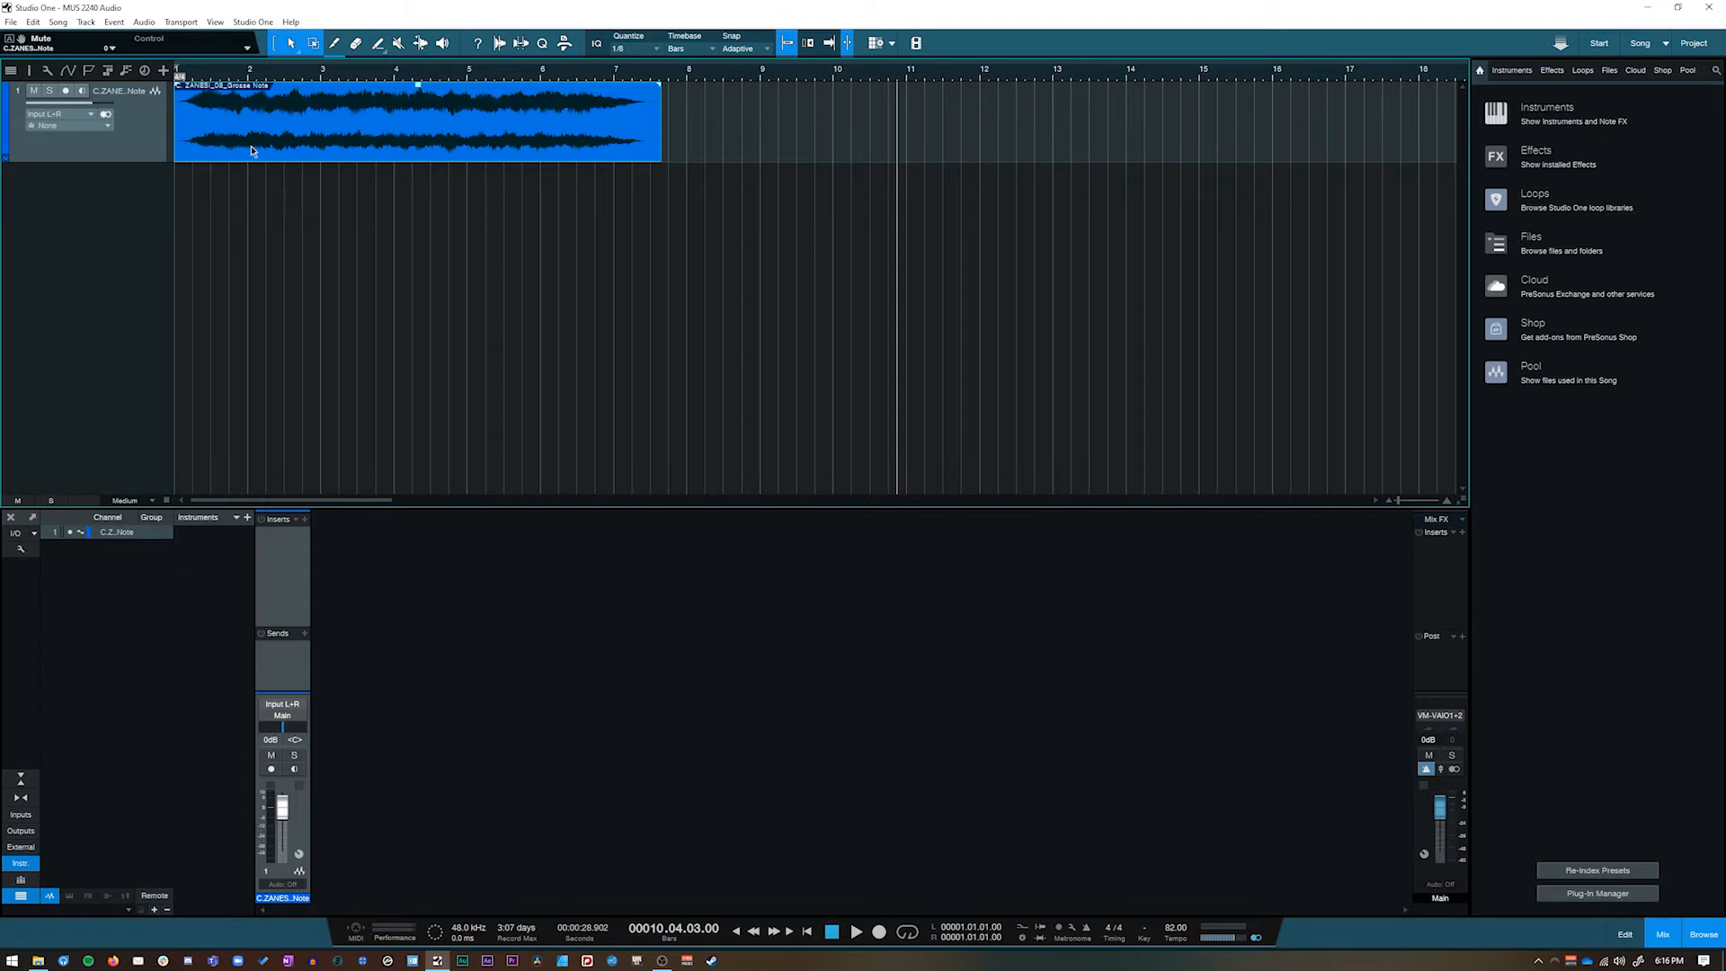
Copy the clip onto a new second track and align the copy with the start of the song
drag(248, 132, 423, 216)
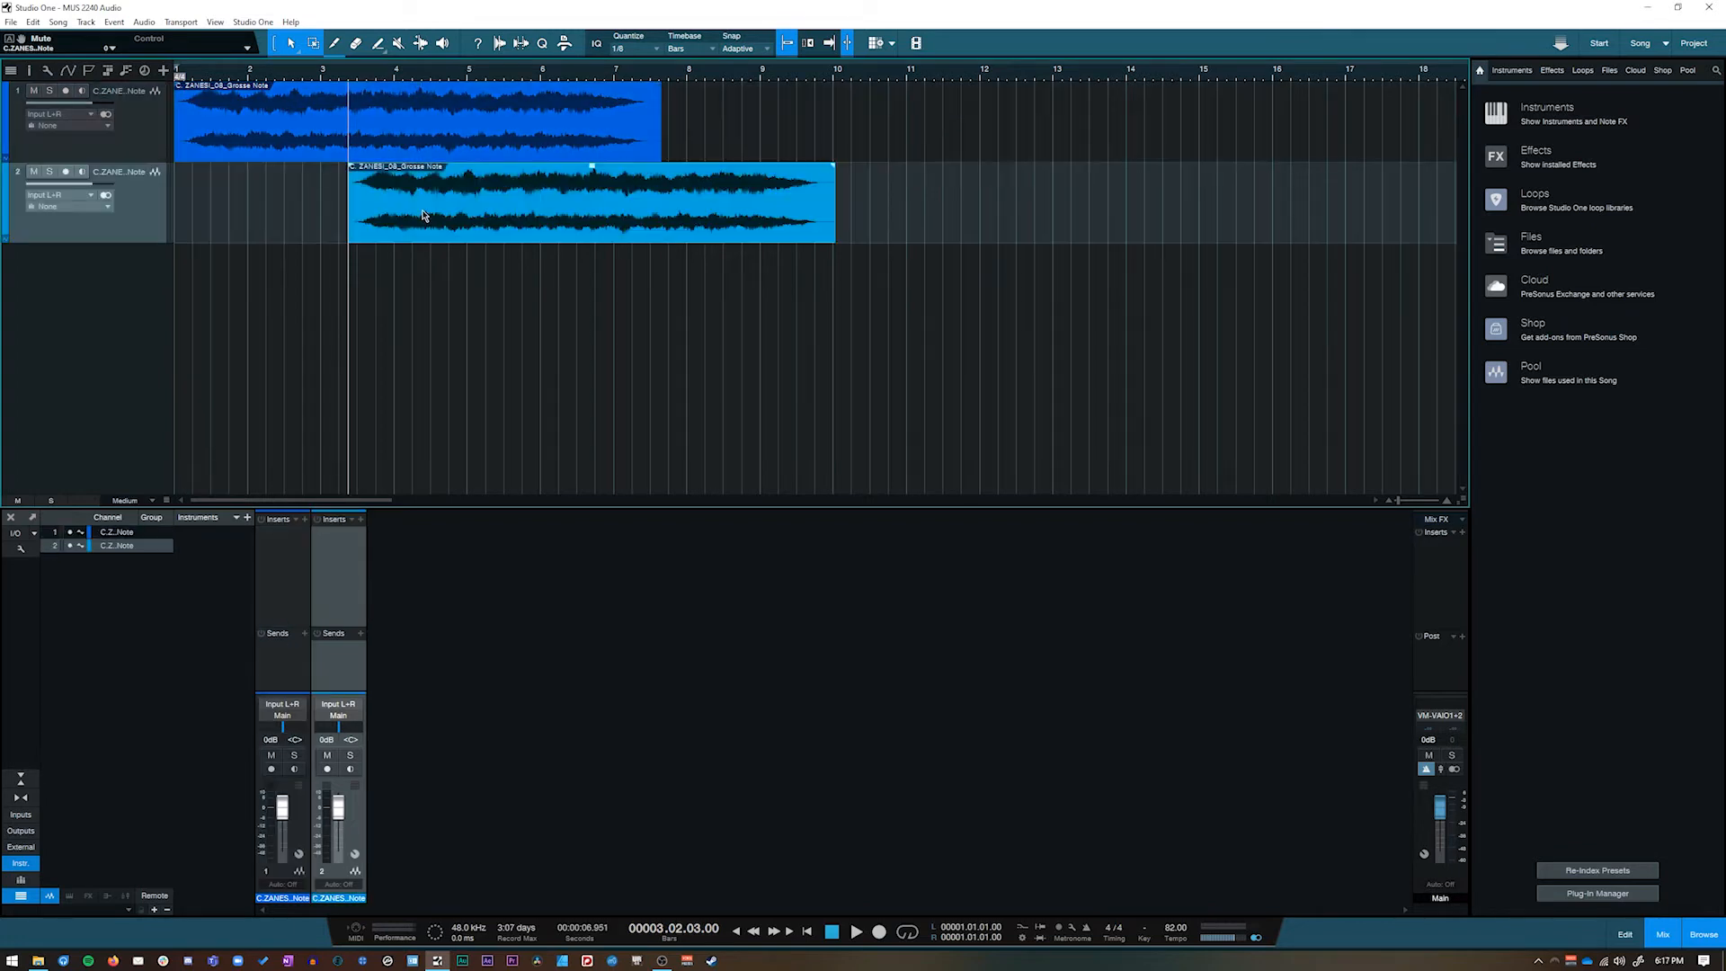
drag(434, 214, 258, 224)
Select the two tracks and their mixer channels alternately to examine how each track matches its channel strip
click(144, 222)
click(145, 136)
click(165, 225)
click(284, 605)
click(334, 612)
click(280, 608)
click(347, 610)
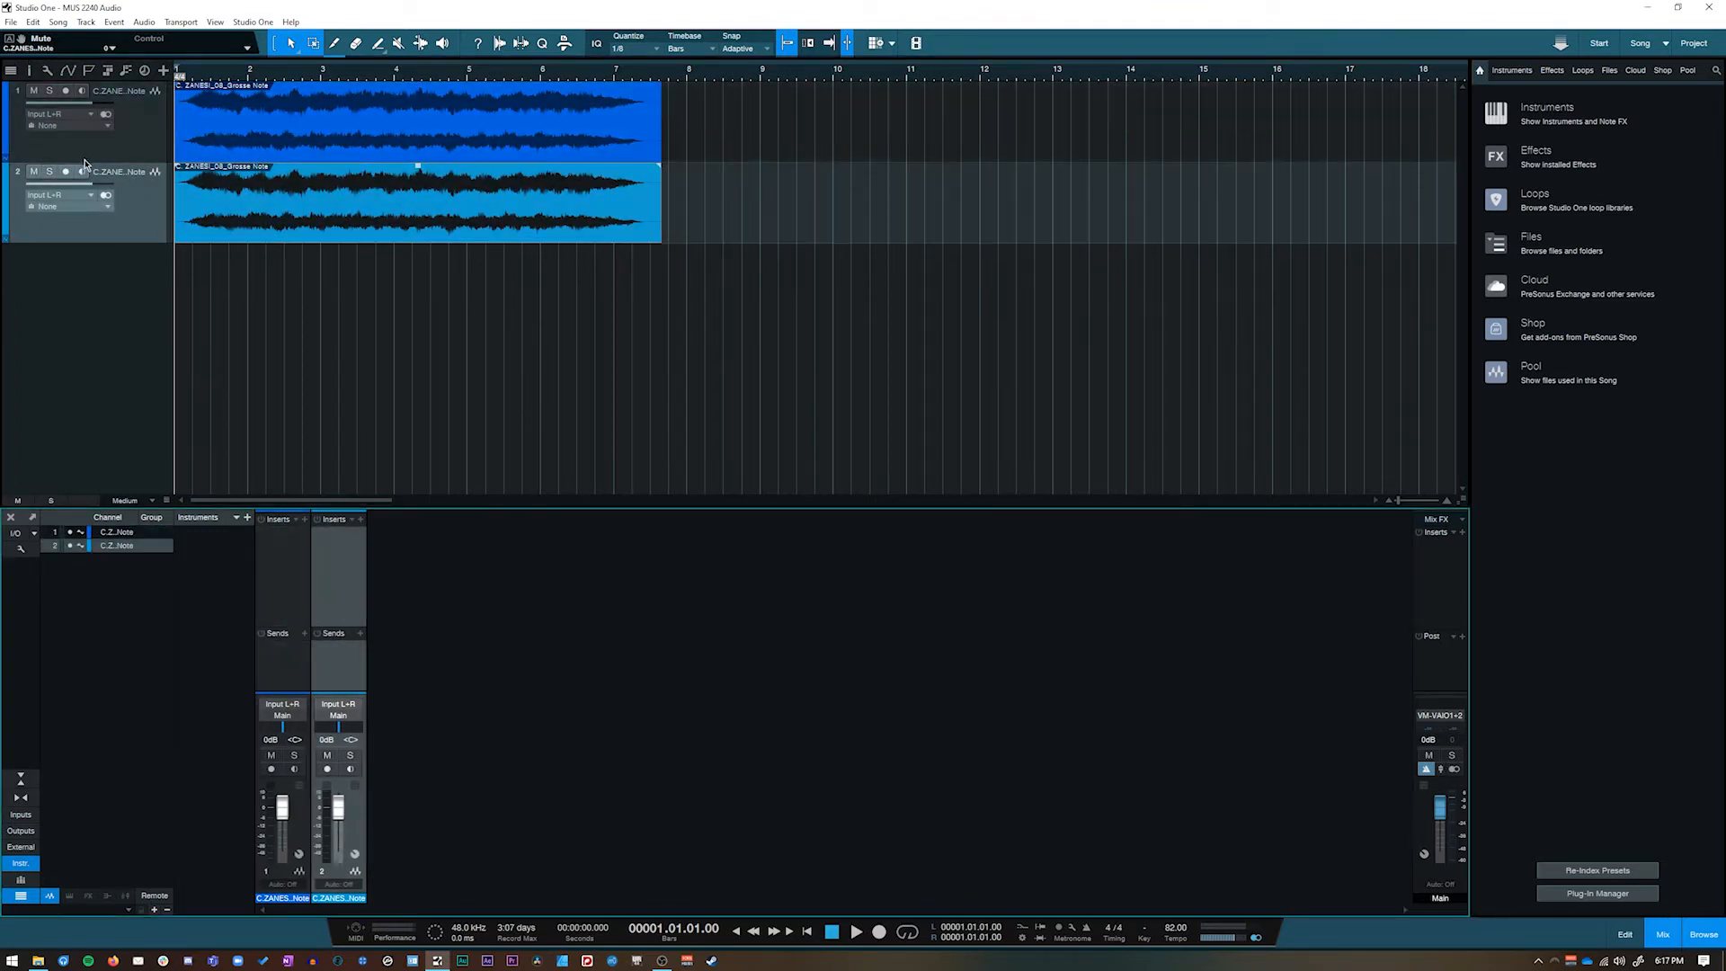
Play both tracks together briefly from the start, stop, and reset the Main channel's clip indicator
key(space)
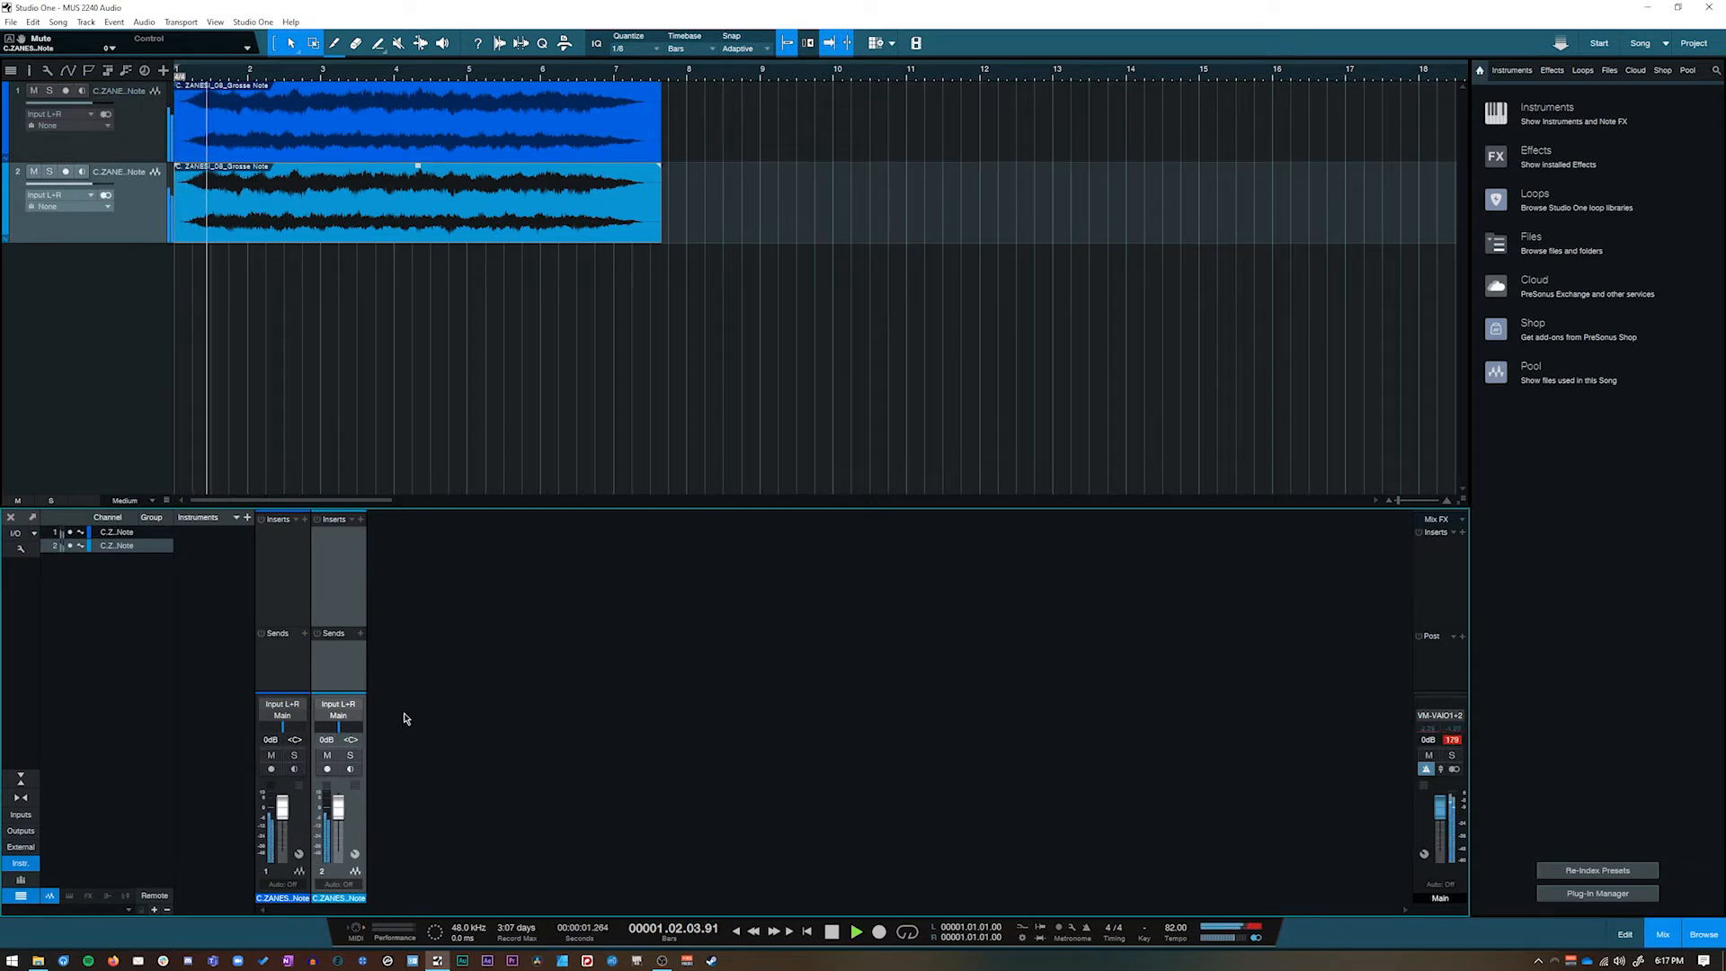
key(space)
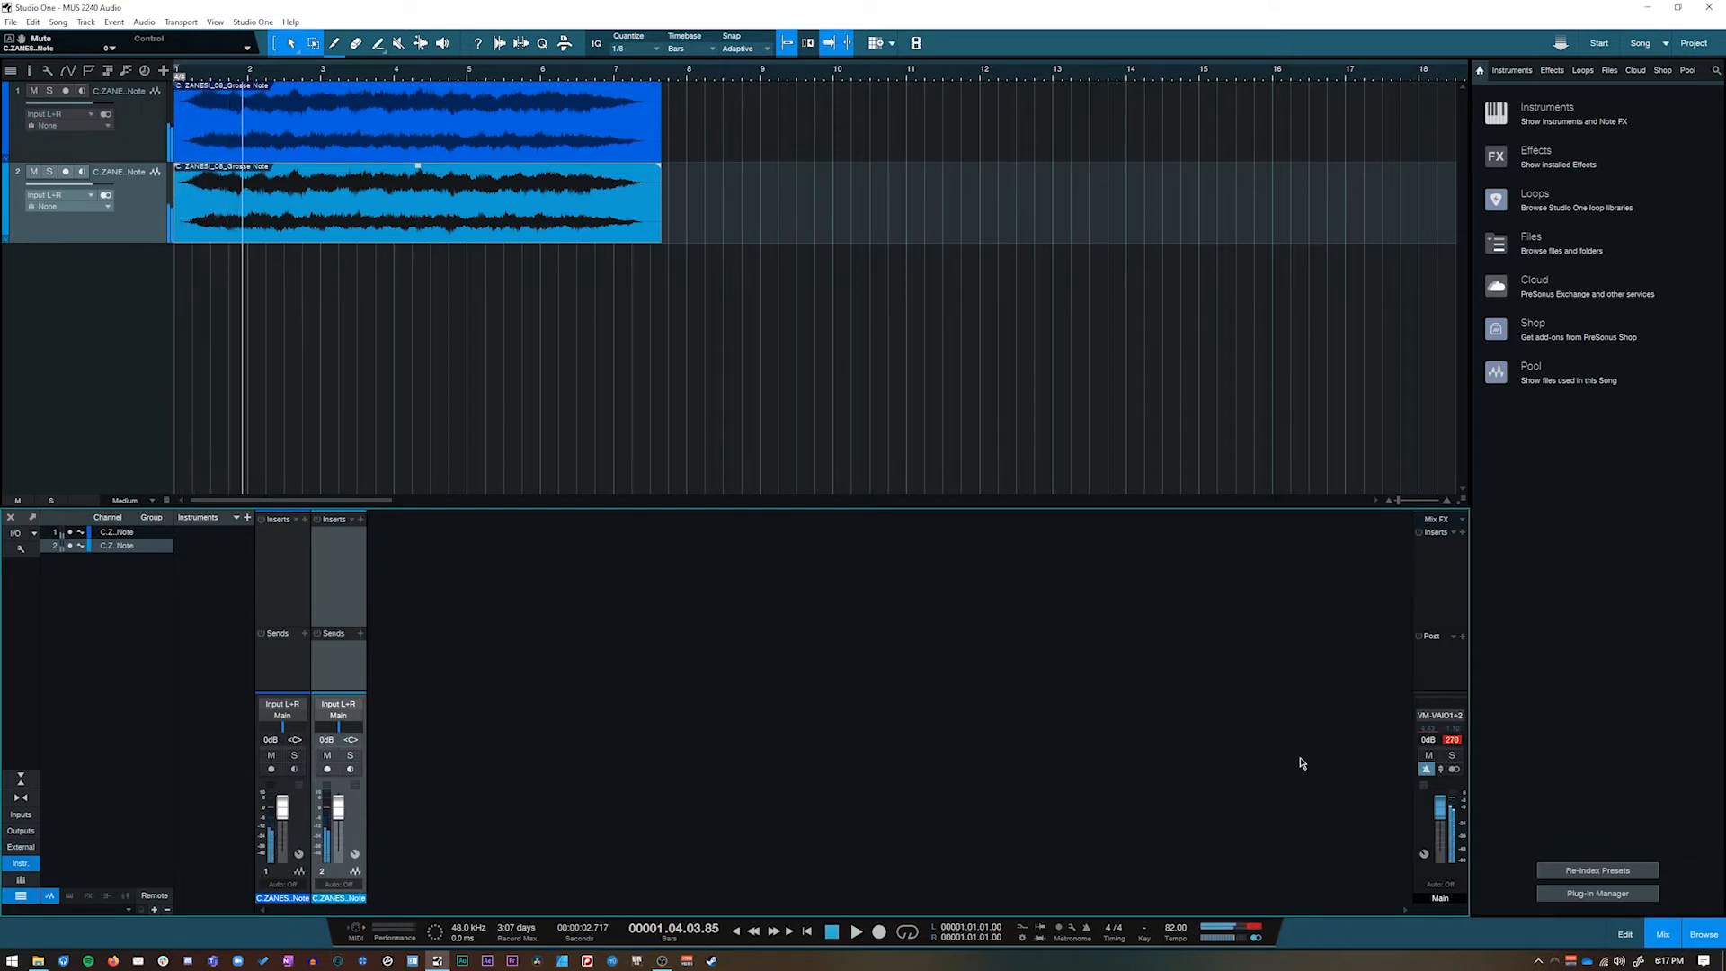
click(1453, 740)
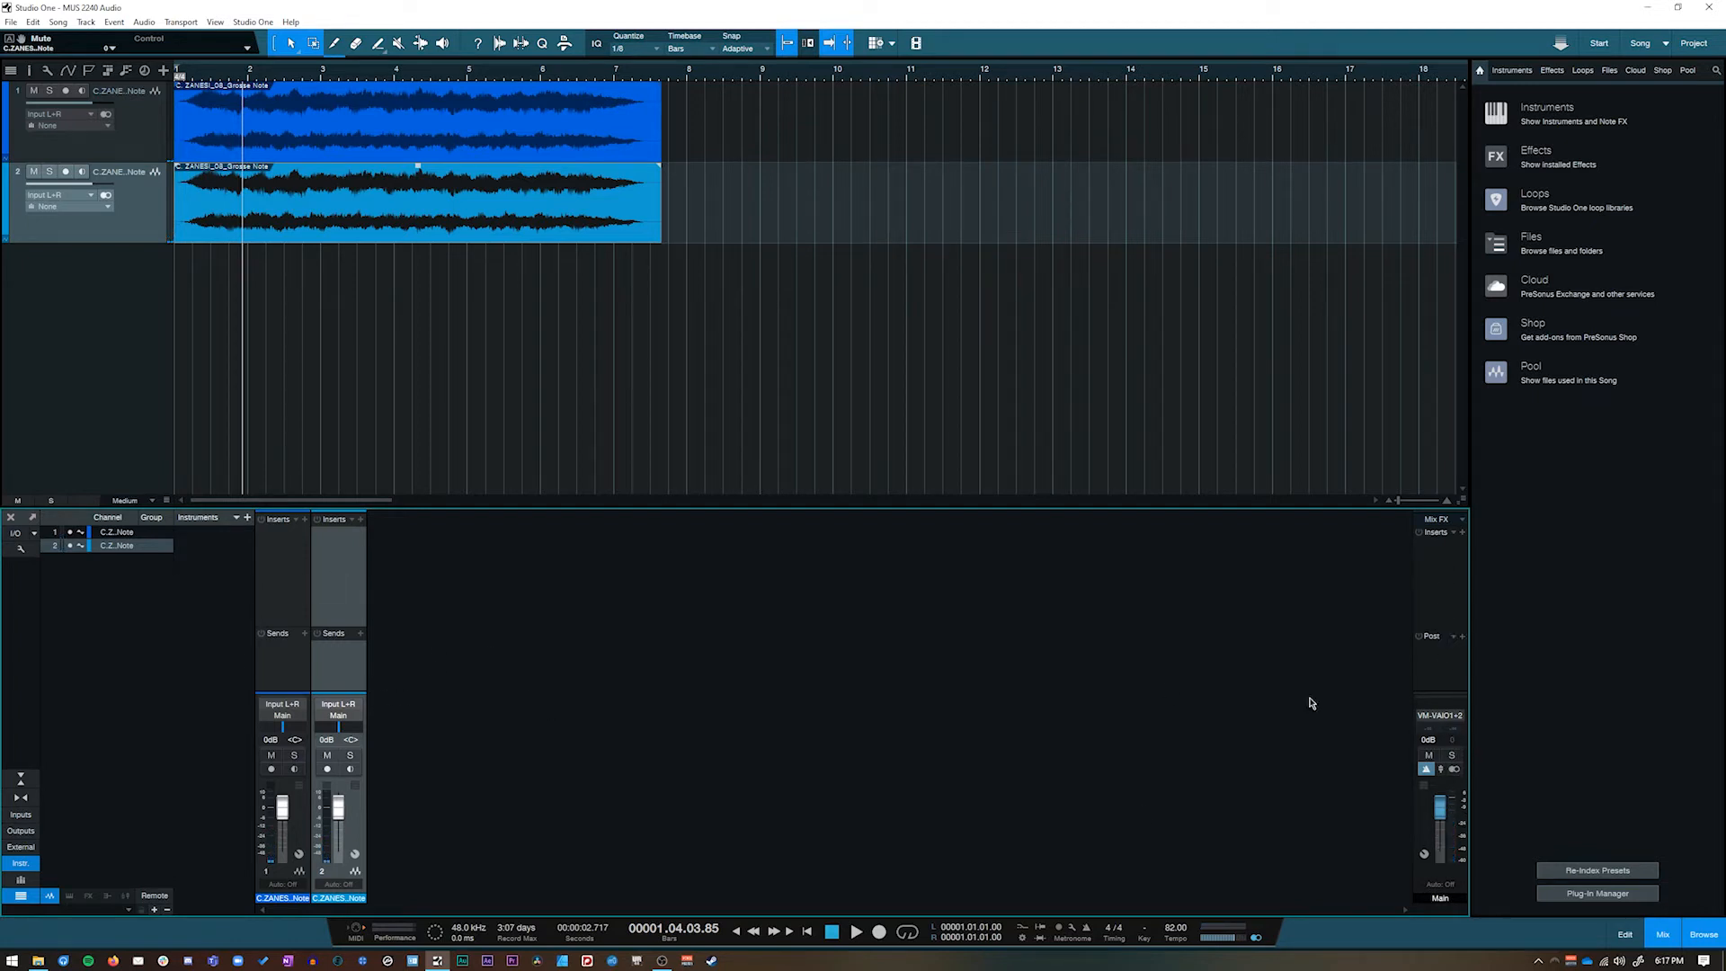
Select the two track headers alternately to compare the identical clips, ending on the second track
click(138, 222)
click(140, 127)
click(144, 214)
click(155, 115)
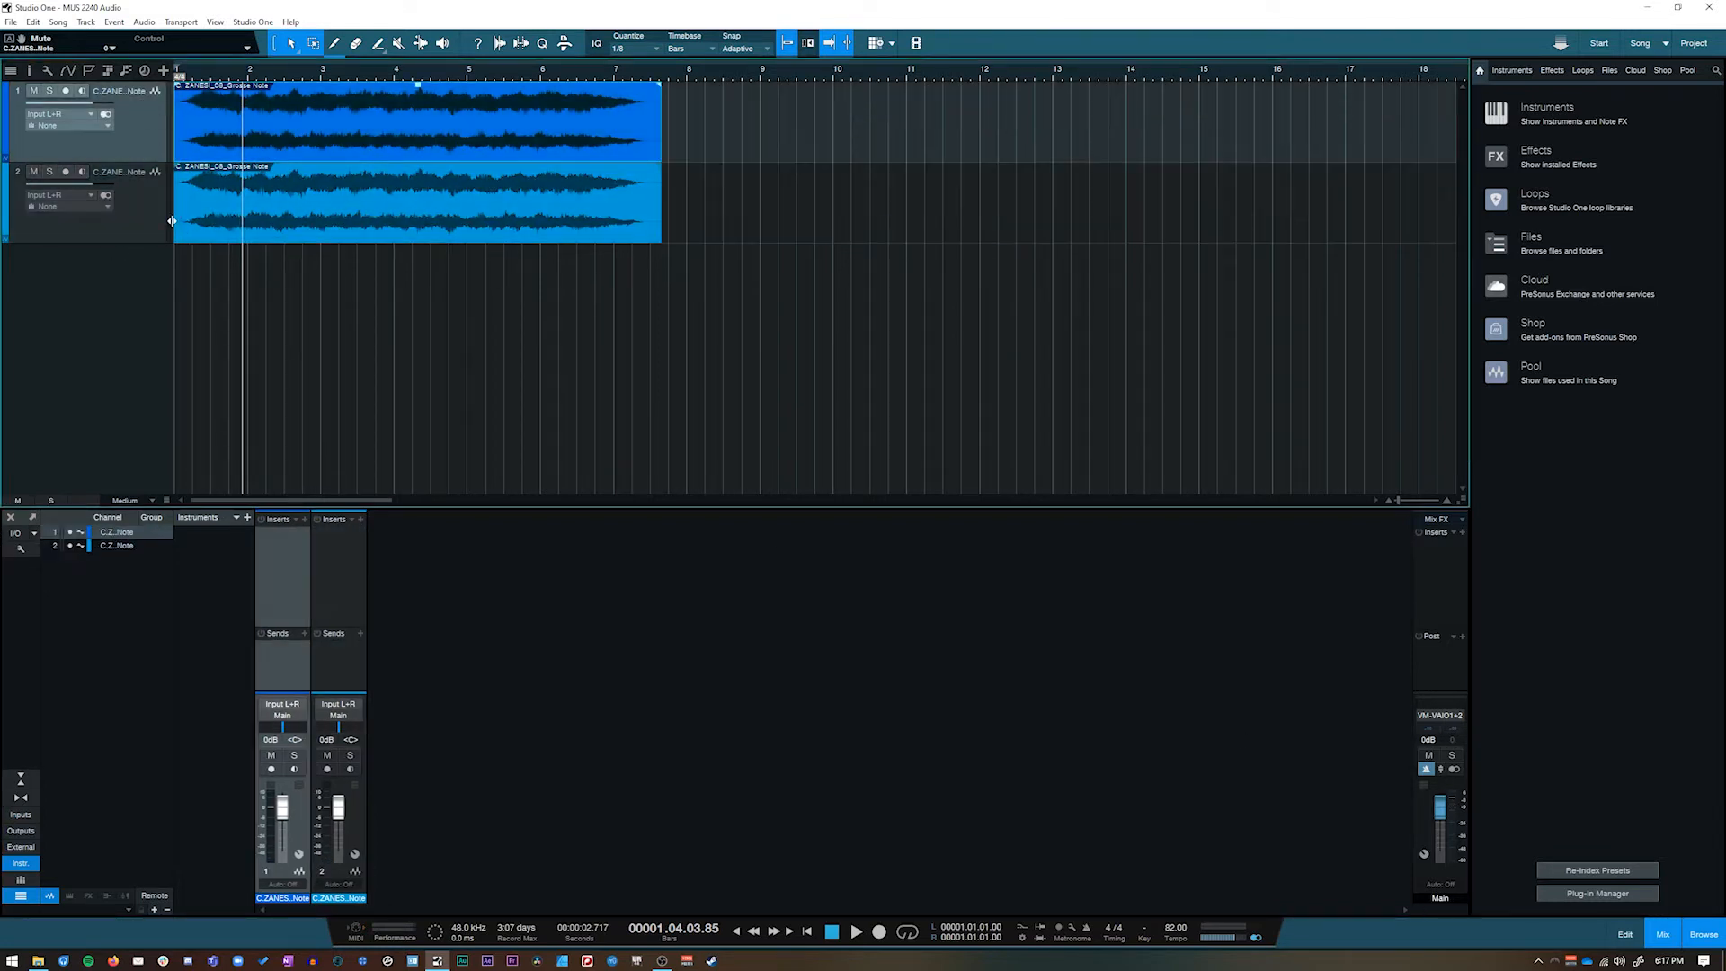
click(157, 224)
Shift the second track's clip forward in time by about half a beat and play both tracks from the start
drag(260, 225, 270, 227)
key(Home)
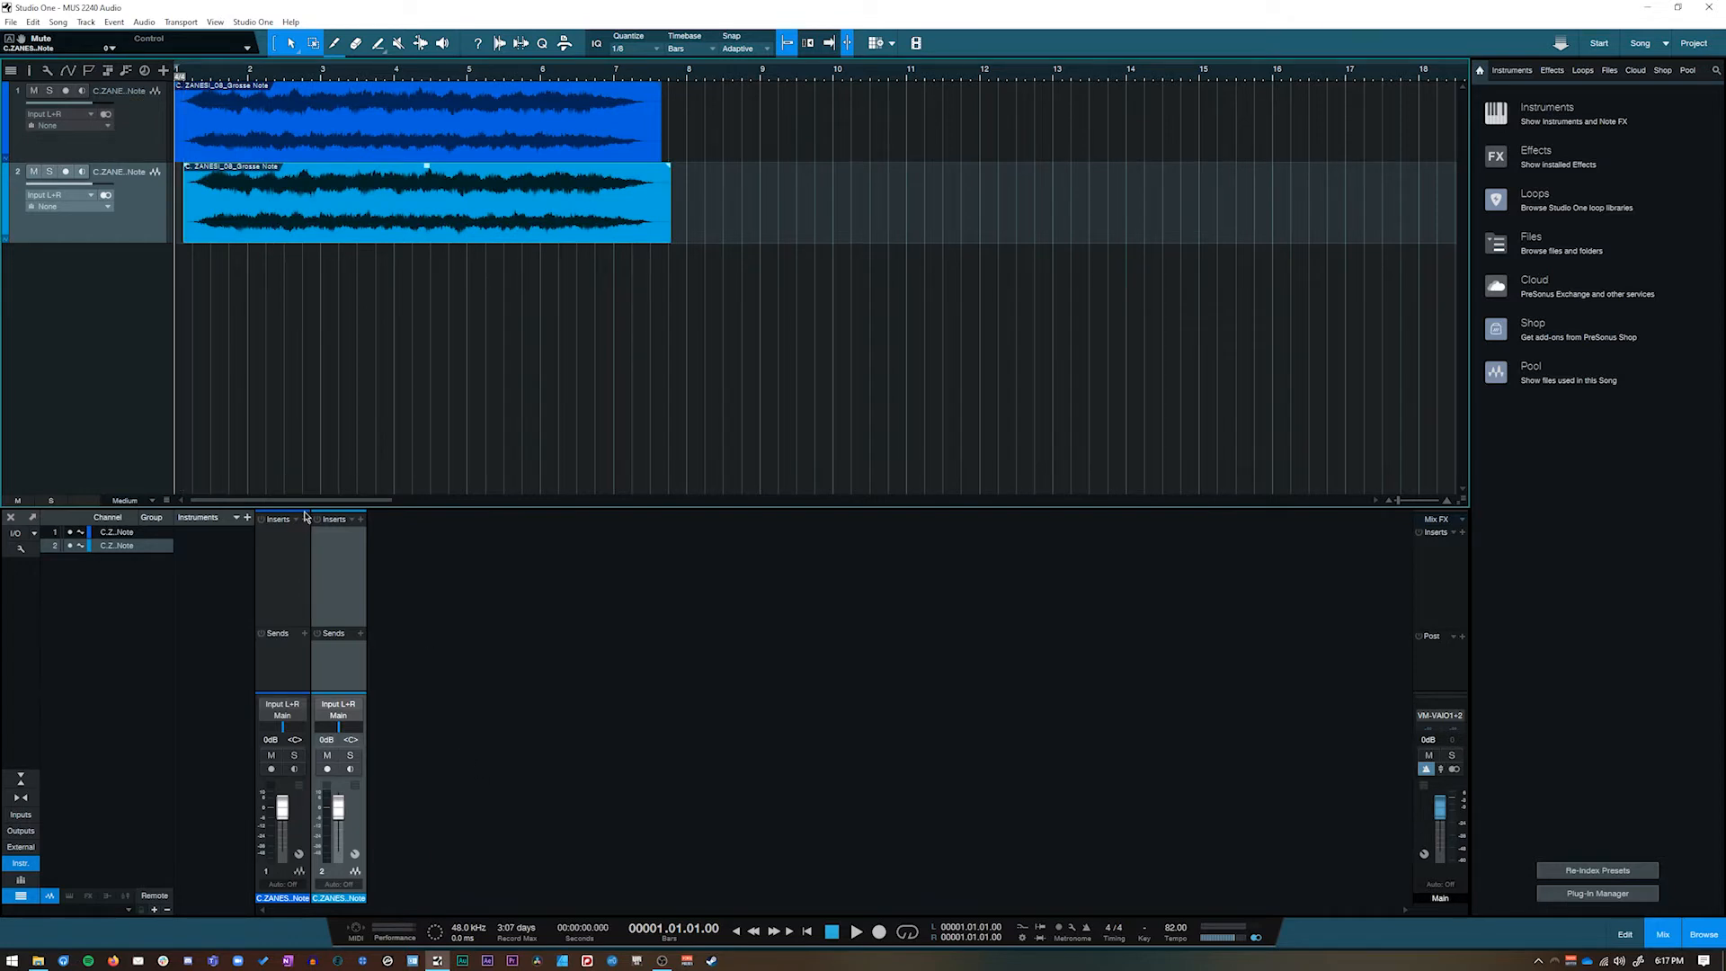
key(space)
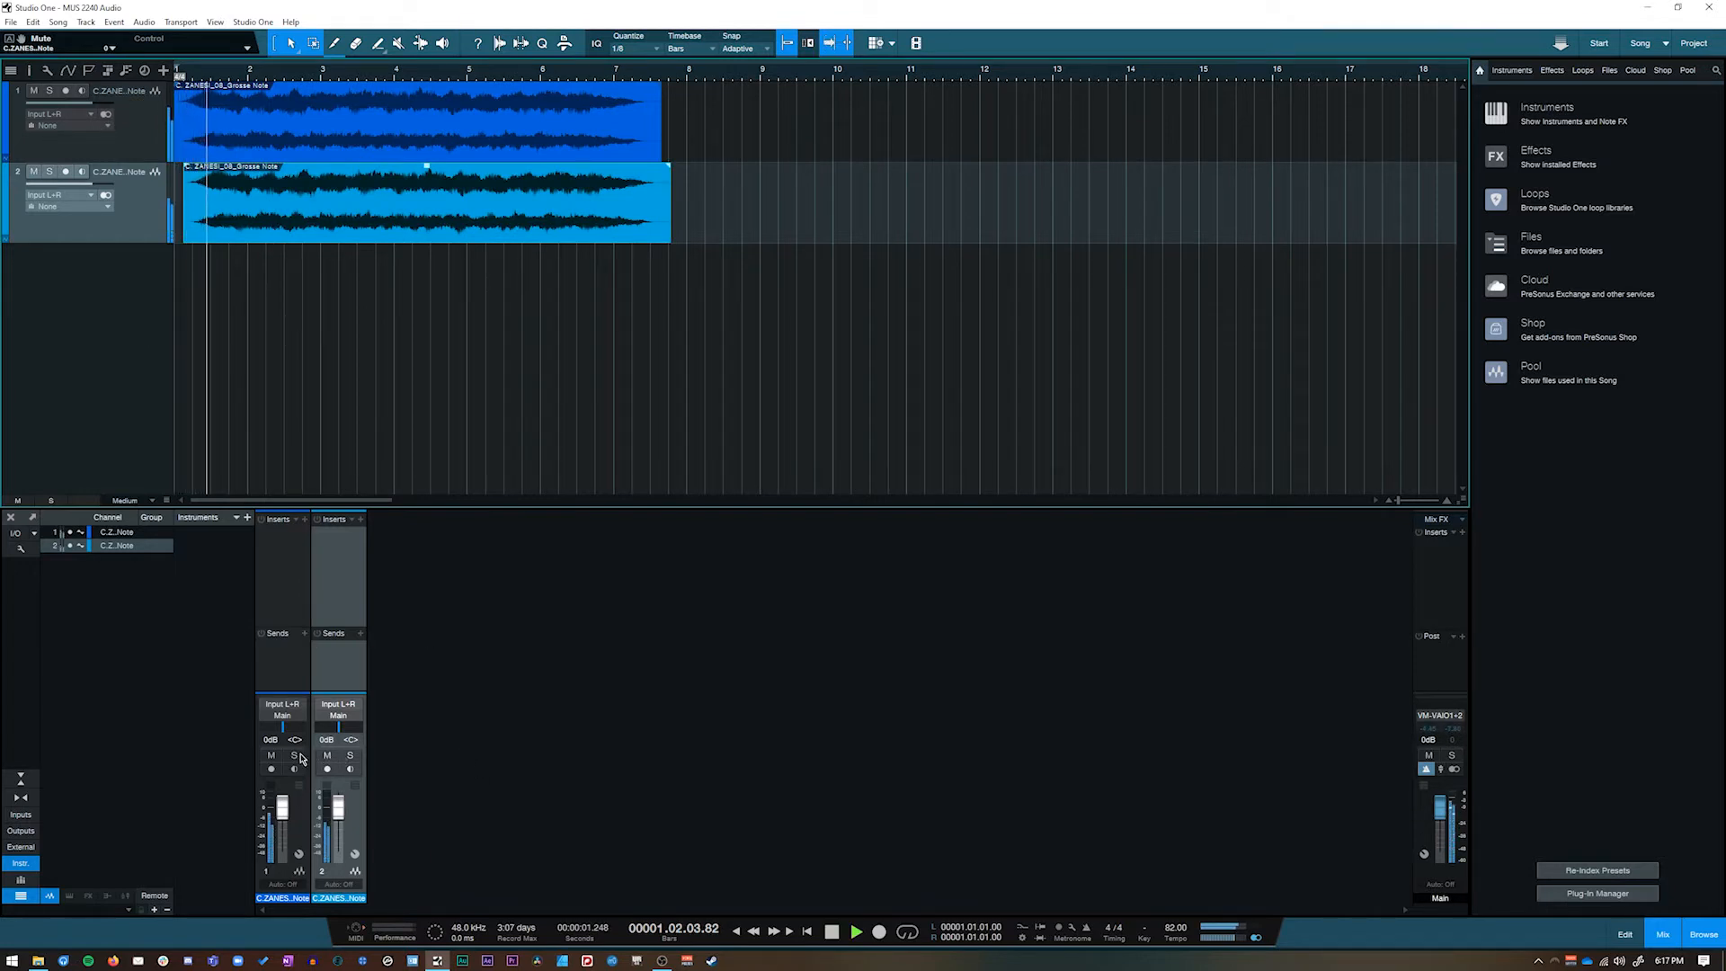
Try soloing and muting the two tracks in different combinations in the mixer, then clear all solos and mutes globally
click(299, 756)
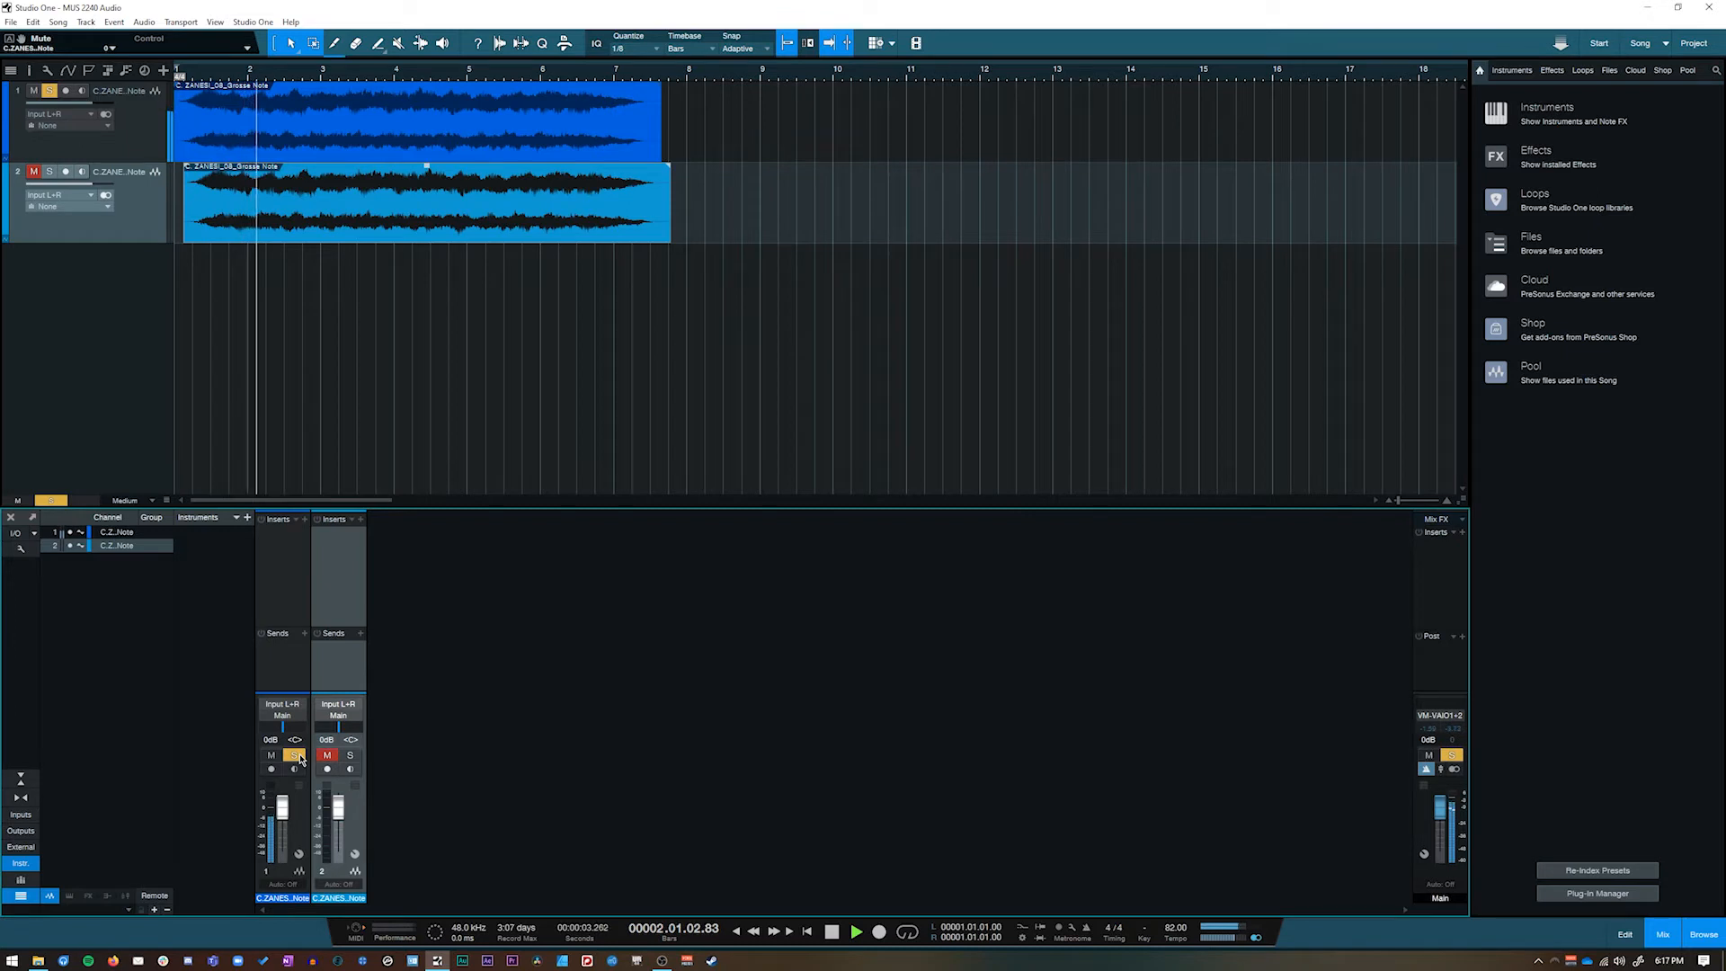
click(350, 756)
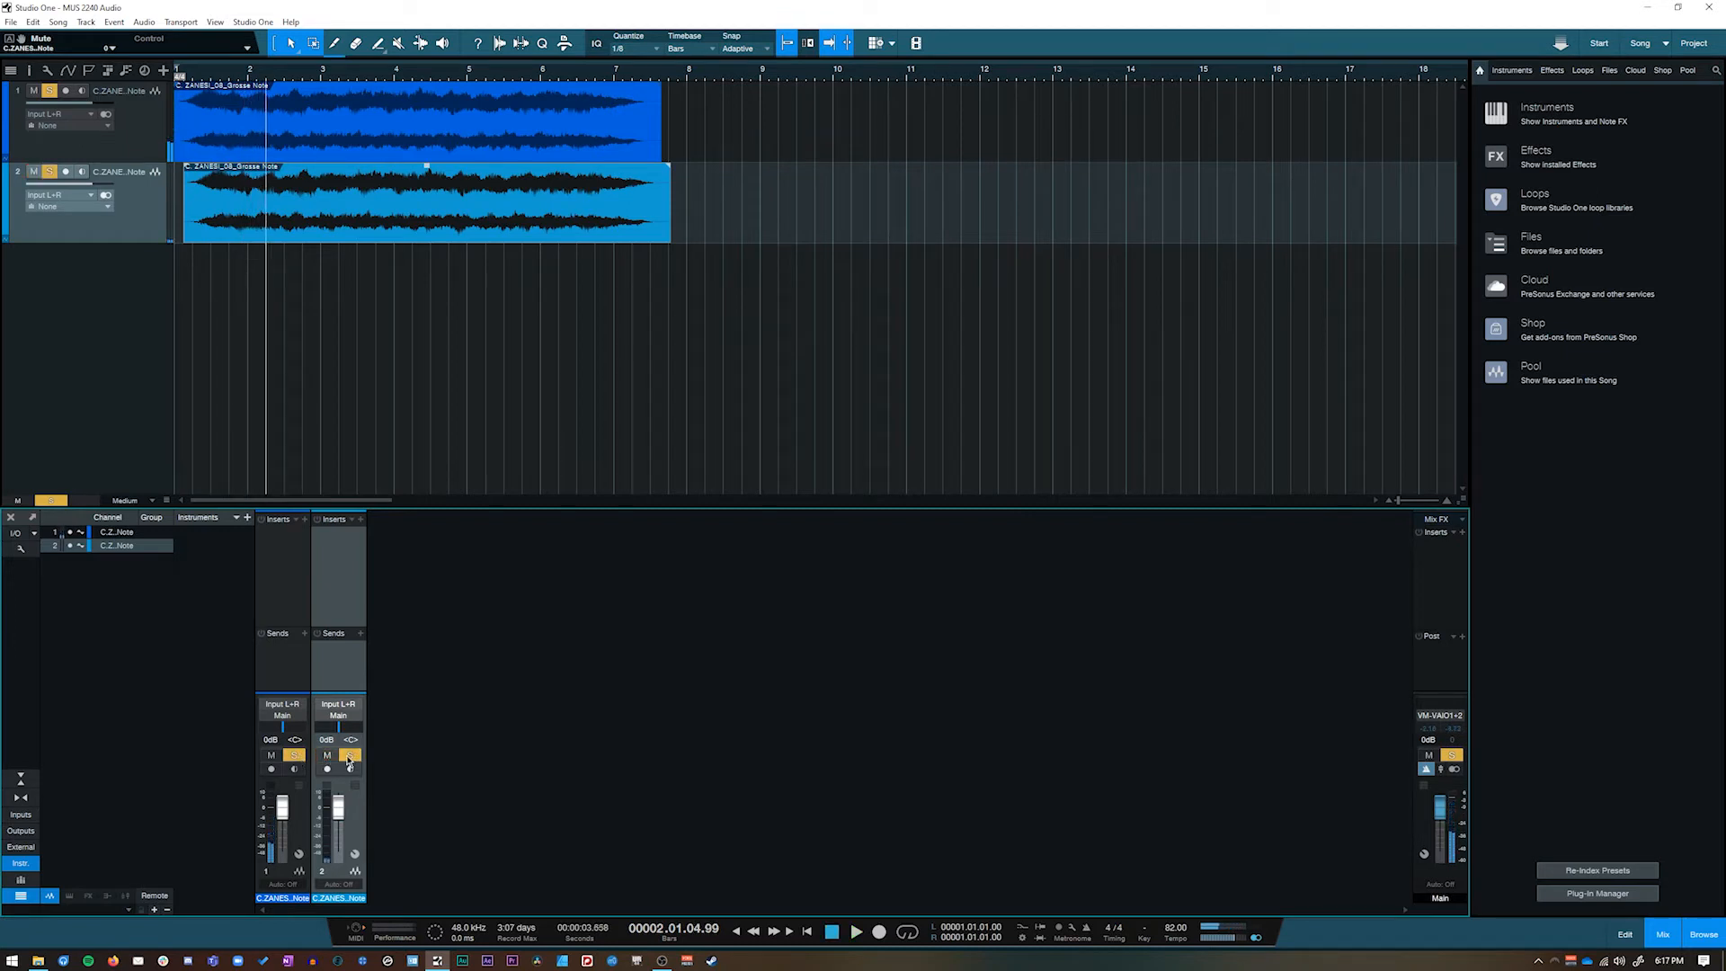
click(326, 755)
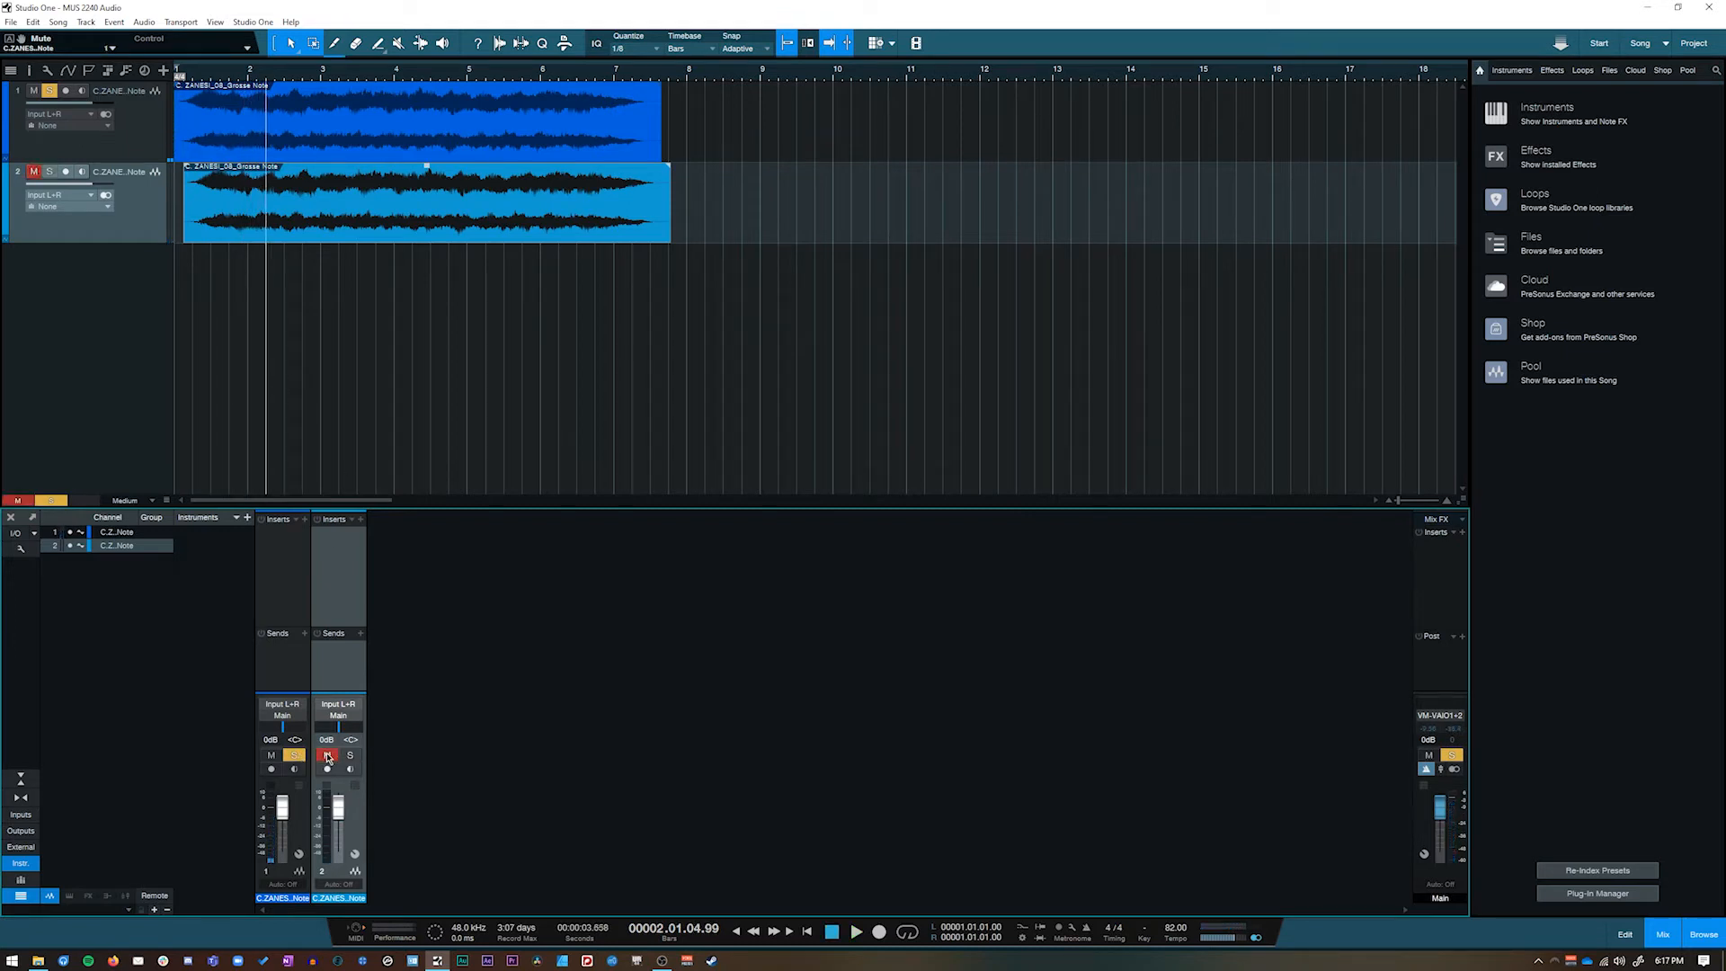
click(270, 755)
click(350, 756)
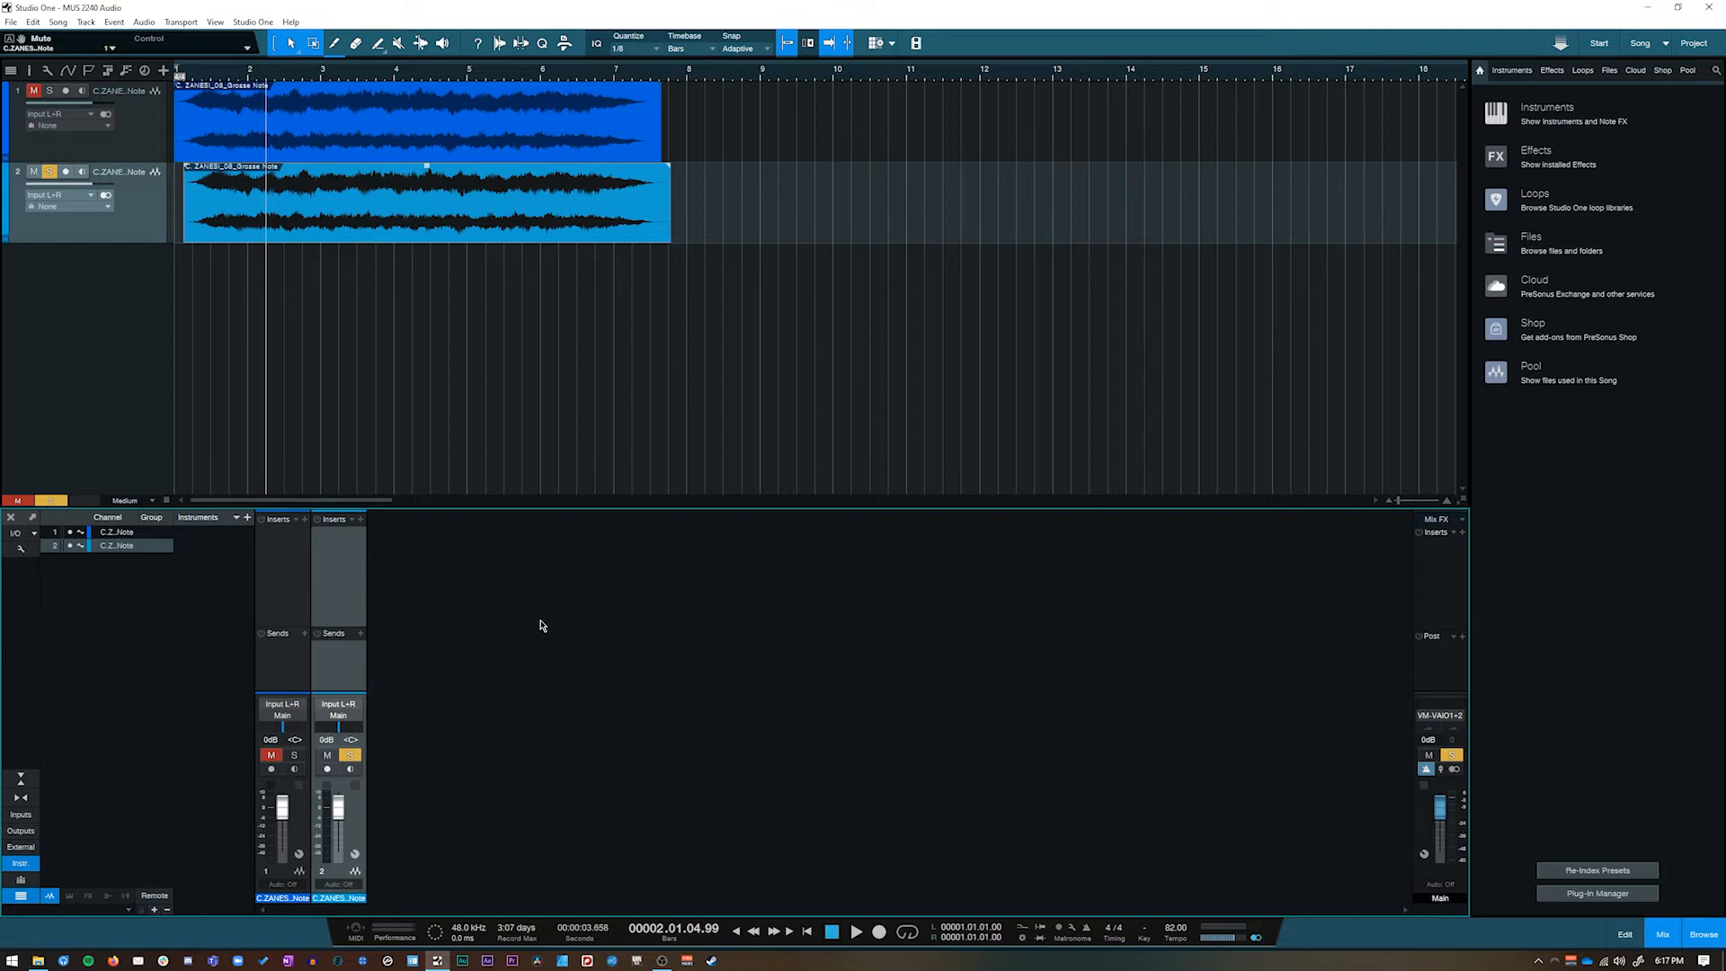
click(51, 501)
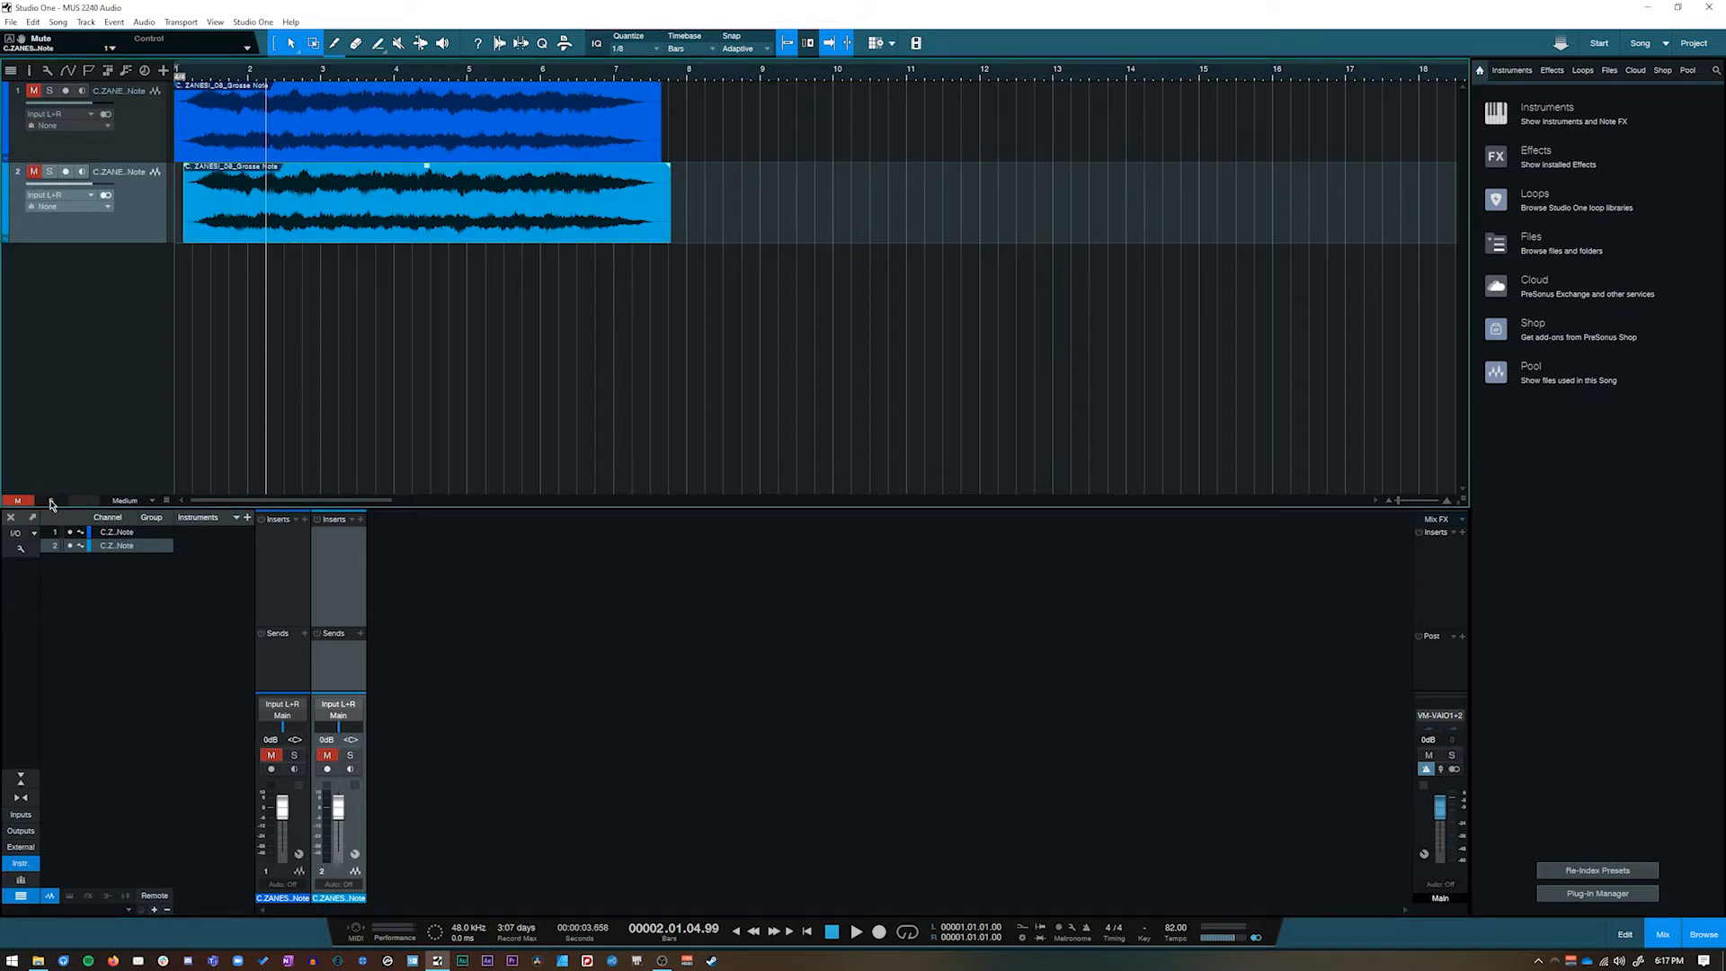
click(19, 502)
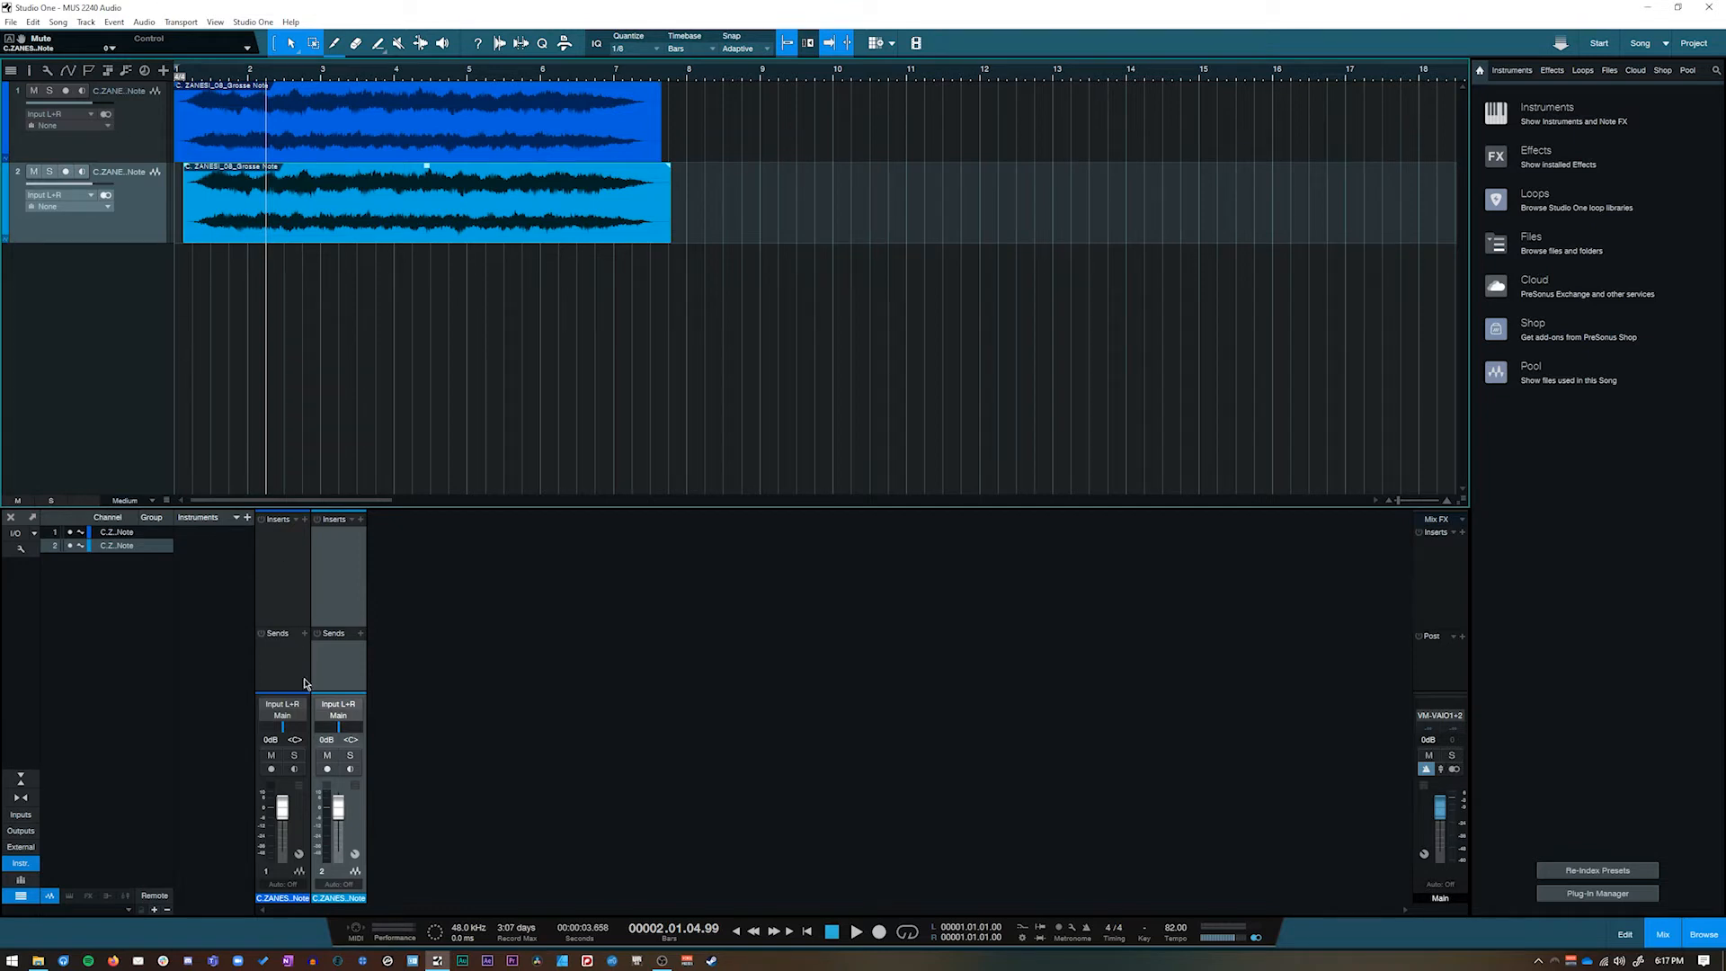
Mute the first track and solo the second, then release every mute and solo with the global controls
click(270, 755)
click(349, 755)
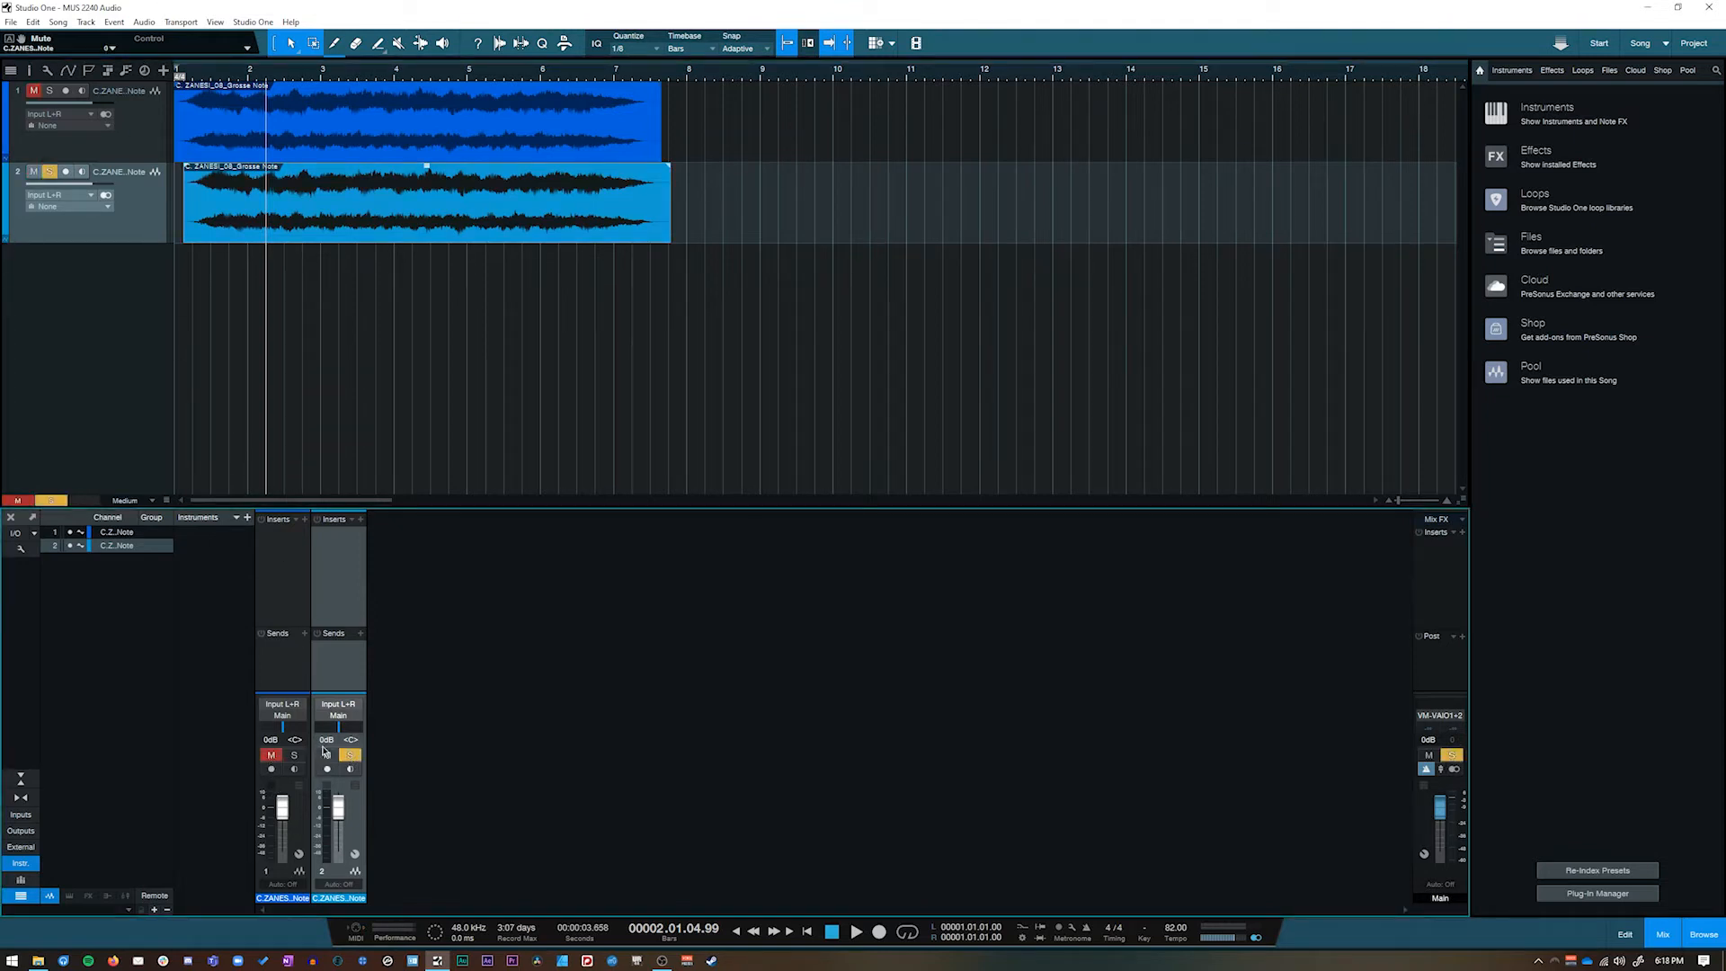
click(18, 500)
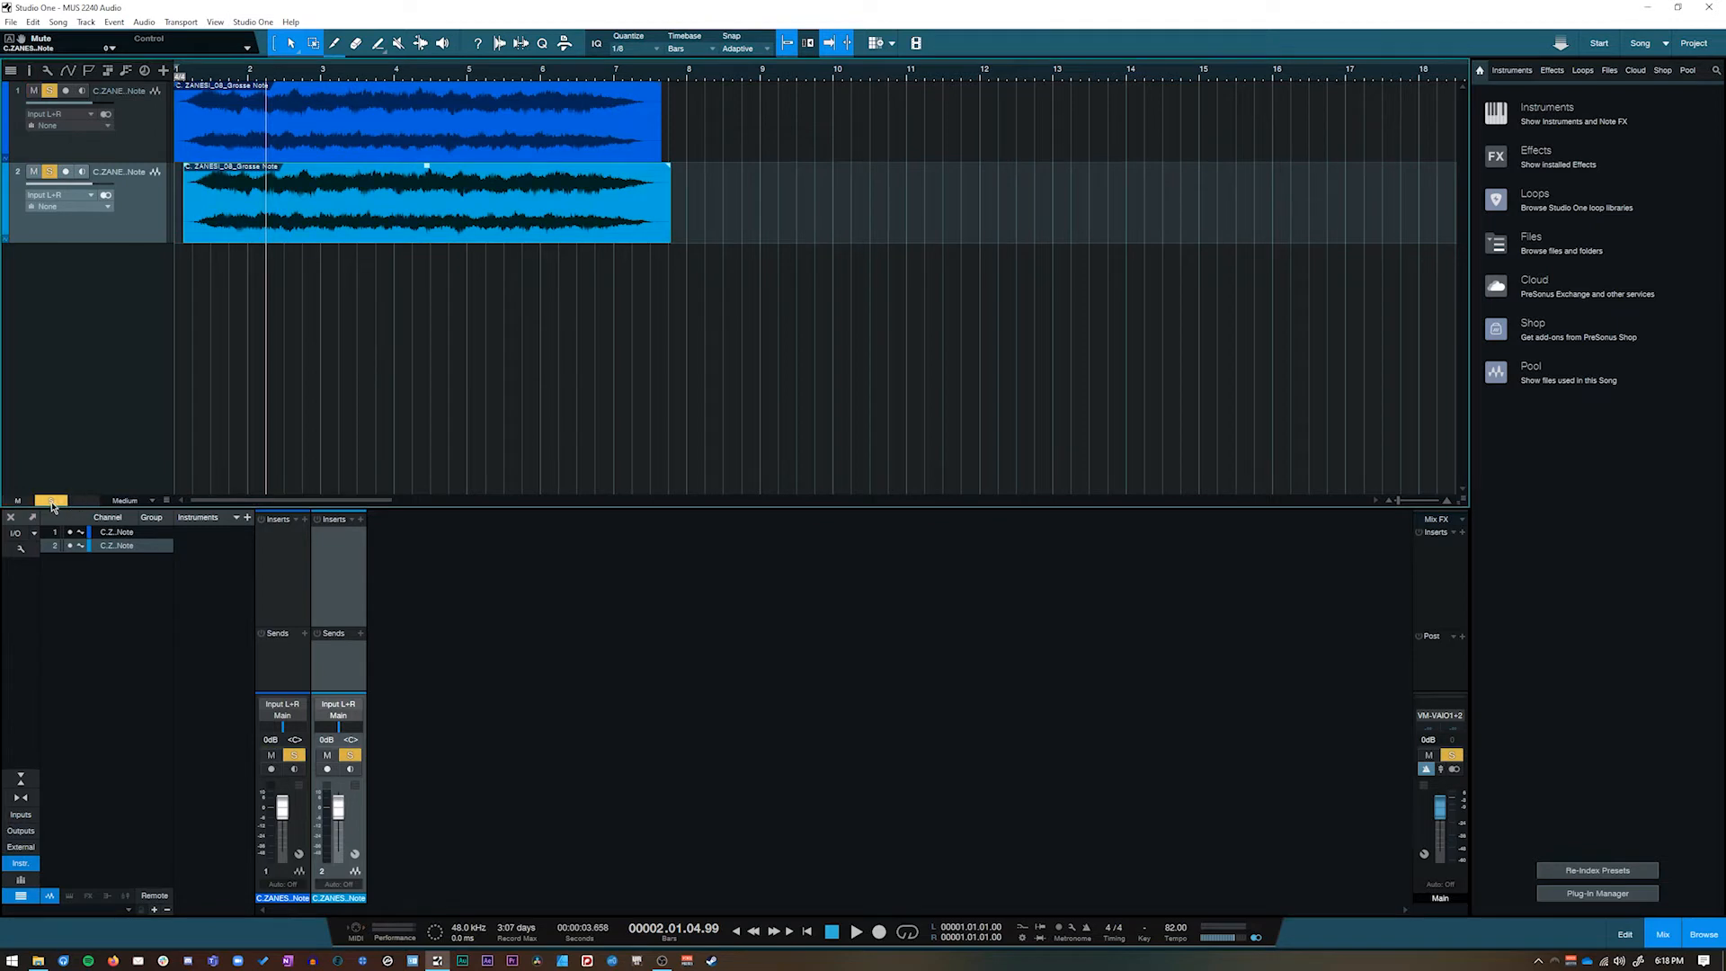
click(51, 501)
Toggle the browser off and on, list the instruments by vendor, and examine the Native Instruments and PreSonus folders
click(1704, 939)
click(1701, 944)
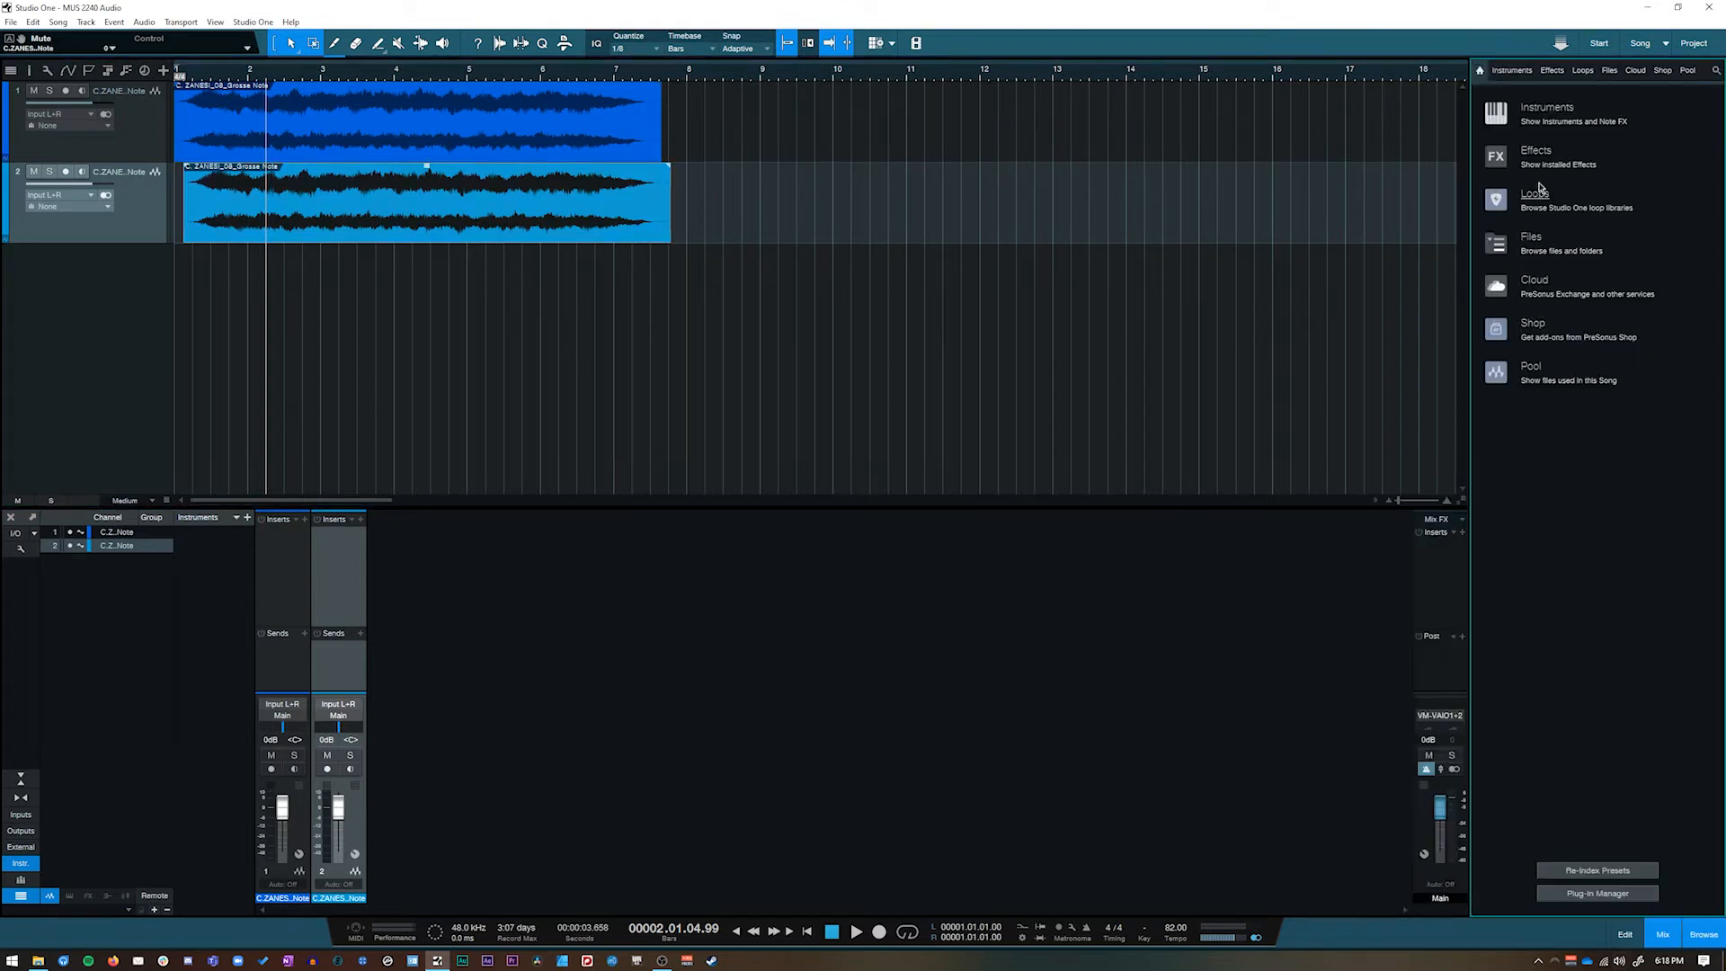
click(1507, 74)
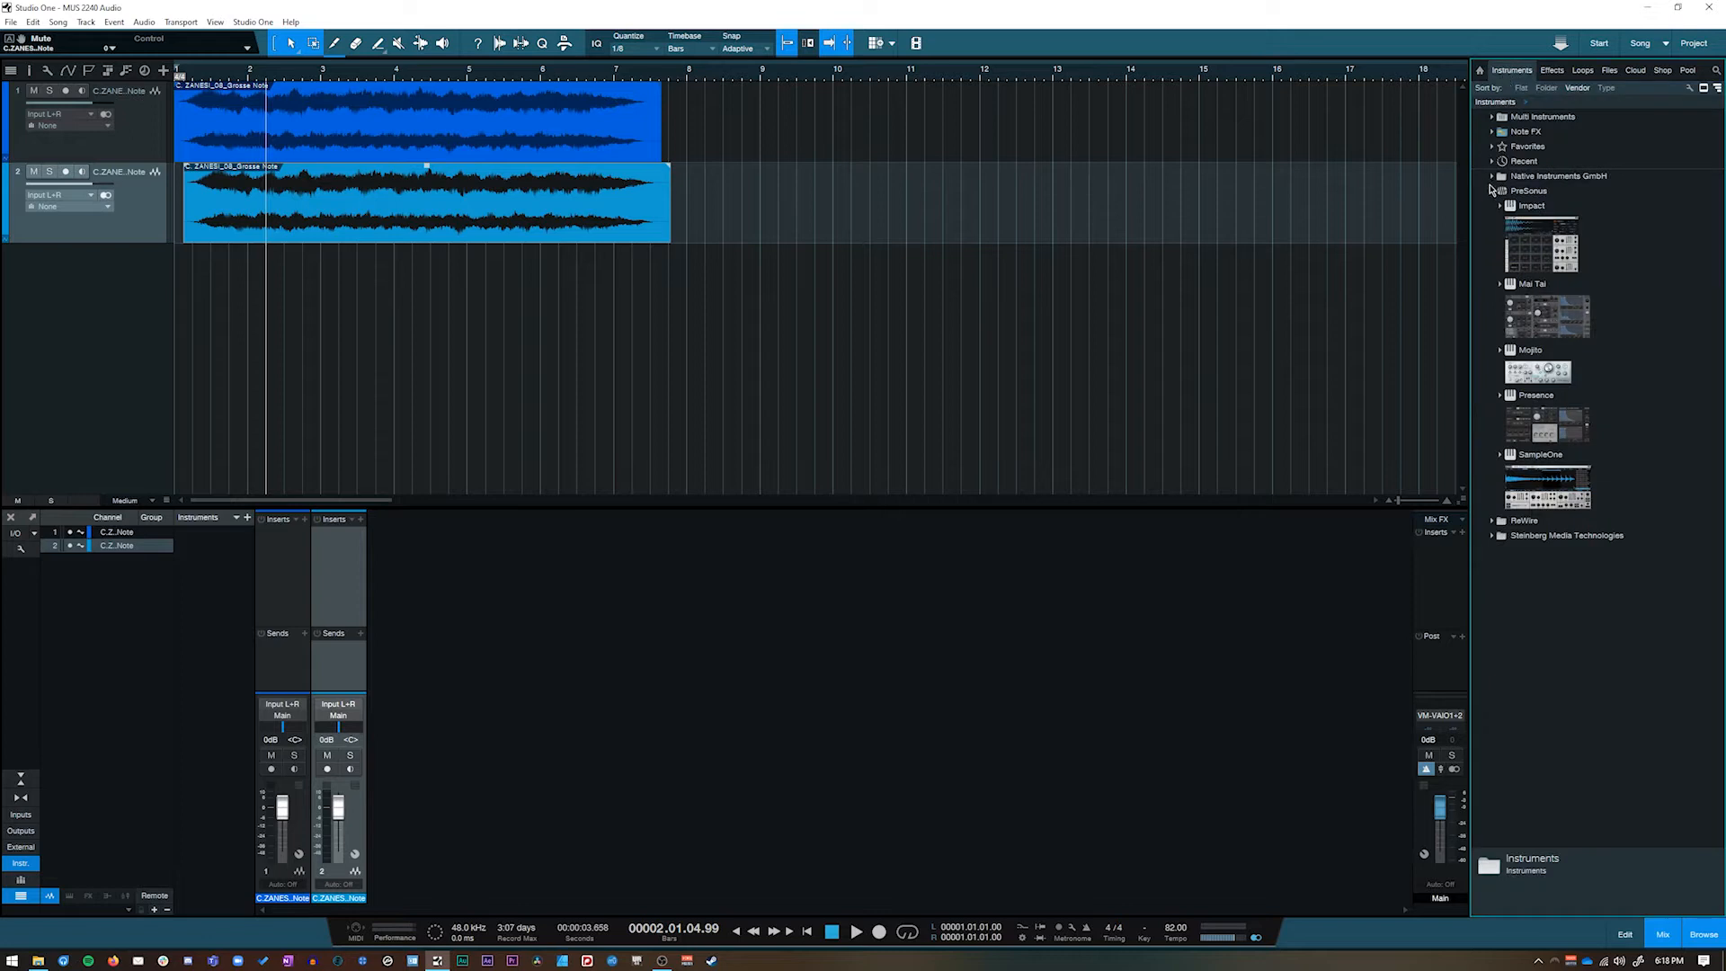
click(1493, 192)
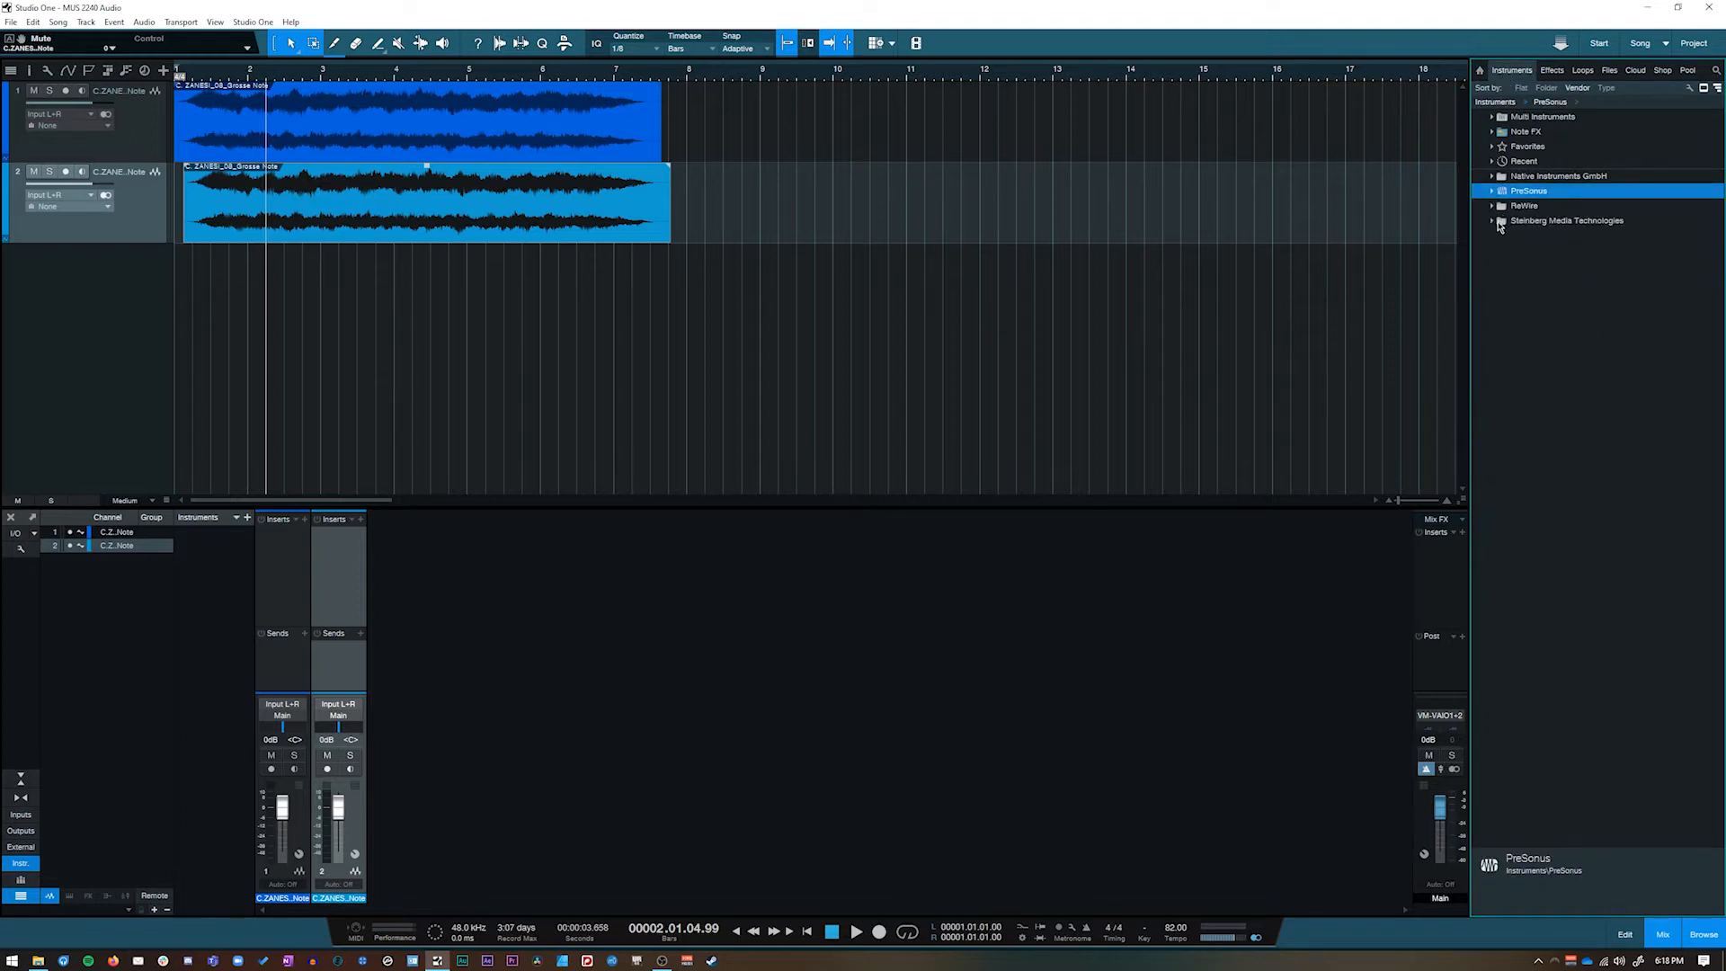
click(1492, 178)
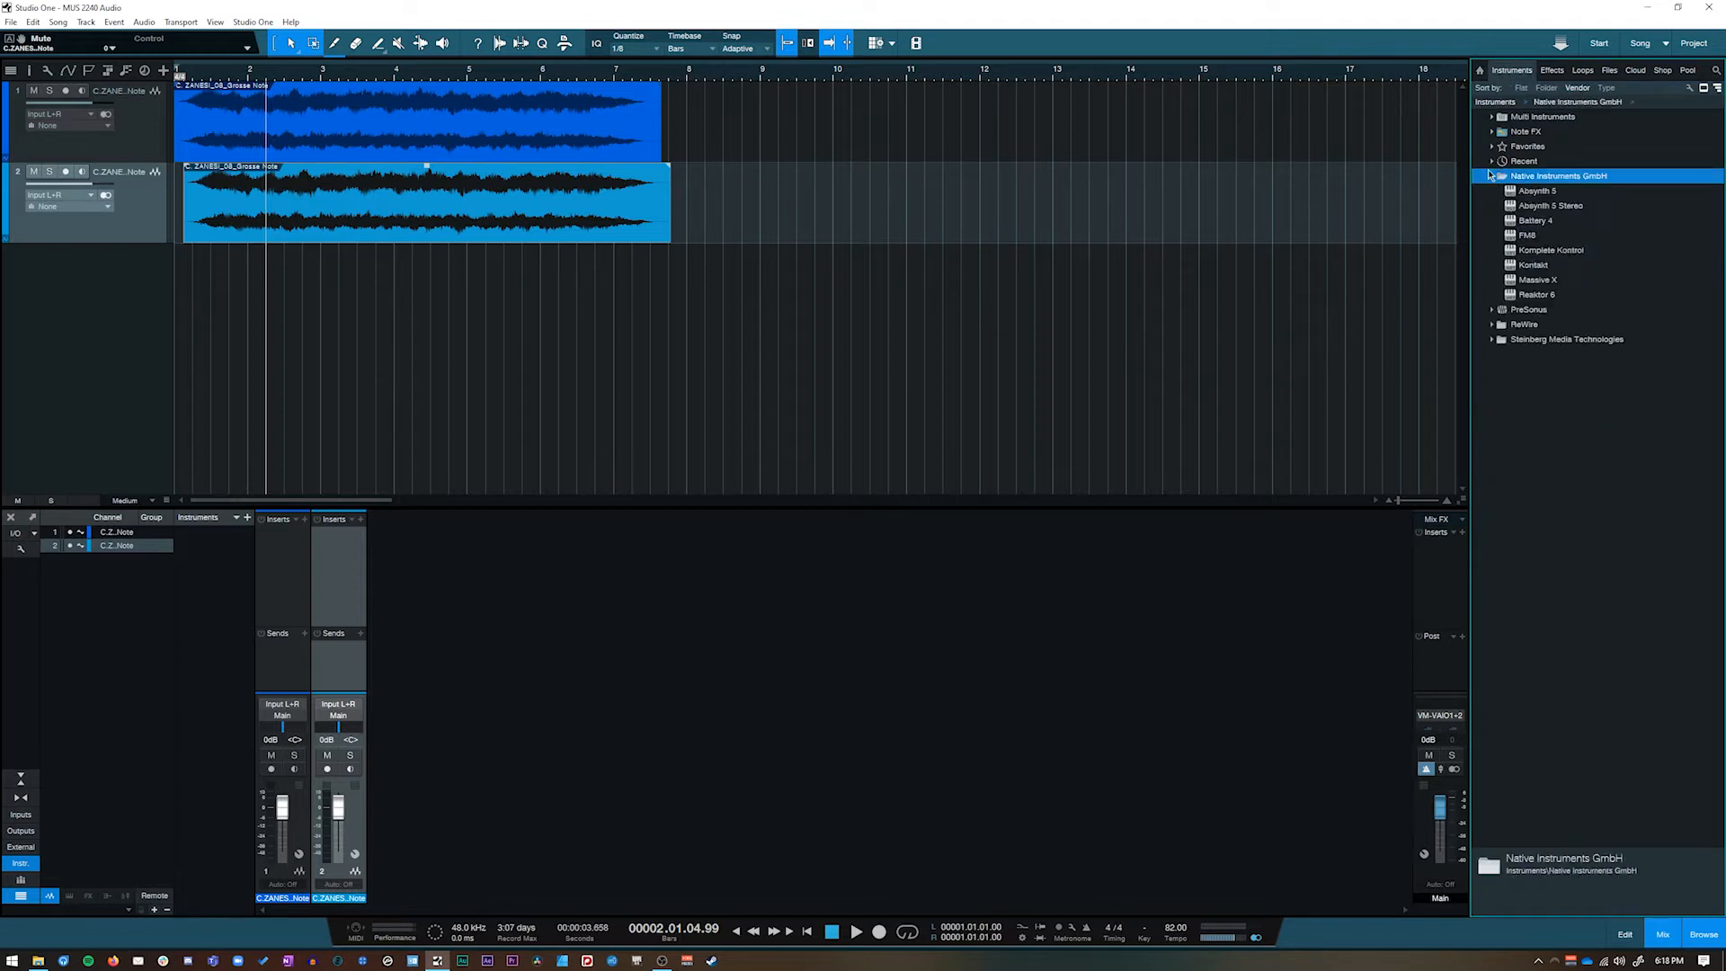
click(1493, 177)
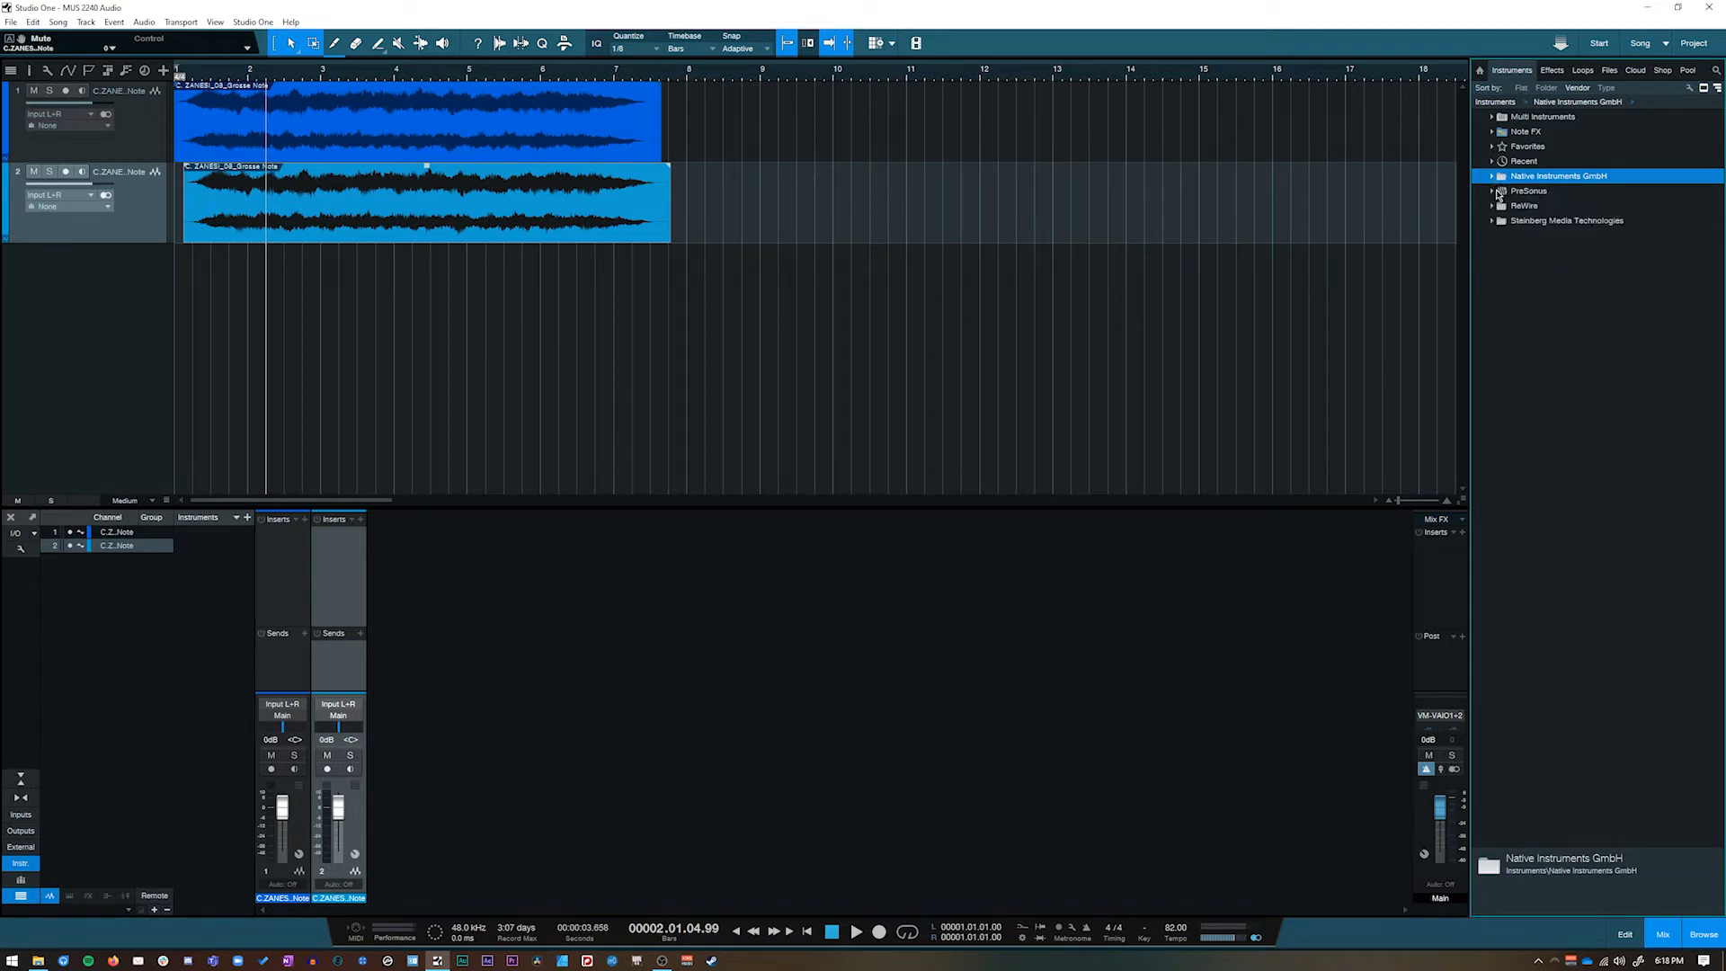
click(1492, 191)
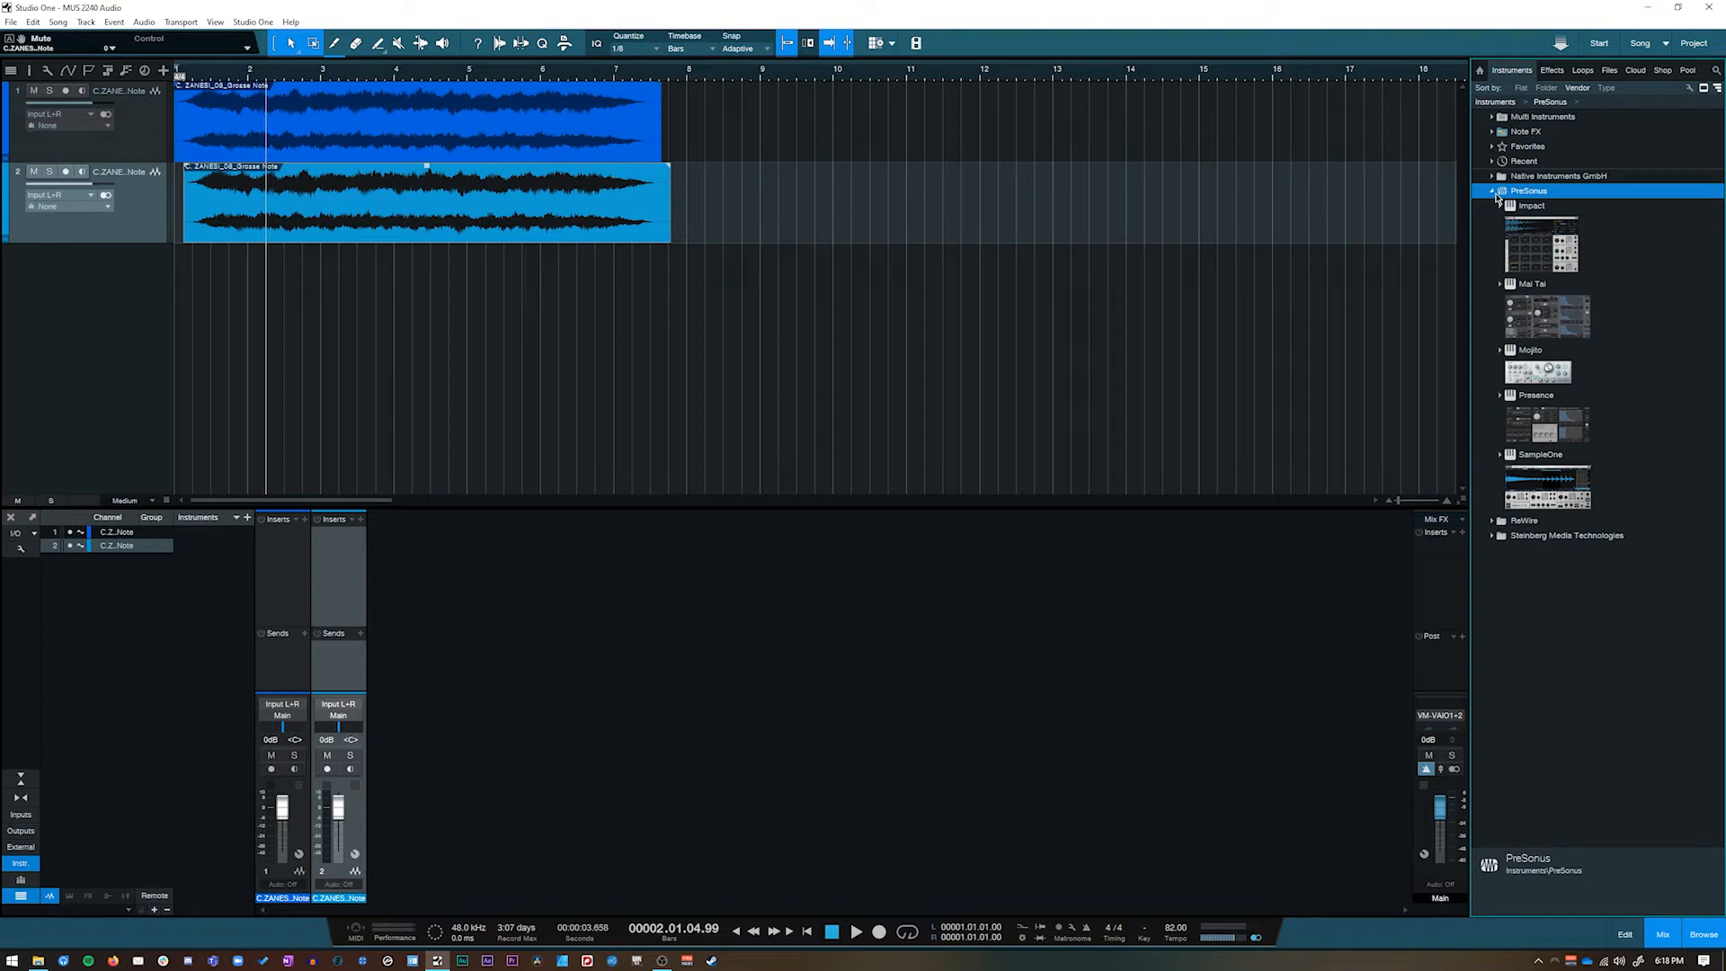
Examine the preset lists of the Impact and Mai Tai instruments, collapsing each one after viewing
double_click(1546, 241)
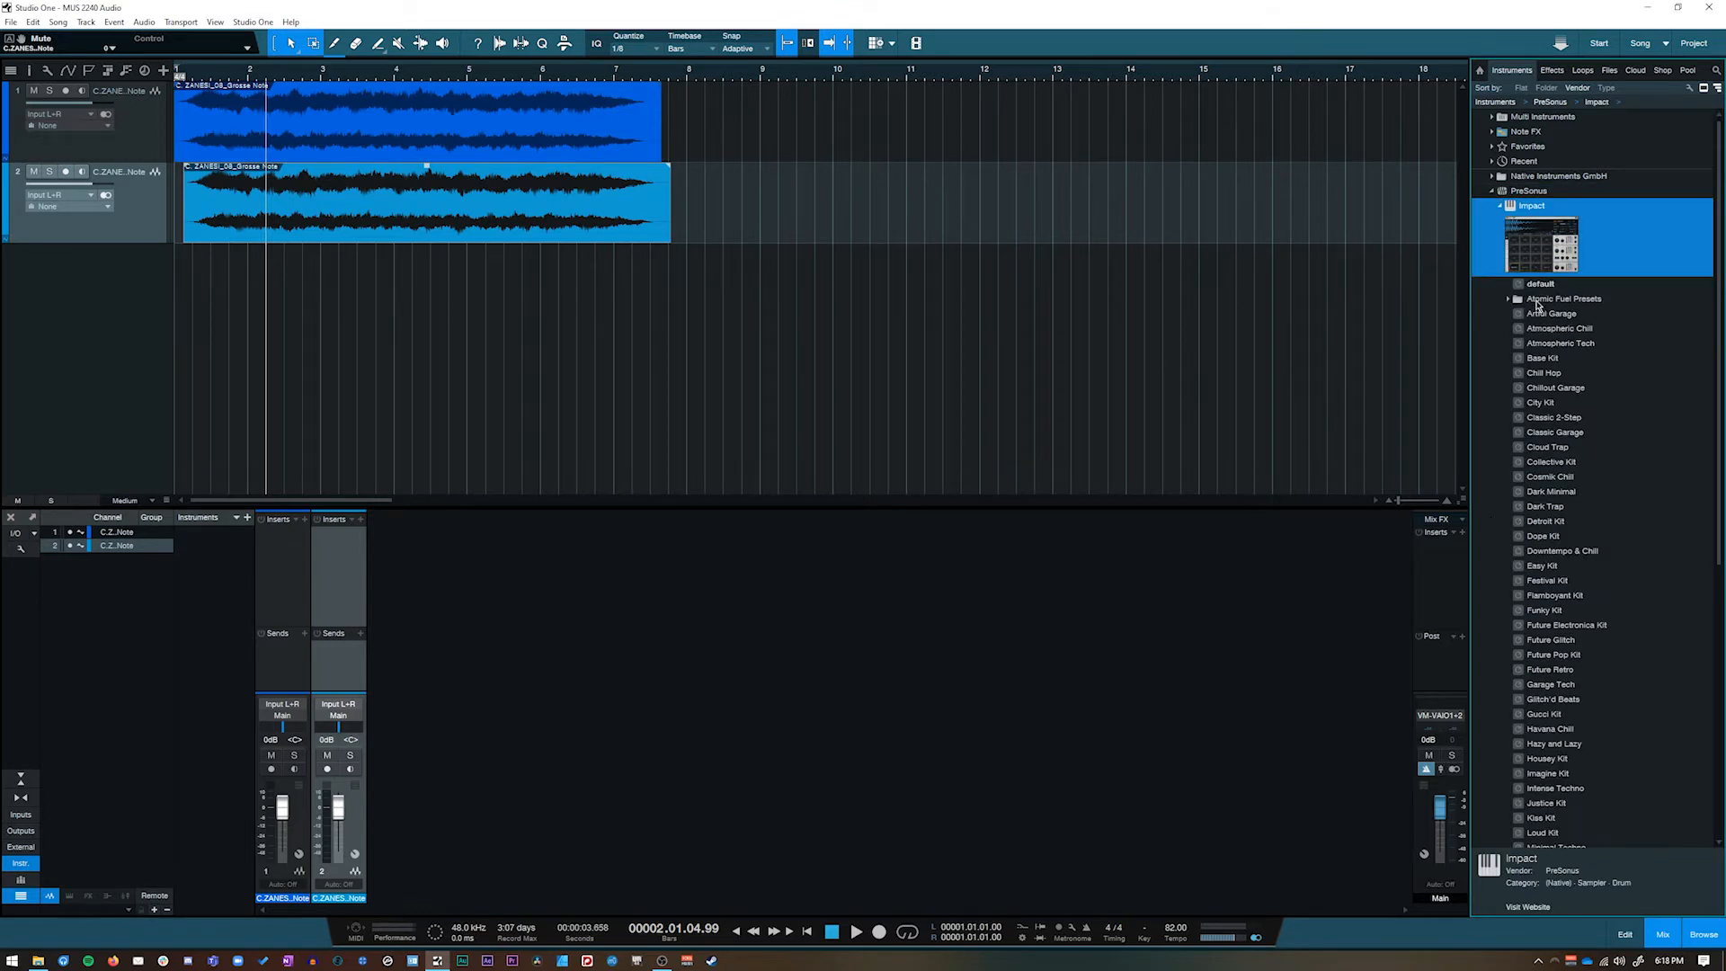
click(1500, 207)
double_click(1542, 312)
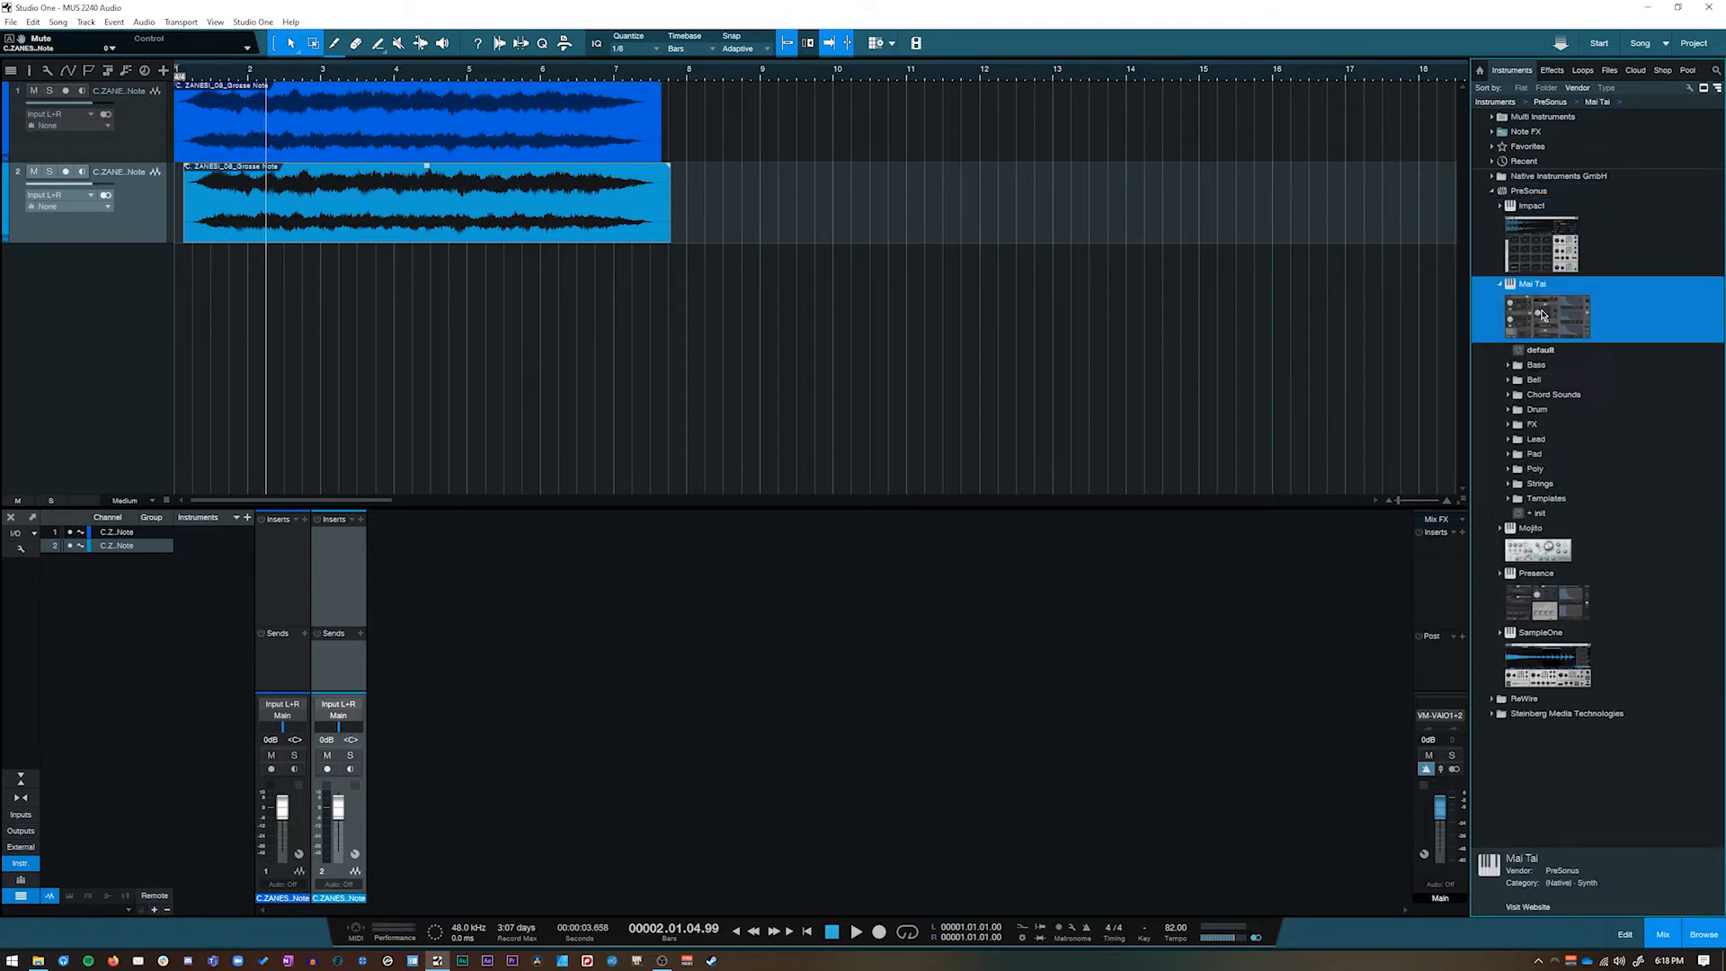
click(1500, 286)
click(1500, 286)
click(1500, 286)
click(1500, 286)
click(1501, 285)
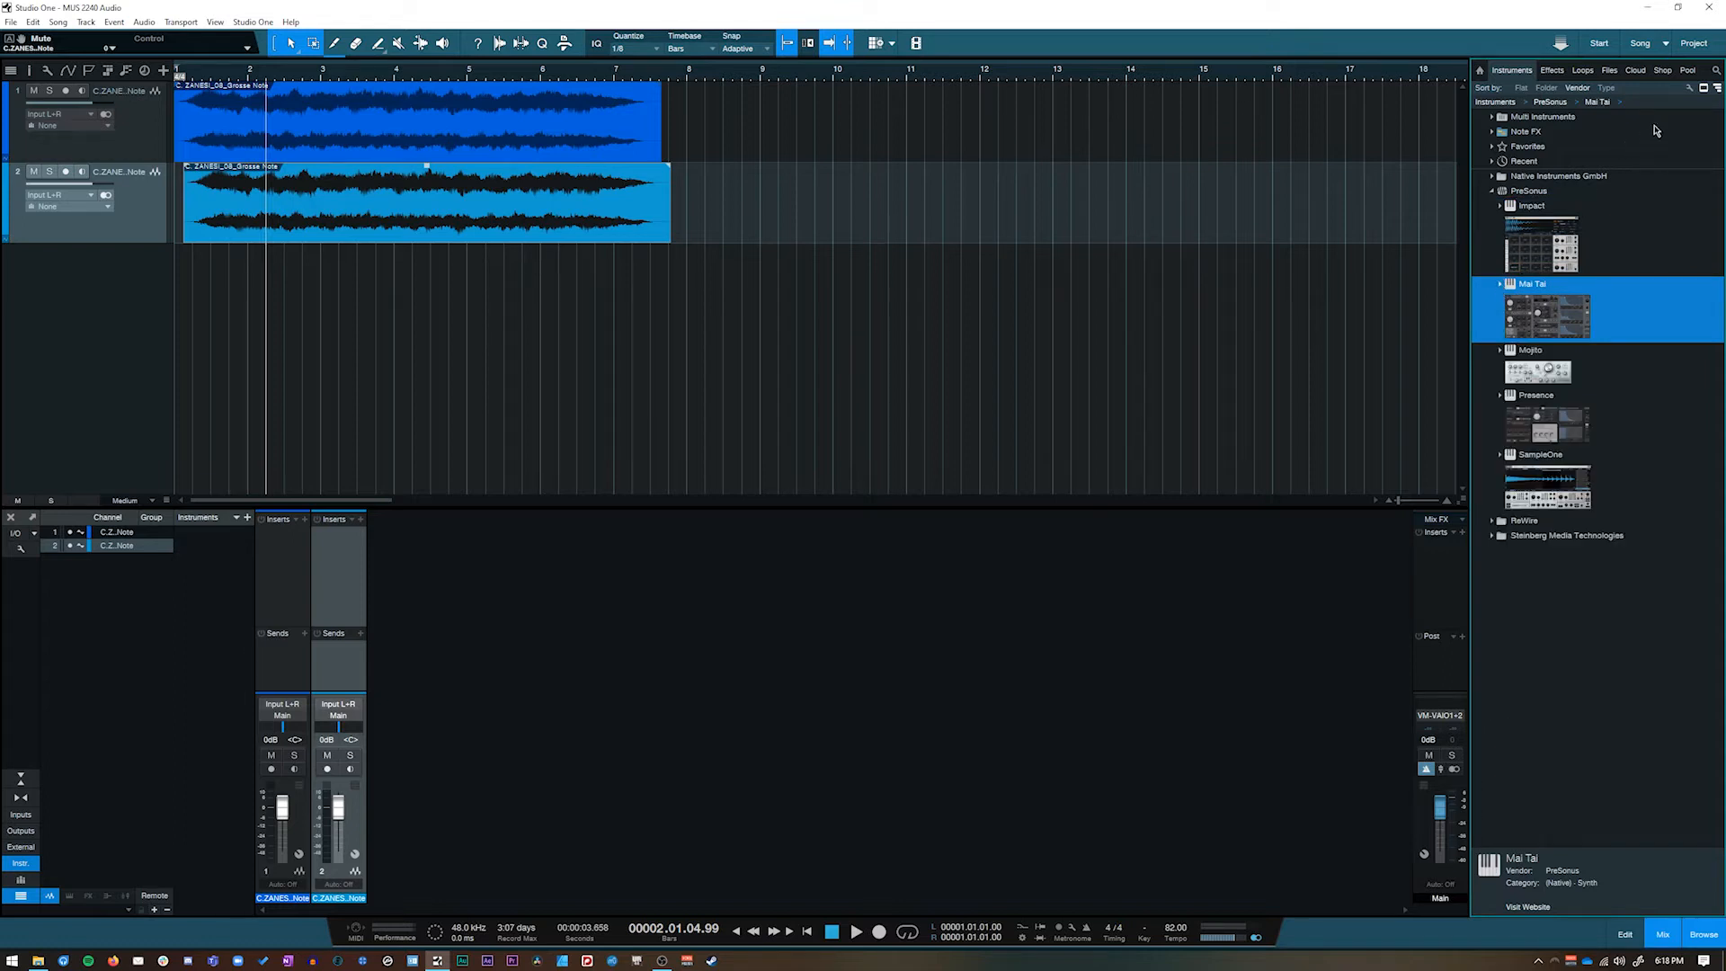
Compare the instrument browser's tile view and plain list, then return to the list with thumbnails
click(1718, 89)
click(1718, 89)
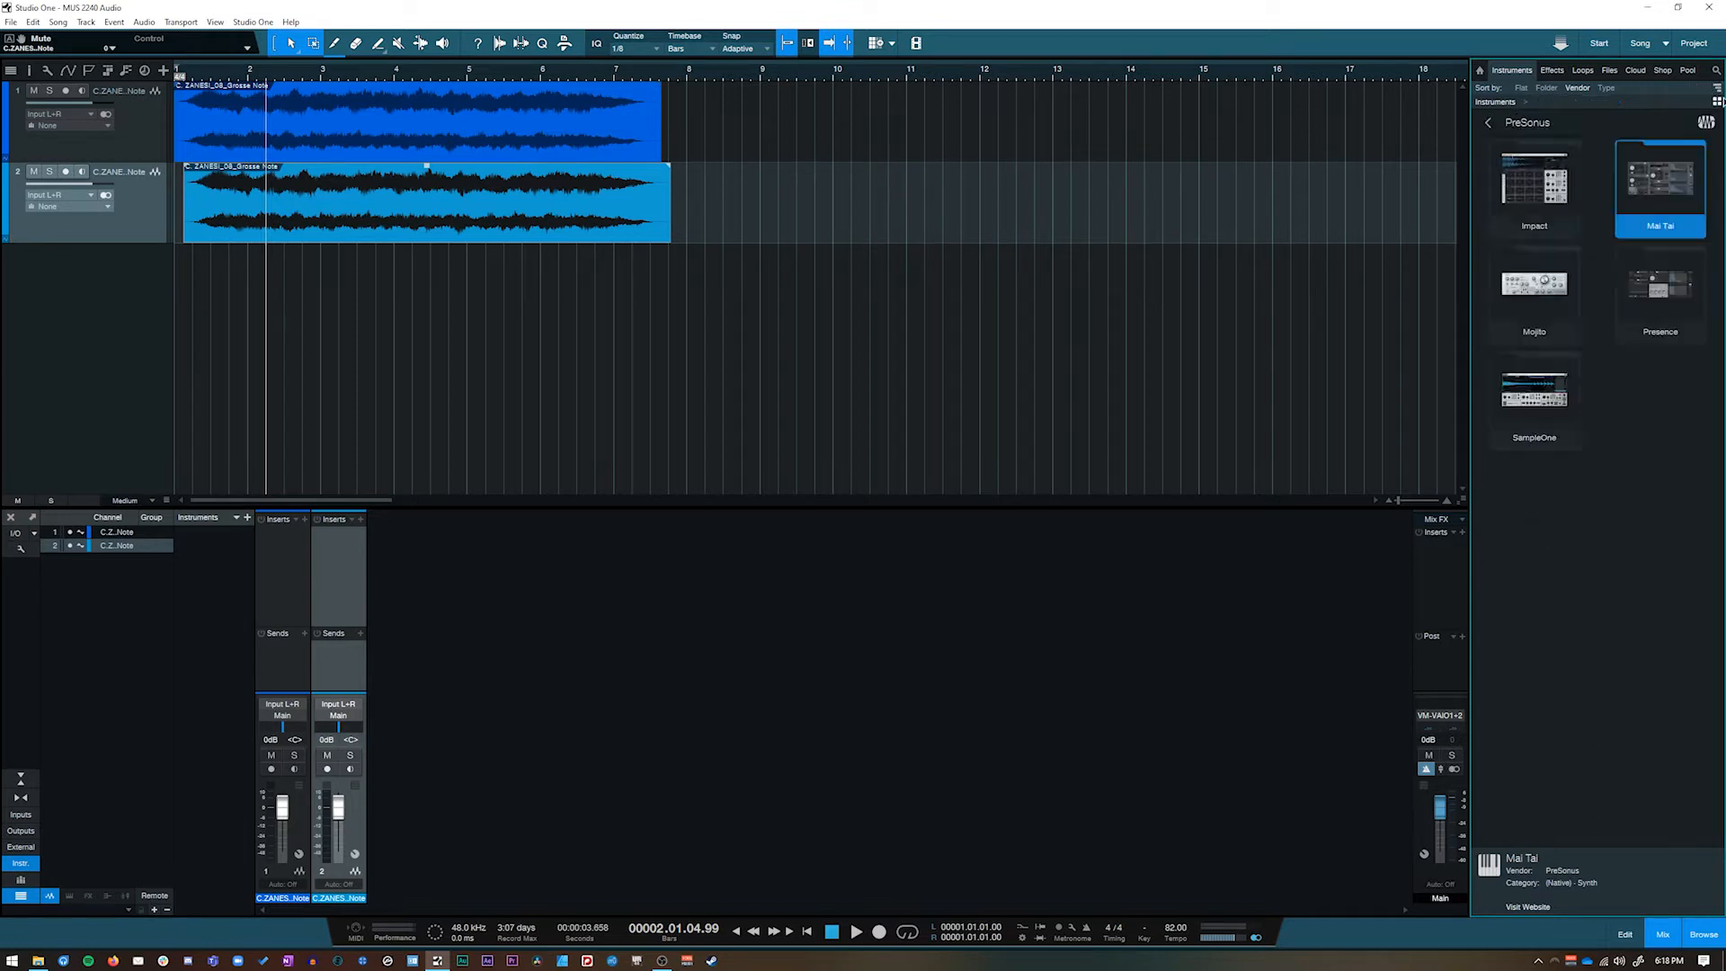
click(1717, 90)
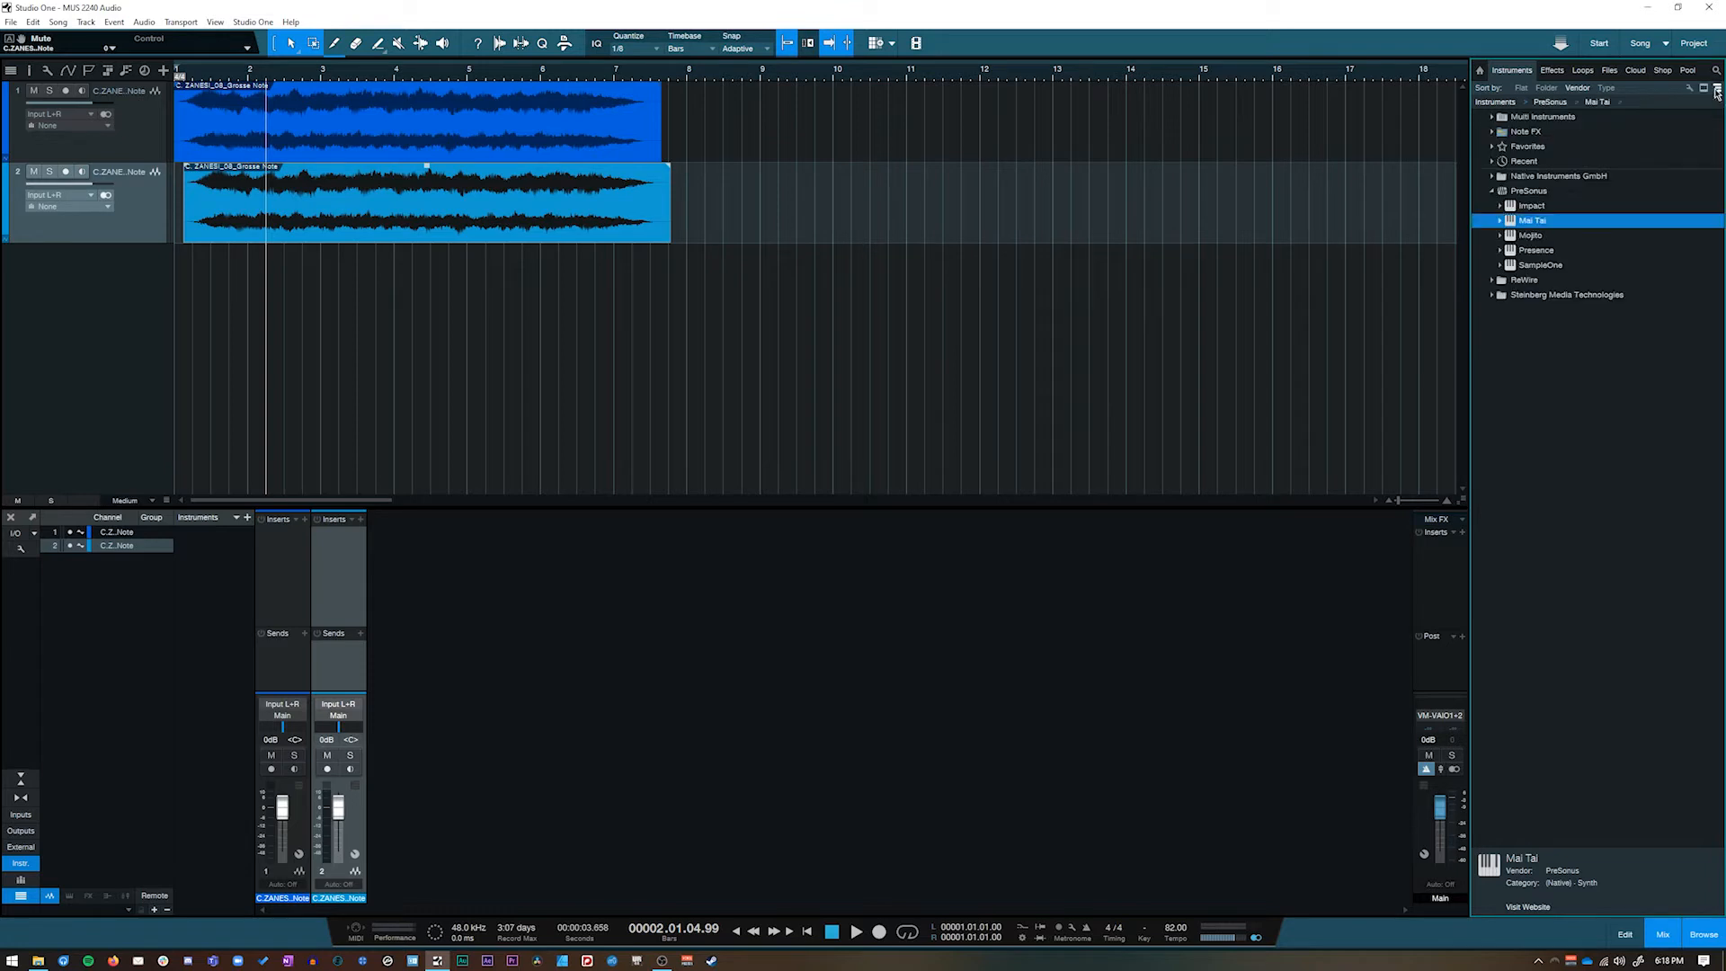
click(1713, 90)
click(1712, 90)
double_click(1533, 236)
double_click(1507, 236)
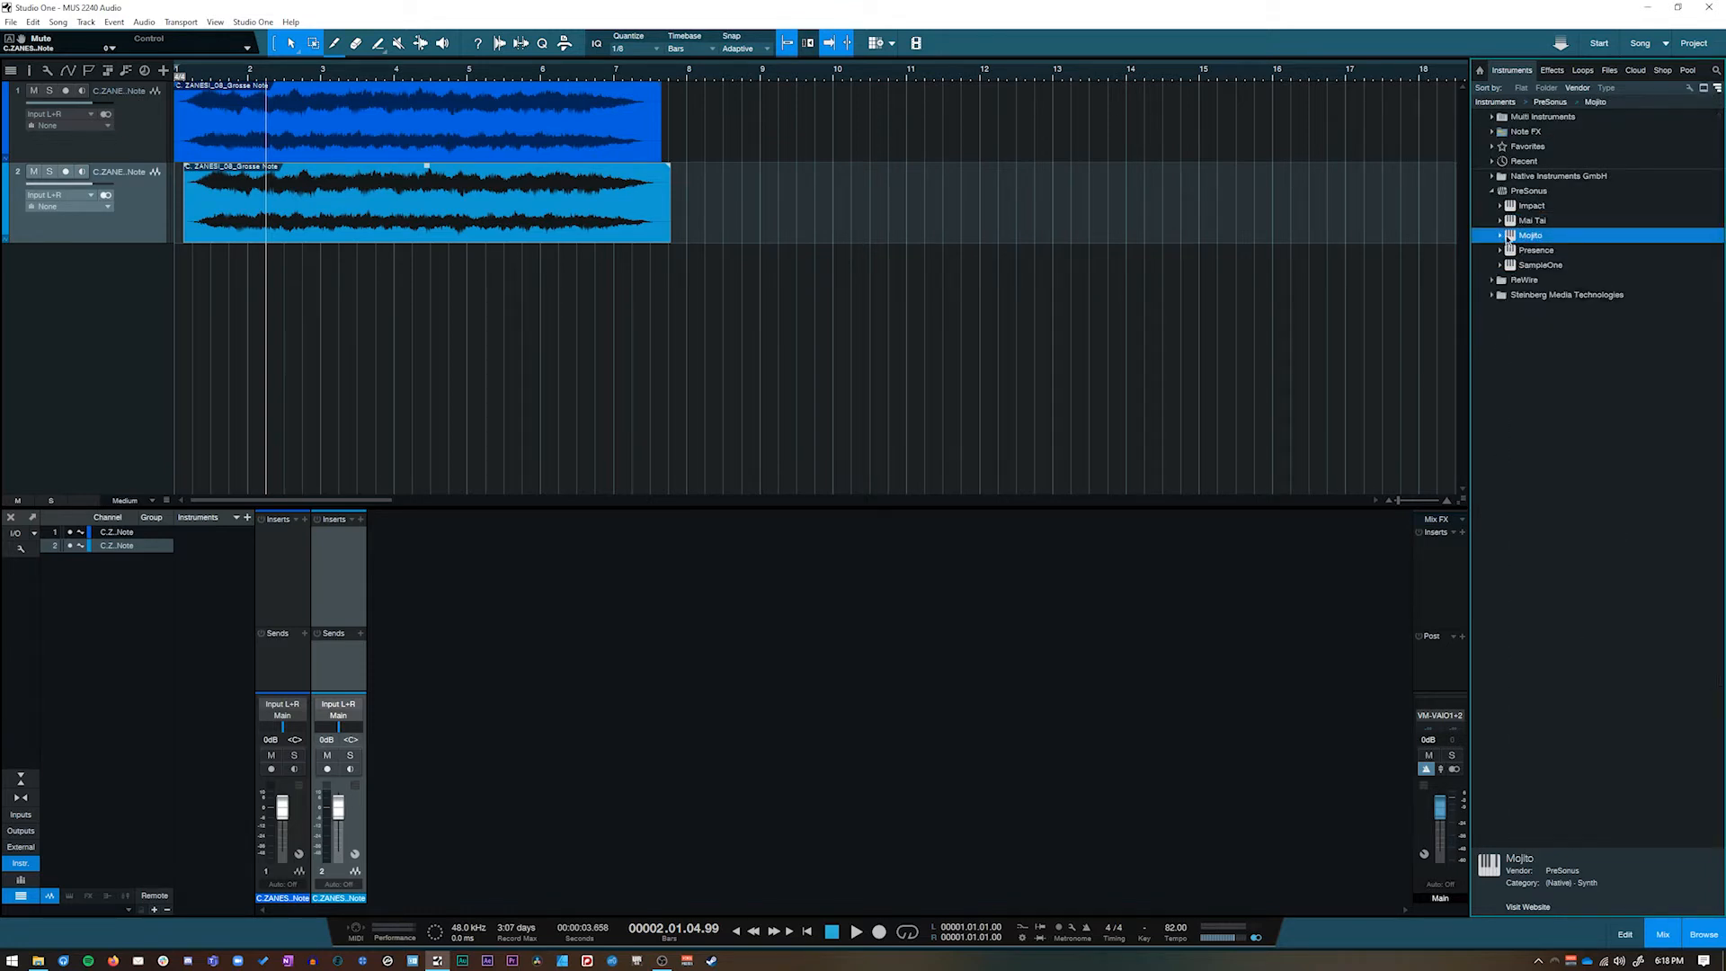
click(1704, 89)
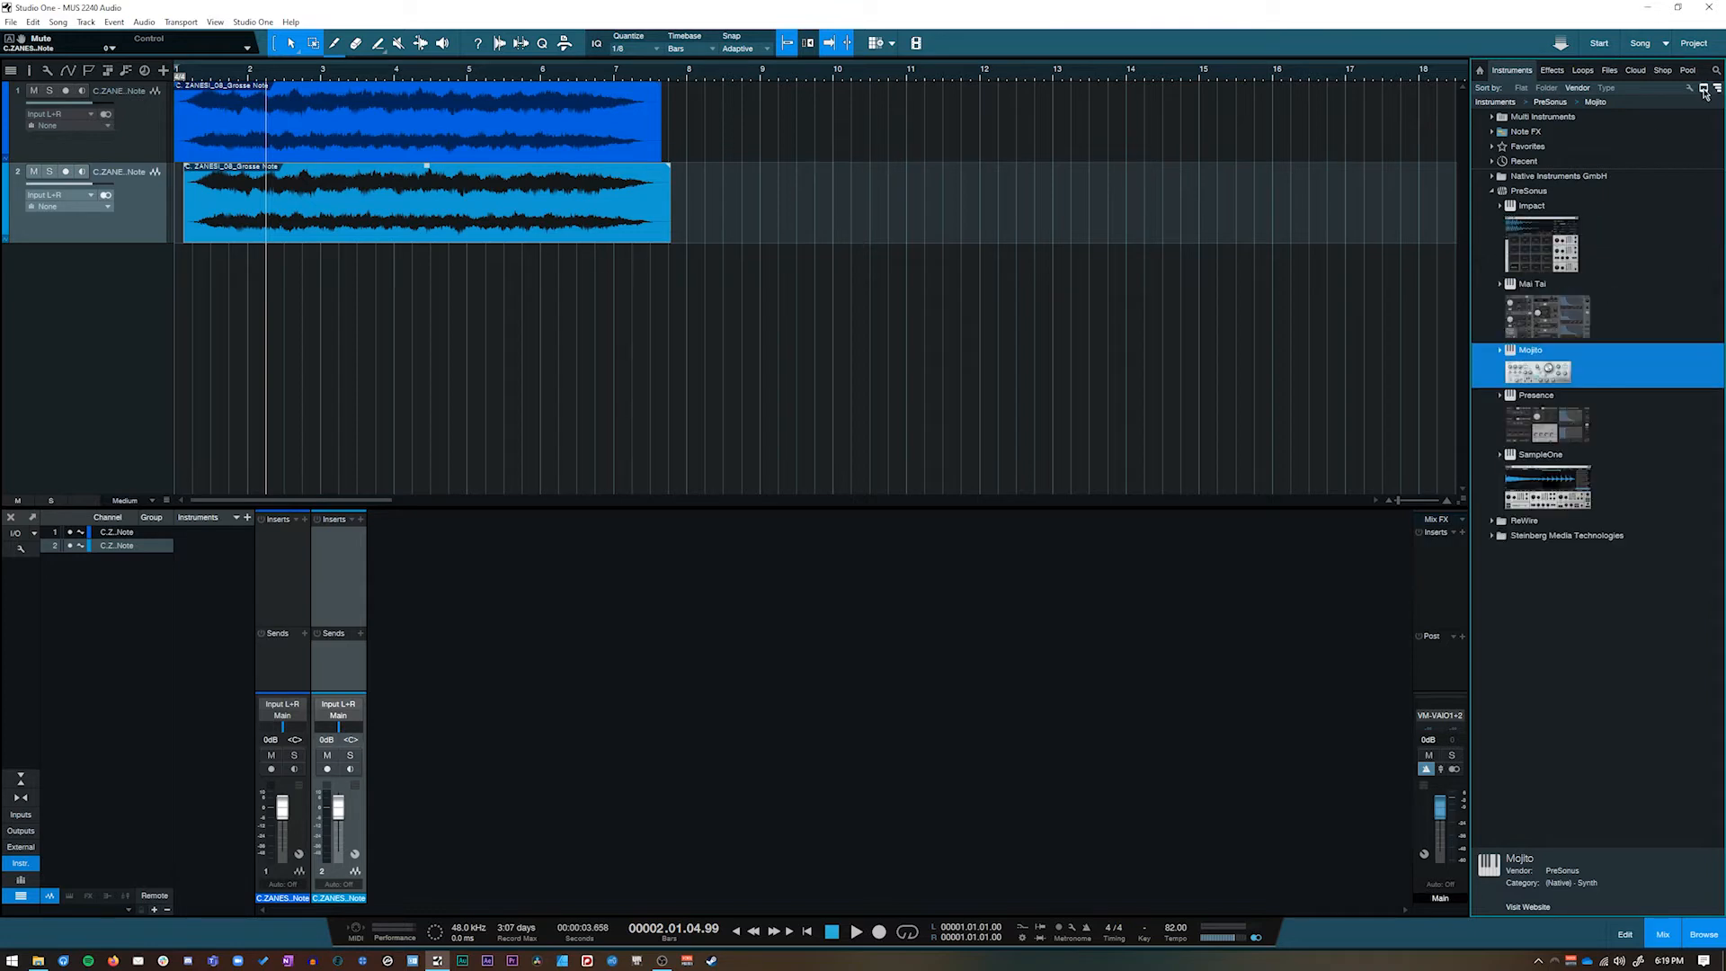
Expand and collapse the Impact presets again and select the Mai Tai instrument with its presets collapsed
double_click(1522, 258)
click(1499, 210)
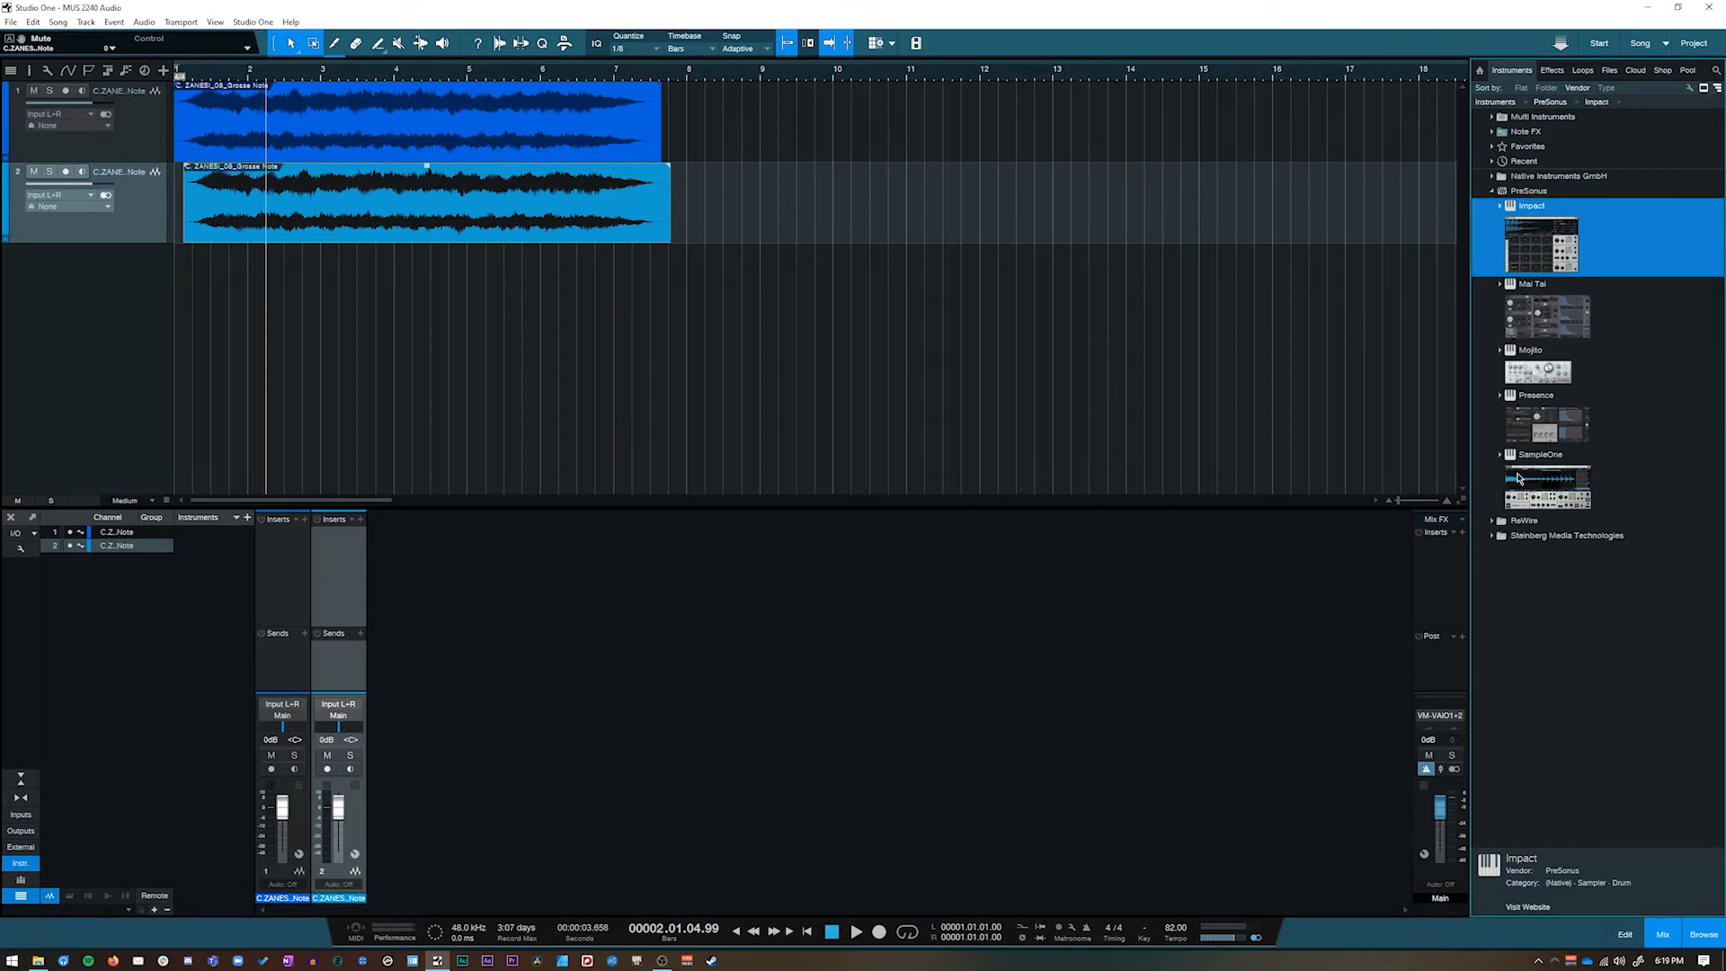
click(1553, 324)
click(1501, 284)
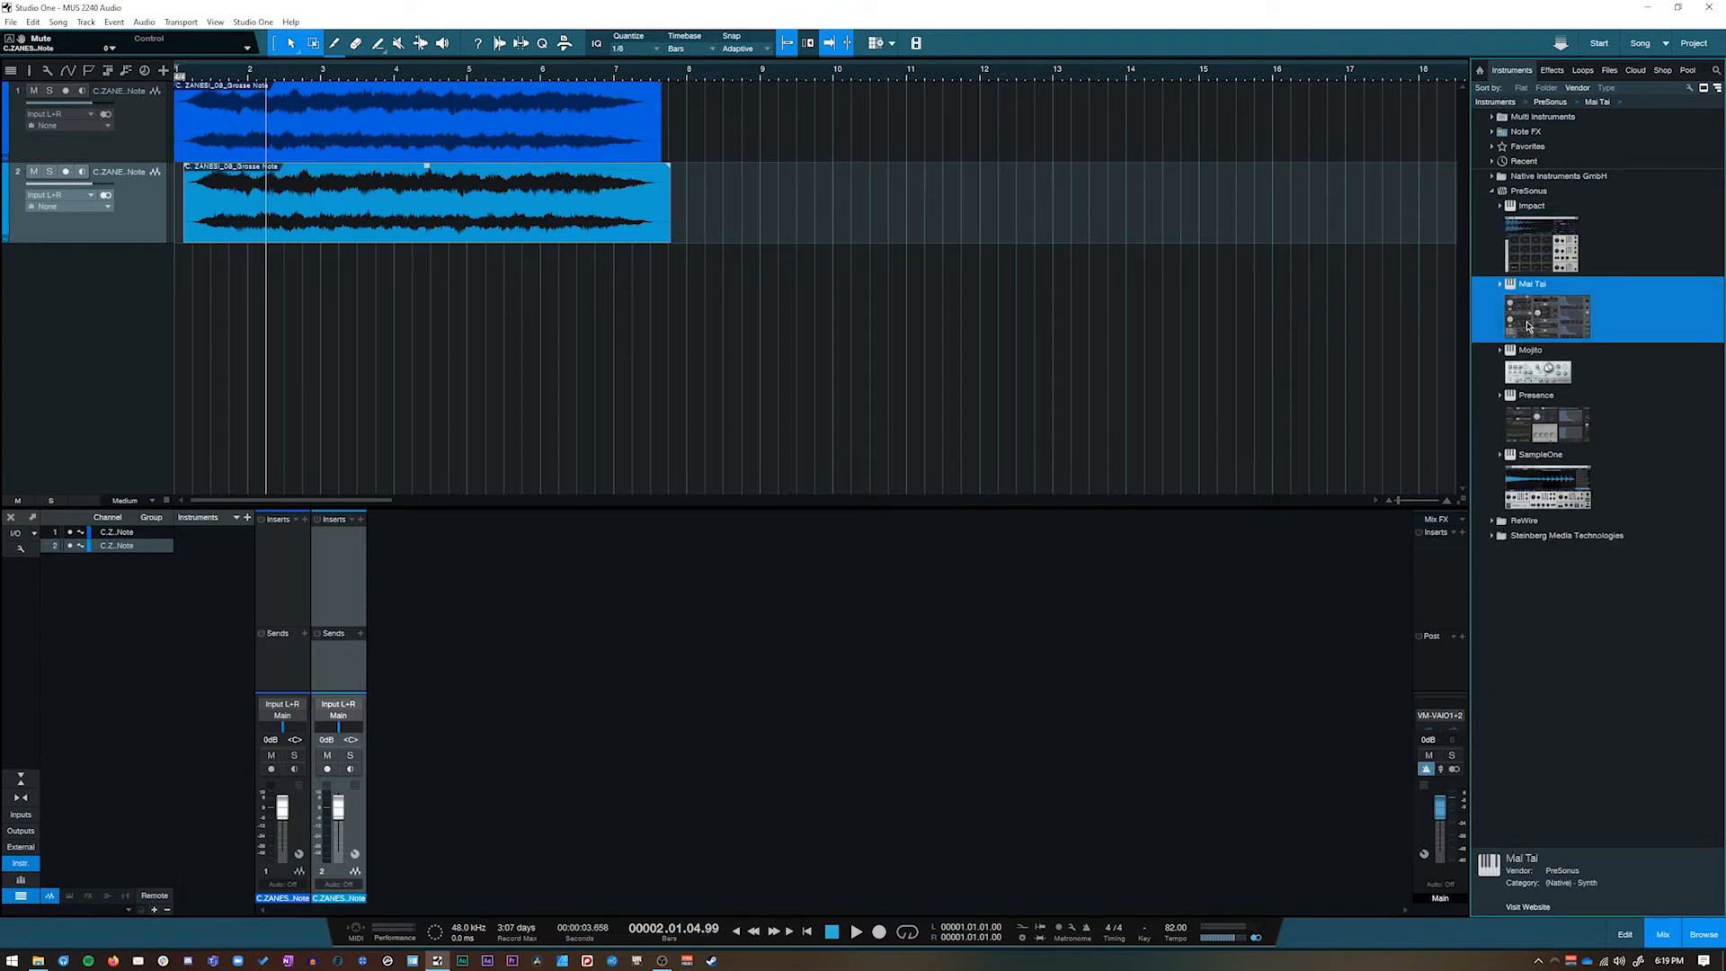
Add the Mai Tai instrument as a new track below the audio tracks, reposition its plug-in window, and close it
drag(1528, 313, 115, 270)
drag(810, 213, 810, 135)
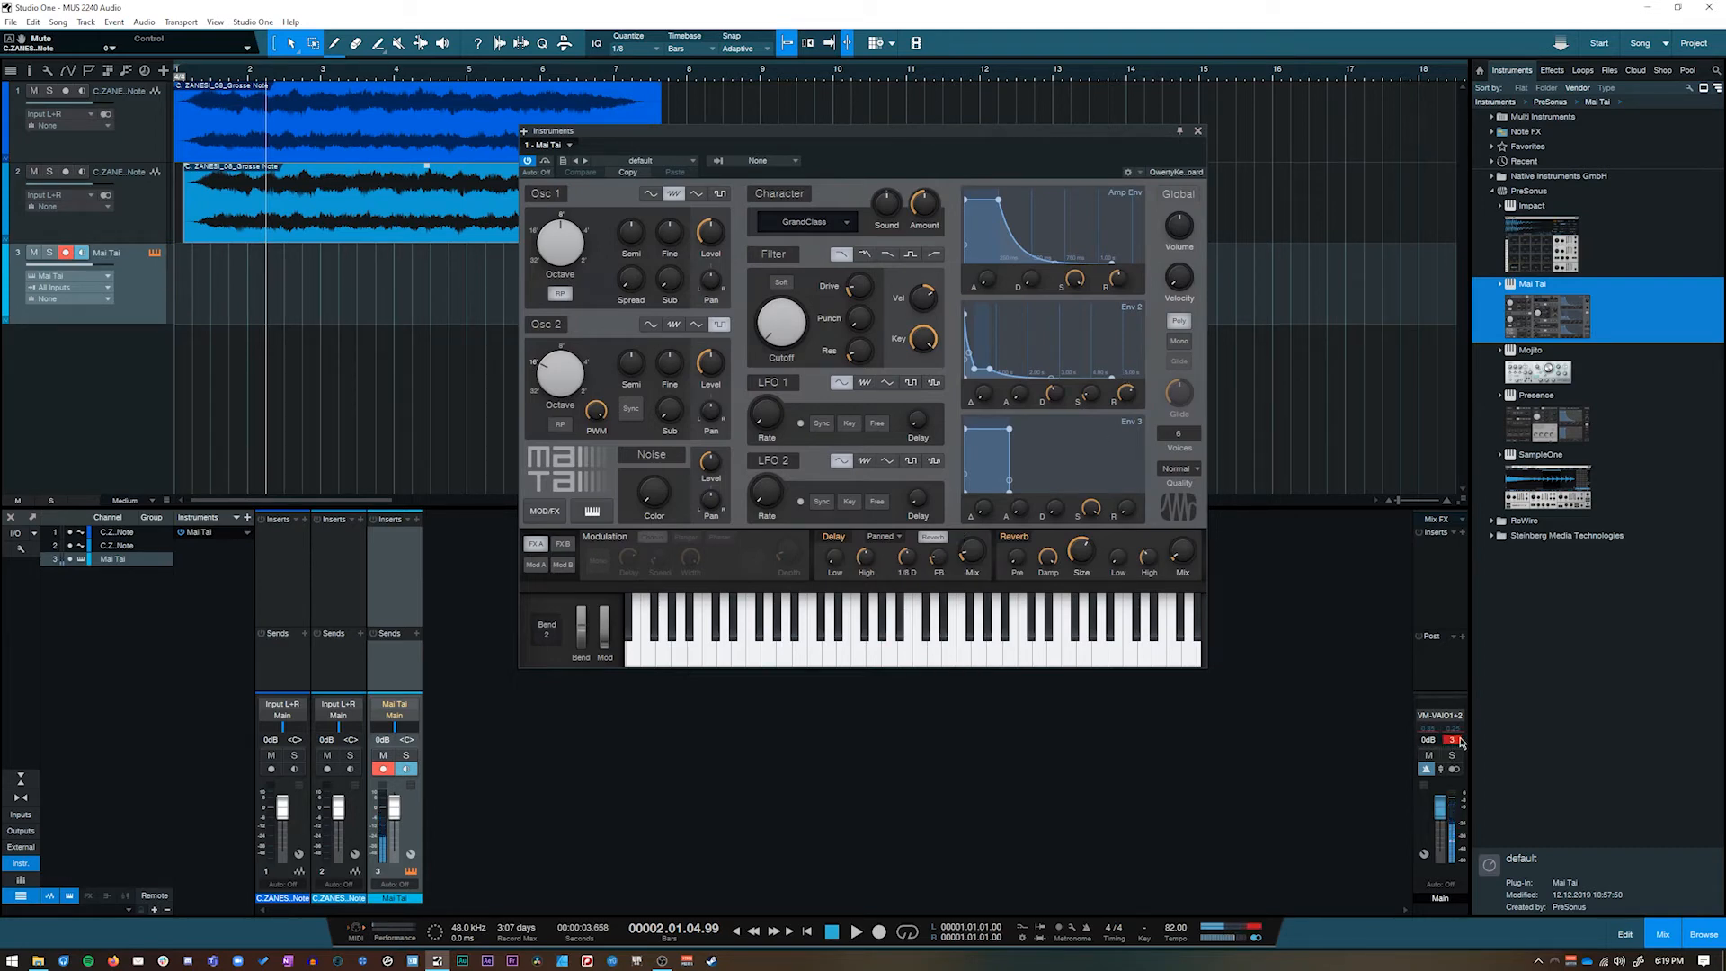
drag(903, 132, 1050, 107)
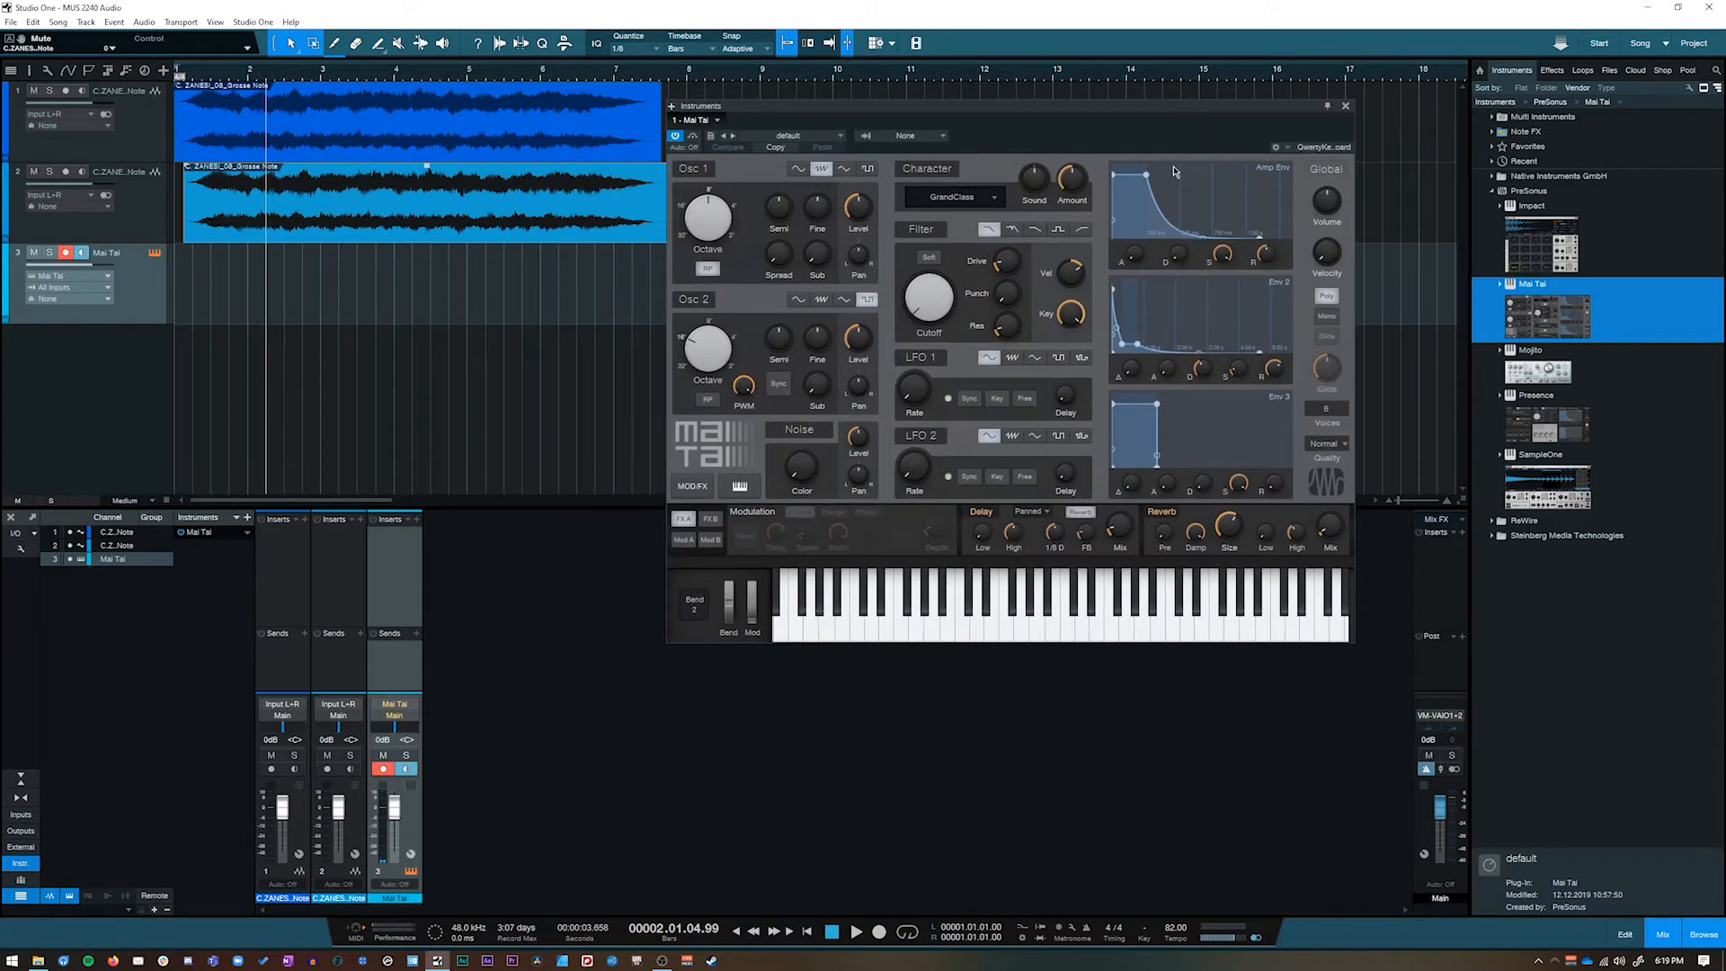
click(1346, 105)
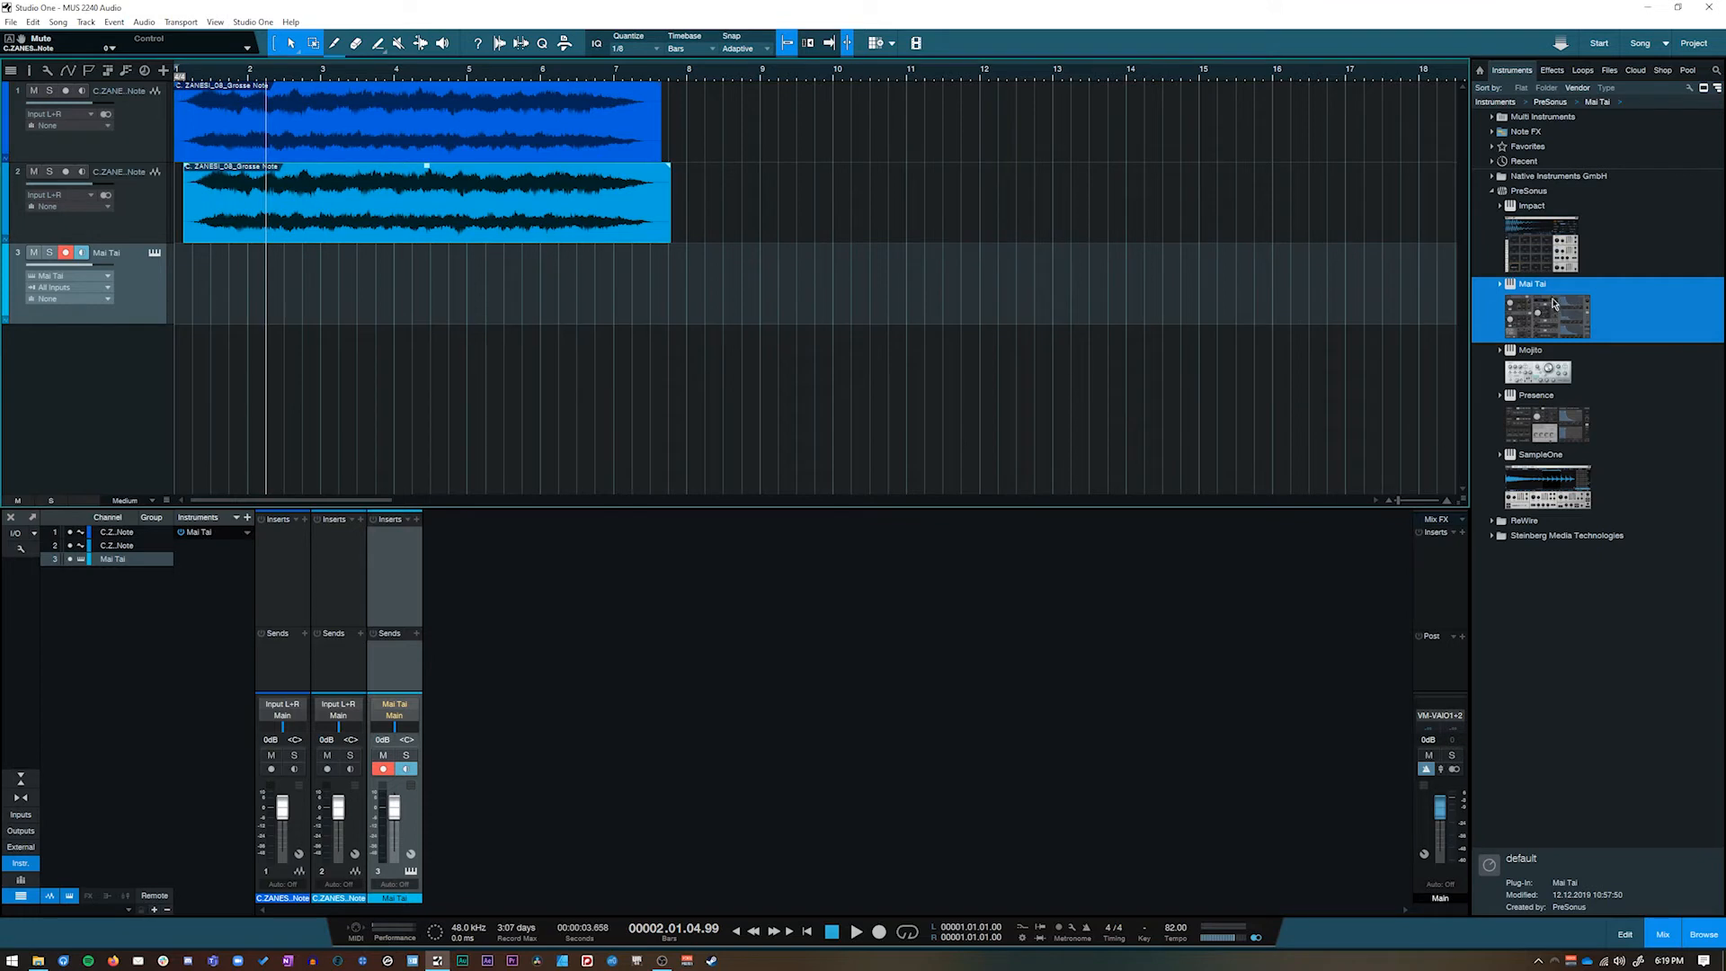
Move the second track's clip back to the song's start, aligned with the first track's clip
drag(407, 238, 376, 237)
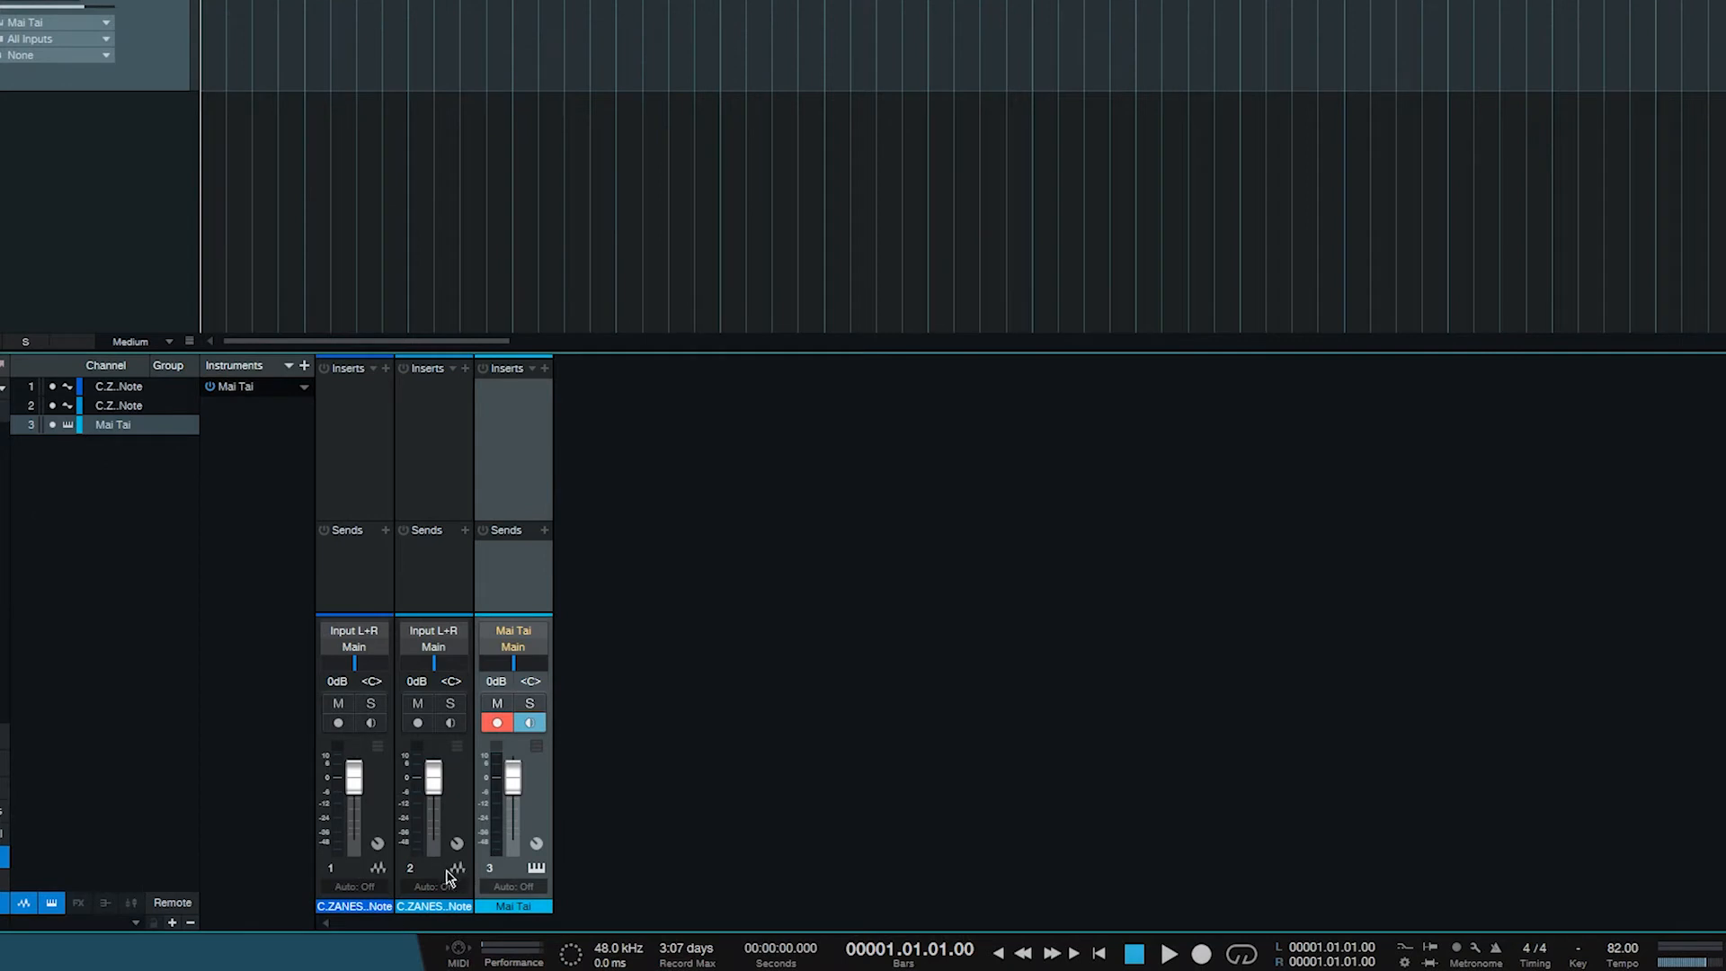
Select the two audio channels and the Mai Tai channel alternately in the mixer to compare their audio and instrument type icons
click(390, 877)
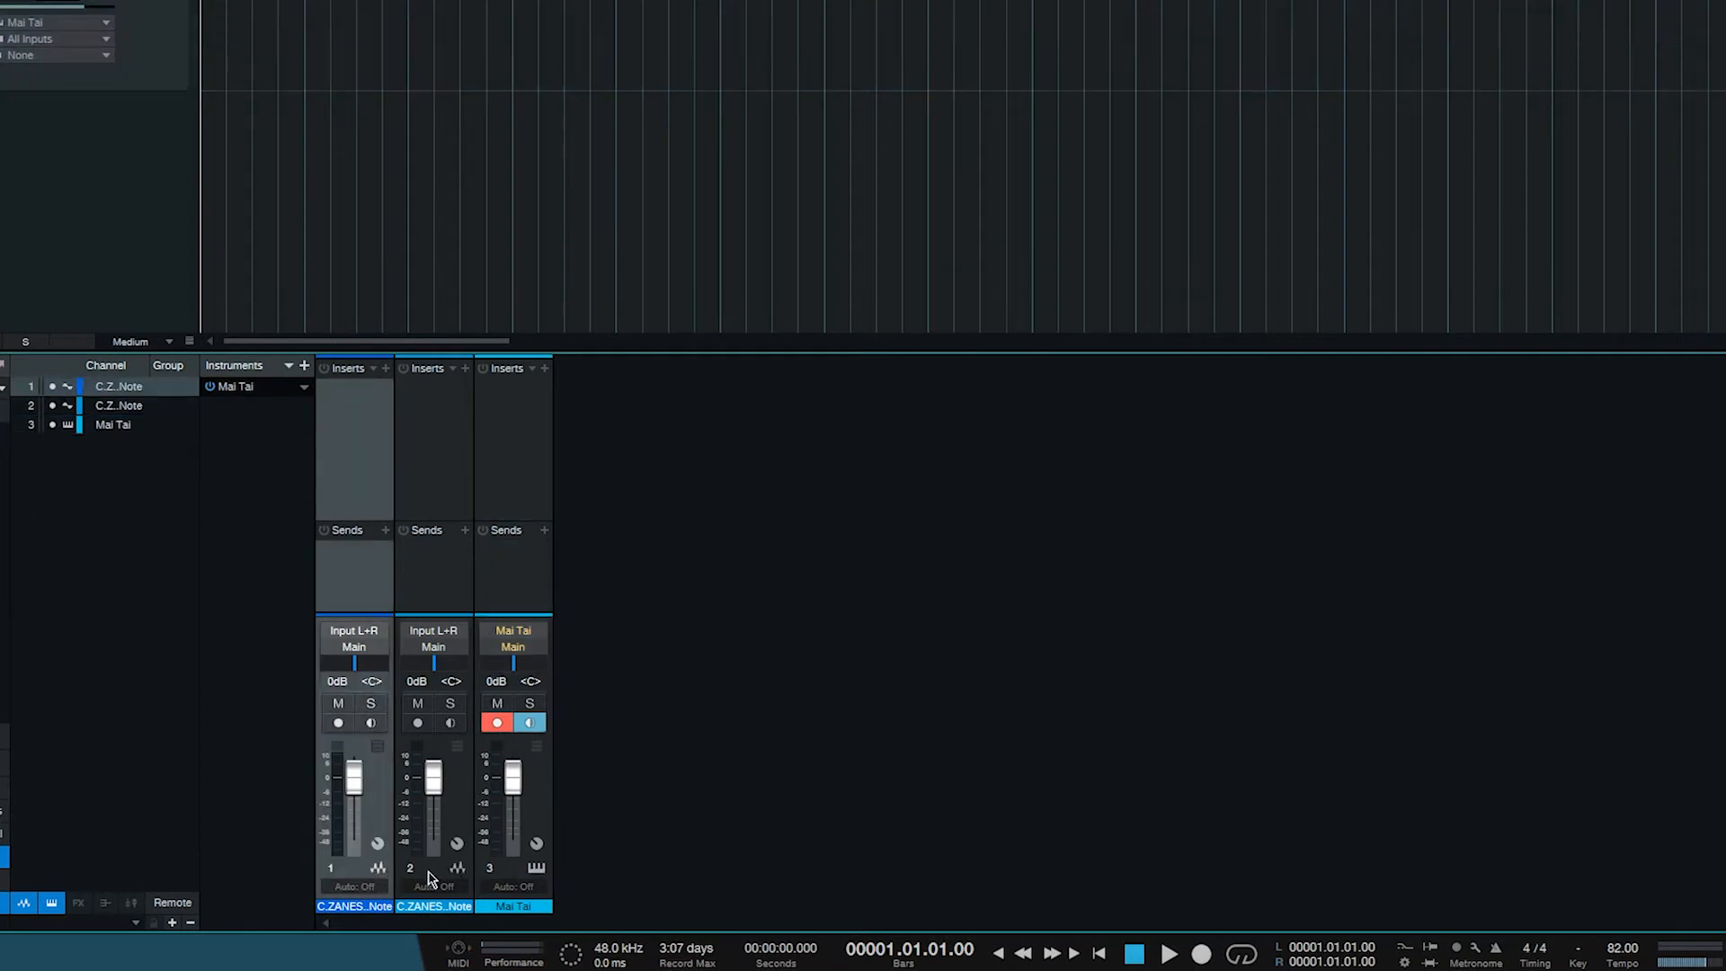
click(432, 879)
click(525, 876)
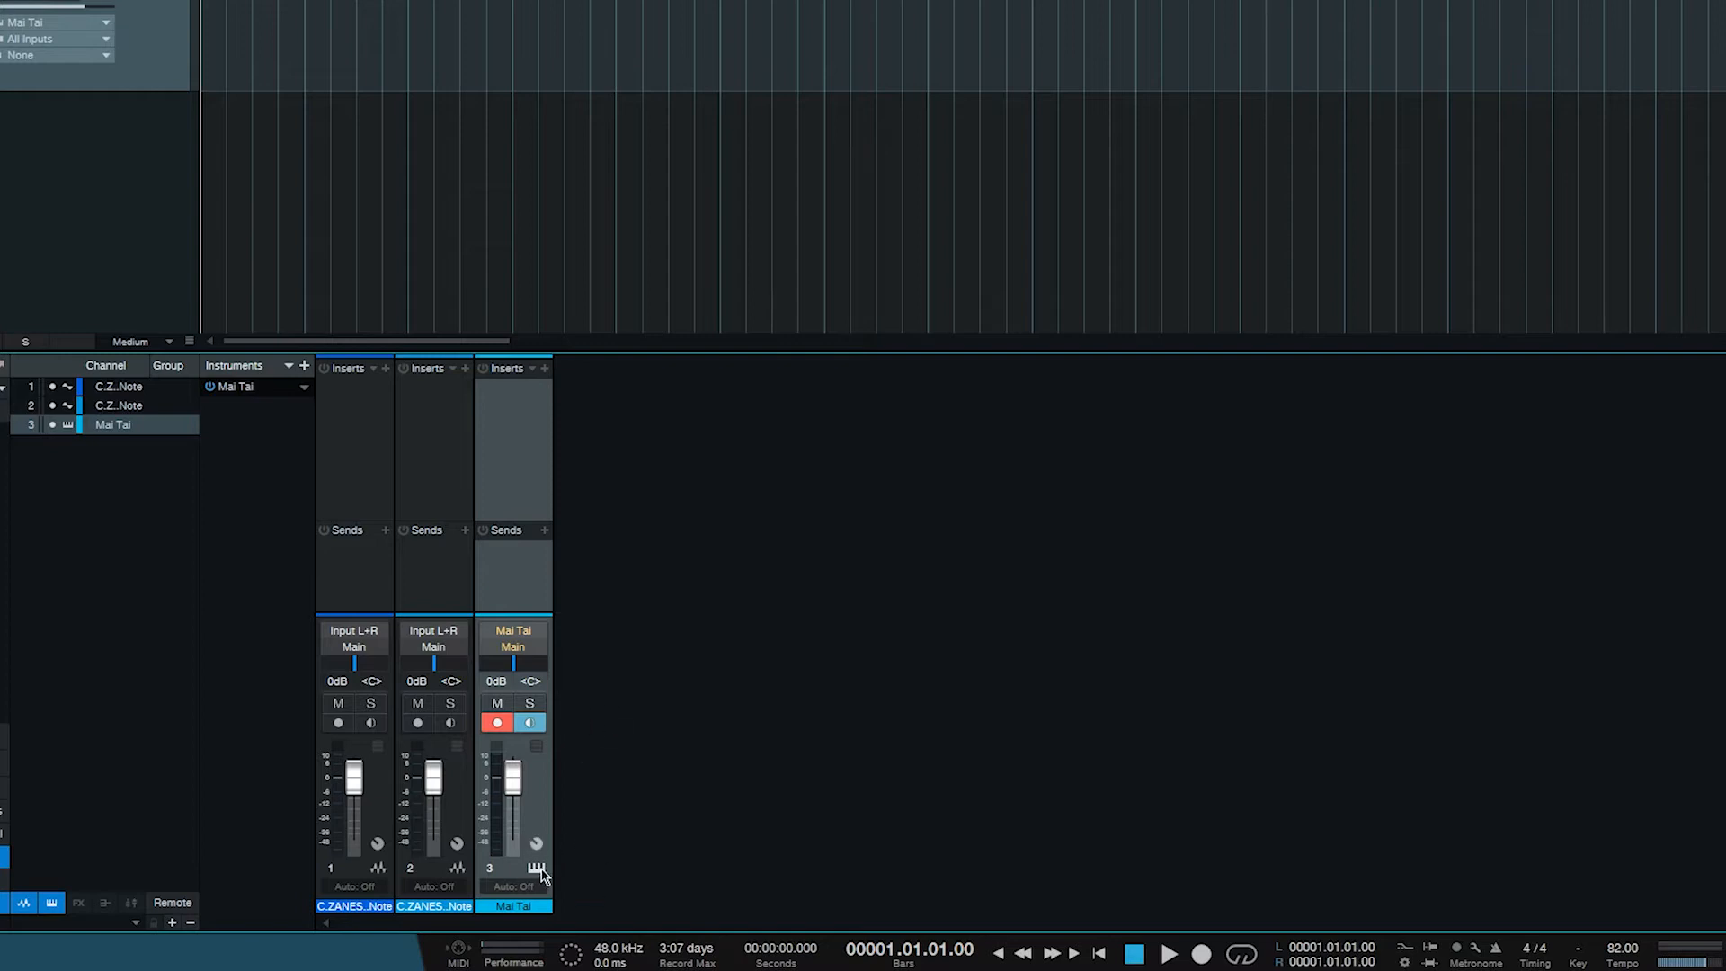
click(459, 872)
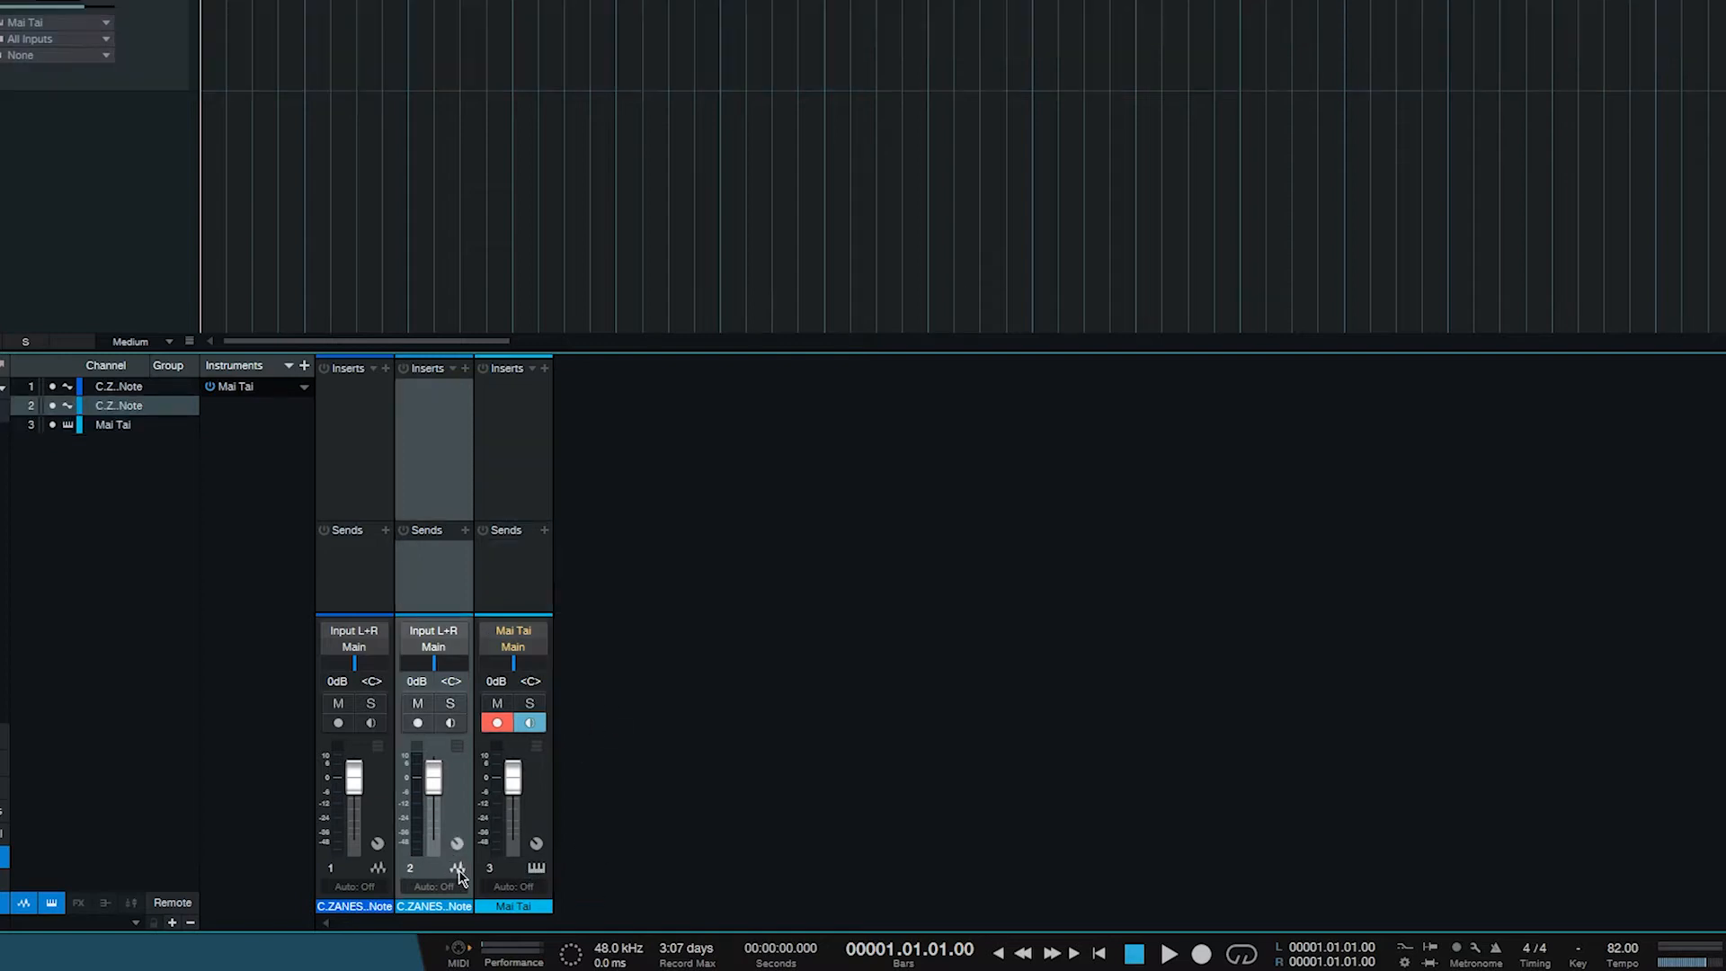
click(511, 878)
click(371, 873)
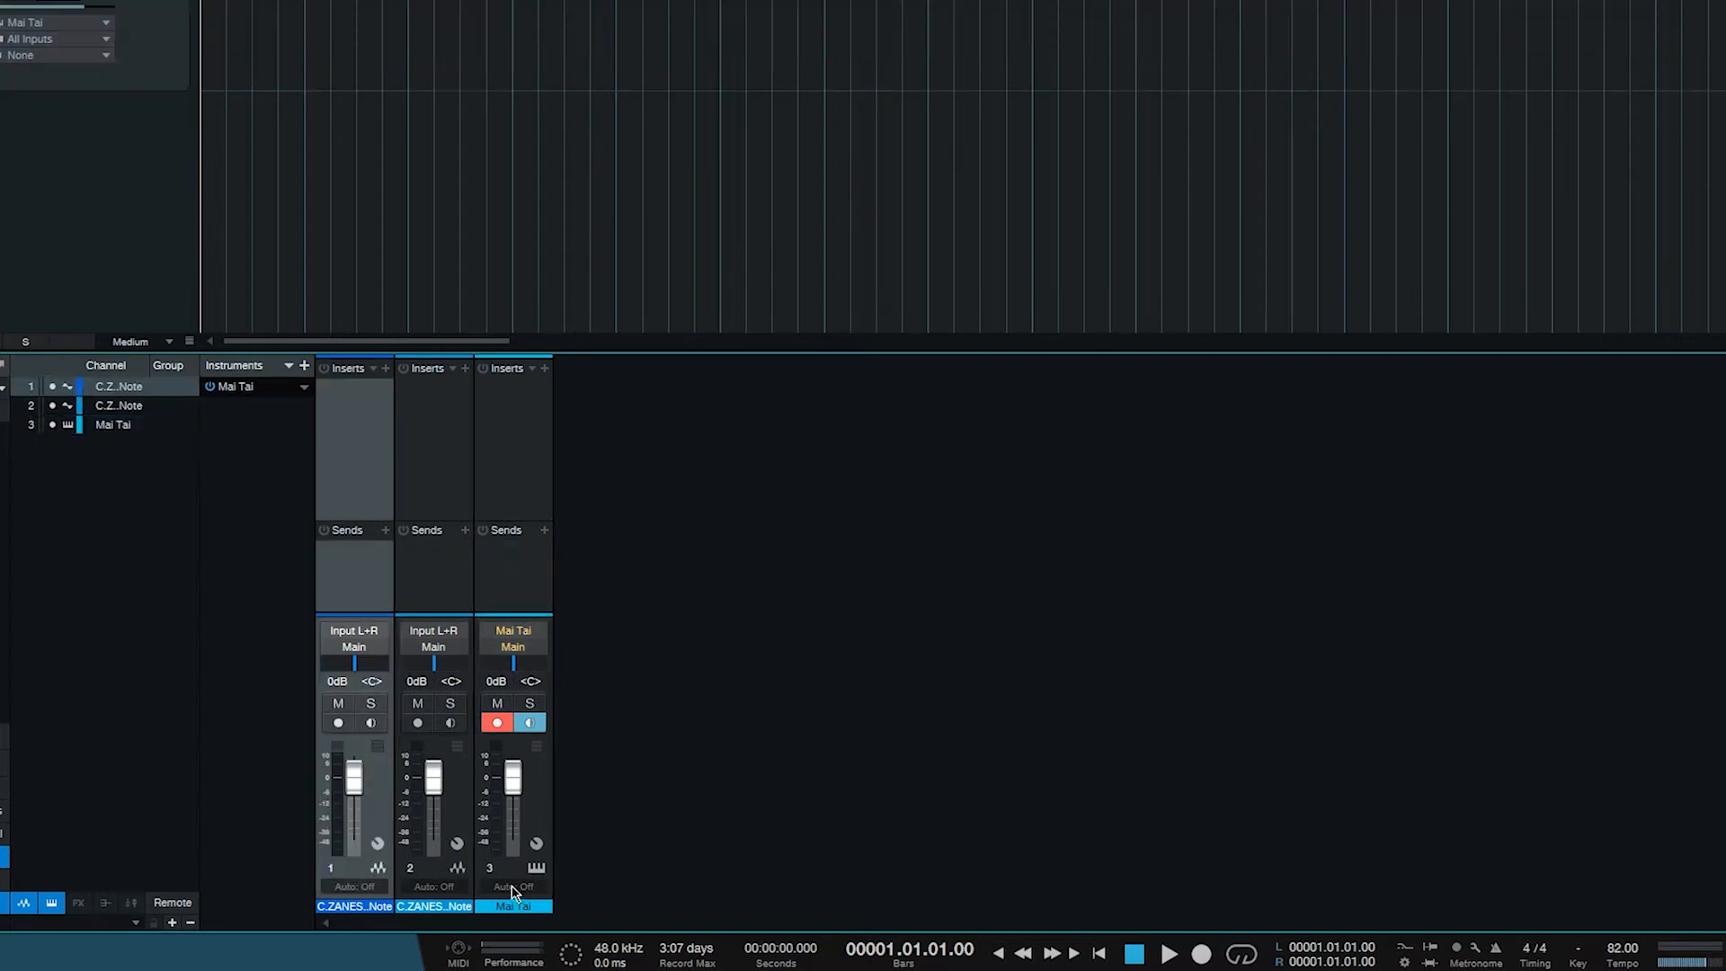
click(513, 890)
click(525, 567)
click(520, 881)
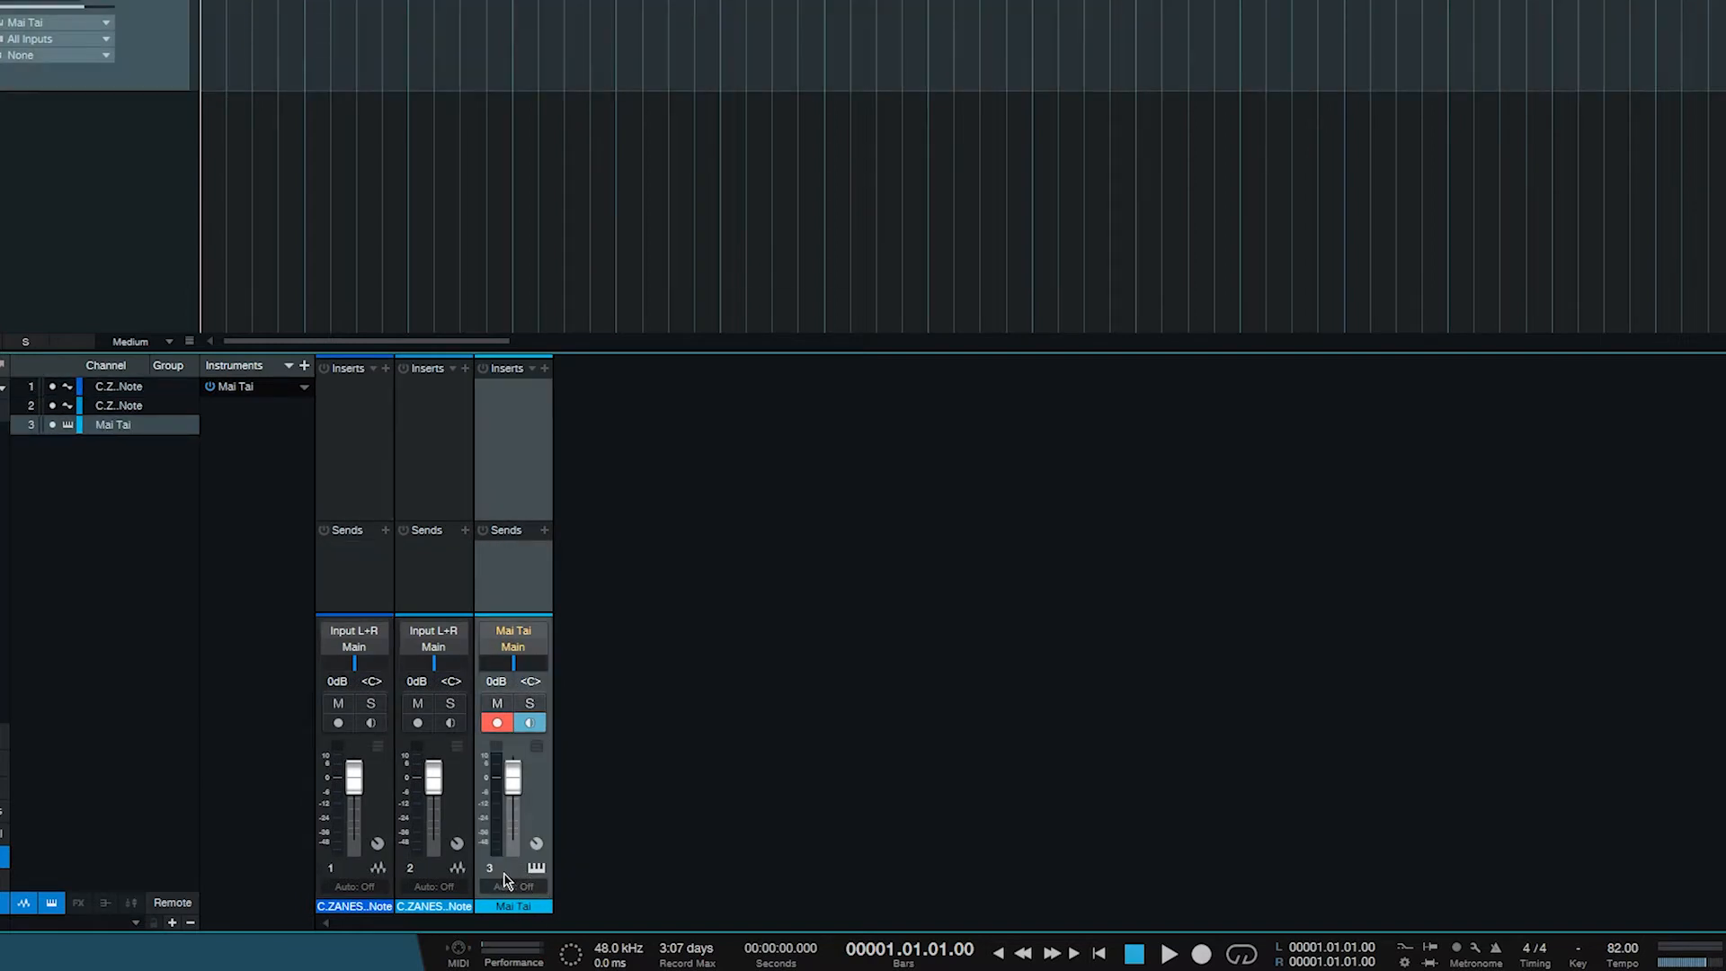
Select the three mixer channels and their track headers in turn to examine how they correspond, ending on the first channel
click(364, 450)
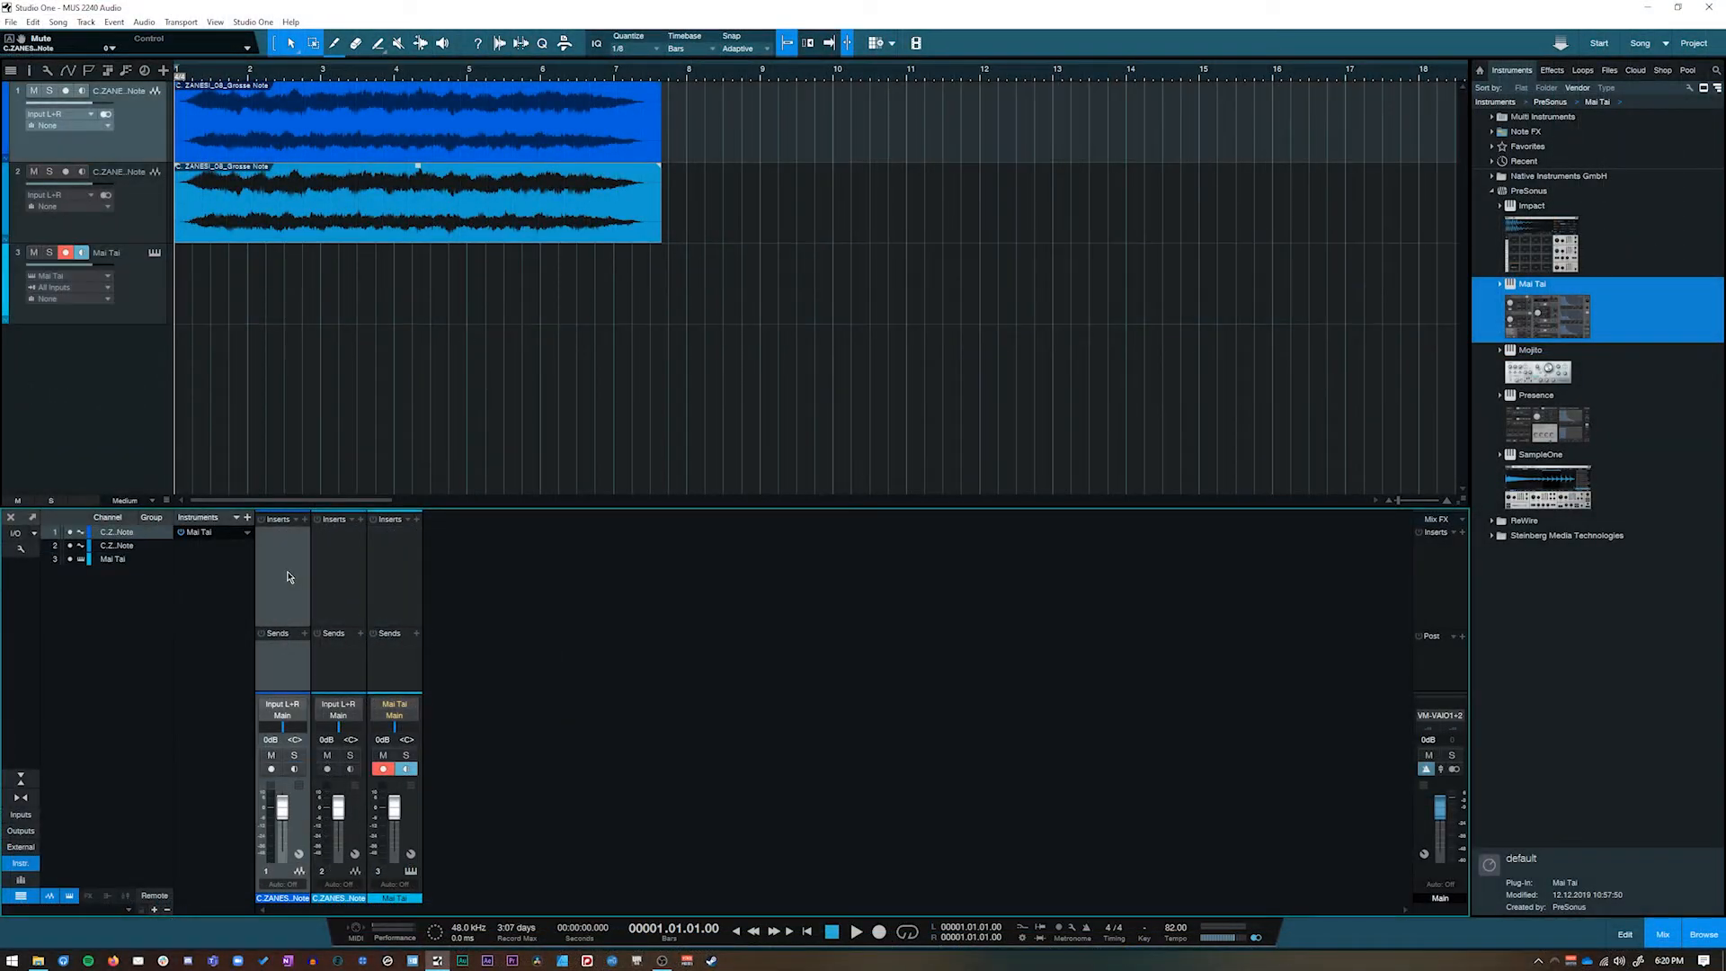
click(351, 584)
click(384, 587)
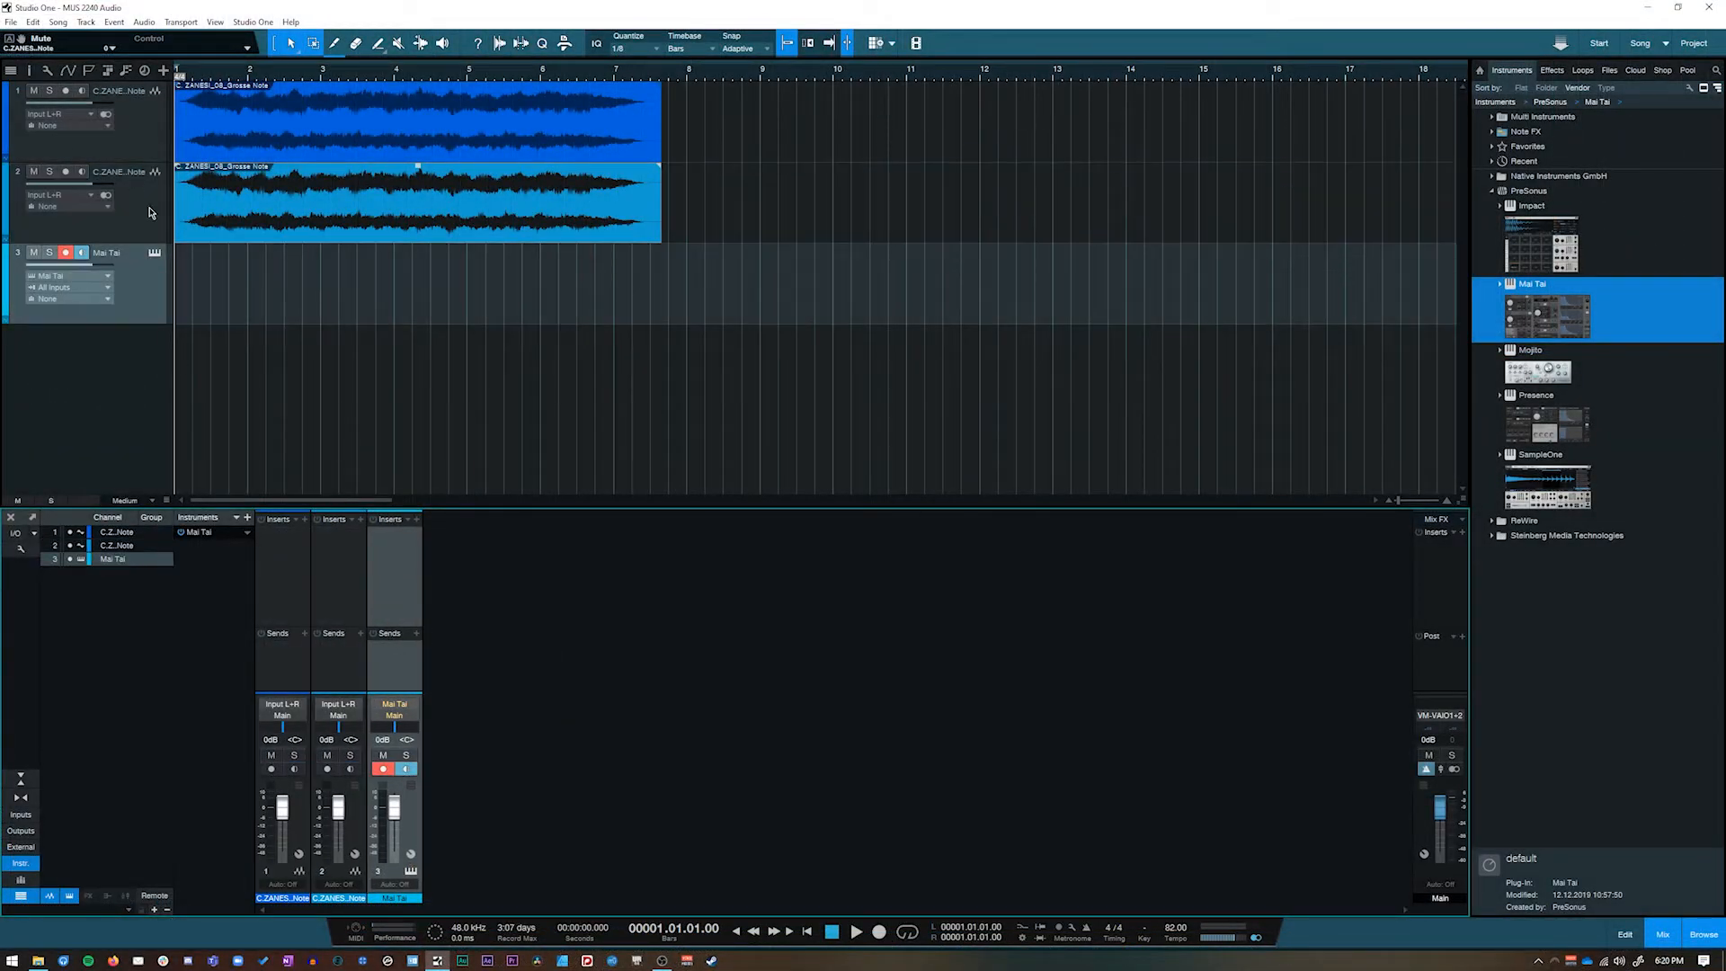
click(151, 213)
click(146, 127)
click(148, 315)
click(141, 227)
click(290, 599)
click(386, 599)
click(283, 586)
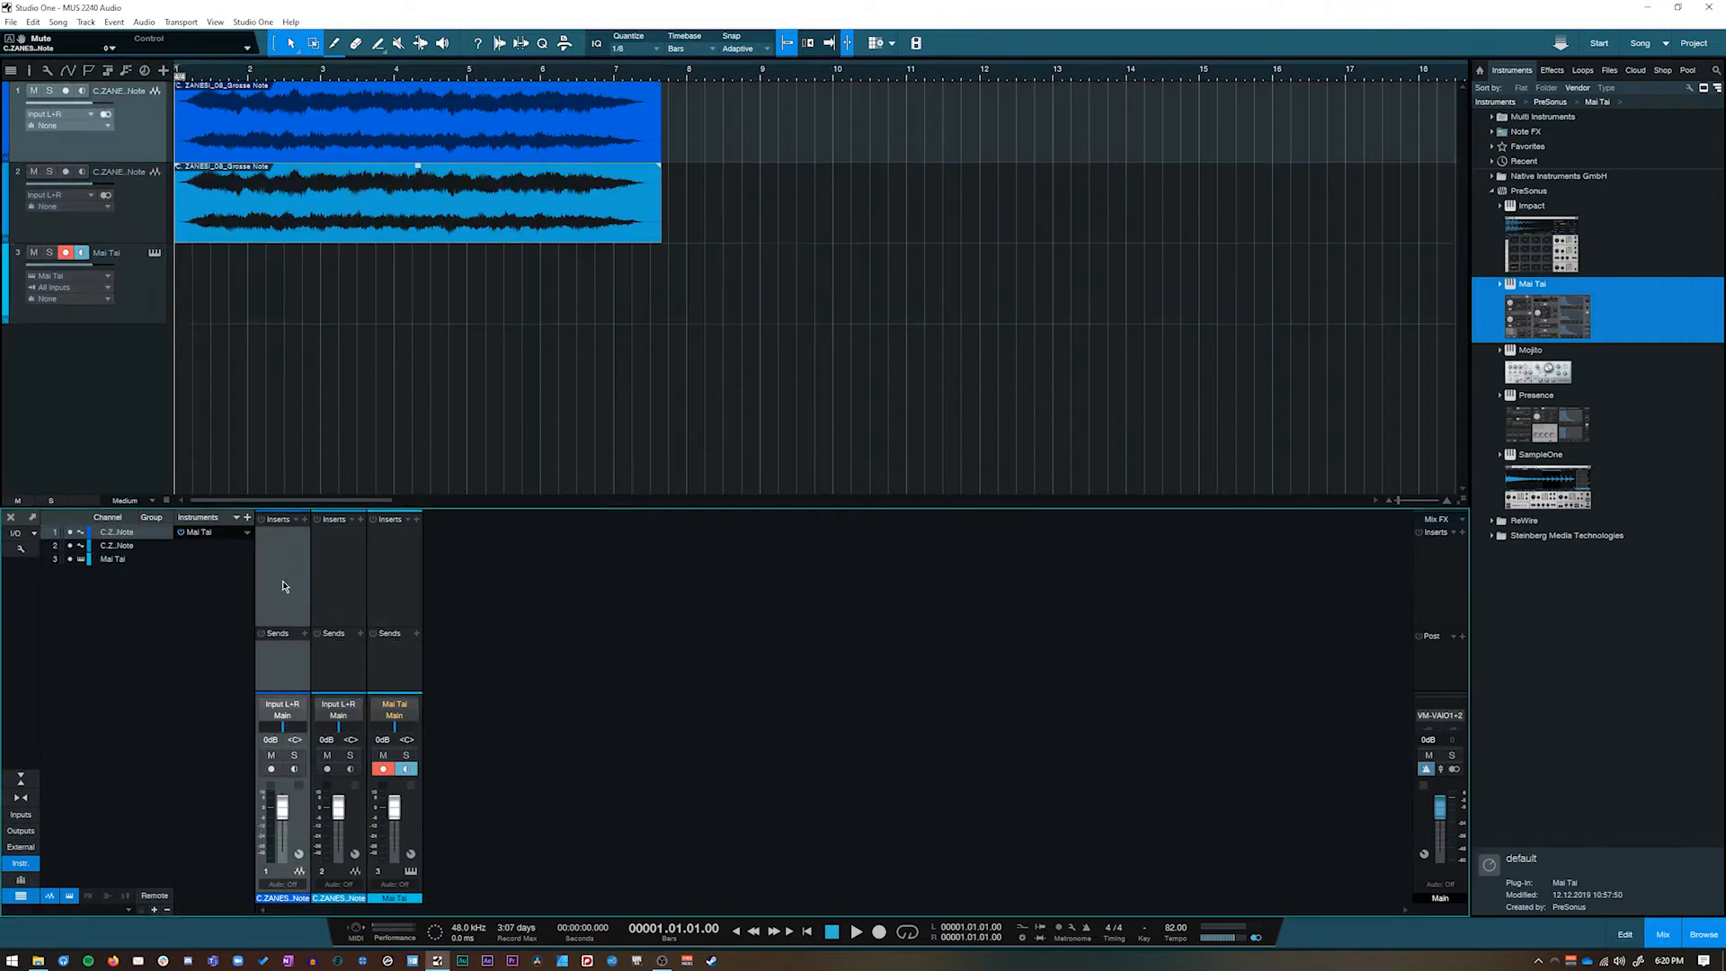
Hide the mixer and the browser, and show the inspector for the first audio track
click(1670, 938)
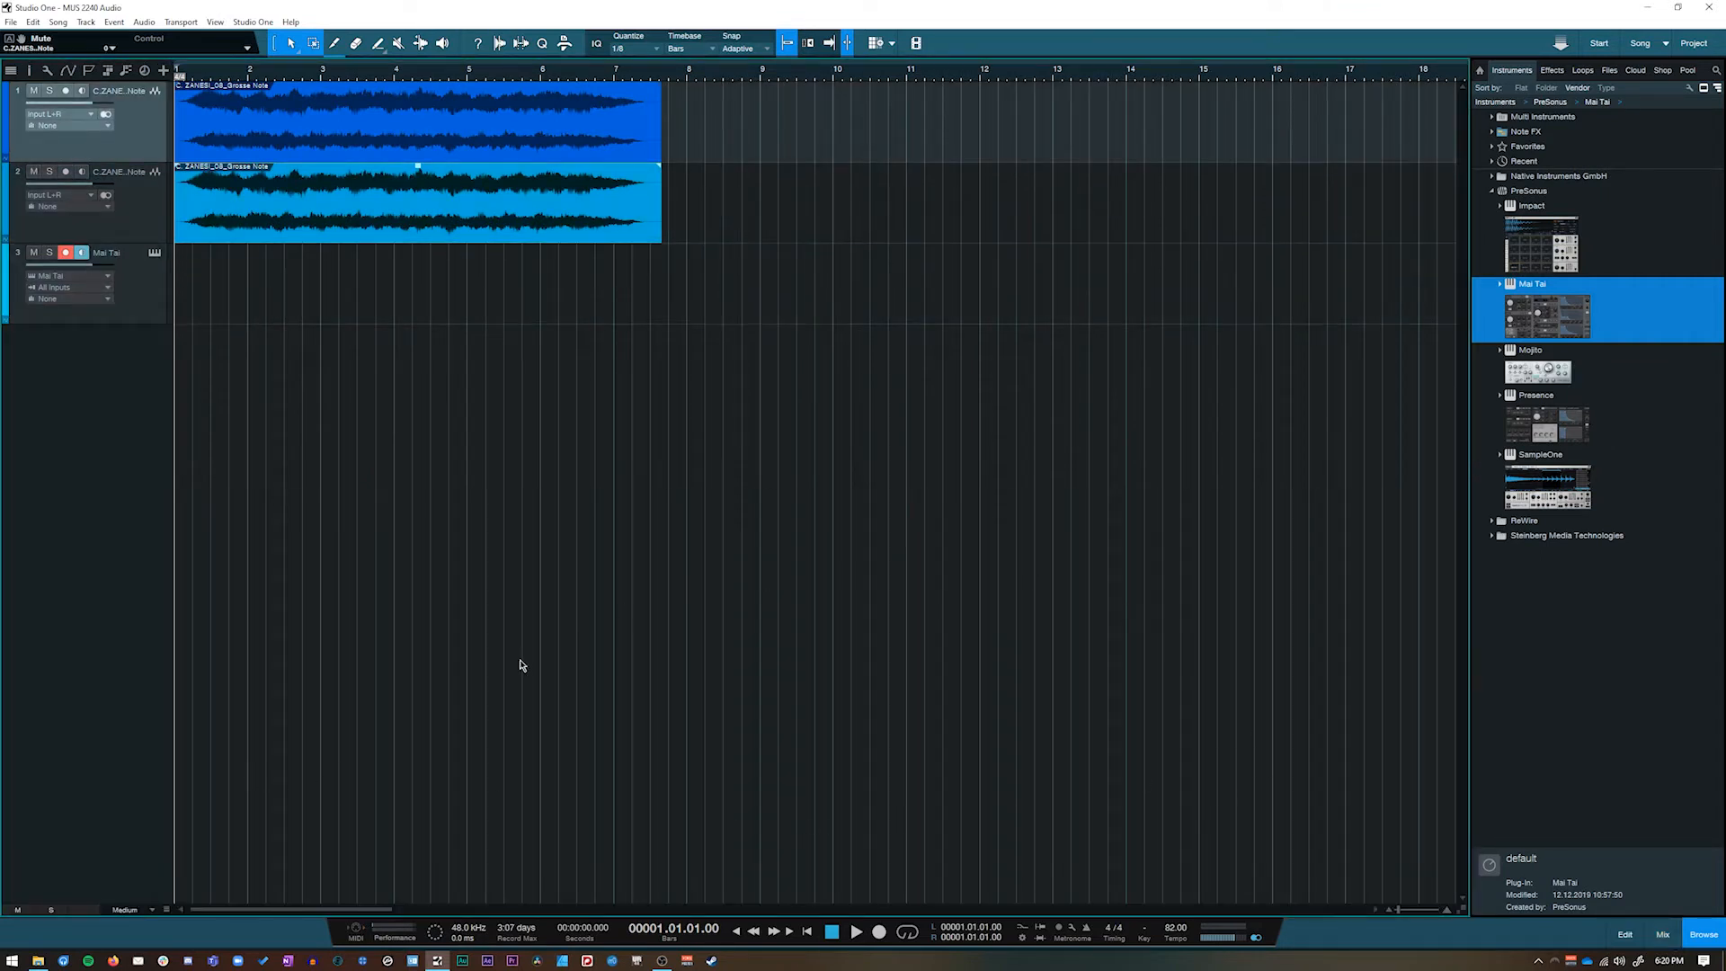
click(1702, 934)
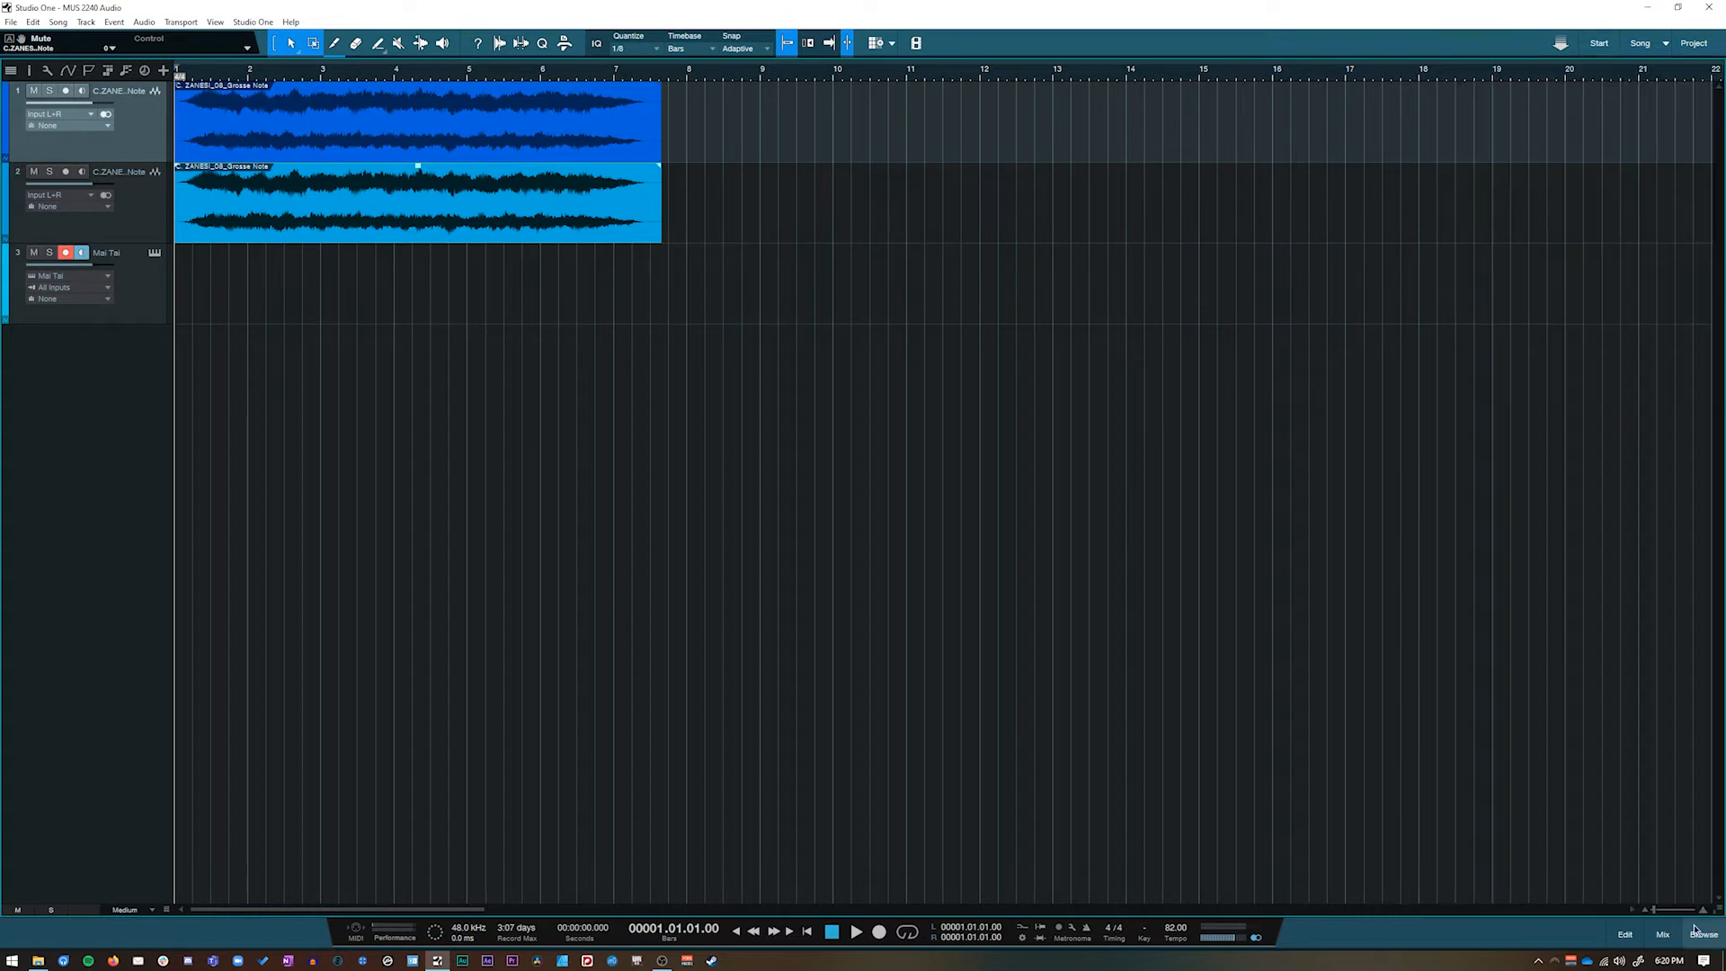
click(132, 136)
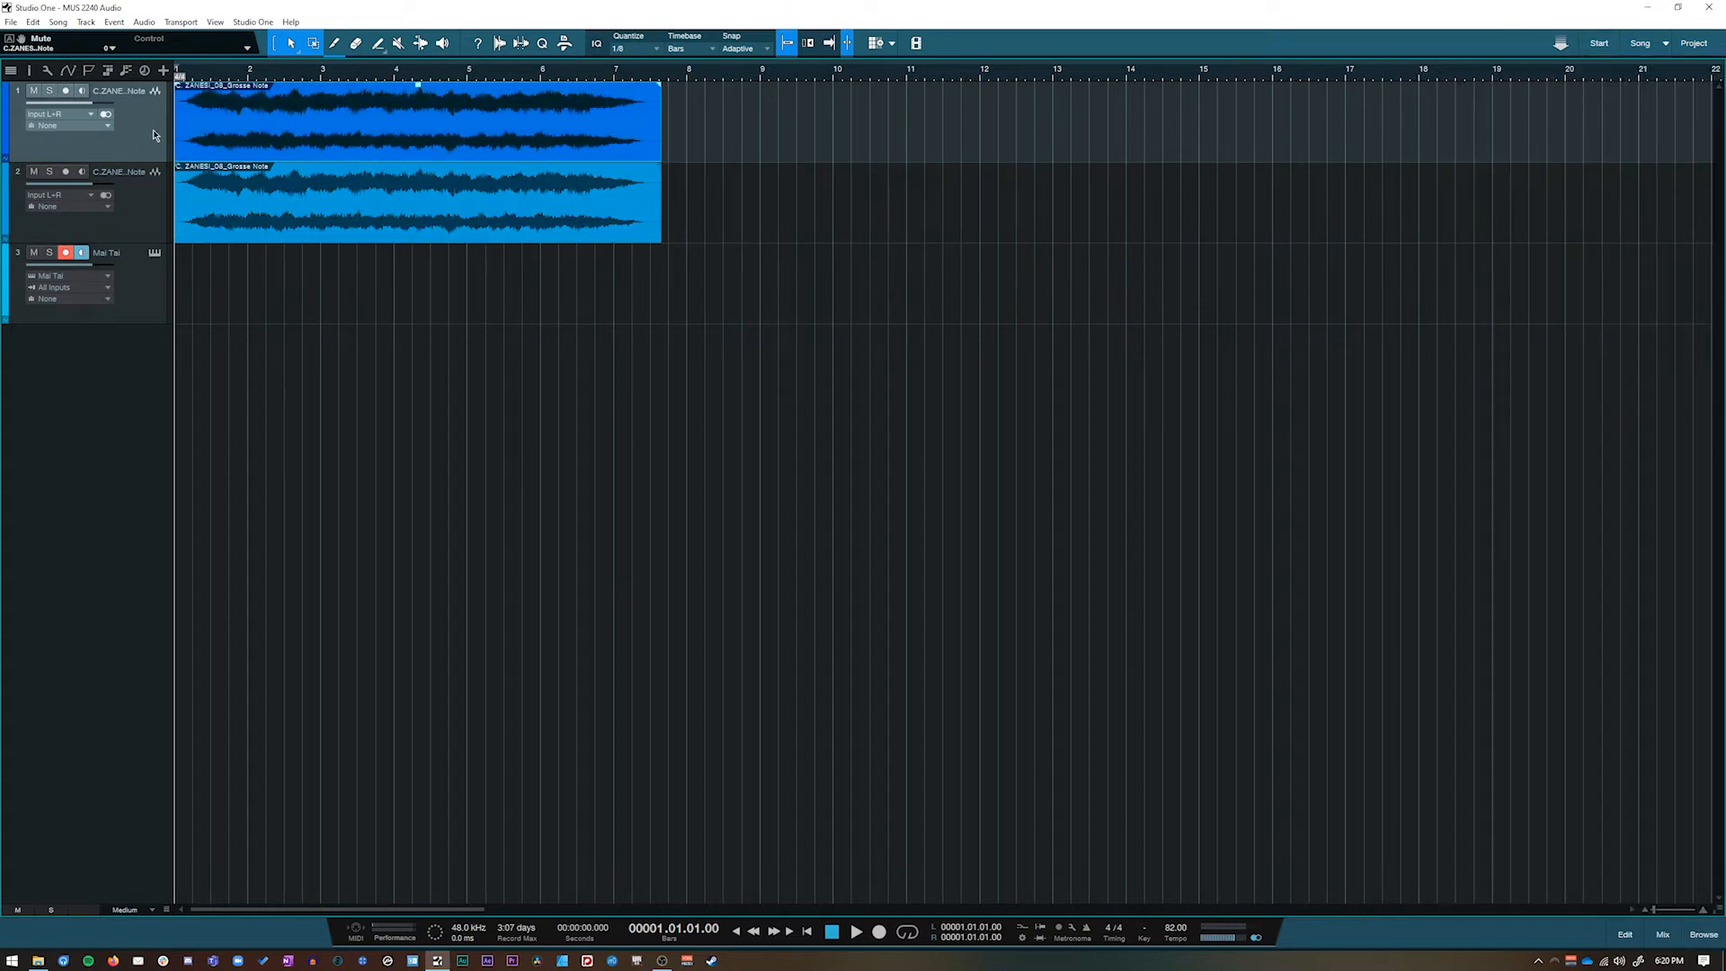
click(30, 76)
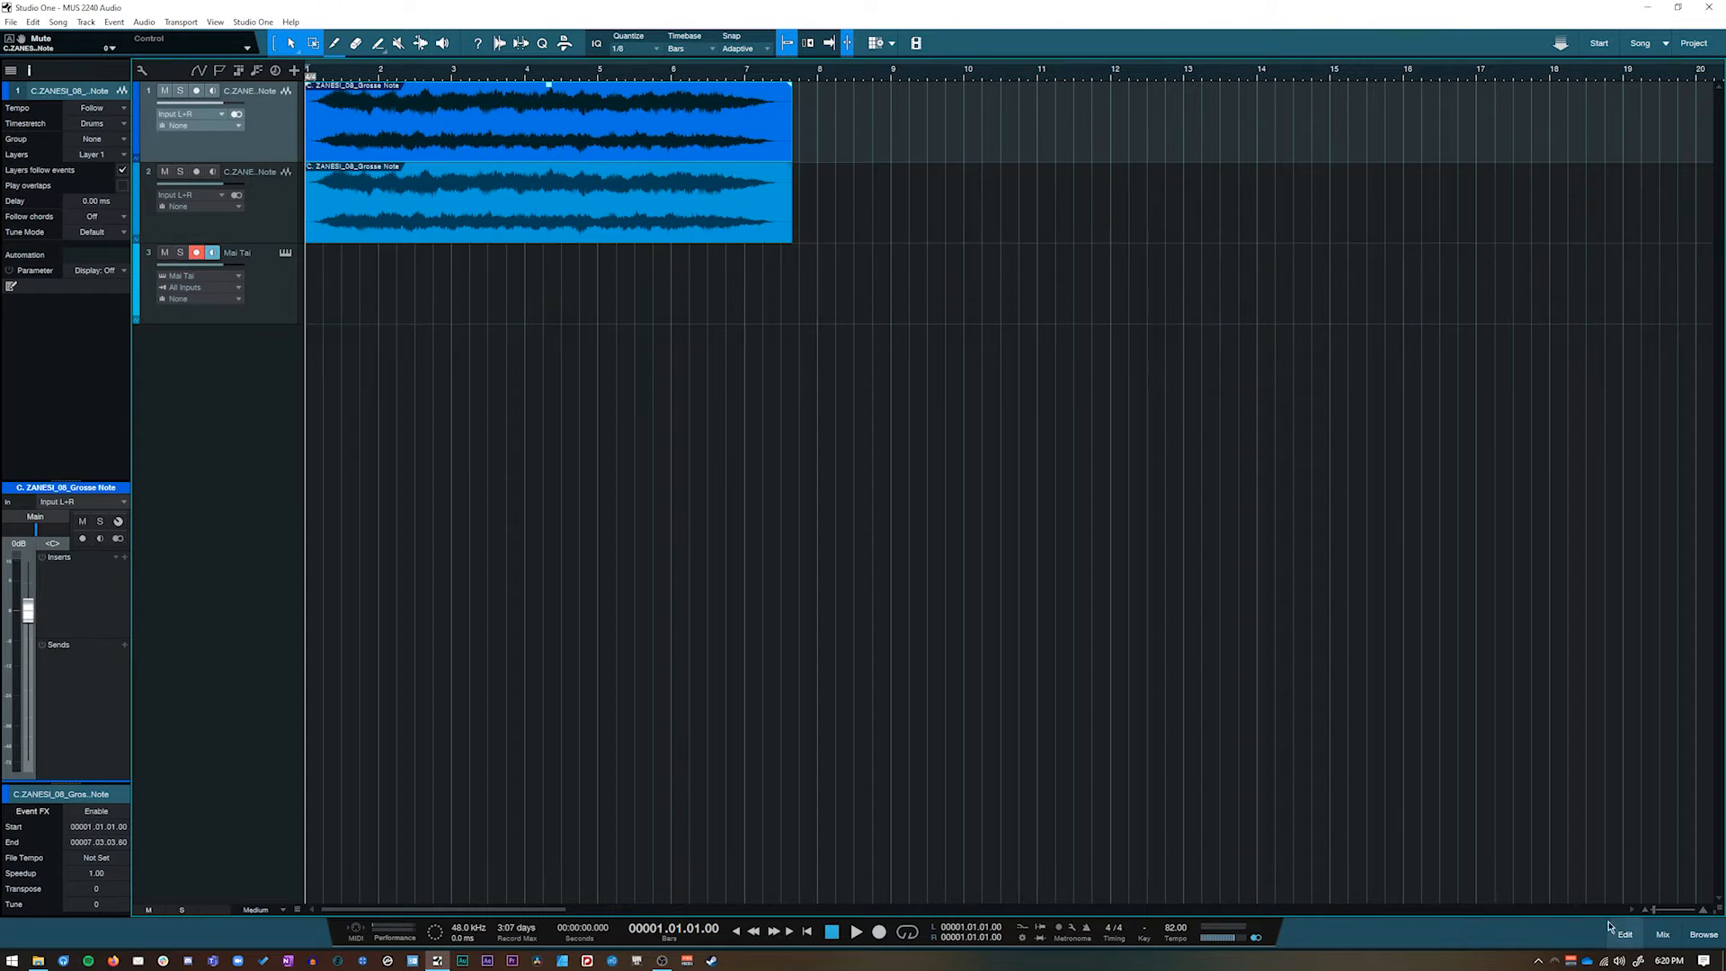
Show the mixer again, pan the first audio channel hard left, and solo it
click(1664, 932)
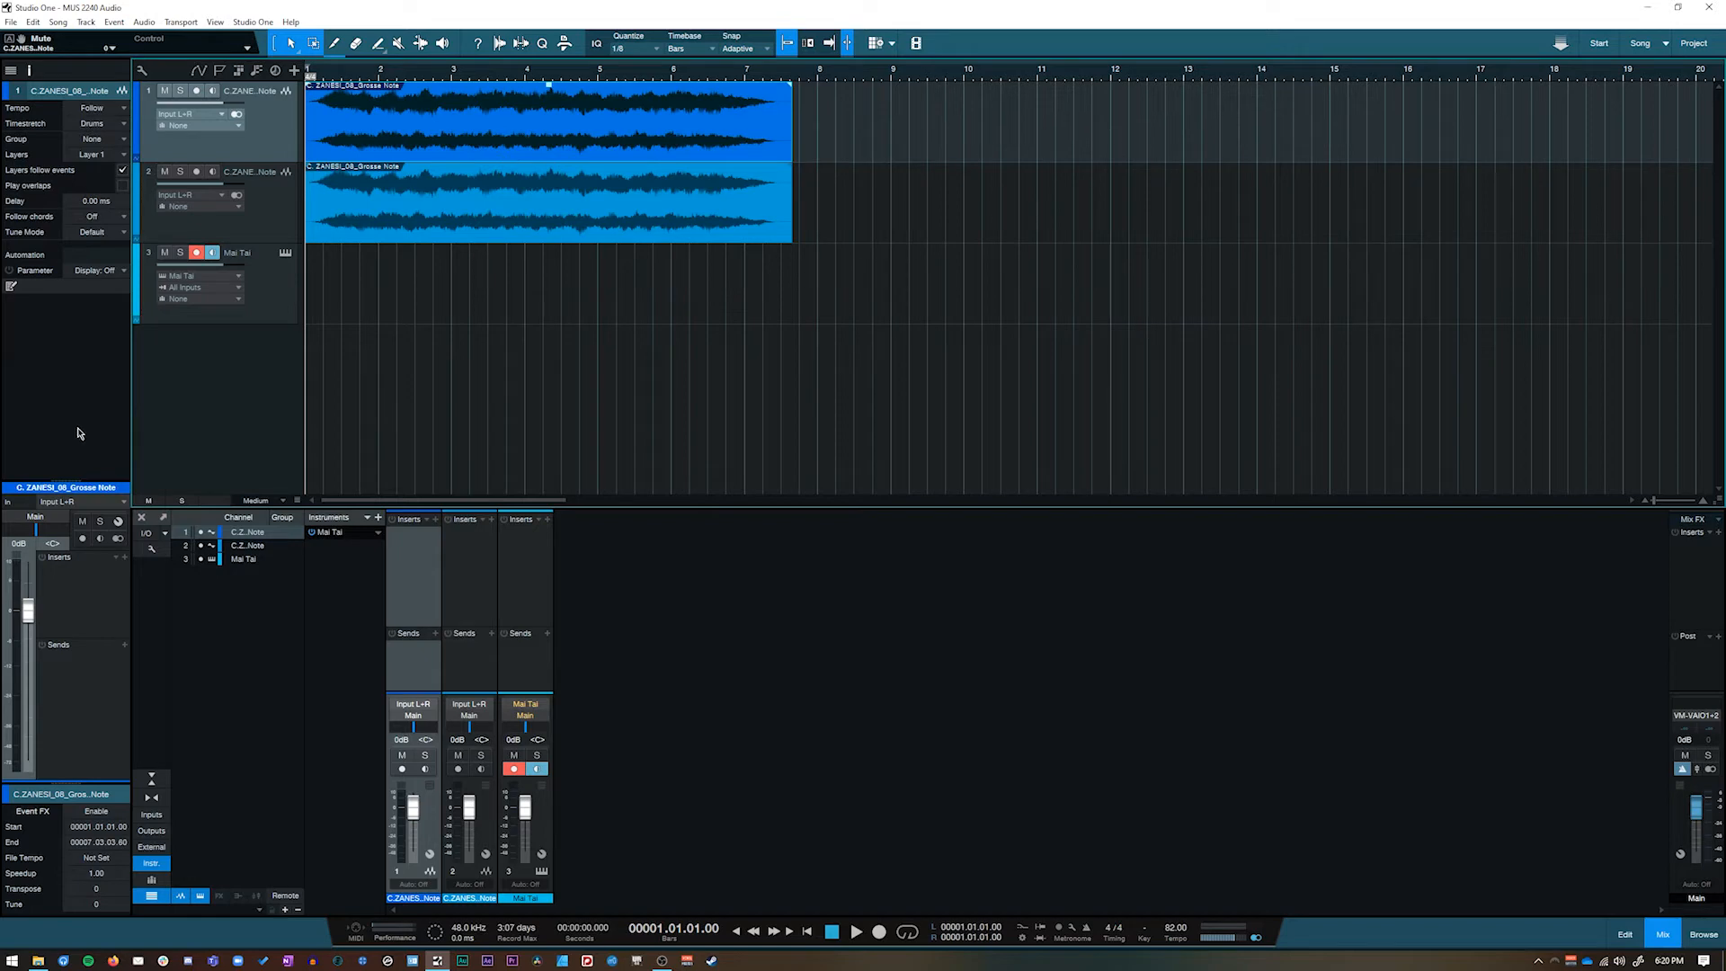
click(99, 540)
click(100, 540)
drag(414, 730, 359, 736)
click(424, 756)
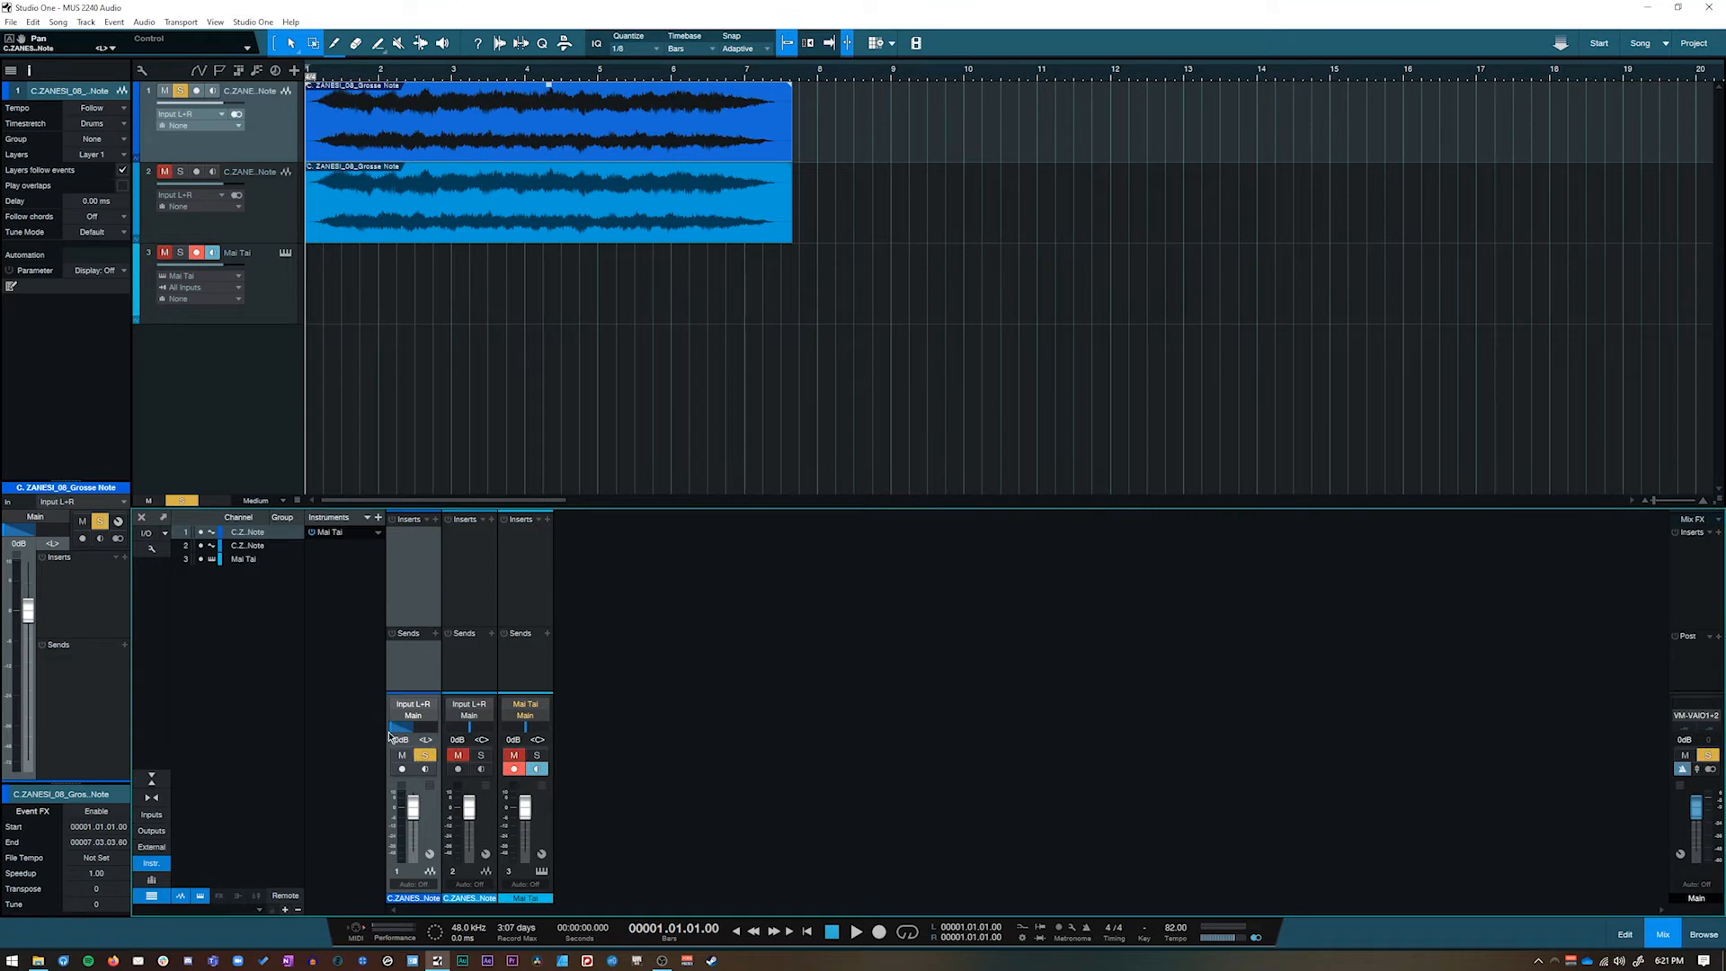
Play the soloed track while panning it hard right, and reset its pan to centre after stopping playback
key(space)
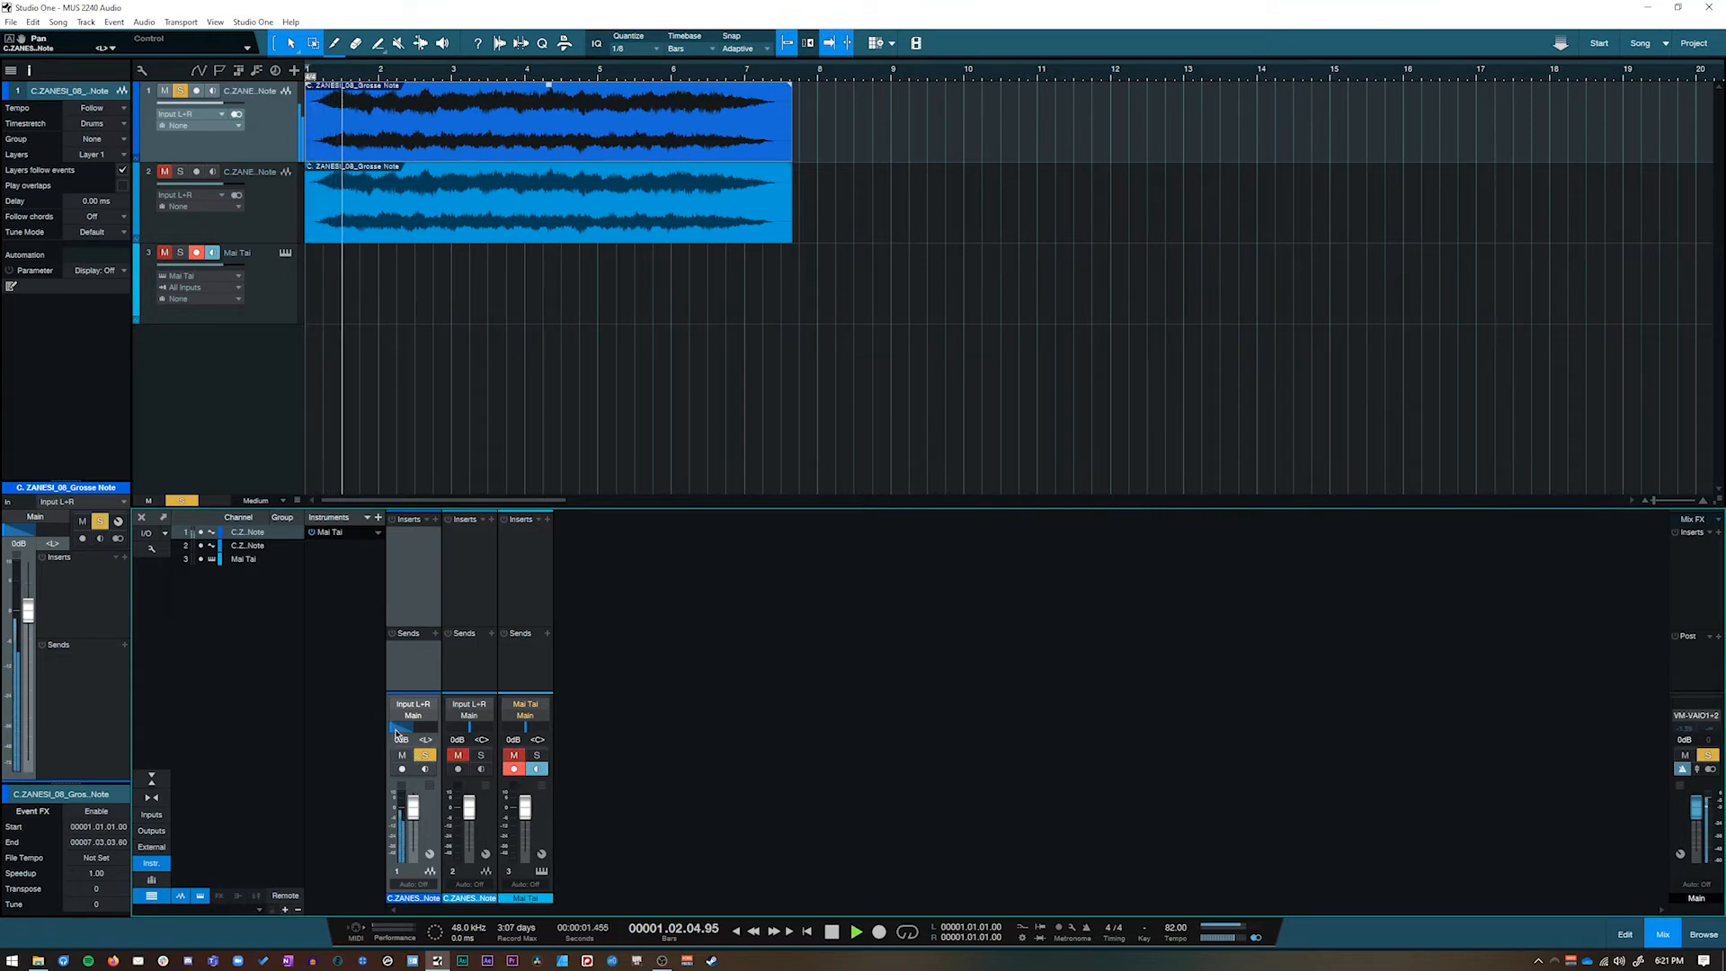
drag(395, 733, 439, 736)
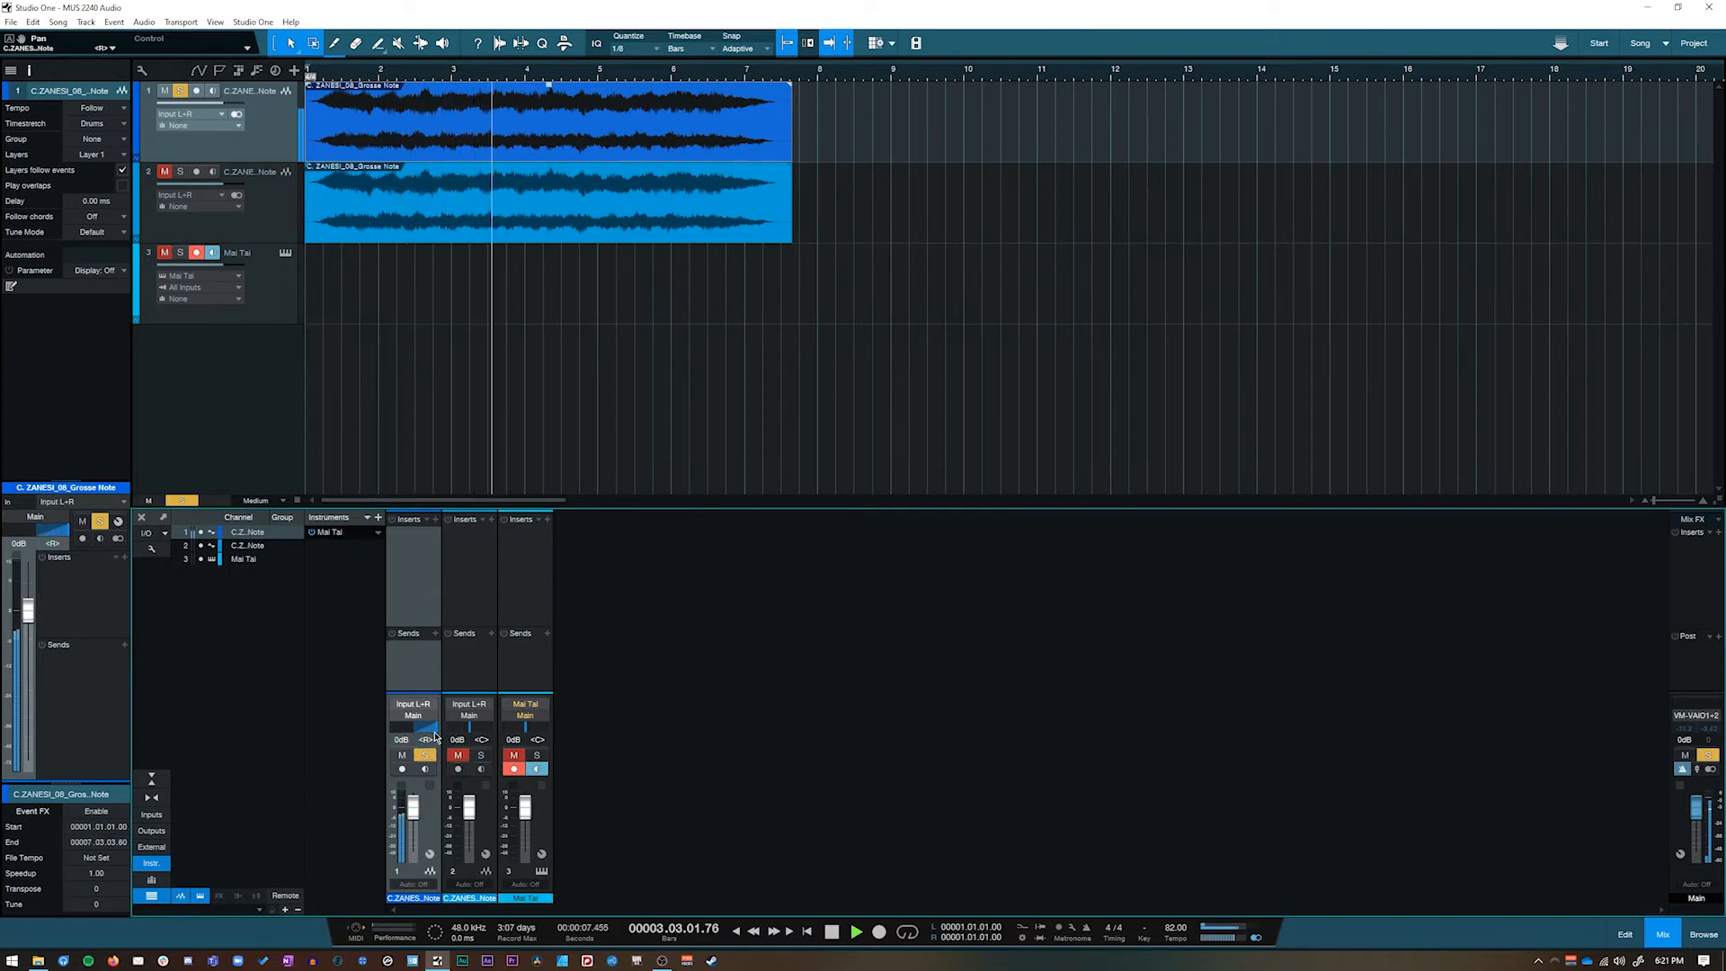
key(space)
drag(436, 738, 414, 733)
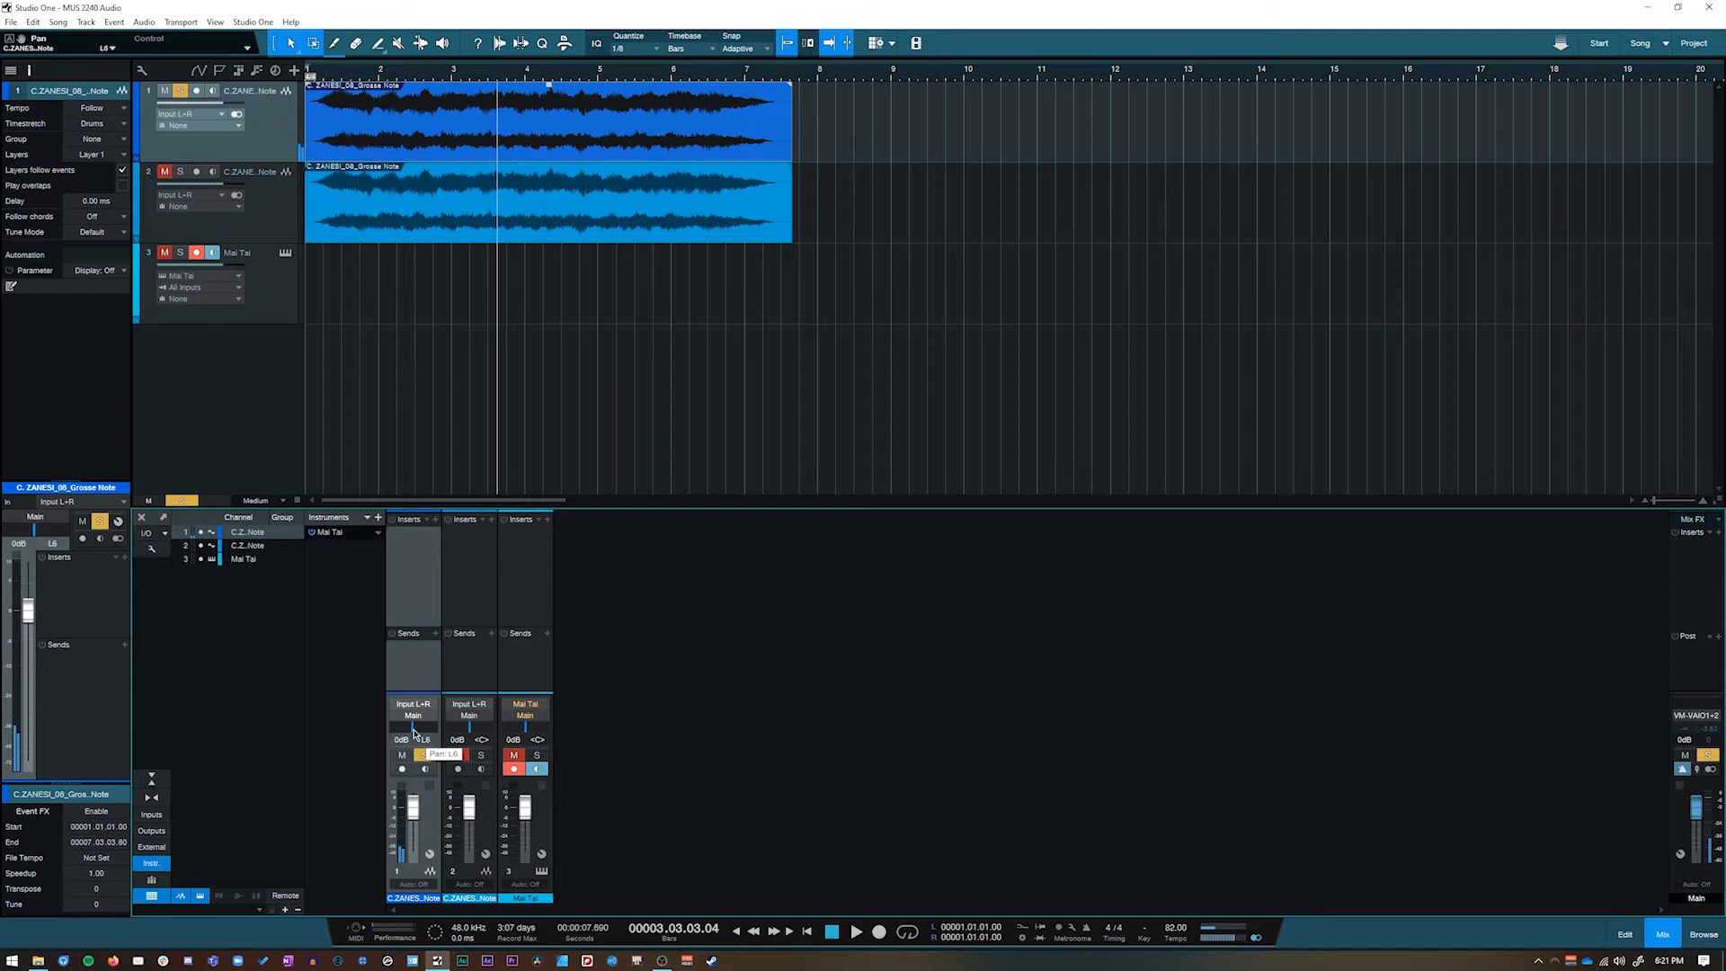
ctrl+click(414, 730)
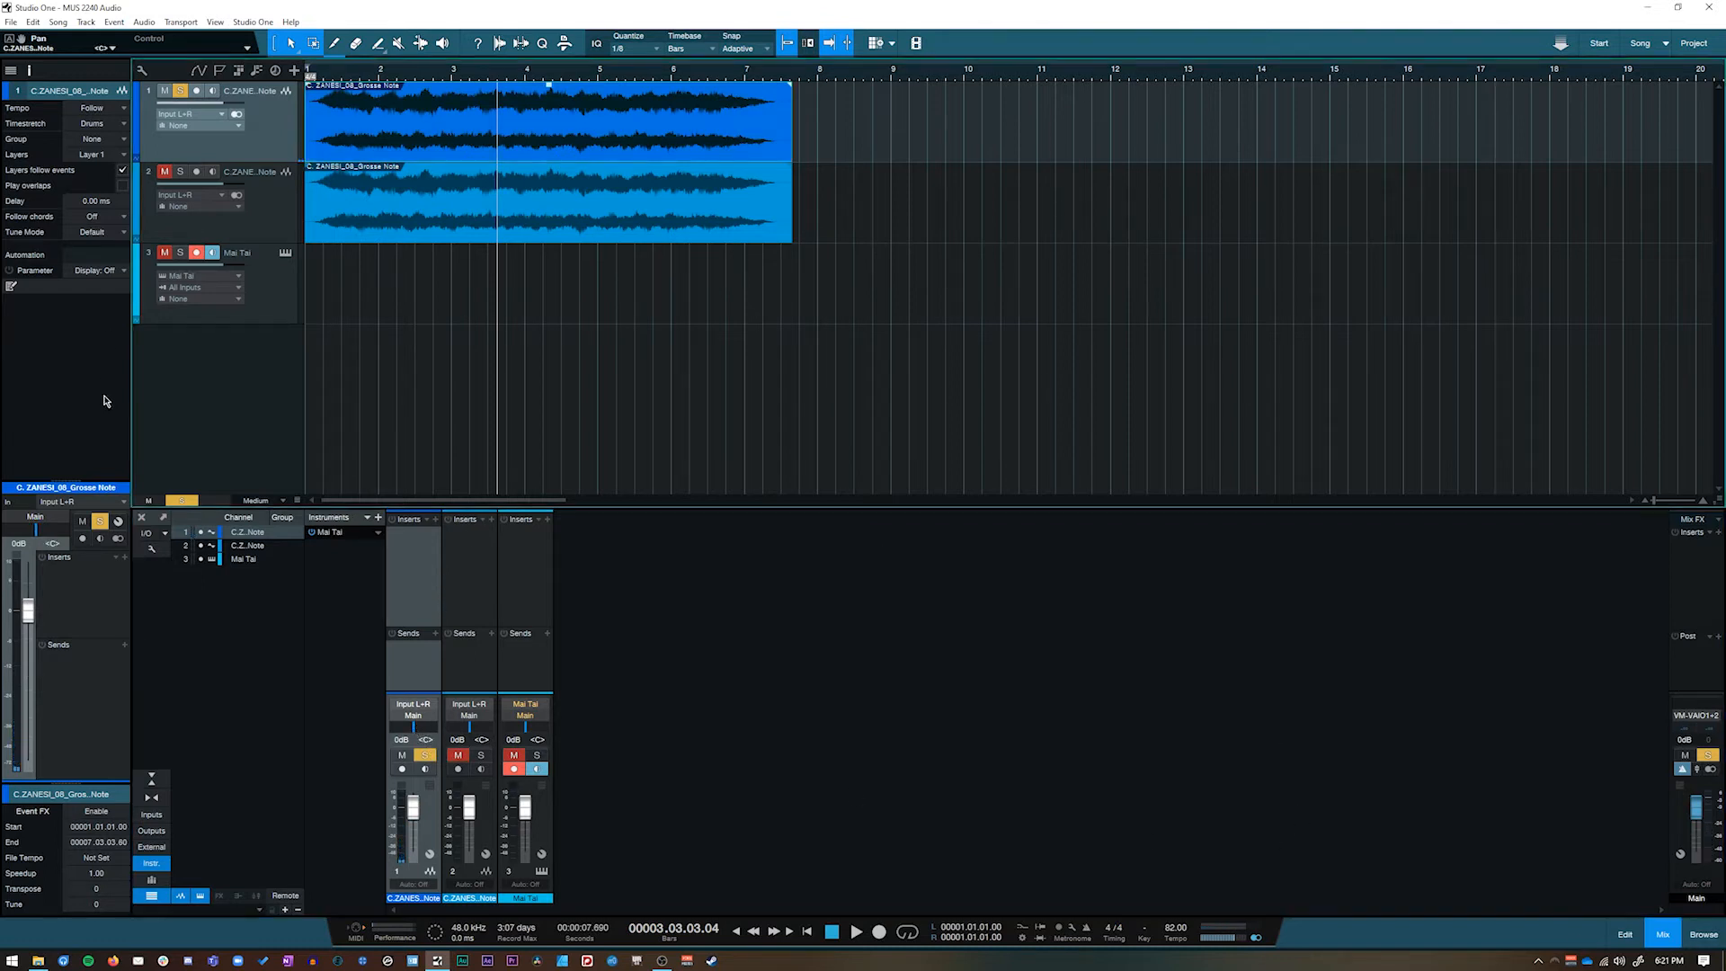
Show the browser and delete the clip on the second audio track
click(1704, 934)
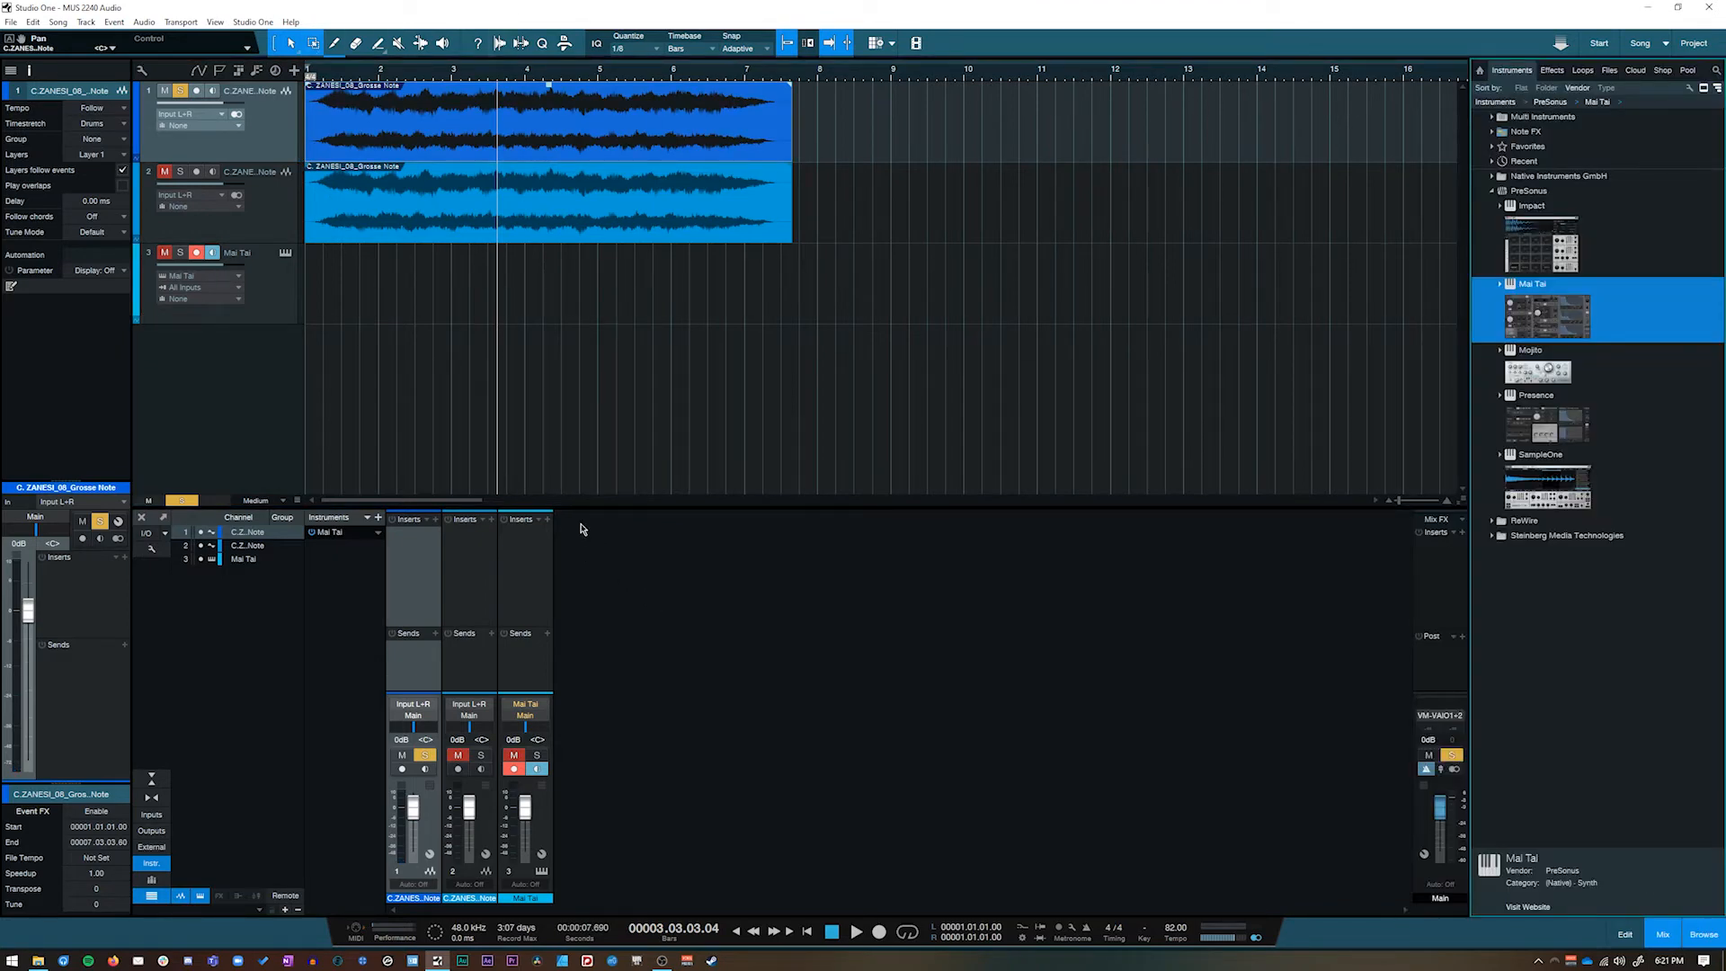
click(412, 236)
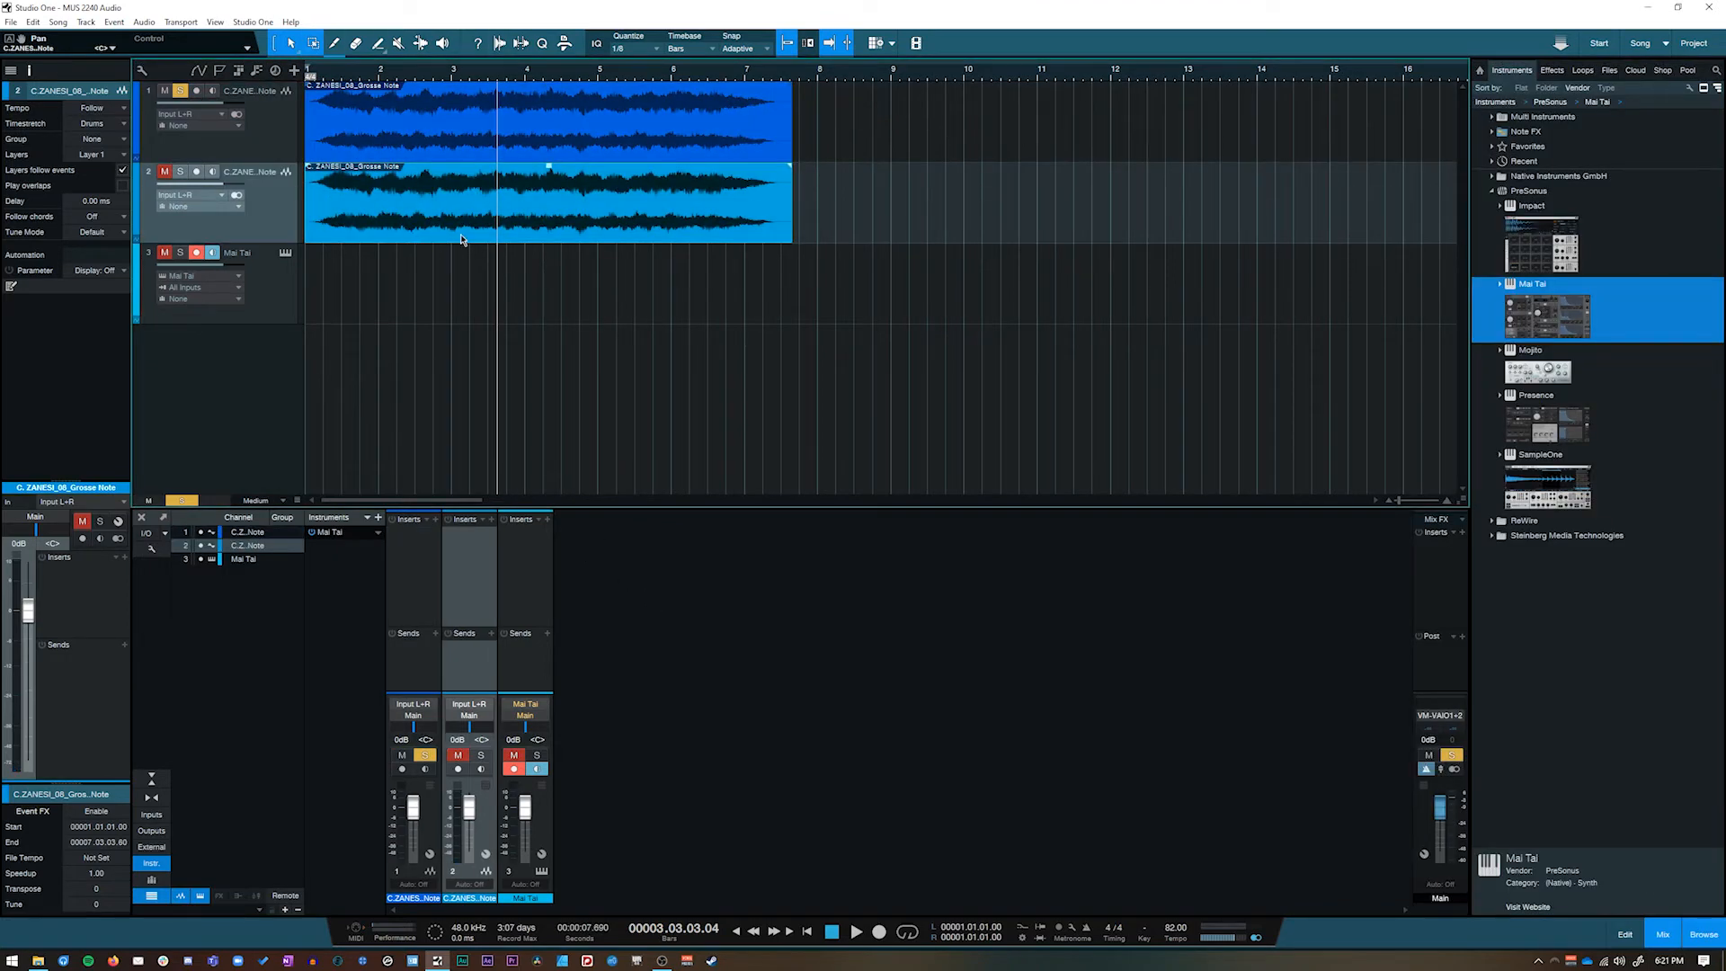
key(Delete)
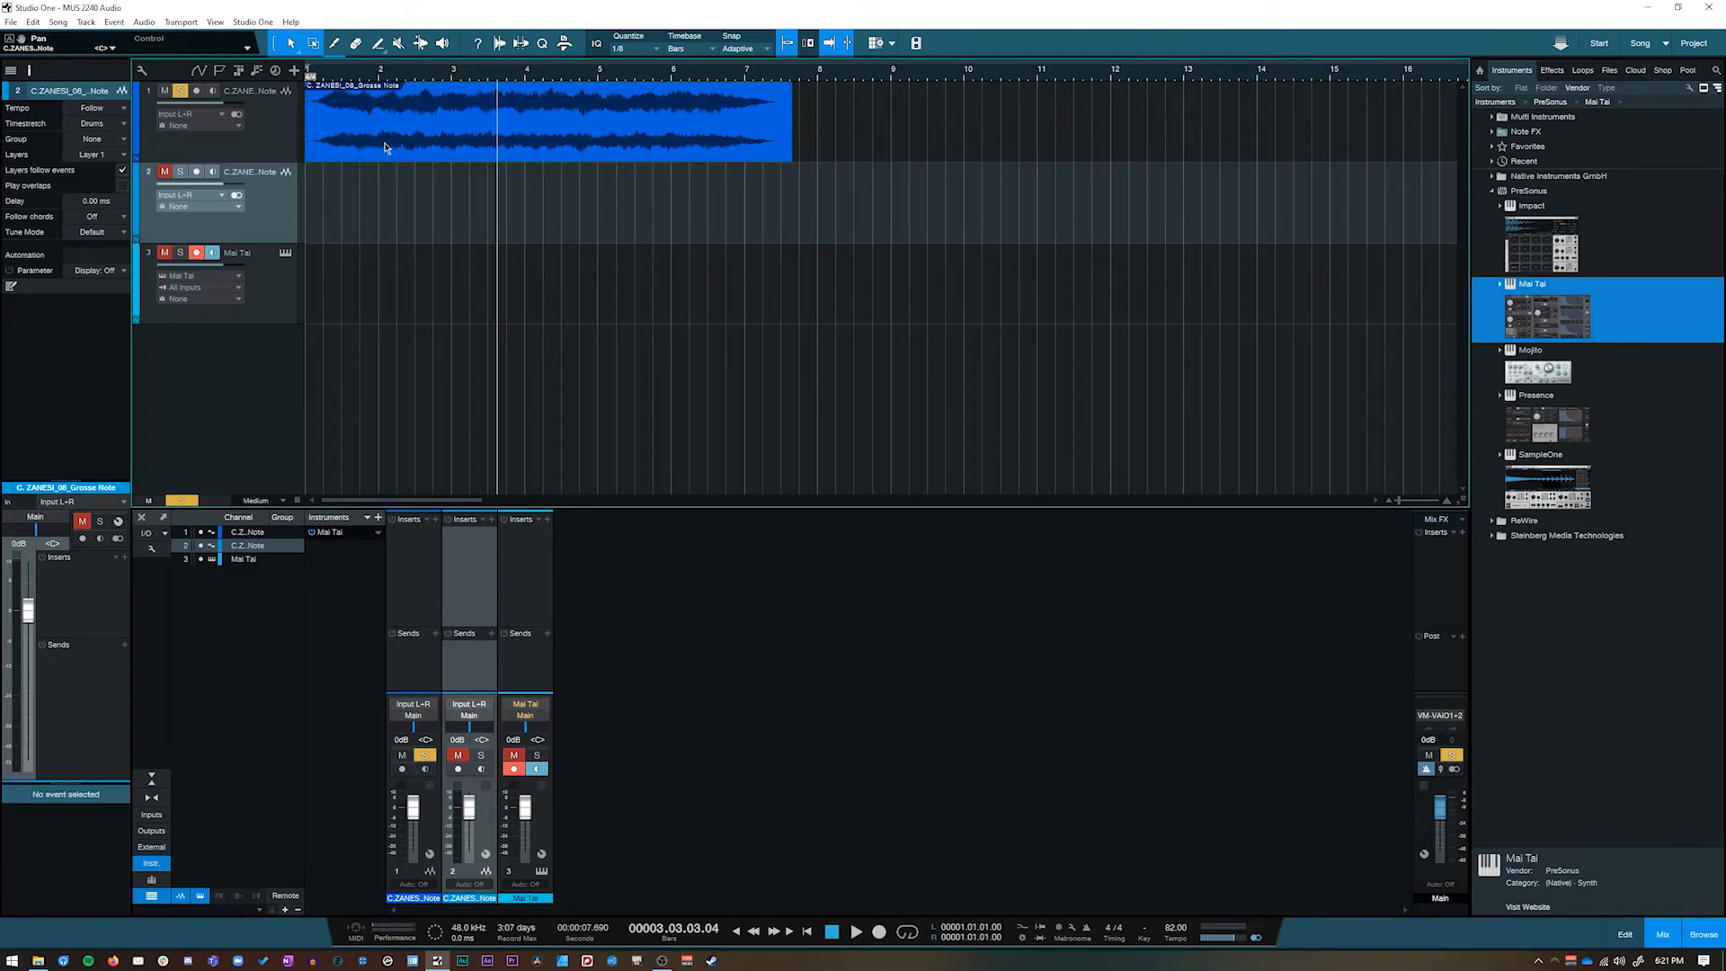
Split the first track's clip at six points along its length
click(335, 45)
click(424, 140)
click(469, 139)
click(543, 141)
click(597, 141)
click(643, 141)
click(700, 141)
Rearrange the first track's pieces, shifting some earlier with gaps between them and placing the opening piece directly after the last one
drag(388, 144, 929, 143)
drag(454, 141, 406, 136)
mouse_move(510, 145)
mouse_down()
mouse_move(355, 140)
mouse_move(536, 134)
mouse_move(489, 139)
mouse_up()
drag(672, 142, 608, 142)
drag(730, 141, 686, 146)
drag(871, 135, 755, 145)
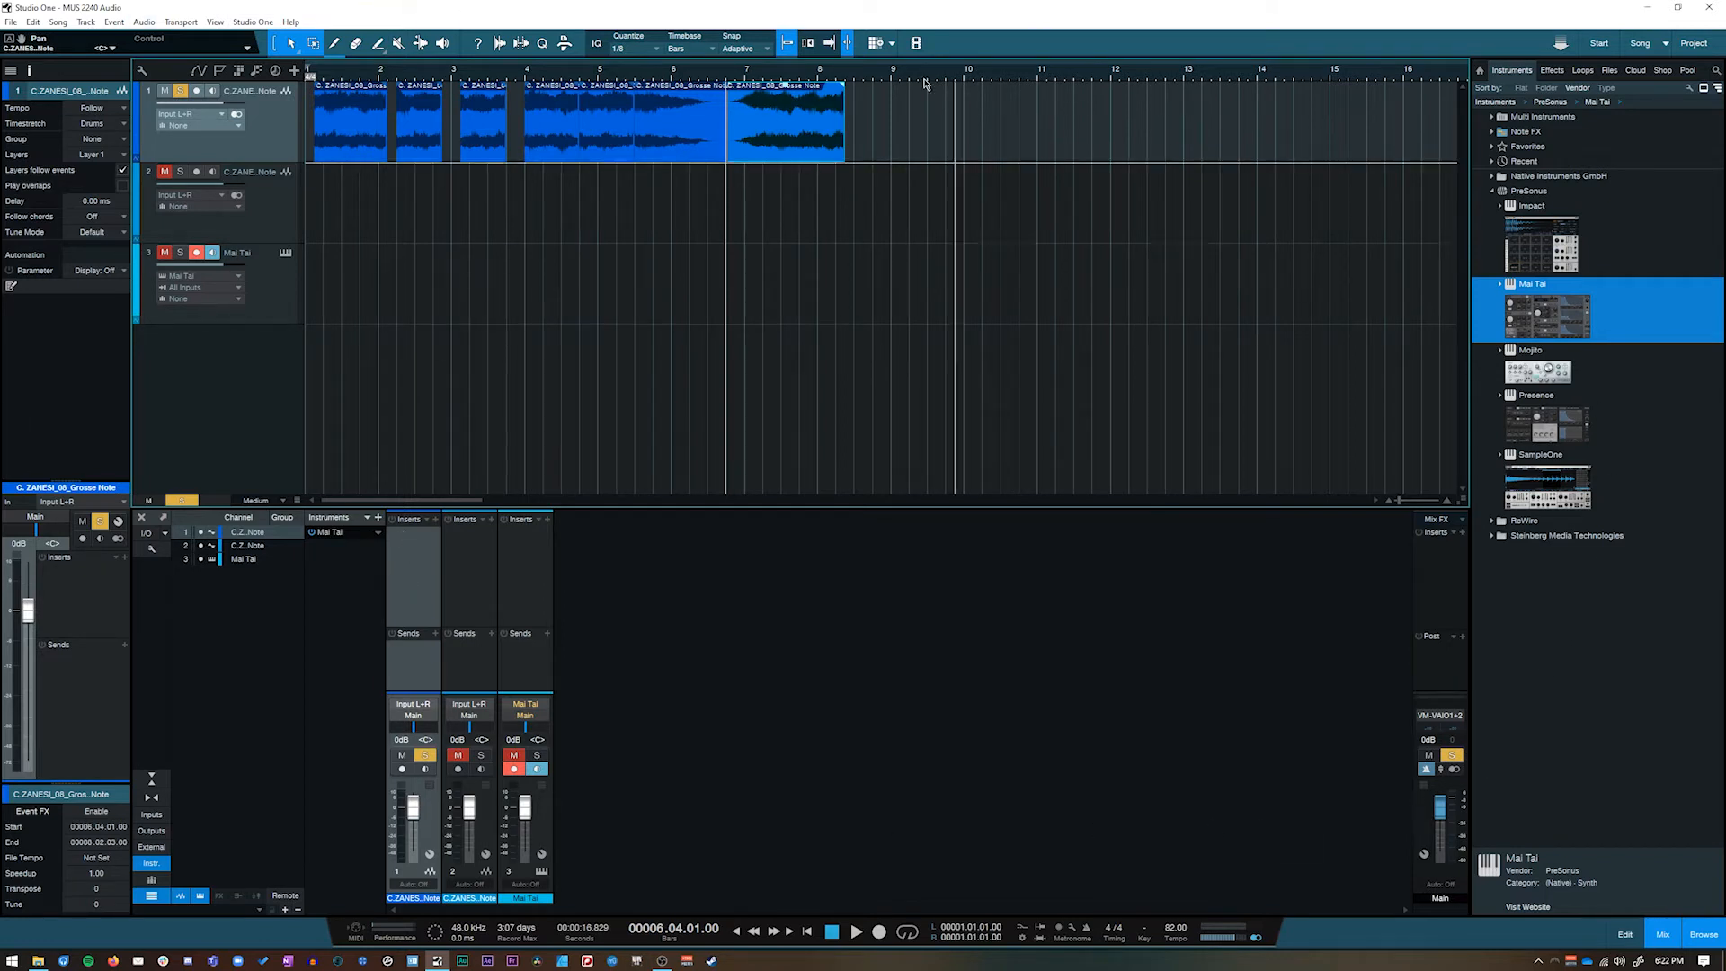
Reduce the mixer's height, and hide both the mixer and the browser
drag(645, 506, 646, 543)
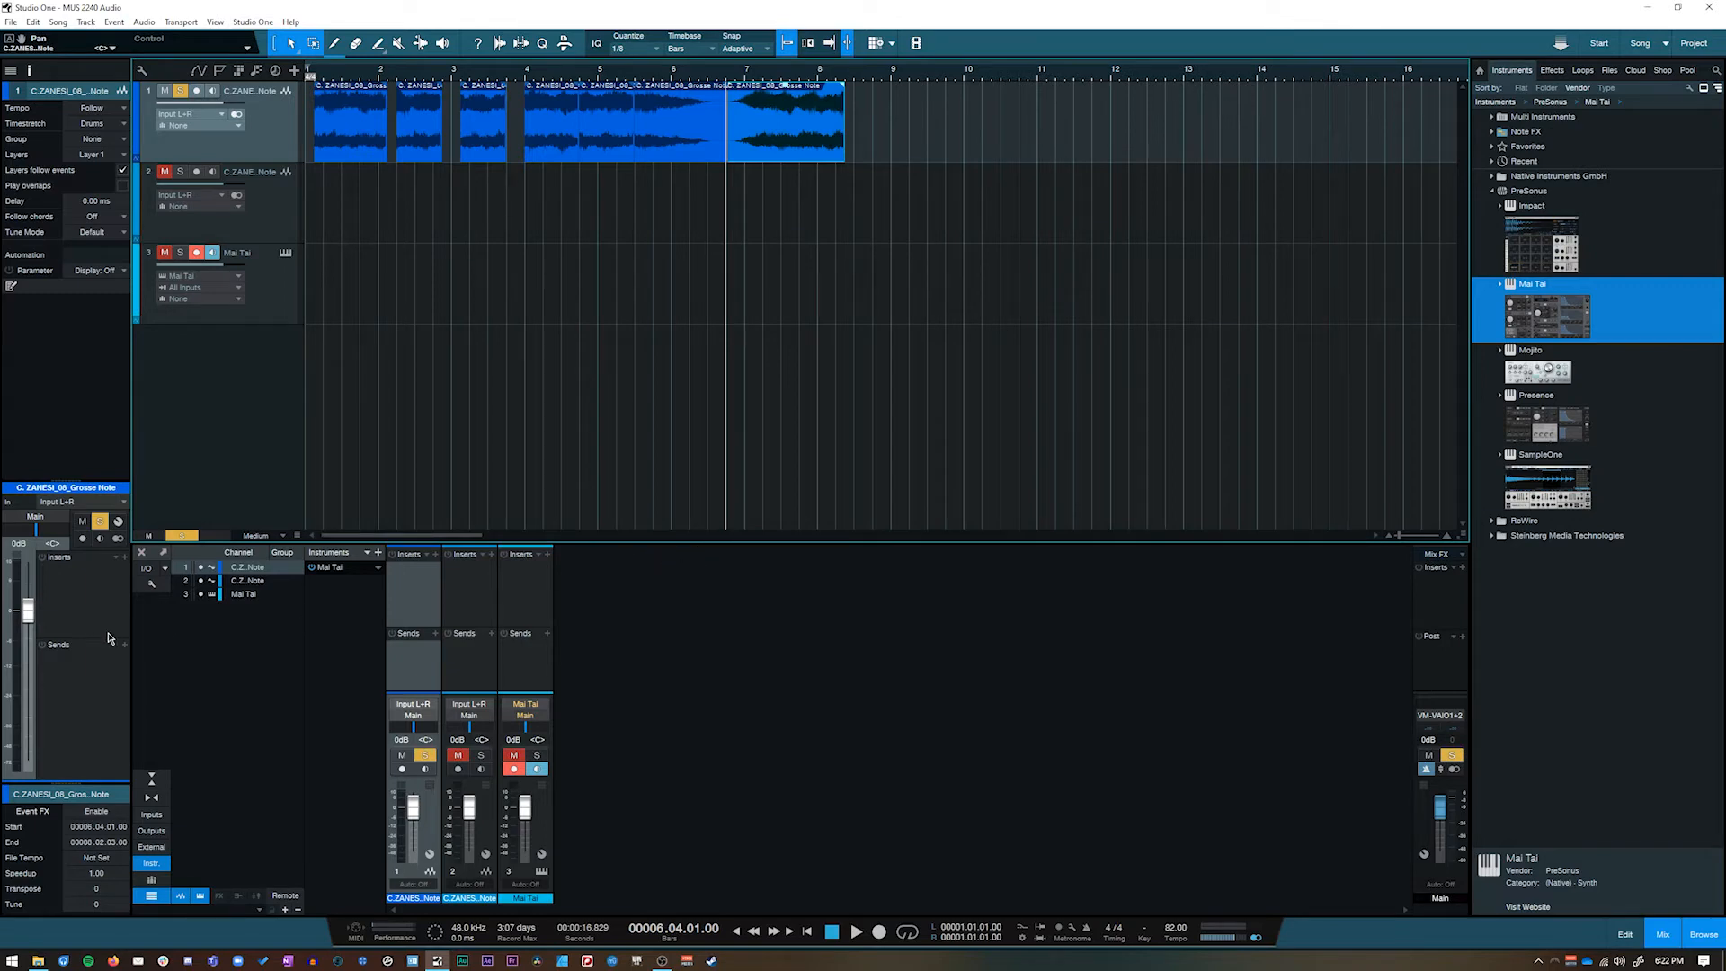
click(1665, 935)
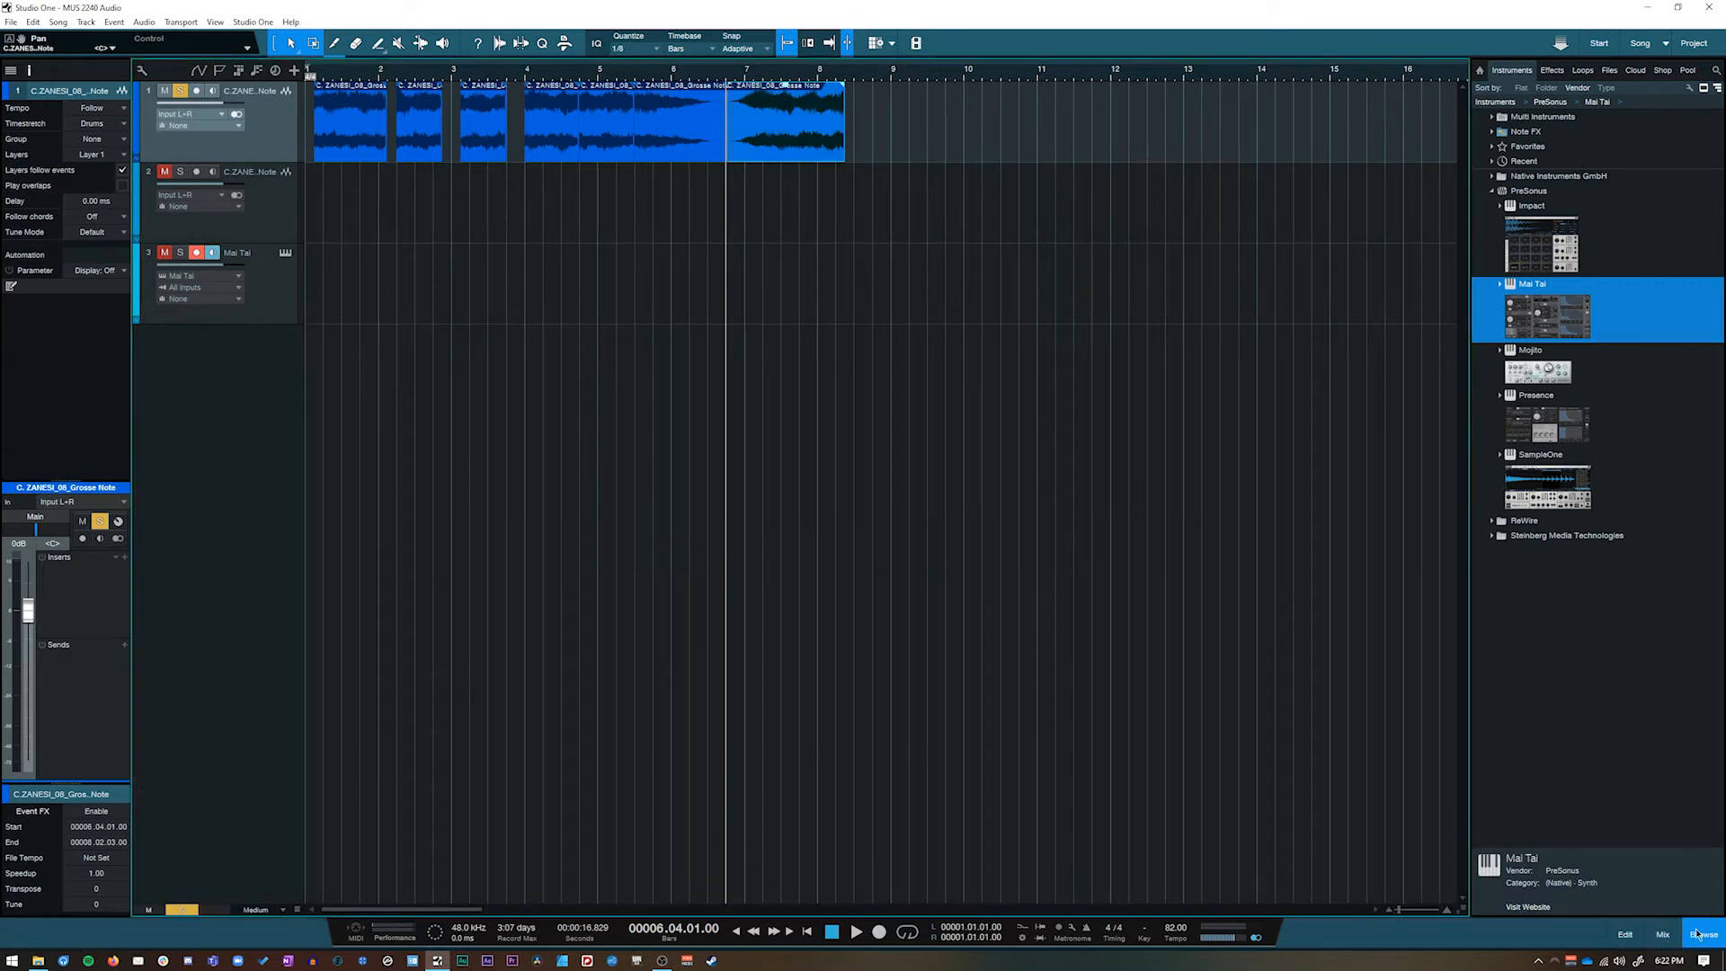
click(1702, 935)
click(1635, 935)
click(1635, 935)
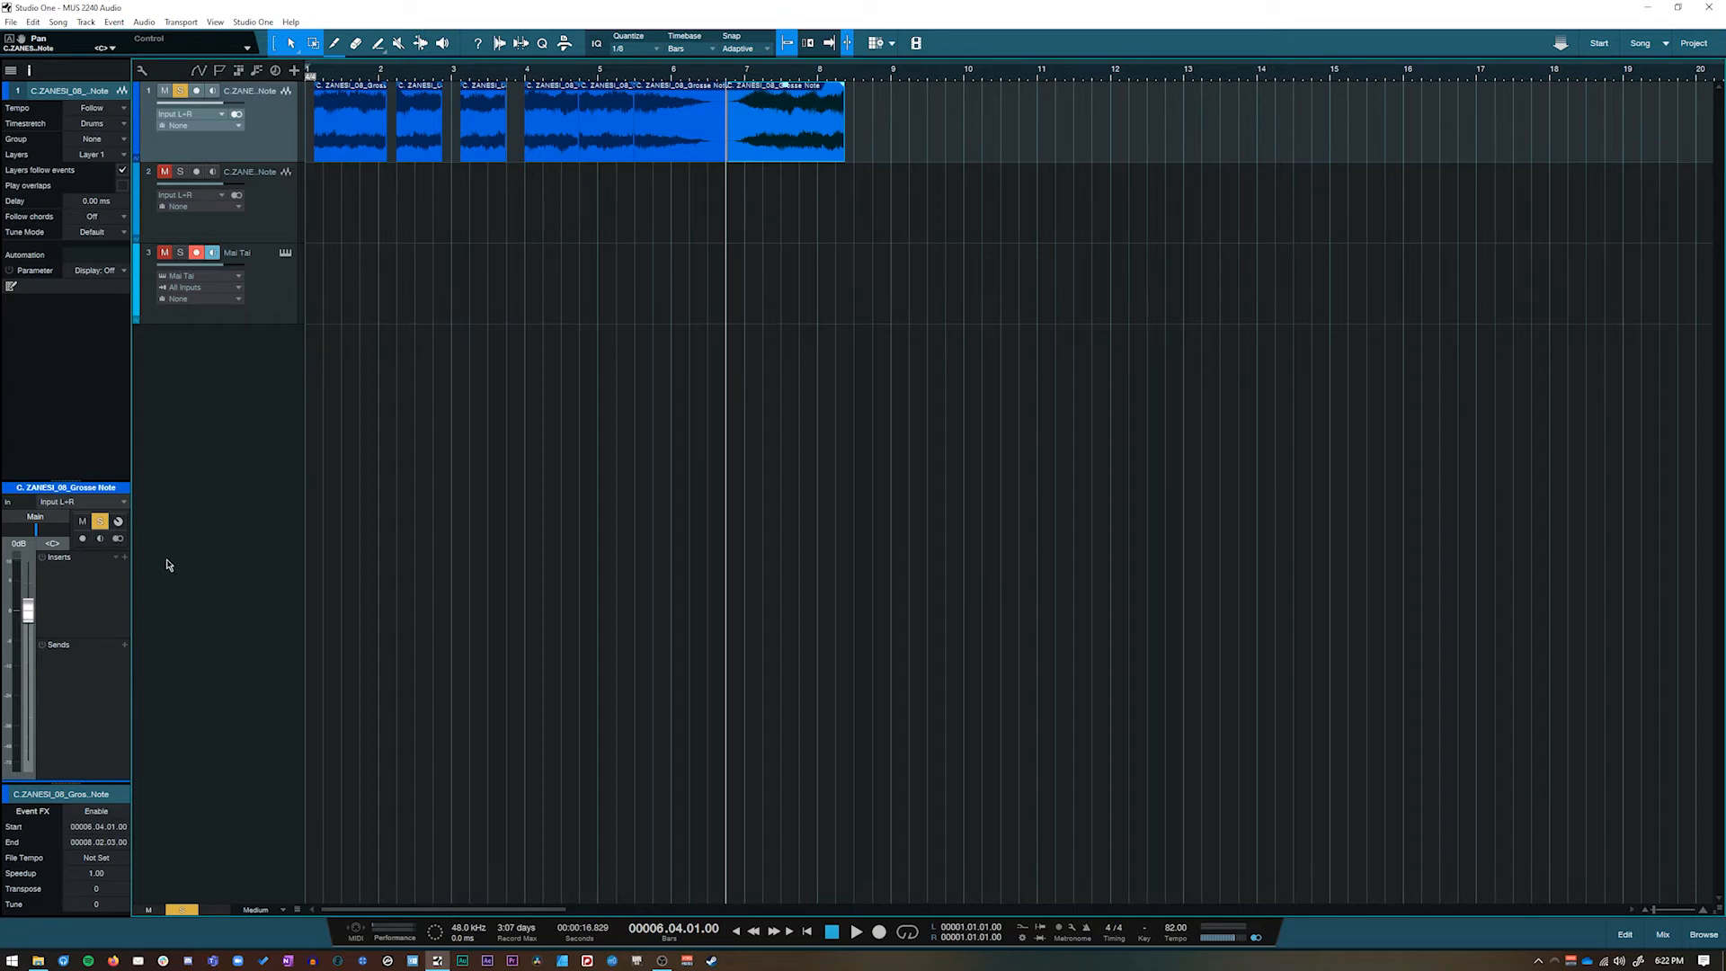
Show the mixer again, clear the active solo, and hide the inspector
click(1665, 935)
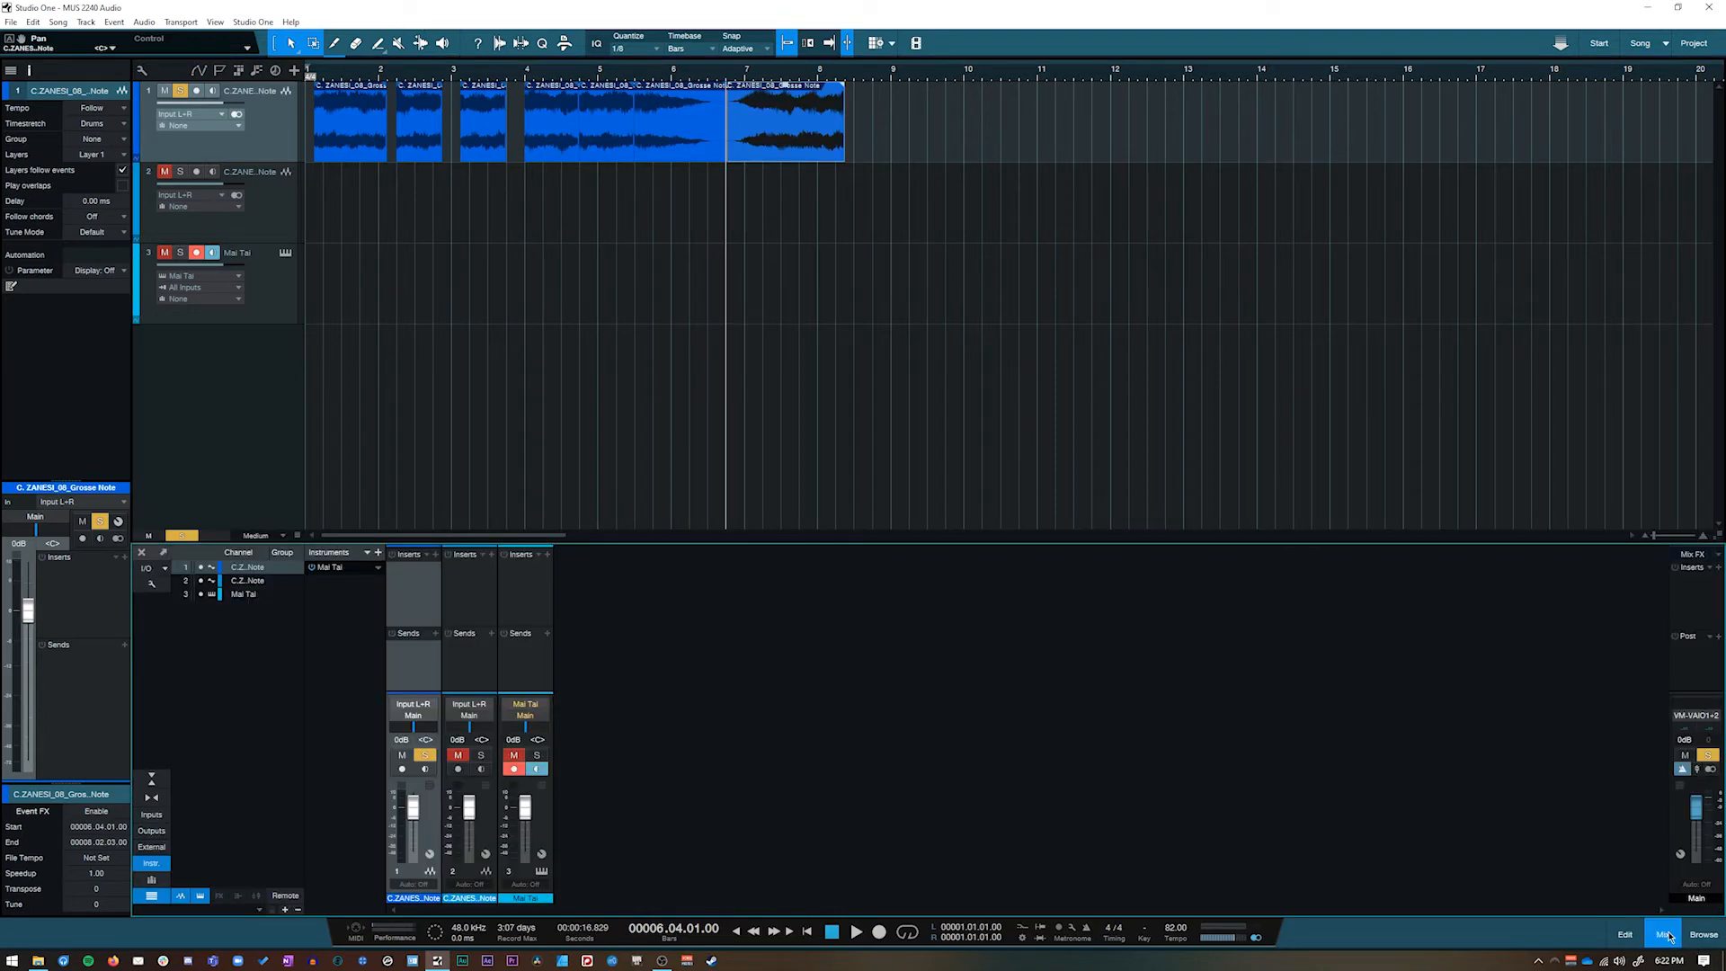
click(181, 535)
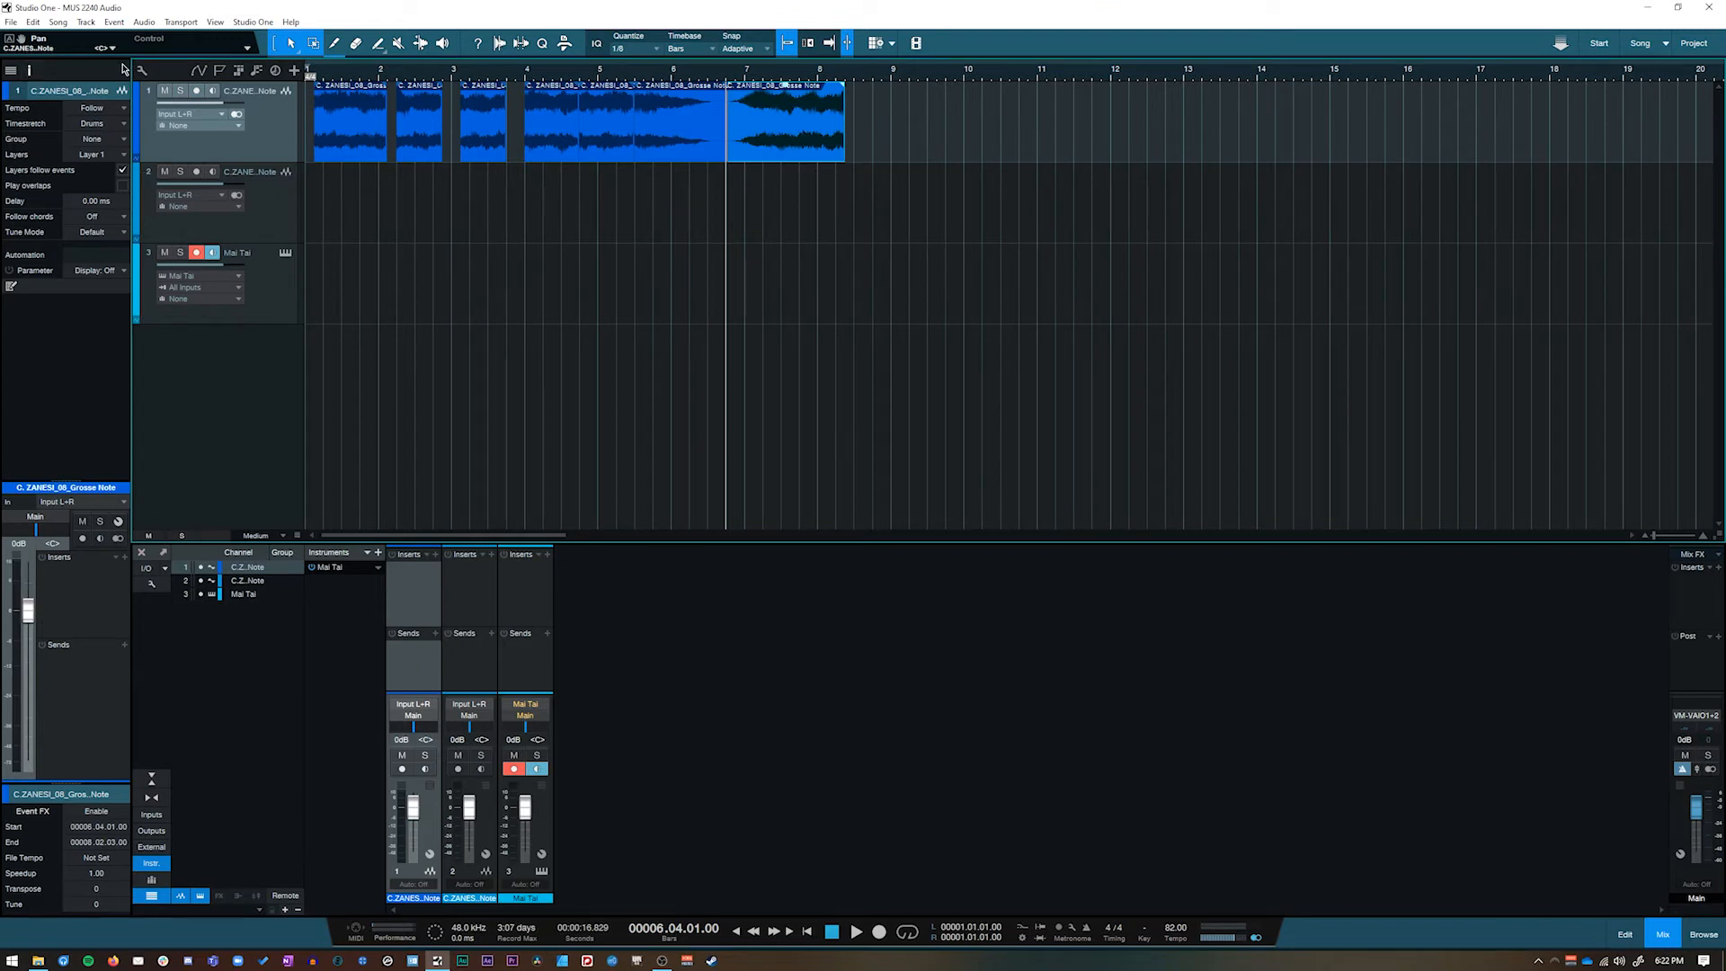
click(30, 71)
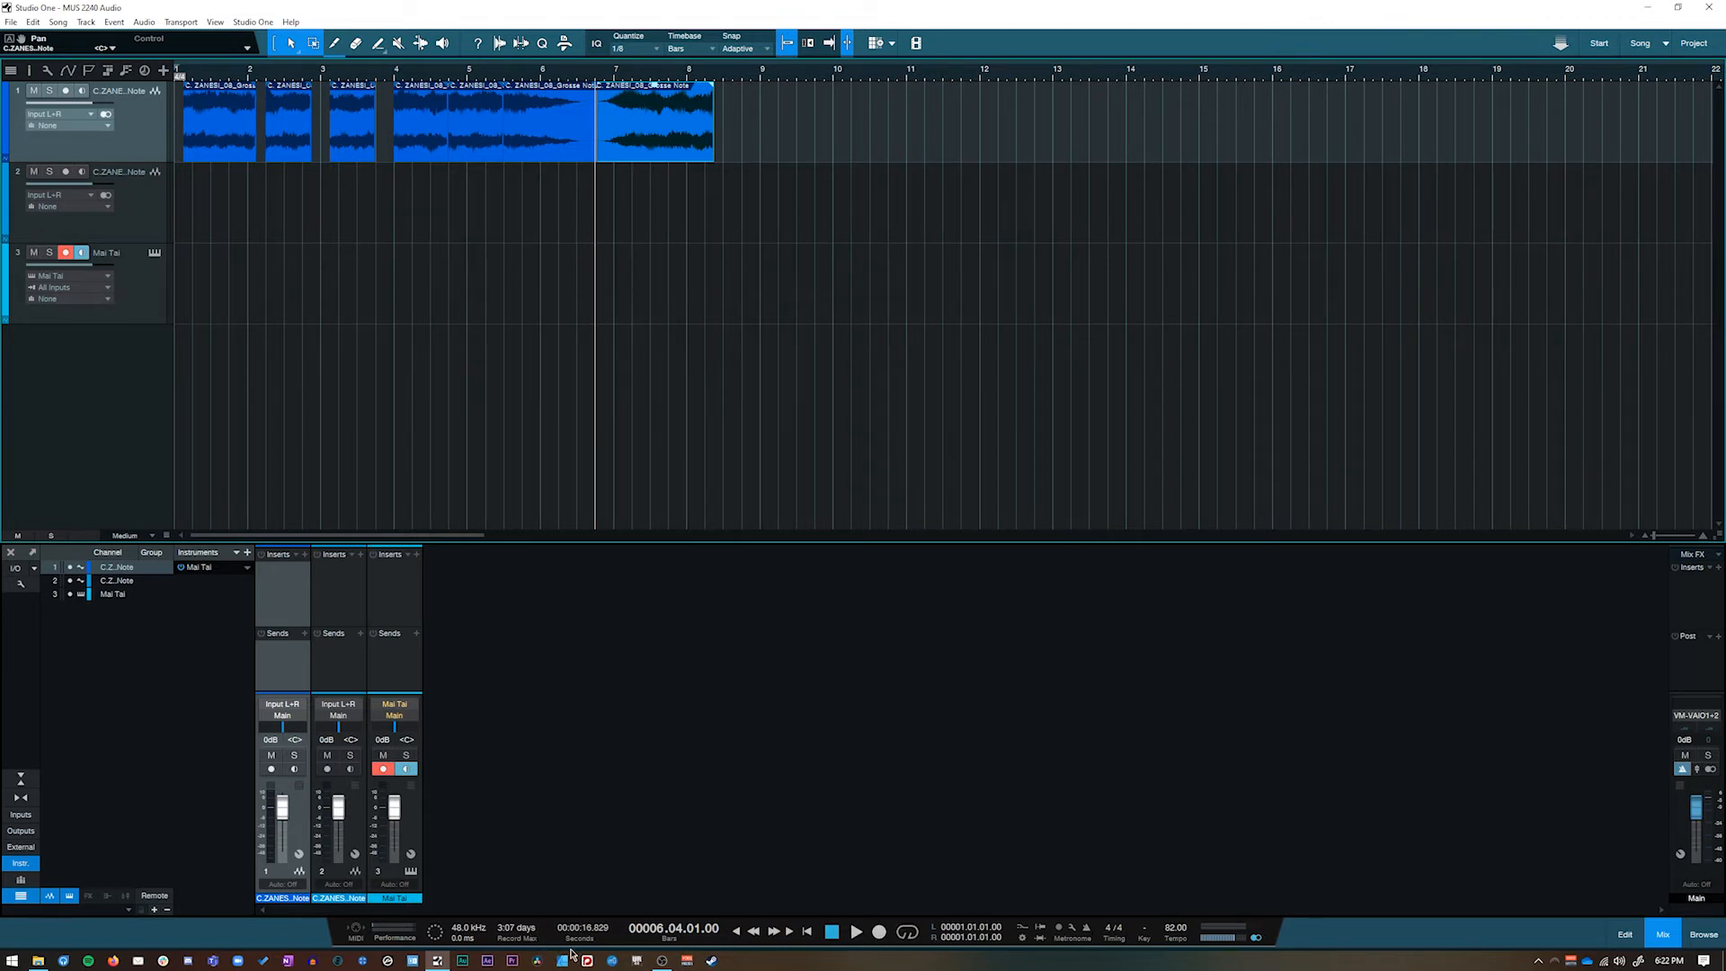
Play the song from its start with the first track muted, and after stopping move the playhead to about bar 8, beat 4
key(Home)
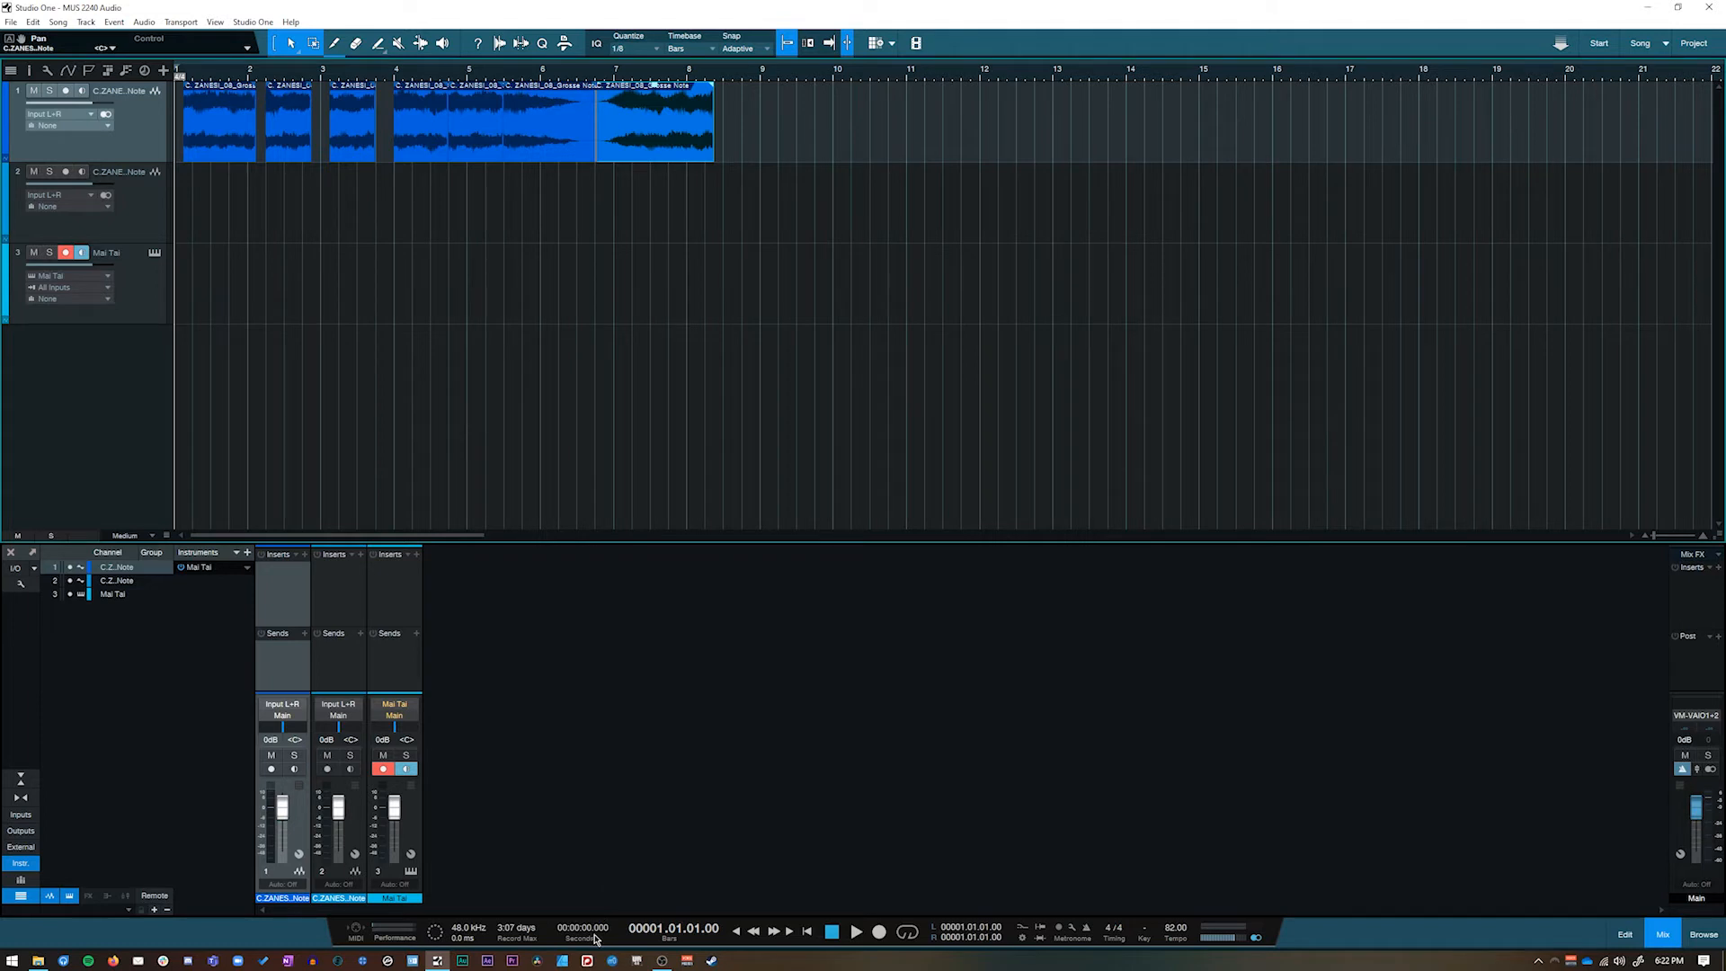
key(space)
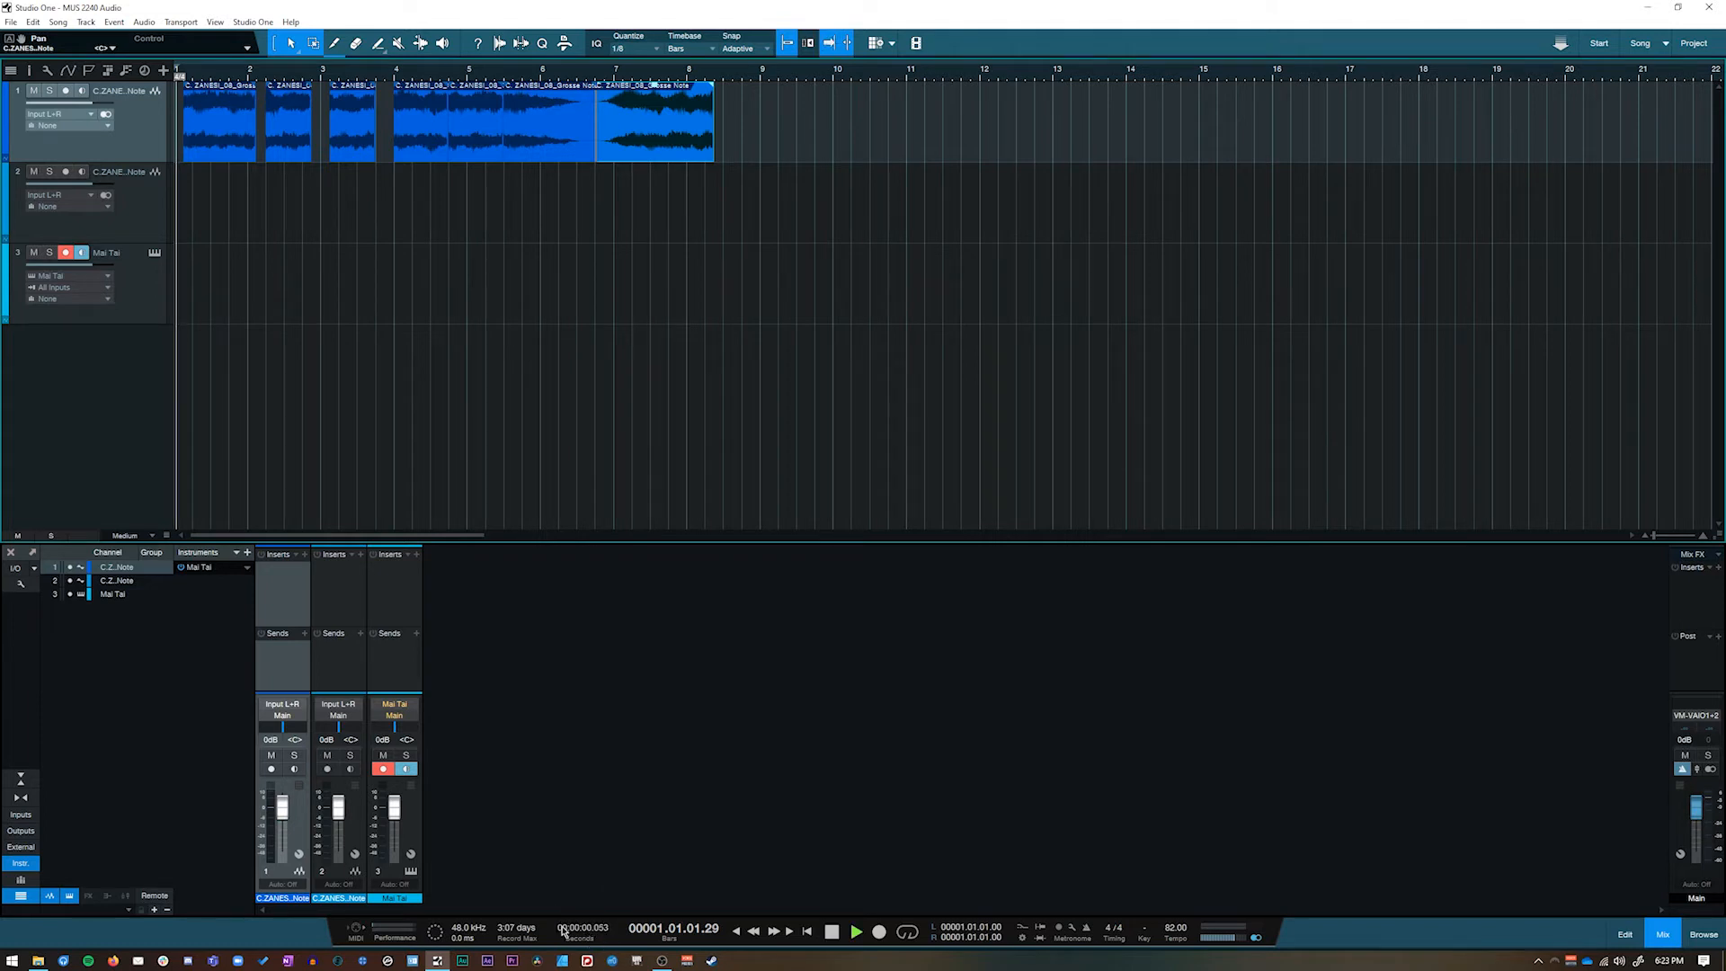
click(33, 91)
key(space)
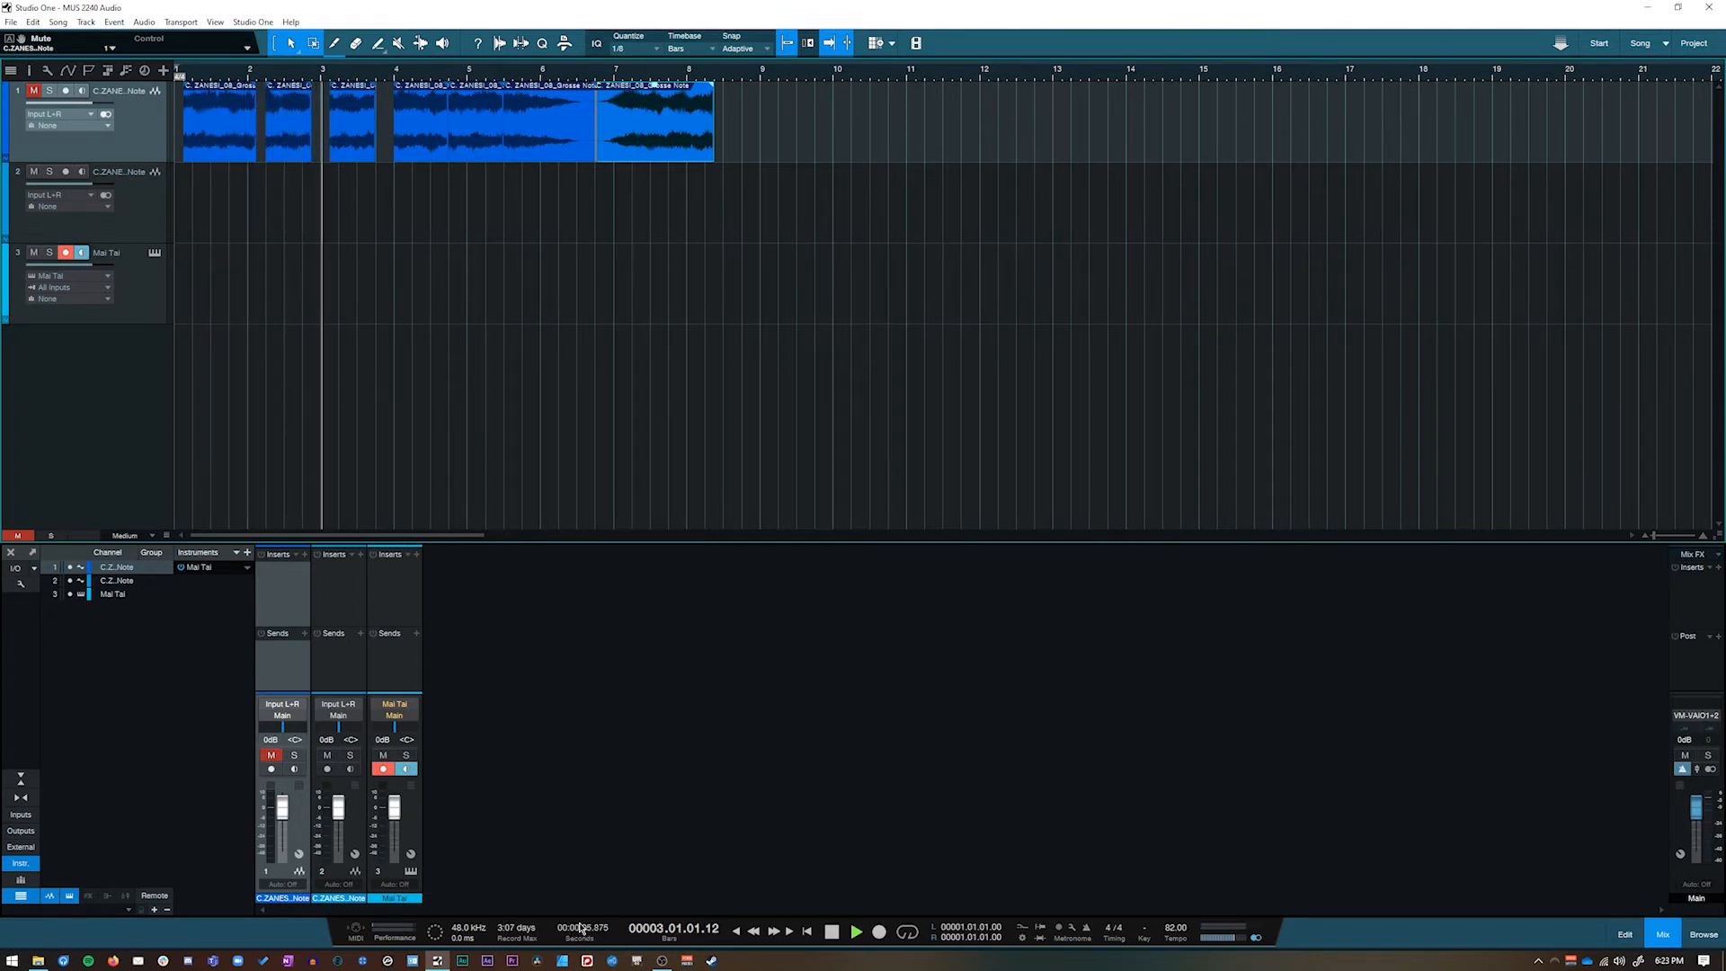
key(space)
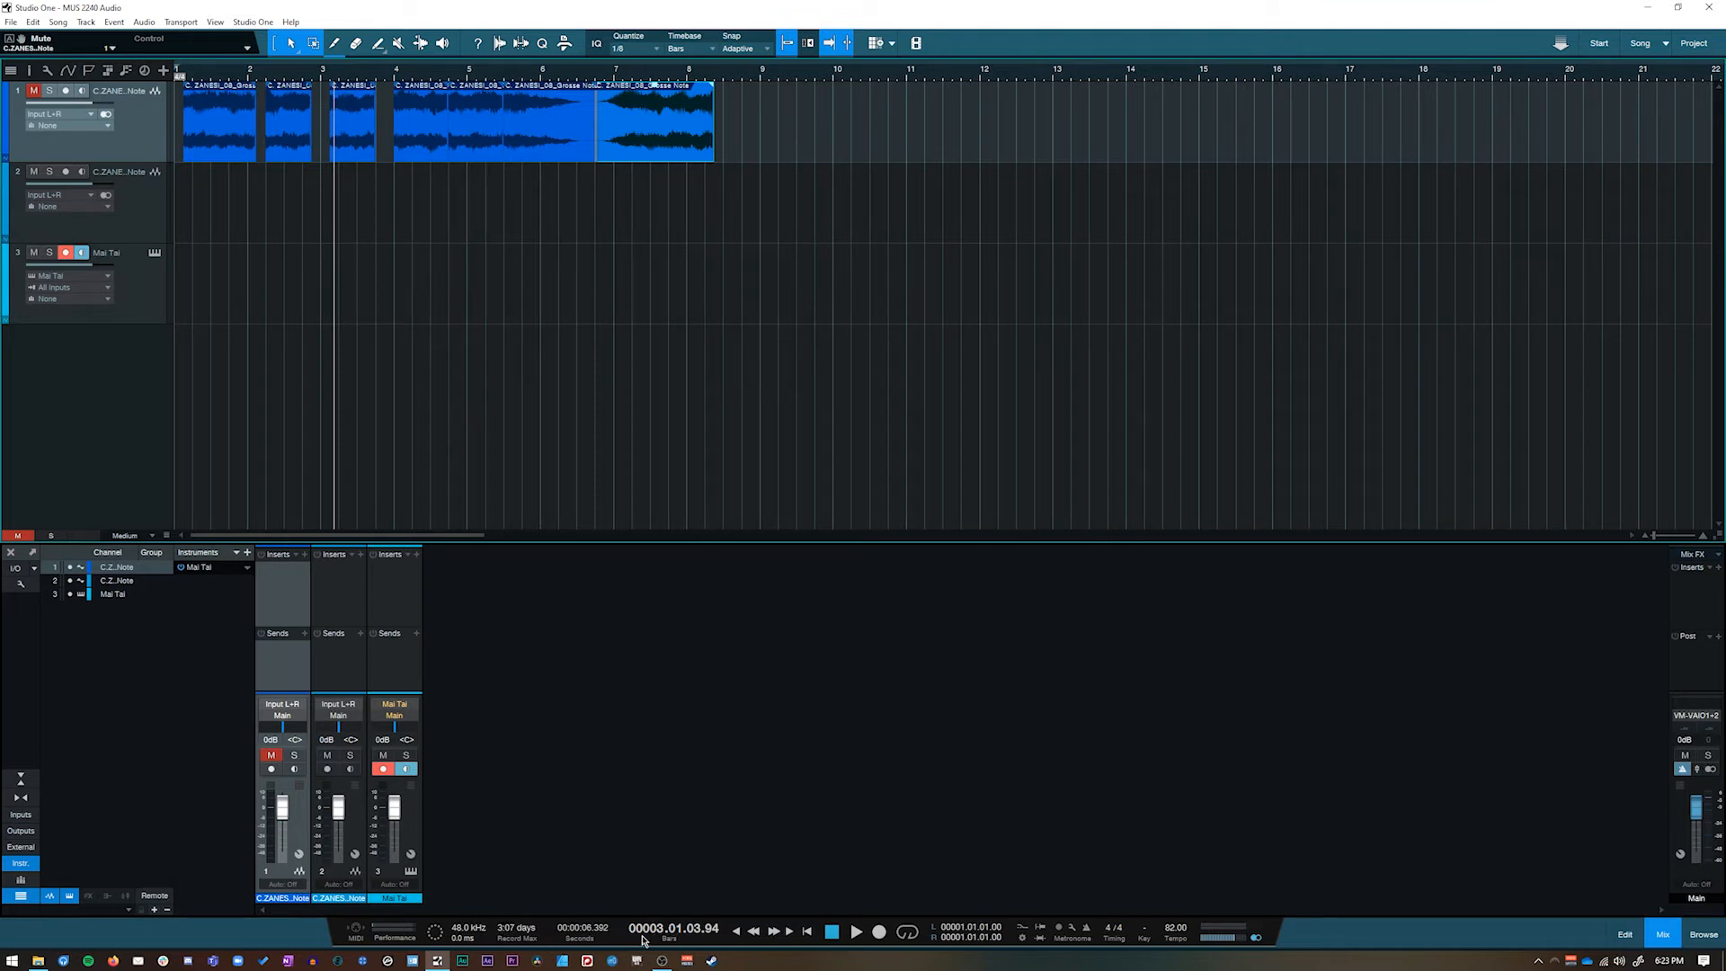
drag(329, 83, 756, 83)
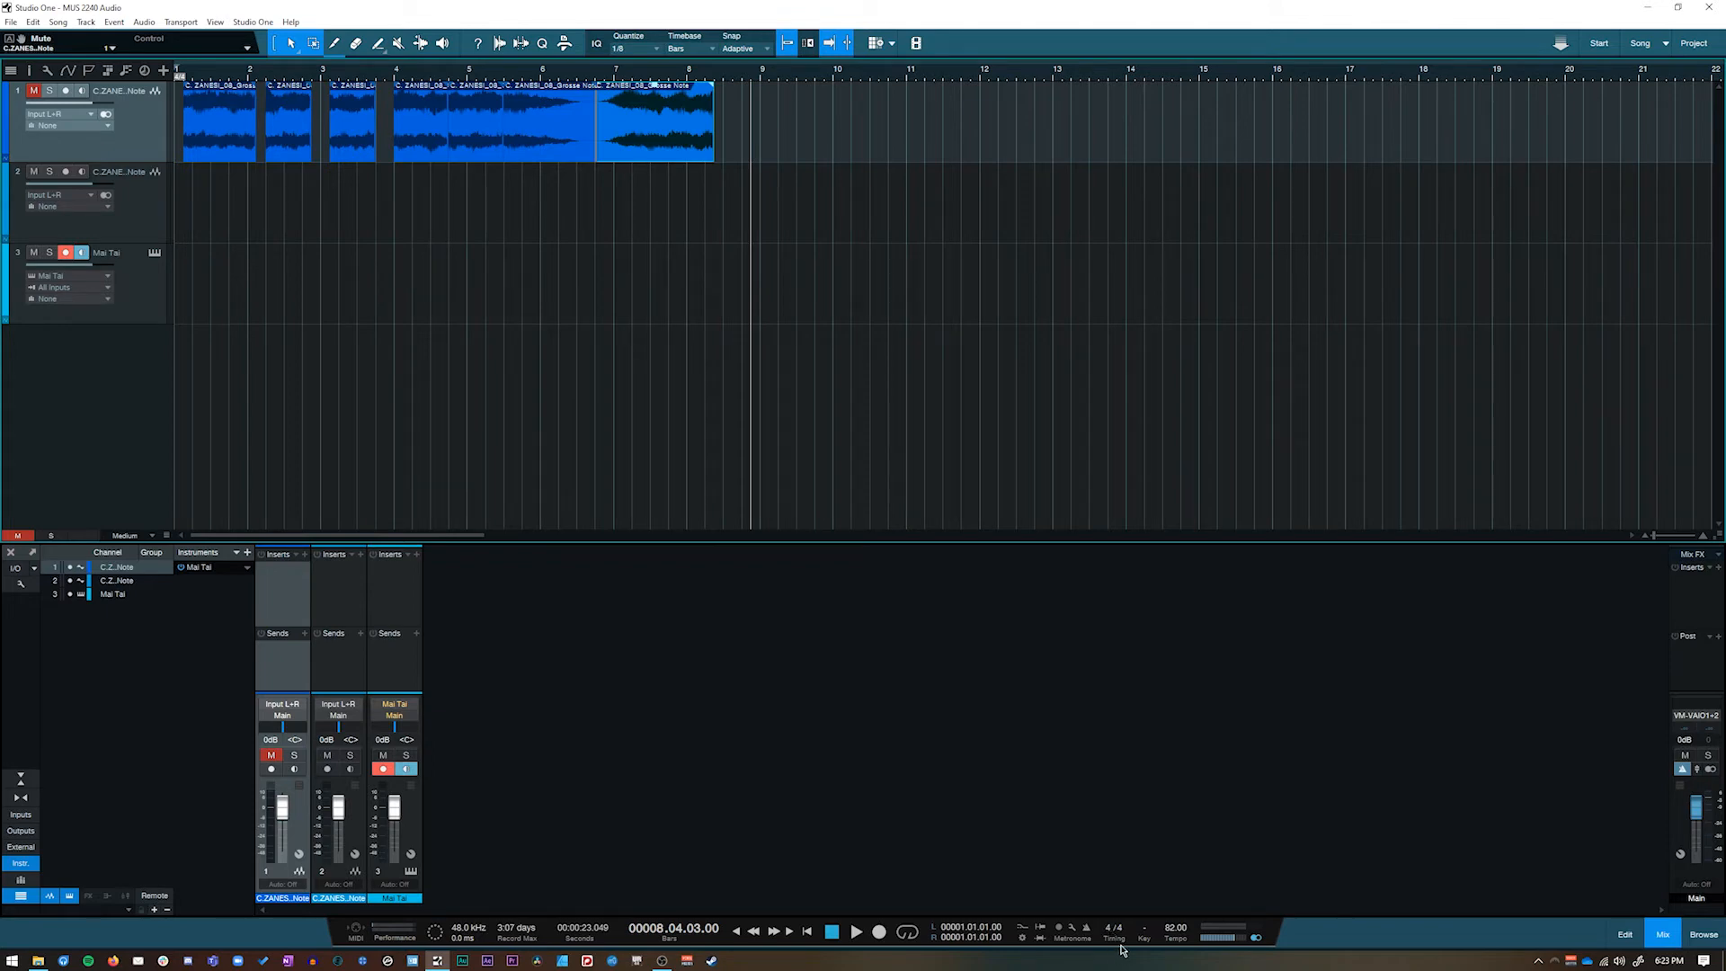
Set the song tempo to 89, and open the metronome setup to view its accent and beat options before closing it
mouse_move(1174, 929)
mouse_down()
mouse_move(1176, 964)
mouse_move(1180, 918)
mouse_up()
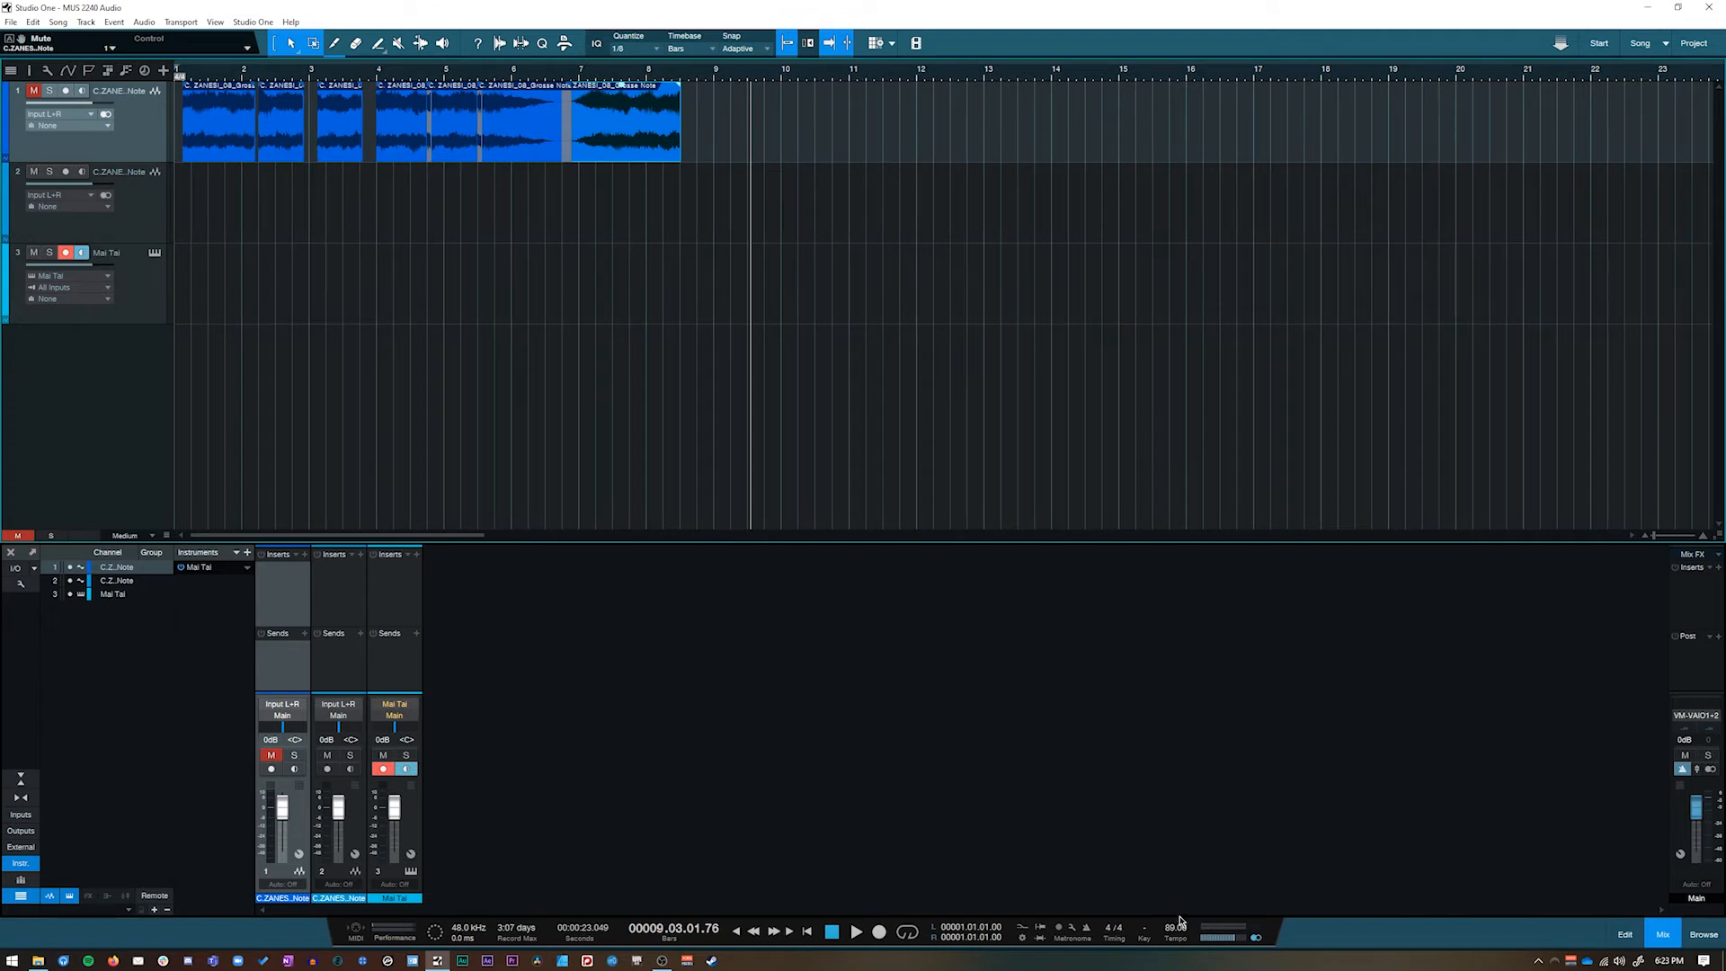
click(1072, 929)
drag(860, 369, 795, 337)
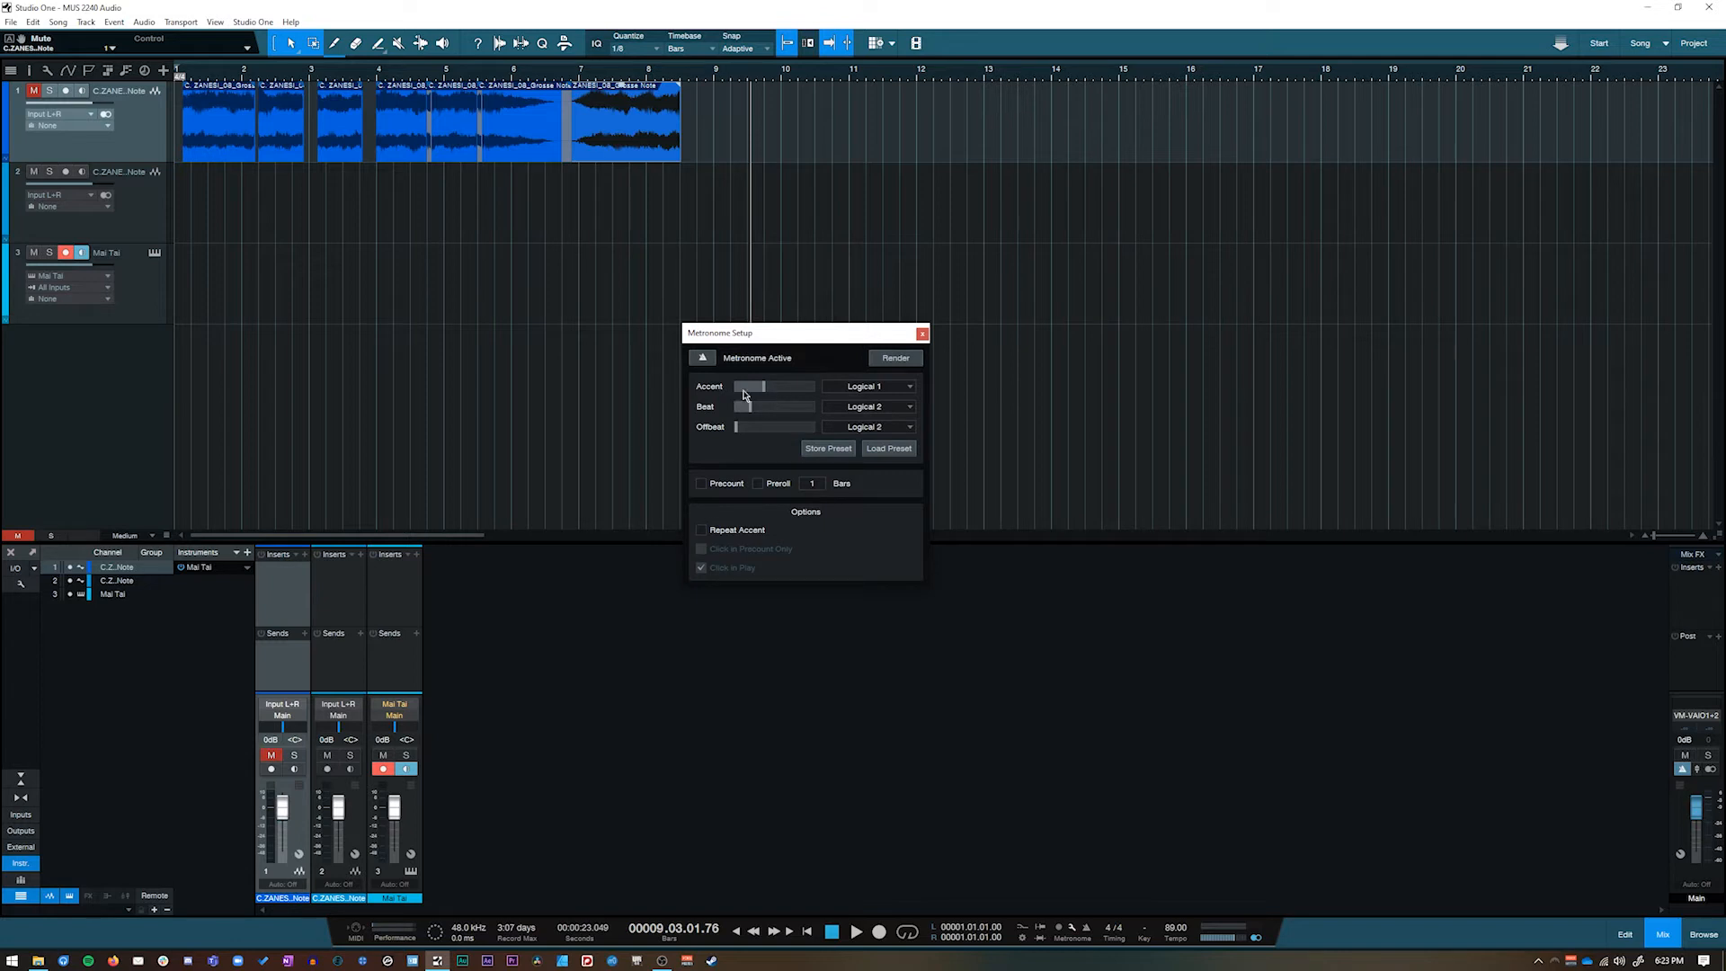
click(921, 335)
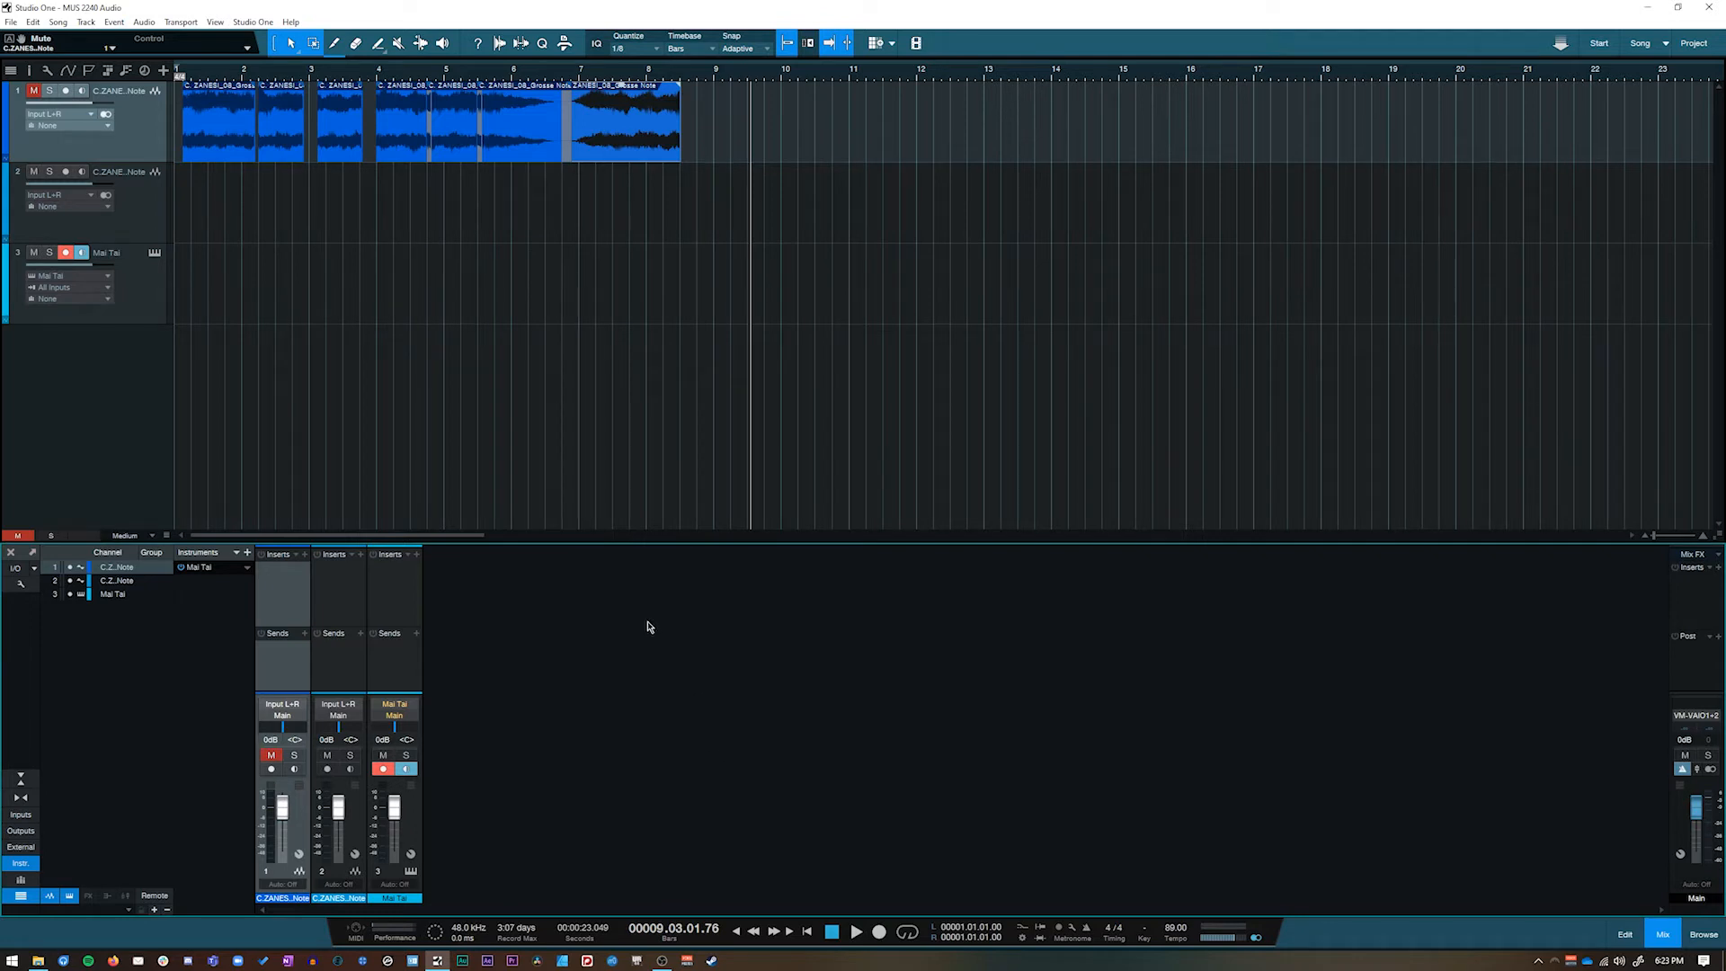
Start and stop playback briefly, and activate looping over a range from the song's start to about bar 10
click(854, 934)
click(833, 933)
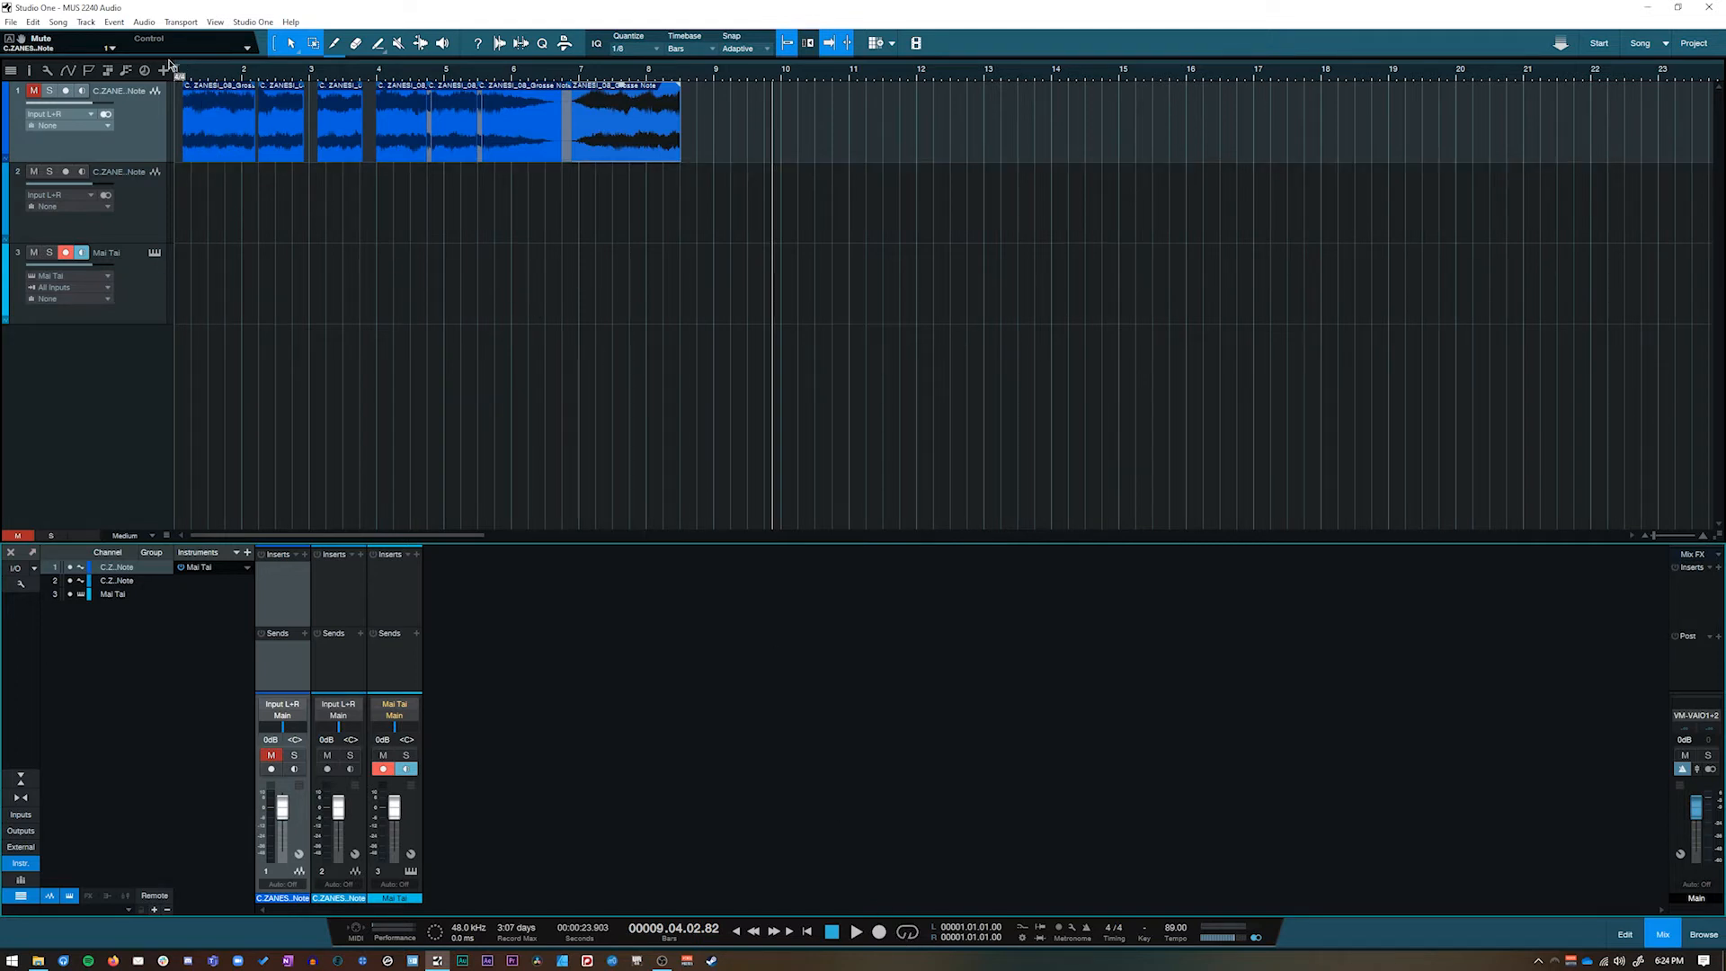
drag(179, 70, 782, 82)
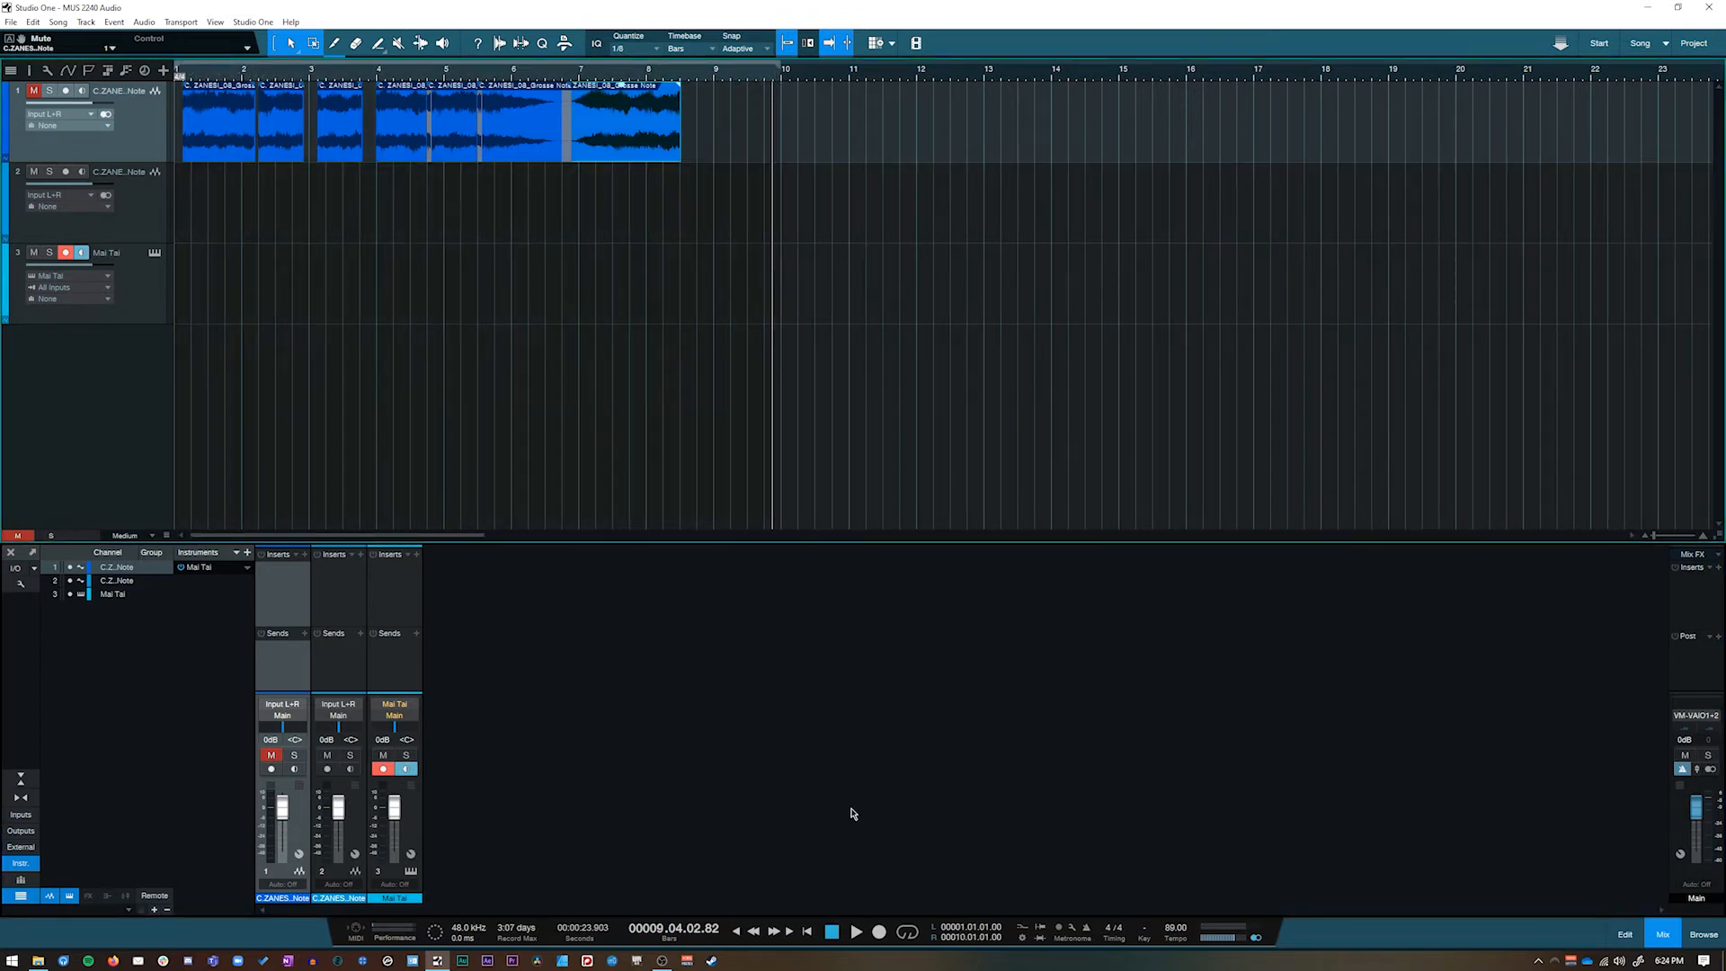
click(908, 935)
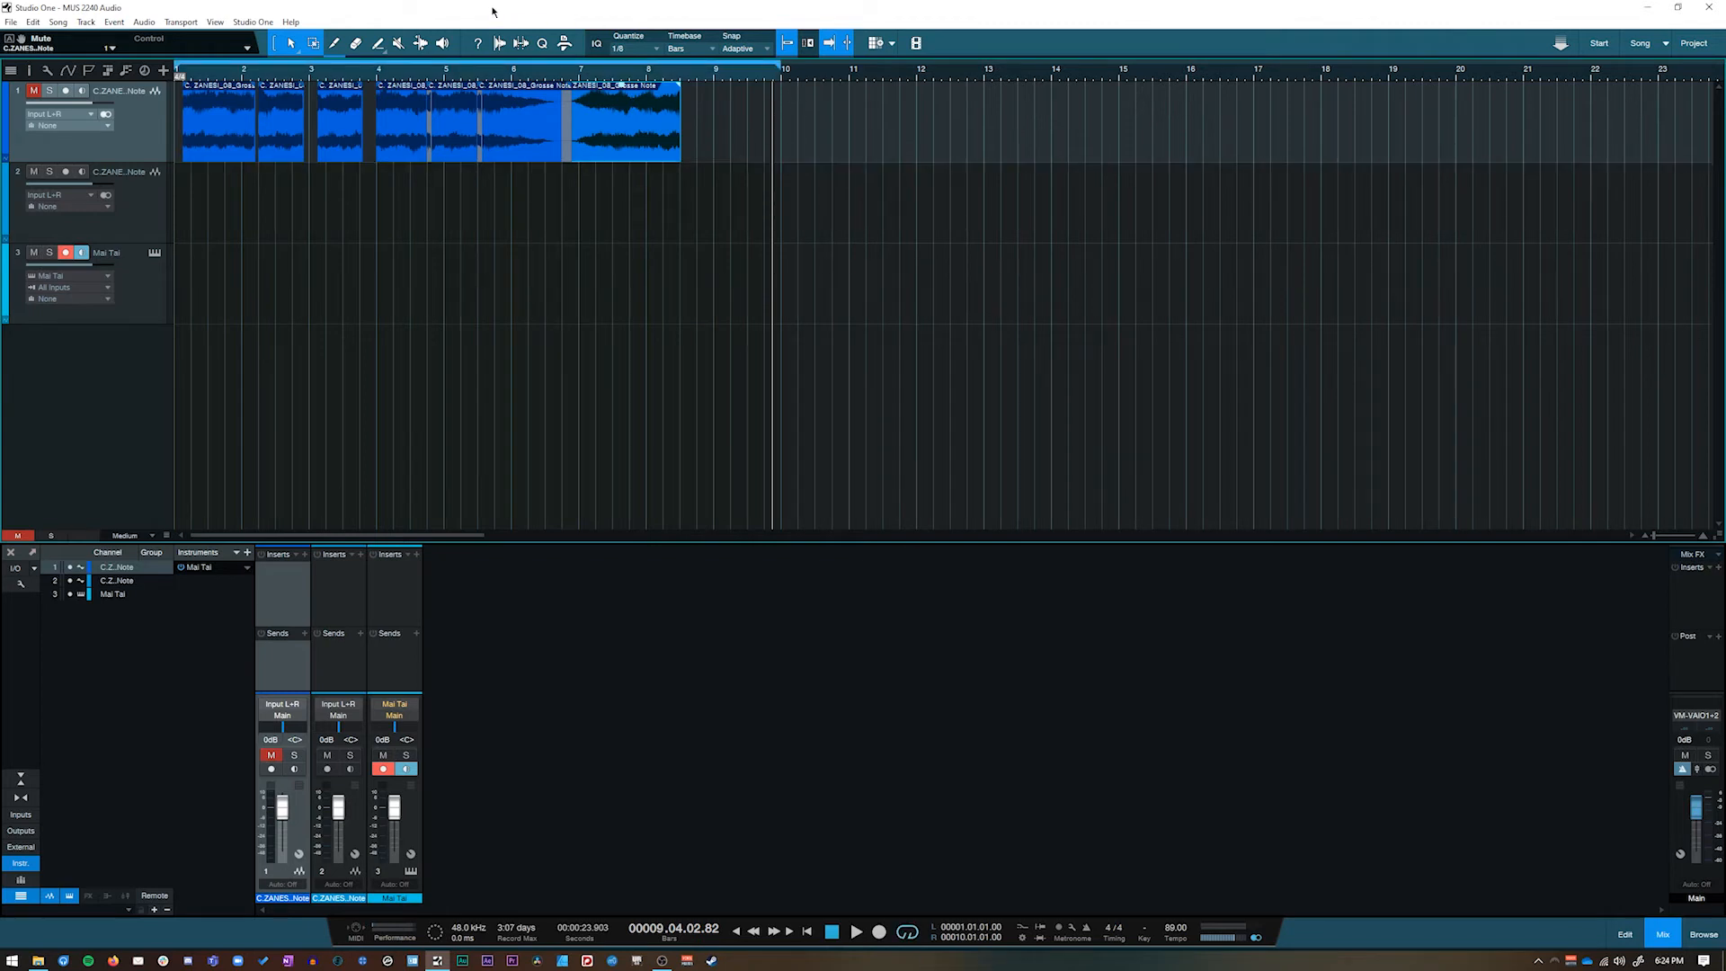
key(KP_0)
key(KP_0)
Shorten the loop to end just after bar 2, and play it with the first track unmuted before stopping
drag(782, 69, 252, 108)
key(space)
key(space)
click(33, 91)
key(space)
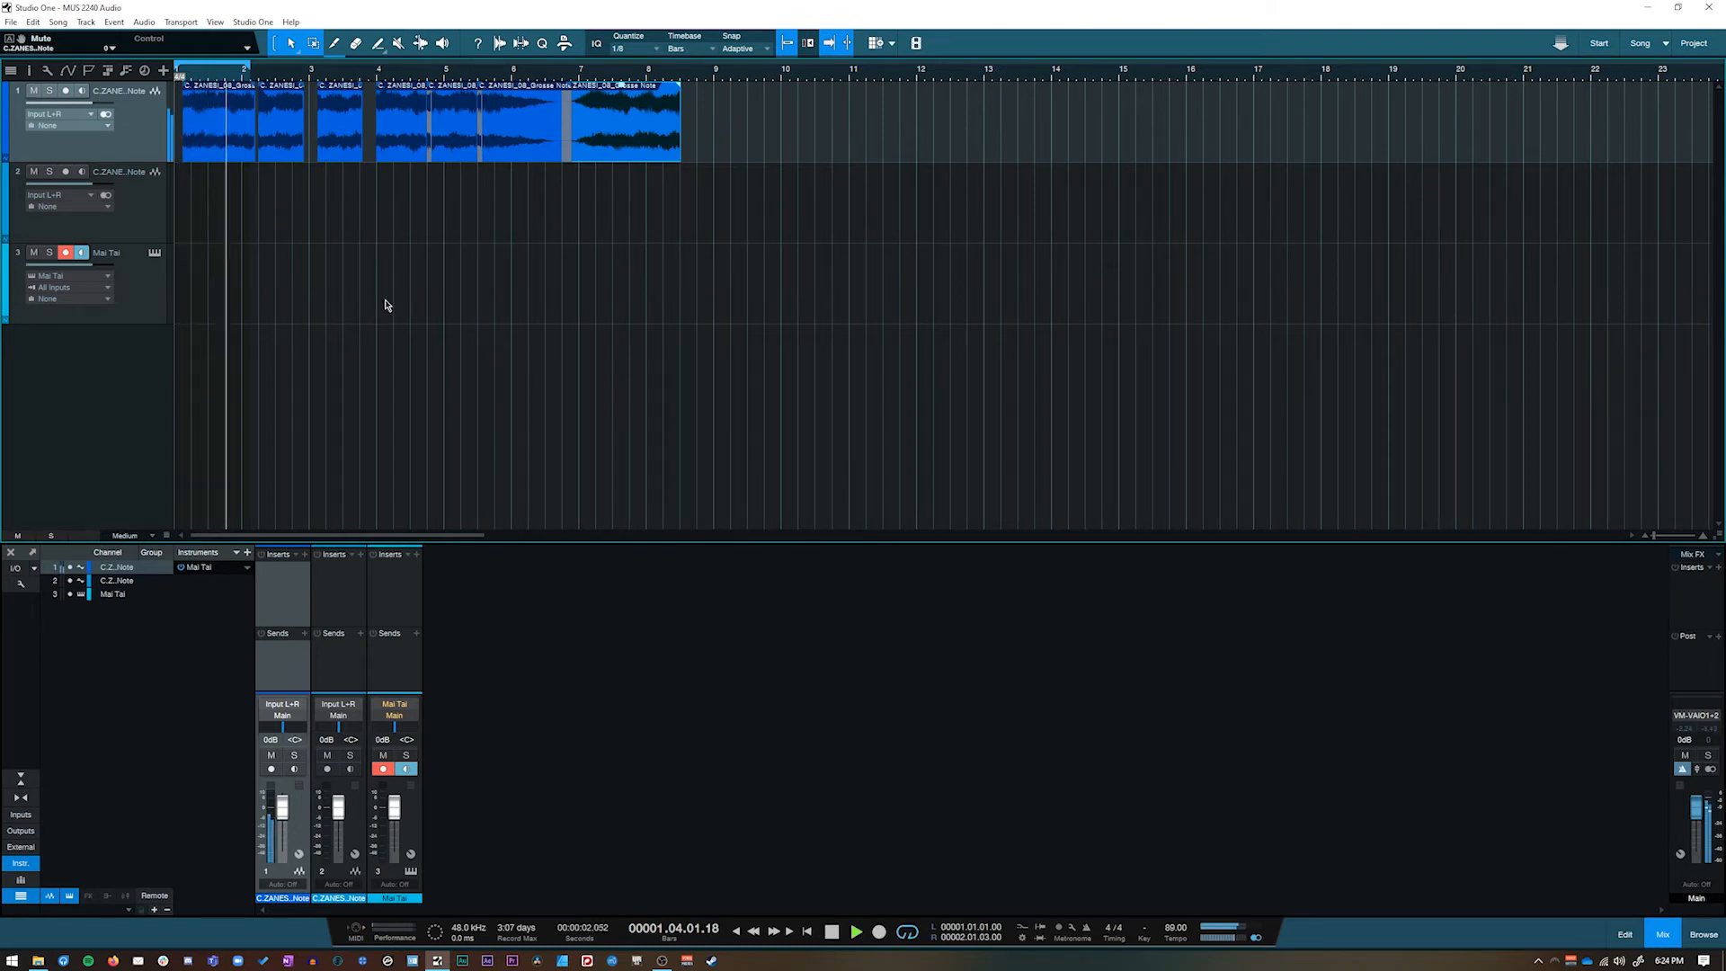
click(831, 931)
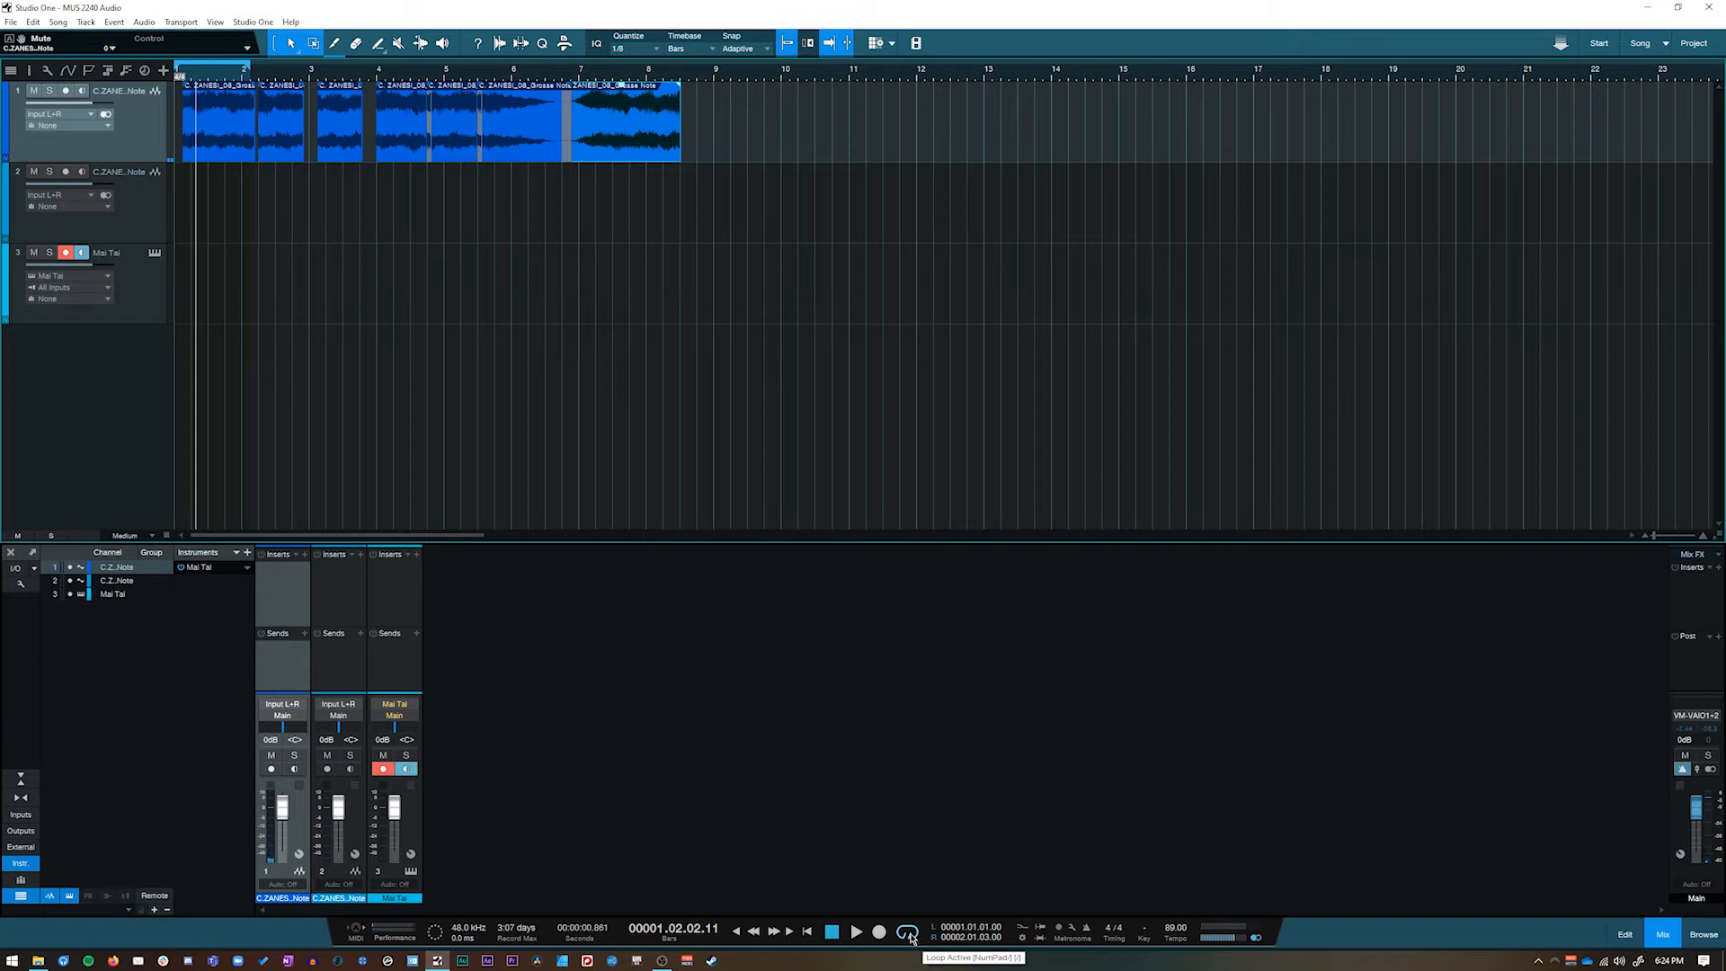
Extend the loop's end past bar 3, beat 3, and move its start to about bar 1, beat 2
drag(250, 66, 342, 67)
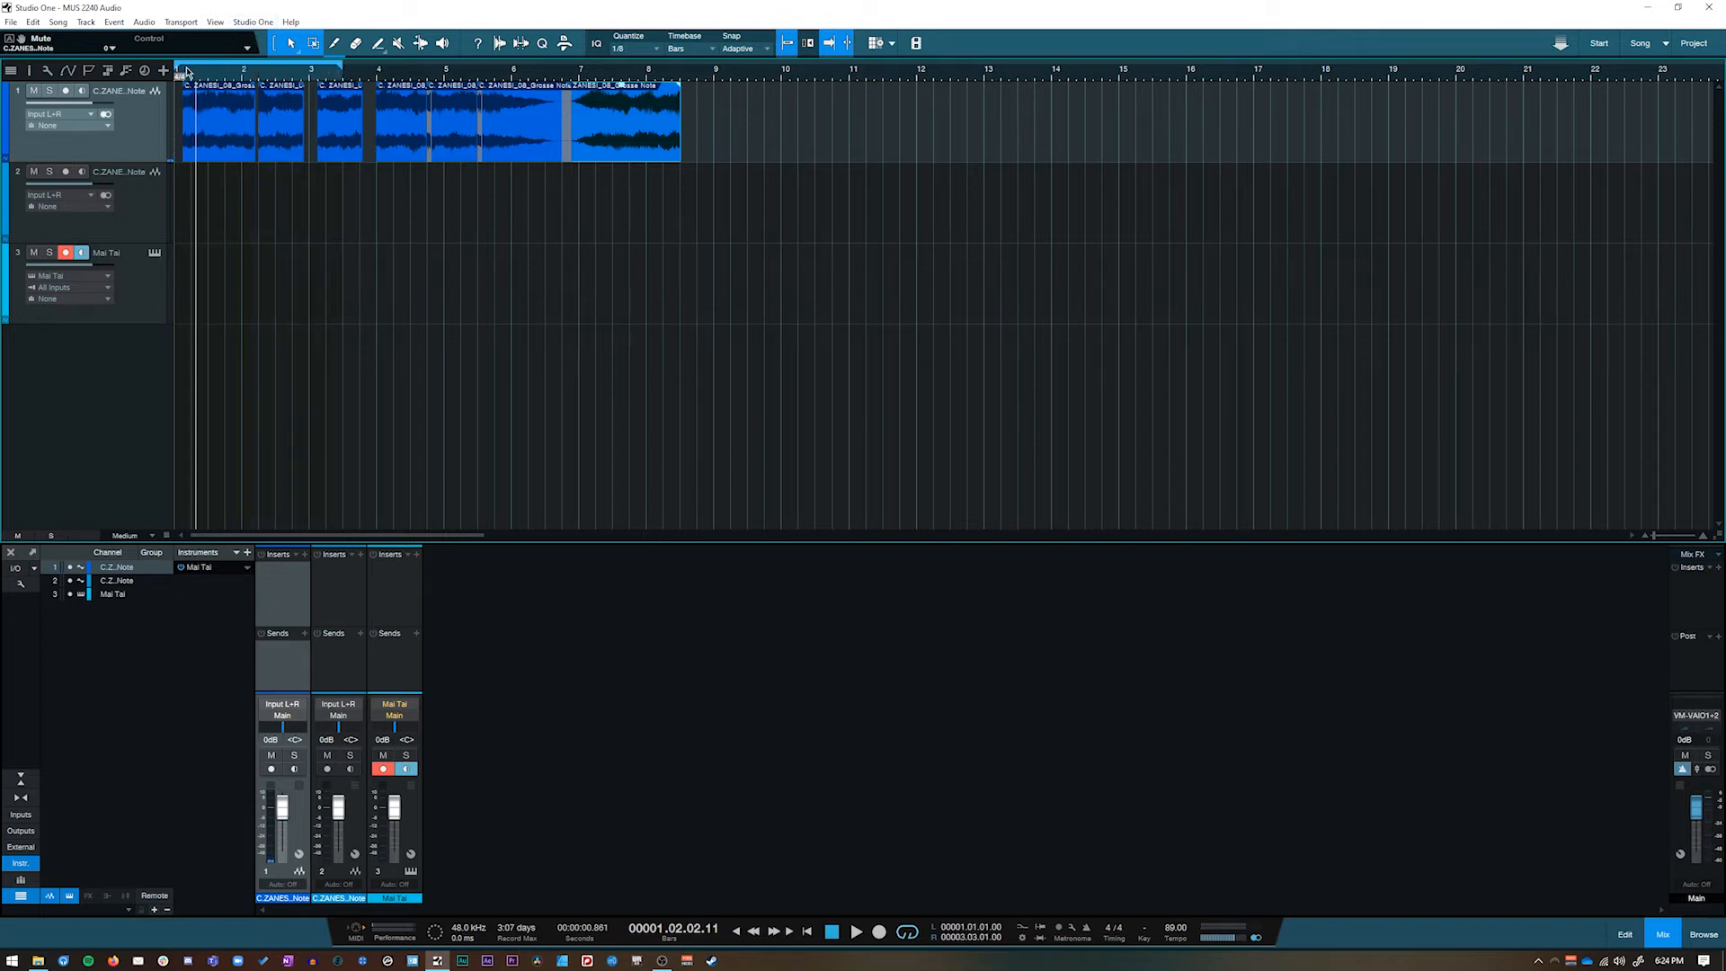
mouse_move(179, 67)
mouse_down()
mouse_move(576, 65)
mouse_move(193, 67)
mouse_up()
drag(301, 69, 367, 84)
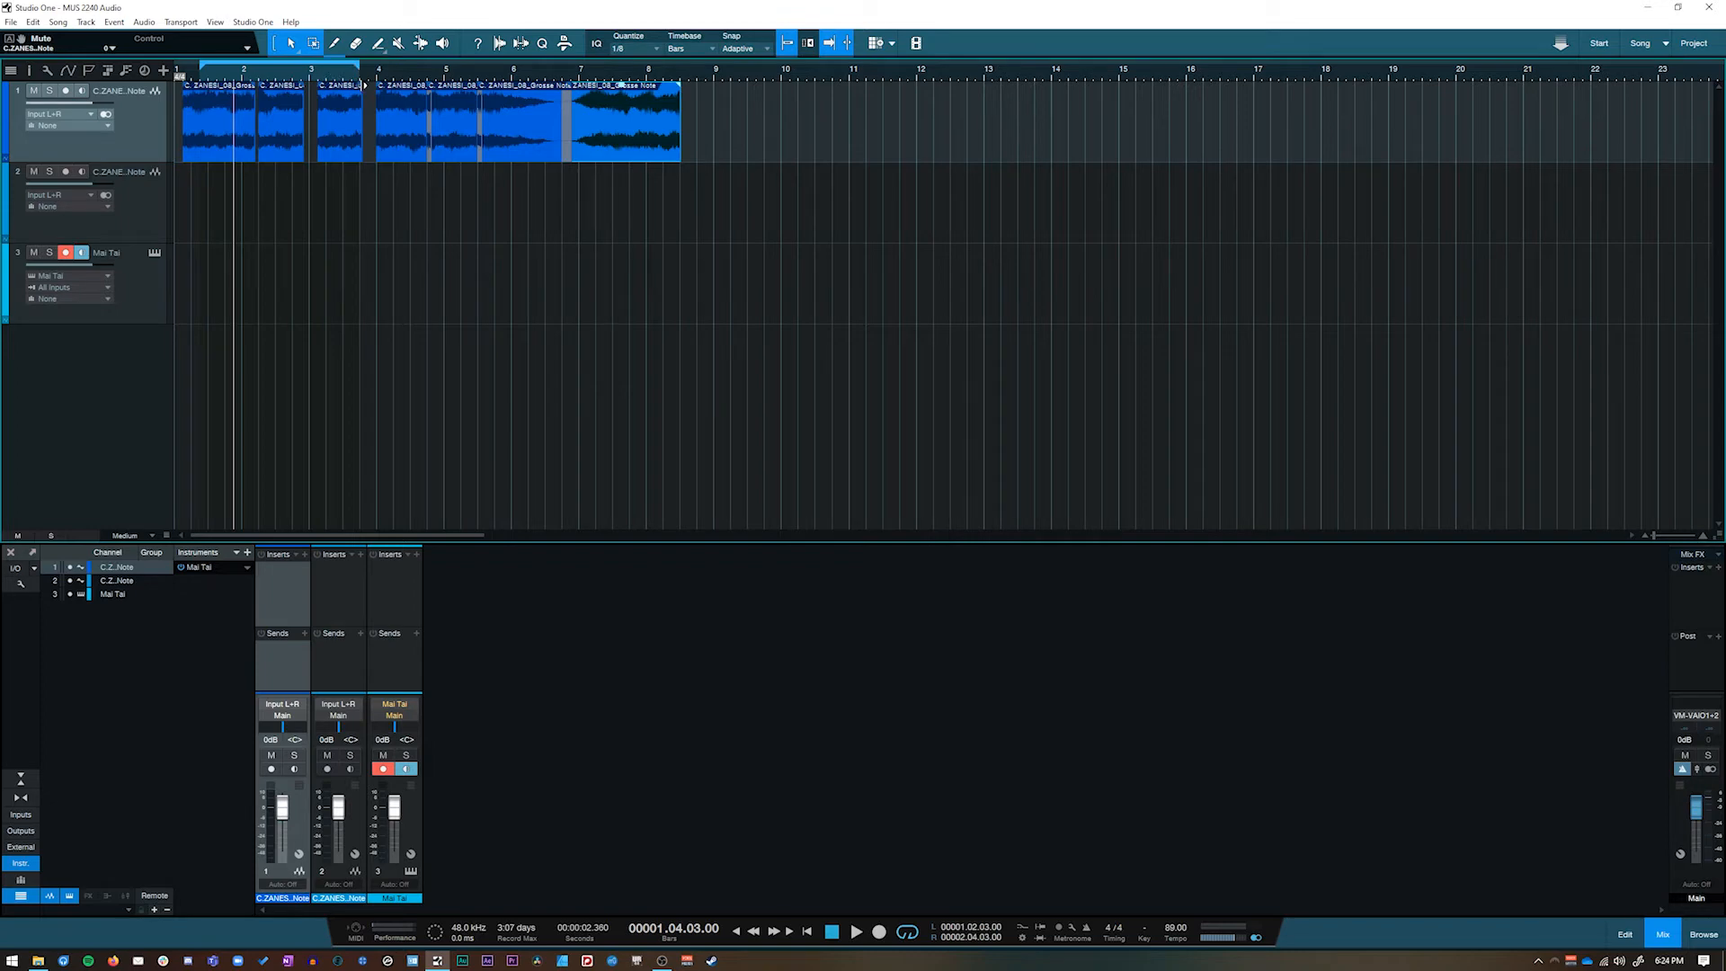
Move the loop's start back to bar 1, and try zooming the timeline in and out
drag(197, 68, 164, 74)
scroll(359, 75, up, 5)
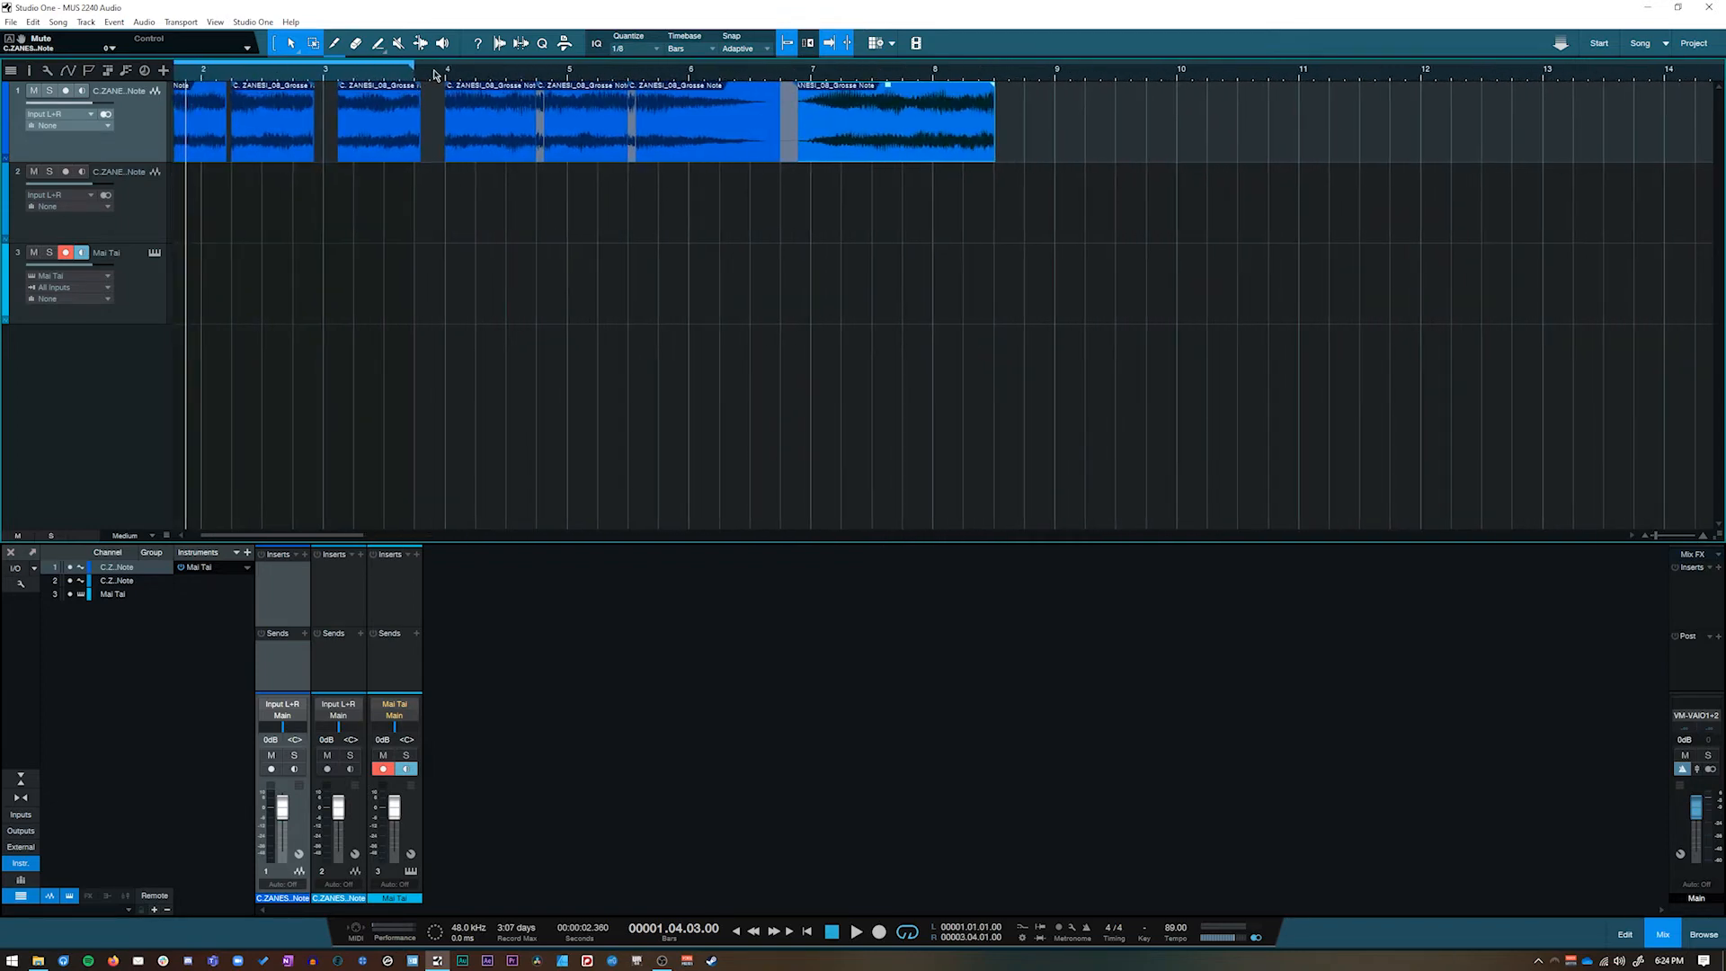
scroll(434, 87, up, 2)
scroll(434, 87, down, 8)
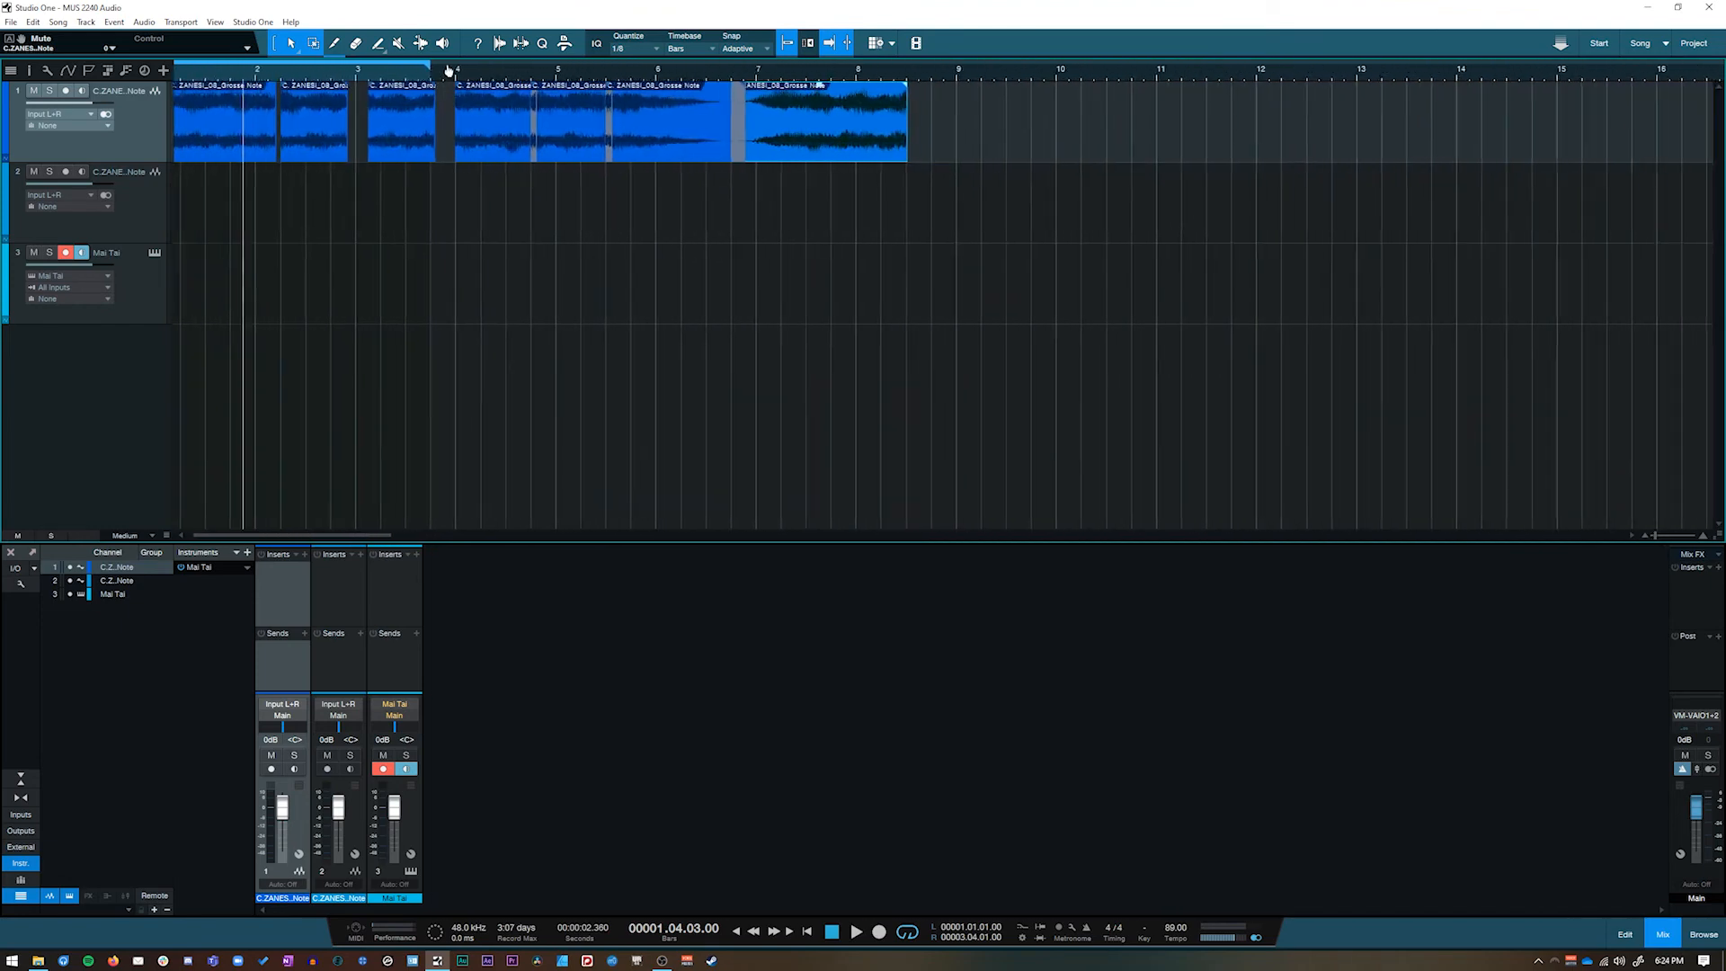
scroll(442, 81, up, 4)
scroll(454, 126, down, 6)
scroll(464, 73, down, 1)
scroll(463, 76, up, 4)
scroll(466, 76, down, 5)
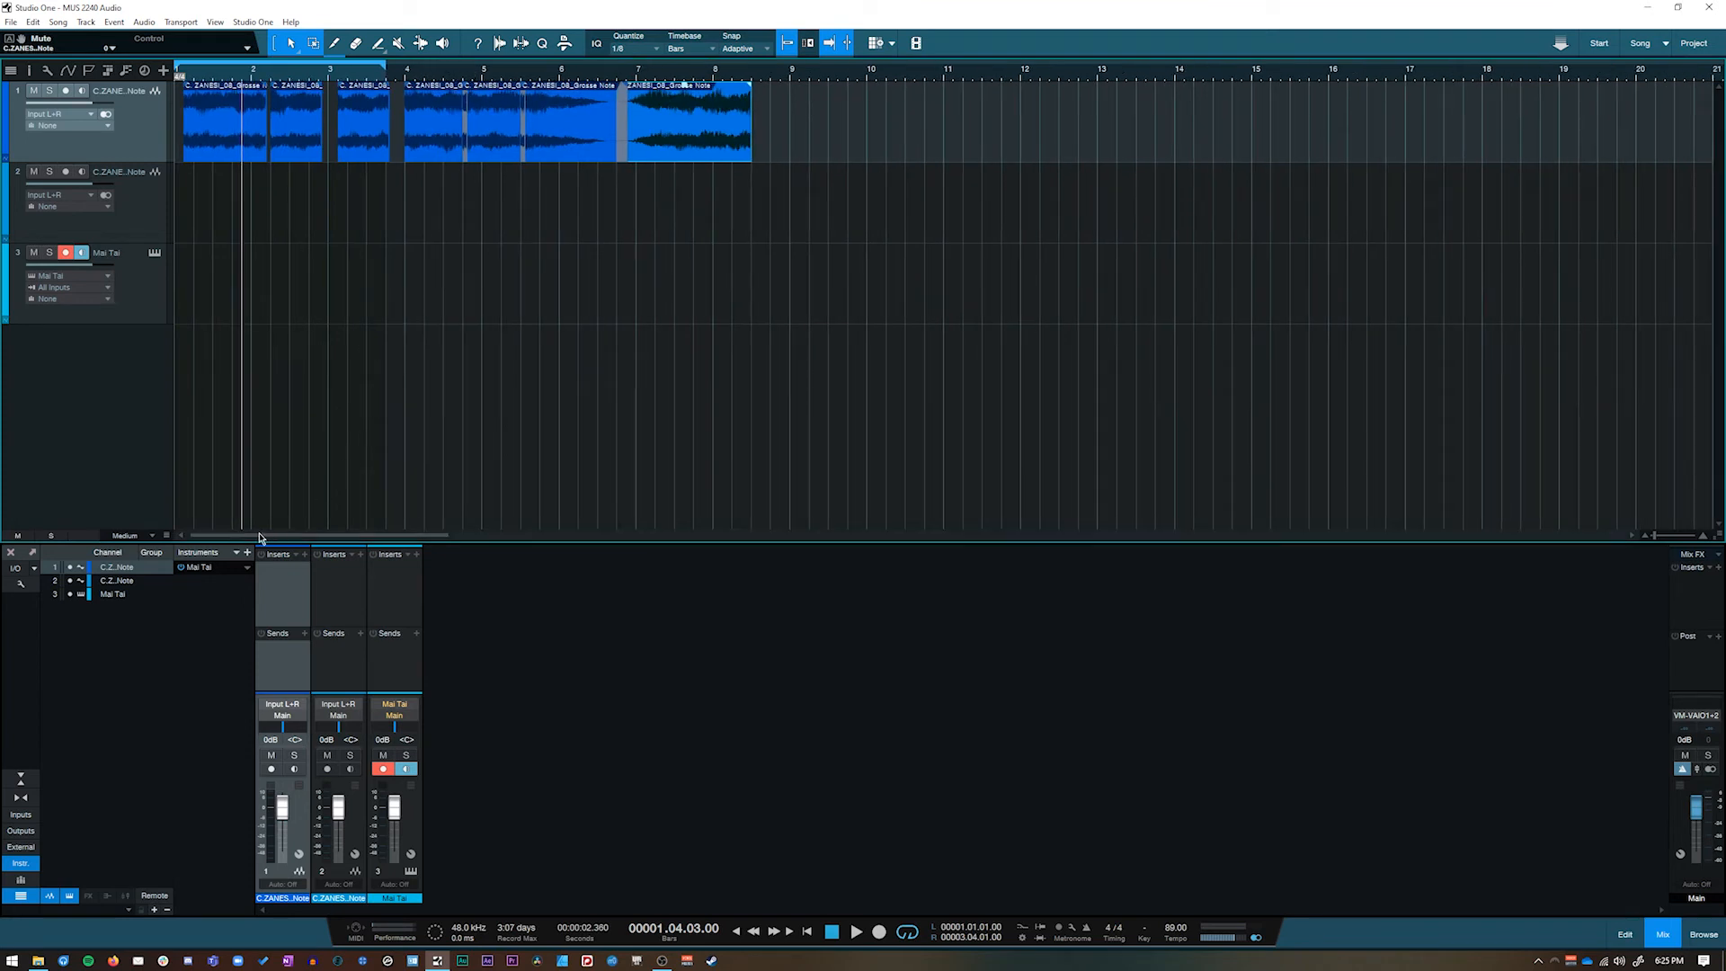
Adjust the track heights manually, making the first track slightly shorter and collapsing the second to its minimum height
drag(167, 537, 172, 580)
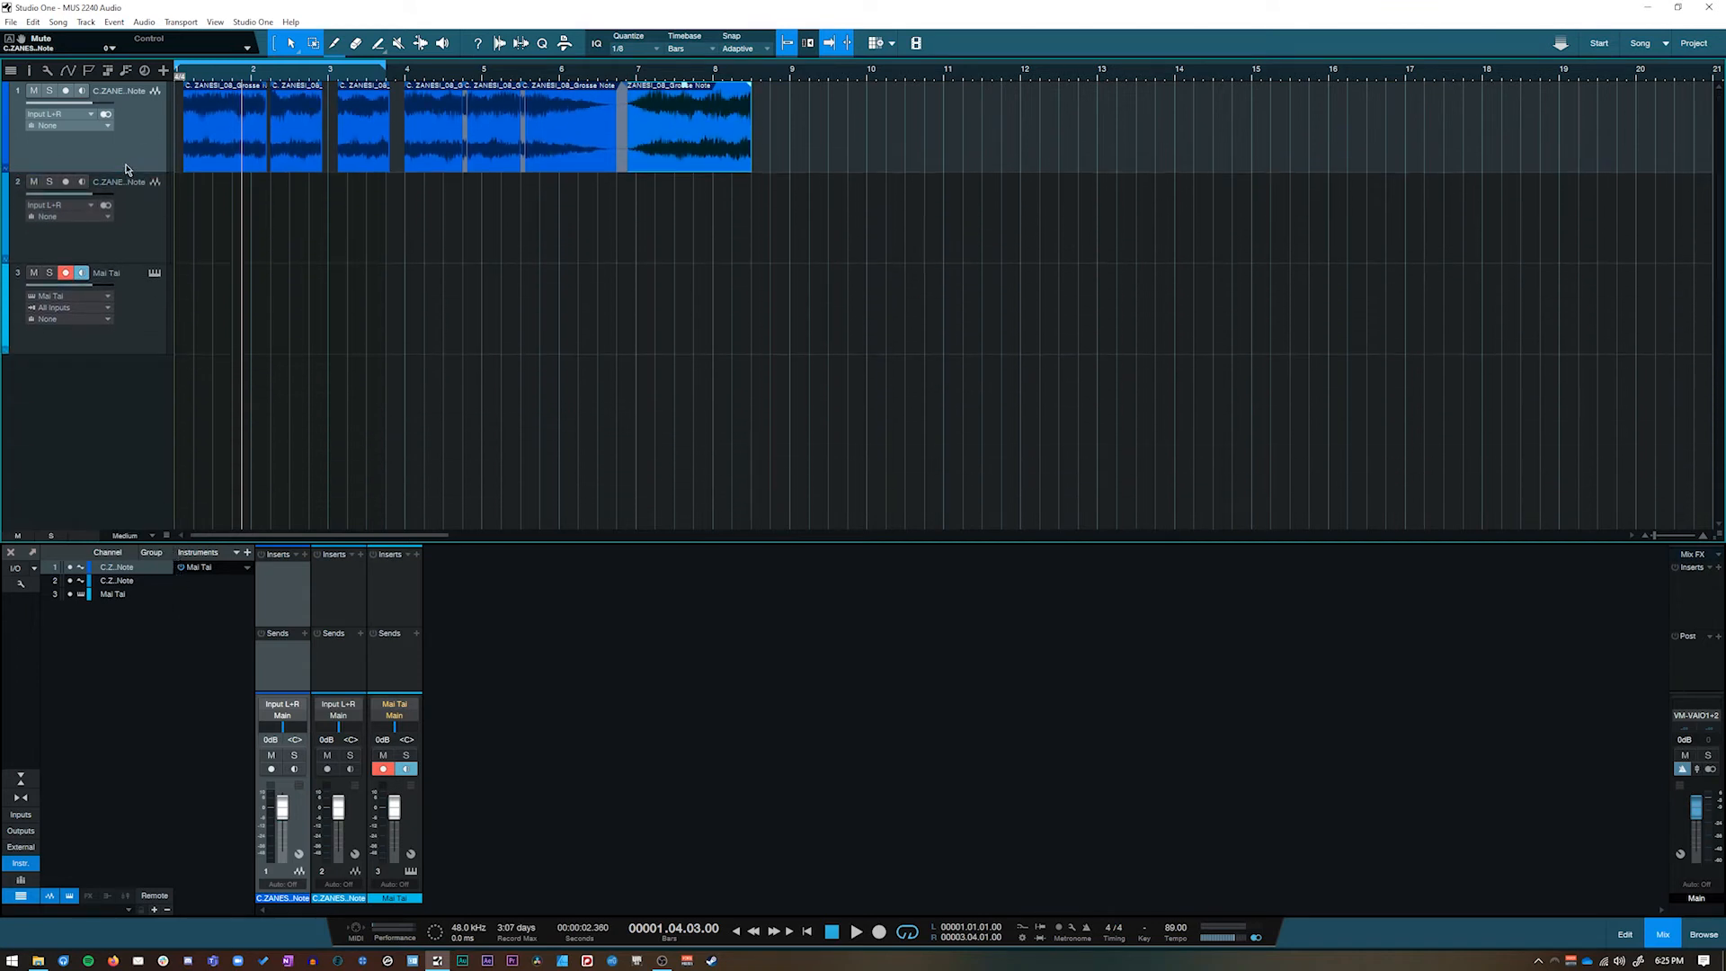
mouse_move(125, 171)
mouse_down()
mouse_move(127, 296)
mouse_move(127, 159)
mouse_up()
drag(131, 249, 130, 178)
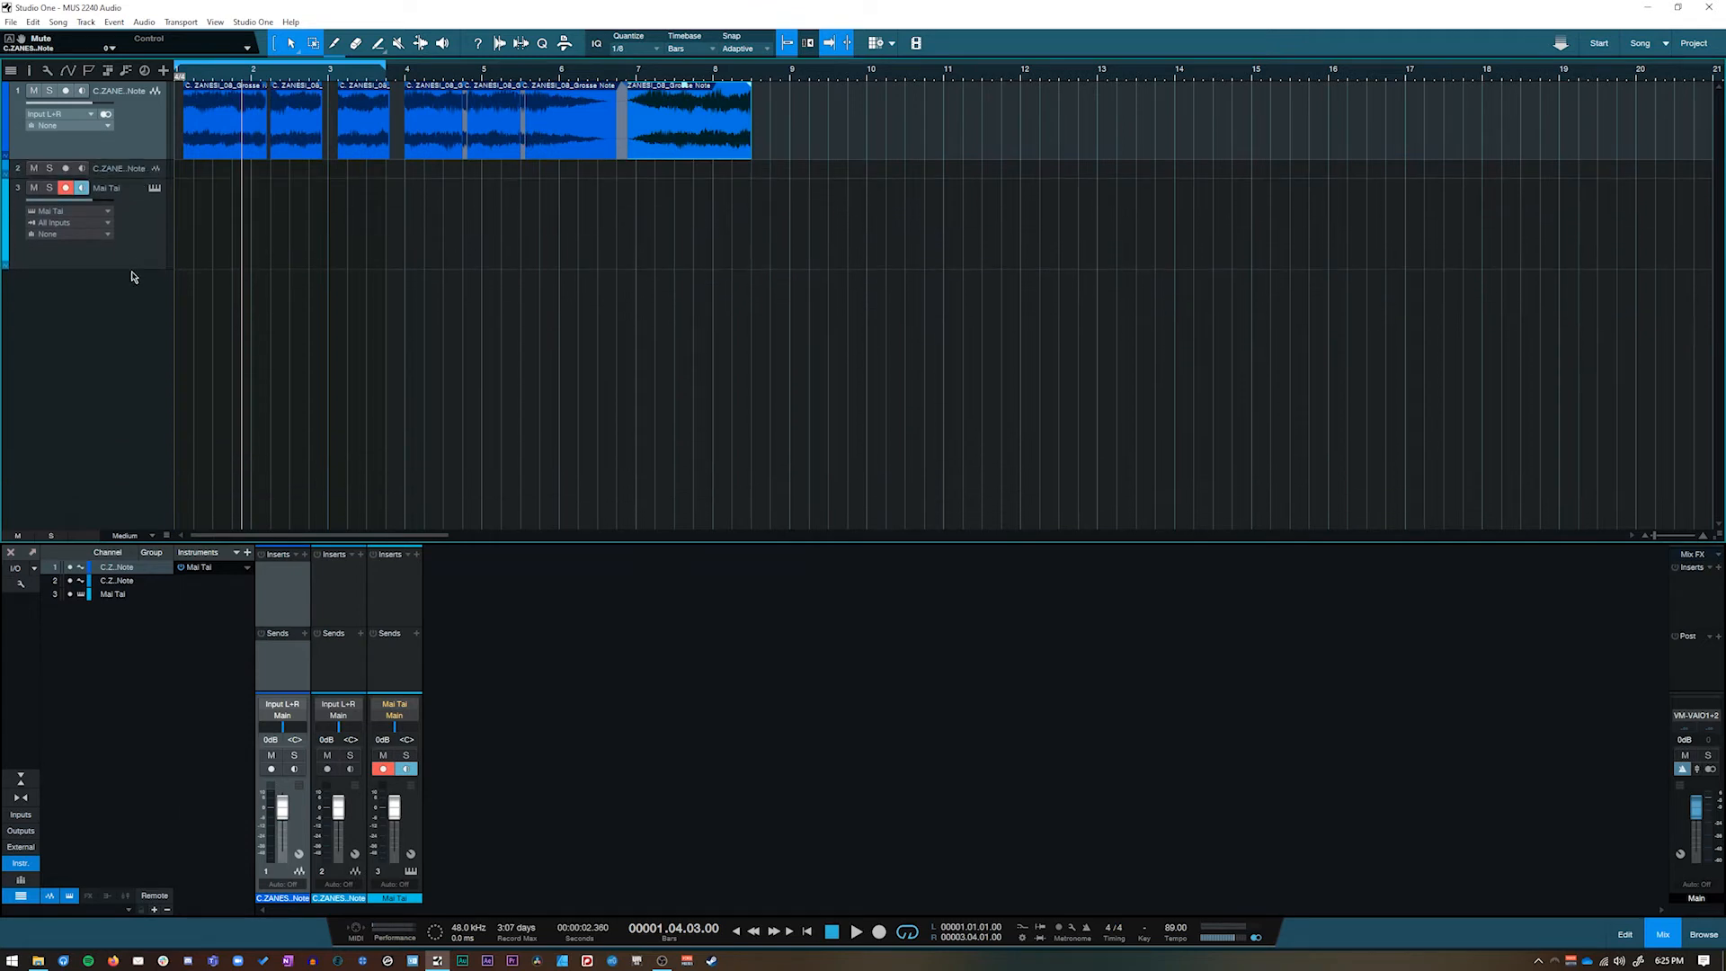
Try the preset track heights, including Tiny, and finish with all tracks at Medium
click(149, 536)
click(152, 575)
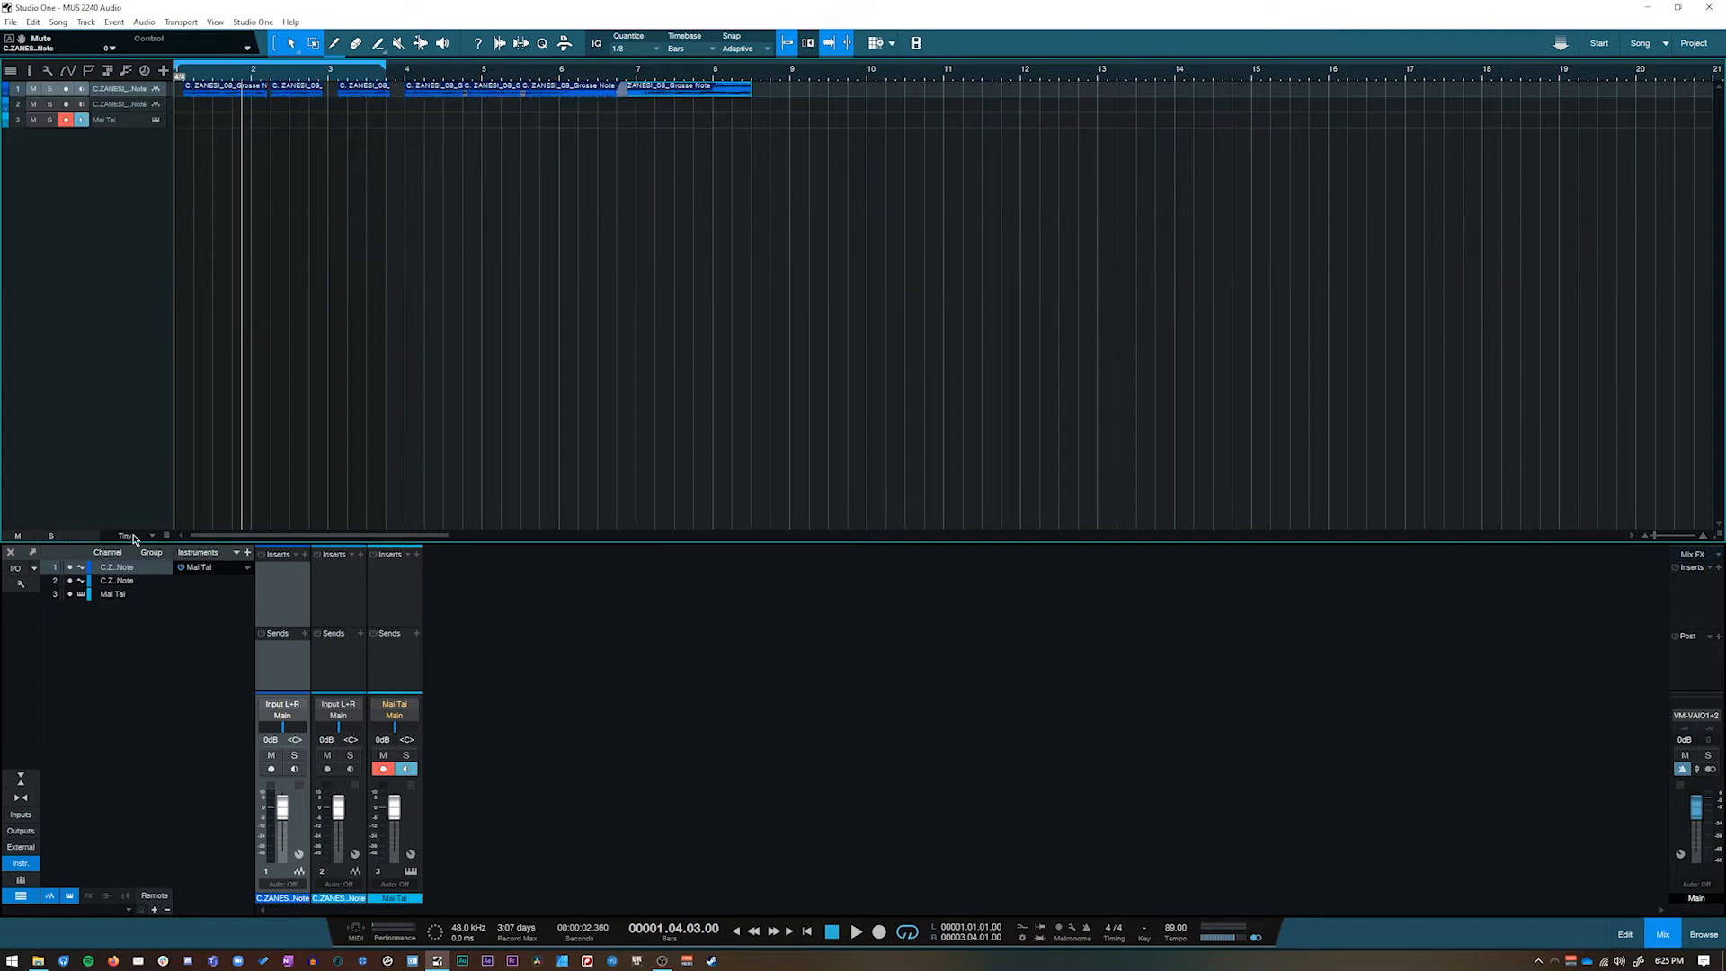
click(133, 537)
click(157, 620)
click(150, 537)
click(160, 640)
click(149, 536)
click(162, 620)
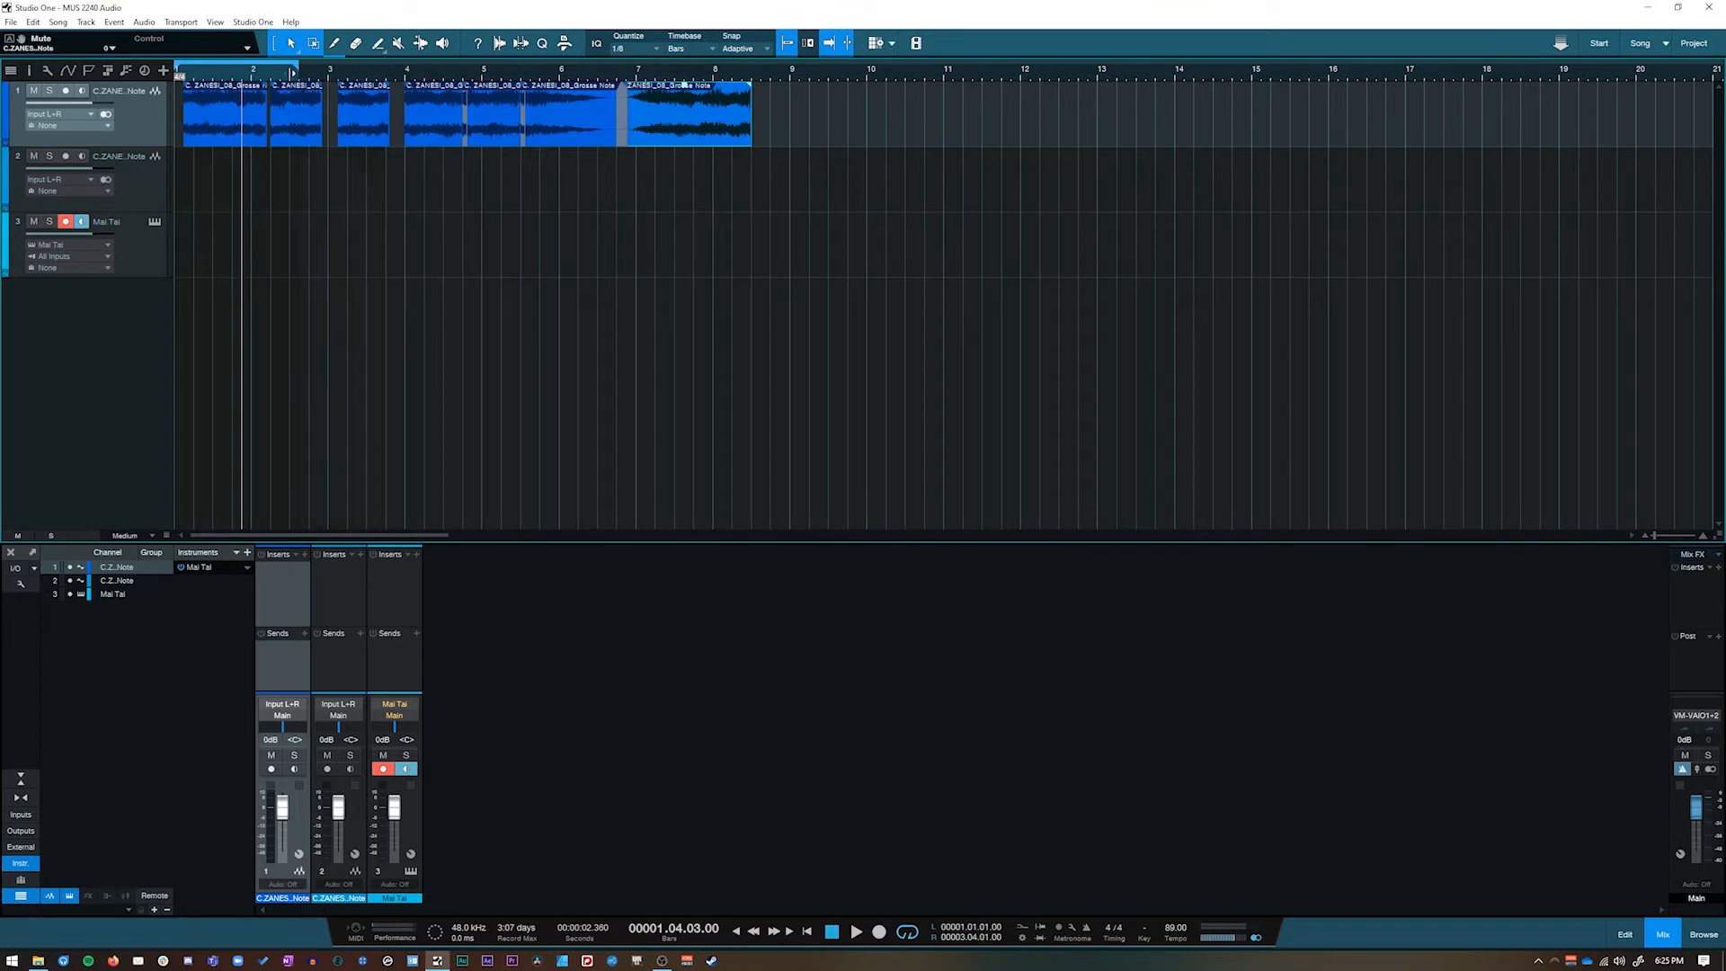
Collapse the loop range to the song's start, and move the playhead to the start of the second clip
click(179, 72)
click(290, 137)
key(l)
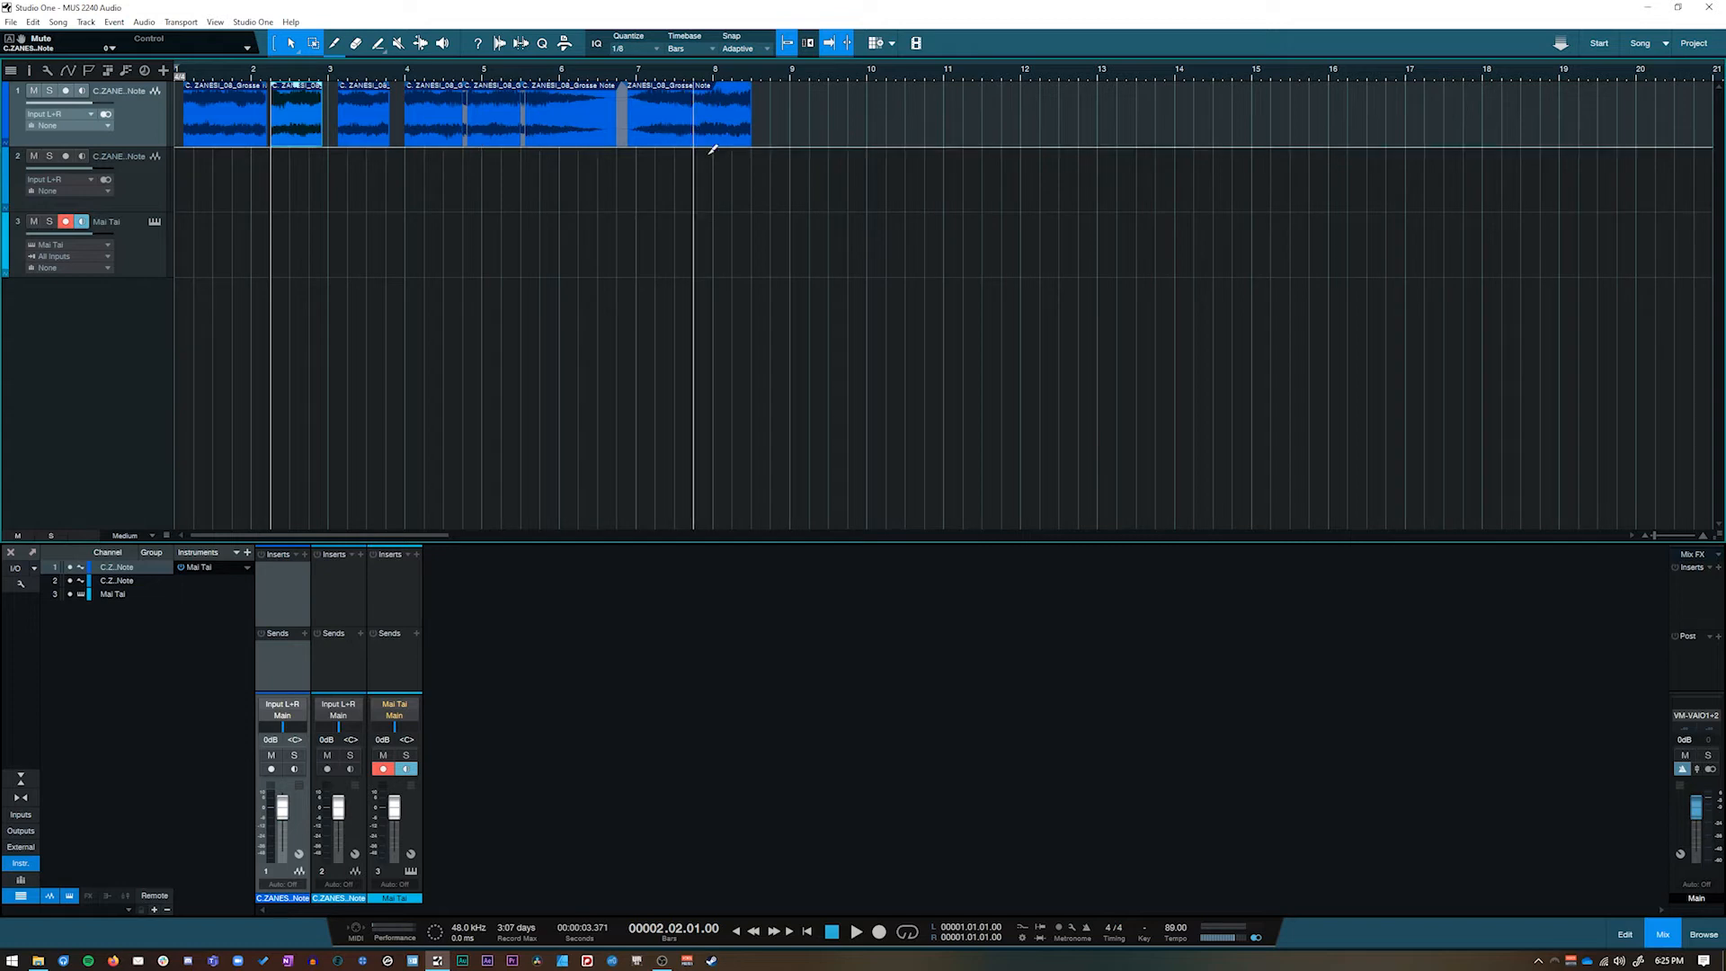
Undo the earlier clip, loop and tempo edits until the first track holds a single whole clip
key(ctrl+z)
key(ctrl+z)
key(ctrl+z)
key(ctrl+z)
key(ctrl+z)
key(ctrl+z)
key(ctrl+z)
key(ctrl+z)
key(ctrl+z)
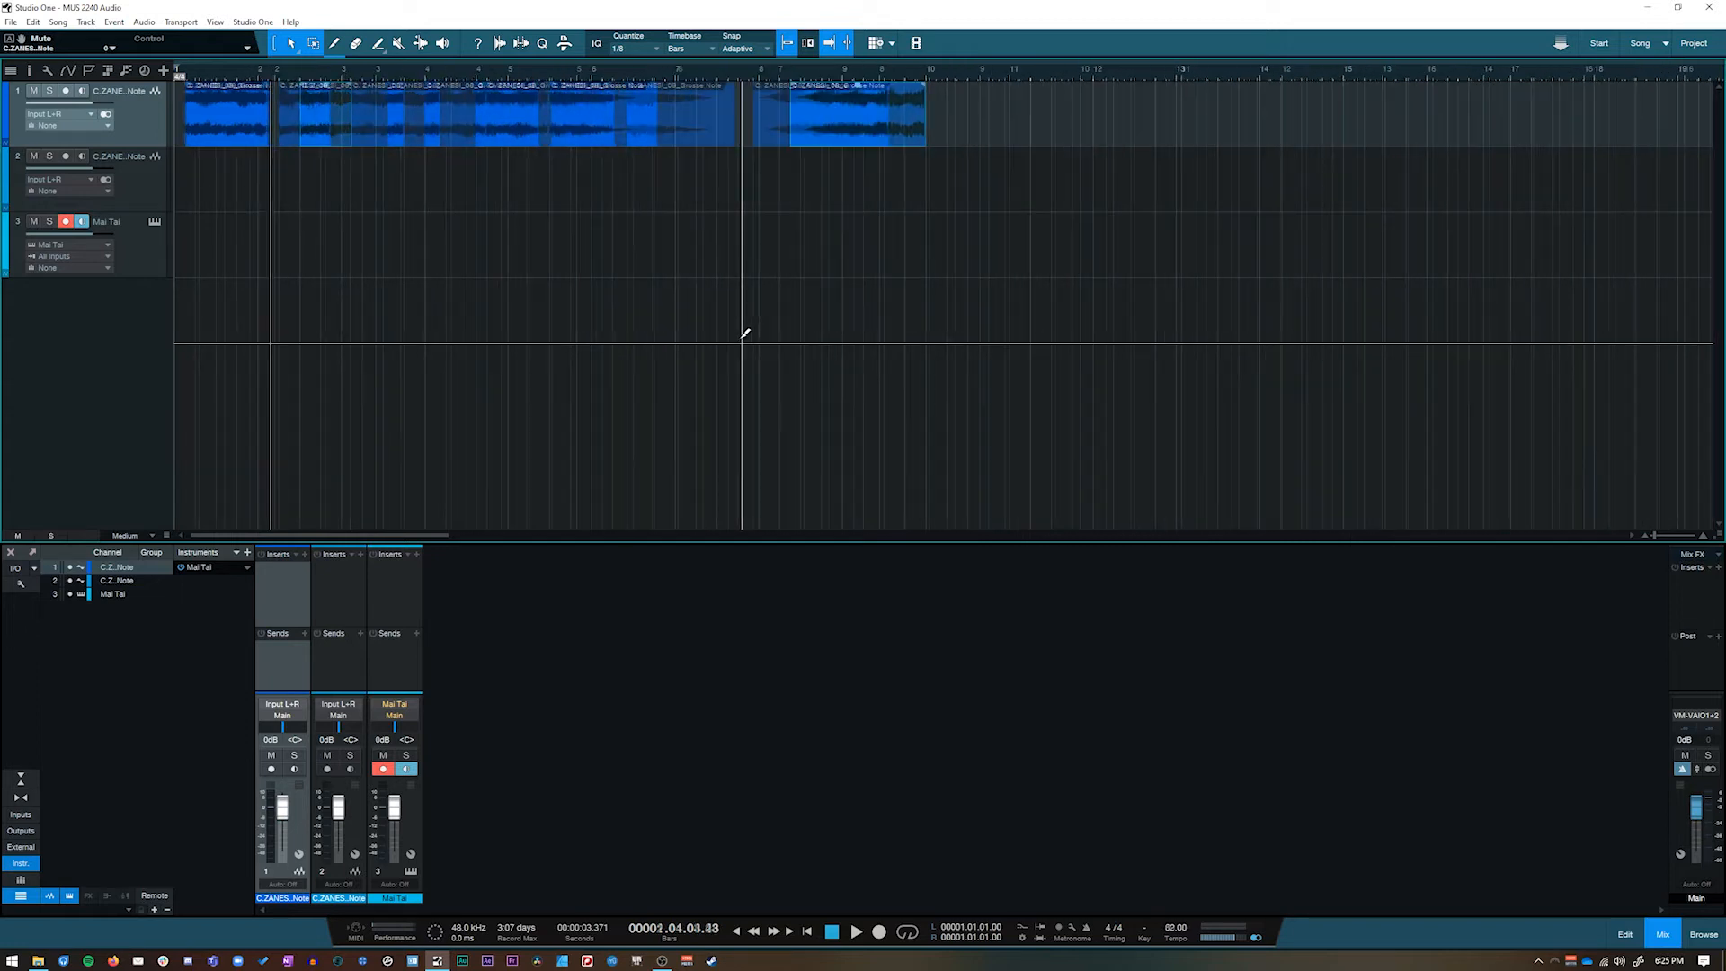
key(ctrl+z)
key(ctrl+z)
key(ctrl+z)
key(ctrl+z)
key(ctrl+z)
key(ctrl+z)
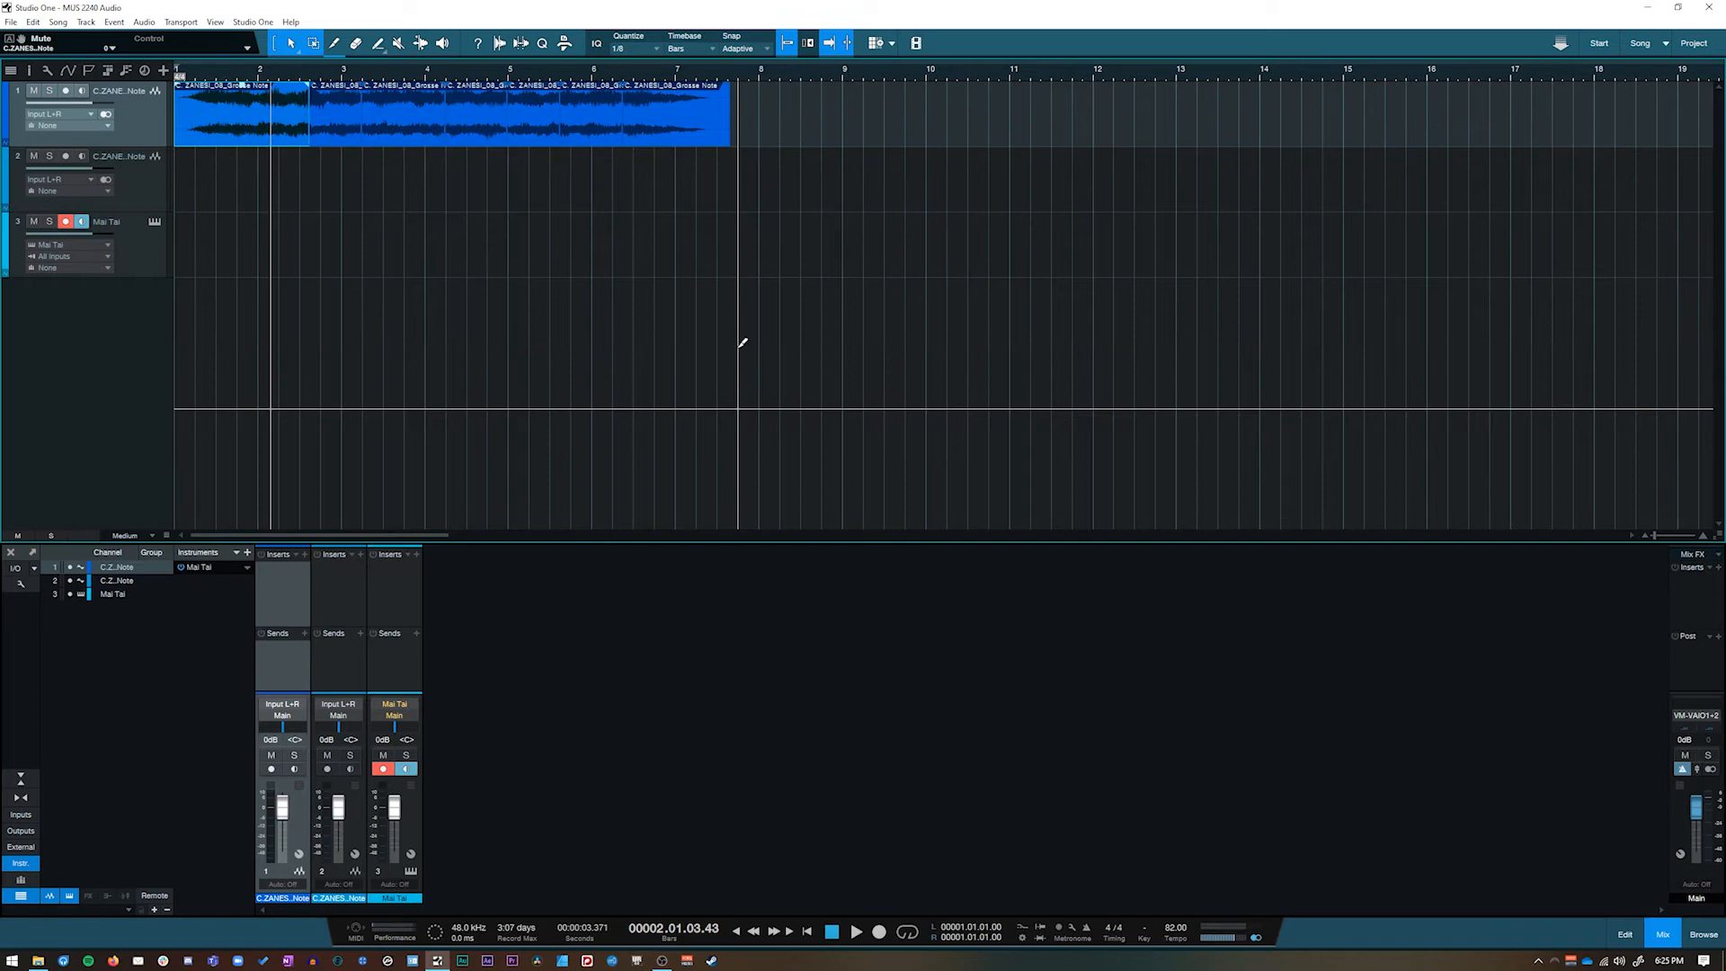
key(ctrl+z)
key(ctrl+z)
key(ctrl+z)
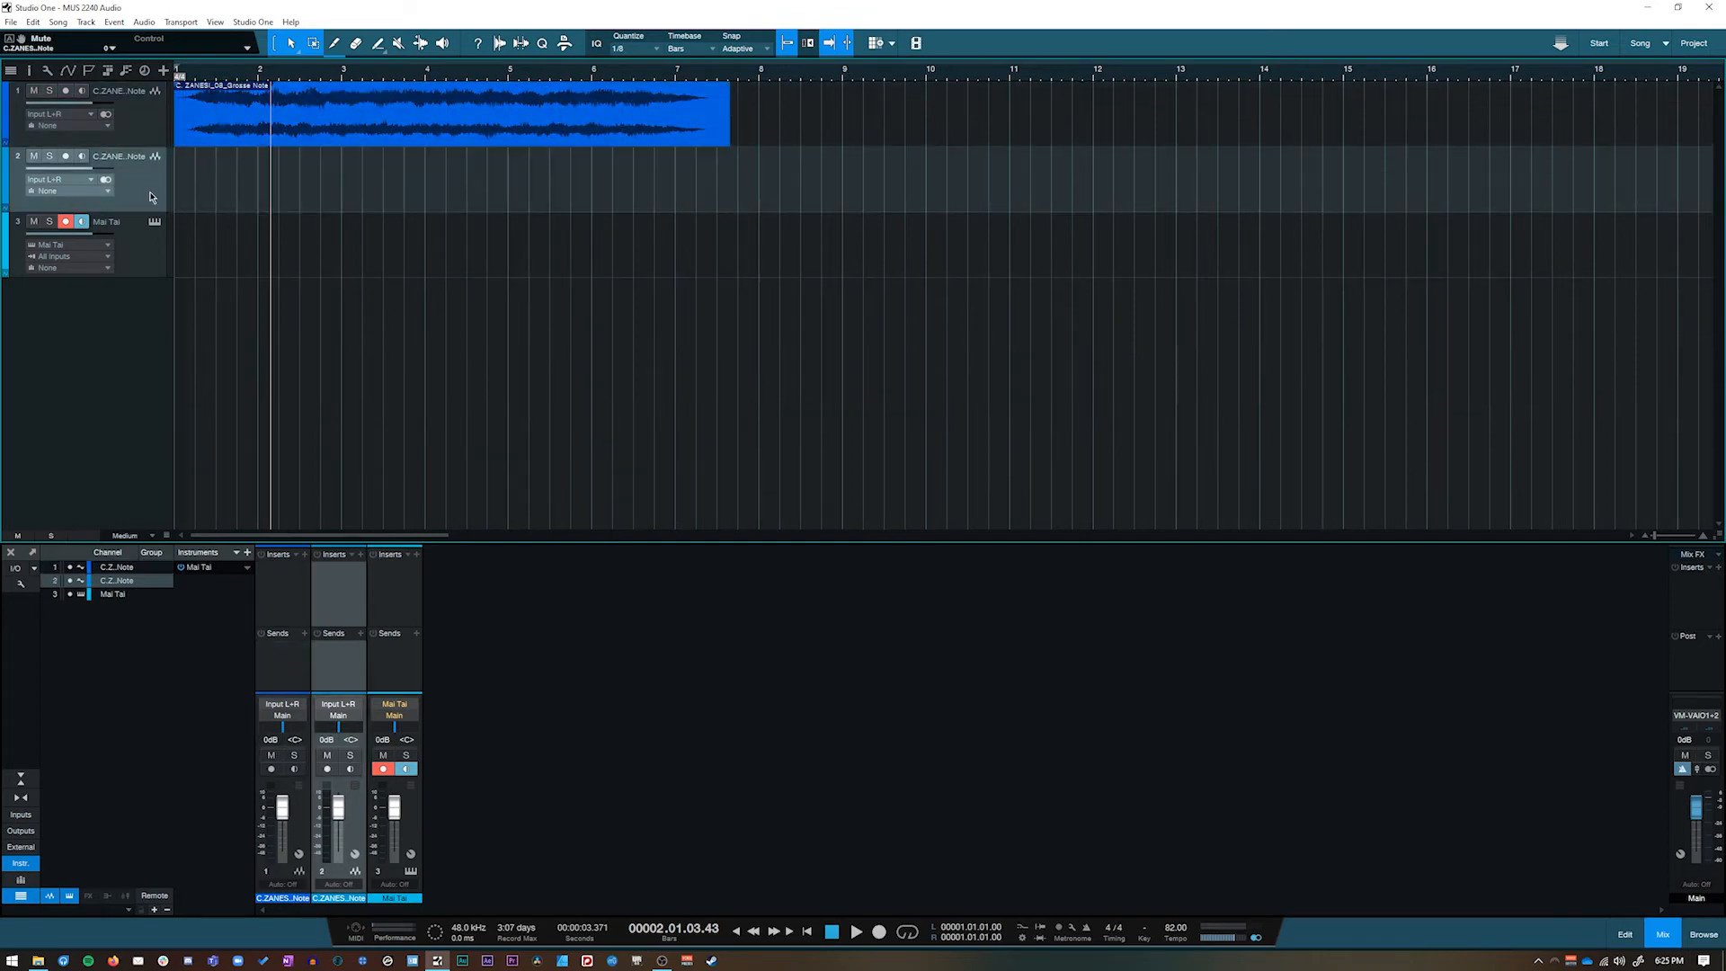
Check the track options for the second and third tracks, and remove only the empty second audio track
ctrl+click(139, 255)
right_click(139, 255)
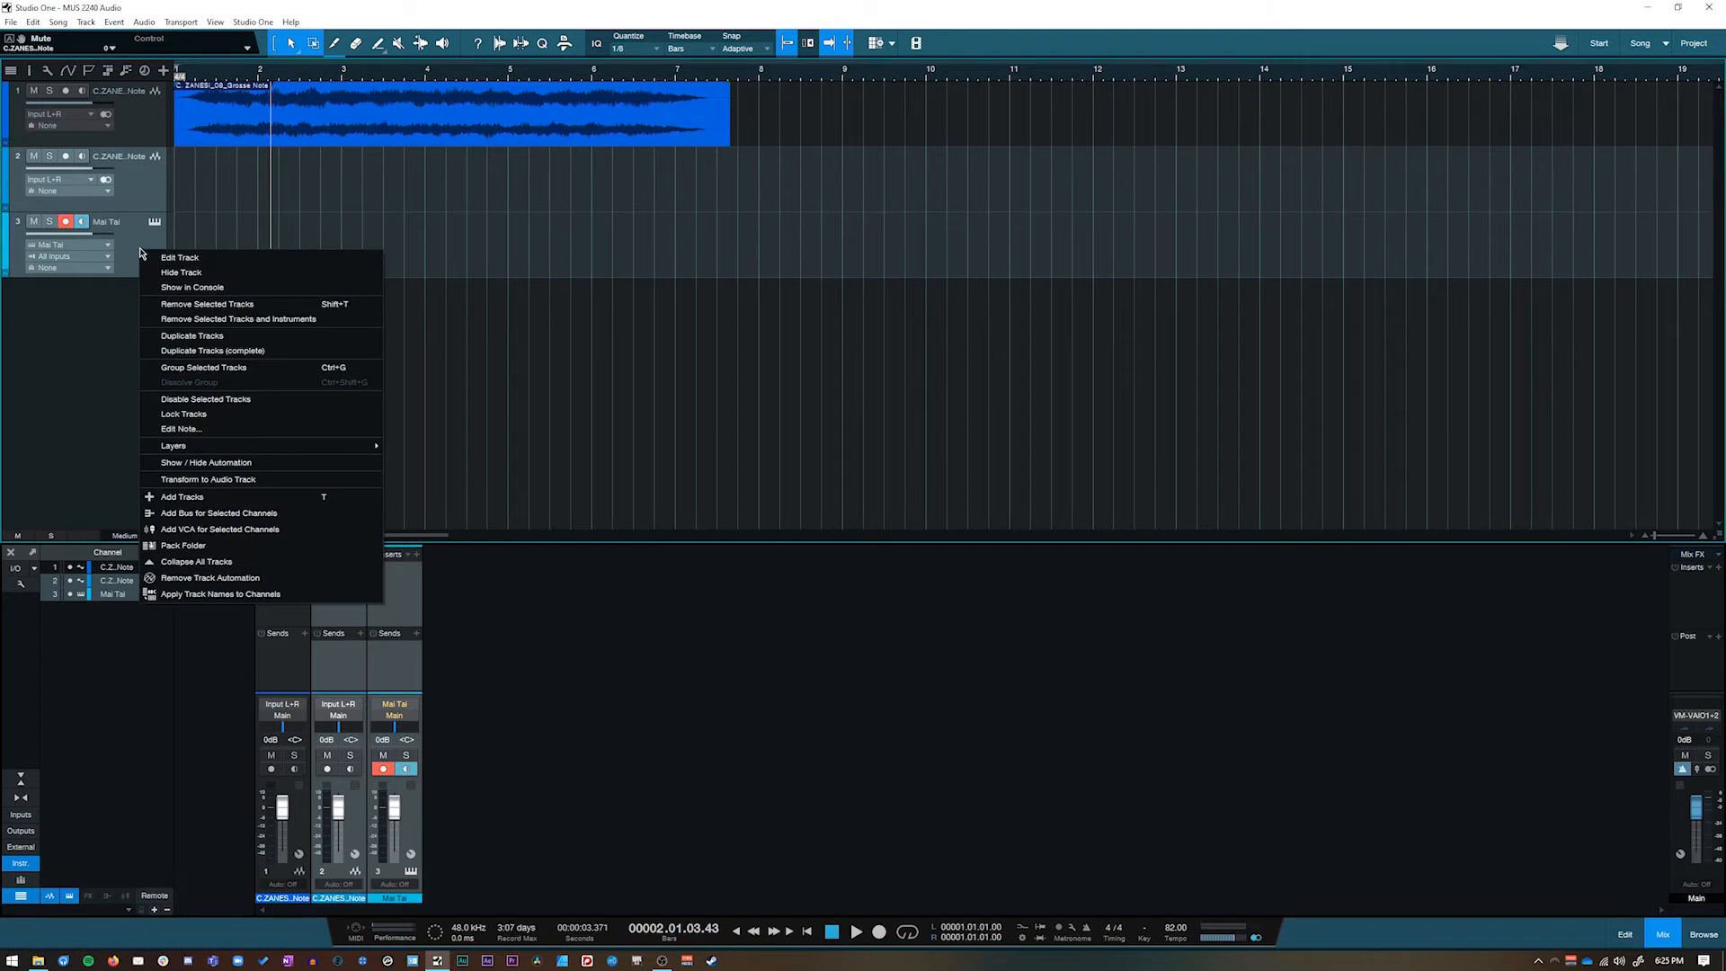
click(141, 257)
click(144, 258)
click(150, 180)
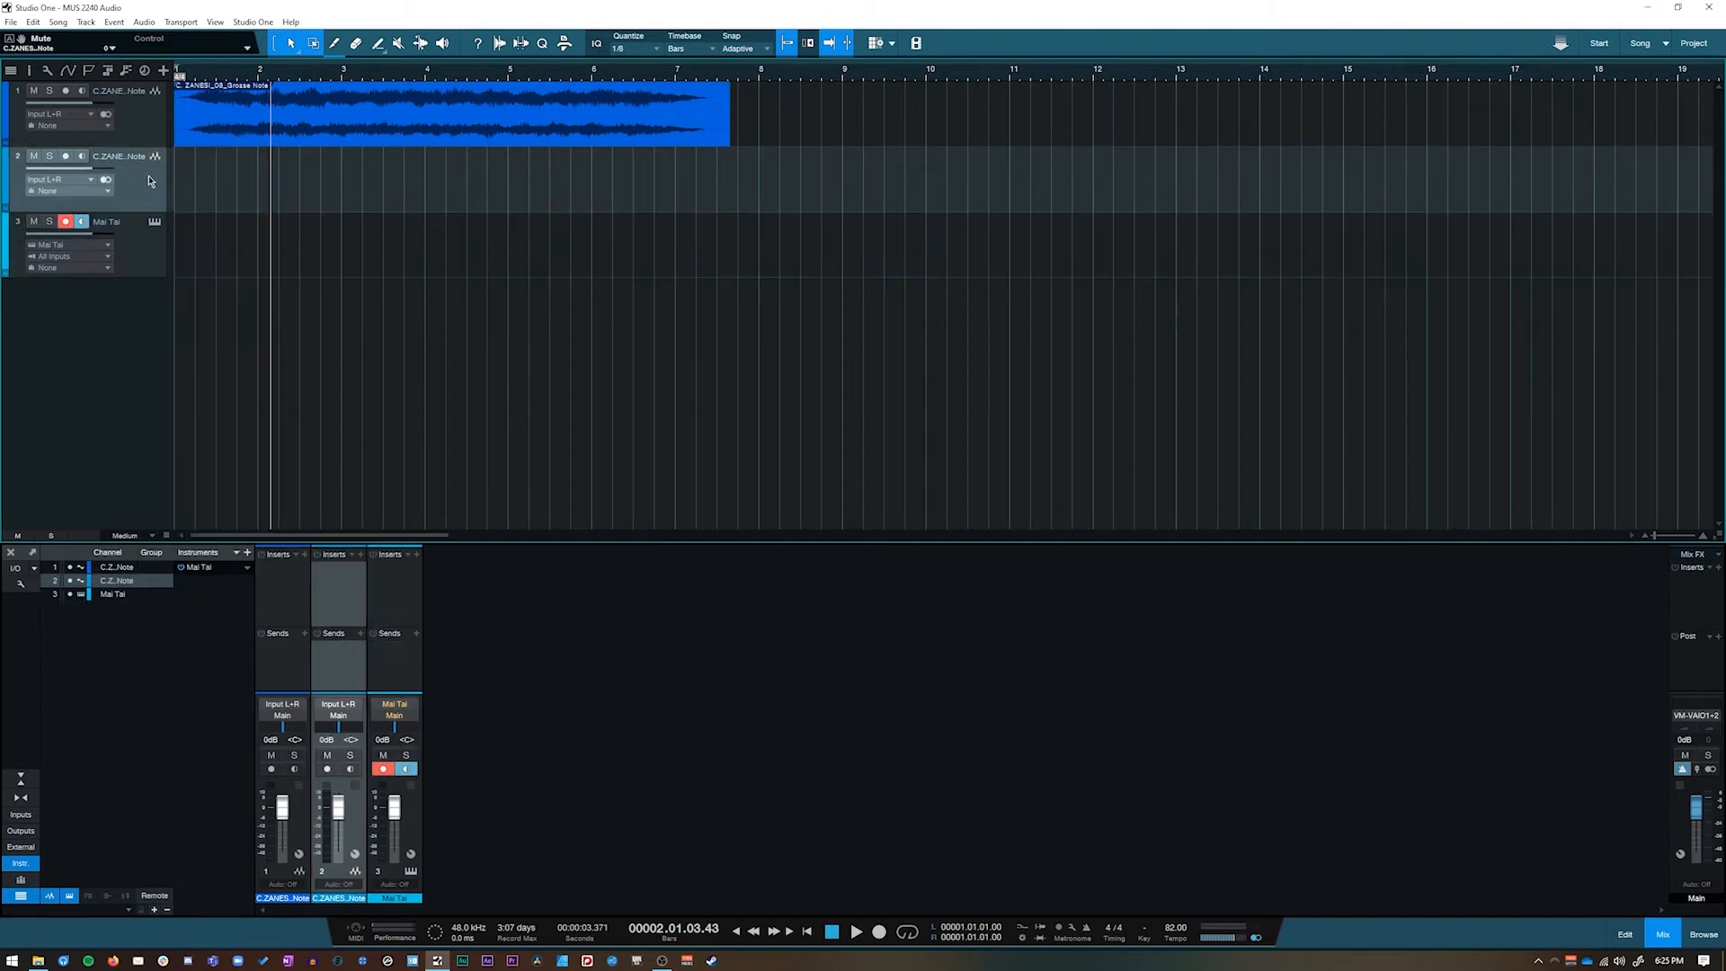
right_click(144, 189)
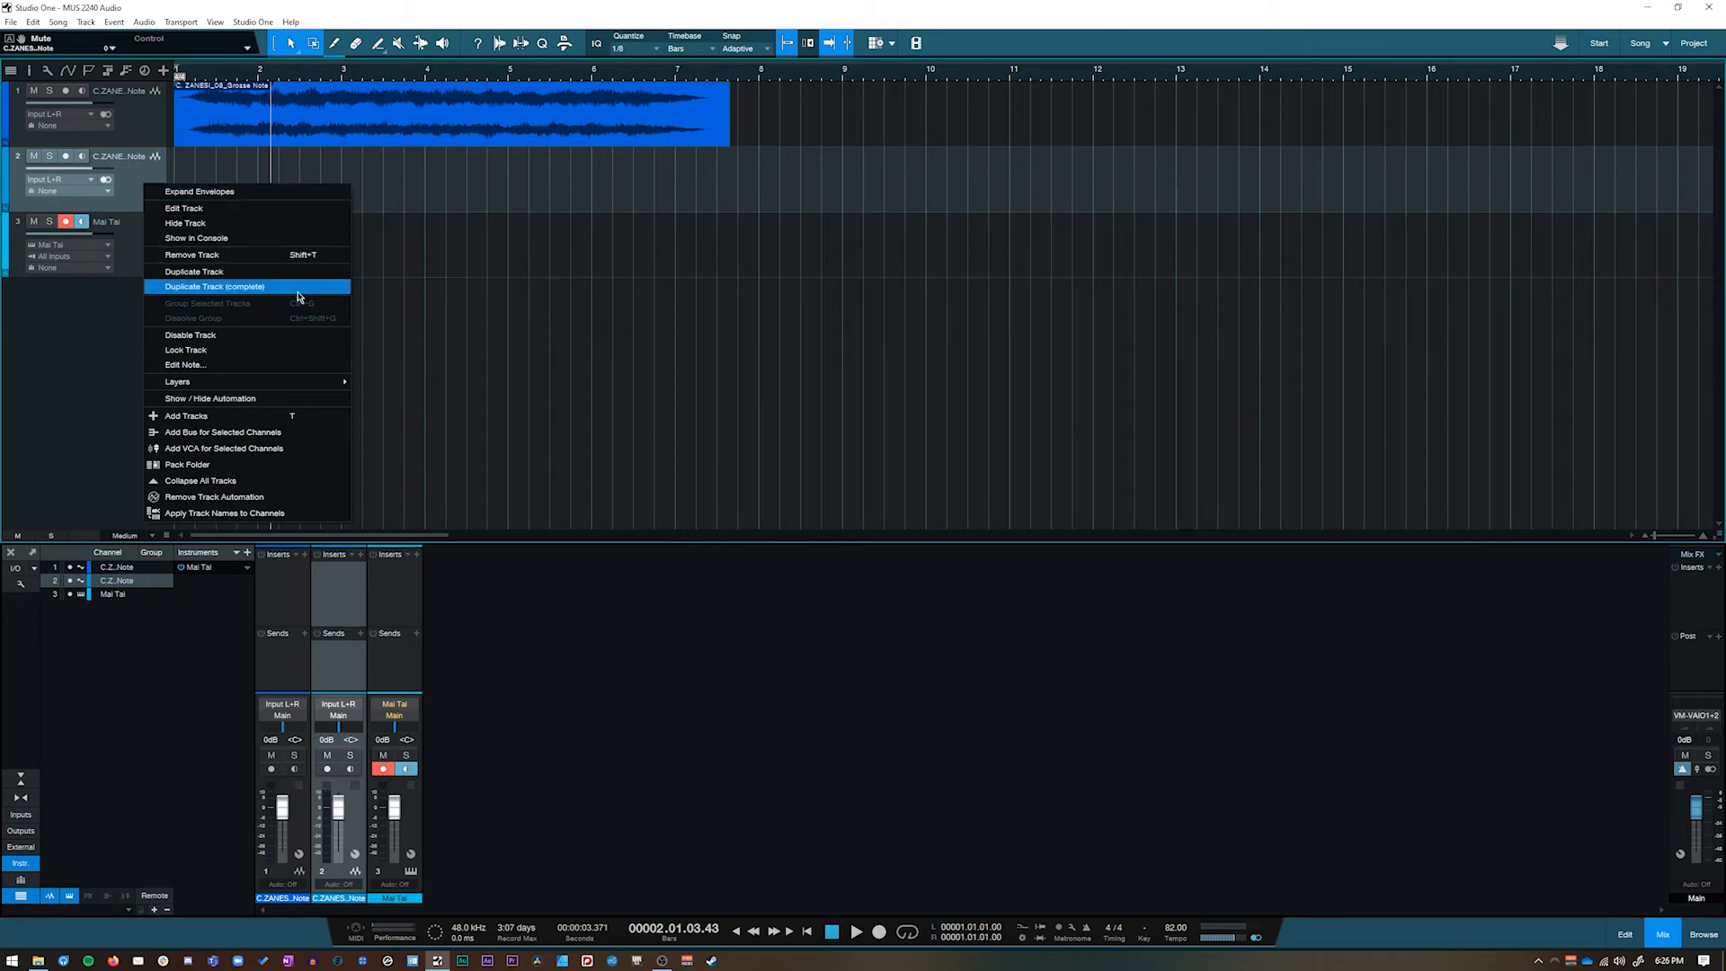
click(222, 258)
Remove the Mai Tai track together with its instrument, and make the remaining audio track taller
right_click(139, 198)
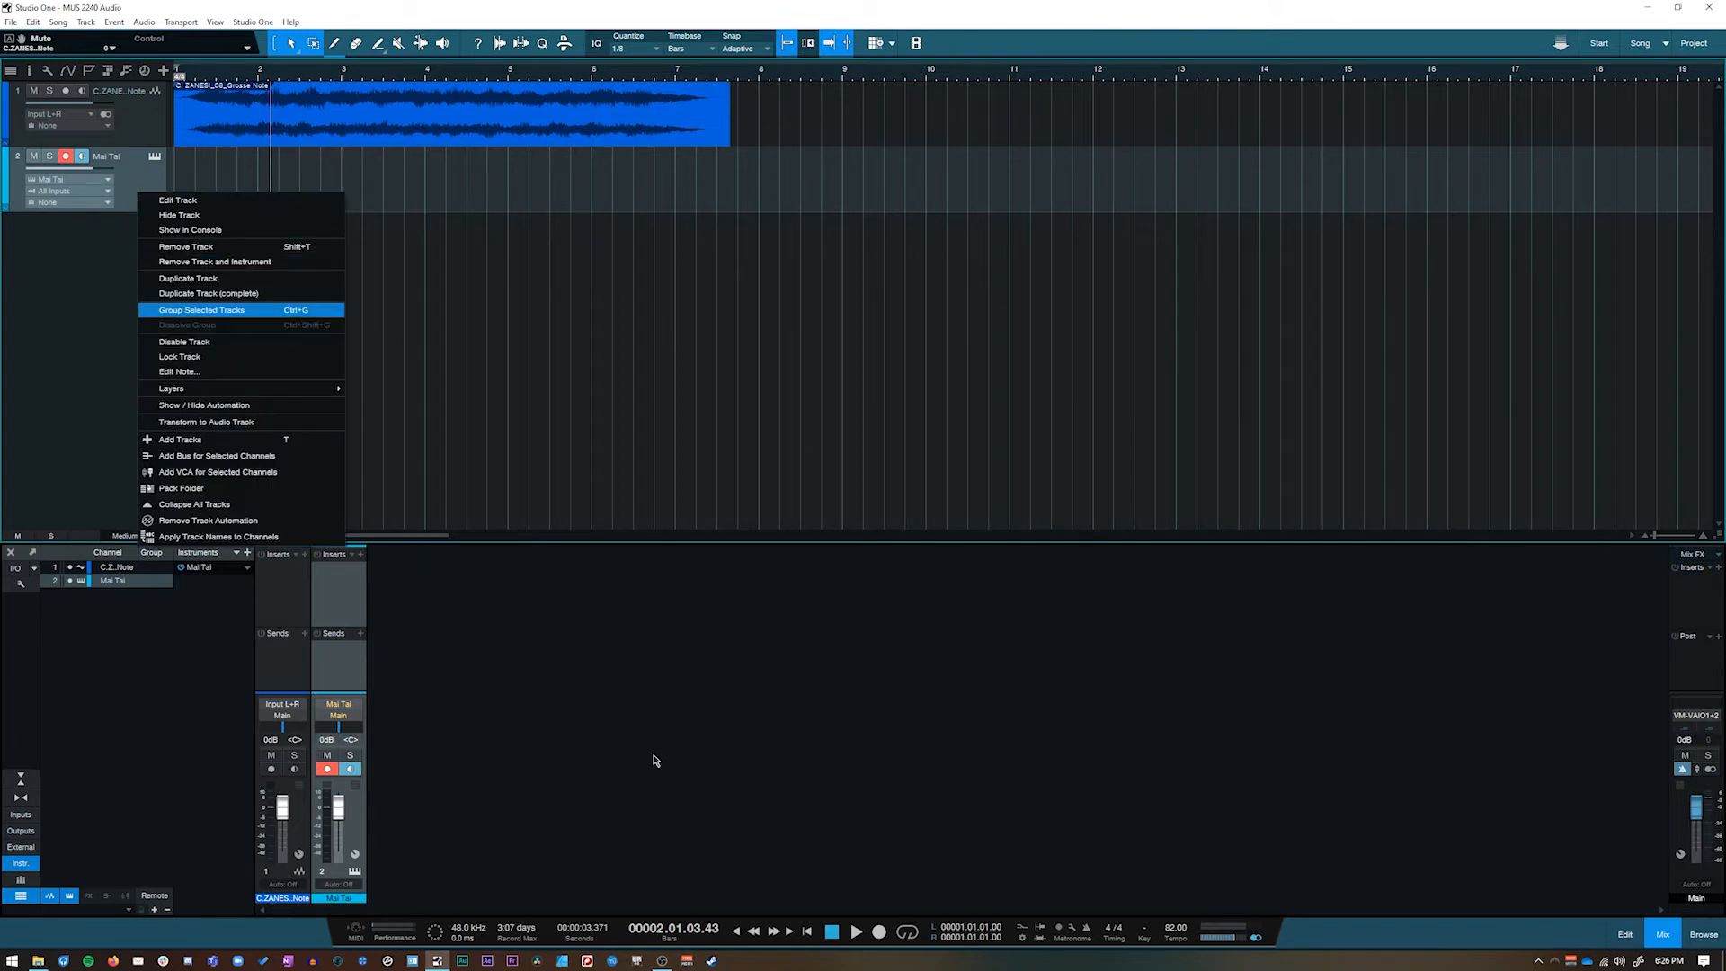
click(603, 728)
click(334, 596)
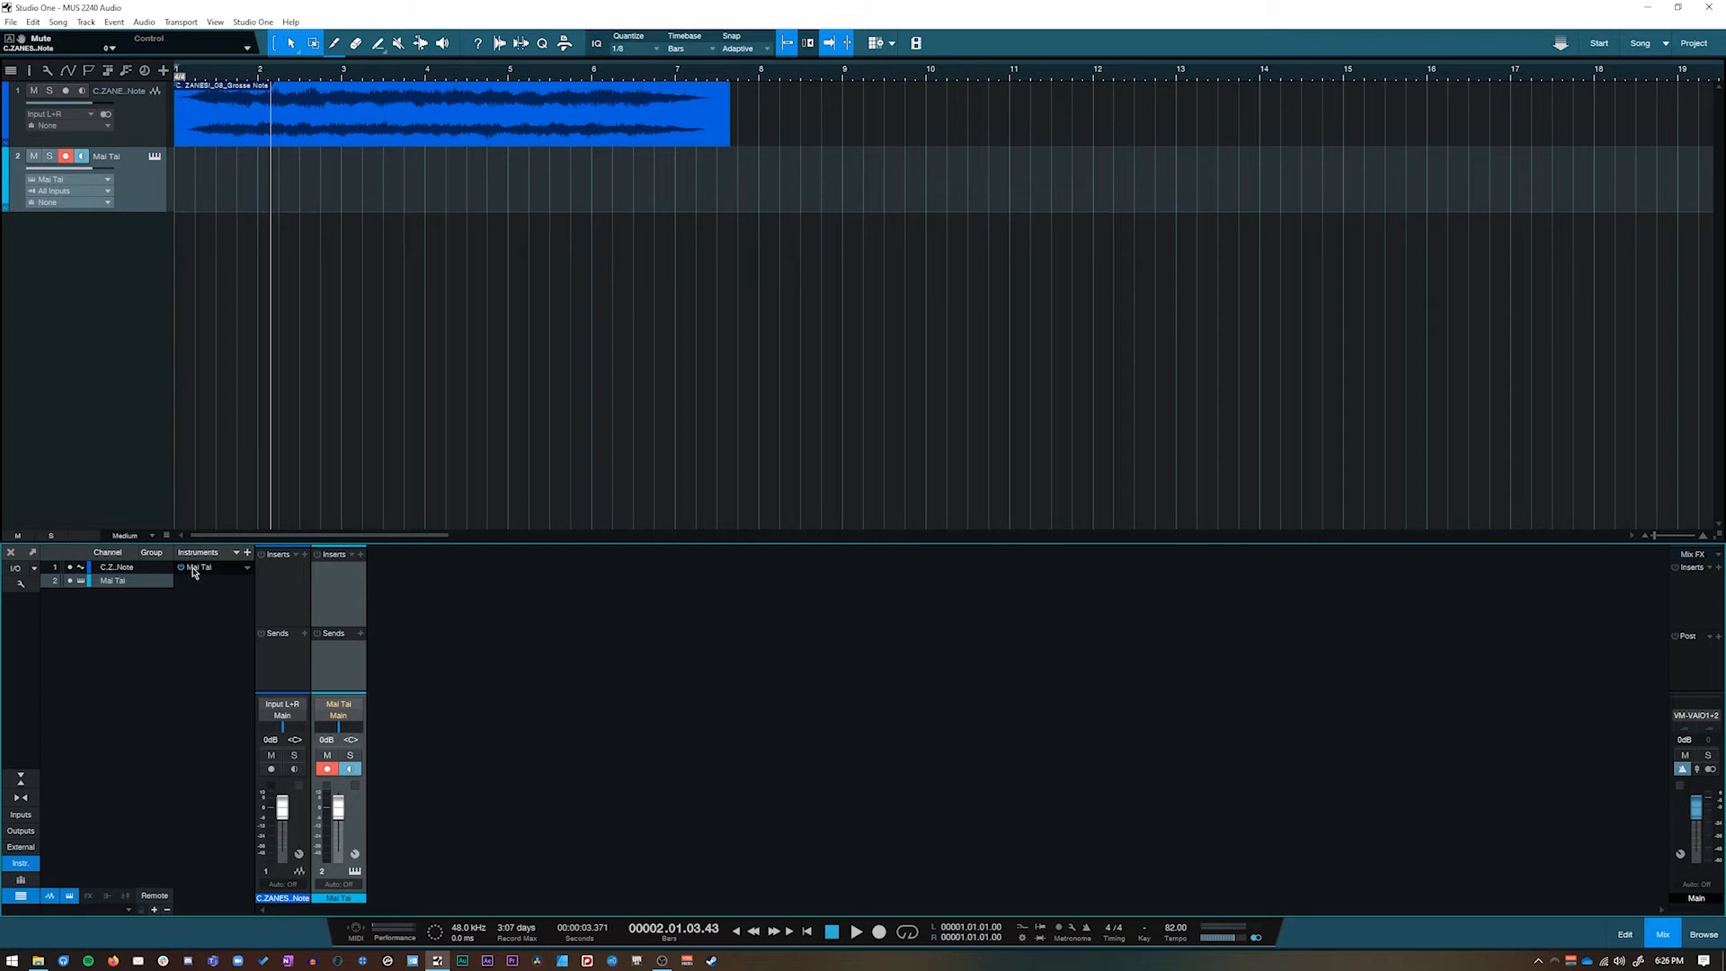
right_click(141, 187)
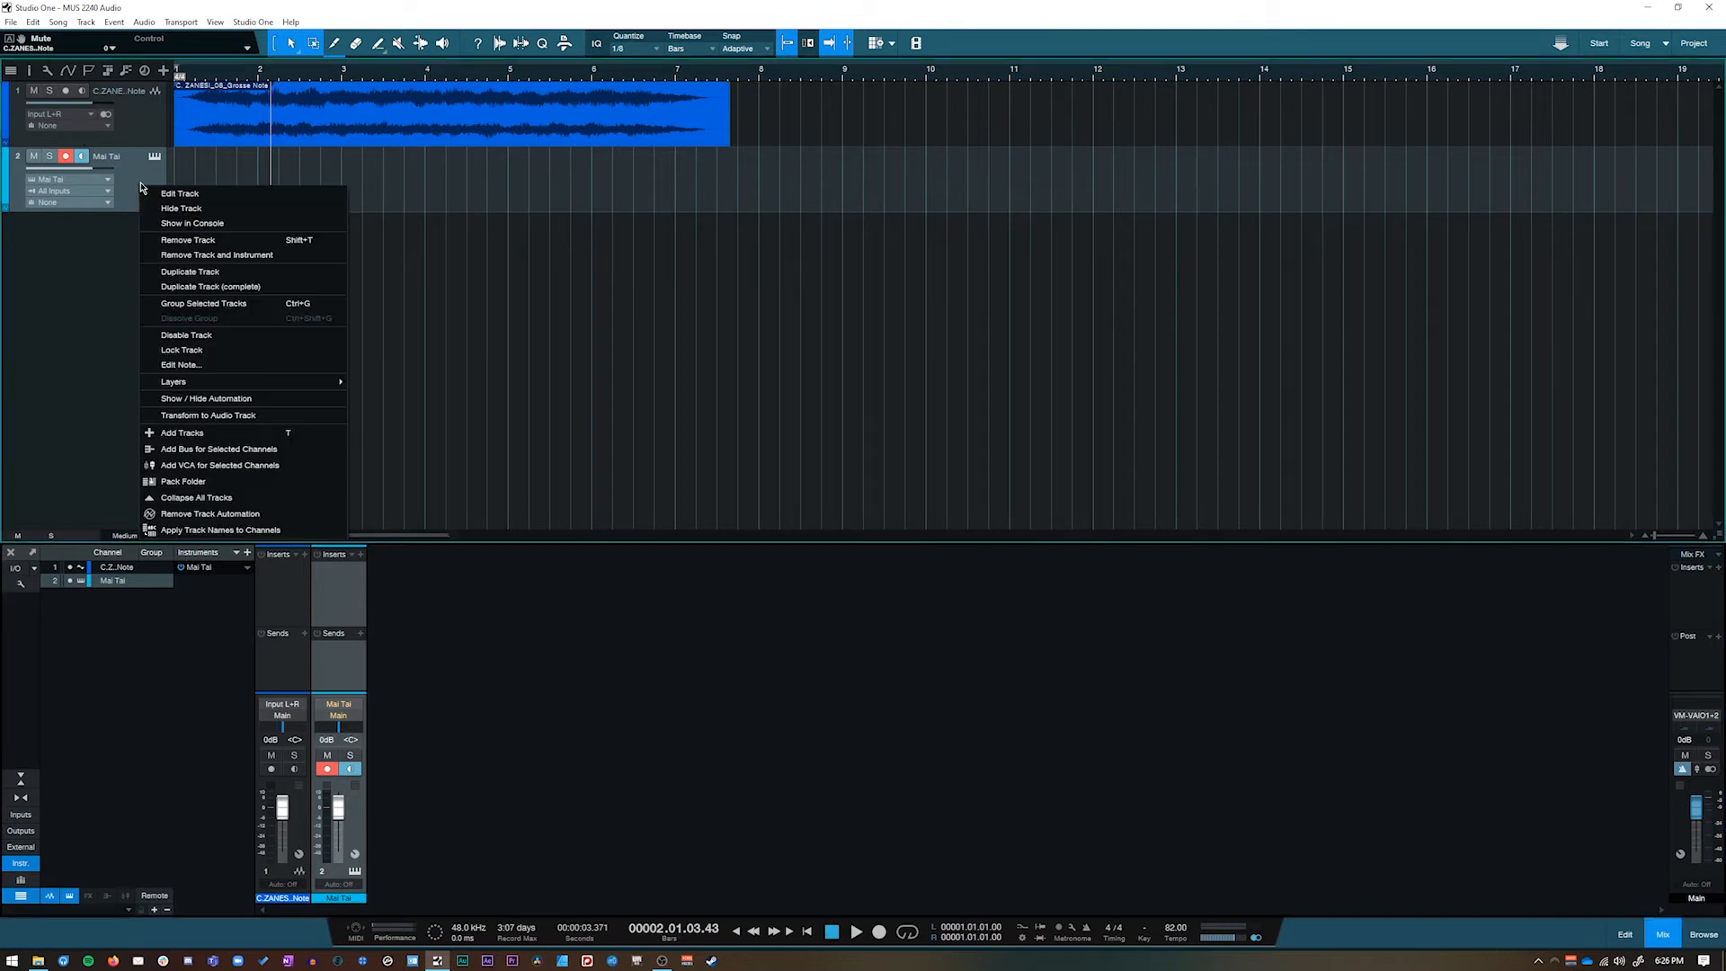
click(284, 259)
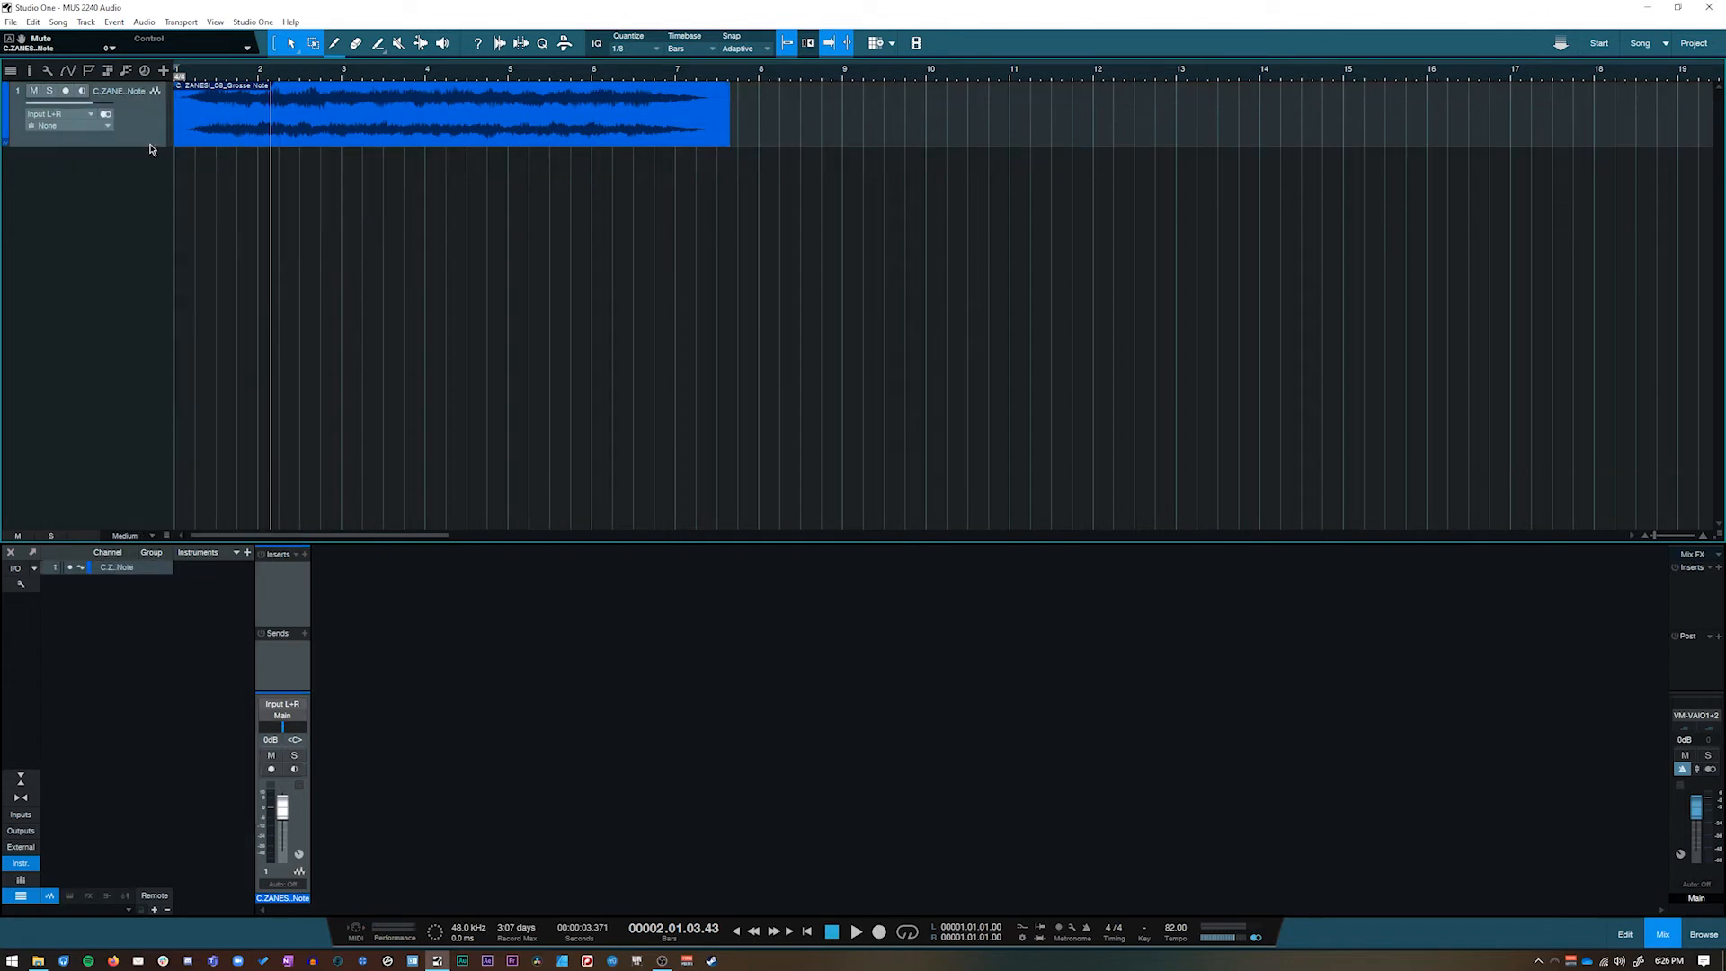
drag(150, 145, 151, 181)
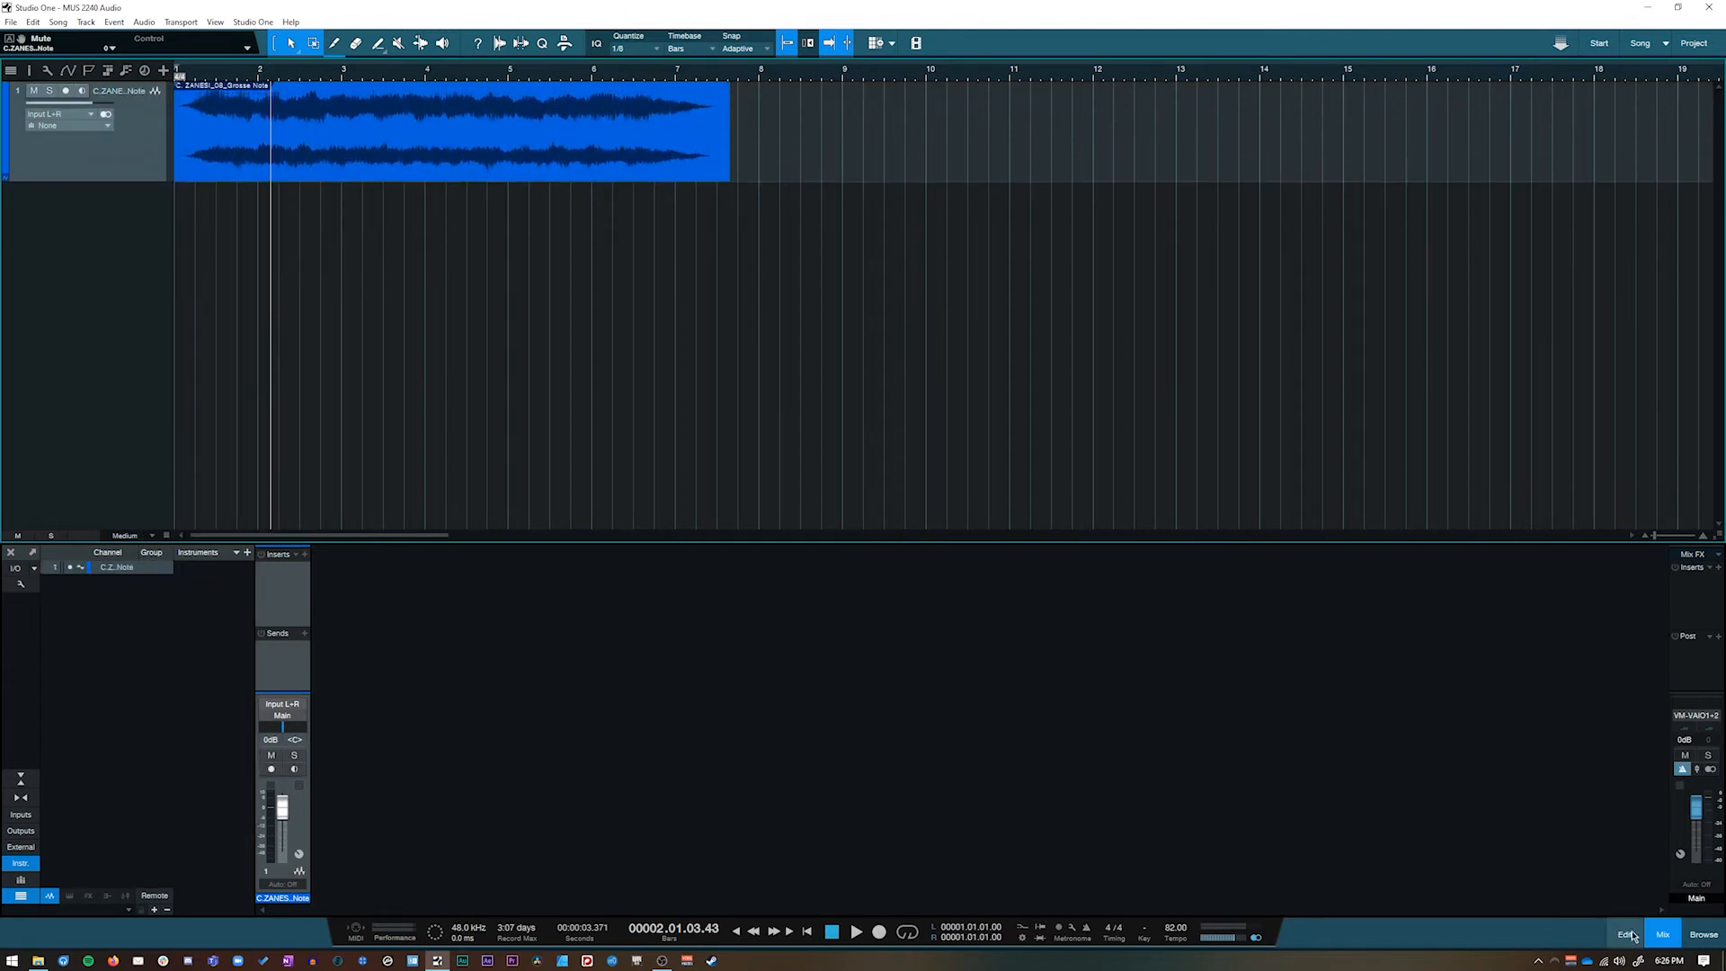
Return the playhead to the song's start, and briefly show and hide the audio editor for the remaining clip
key(comma)
click(289, 166)
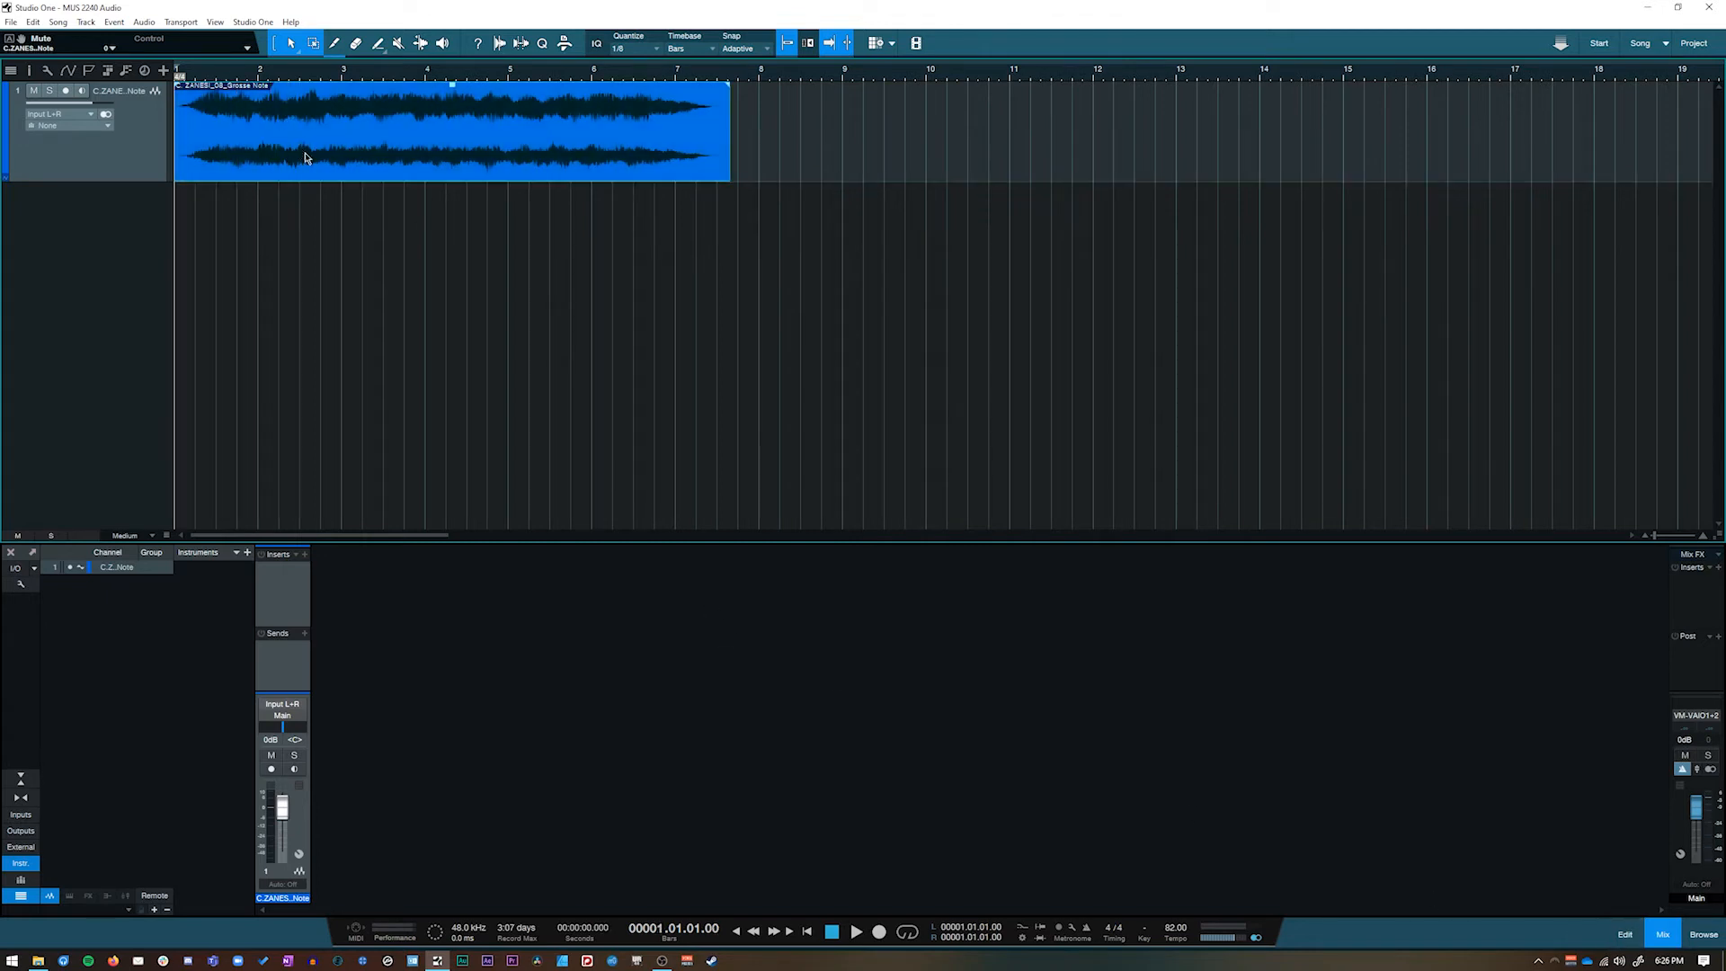
click(1626, 935)
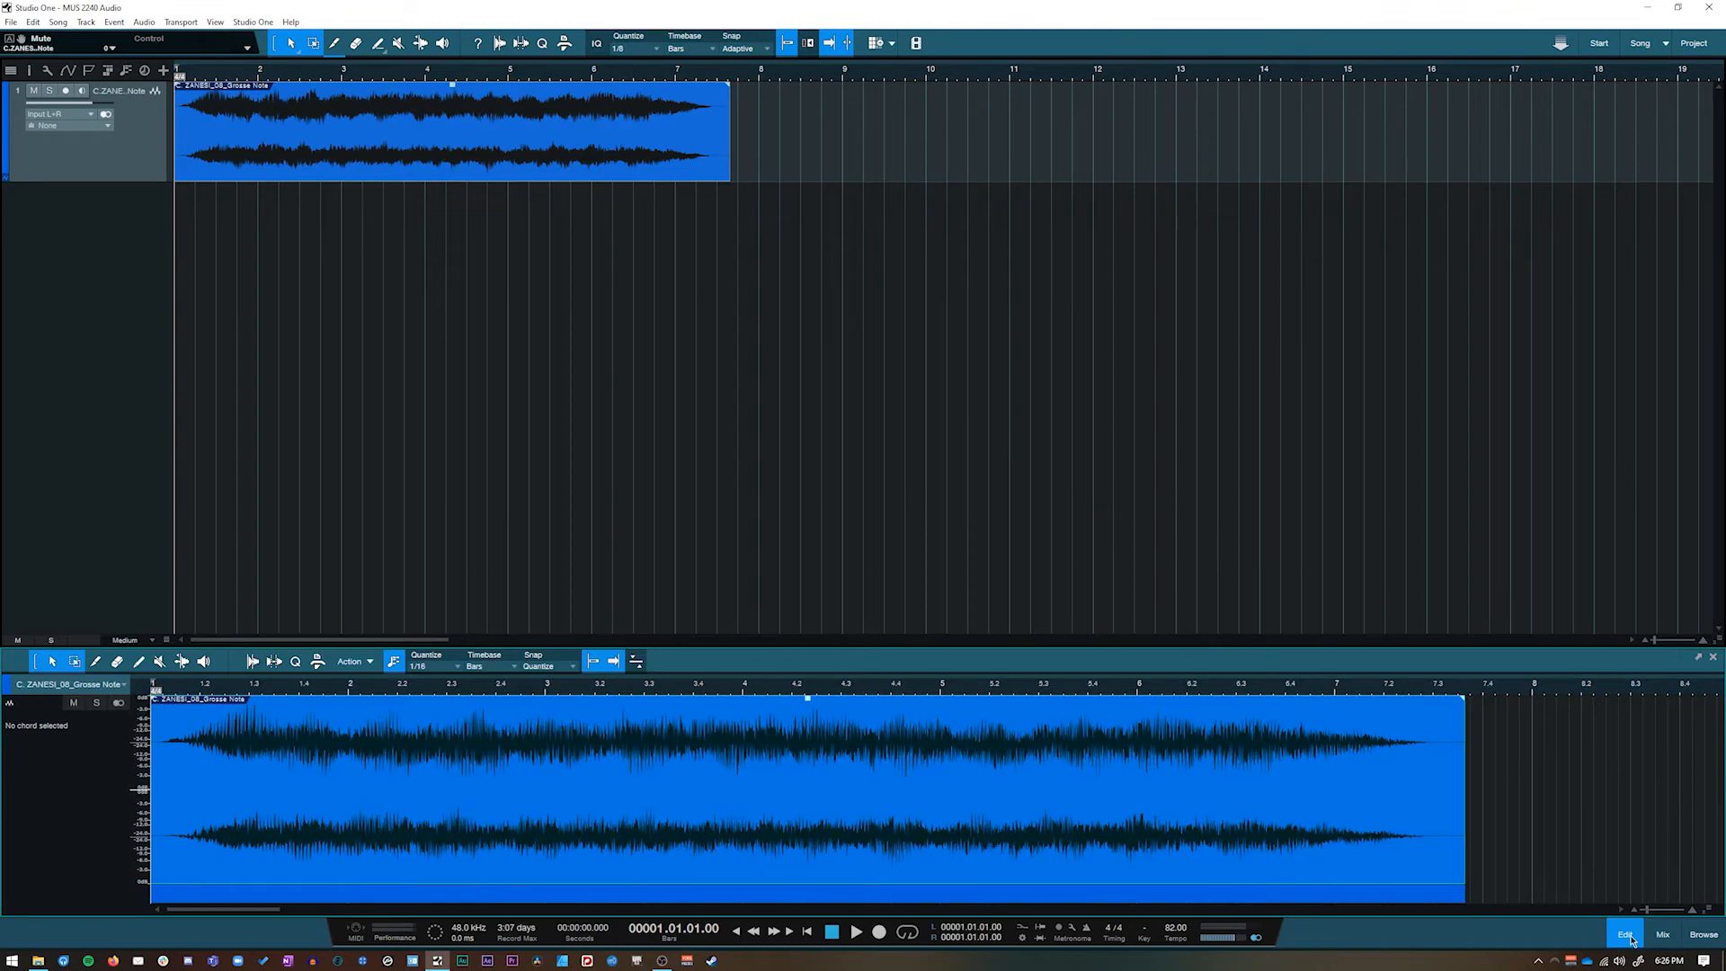
click(1627, 935)
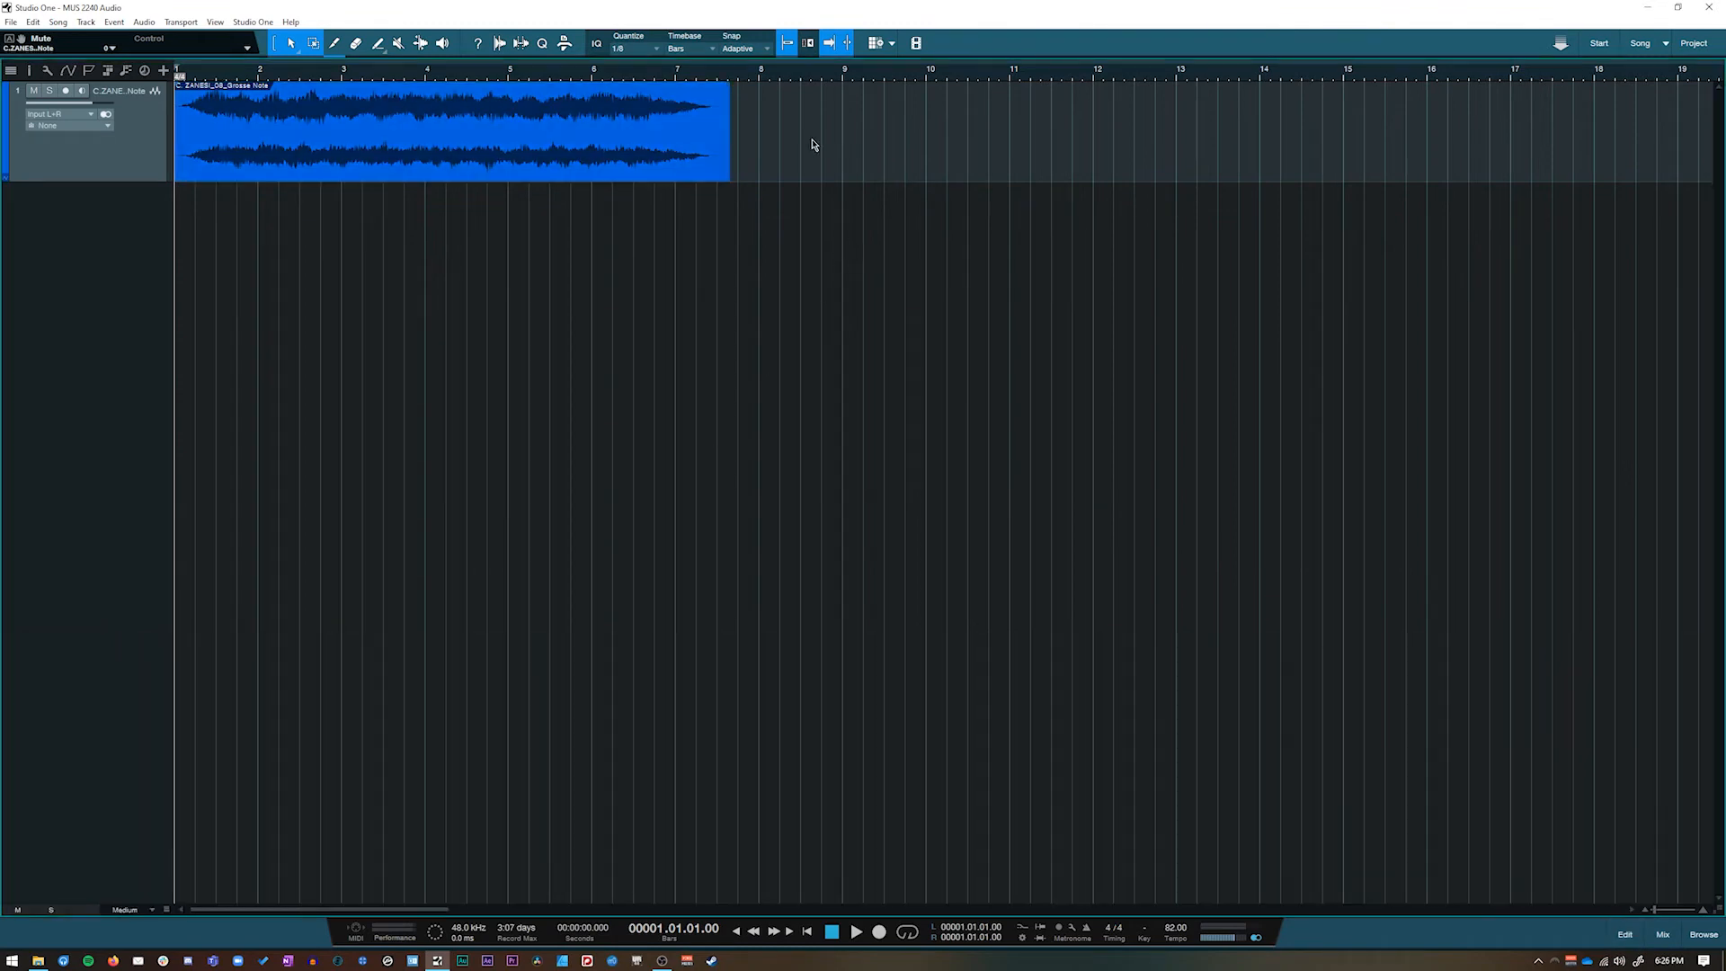
Open the Grosse Note clip in the audio editor, and enlarge the editor to about half the window's height
mouse_move(393, 171)
mouse_down()
mouse_move(437, 180)
mouse_move(388, 176)
mouse_up()
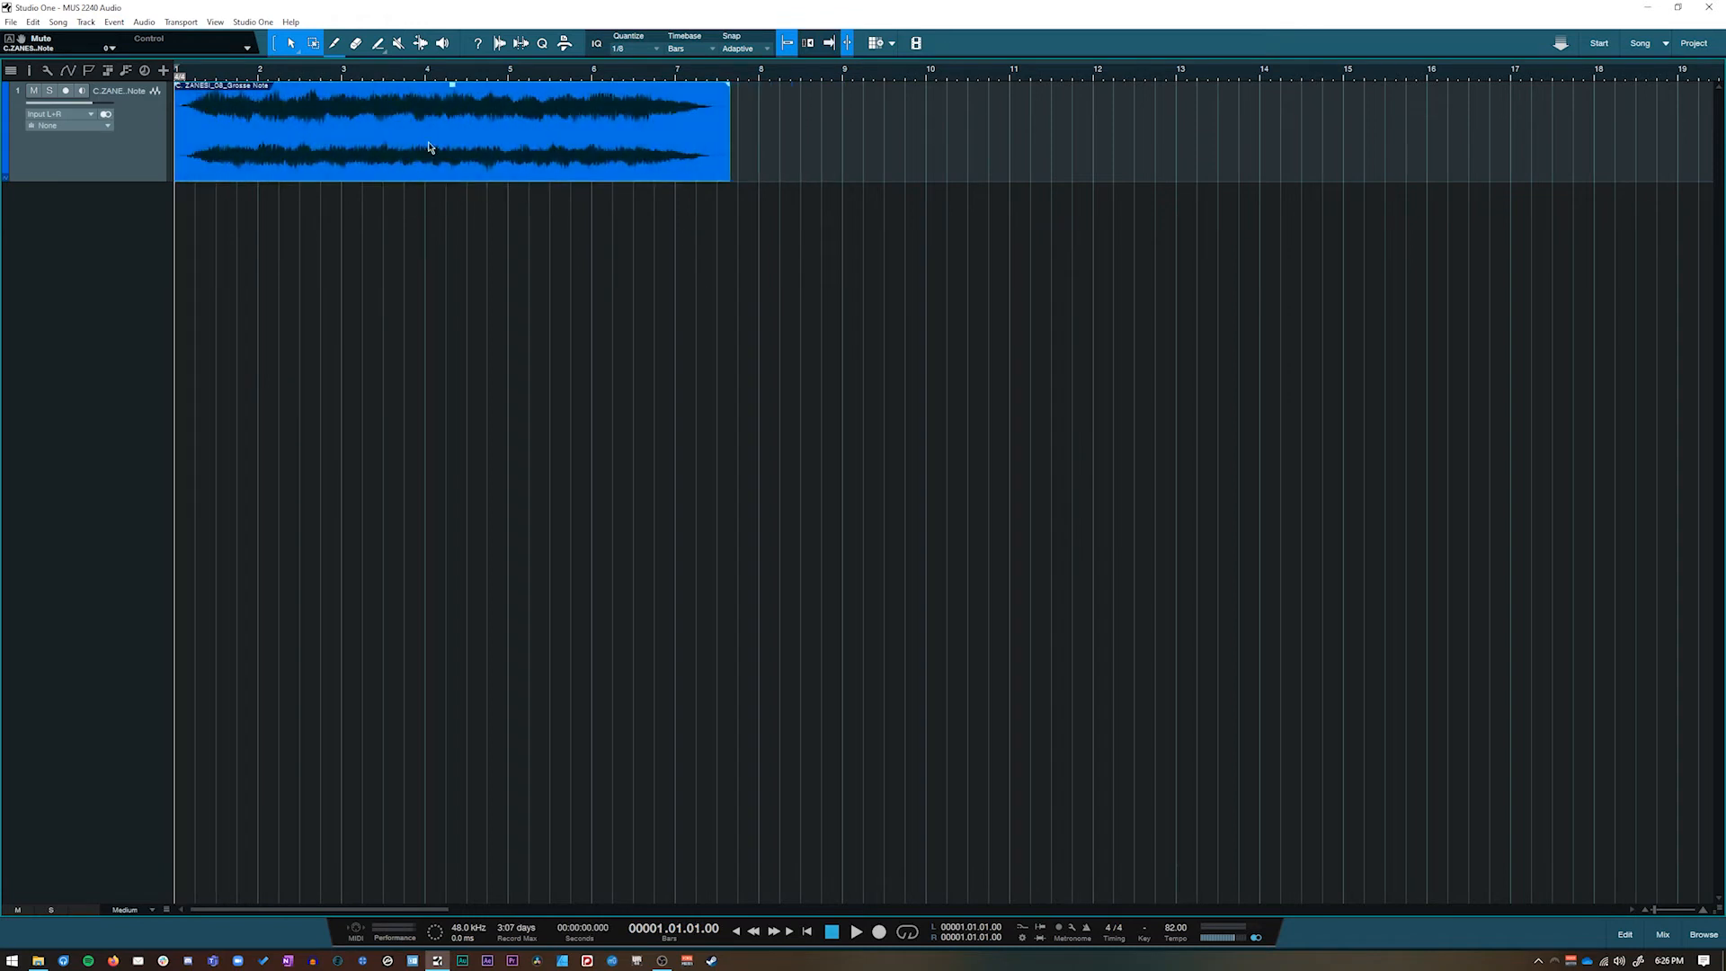
double_click(399, 171)
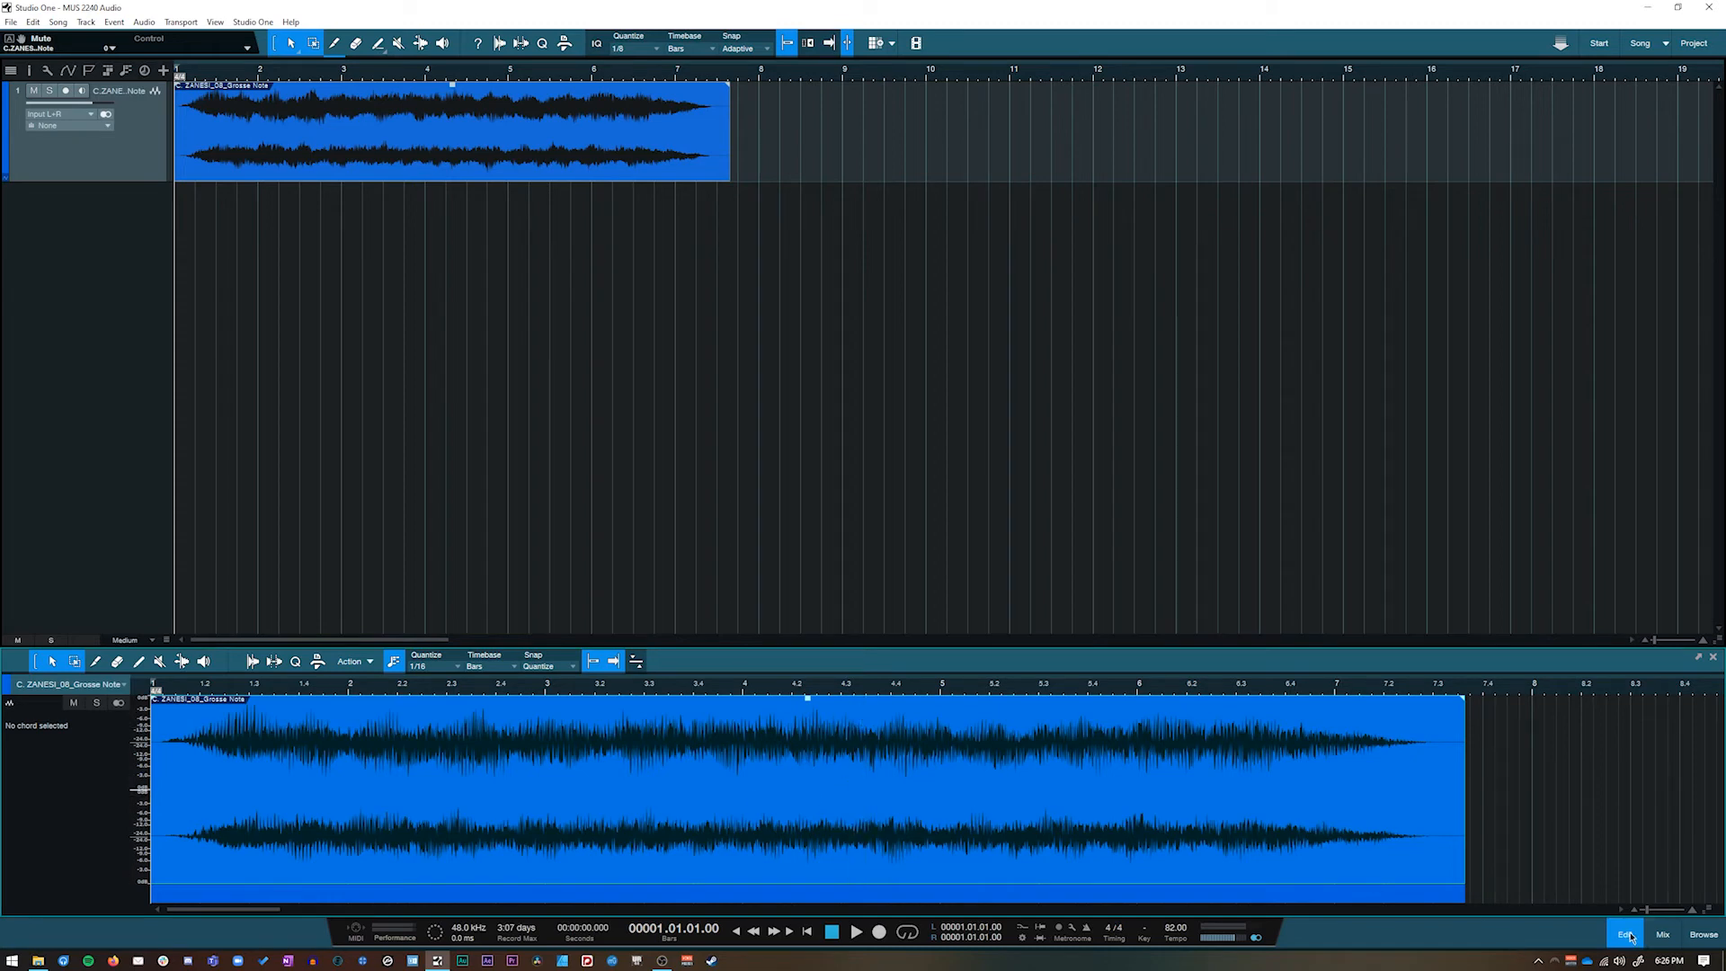
drag(1068, 647, 1035, 439)
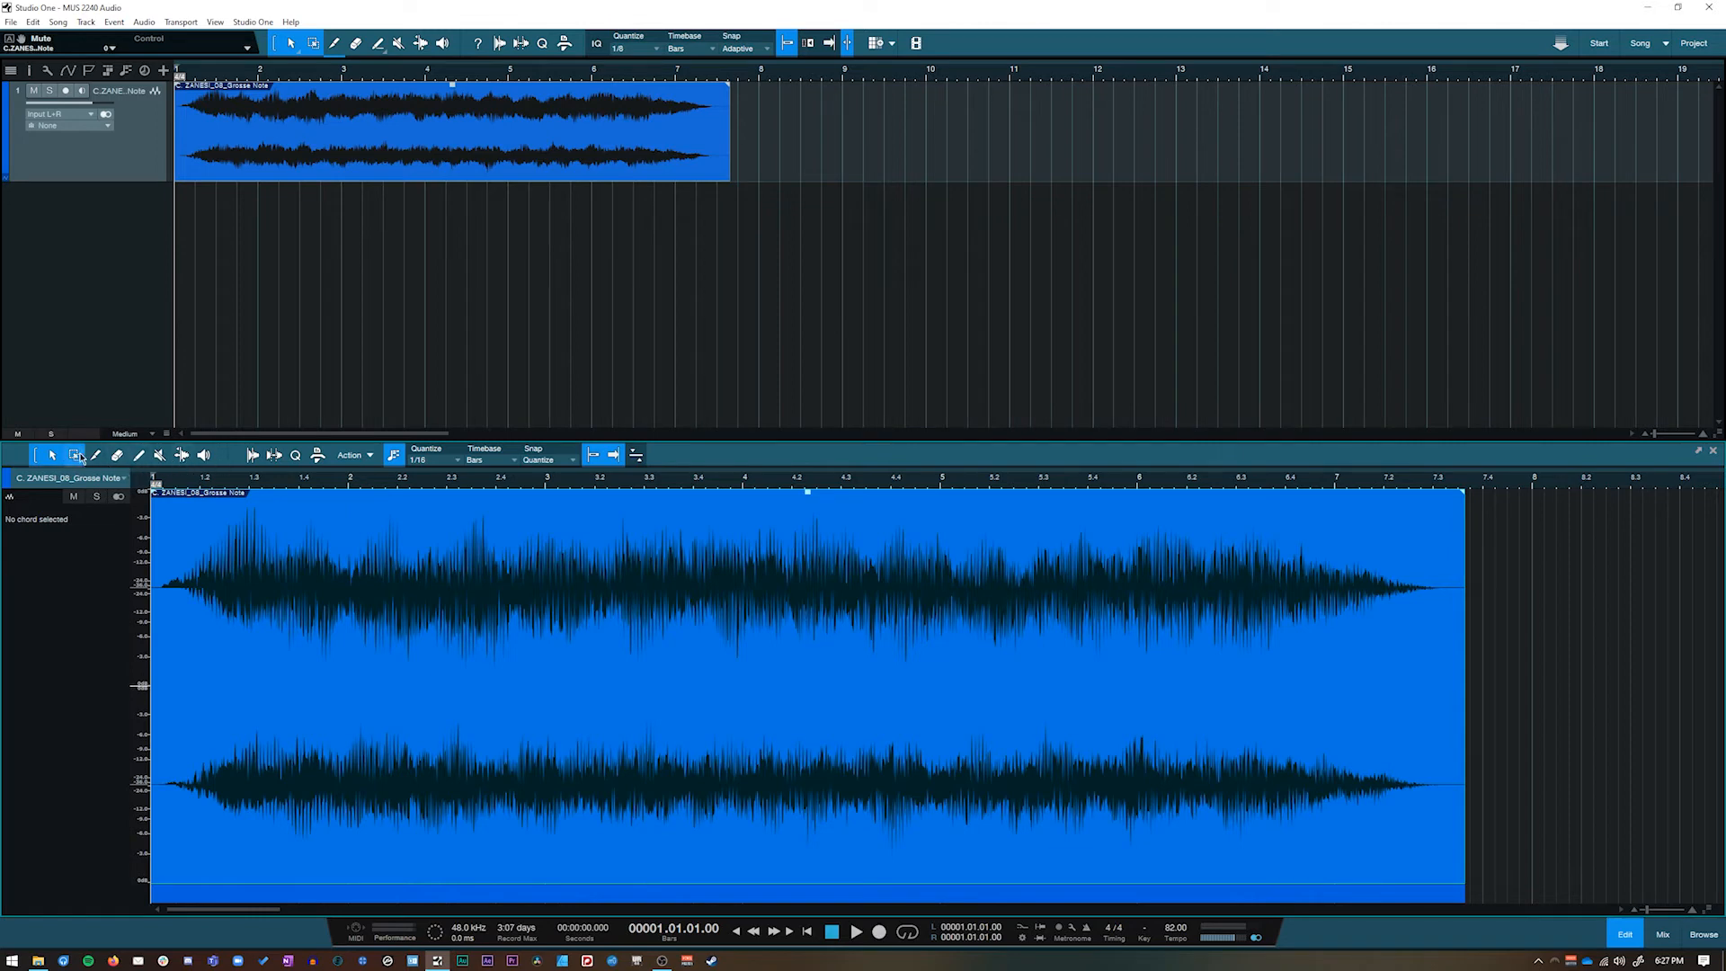
Try splitting the audio event in the editor near 2.2 and just after bar 4, undoing both splits
click(201, 343)
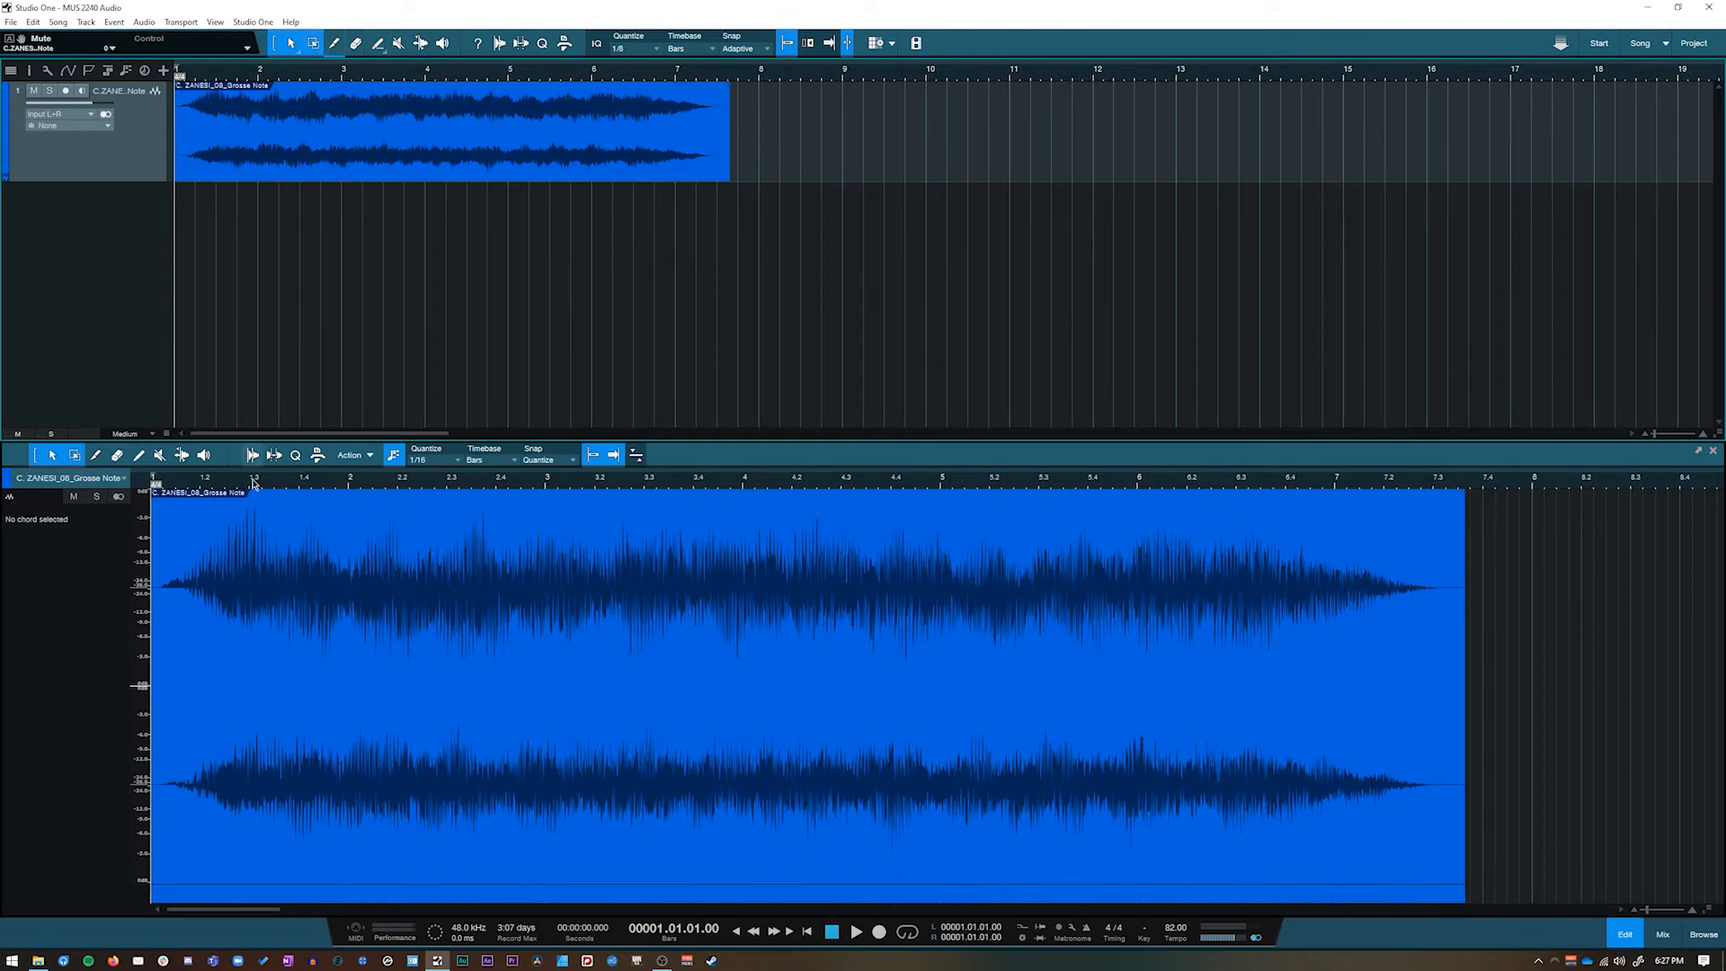
click(97, 456)
click(407, 624)
click(771, 631)
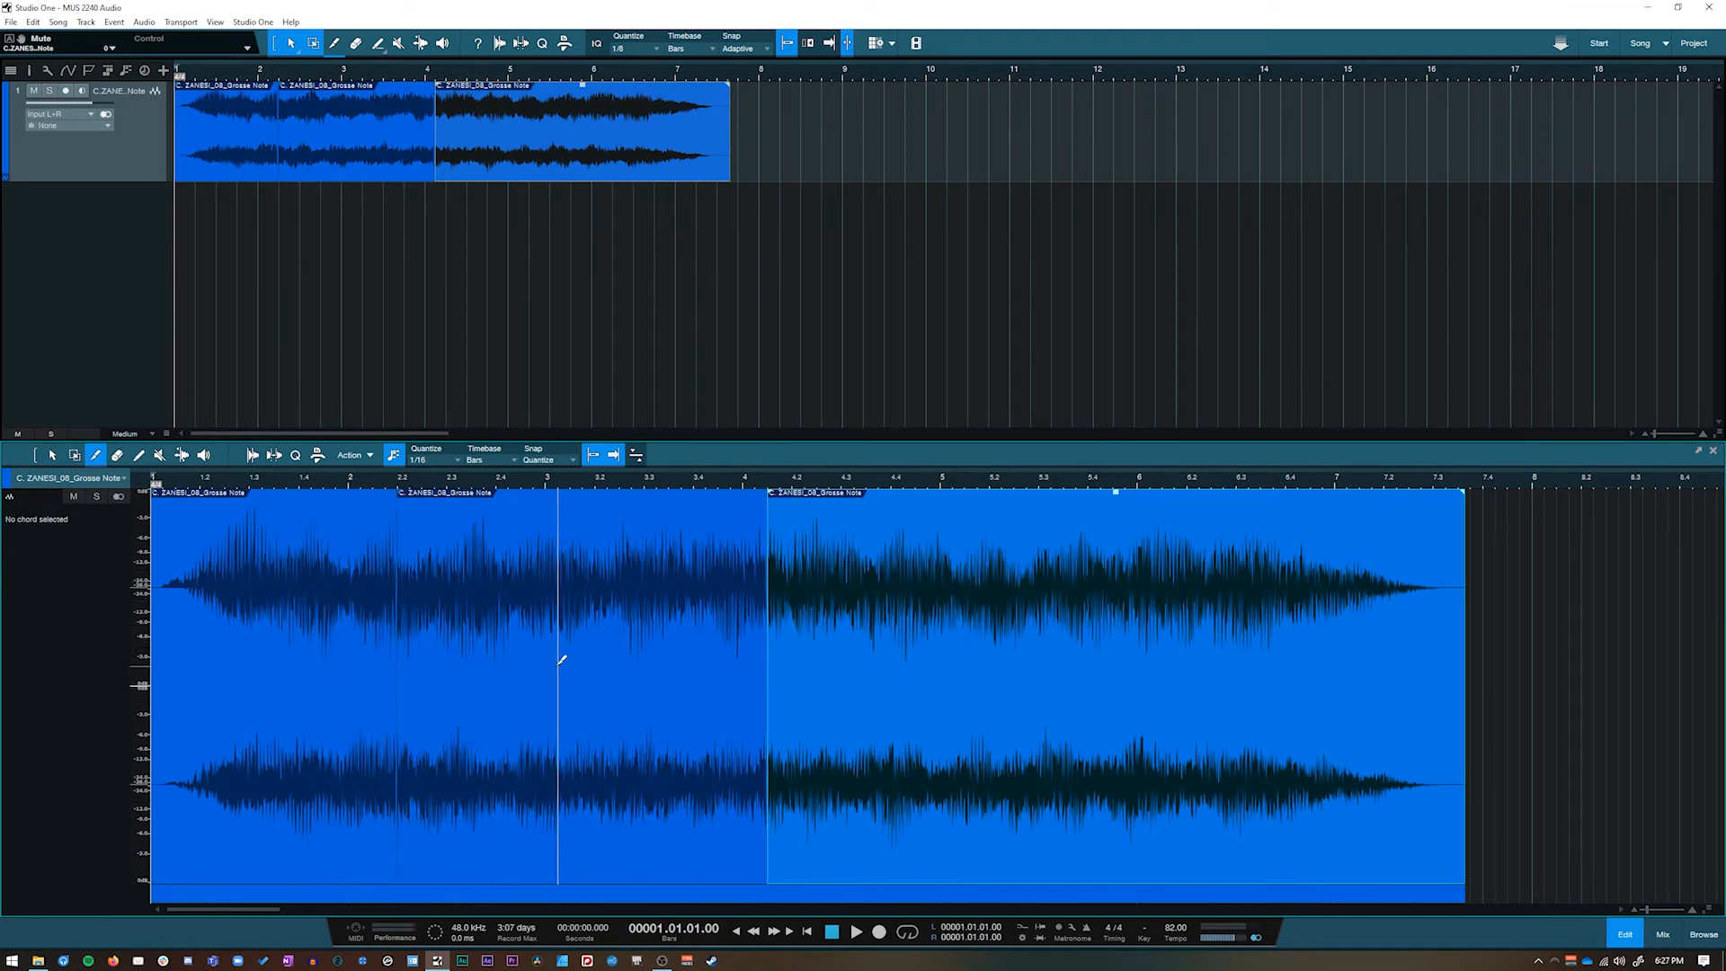
key(ctrl+z)
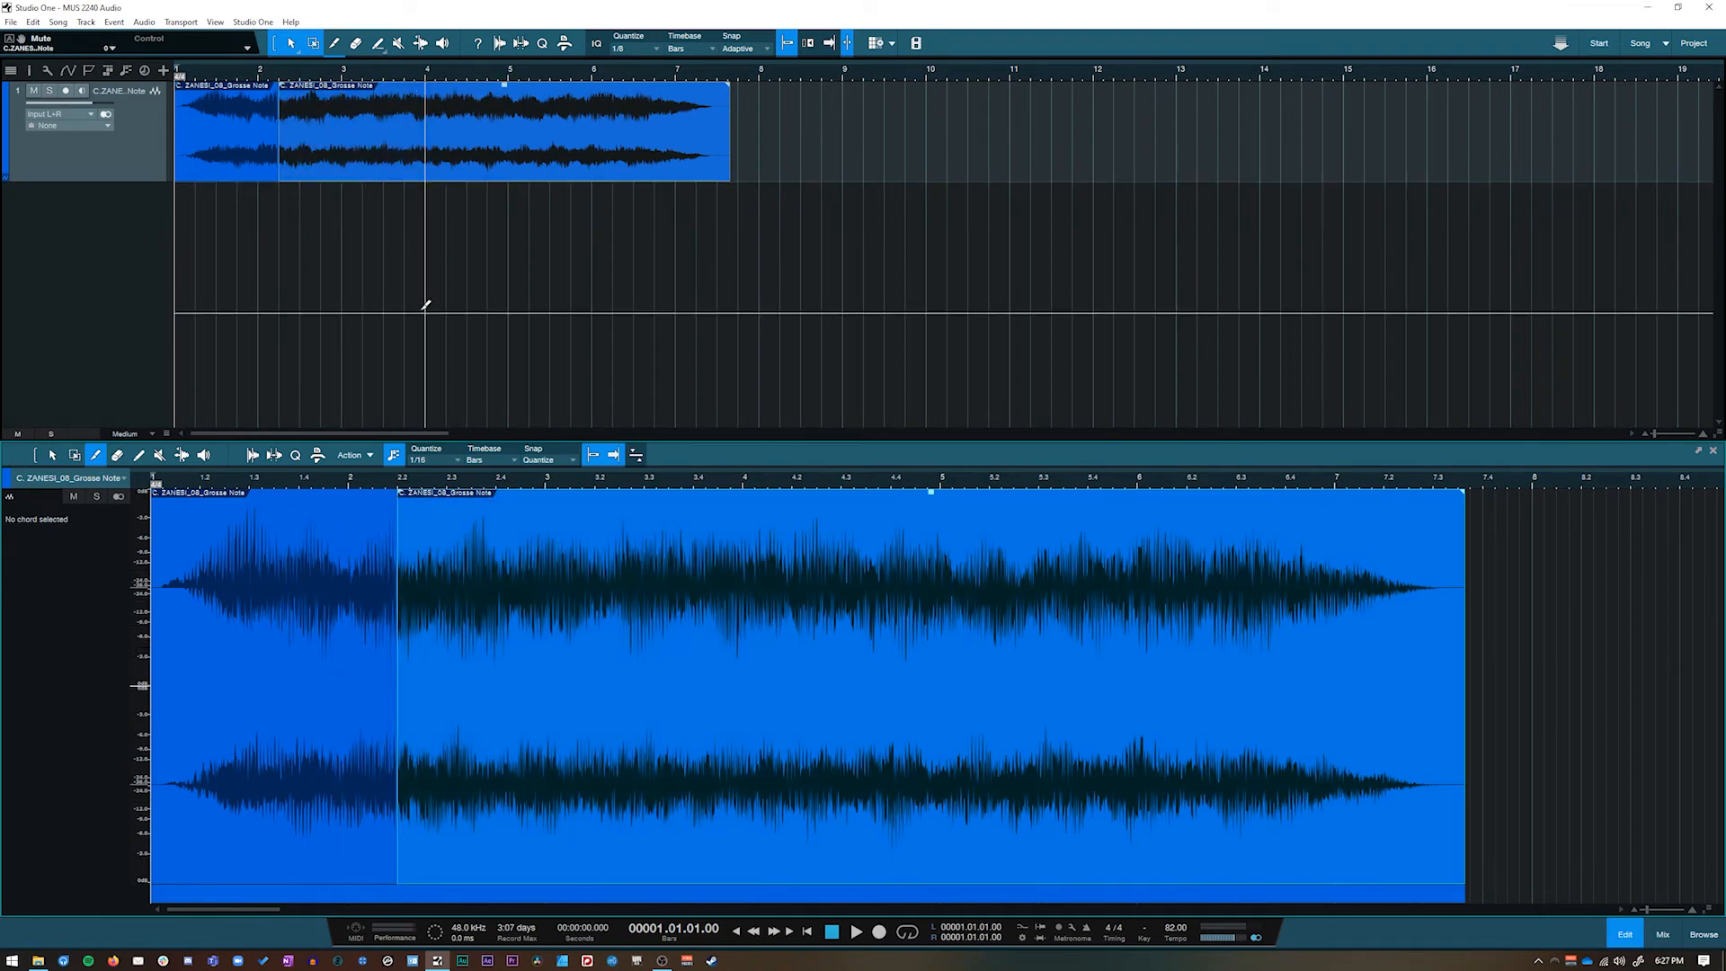
key(ctrl+z)
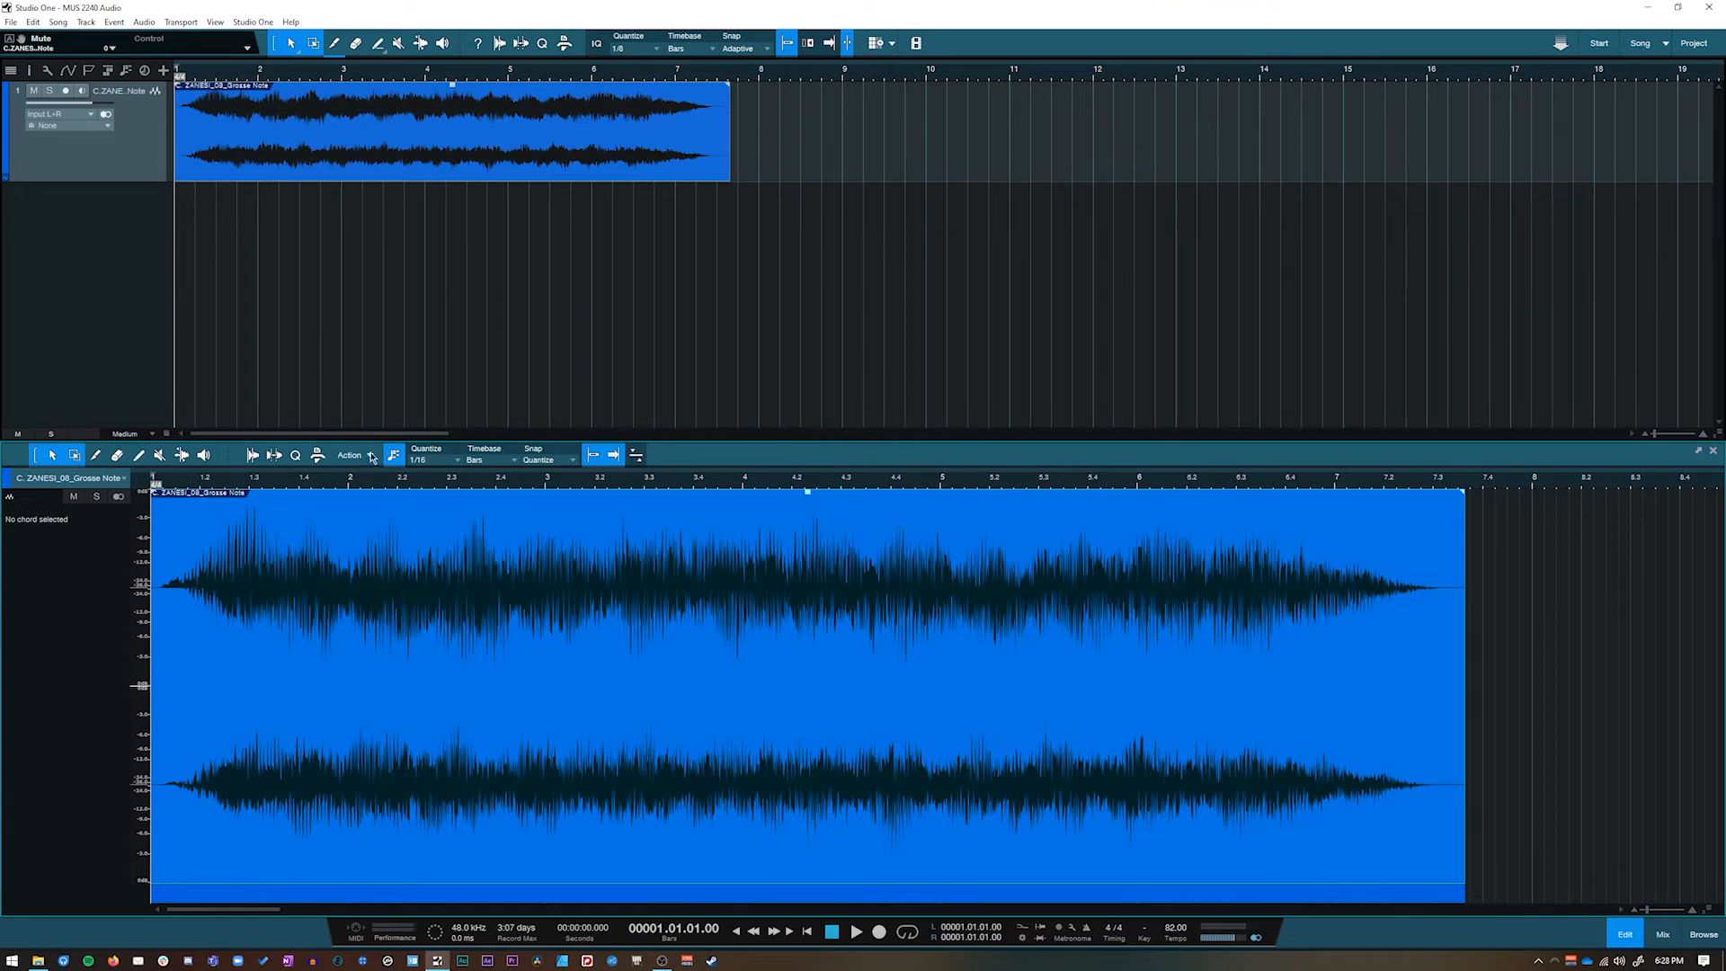
click(1410, 740)
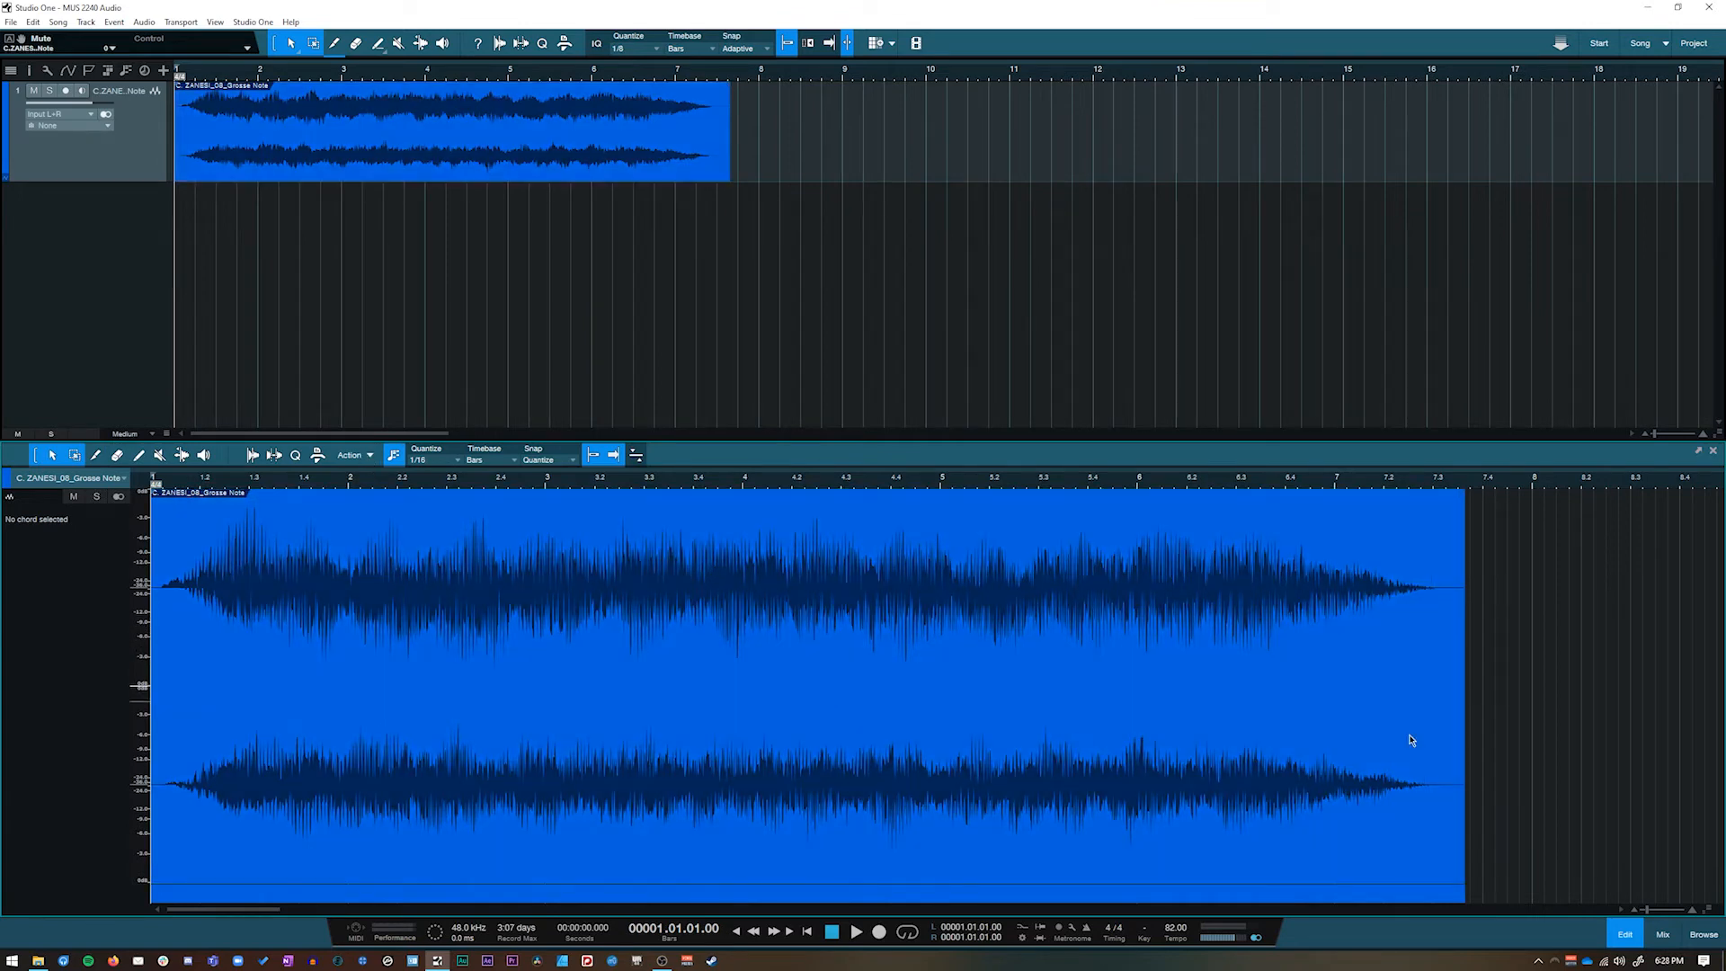
click(1355, 770)
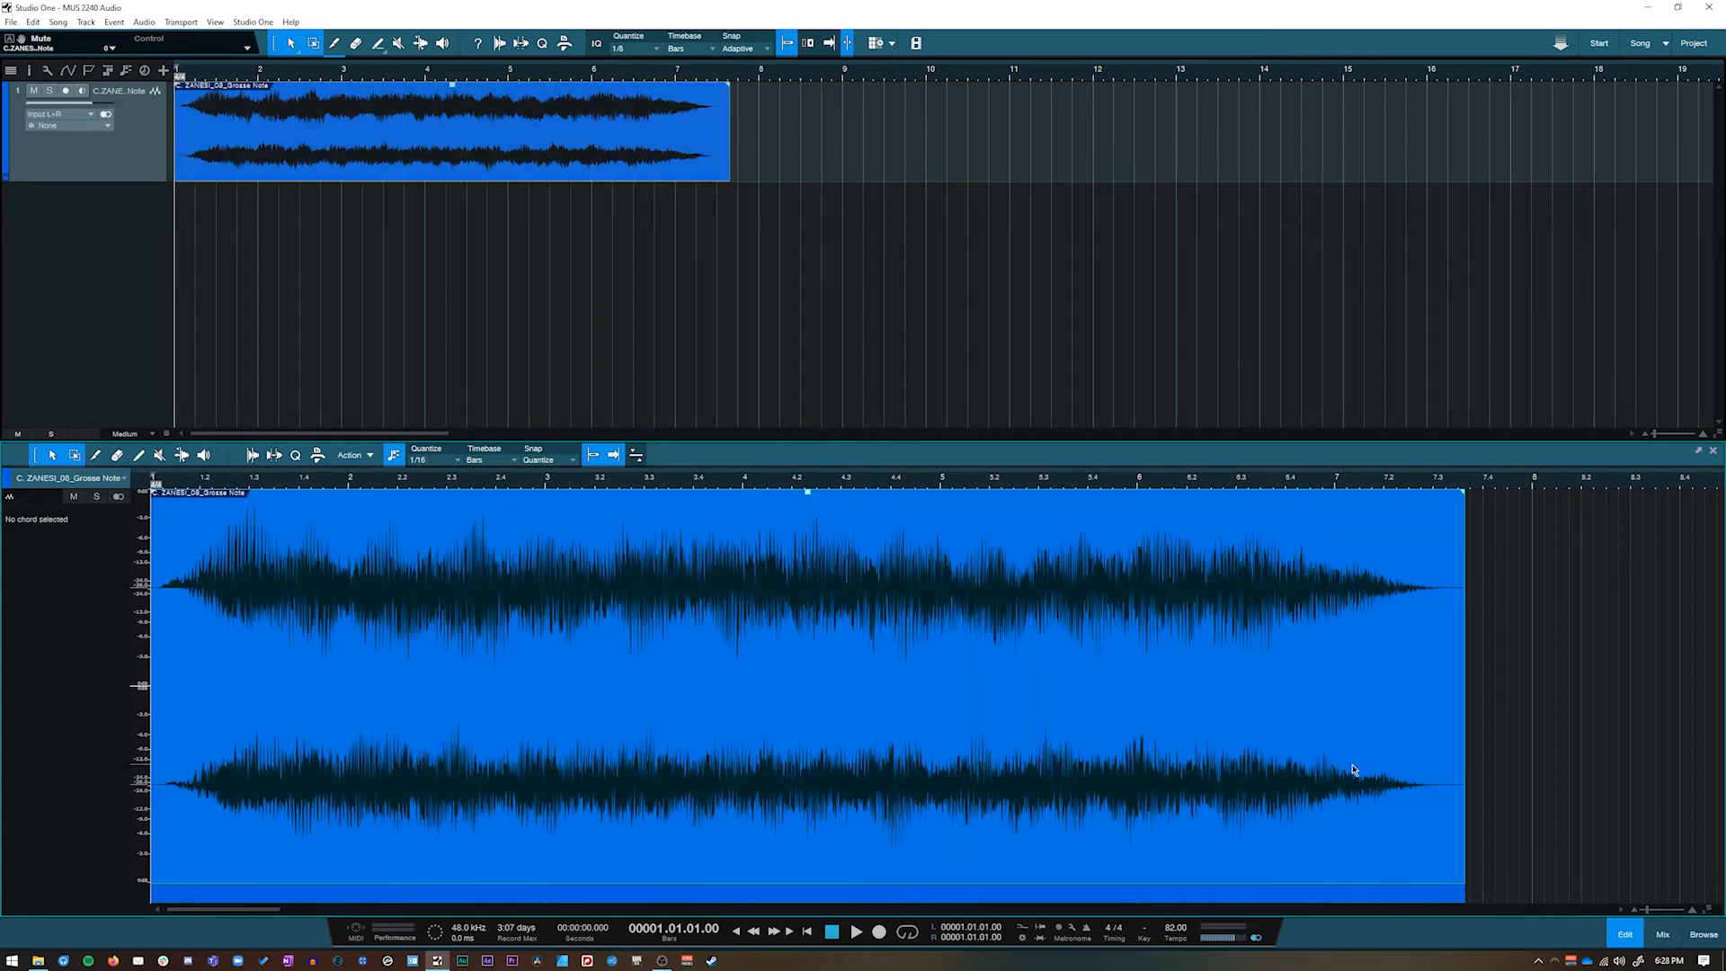
click(372, 457)
click(1506, 639)
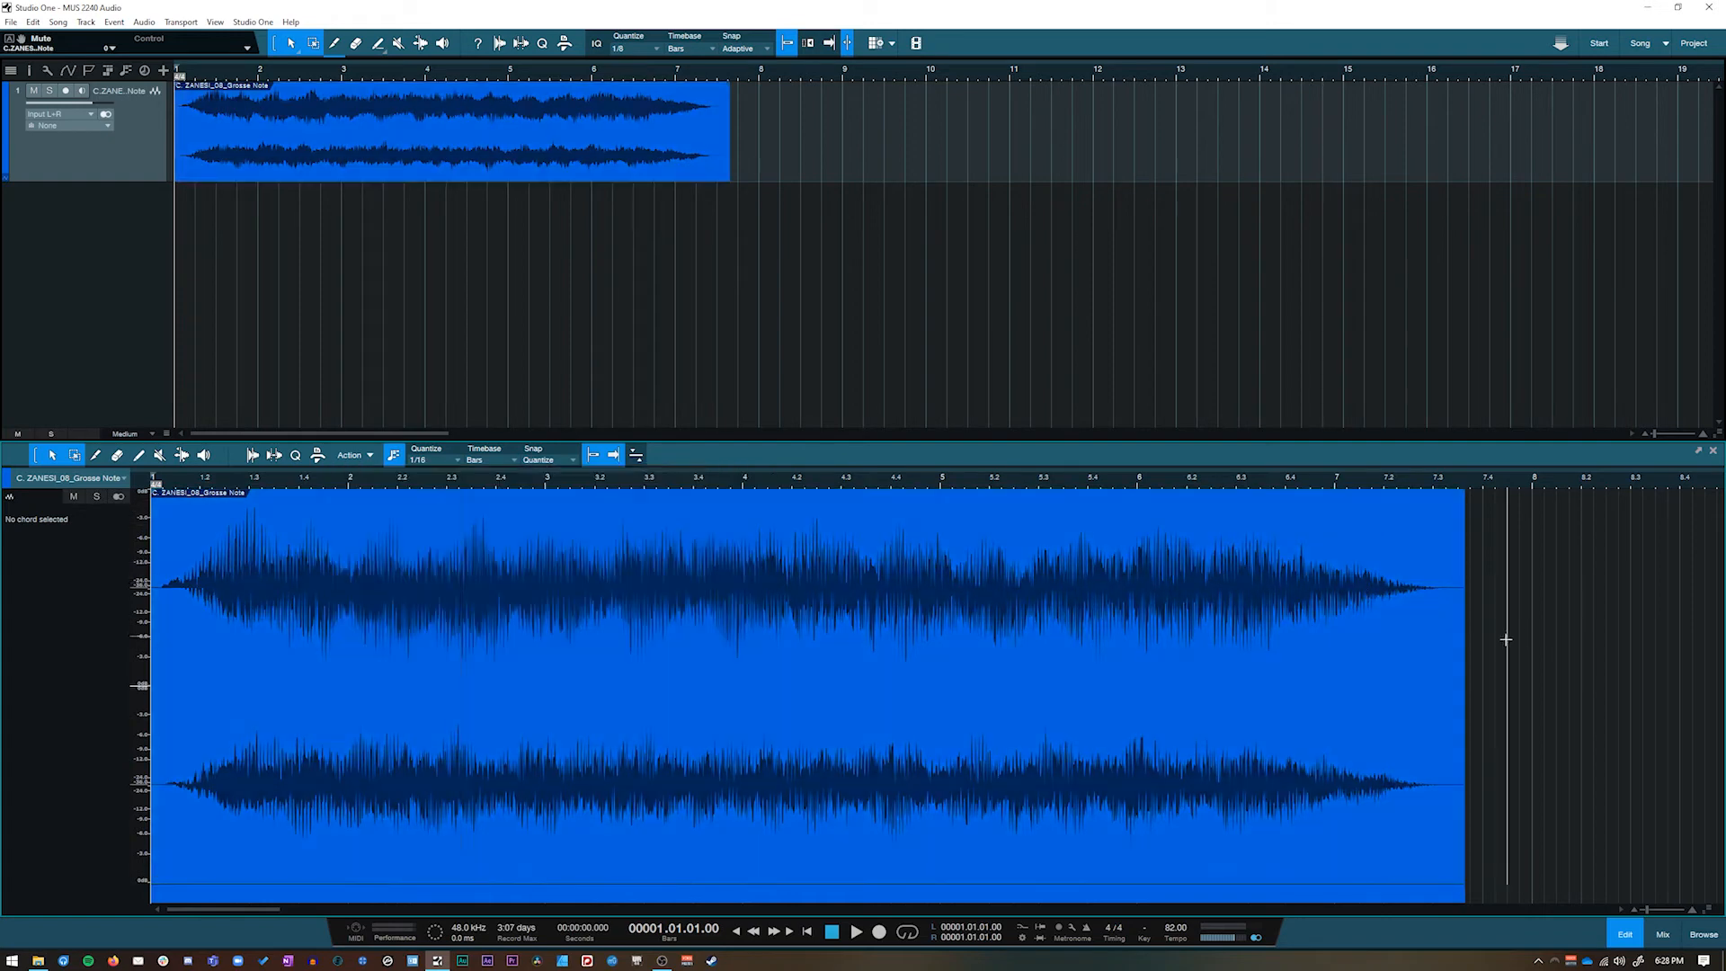
click(358, 457)
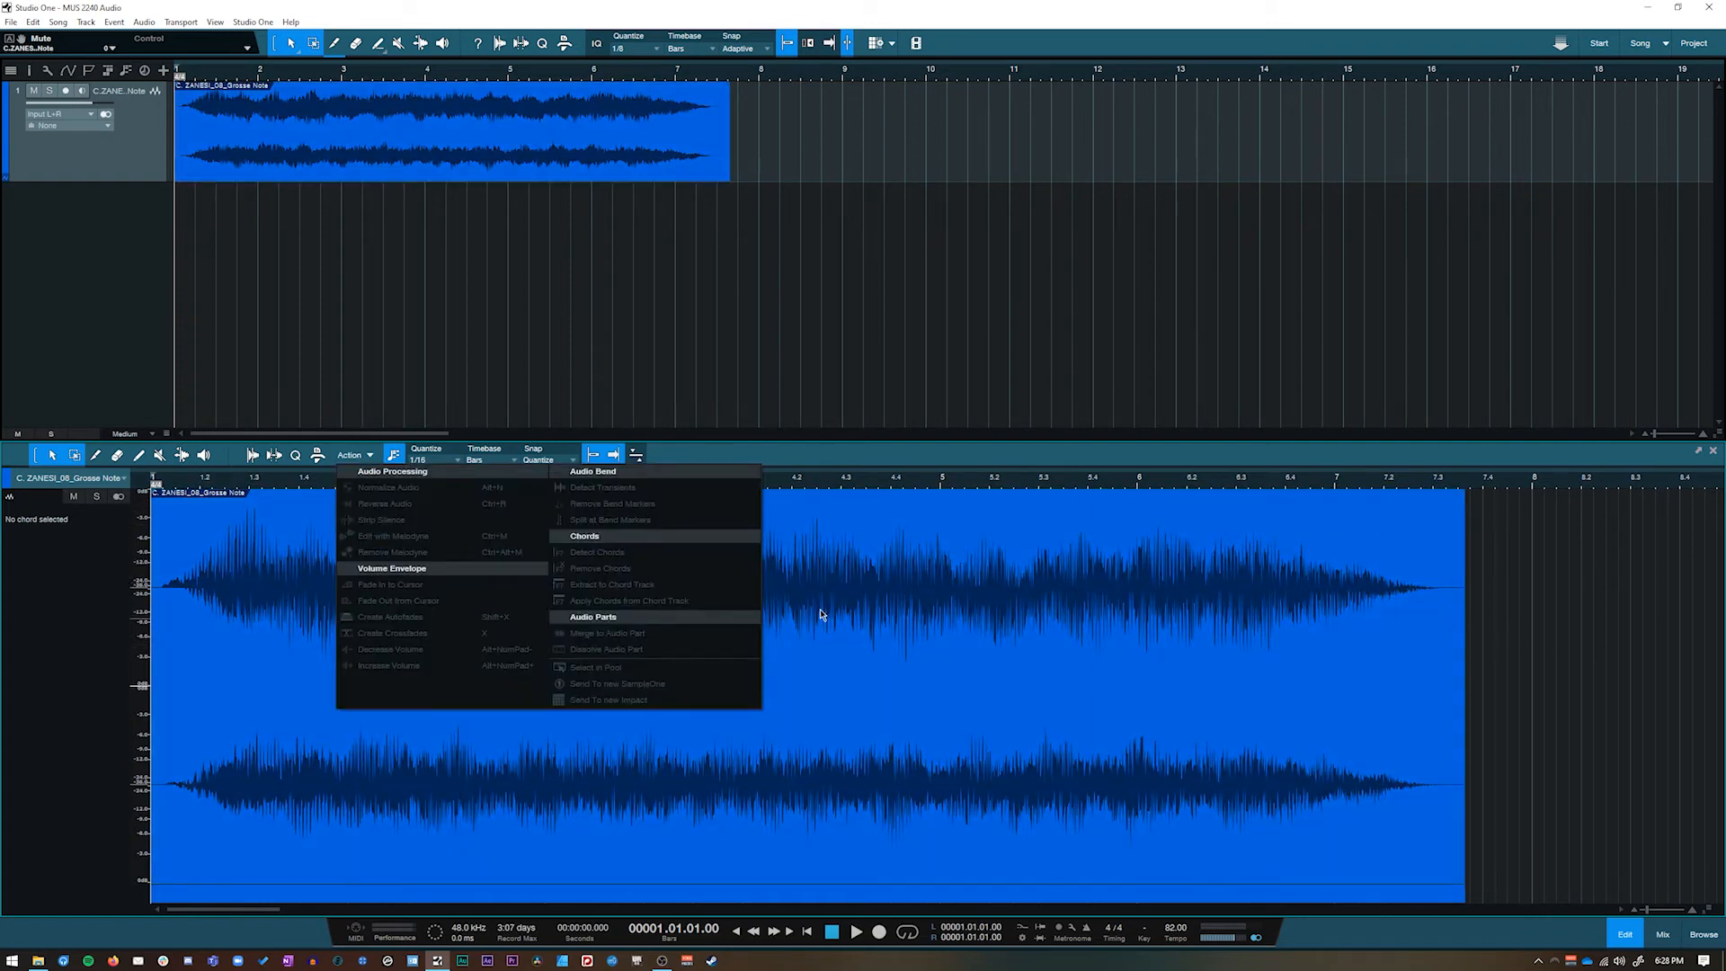
click(1532, 626)
key(Home)
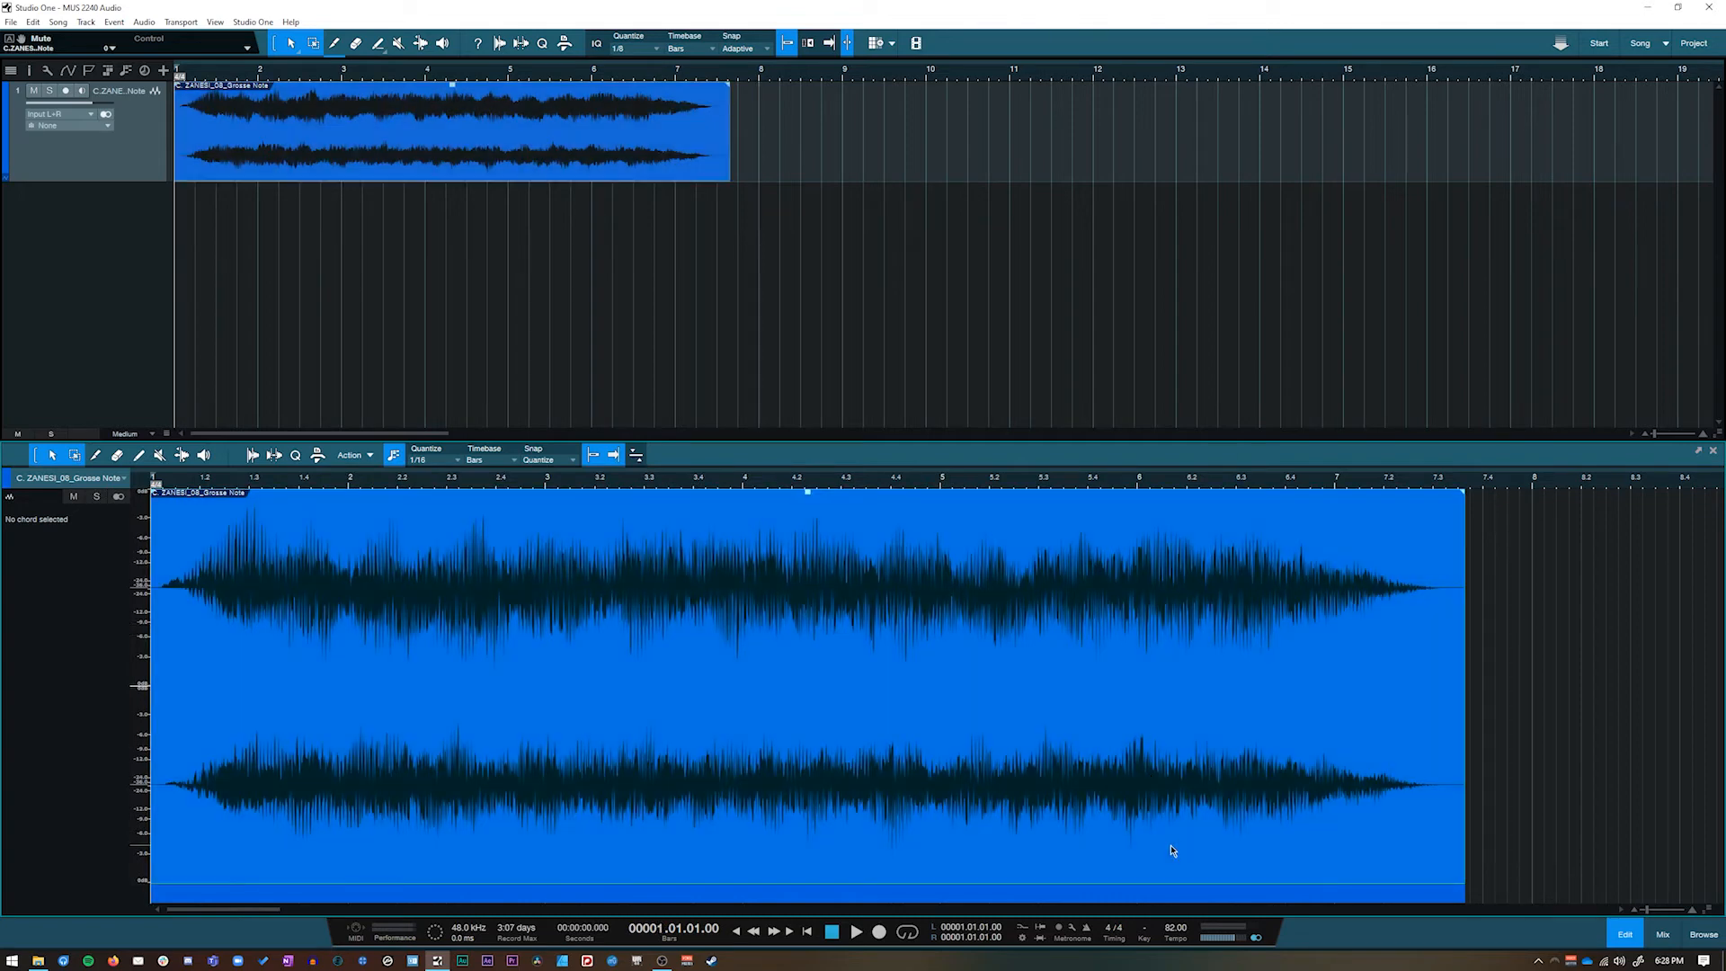
Try reversing the selected audio event and play it back
click(371, 456)
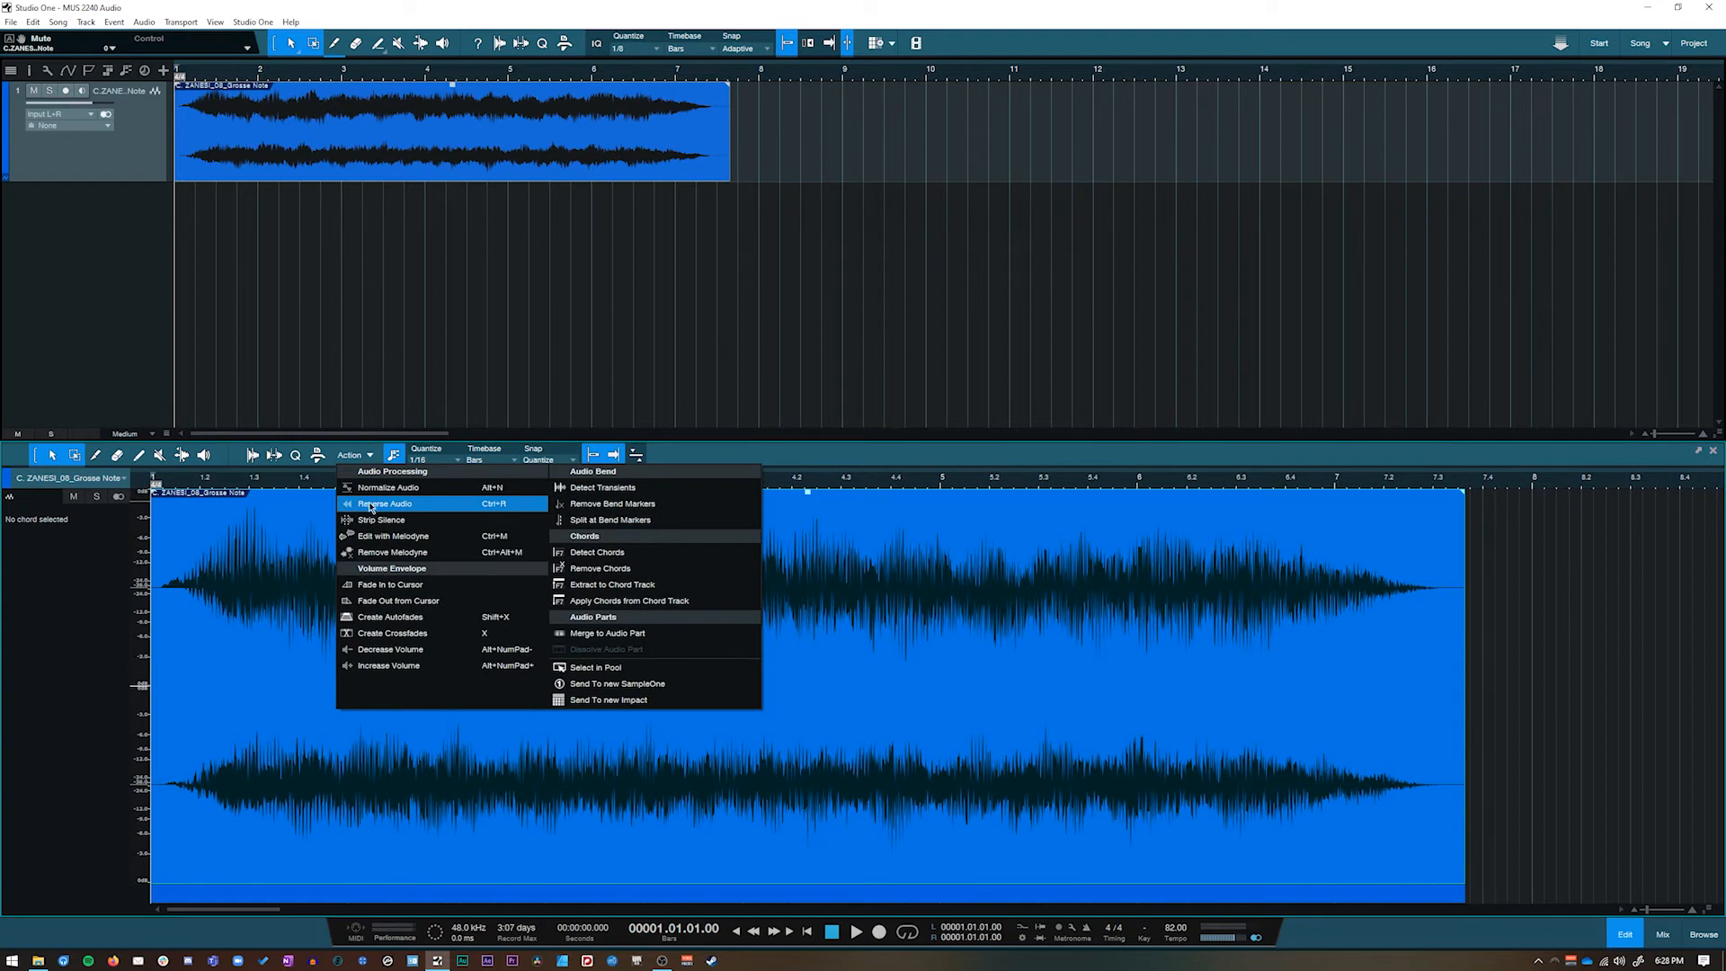
click(416, 506)
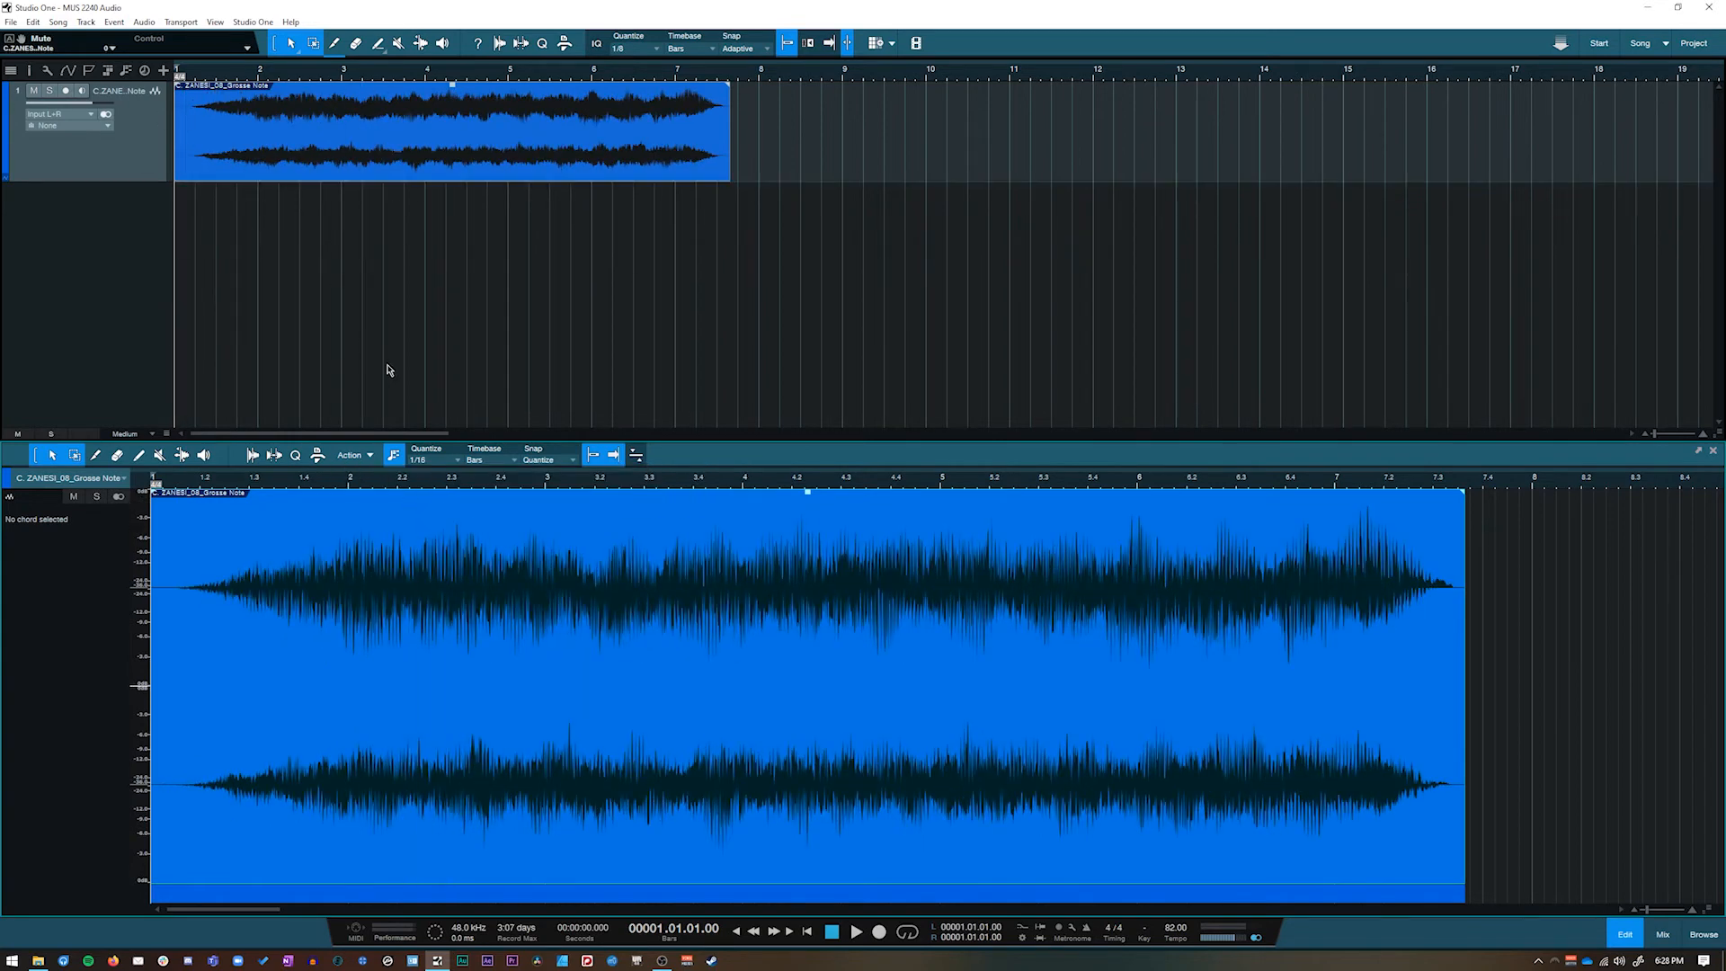
key(space)
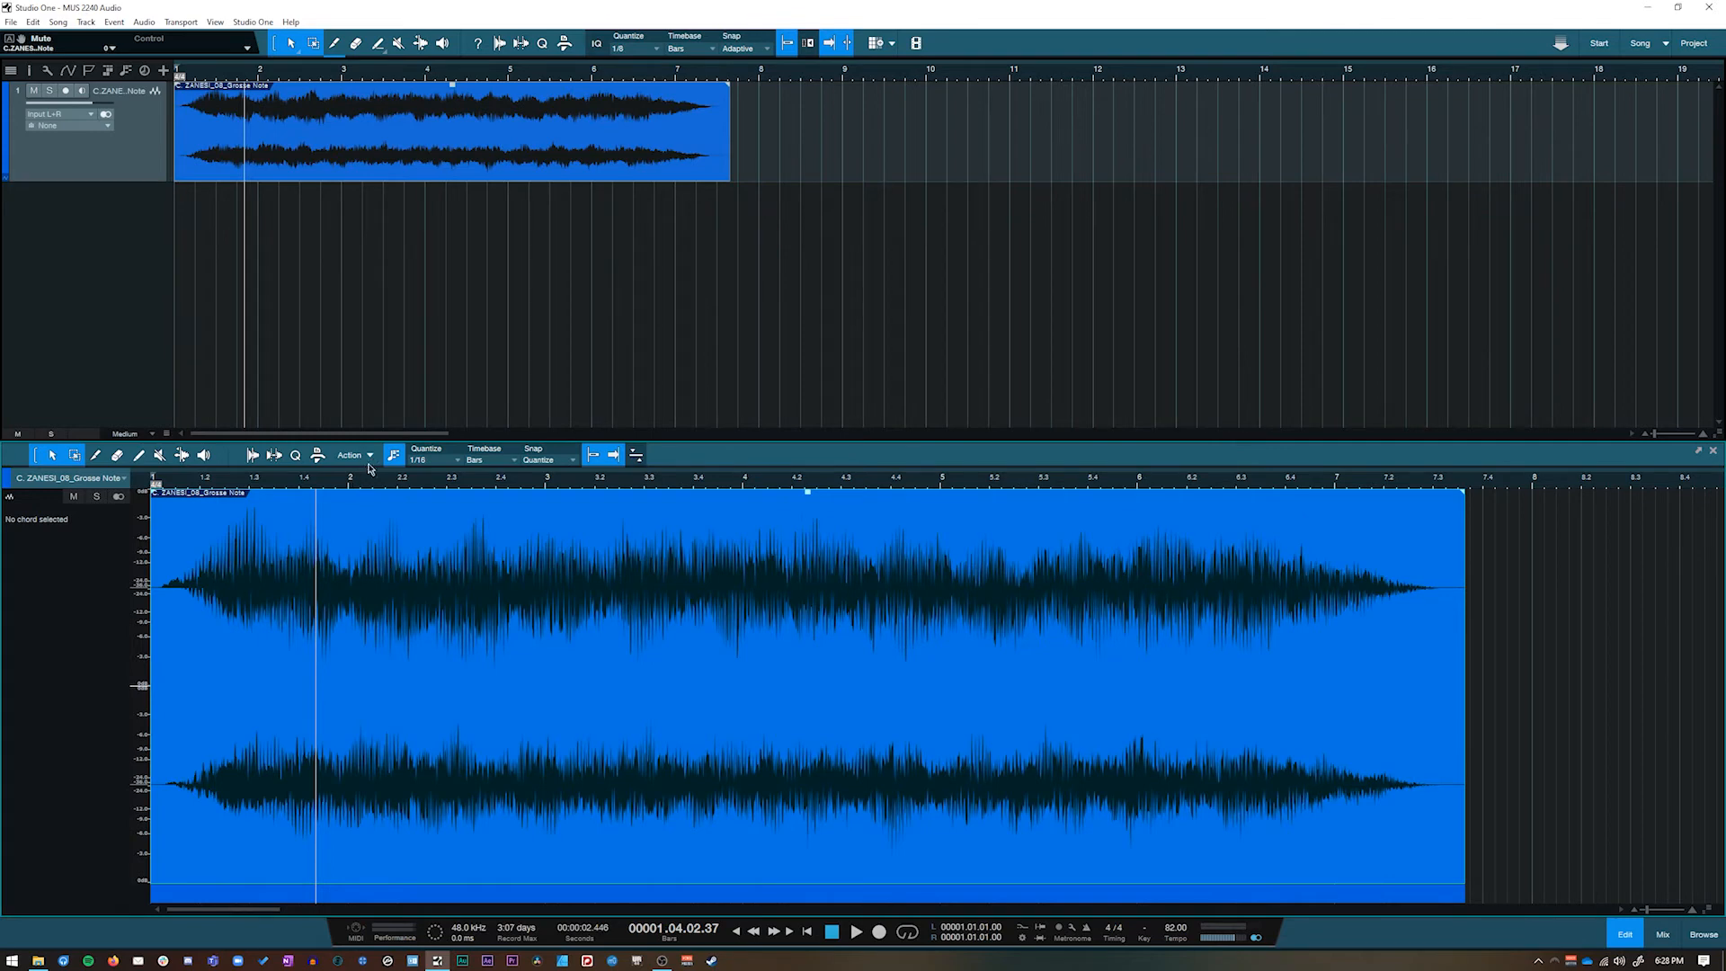
Select the audio event in the editor, normalize its audio, and play the beginning to check the level
click(366, 458)
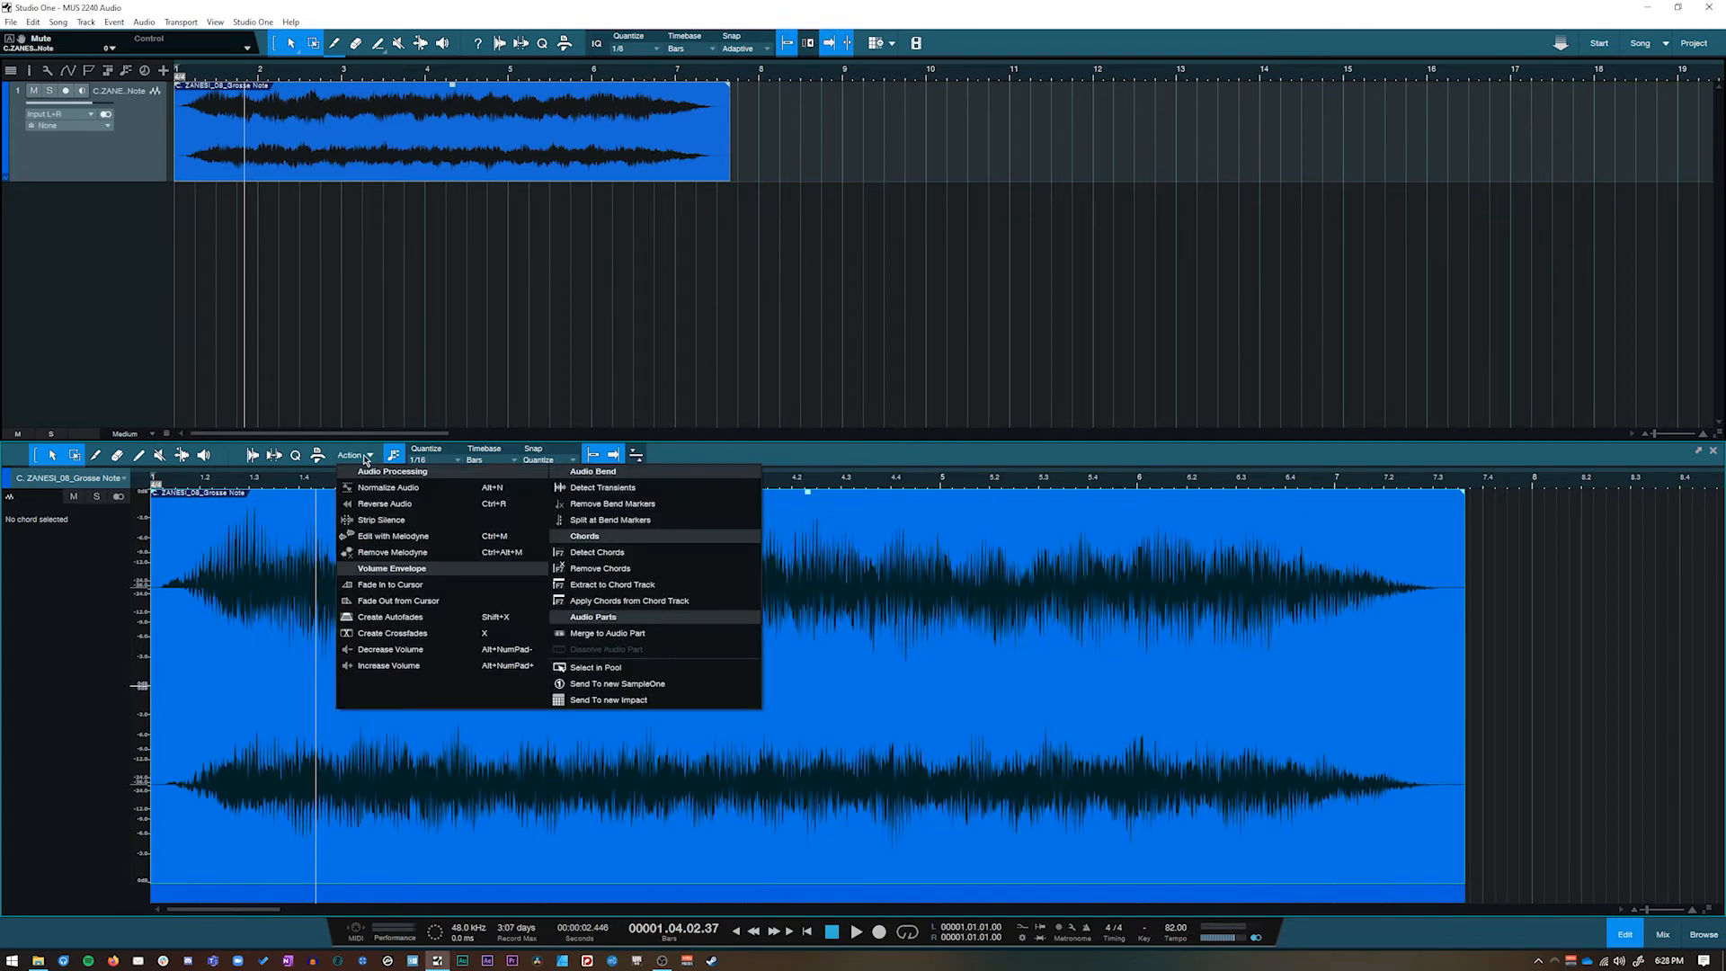
click(454, 494)
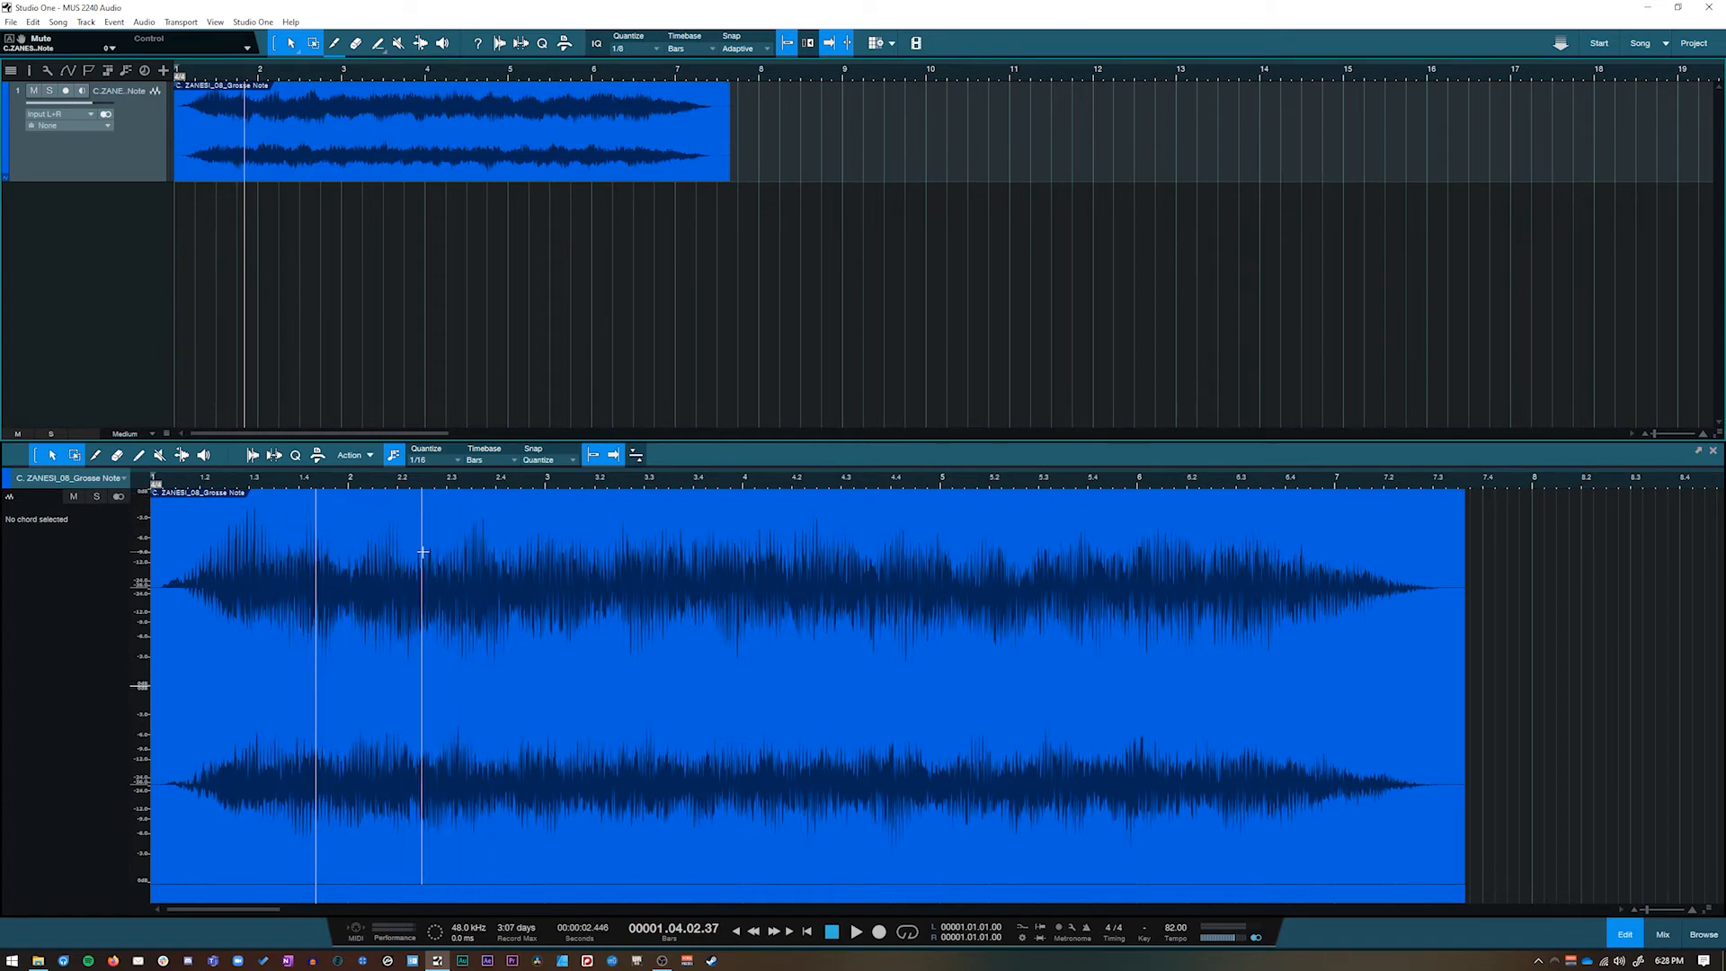
click(370, 457)
click(369, 458)
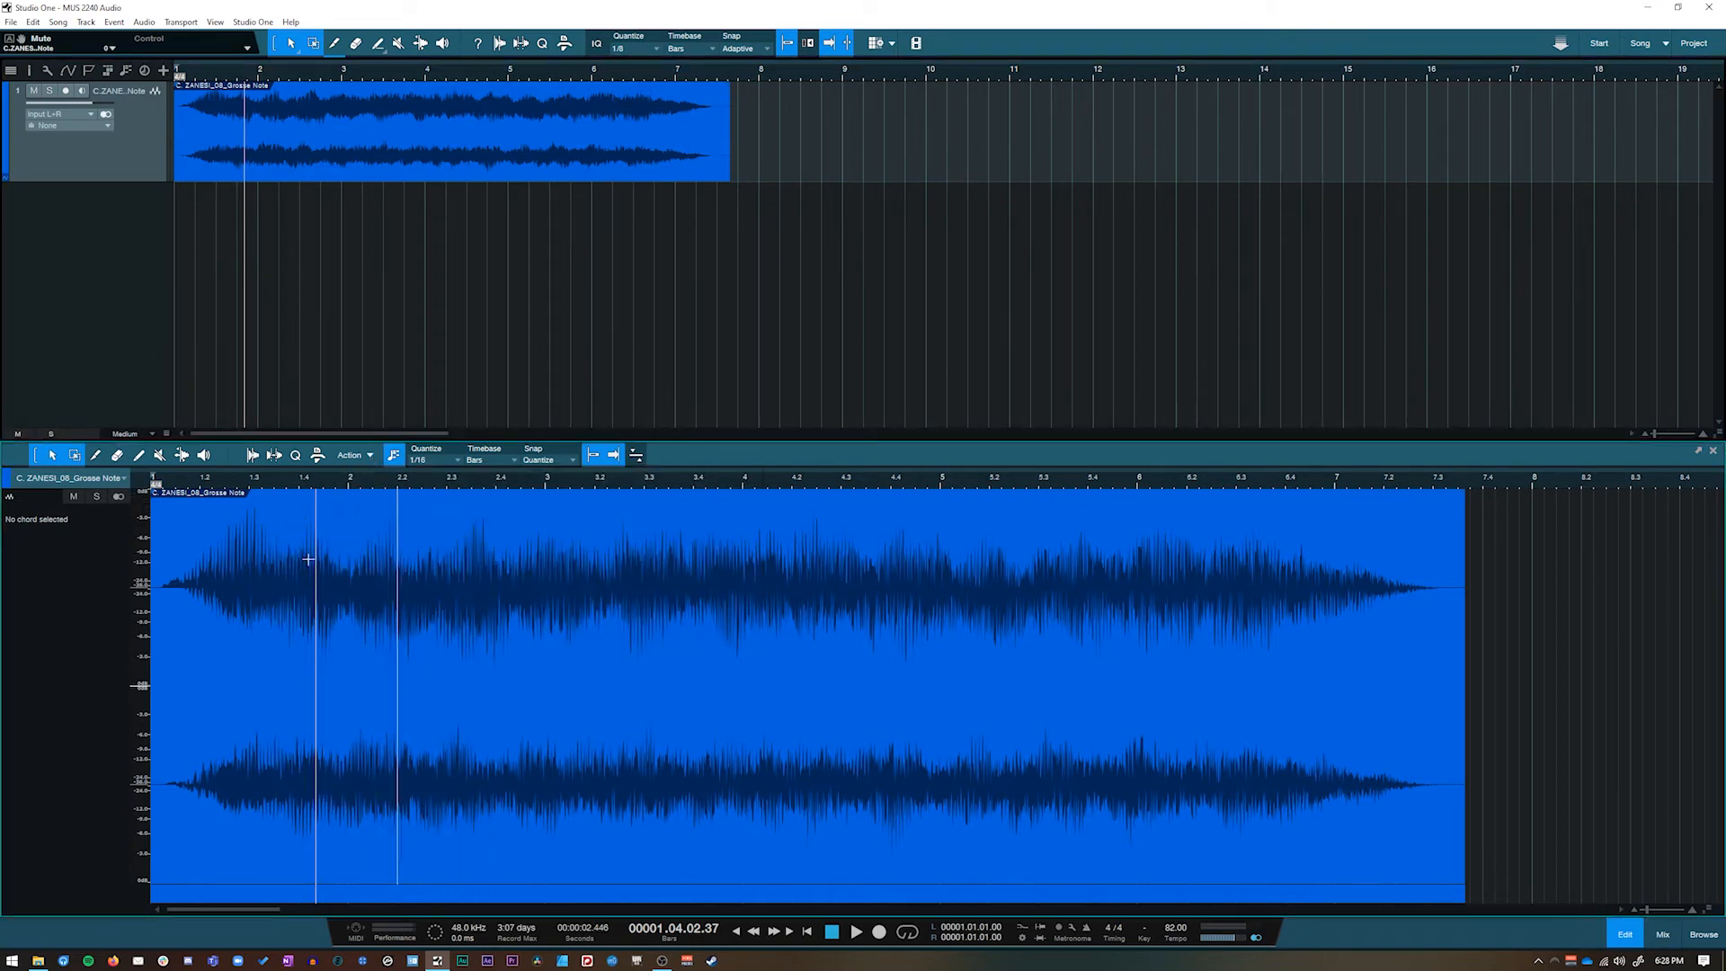
click(391, 846)
click(372, 457)
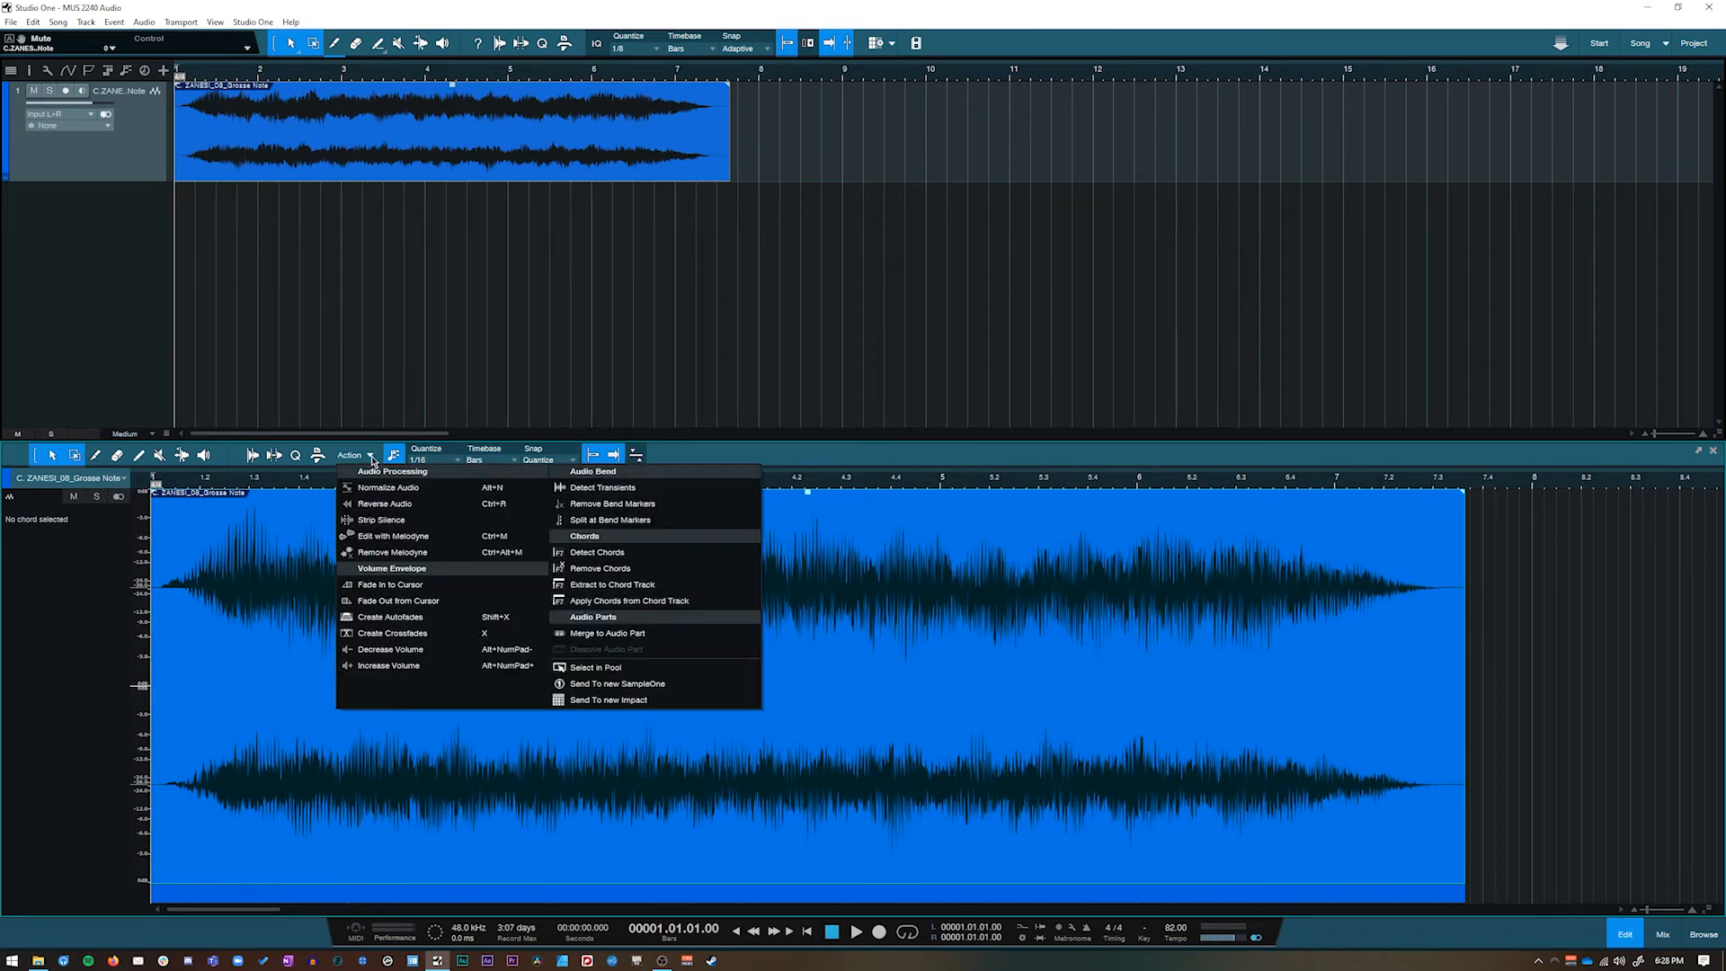
click(447, 490)
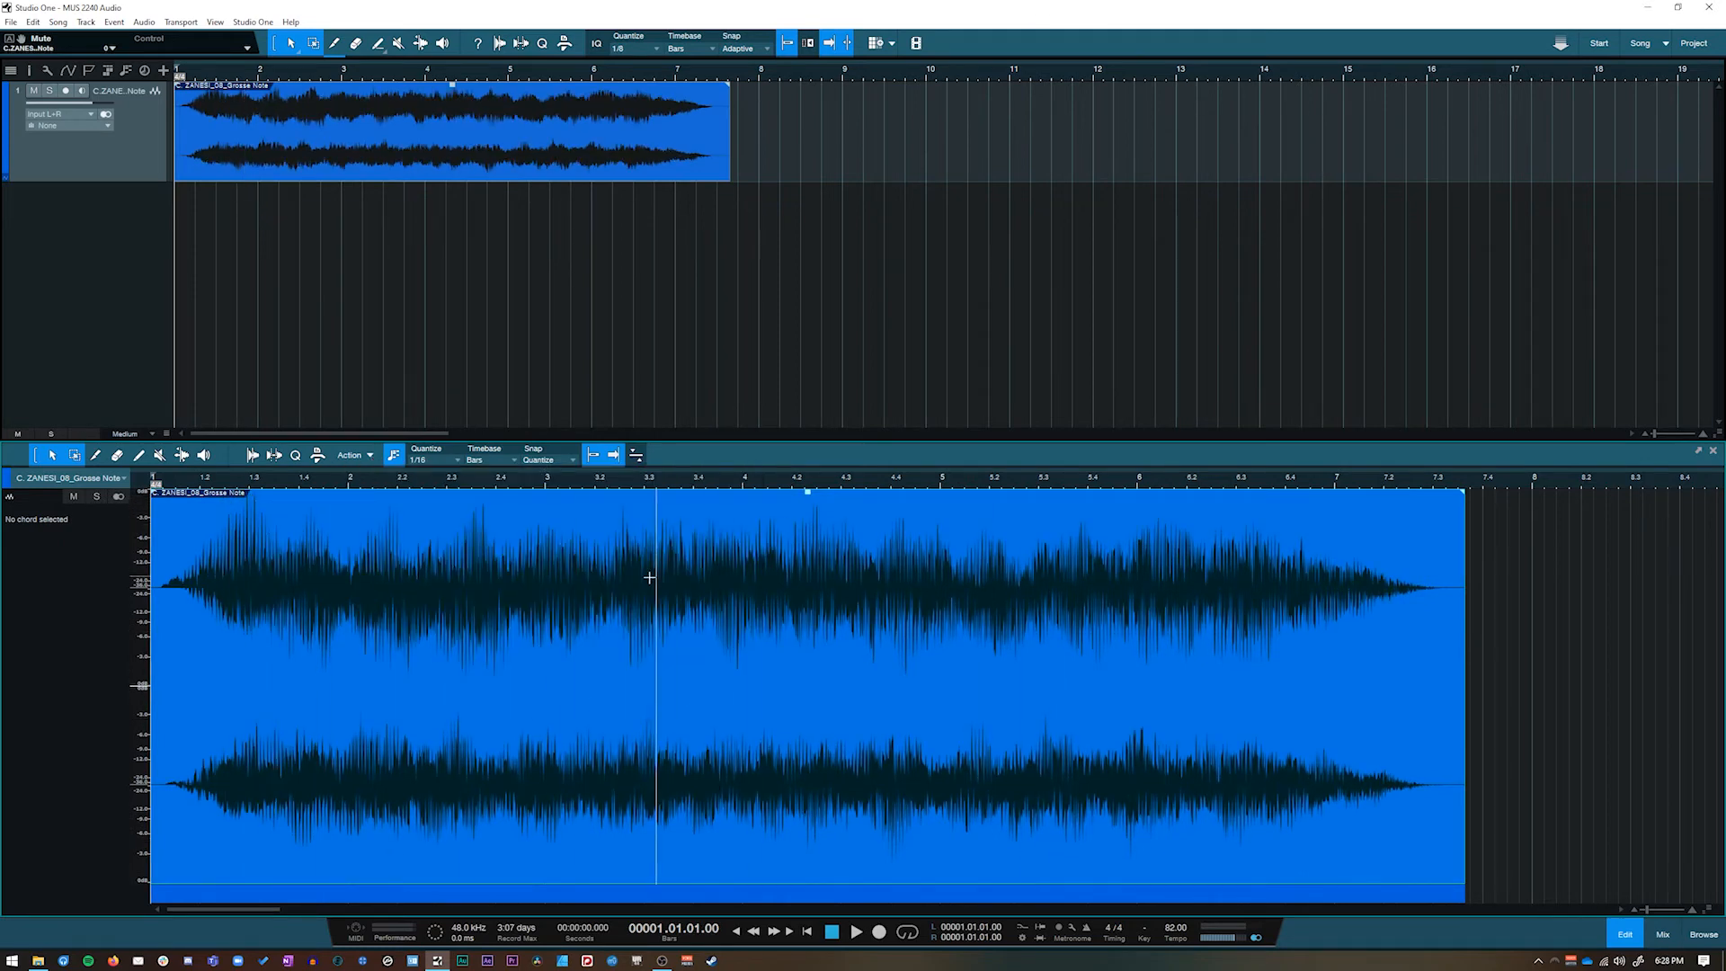
key(space)
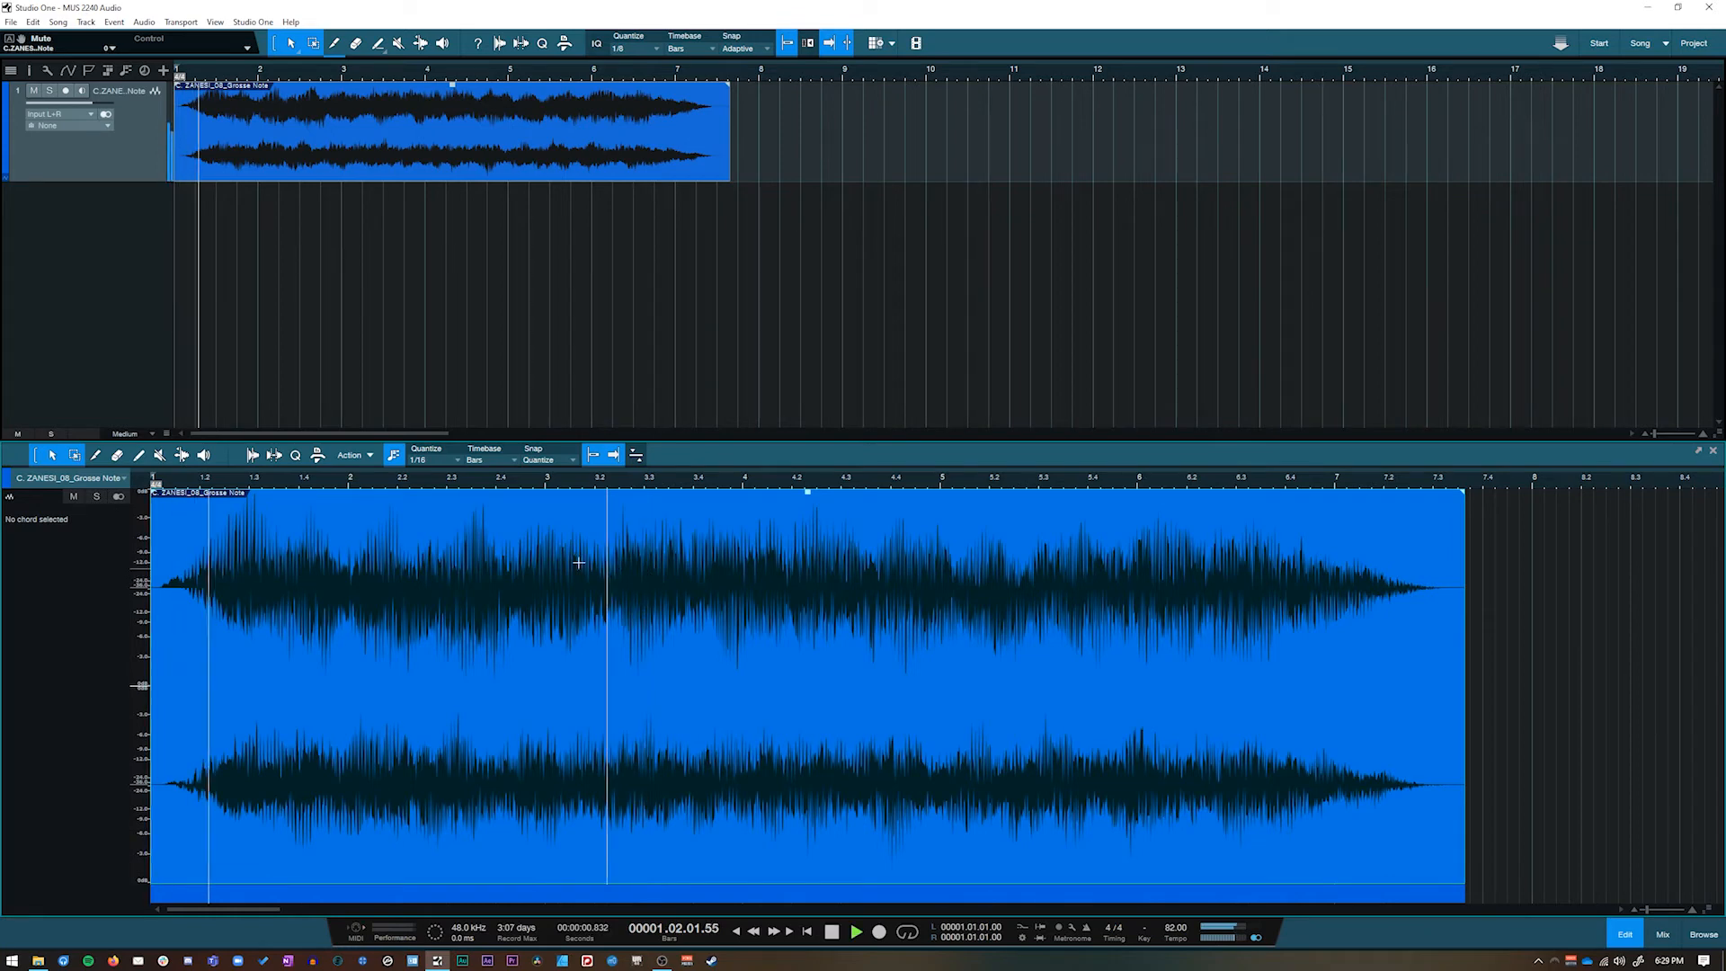
key(space)
Try stripping the silence from the normalized audio event
click(369, 456)
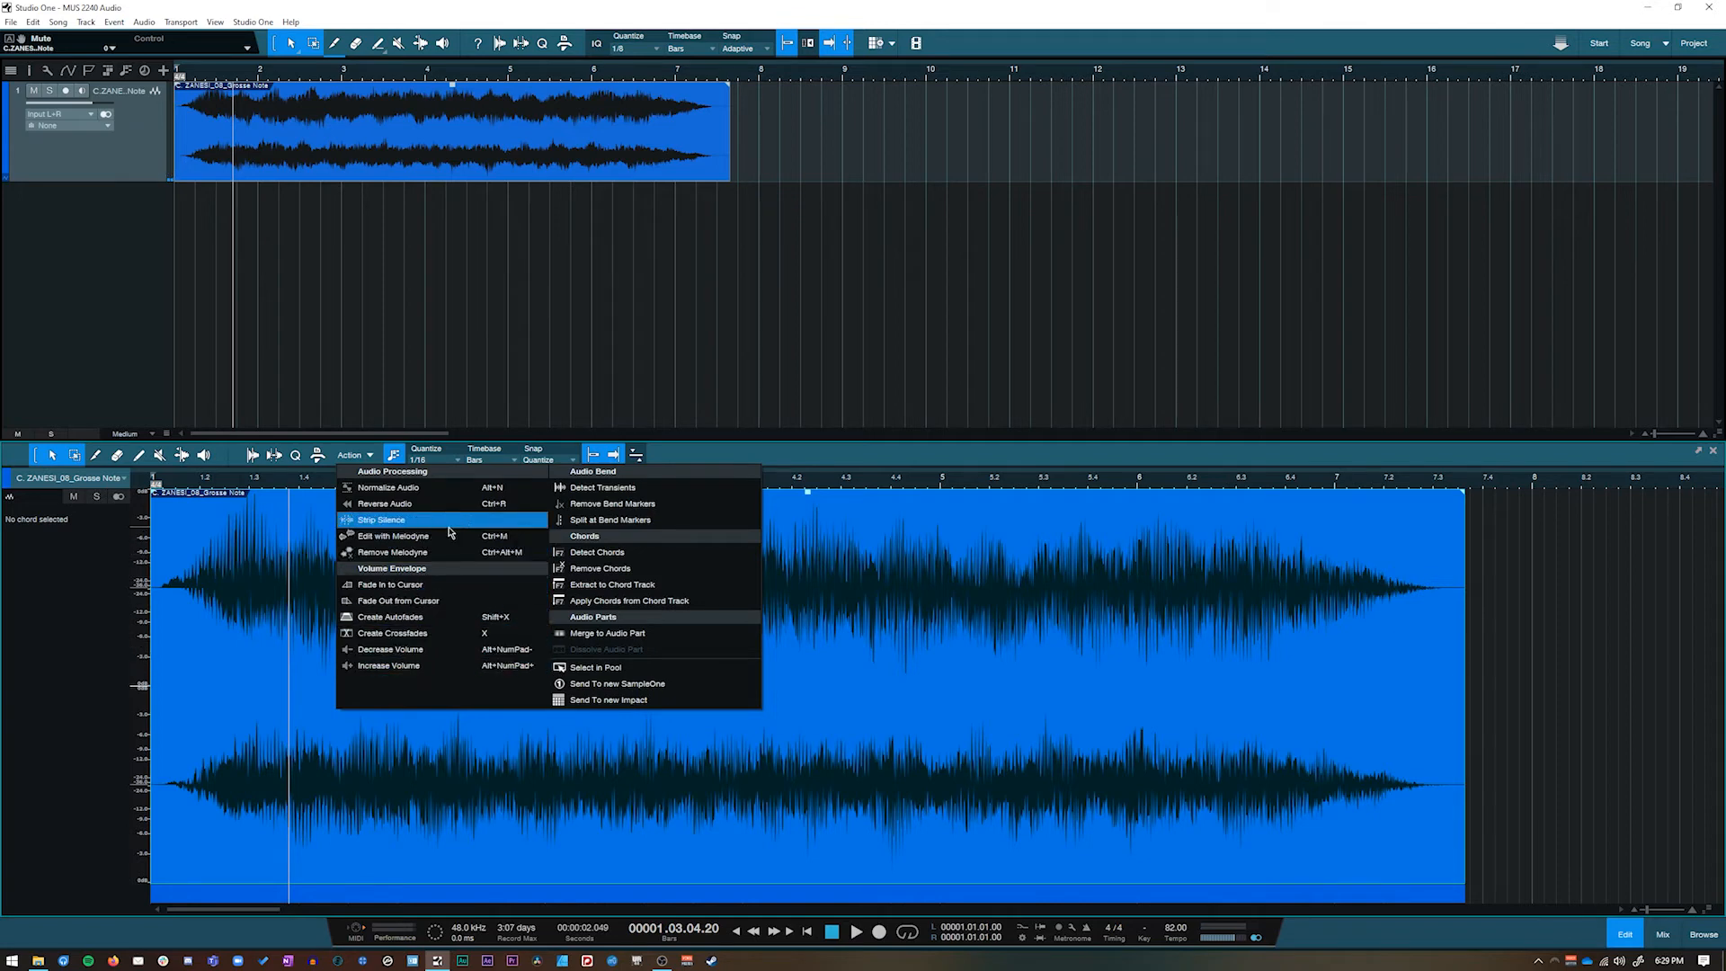
click(388, 521)
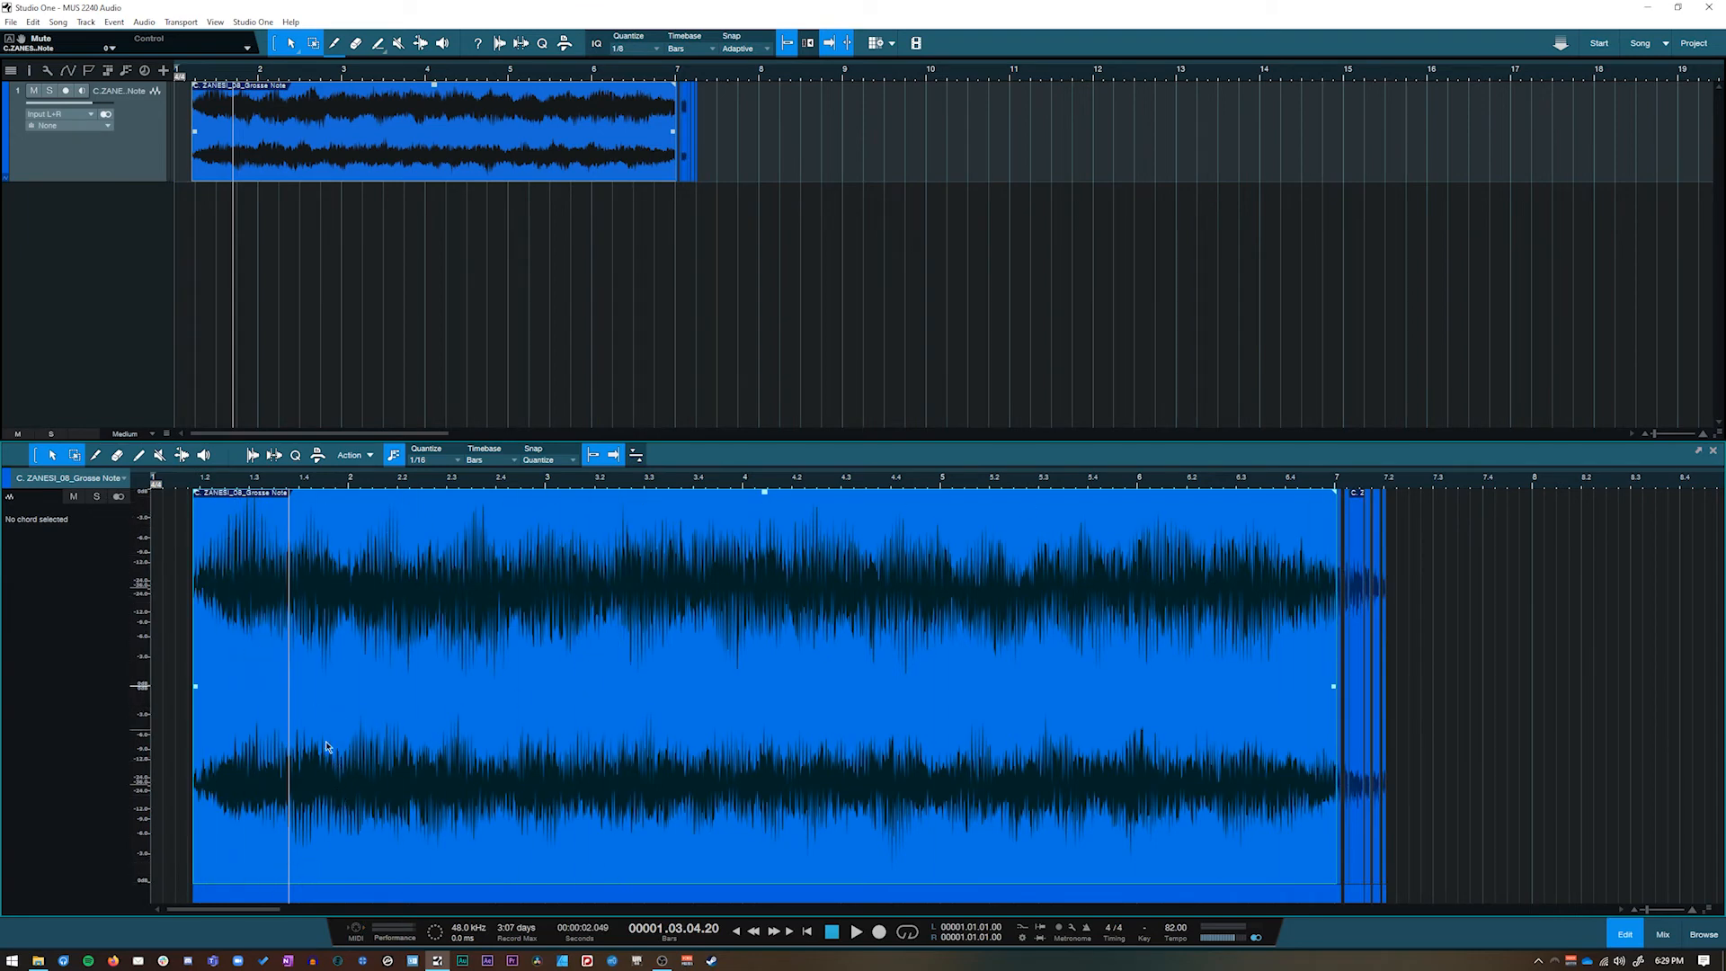
drag(272, 911, 230, 908)
click(366, 455)
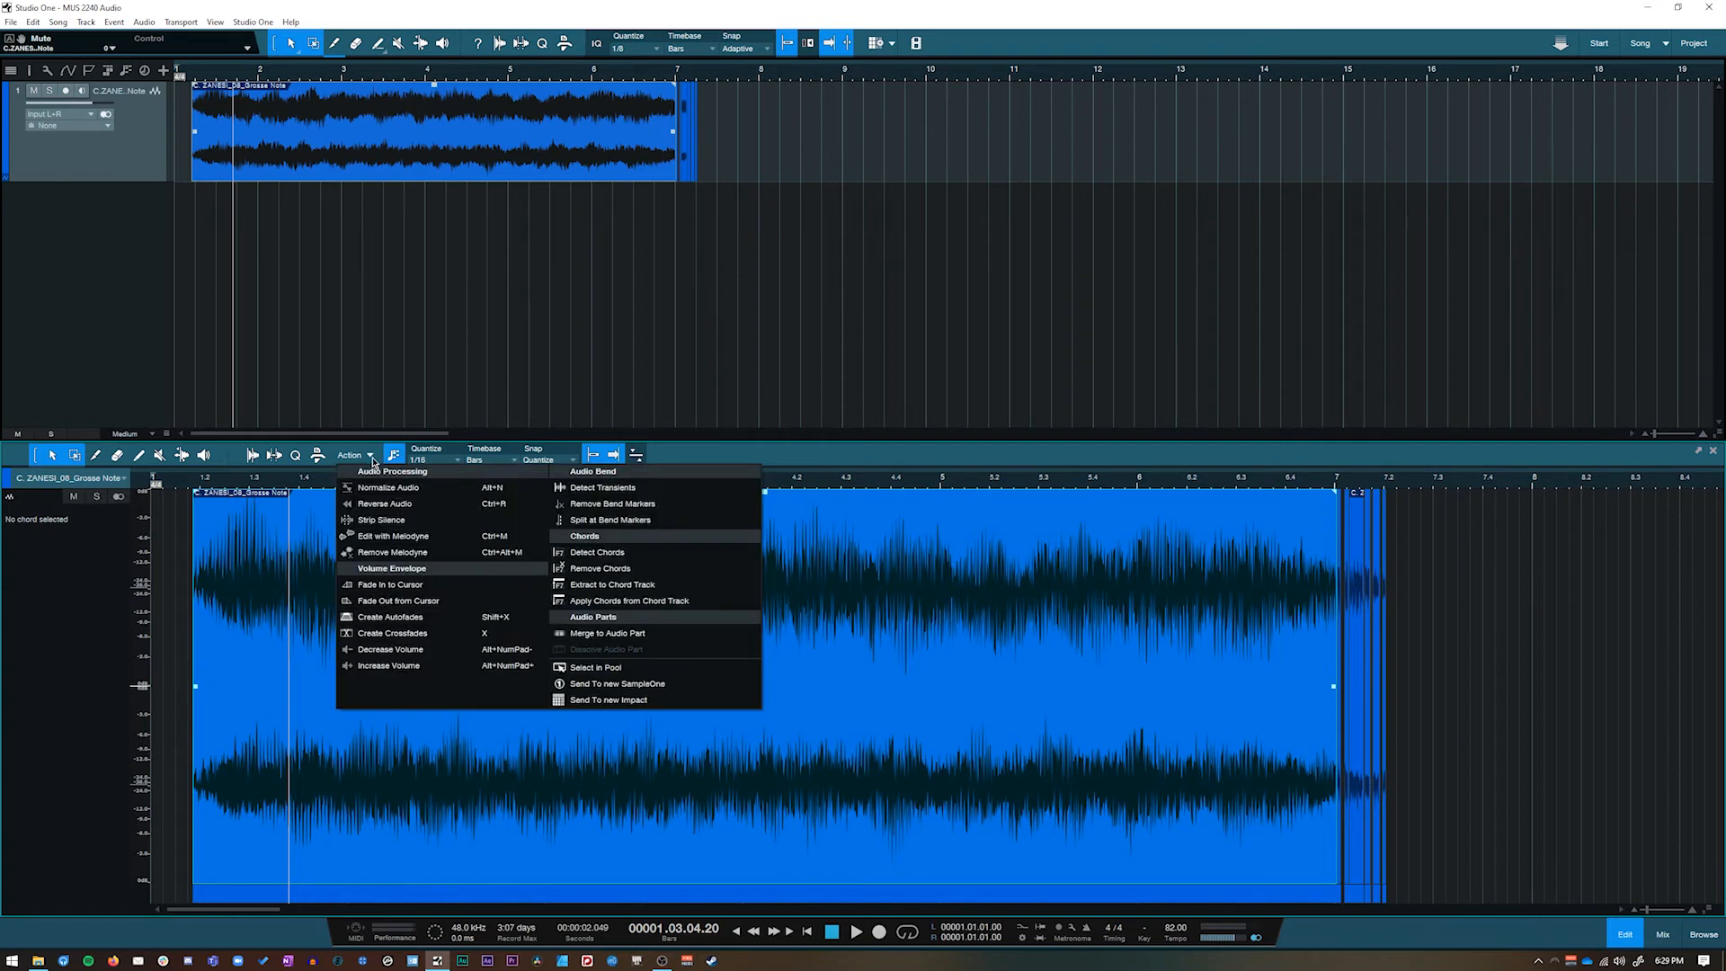
click(343, 19)
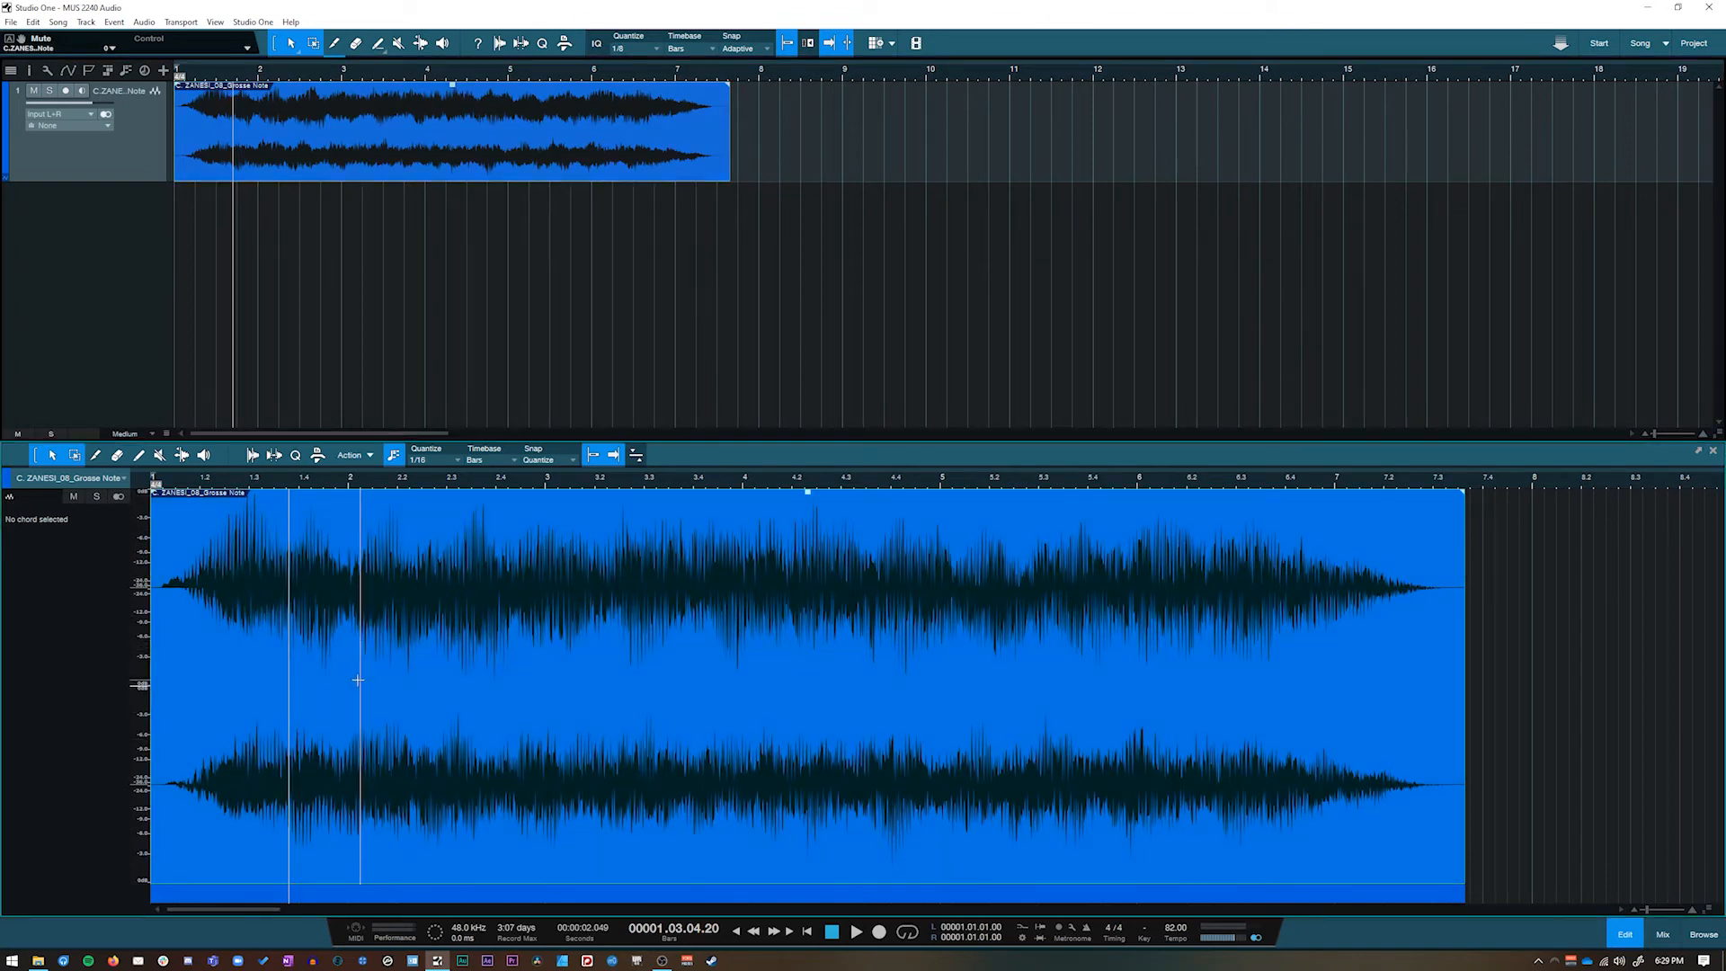
right_click(422, 770)
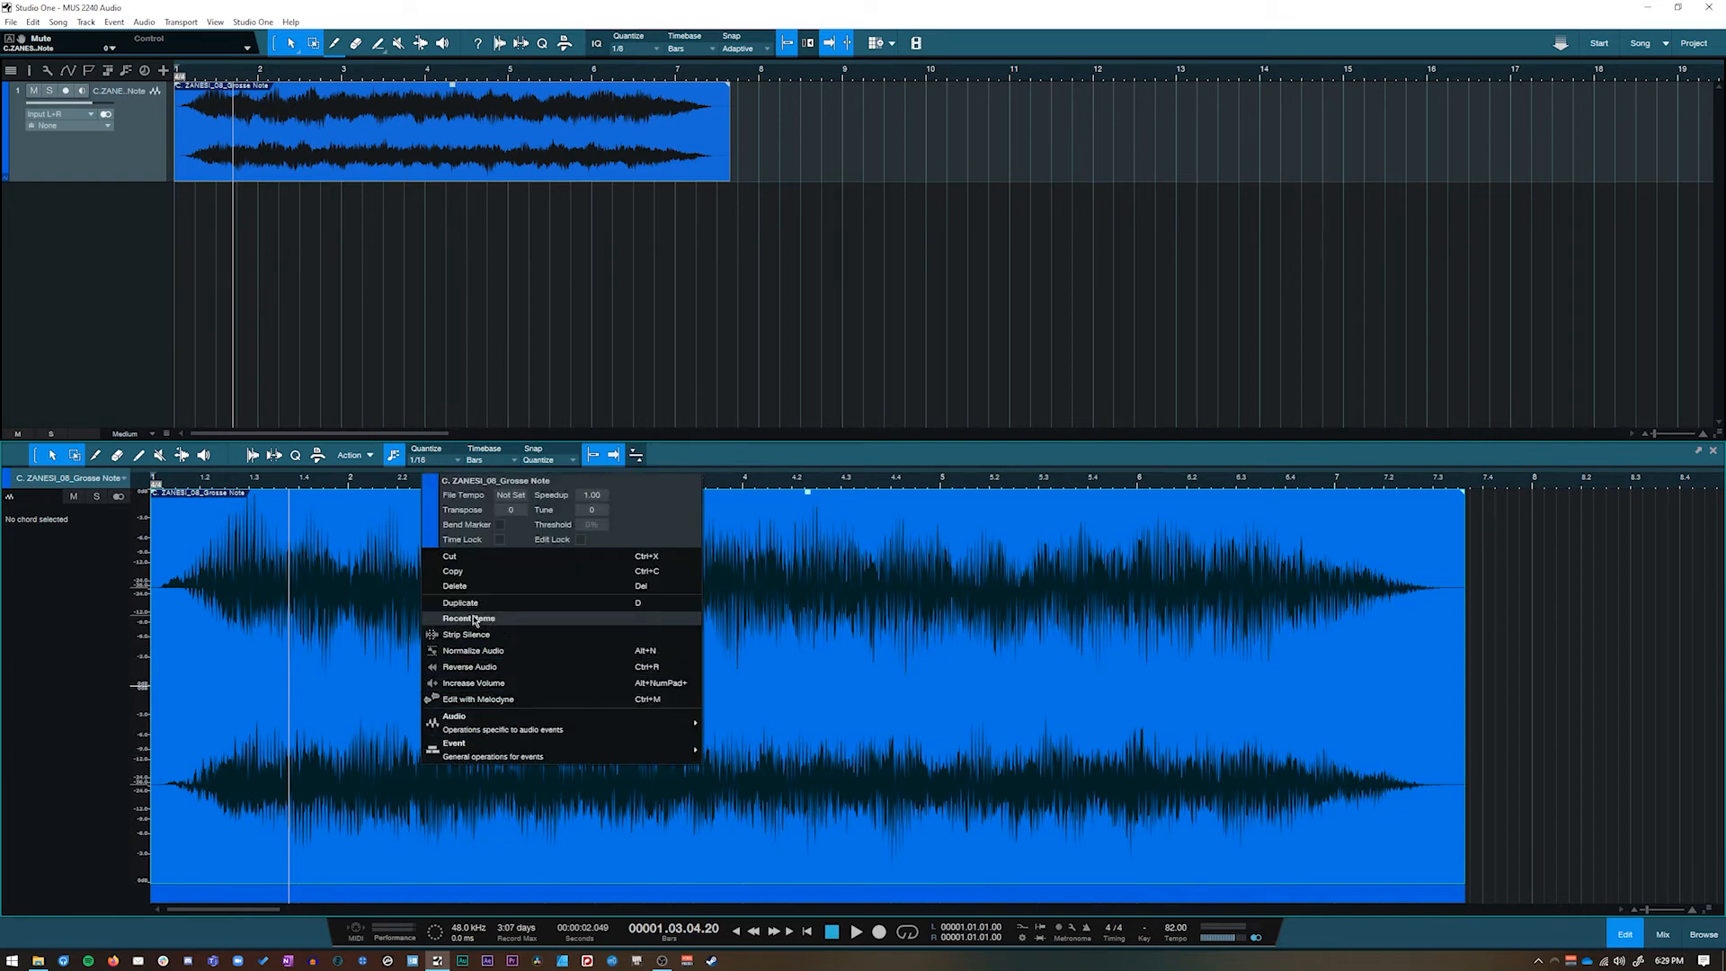
mouse_move(576, 732)
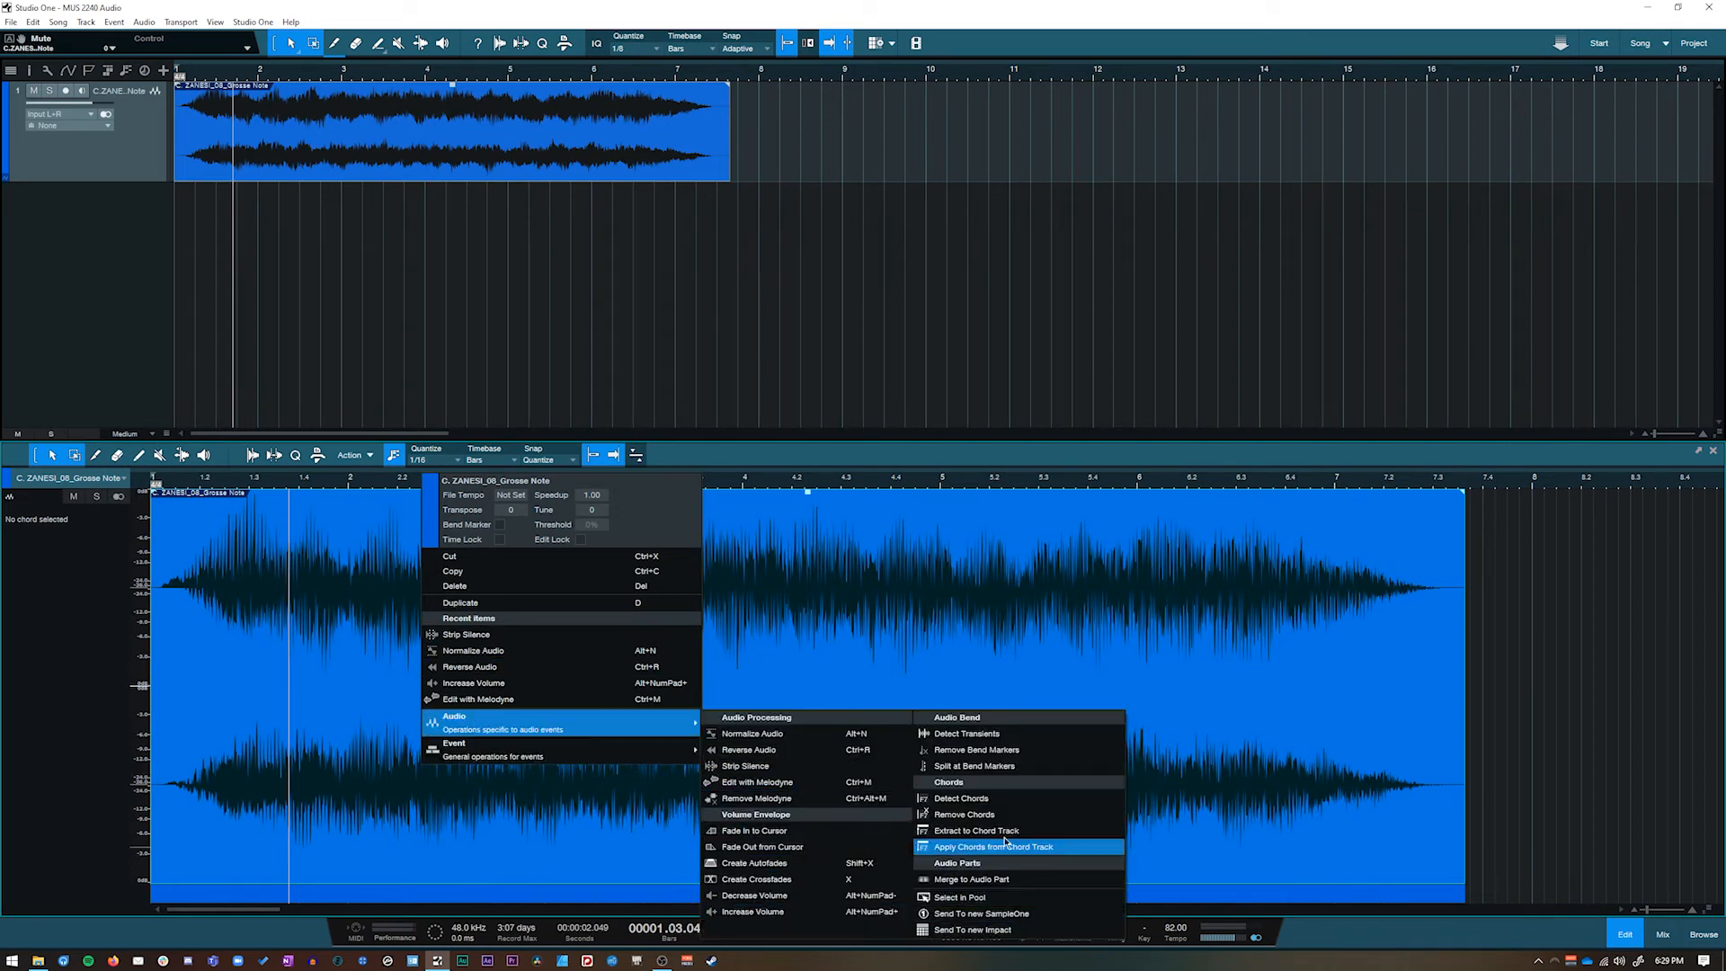
click(879, 735)
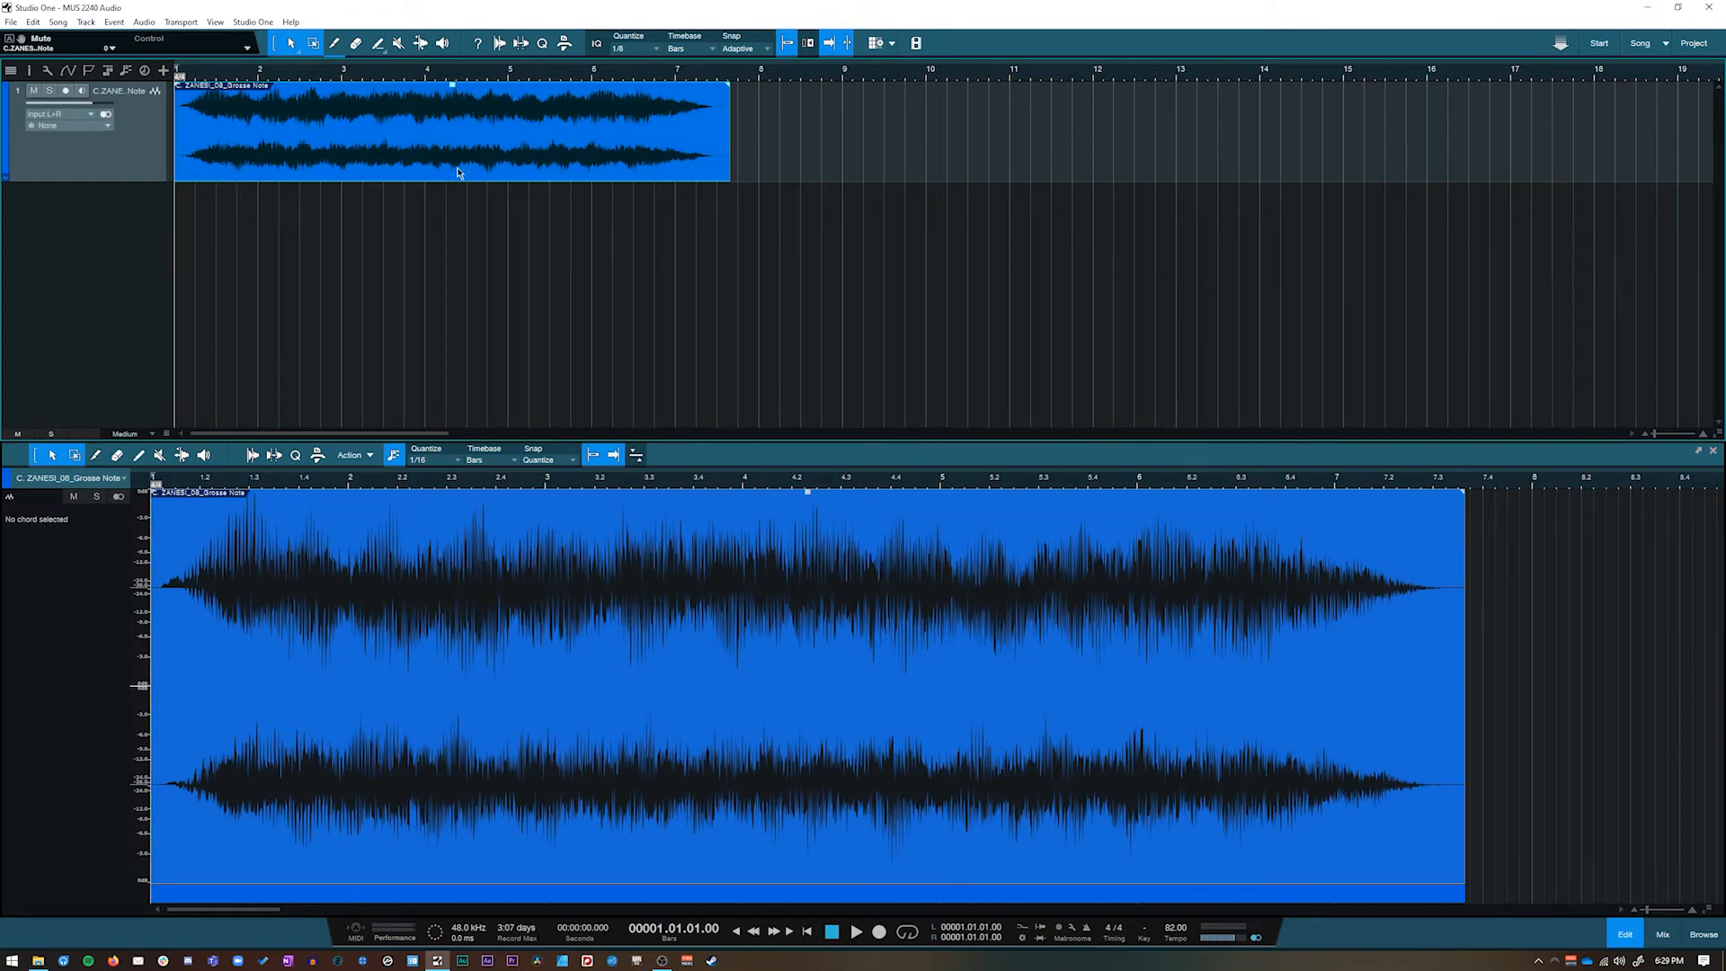
Select the audio event on the arrangement track and reverse its audio
right_click(460, 173)
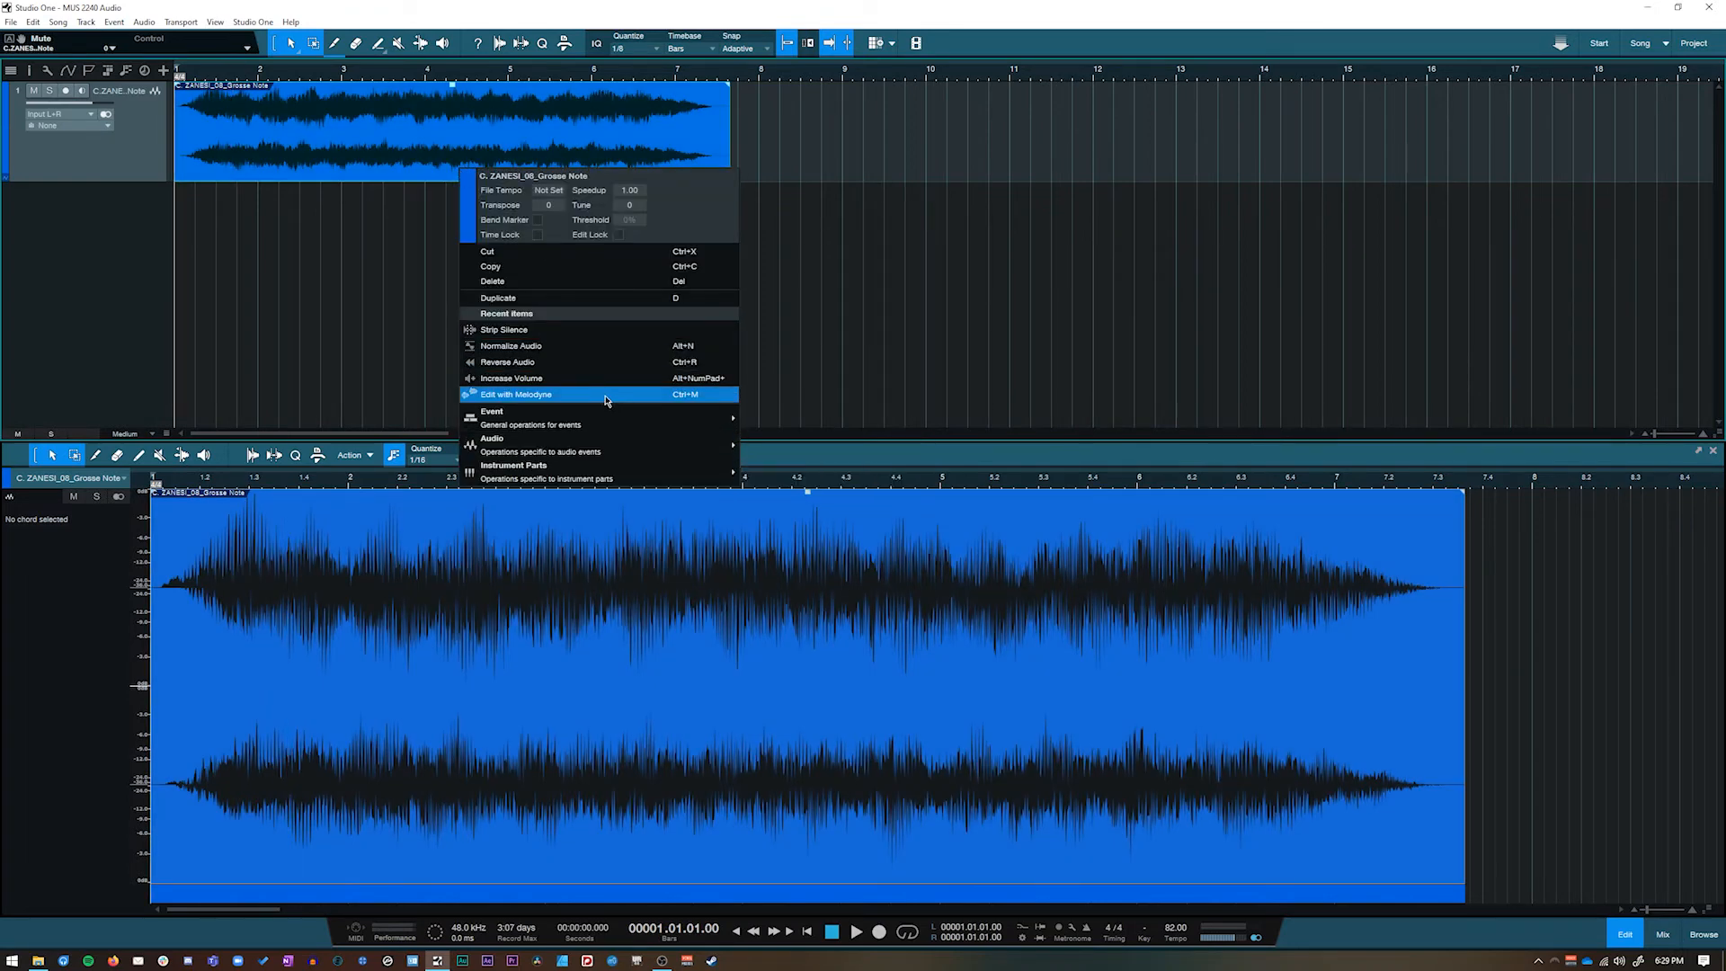
click(282, 245)
click(313, 155)
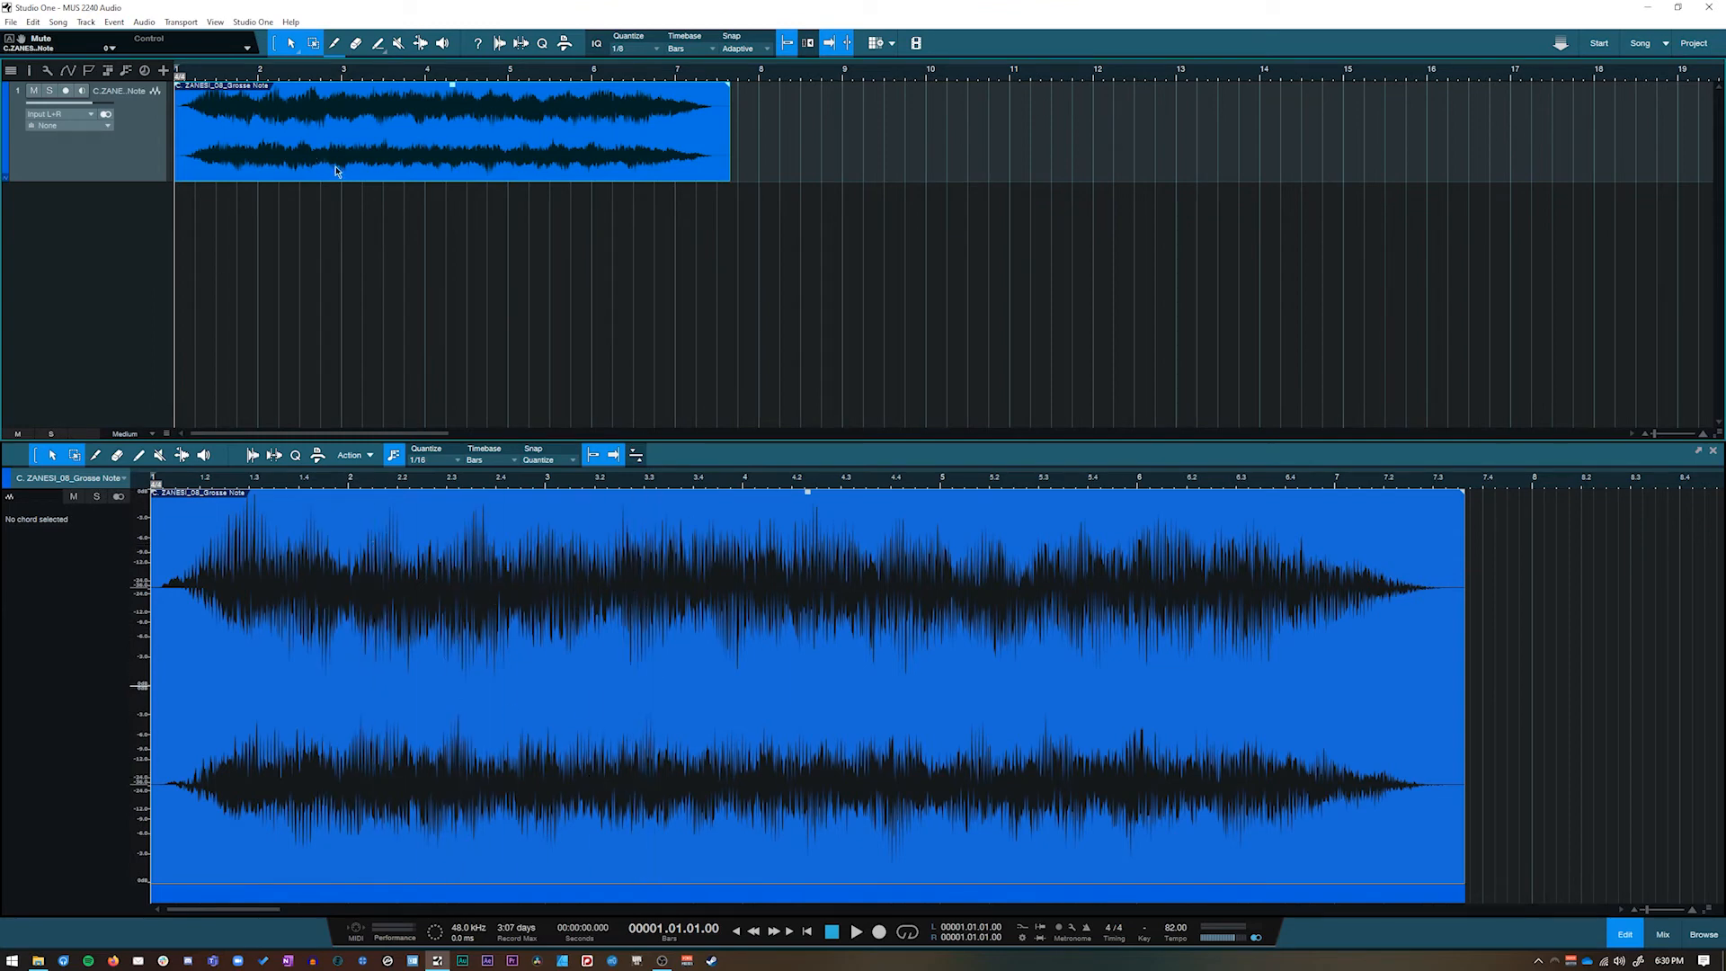
right_click(431, 164)
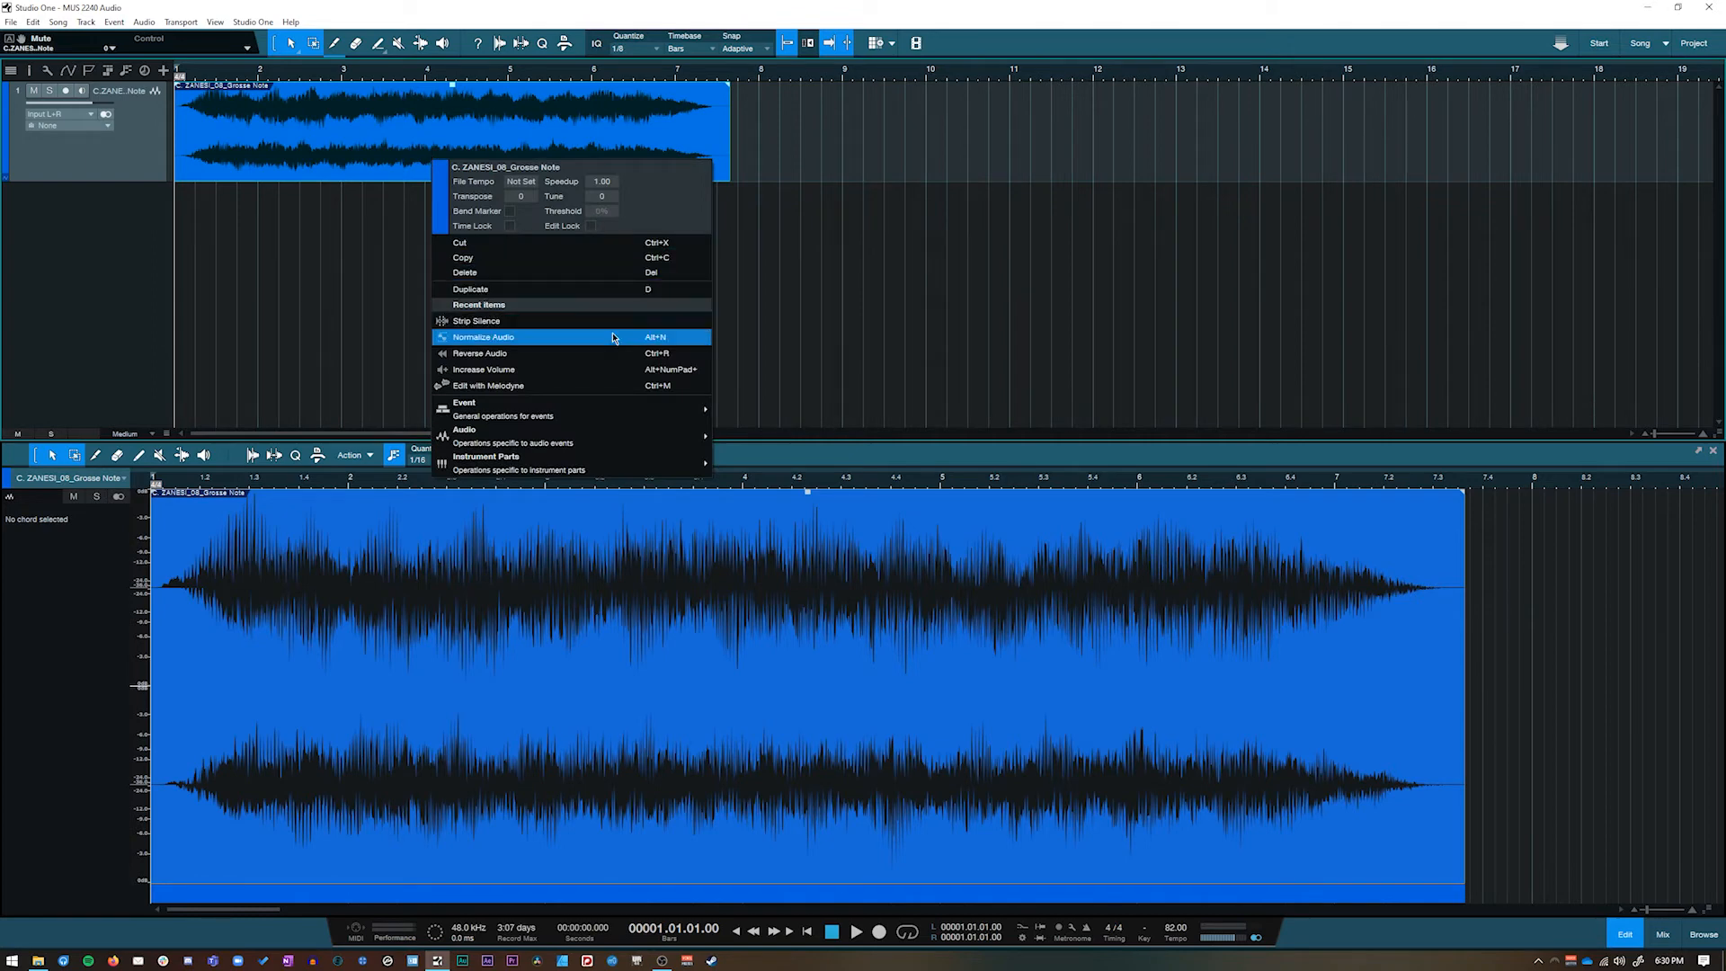
click(567, 339)
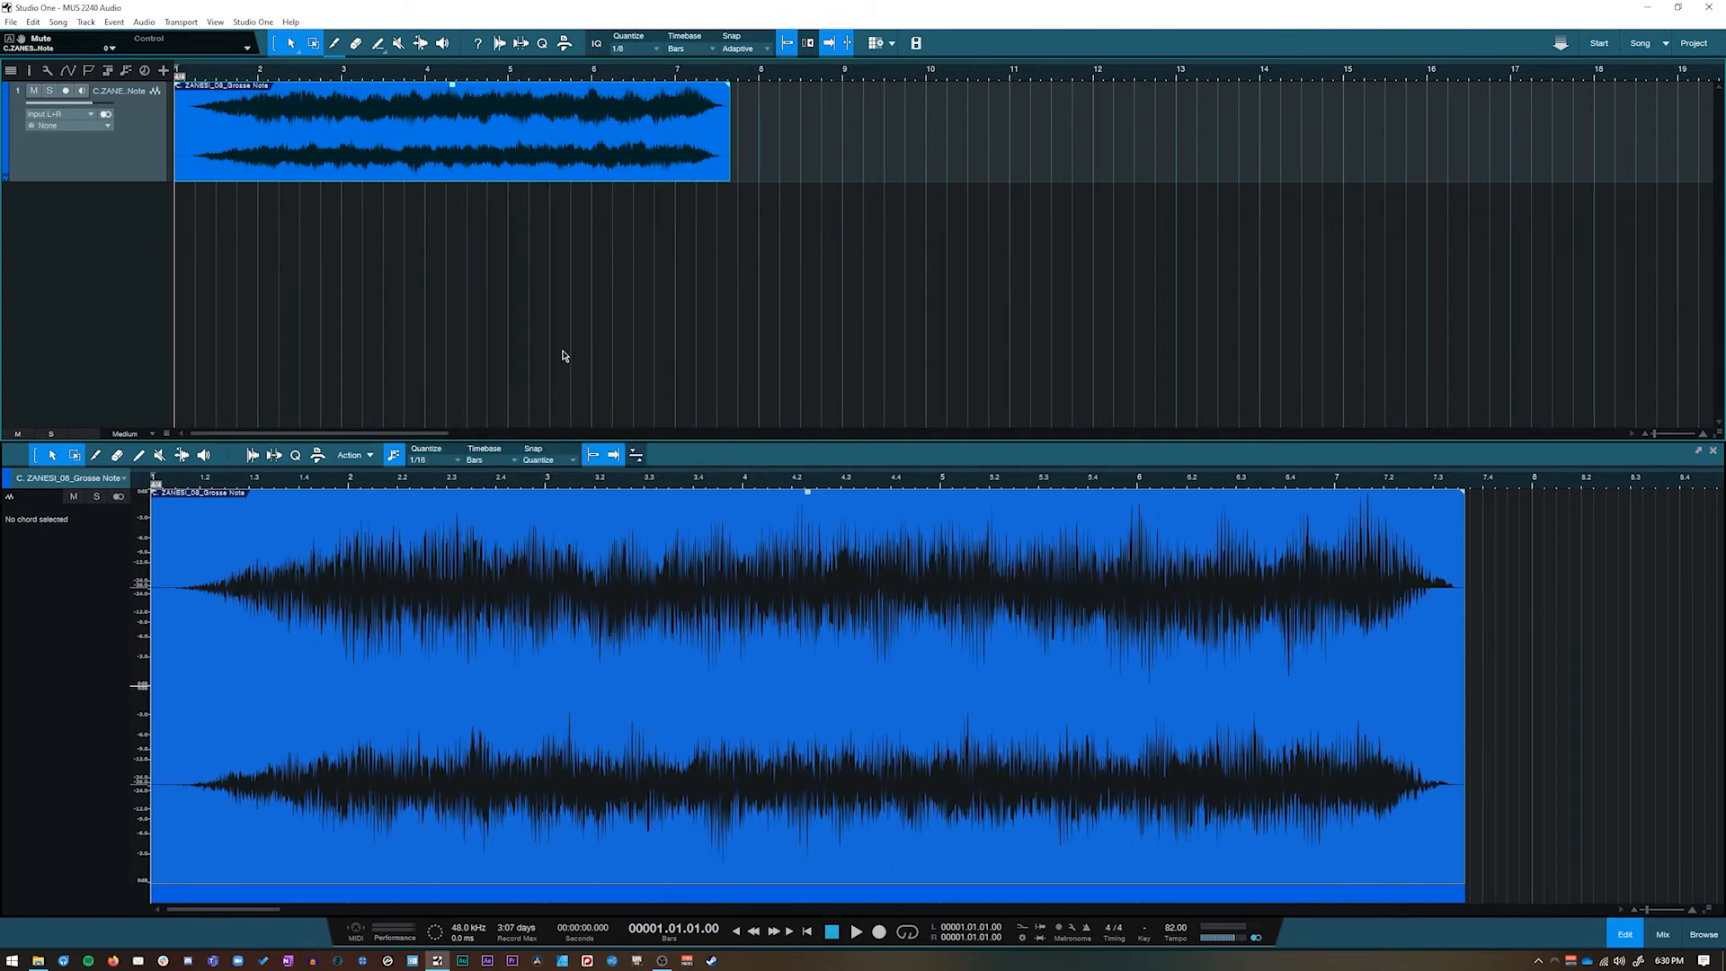
Close the audio editor and enlarge the audio track's height in the arrangement
click(1638, 943)
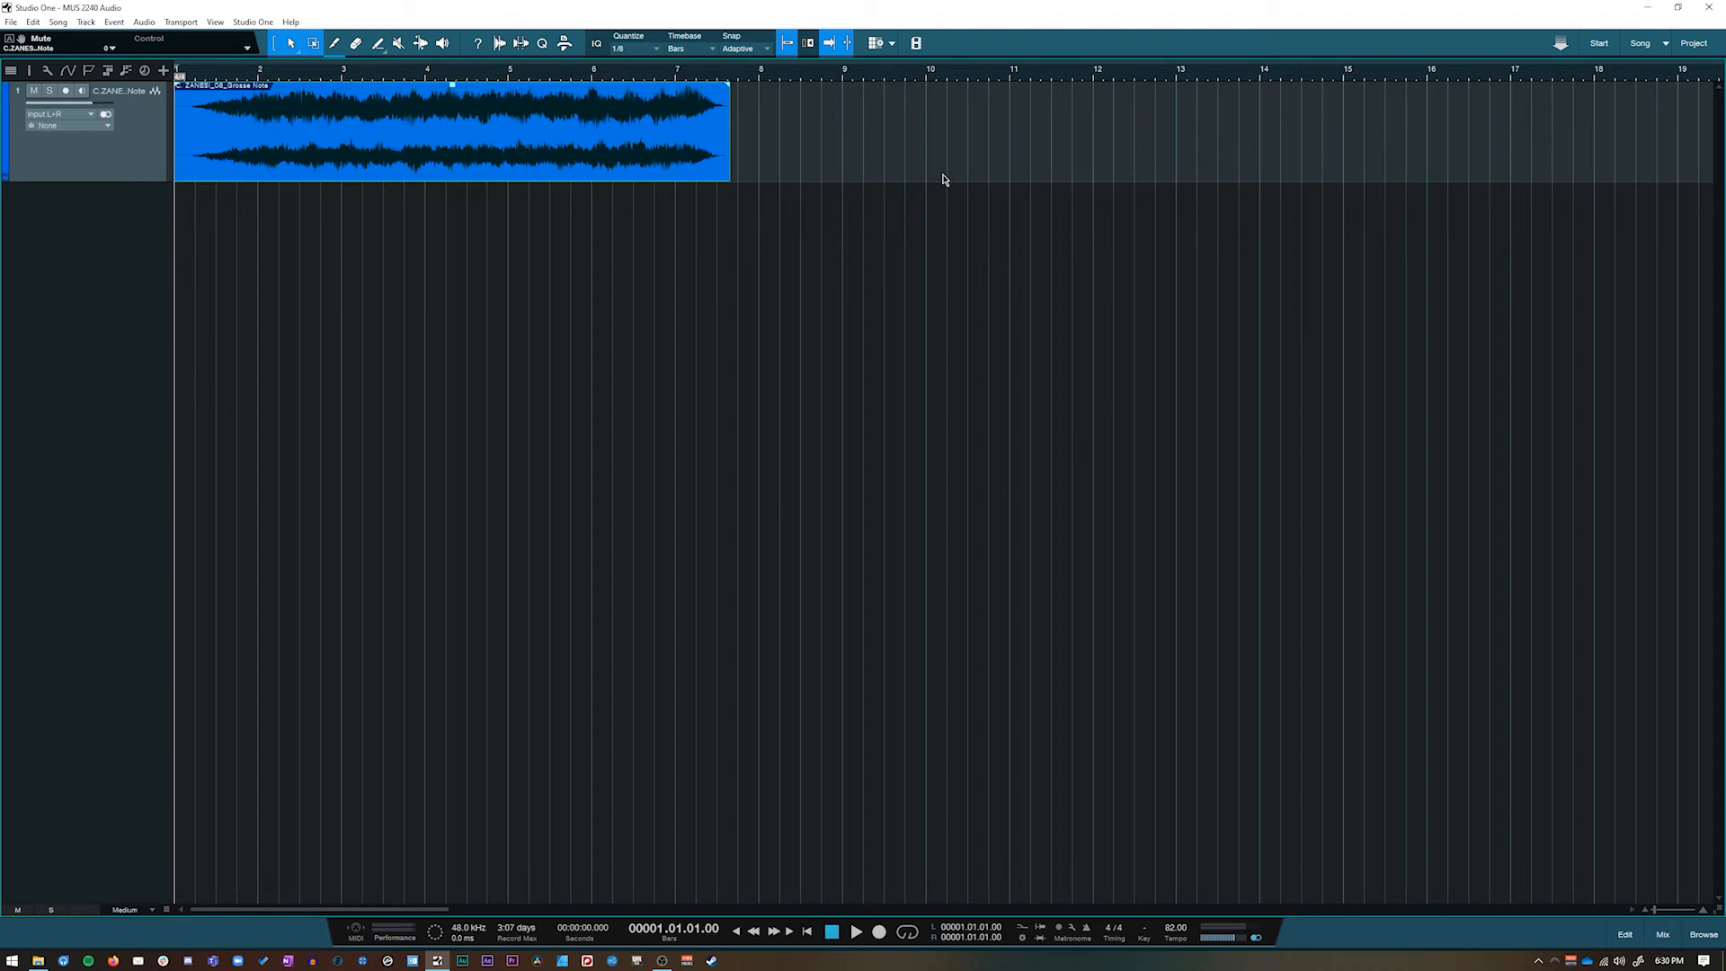
drag(105, 181, 108, 292)
Try duplicating the audio event on its track, and undo the duplicate
right_click(381, 268)
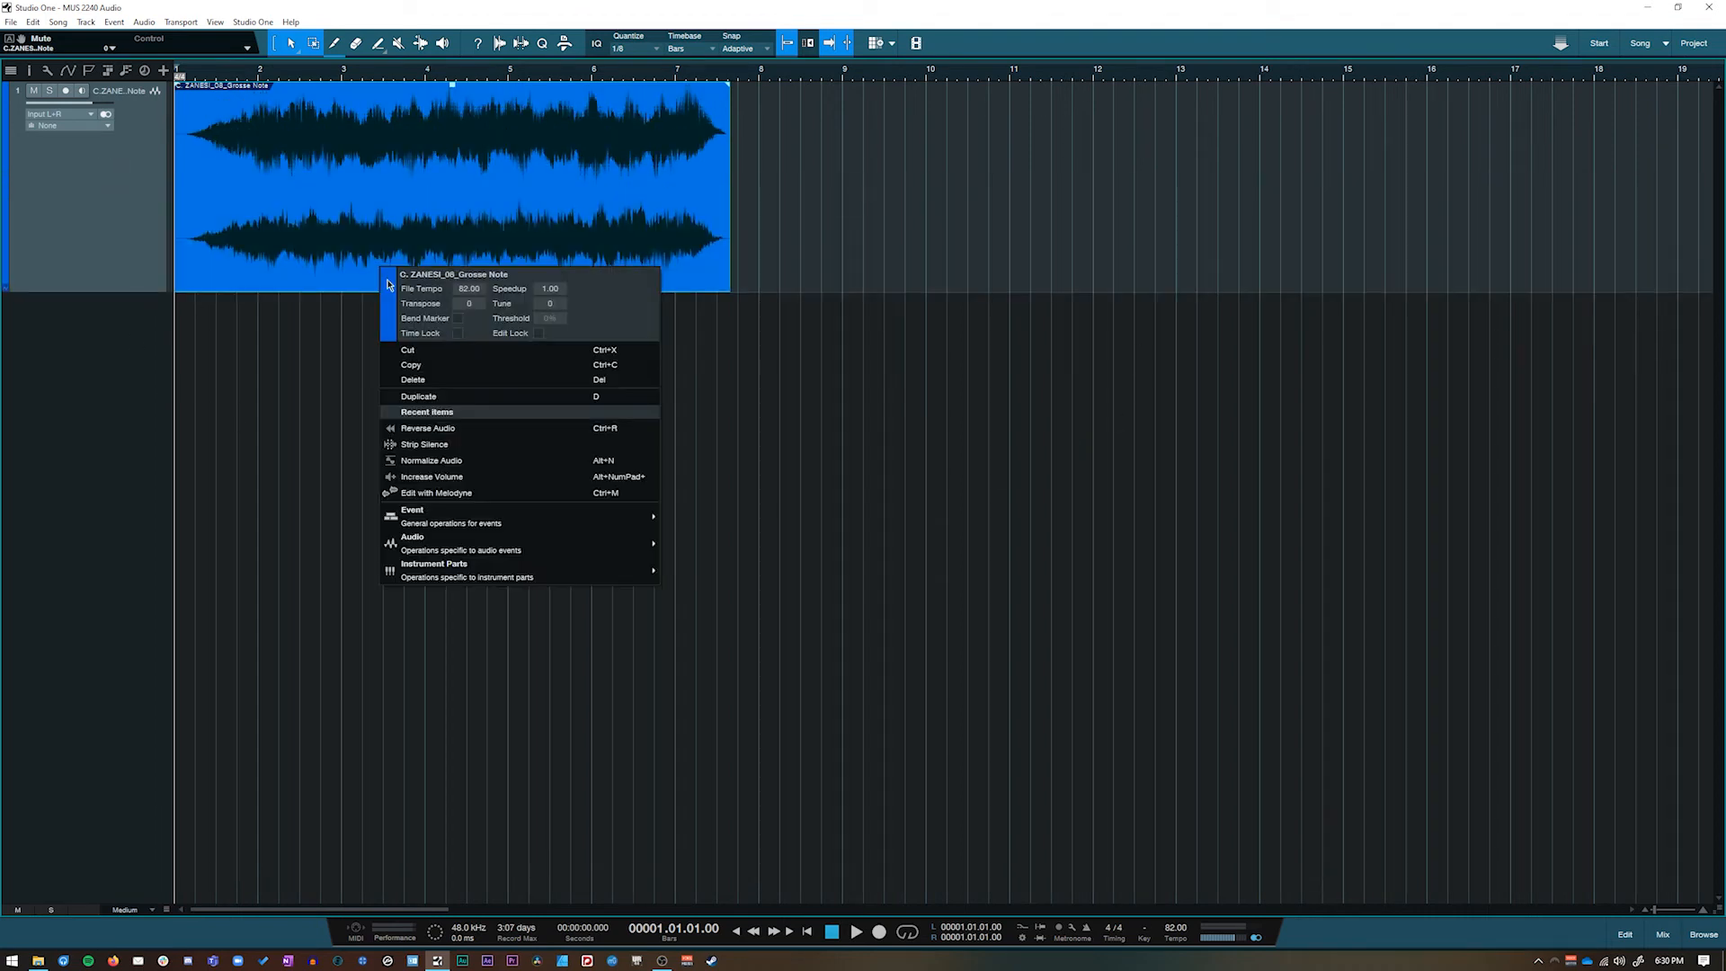
click(478, 397)
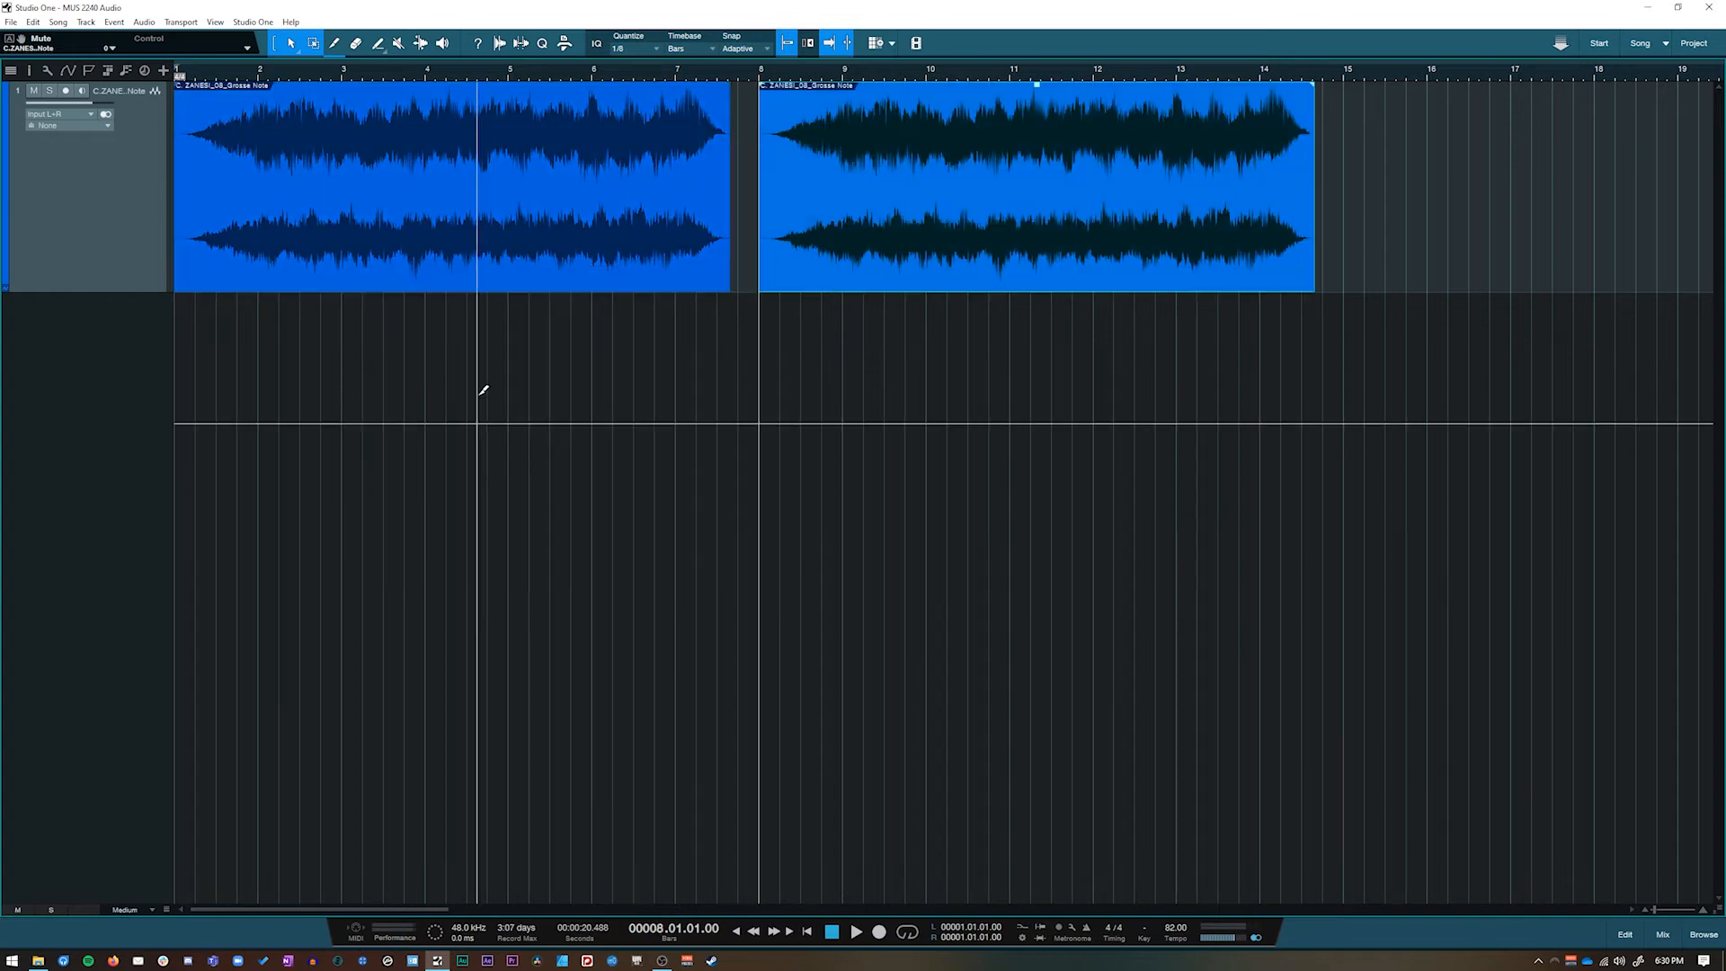
key(ctrl+z)
Reverse the audio event again to bring back its original playback direction
right_click(460, 240)
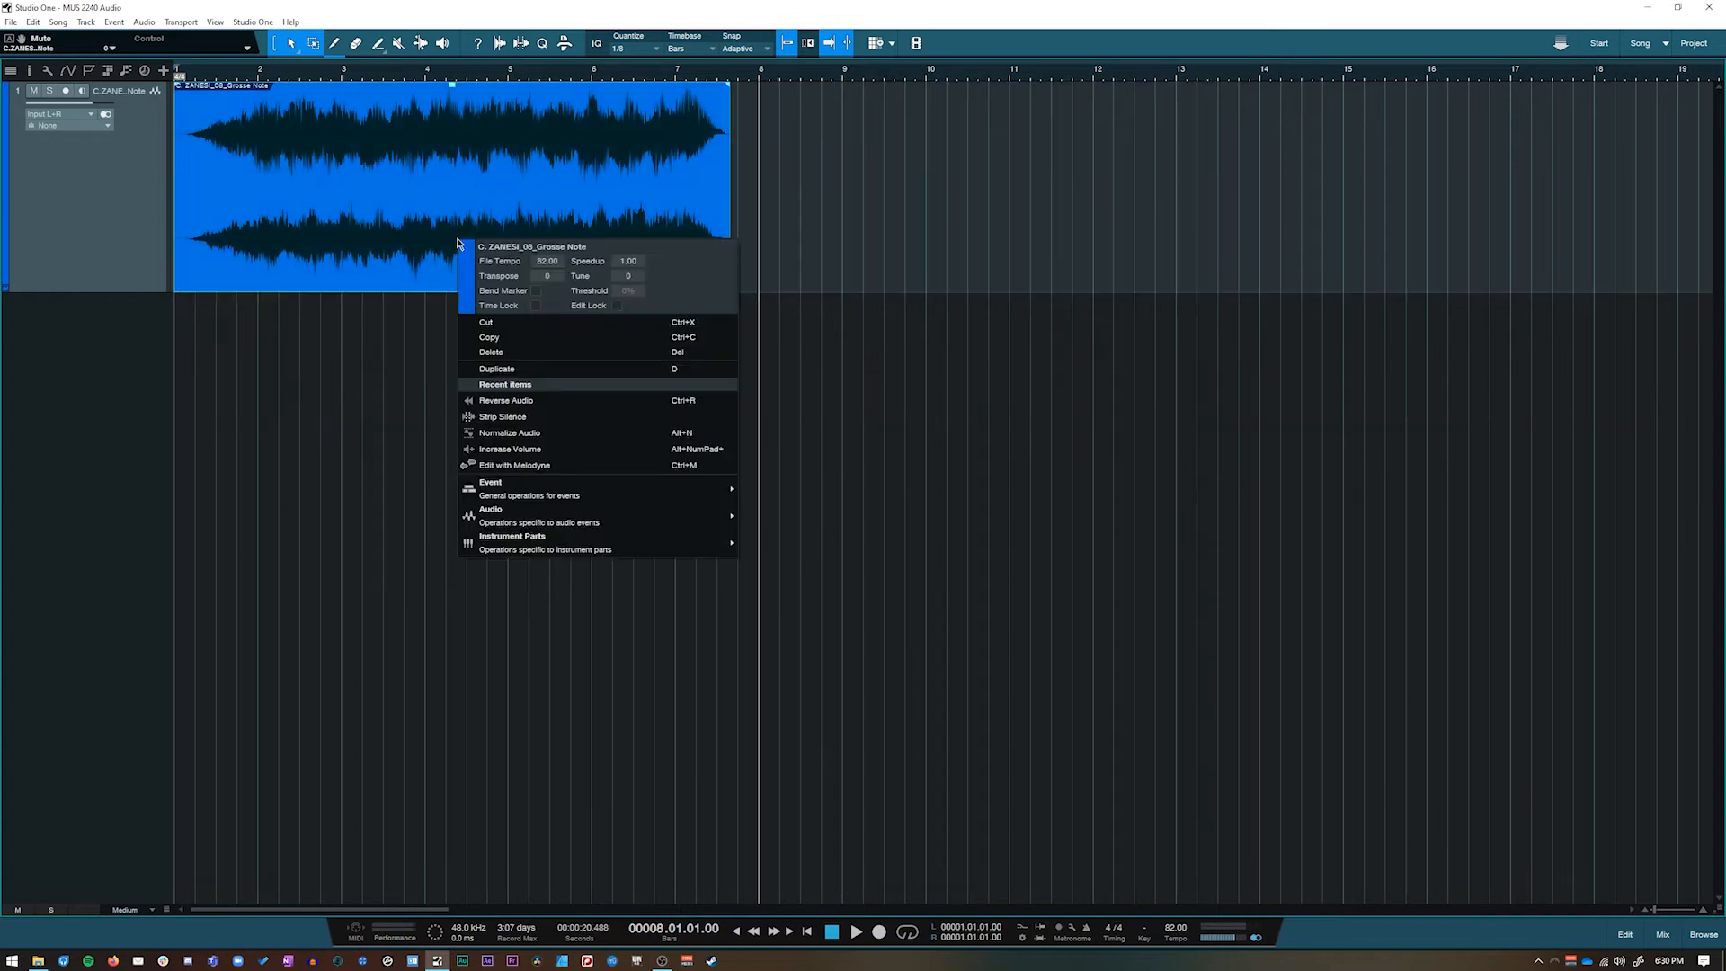
click(618, 401)
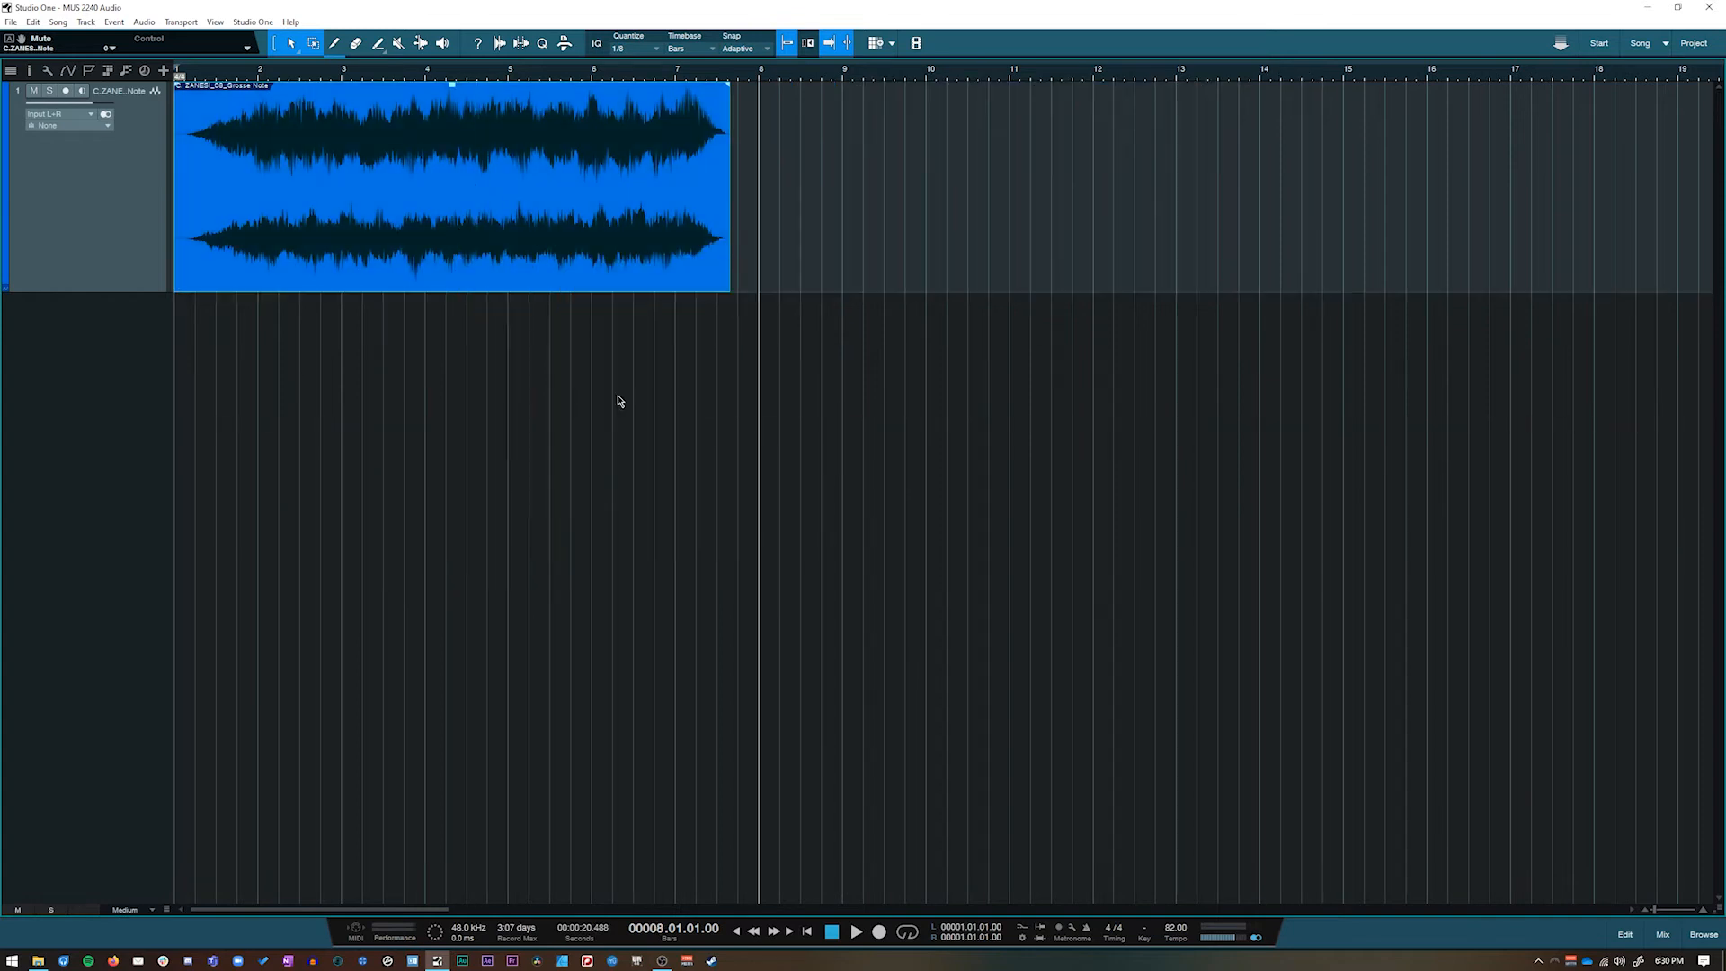
right_click(393, 243)
click(490, 435)
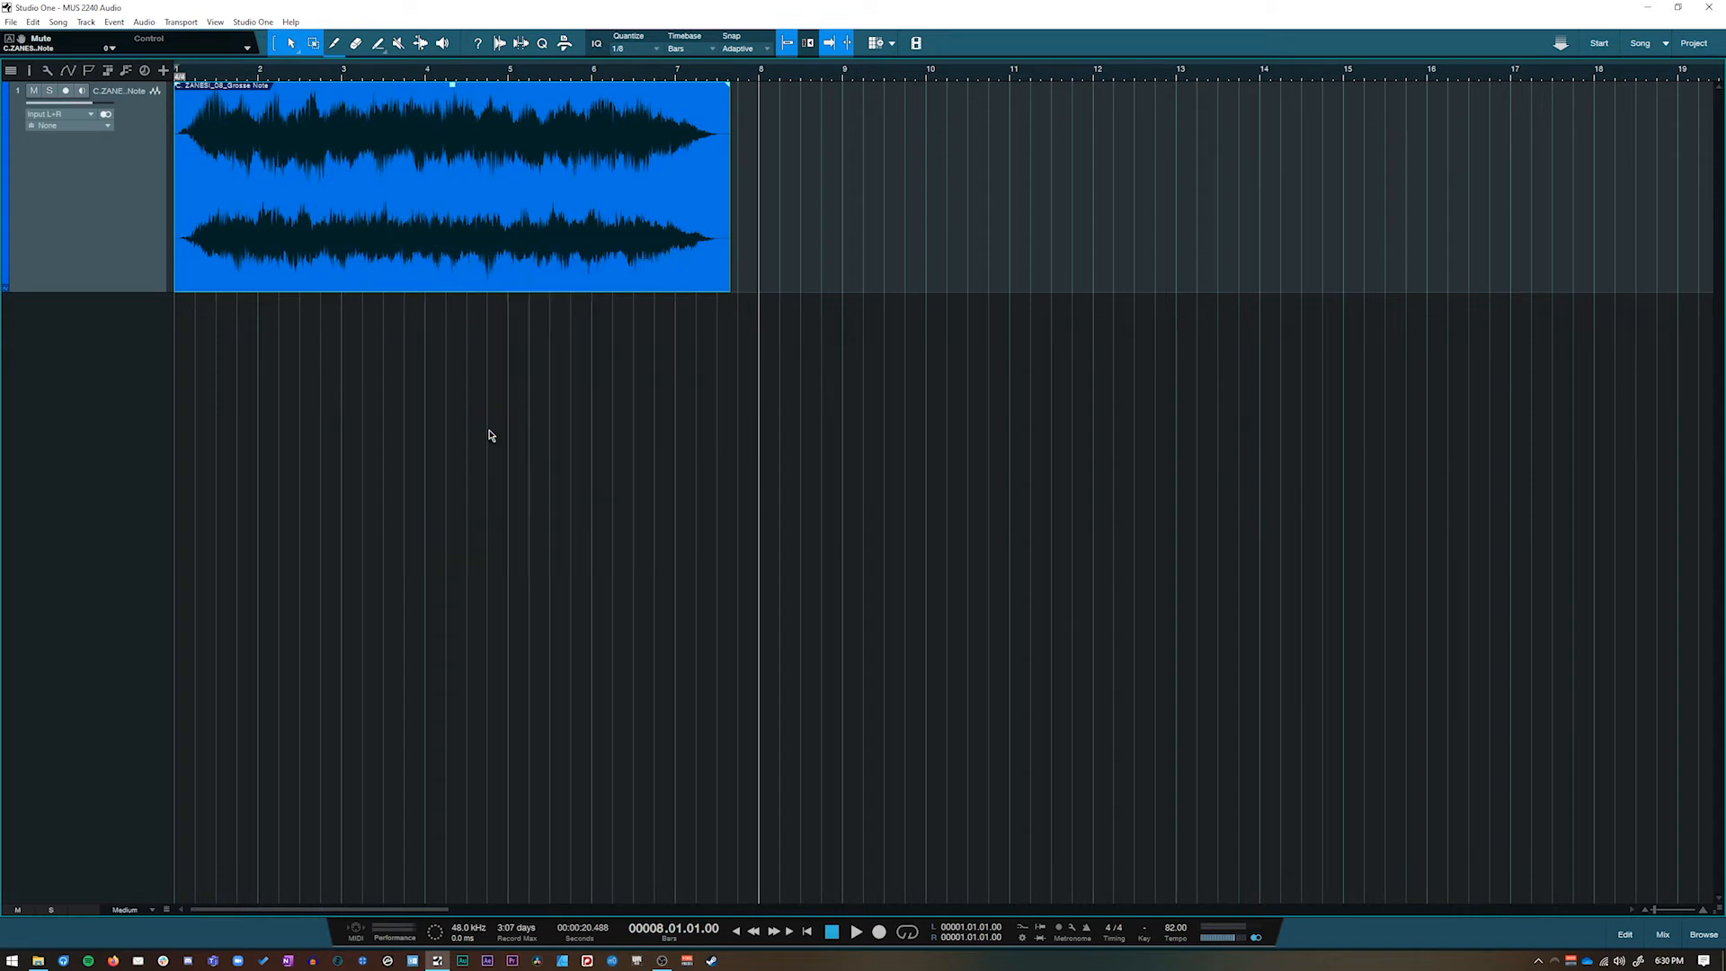
Try muting the main portion of the silence-stripped audio event, and undo both the muting and the silence stripping
right_click(440, 275)
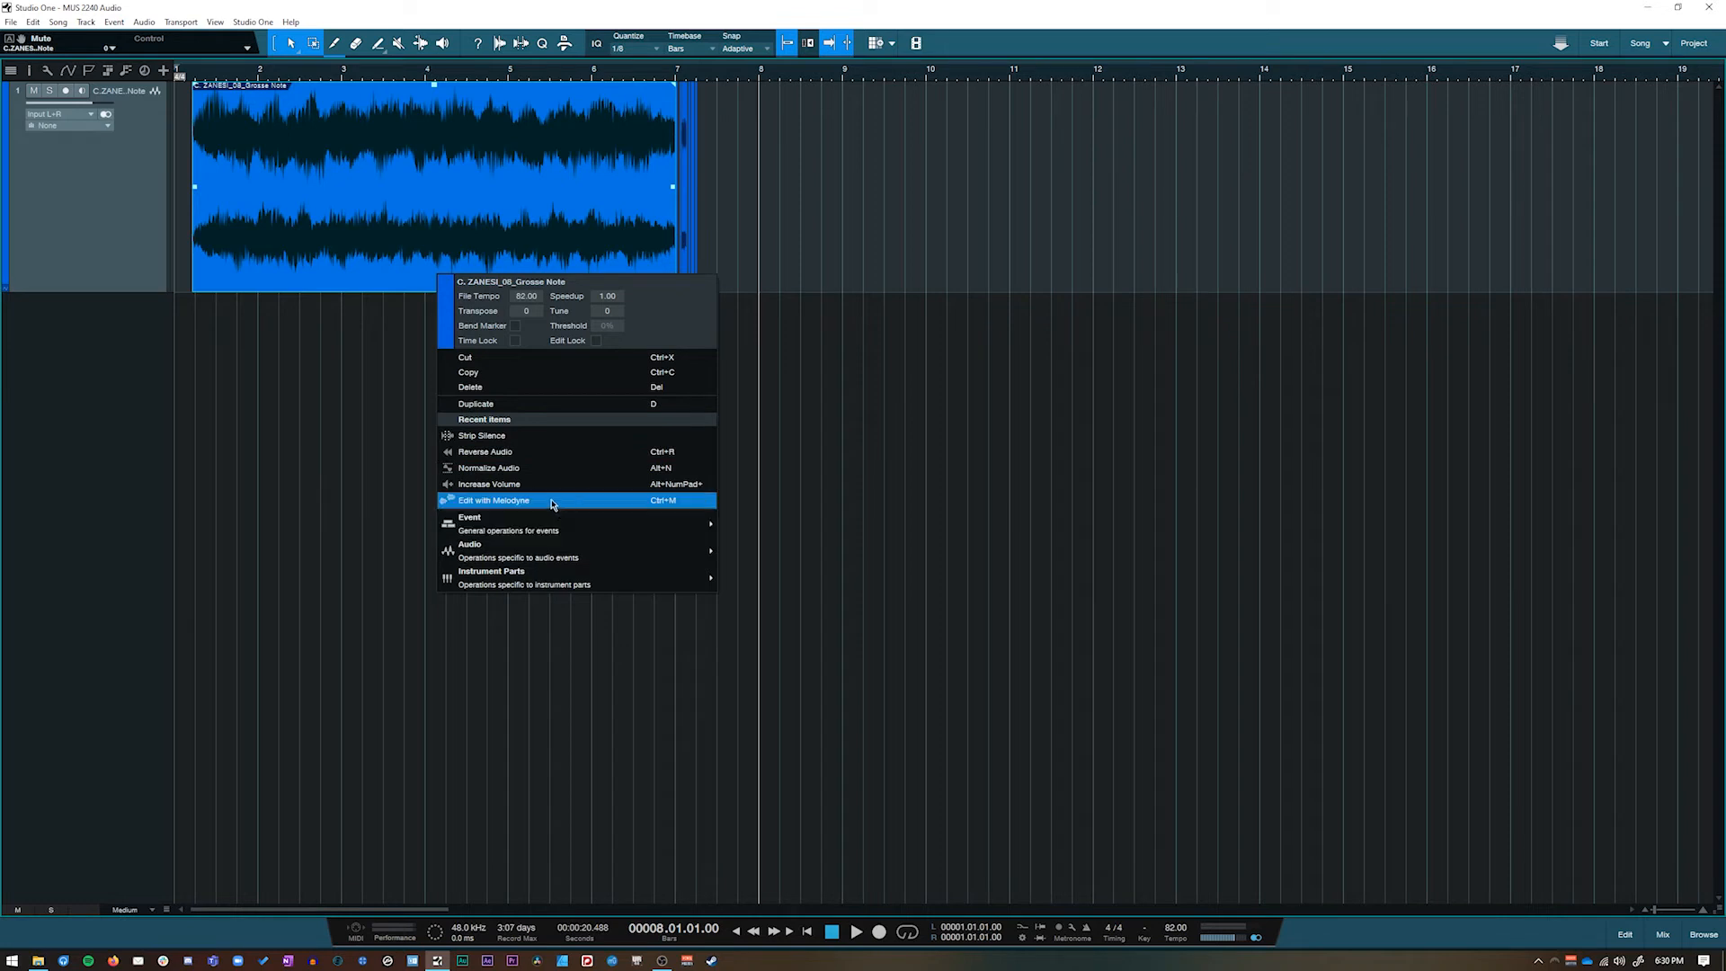
mouse_move(555, 525)
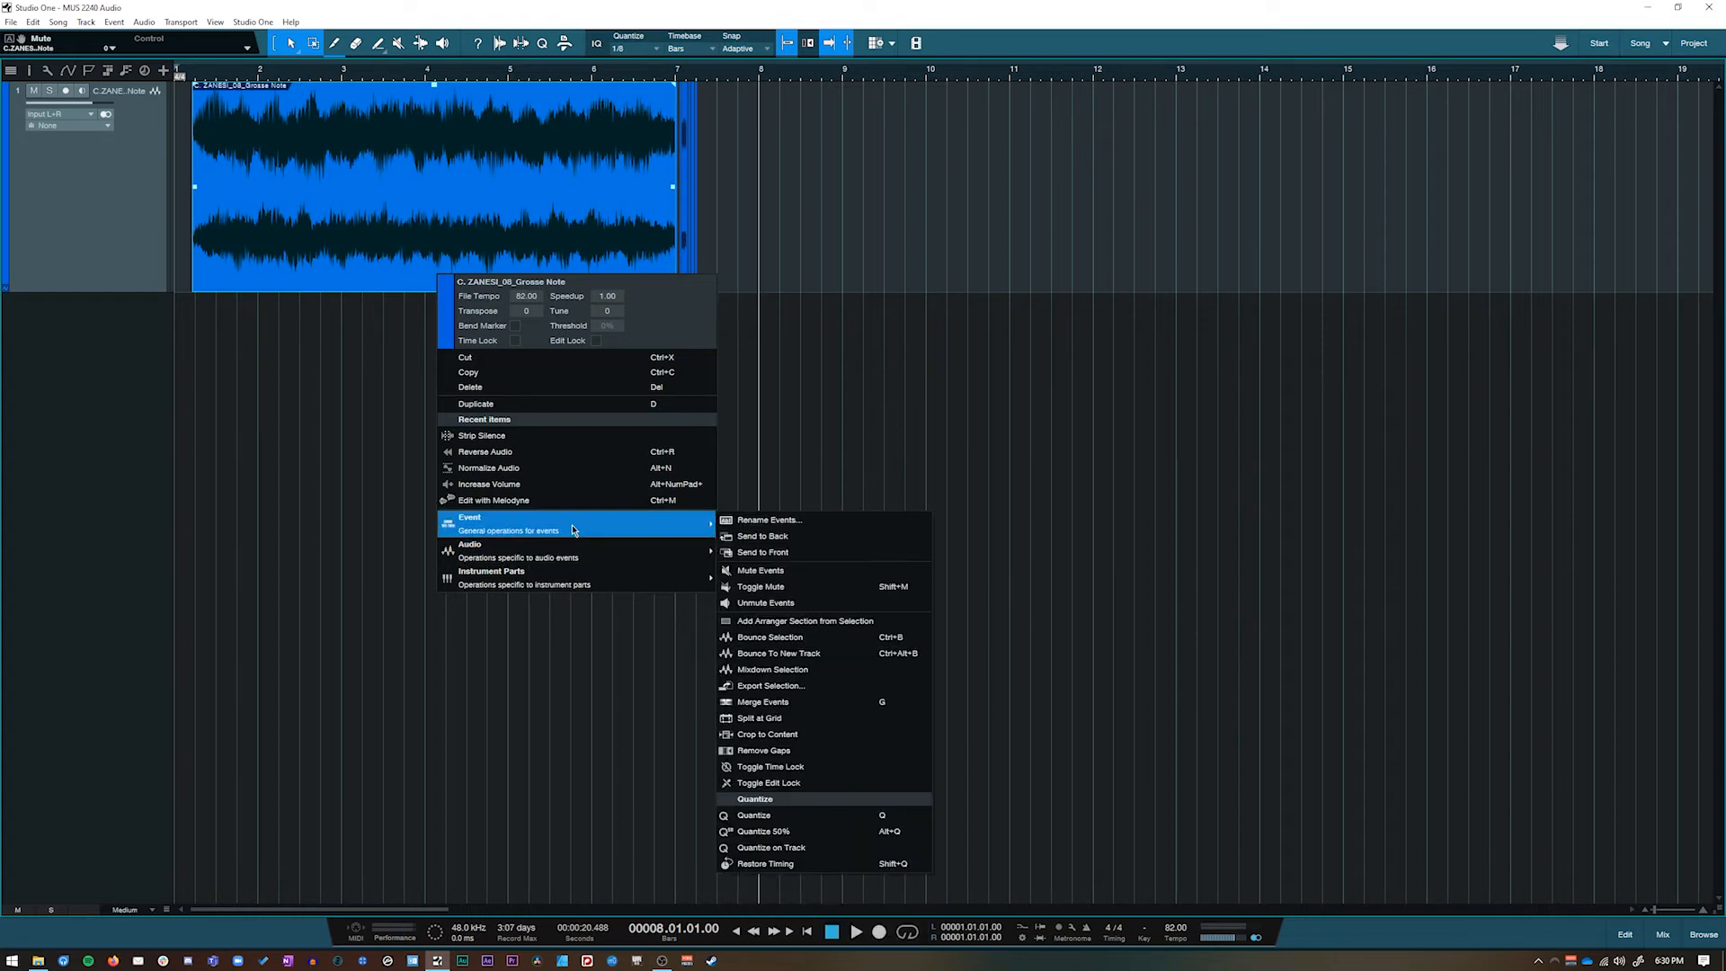
click(808, 570)
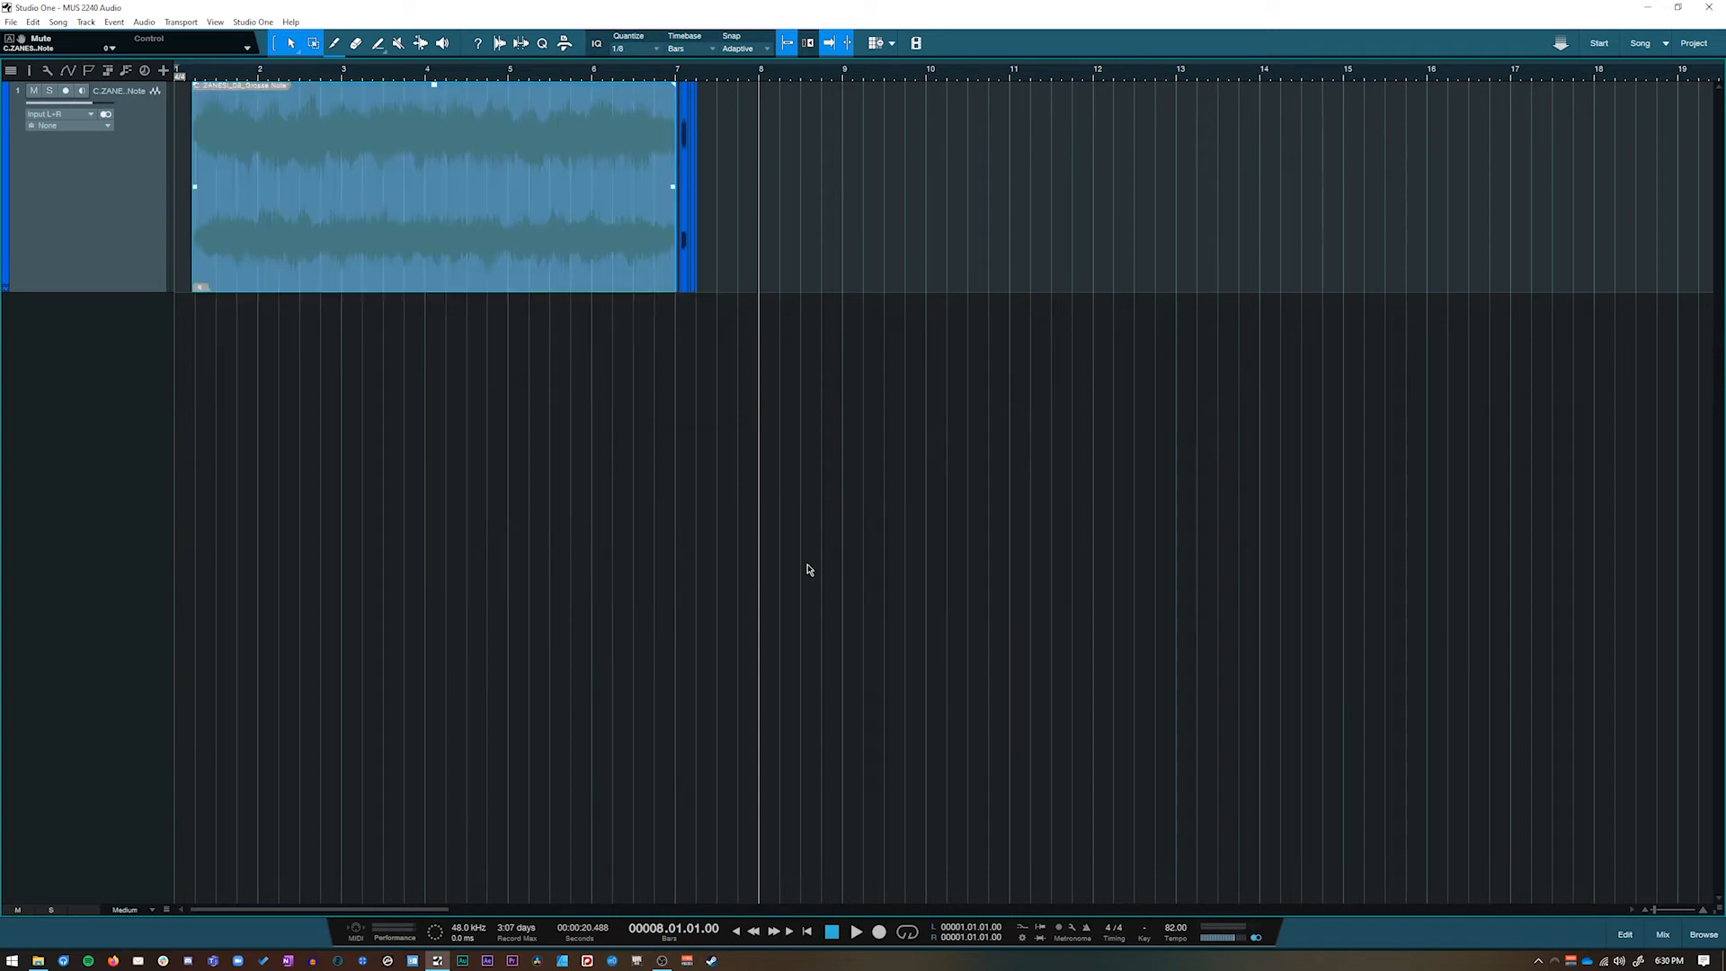
key(ctrl+z)
key(ctrl+z)
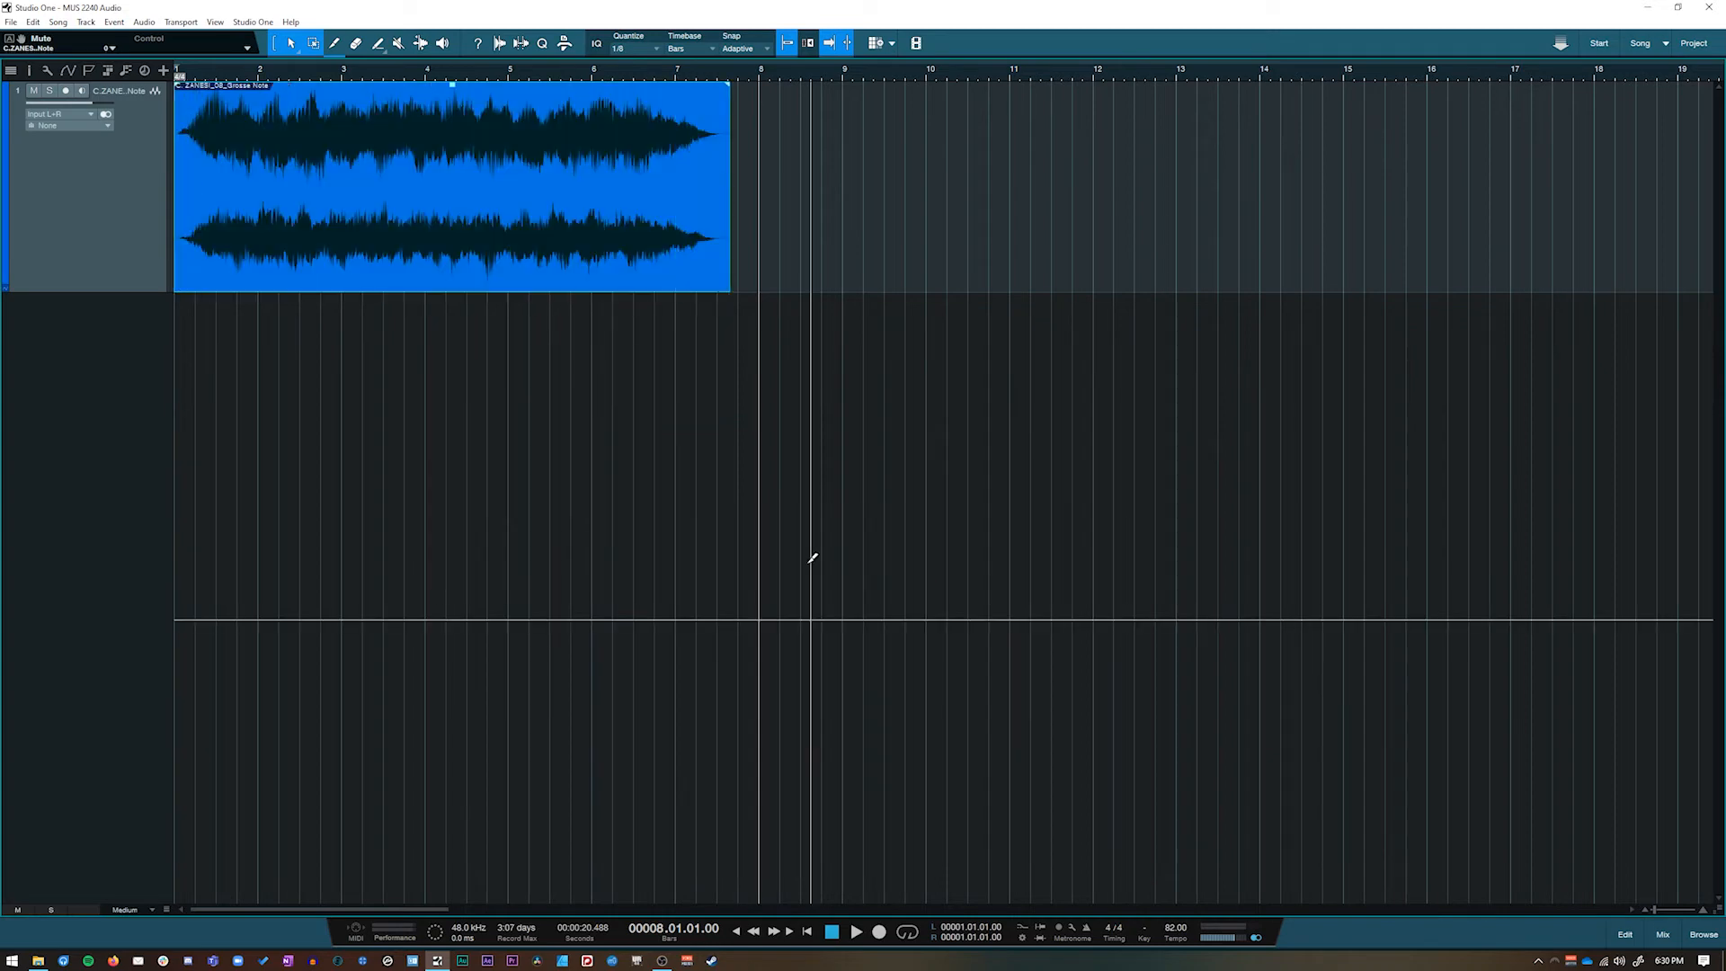
Examine the general event, audio and instrument part operations available for the audio event
right_click(497, 275)
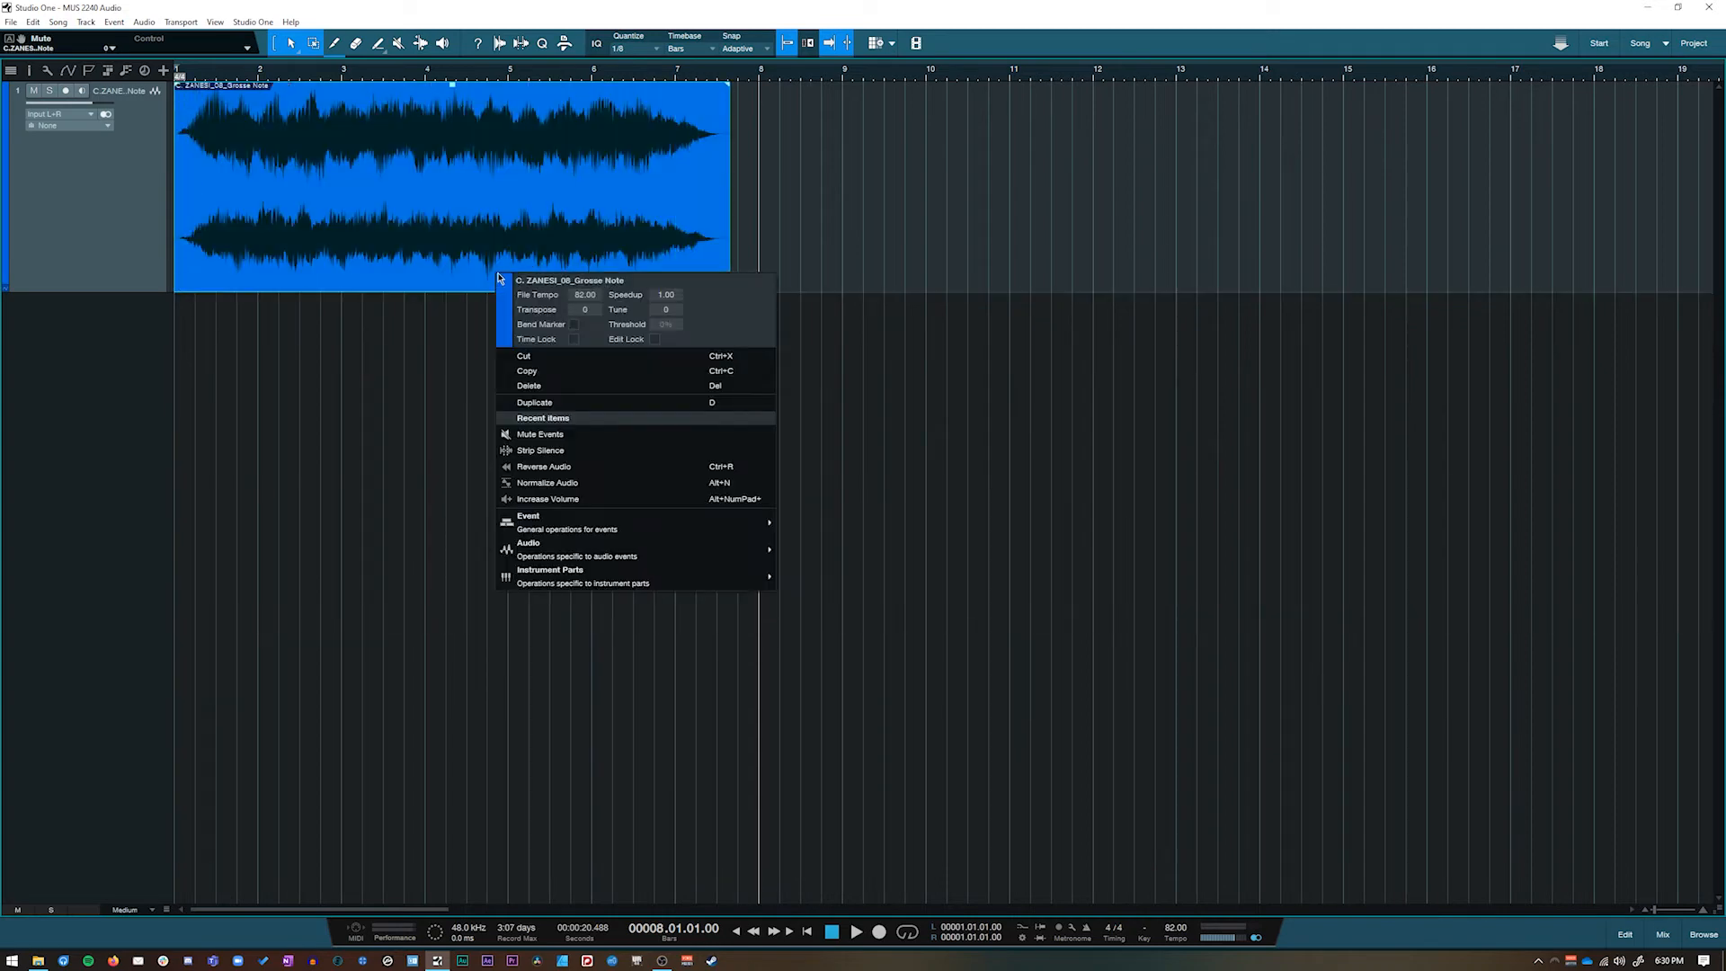
mouse_move(639, 519)
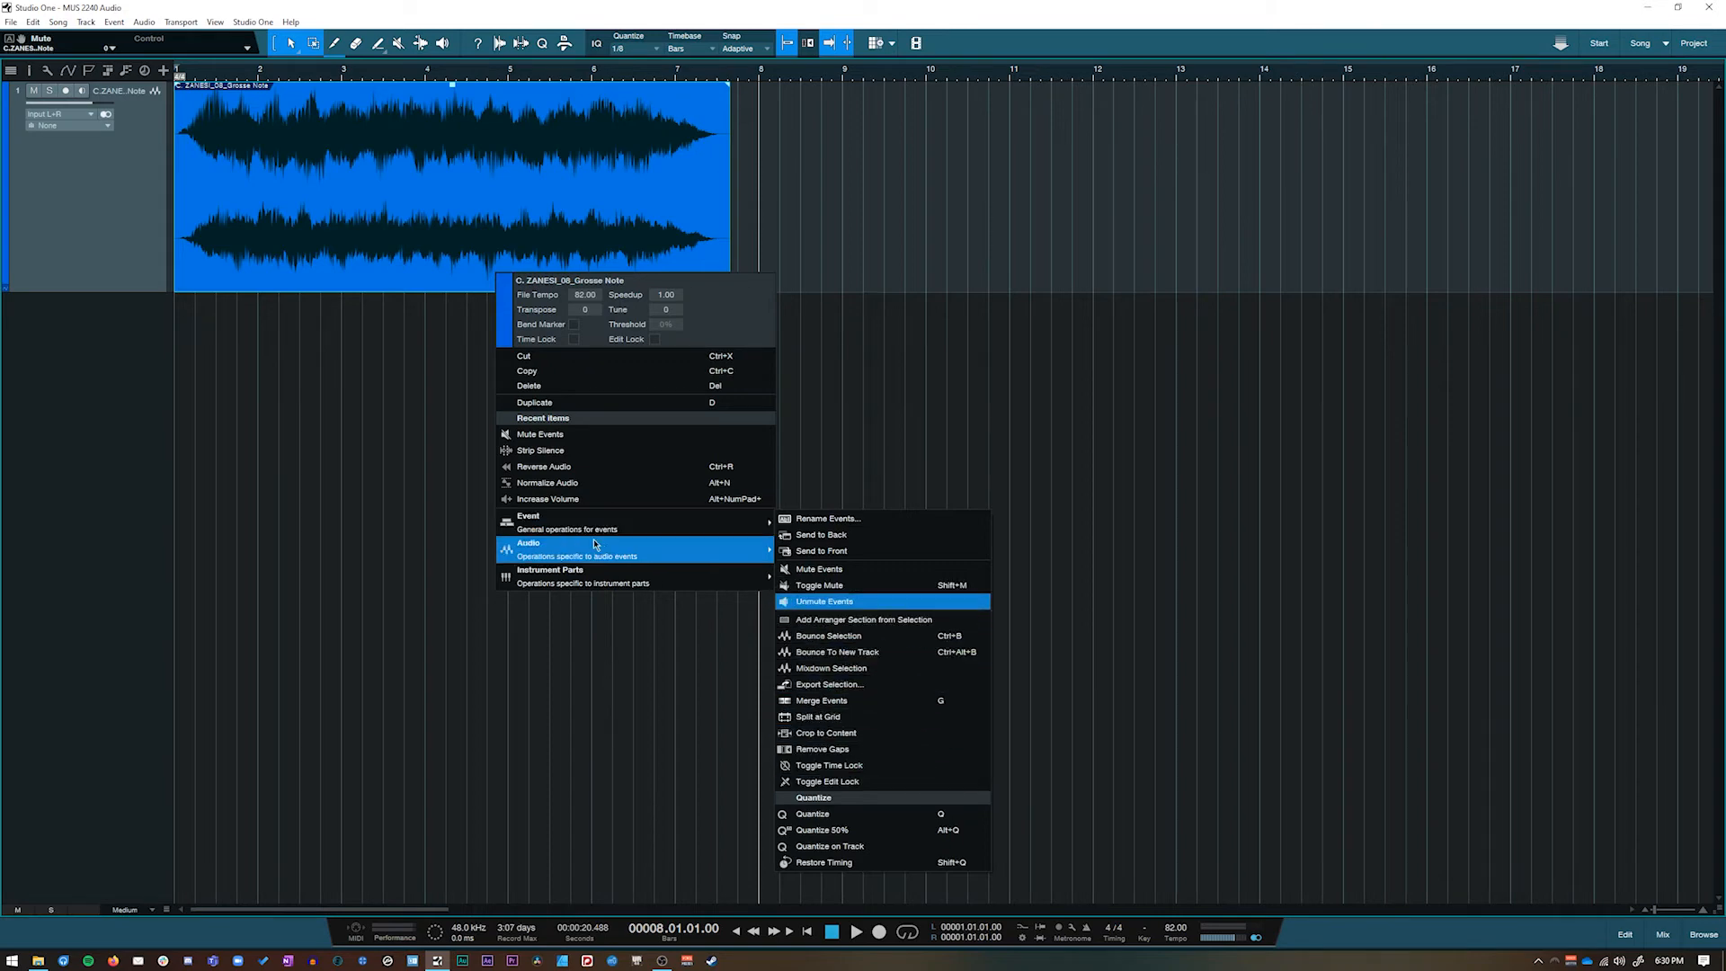
mouse_move(592, 546)
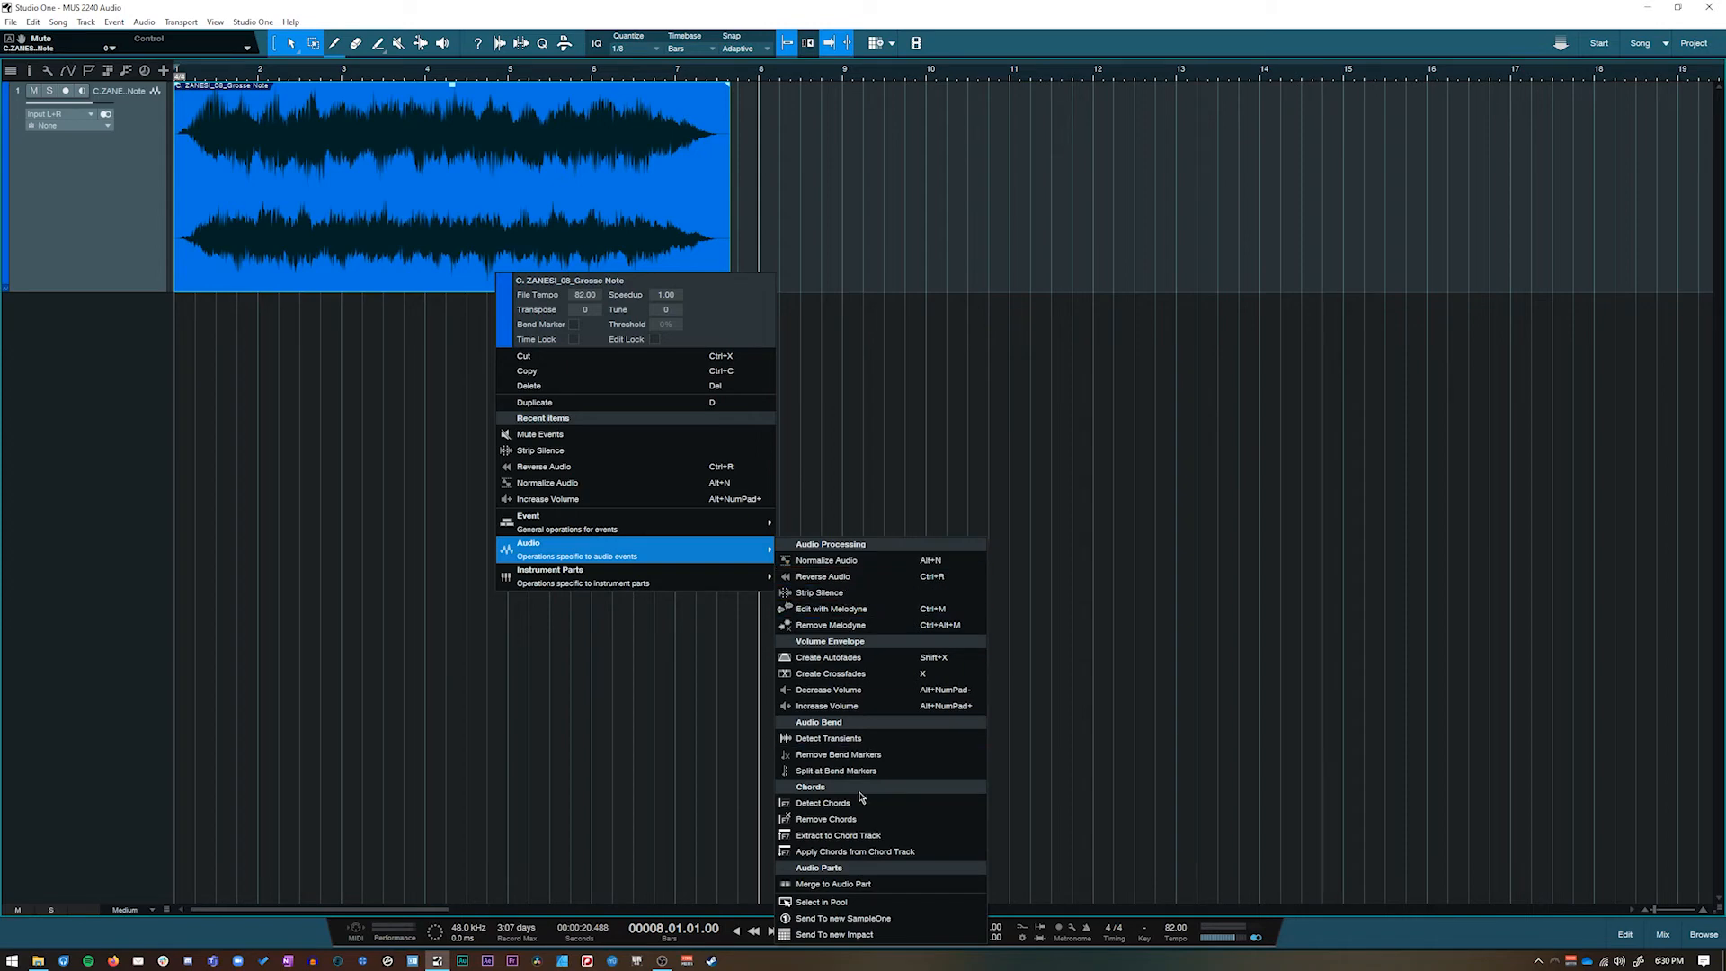
mouse_move(644, 581)
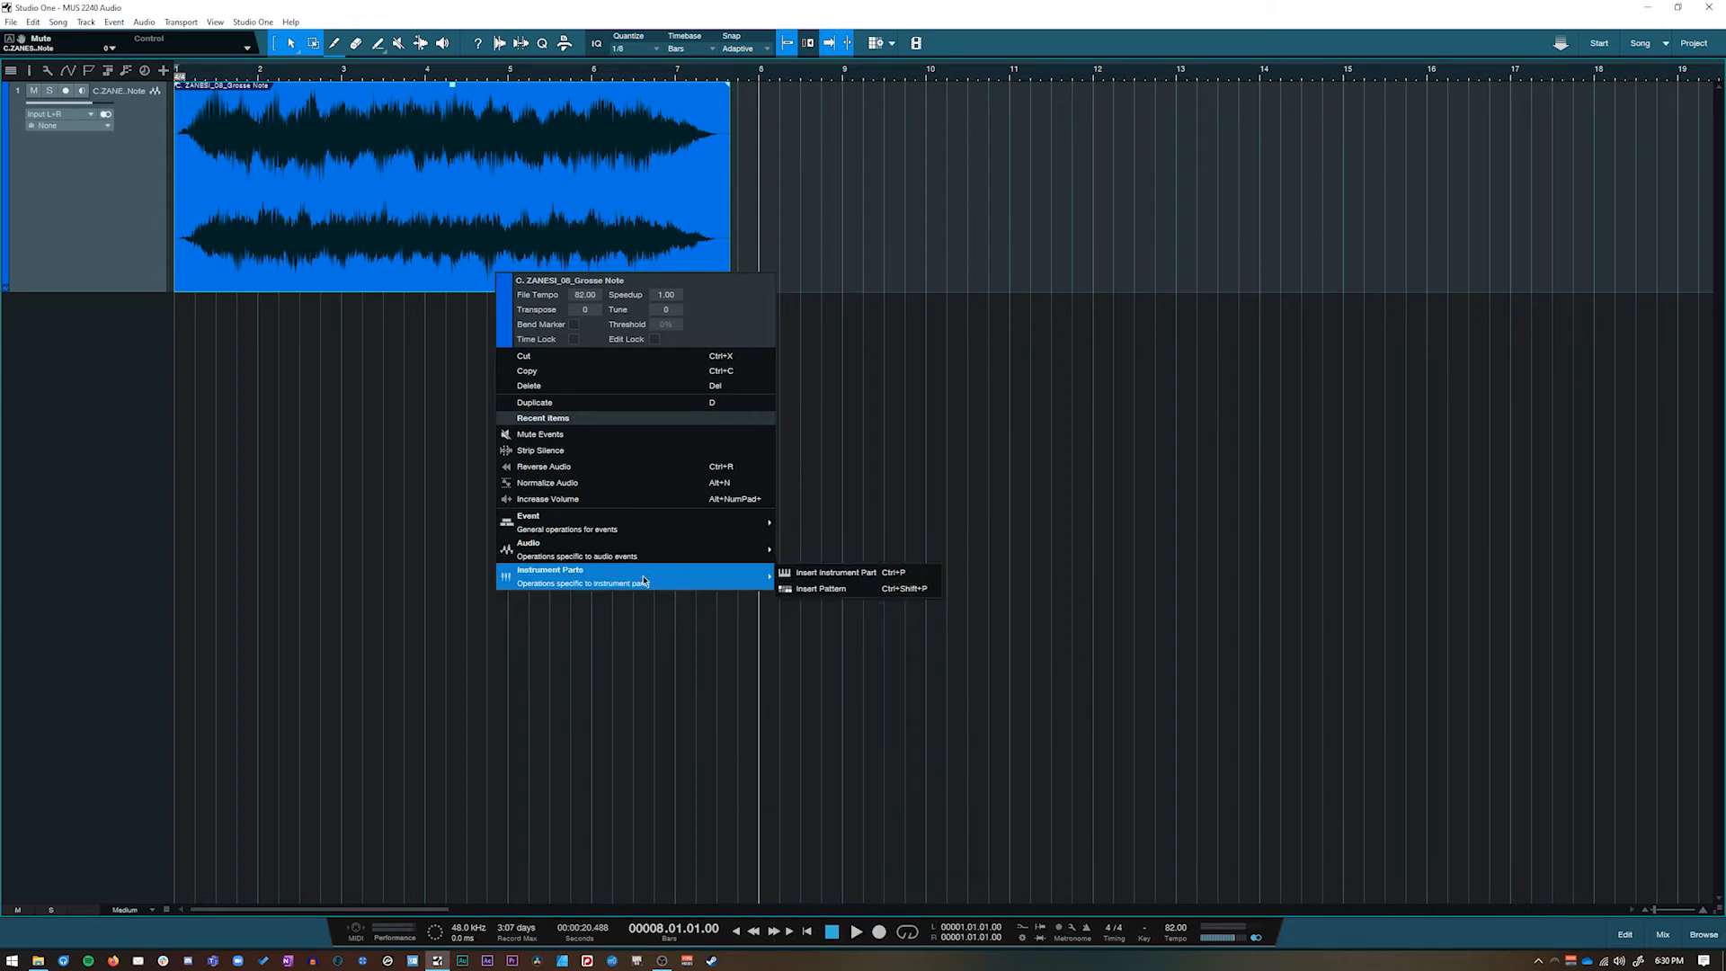
click(553, 10)
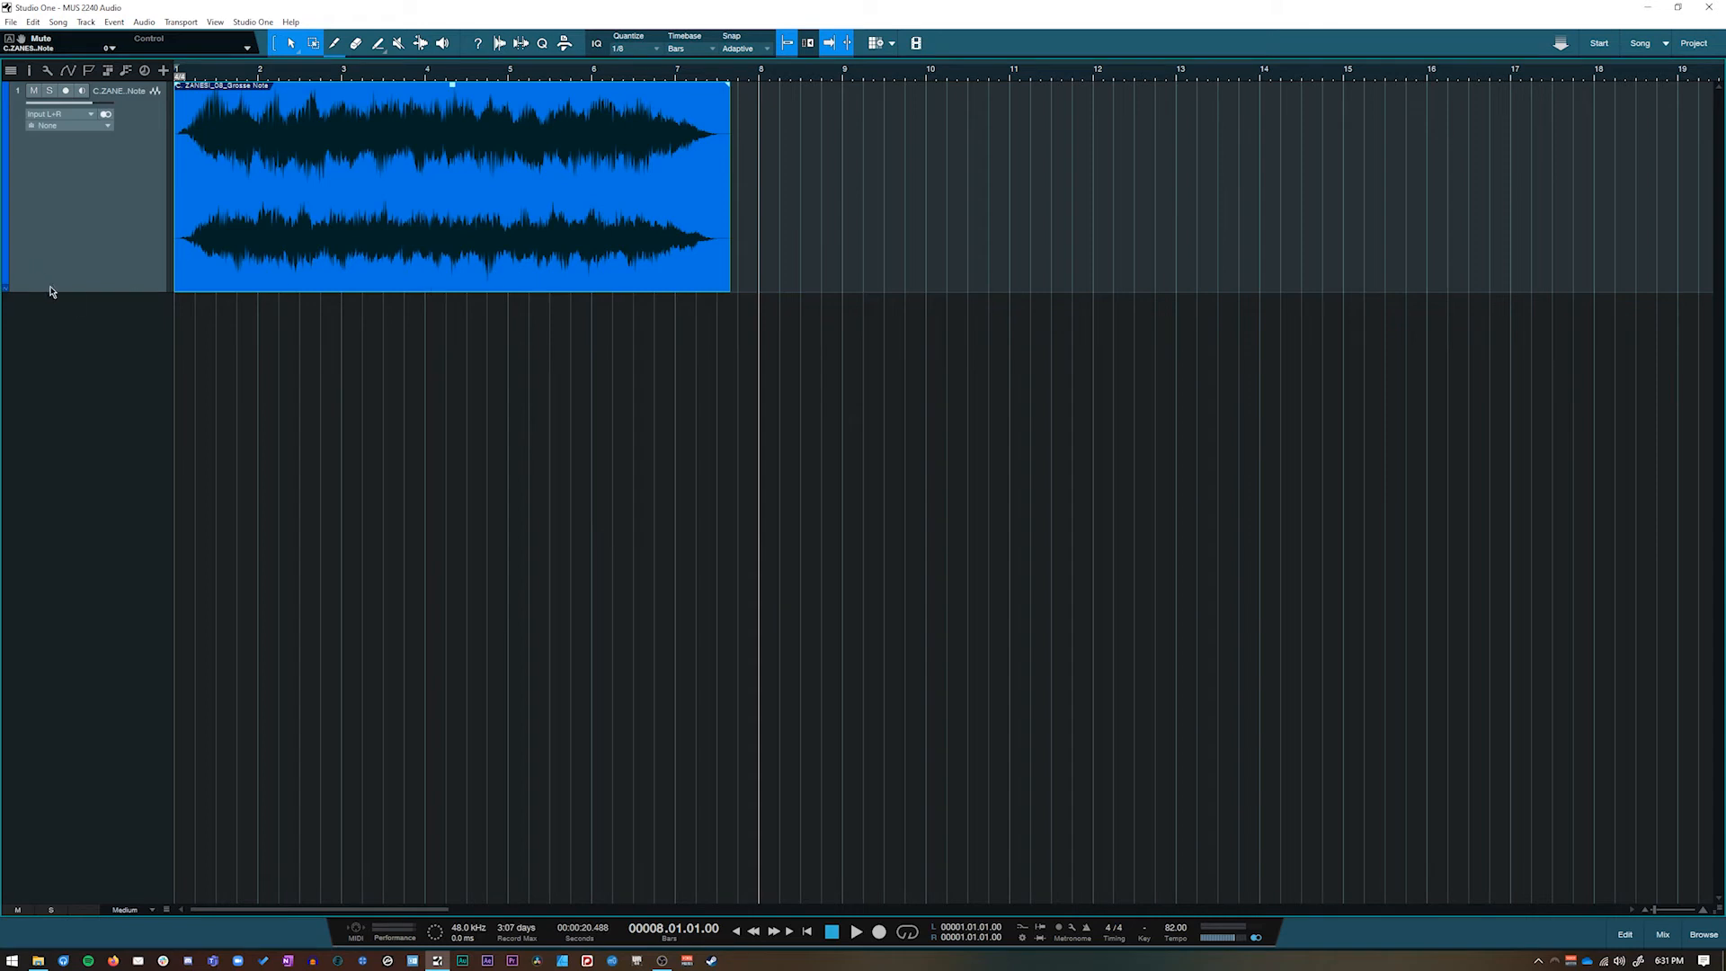
Enlarge the audio track's height, and remove the track from the song
drag(70, 291, 116, 357)
right_click(301, 336)
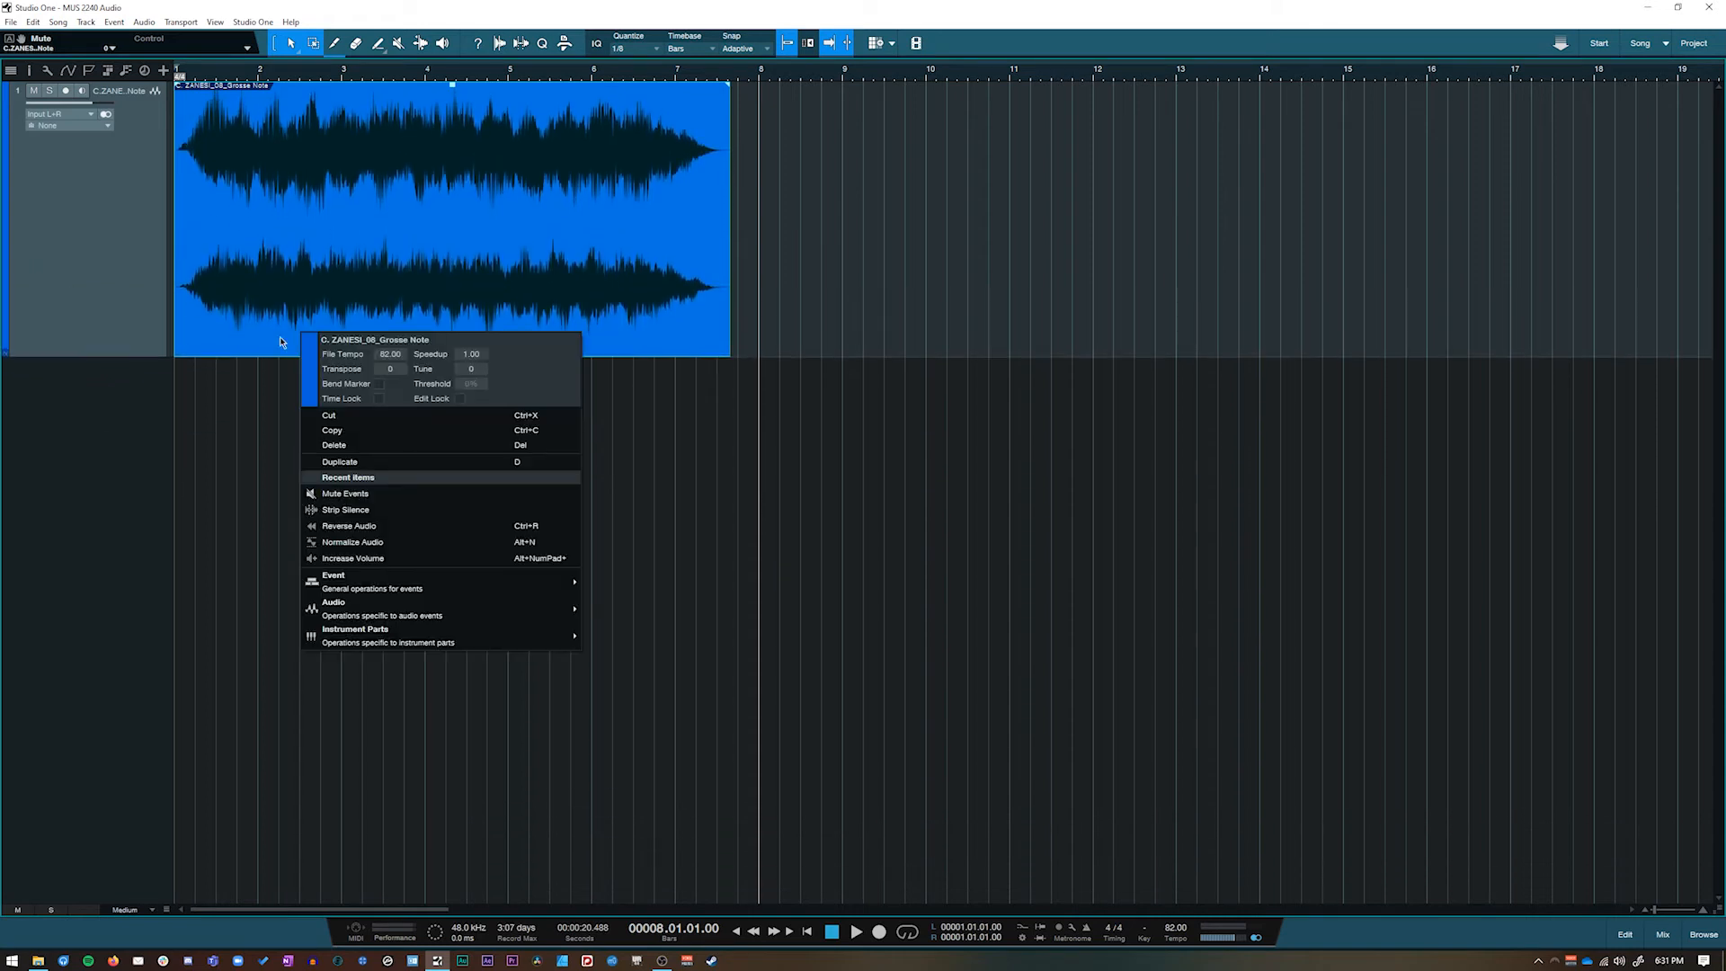
click(219, 6)
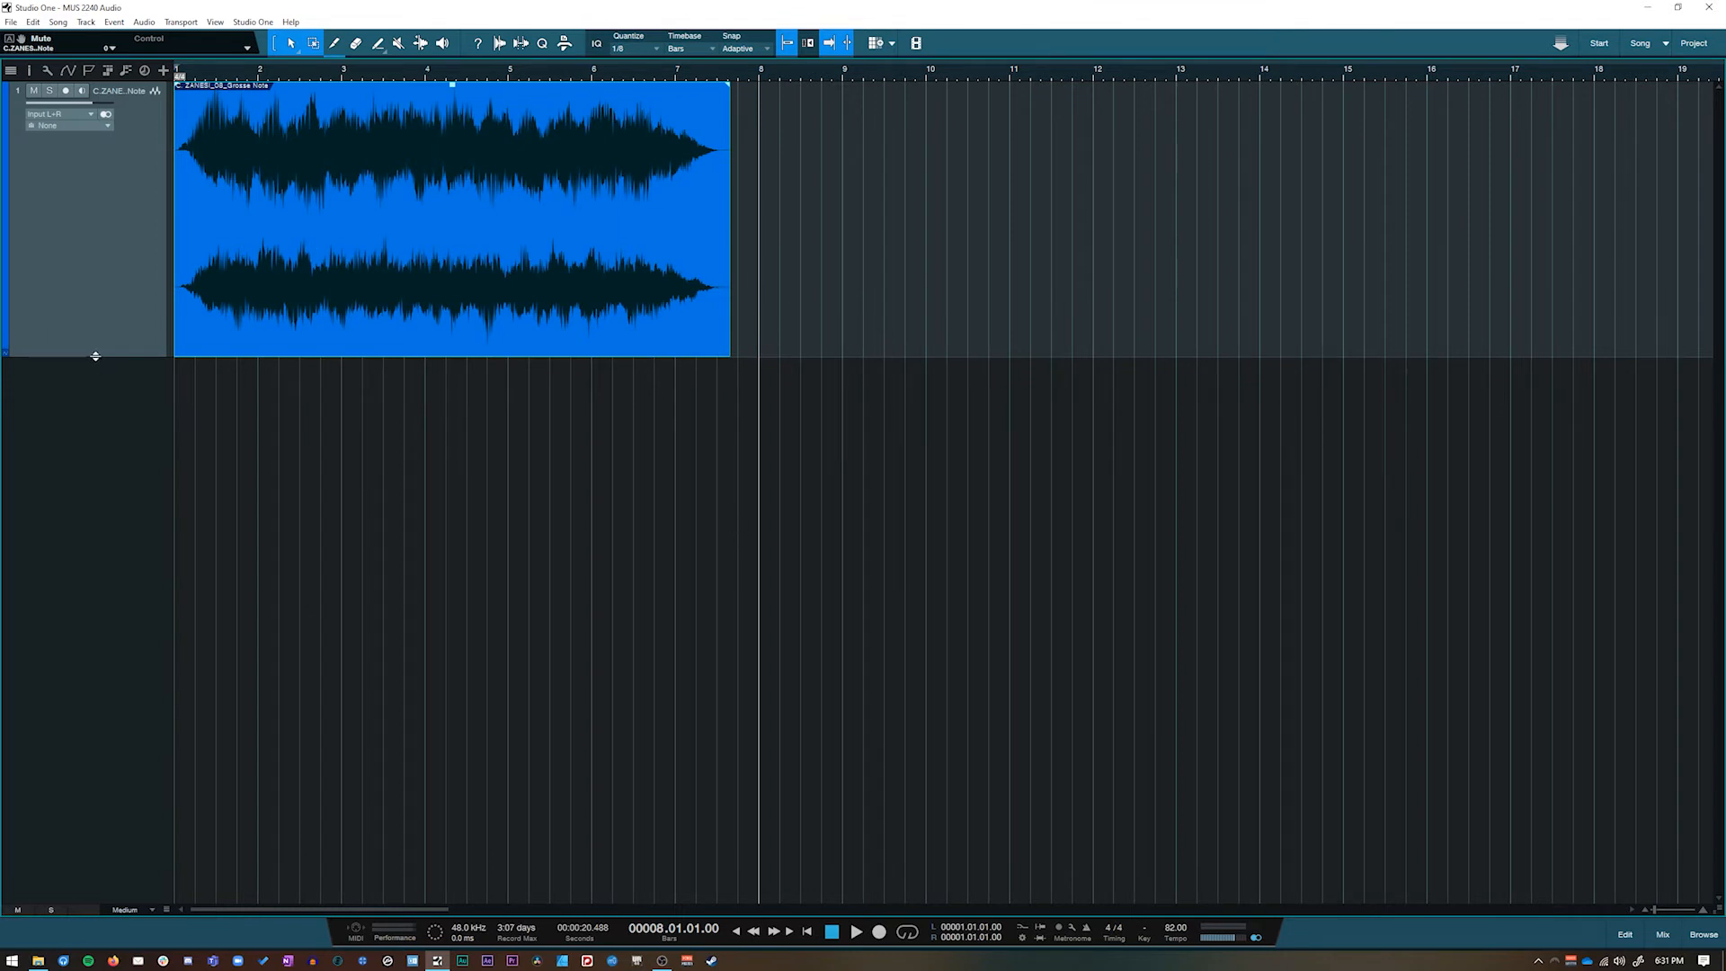
right_click(109, 254)
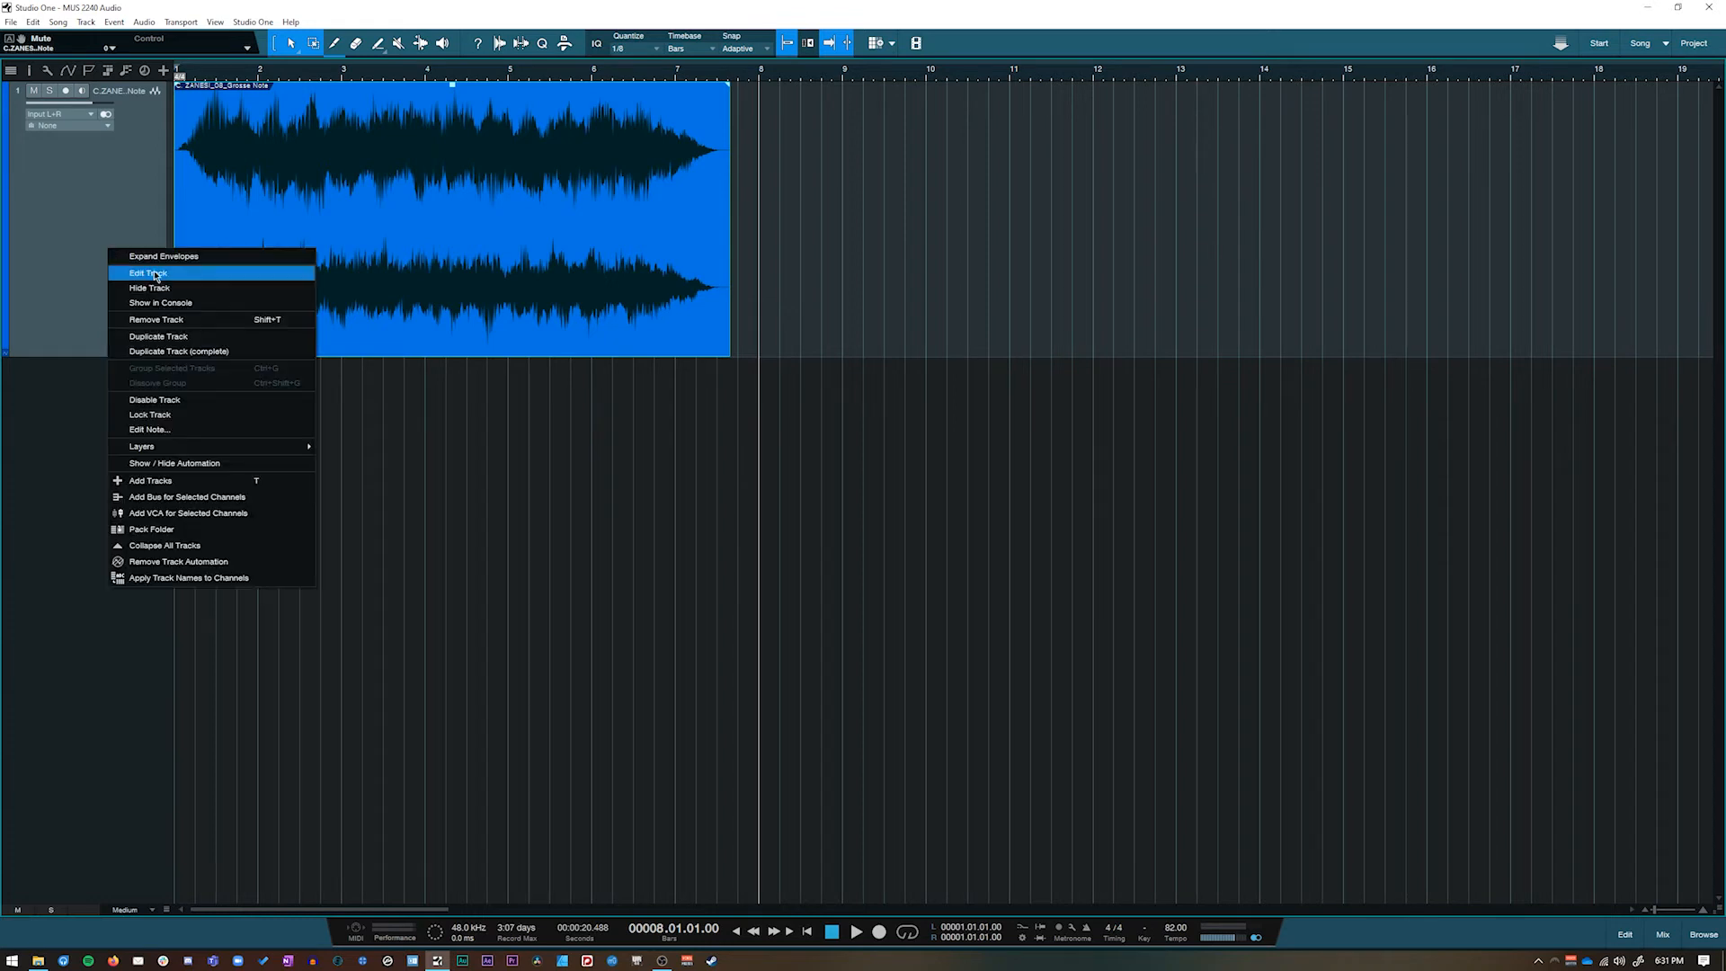
click(214, 321)
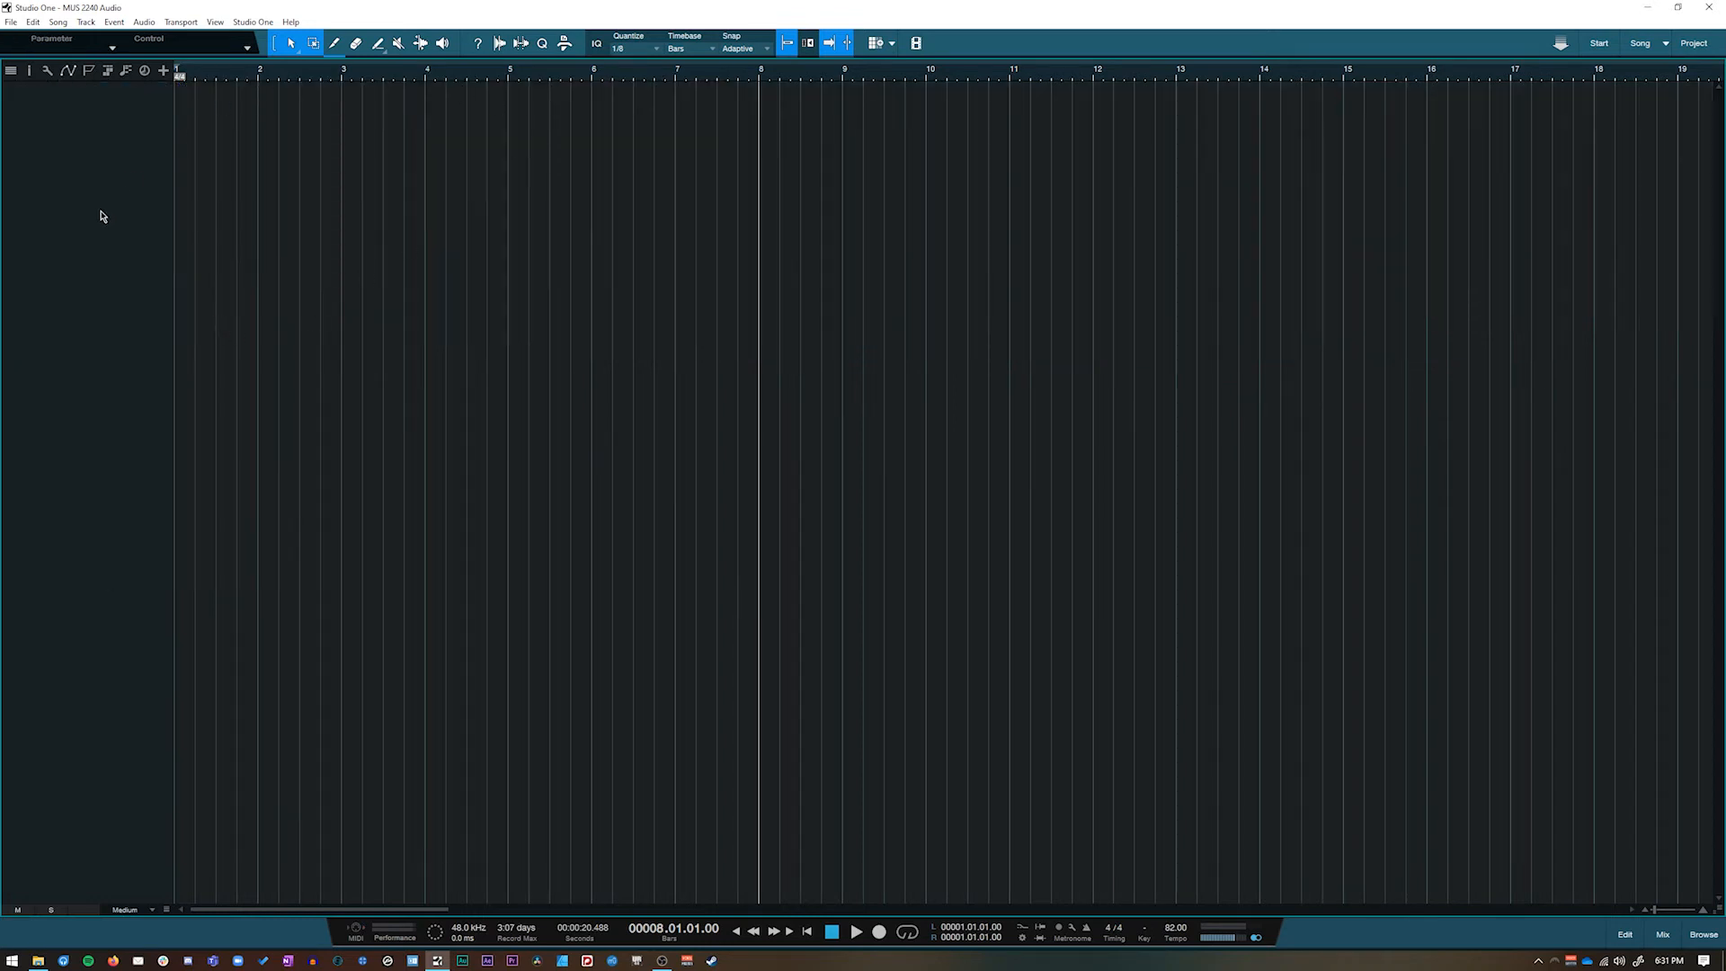
Add the PreSonus SampleOne sampler from the instrument browser to the arrangement as a new instrument track
click(1702, 936)
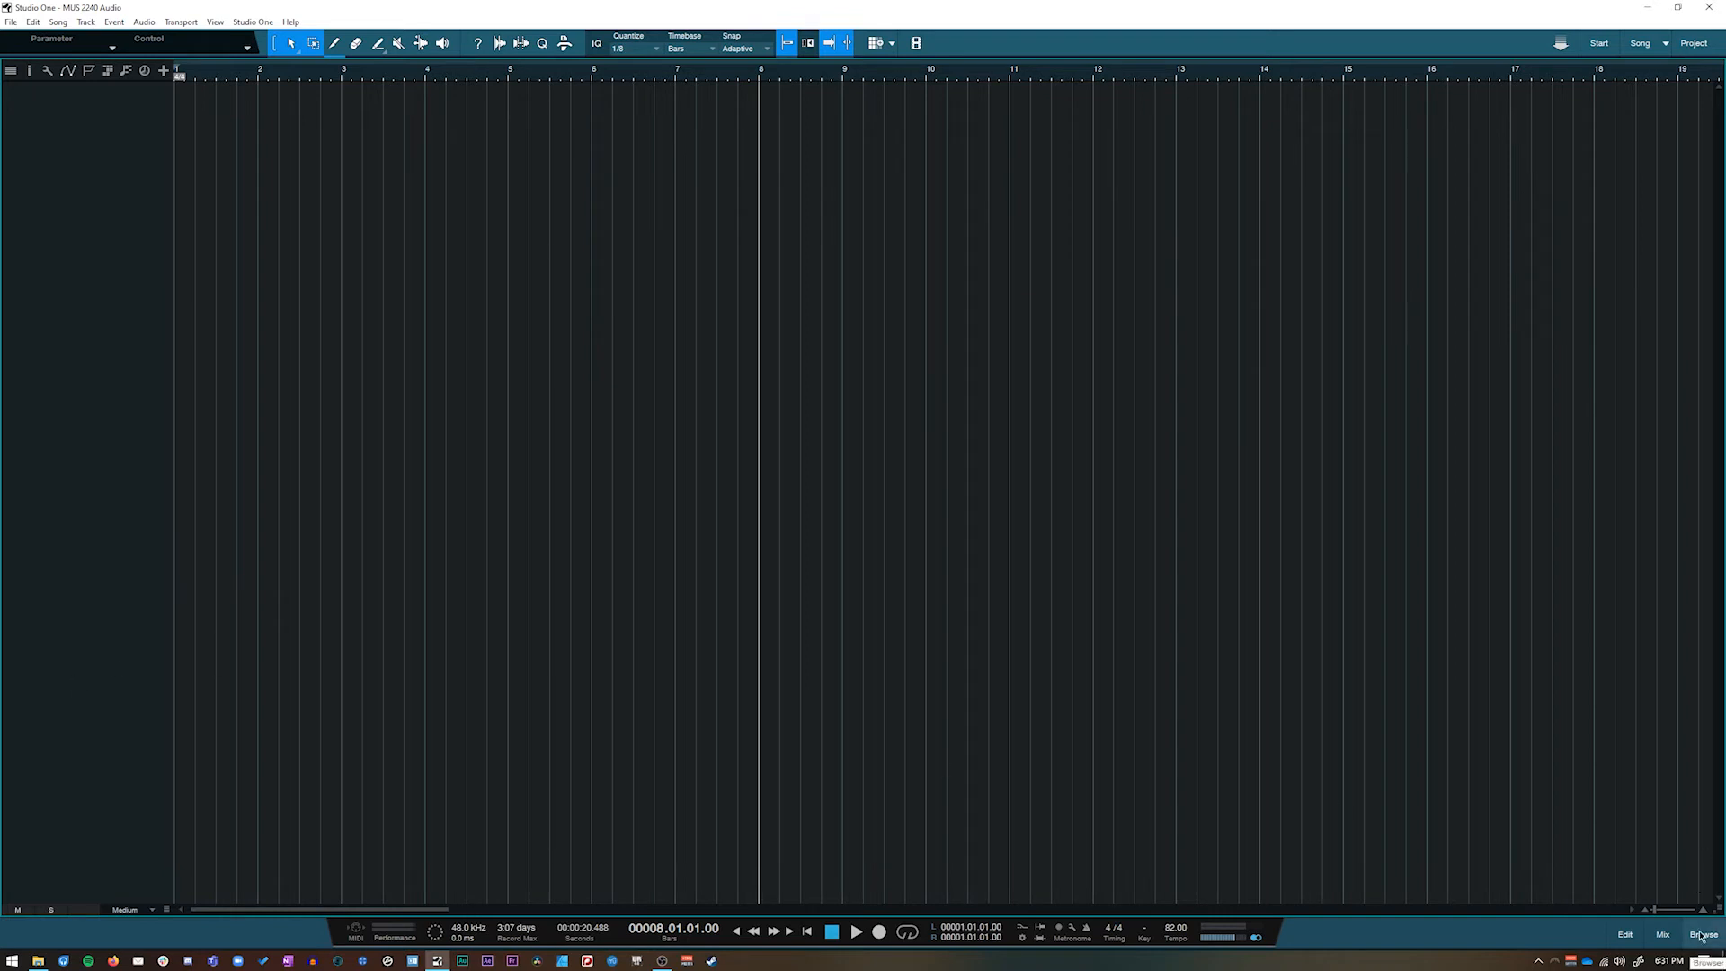
click(1493, 192)
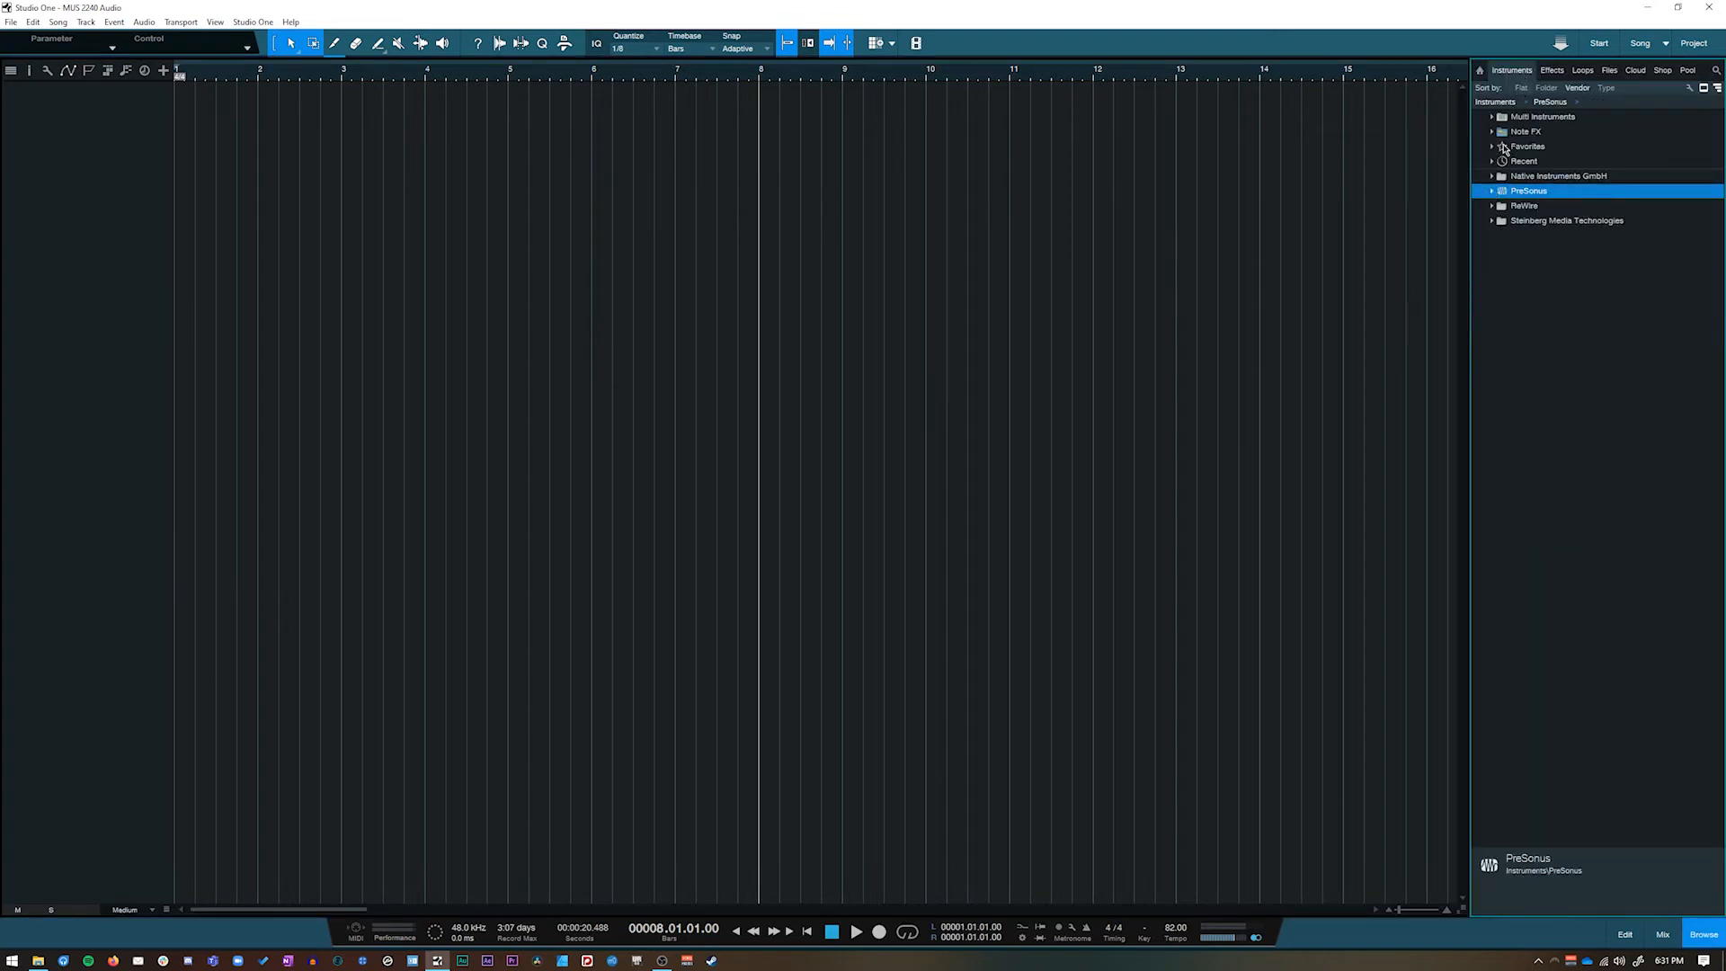
click(1492, 191)
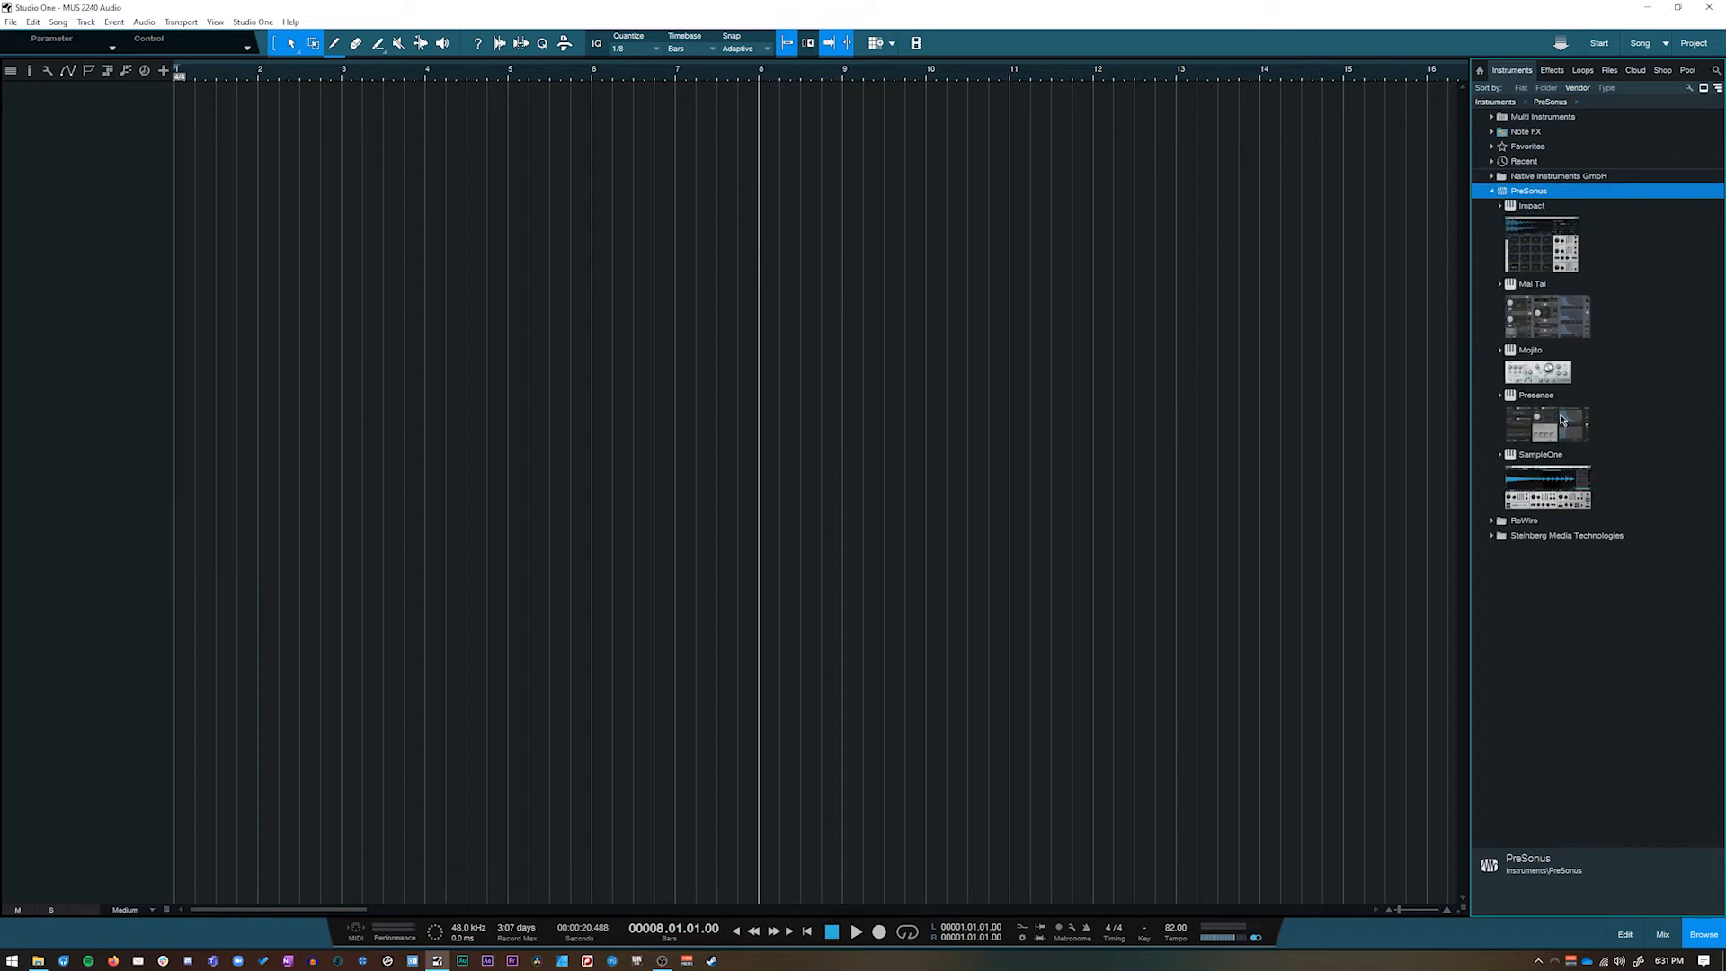
click(1559, 509)
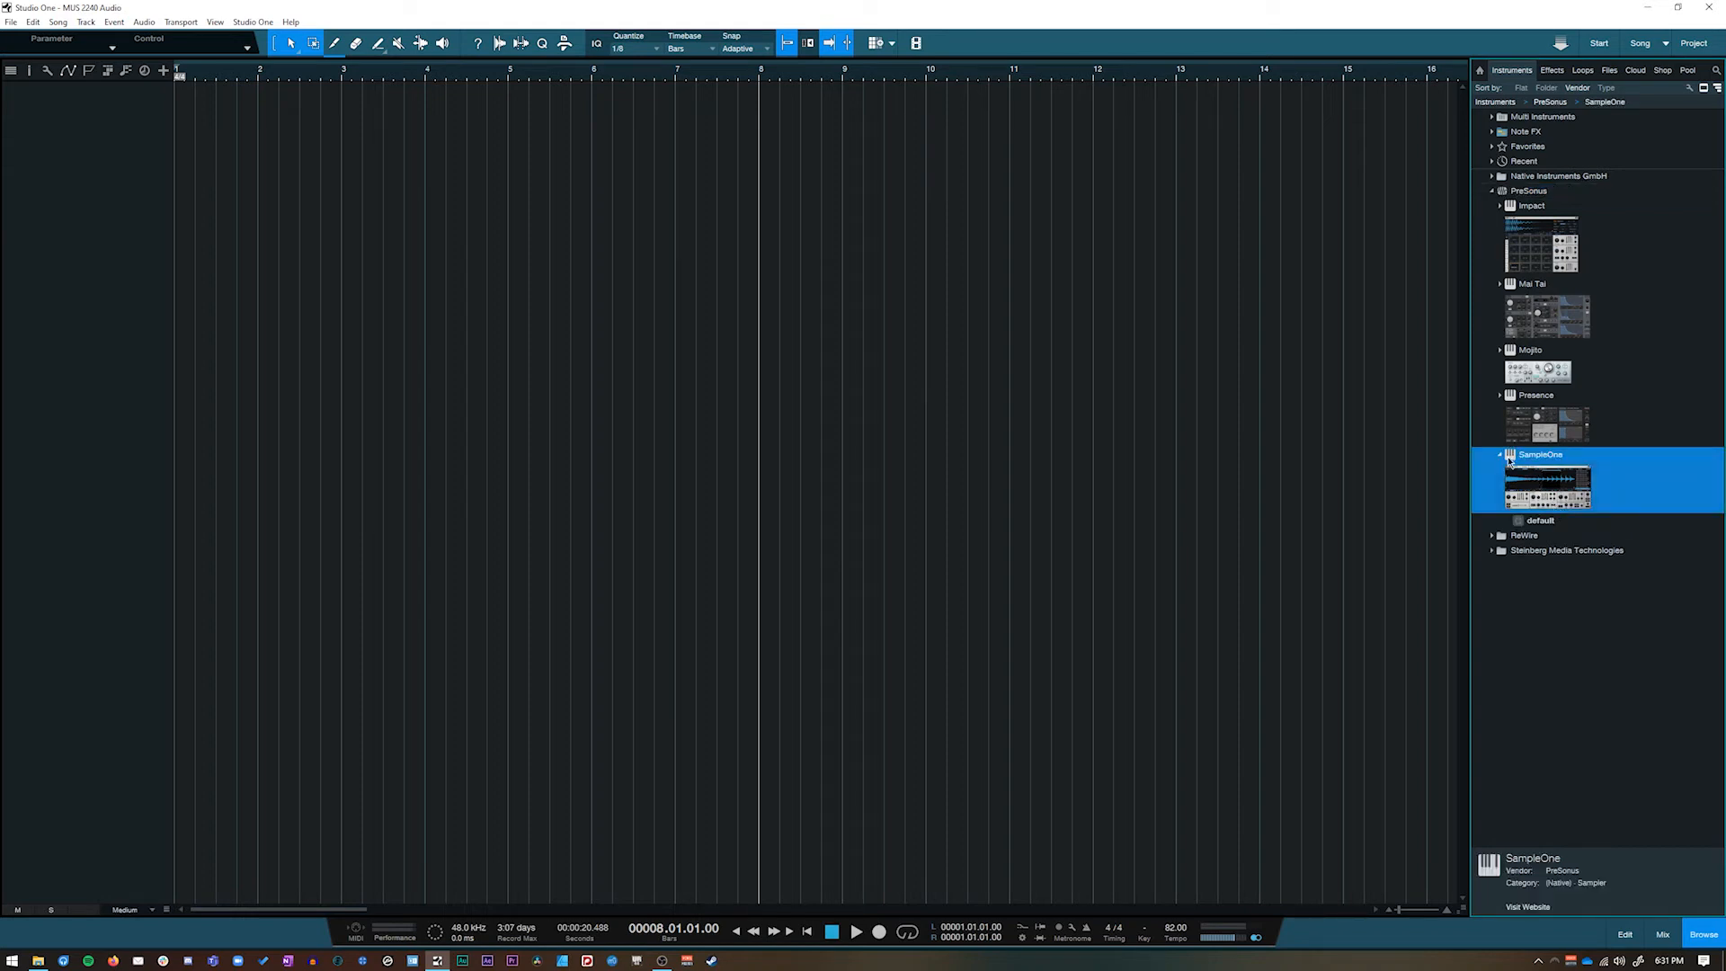
drag(1525, 490, 250, 155)
drag(998, 107, 706, 163)
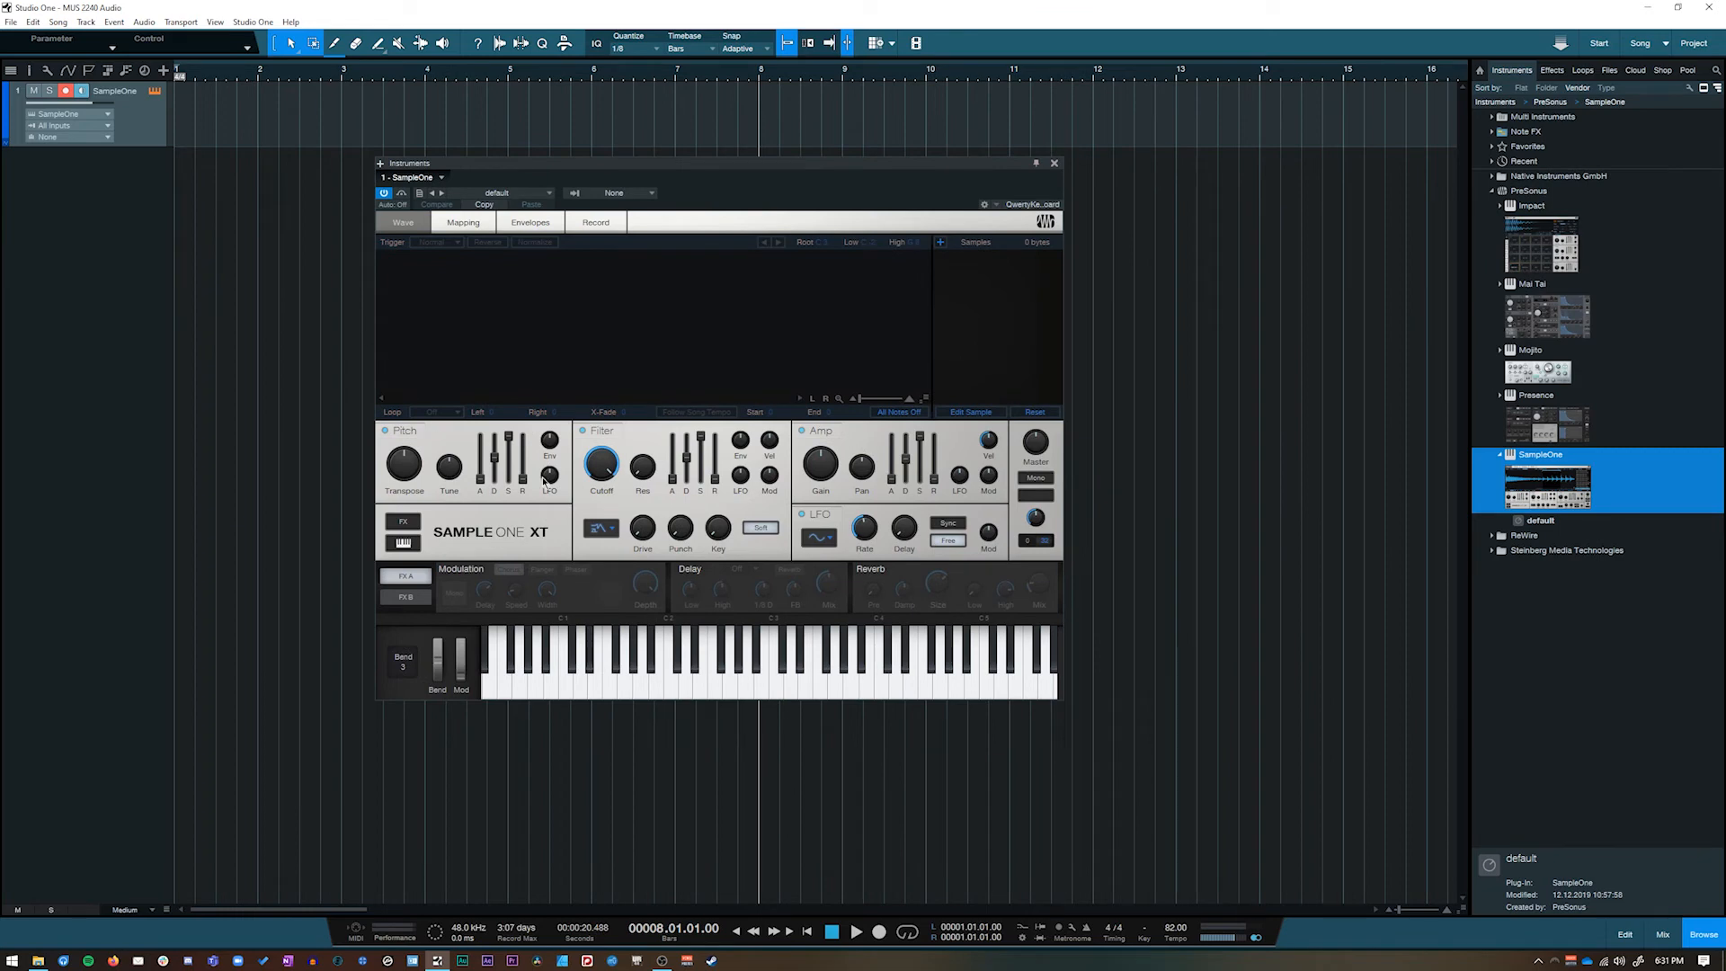
drag(580, 165, 556, 162)
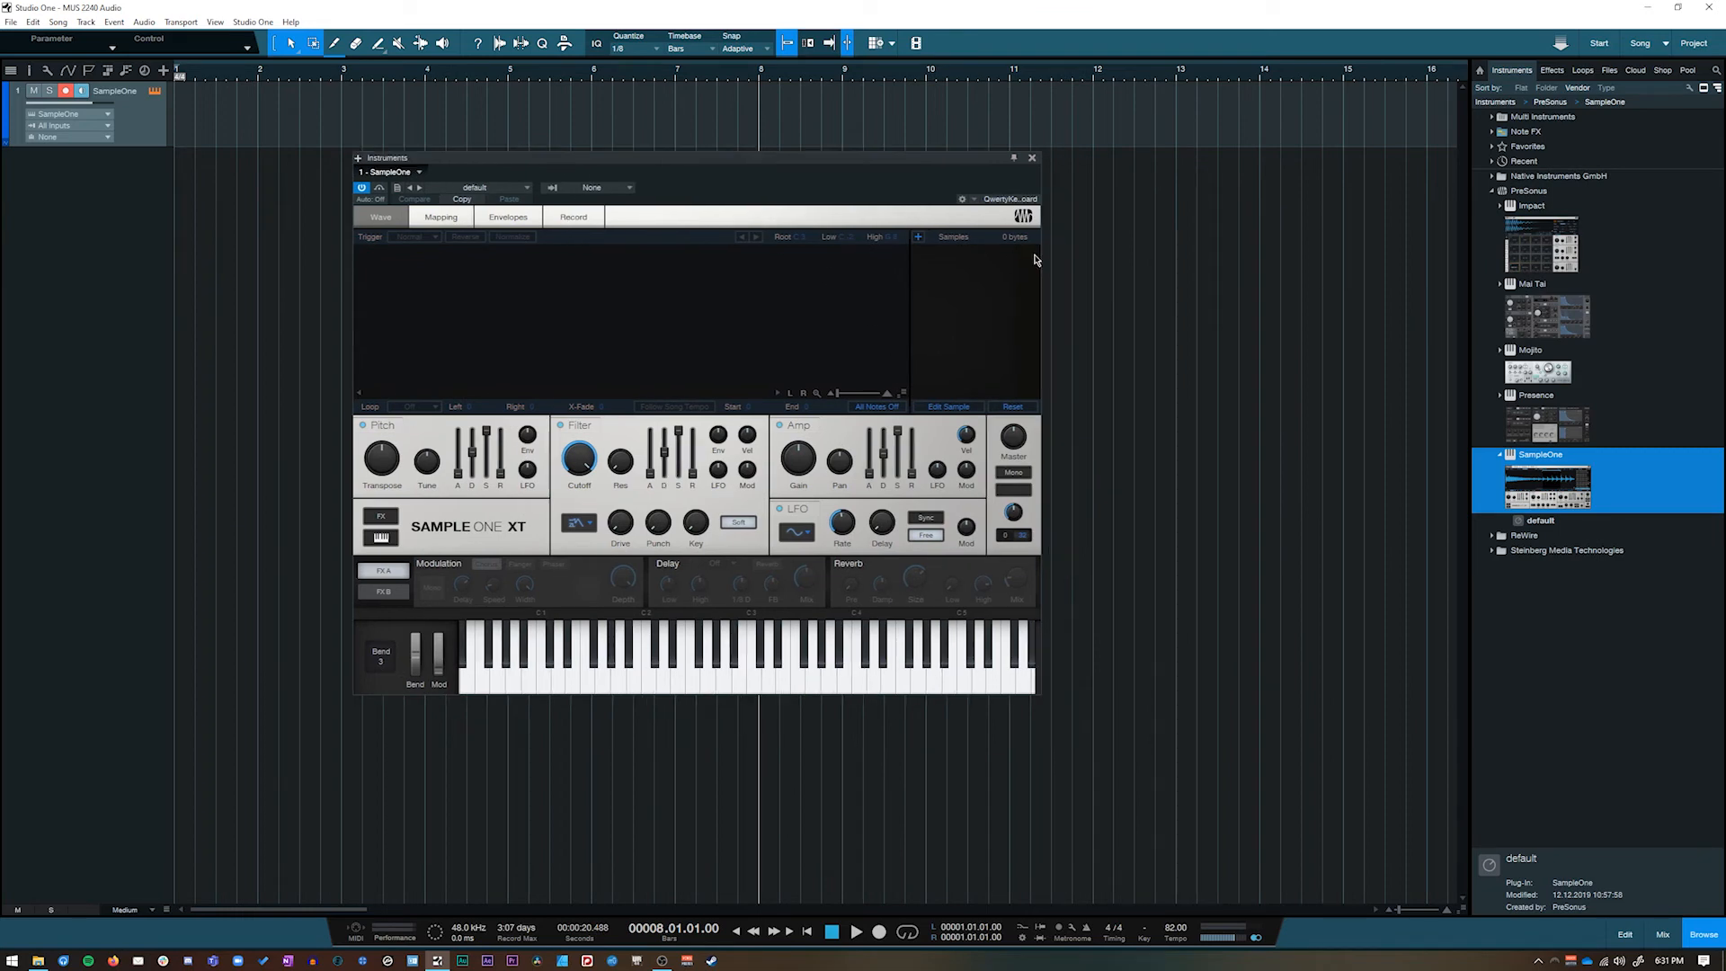
Cycle SampleOne's interface colour scheme to blue
click(1024, 217)
click(1024, 217)
click(1029, 221)
click(1030, 222)
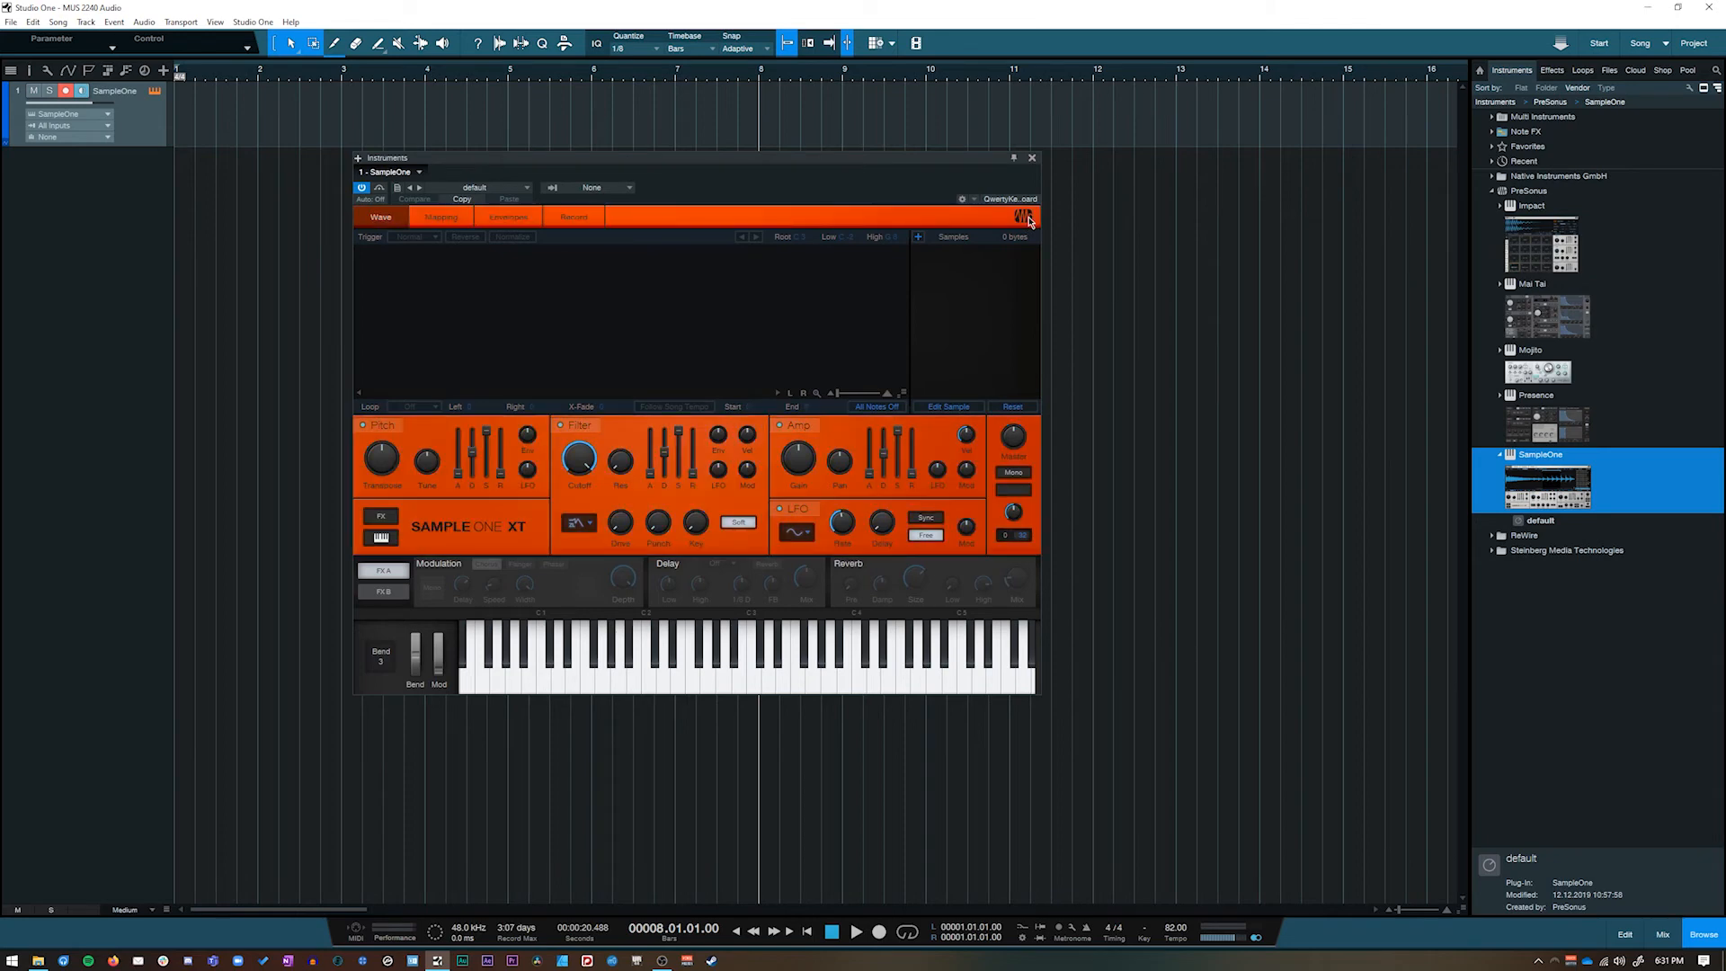
click(1030, 221)
Place the playhead near the start of bar 1, and reposition the SampleOne window over the arrangement
drag(795, 167, 871, 183)
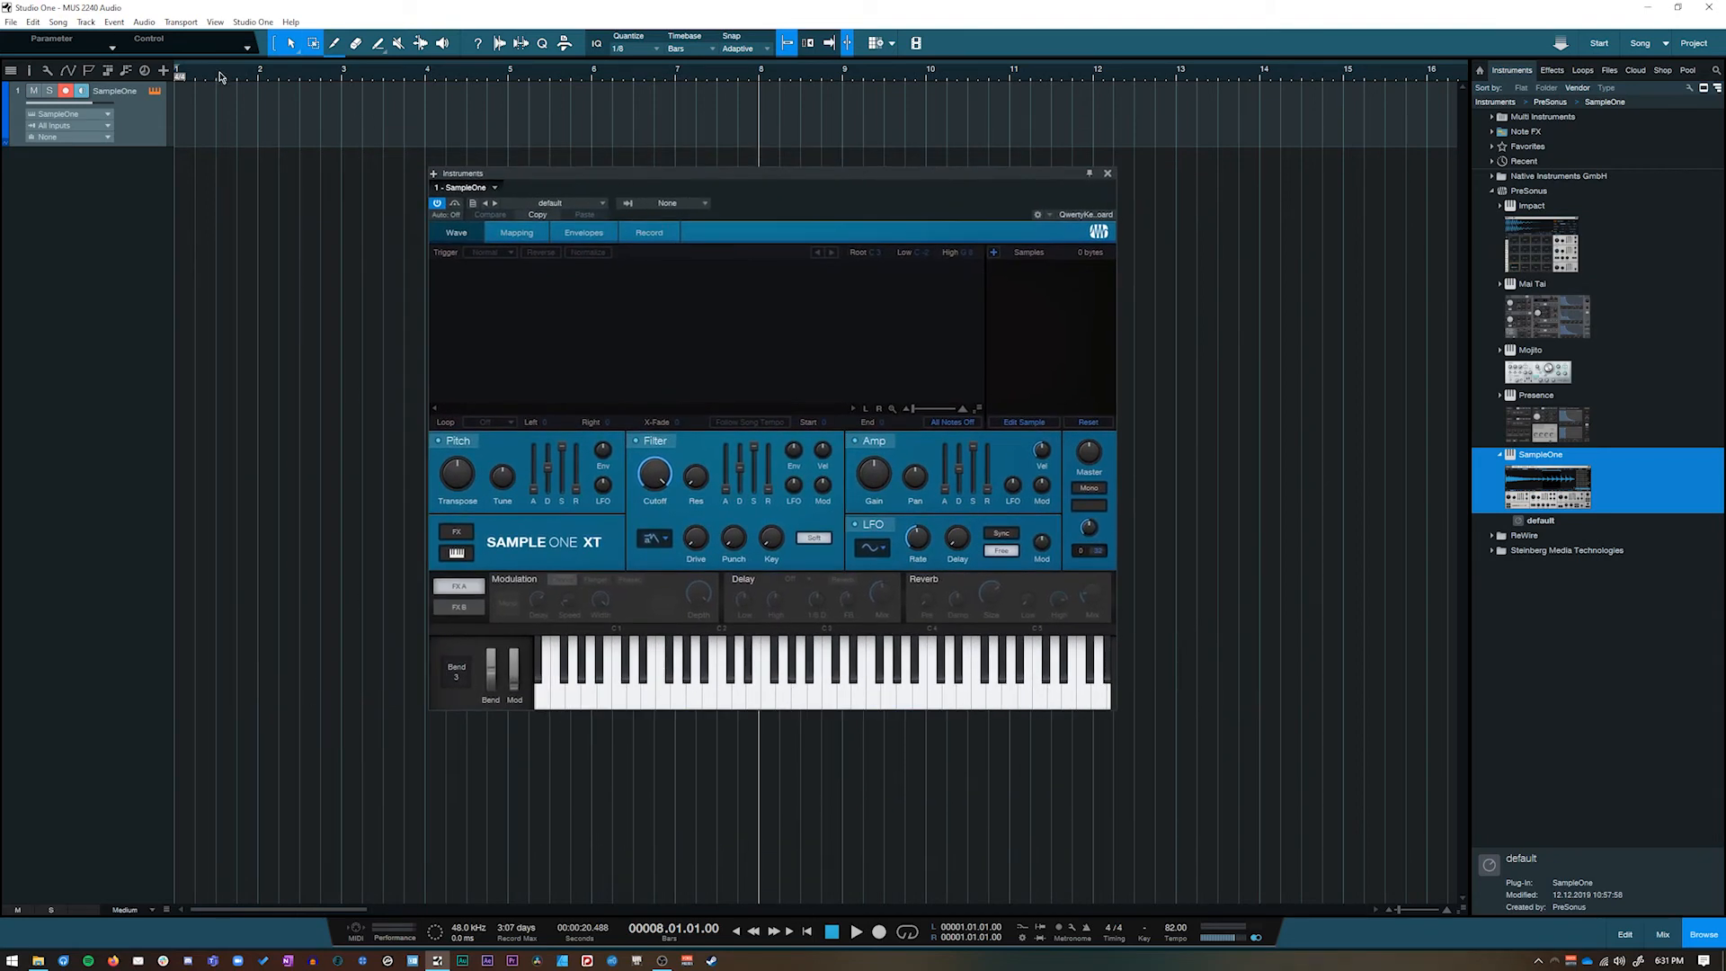
click(187, 80)
drag(749, 182, 709, 162)
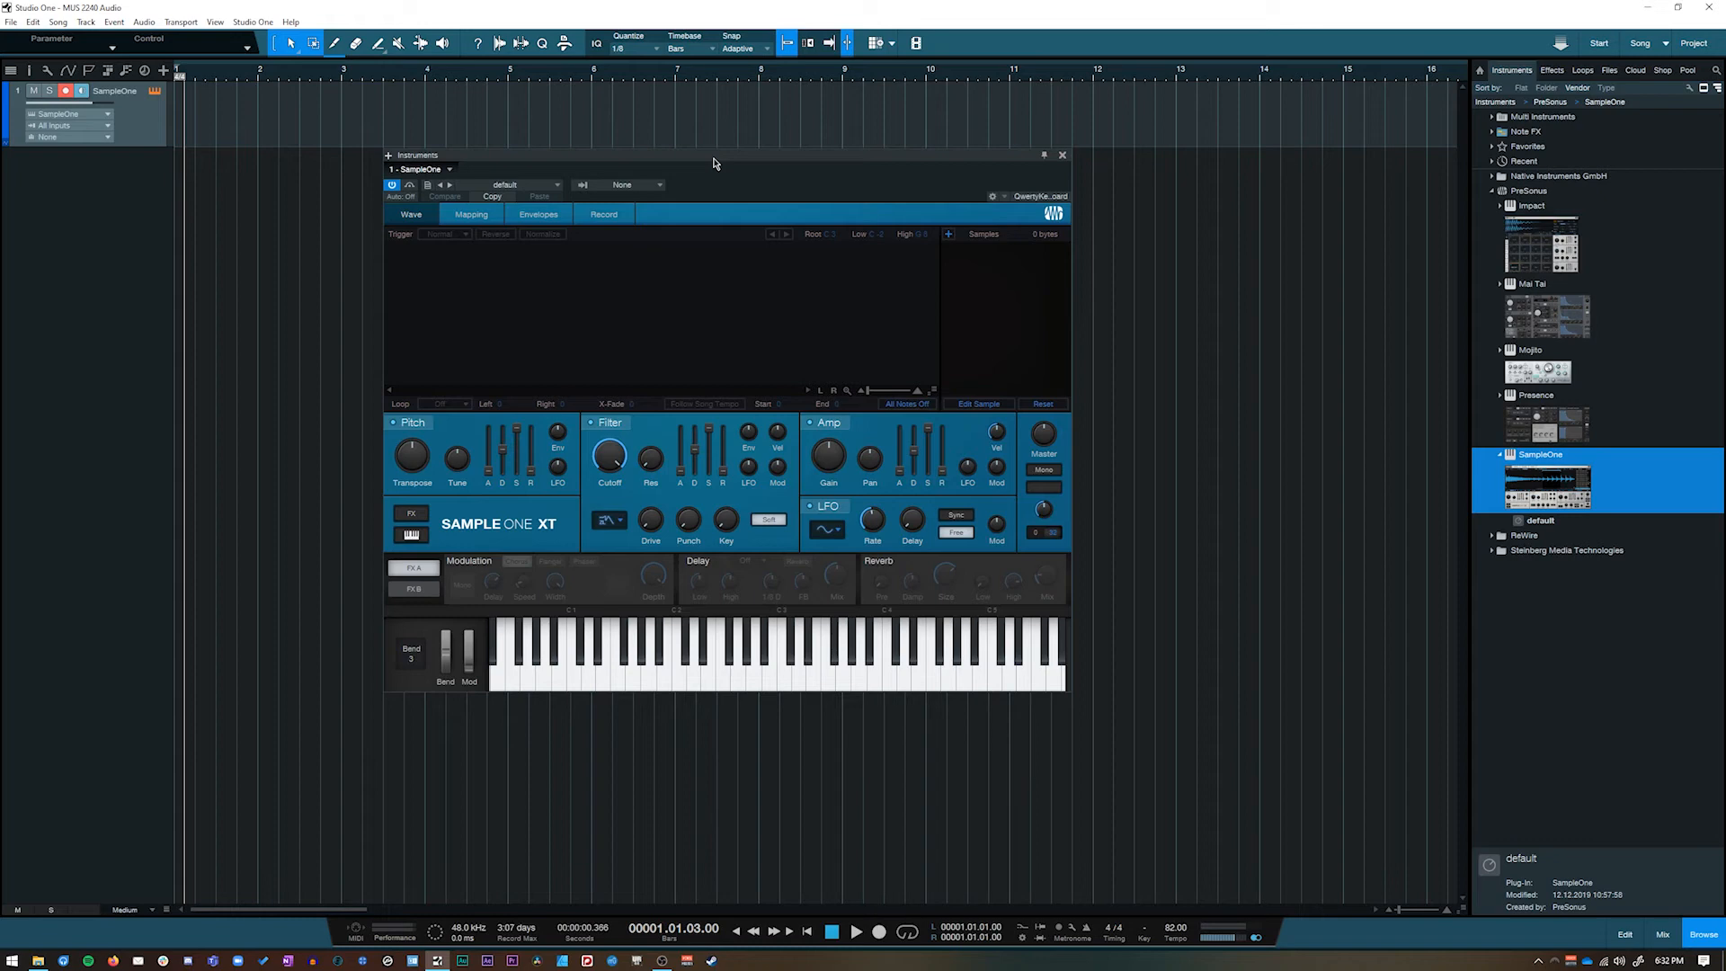
drag(716, 163, 764, 104)
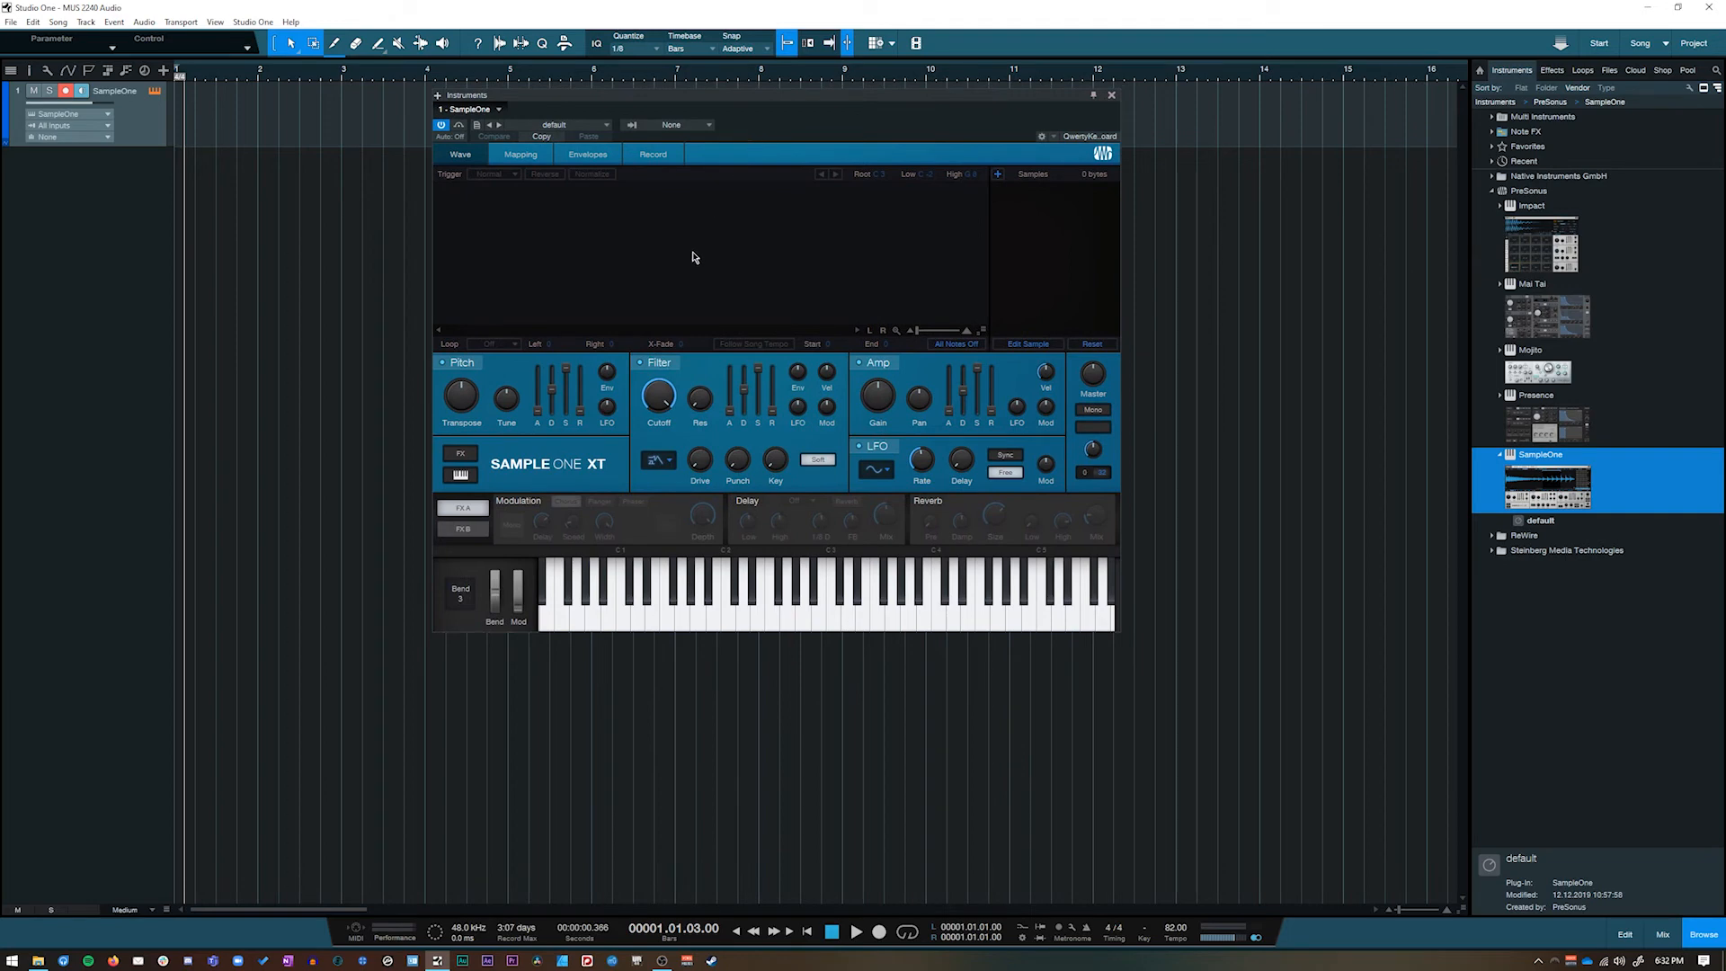
drag(661, 105, 711, 124)
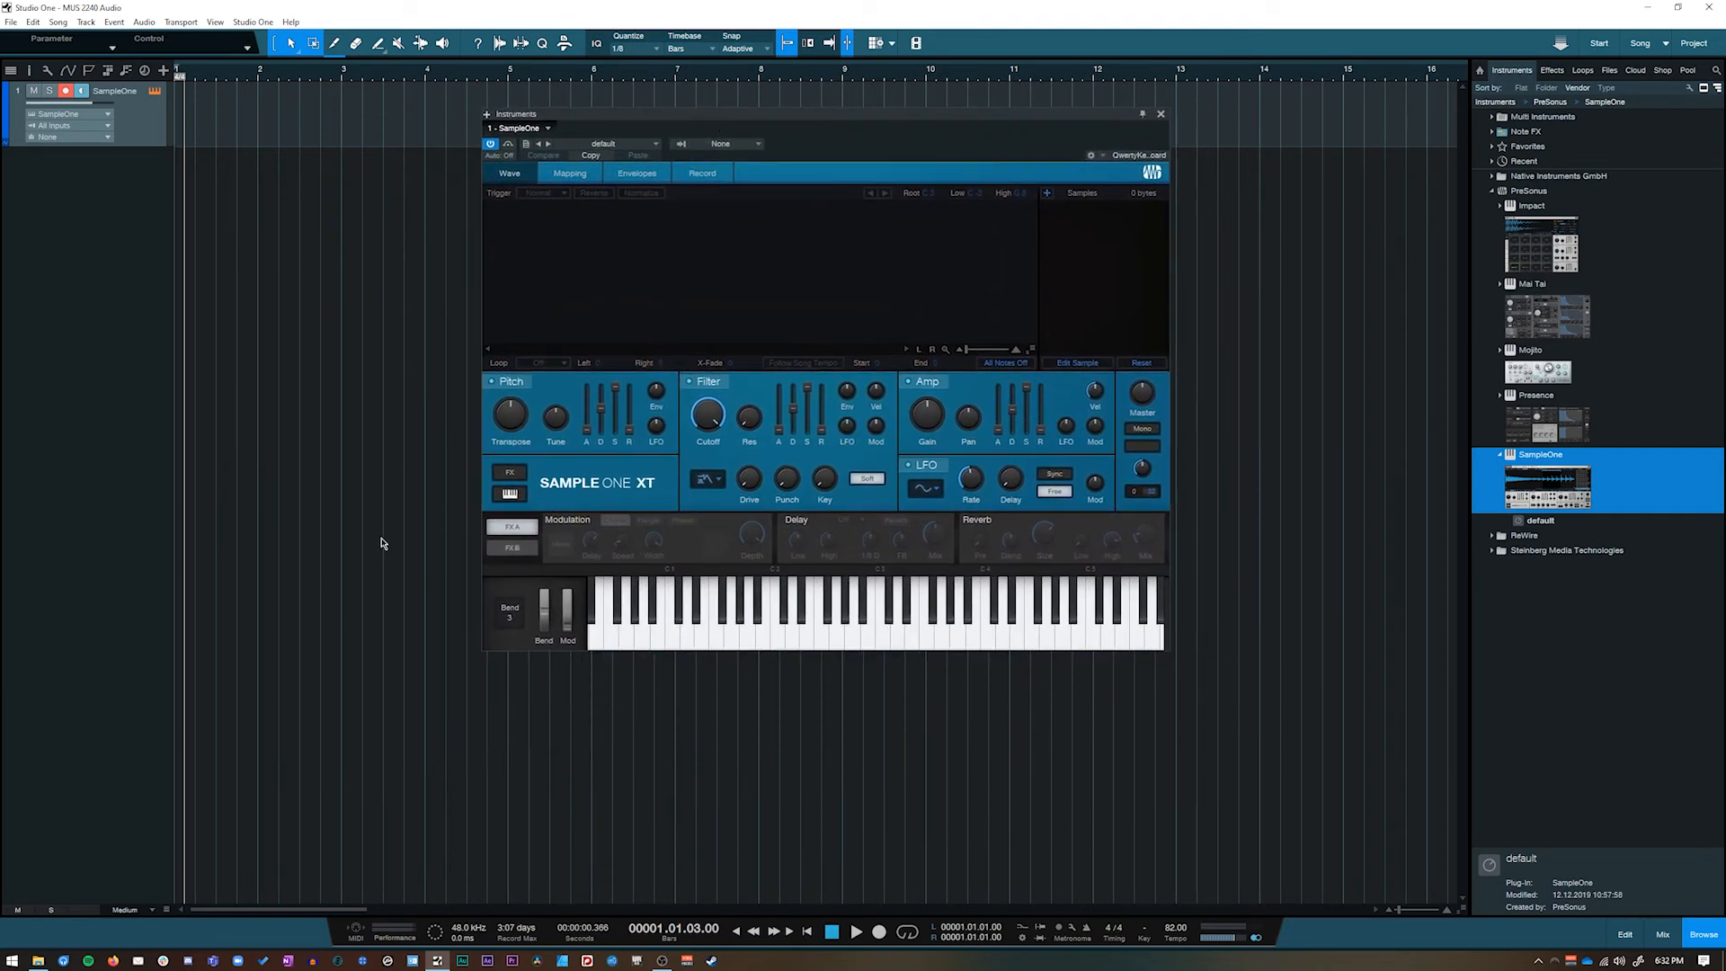
Load the audio file C. ZANESI_08_Grosse Note from the Desktop folder into SampleOne's waveform display
click(34, 962)
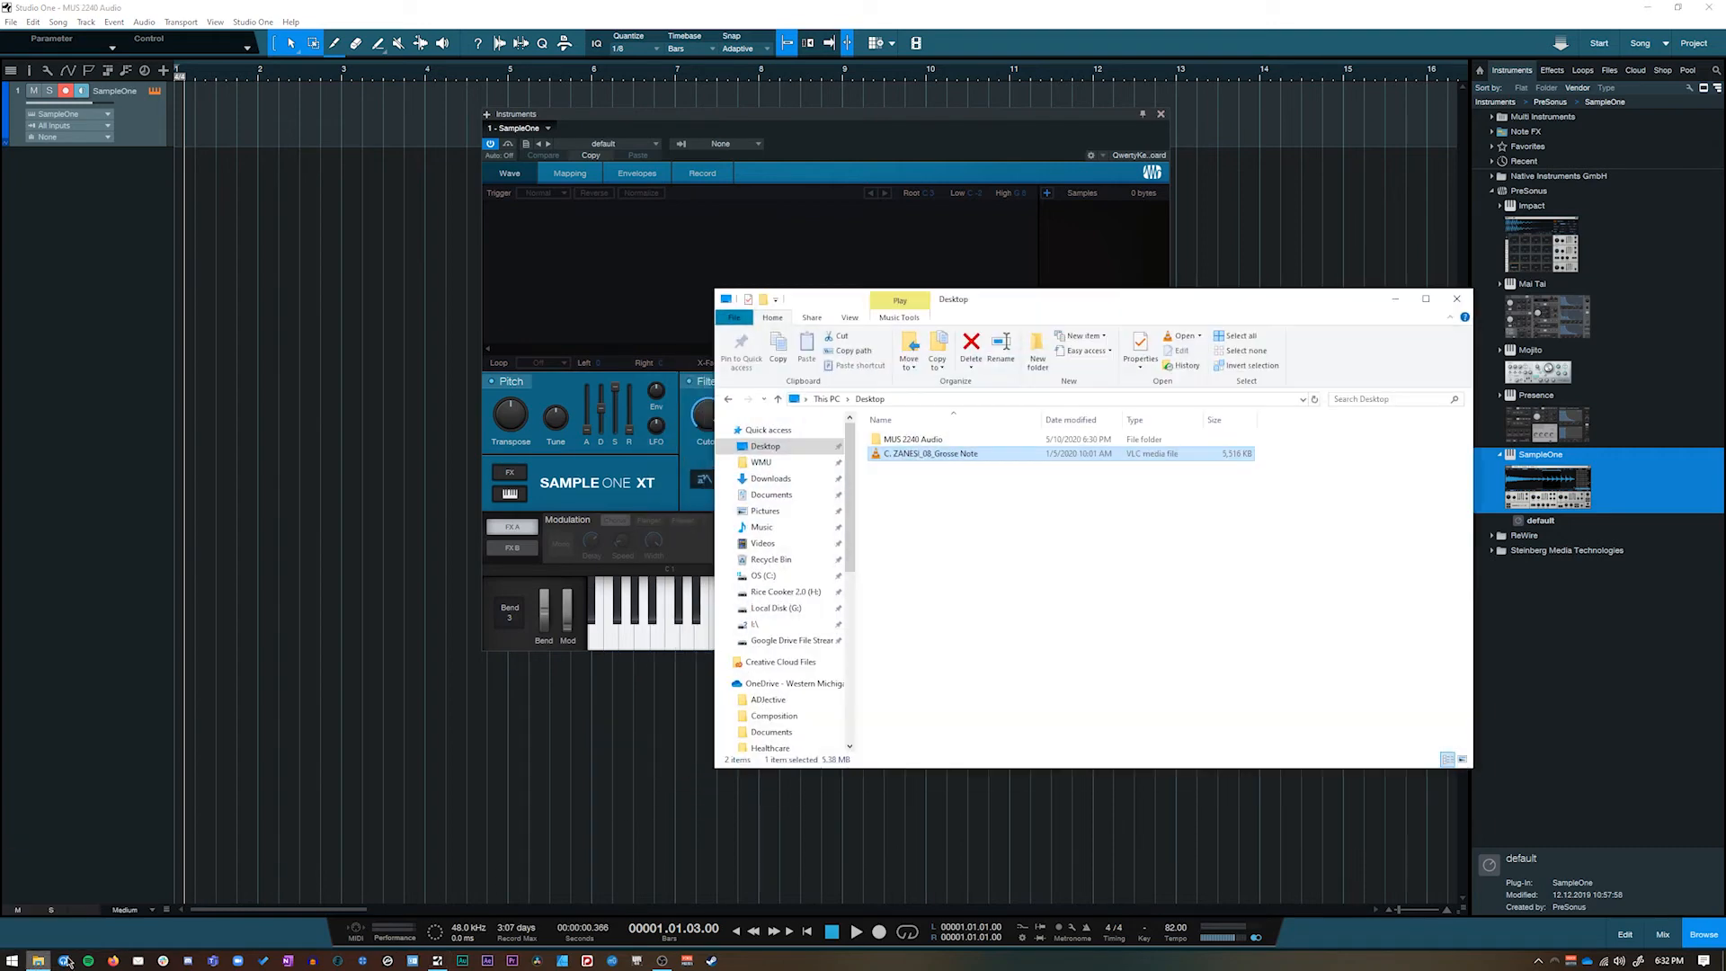
drag(896, 114, 599, 109)
click(38, 960)
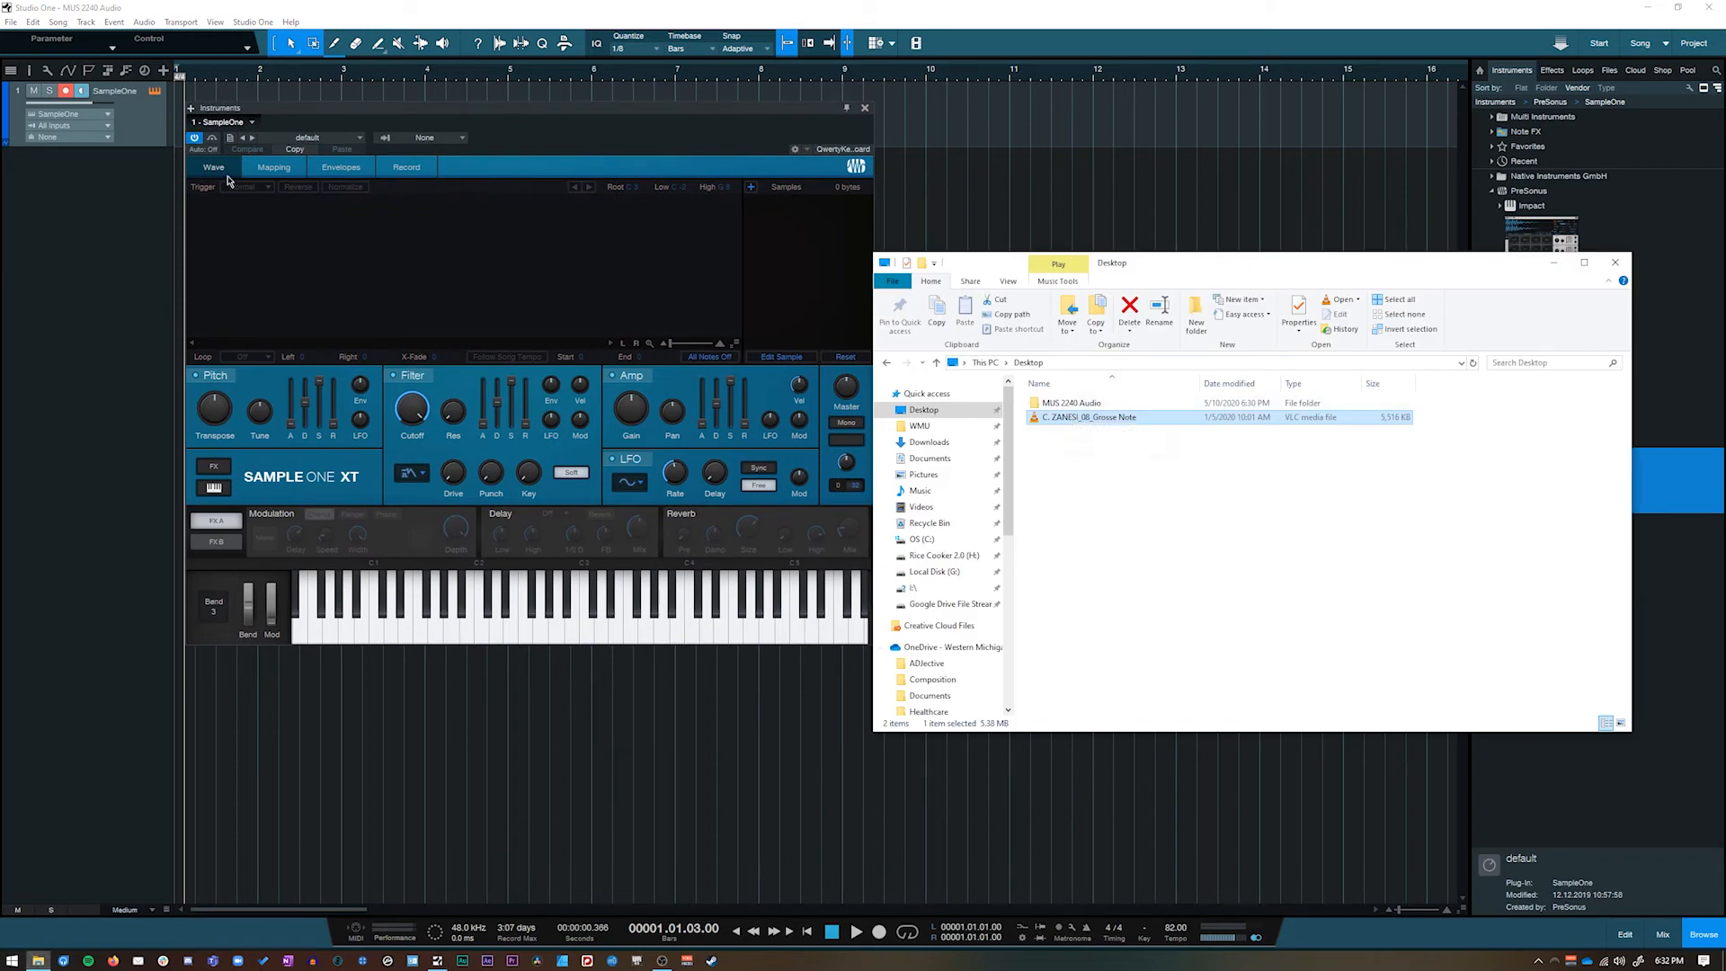
drag(1095, 420, 439, 286)
drag(551, 115, 791, 118)
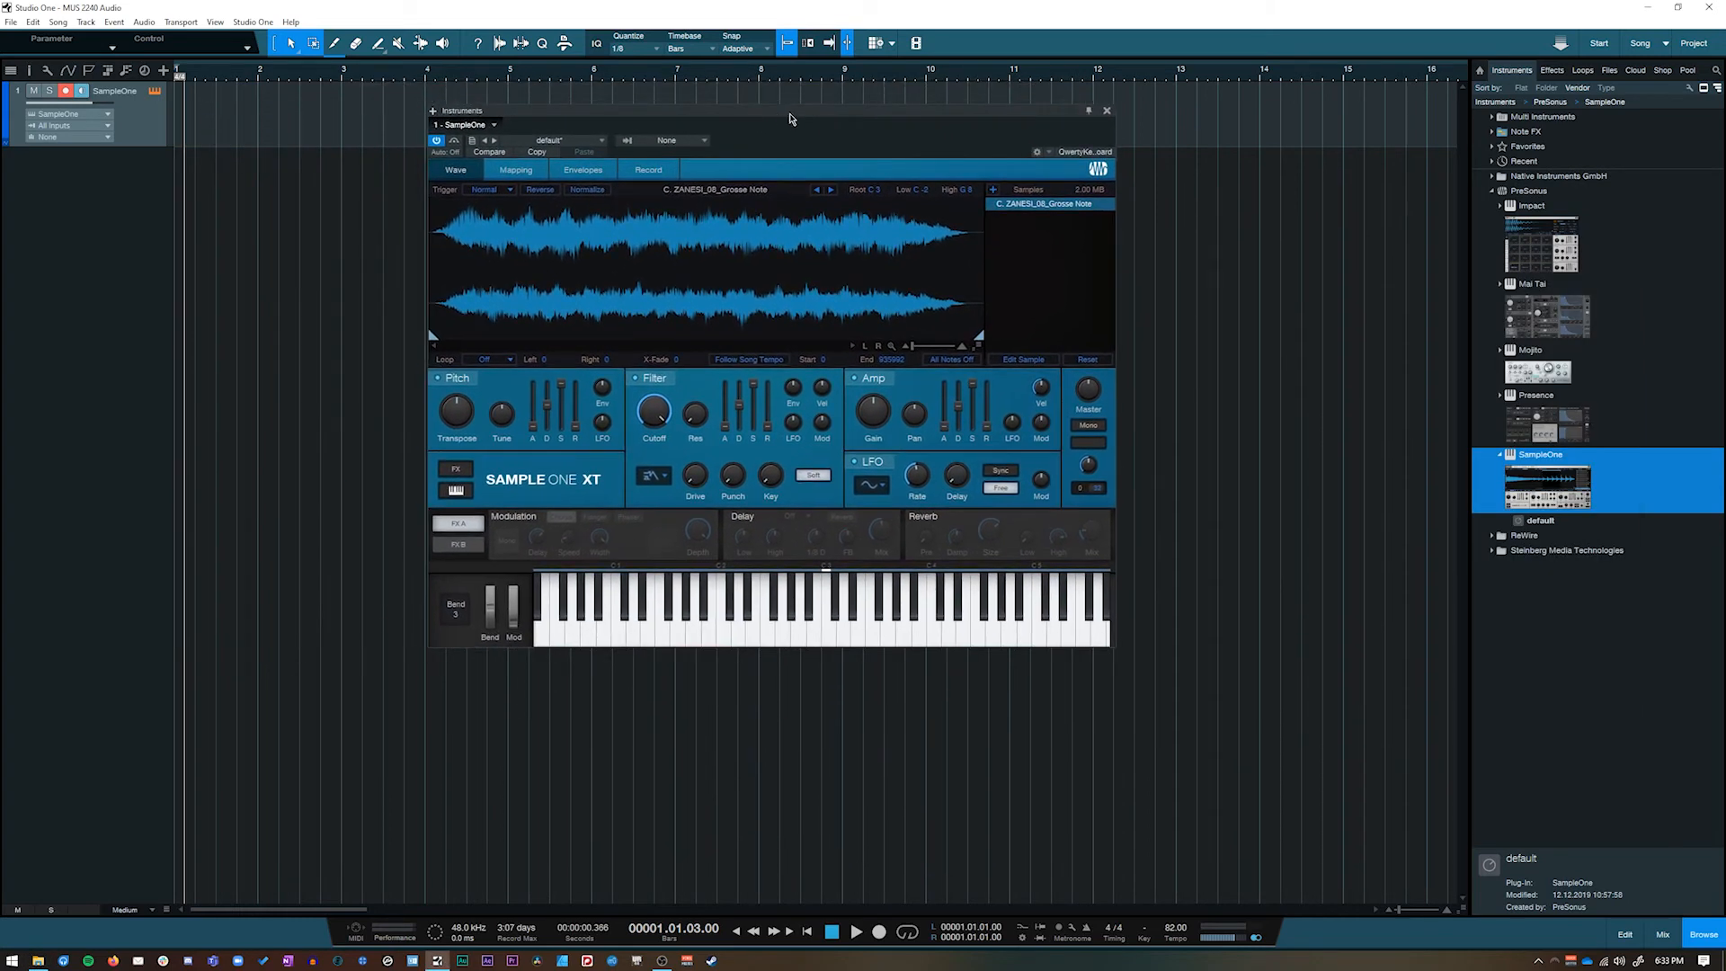
Audition the loaded sample at several low and high pitches on SampleOne's on-screen keyboard
click(693, 629)
click(618, 630)
click(559, 629)
click(712, 643)
click(891, 633)
click(1040, 640)
drag(763, 120, 895, 171)
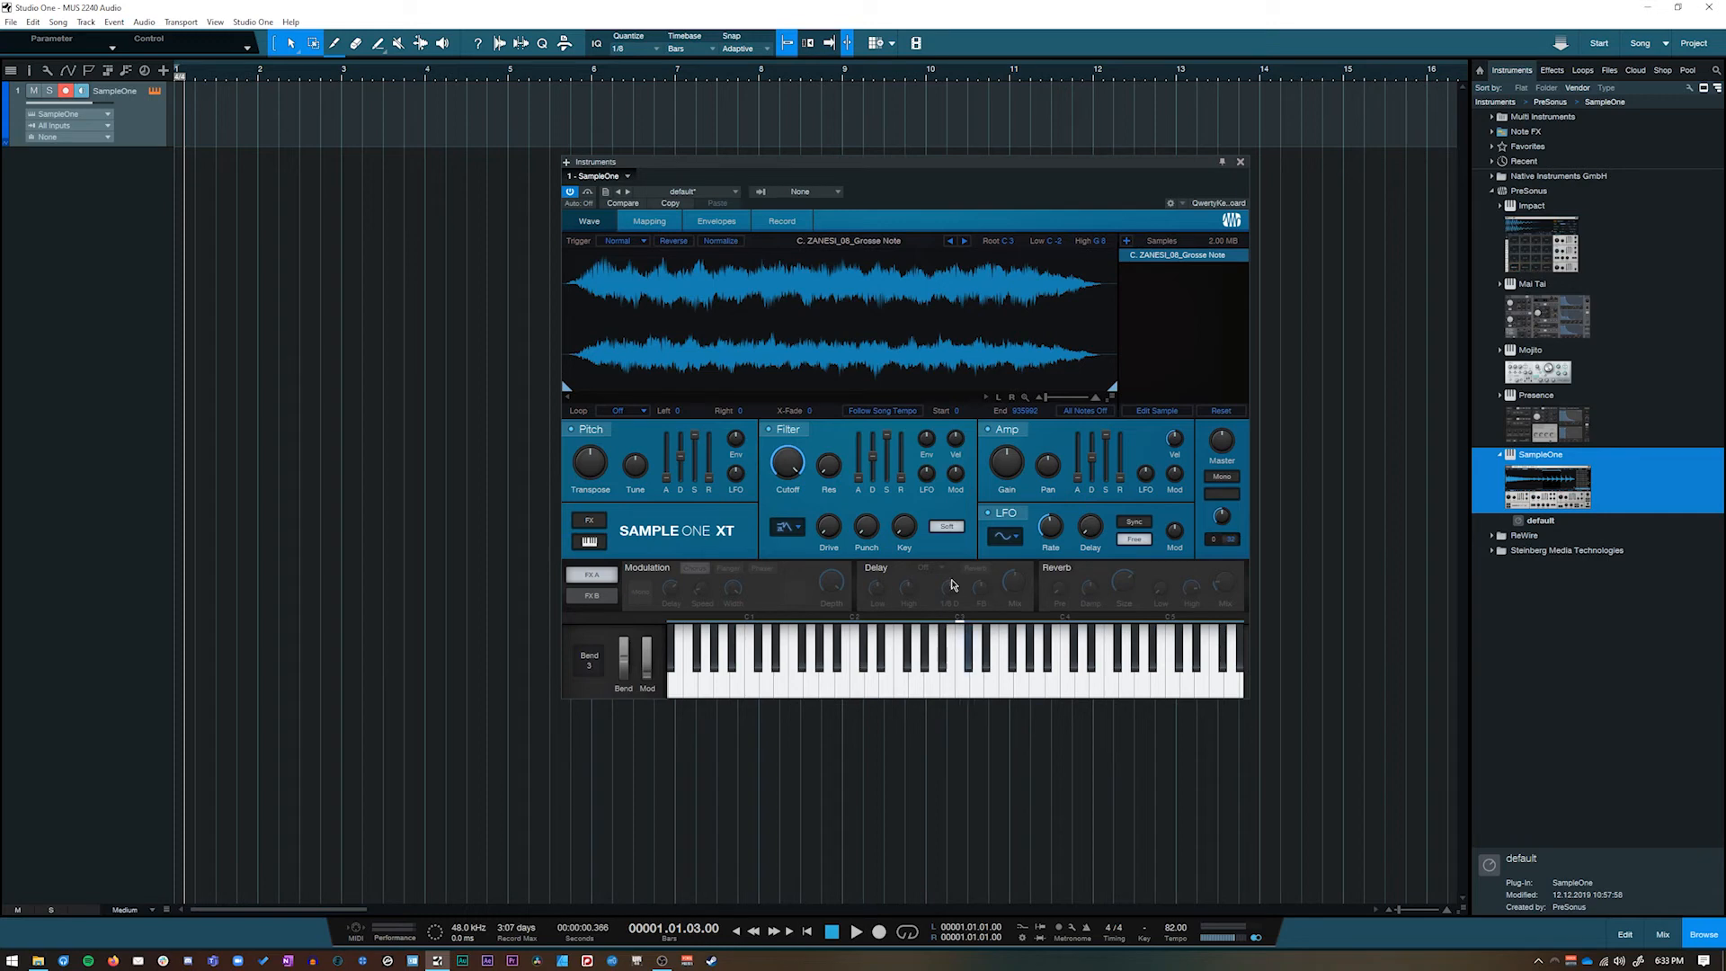
Trigger the sample from the computer keyboard and compare different pitches around and below its root note
click(962, 687)
click(931, 686)
key(a)
key(a)
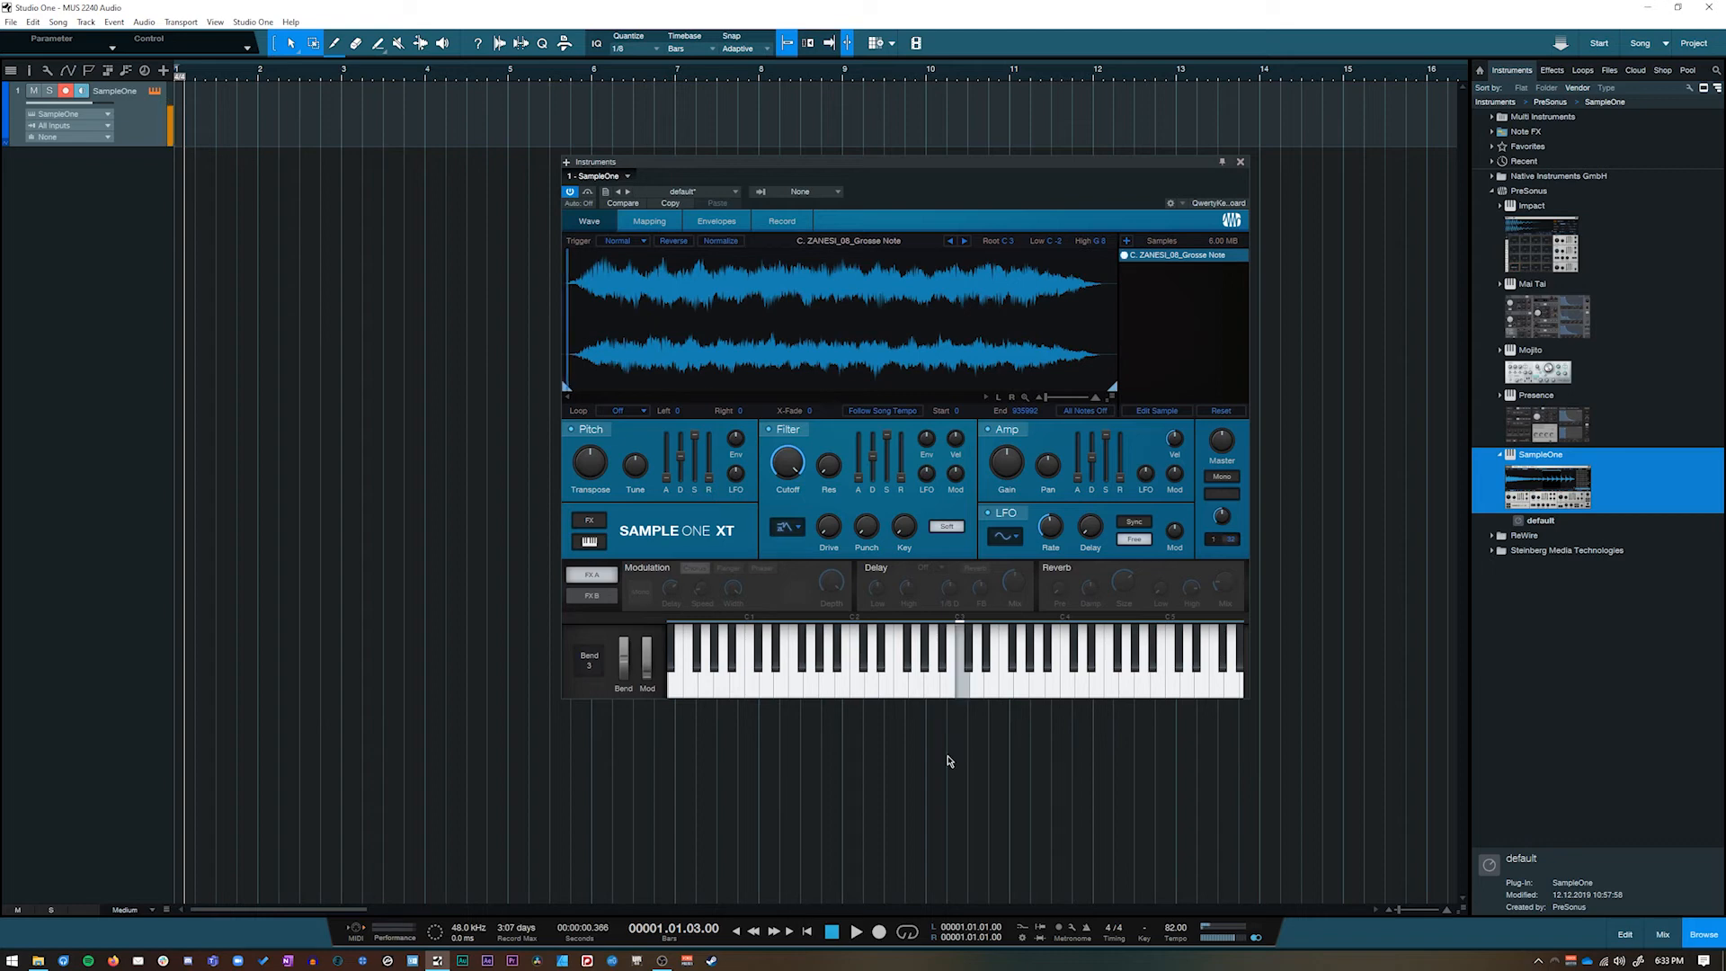
key(a)
key(a)
click(999, 676)
click(1001, 676)
drag(735, 169, 703, 162)
click(911, 683)
click(928, 685)
click(843, 683)
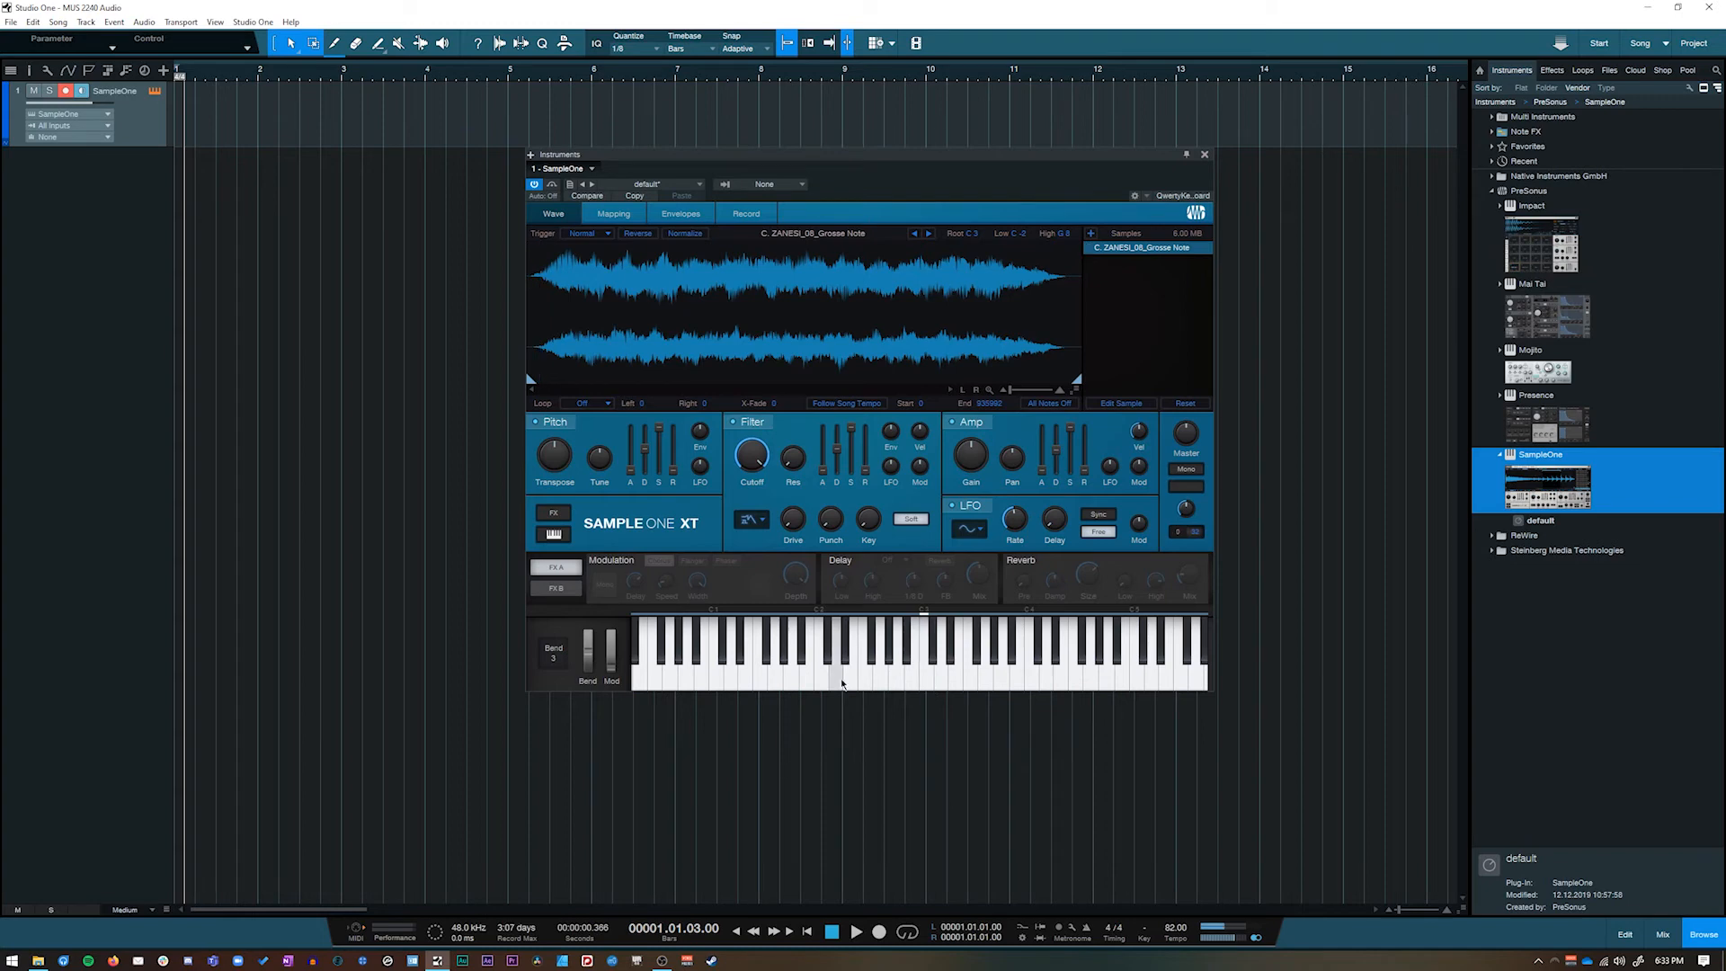
click(820, 683)
Try recording a short passage of sampler notes on the SampleOne track, and discard the recorded part
drag(761, 157, 744, 160)
click(879, 932)
click(827, 682)
click(924, 682)
click(955, 681)
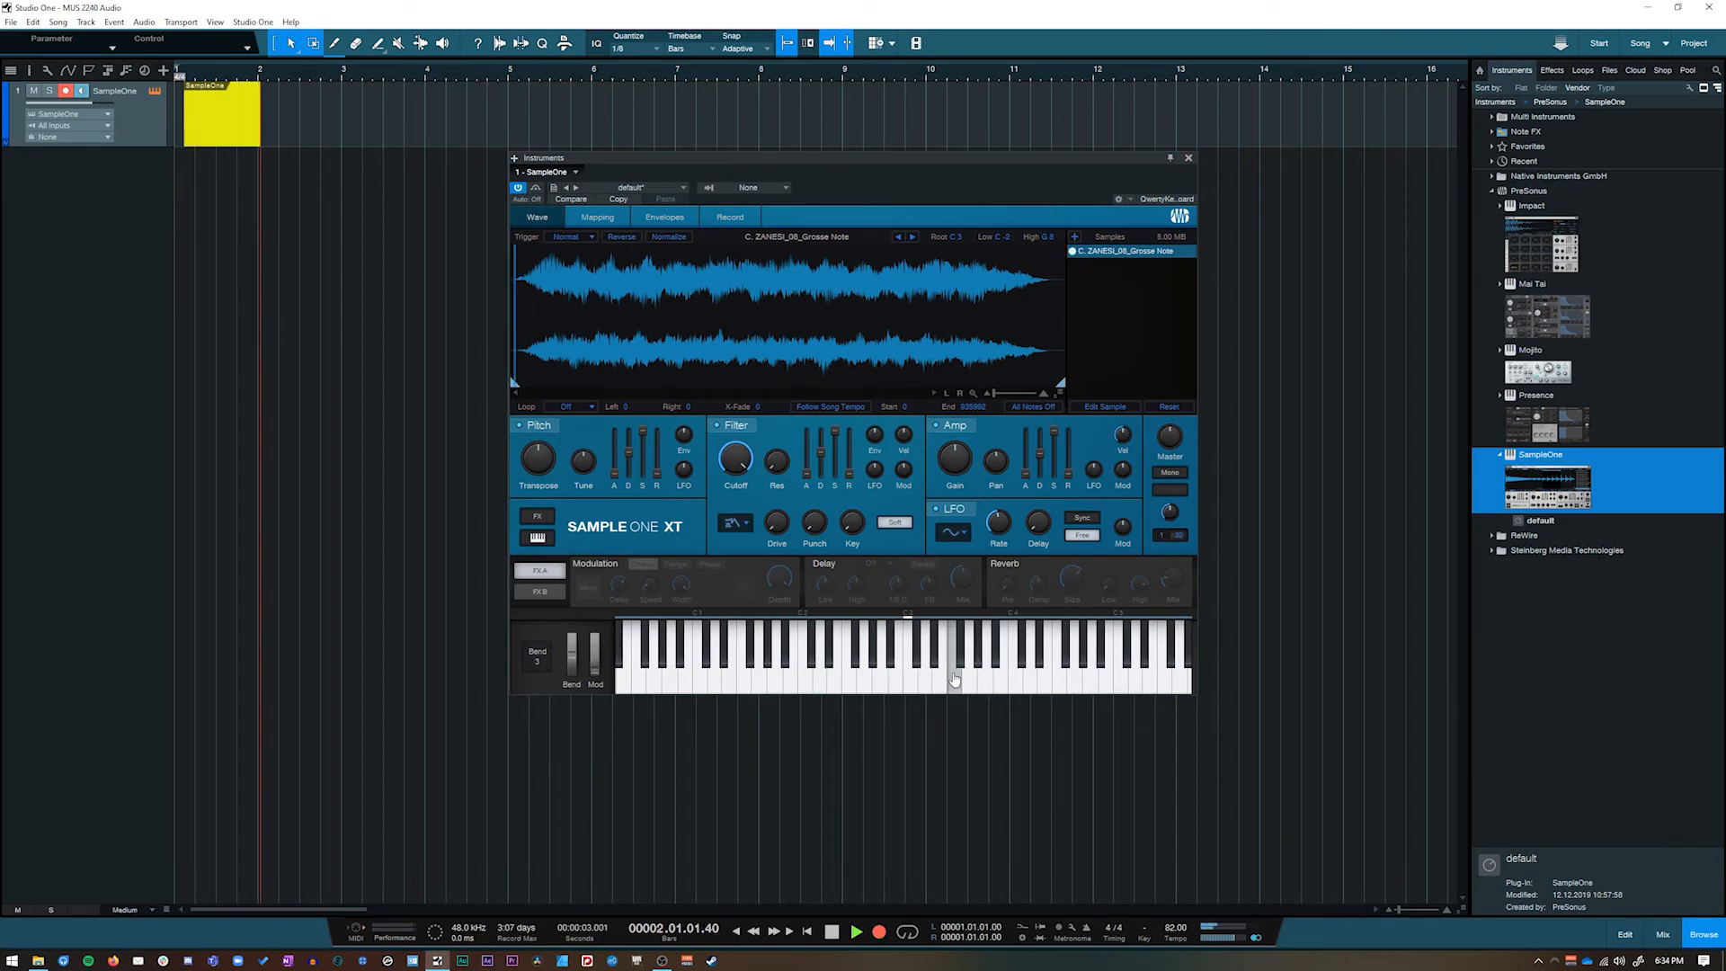
click(935, 681)
click(844, 682)
click(782, 681)
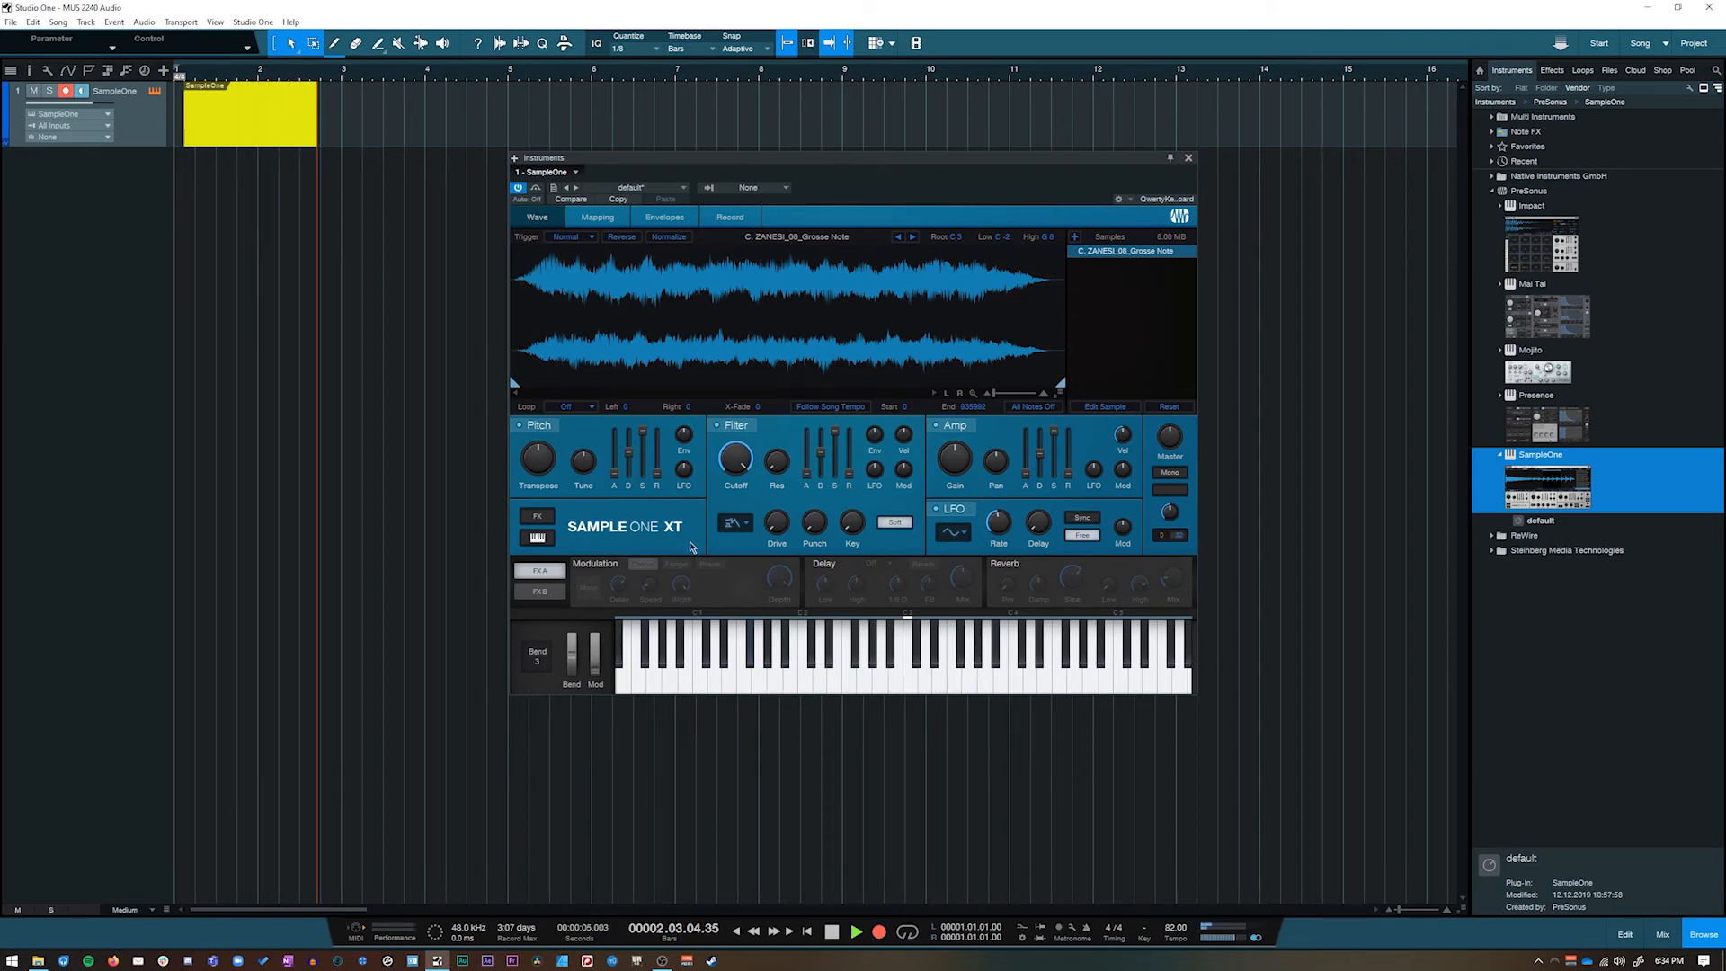
key(space)
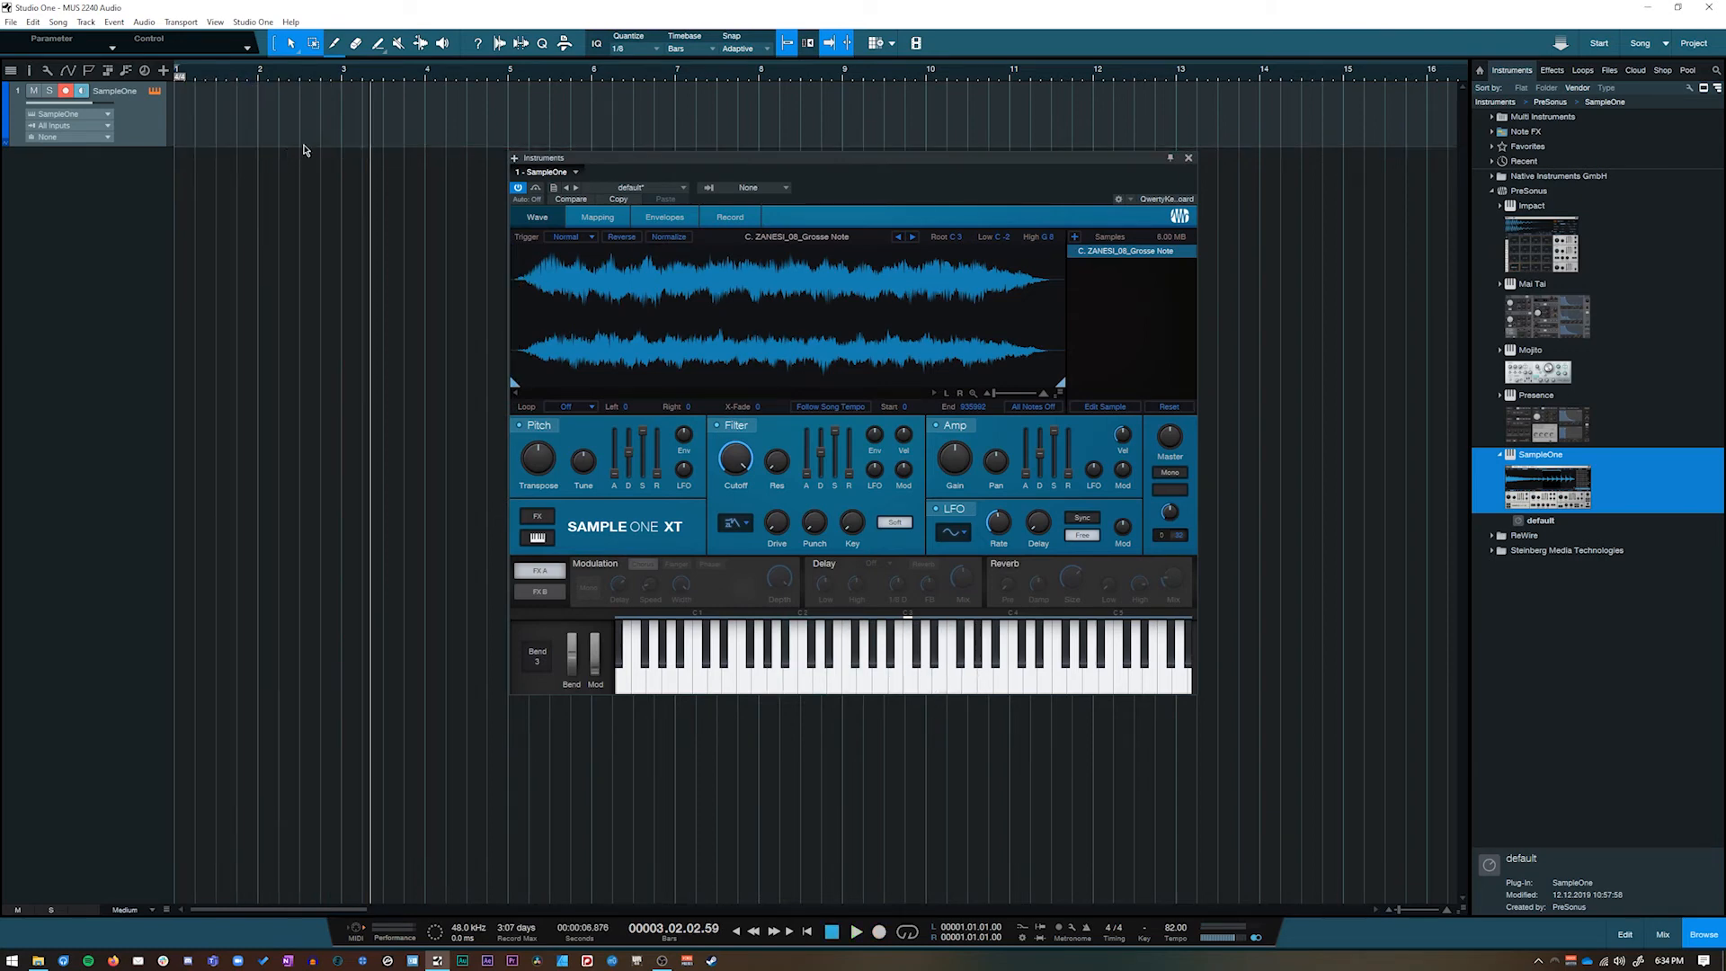
Remove the Qwerty Keyboard from the external devices in the program options
drag(791, 165, 936, 162)
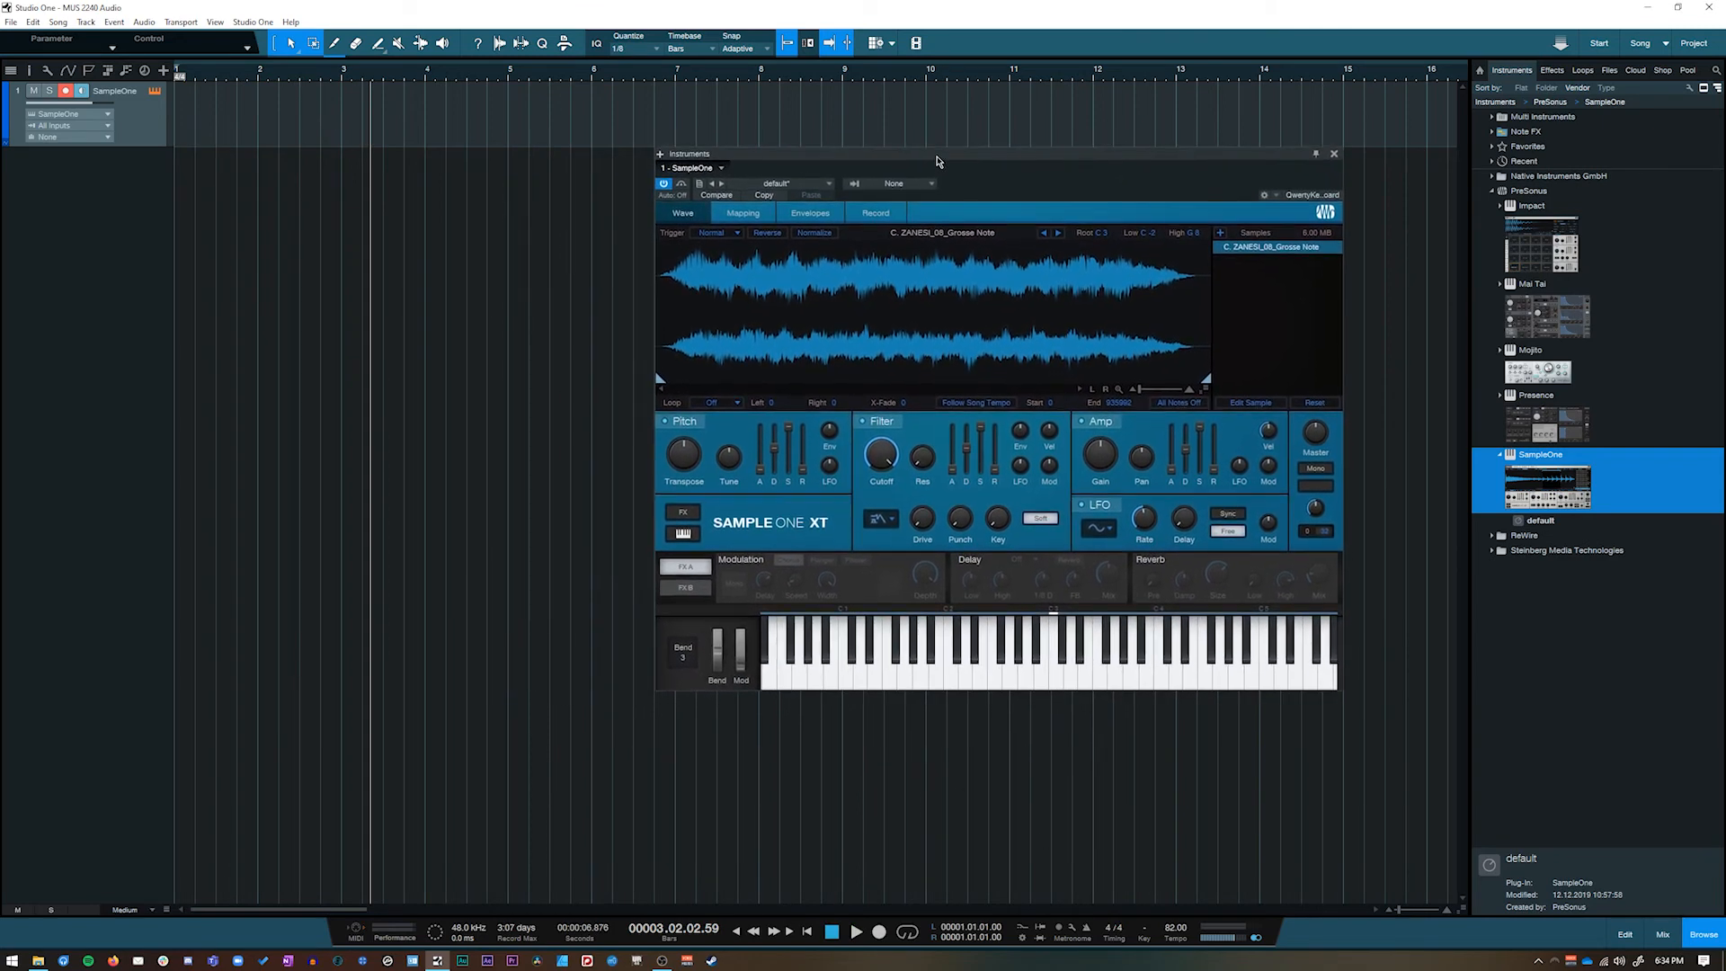
click(252, 23)
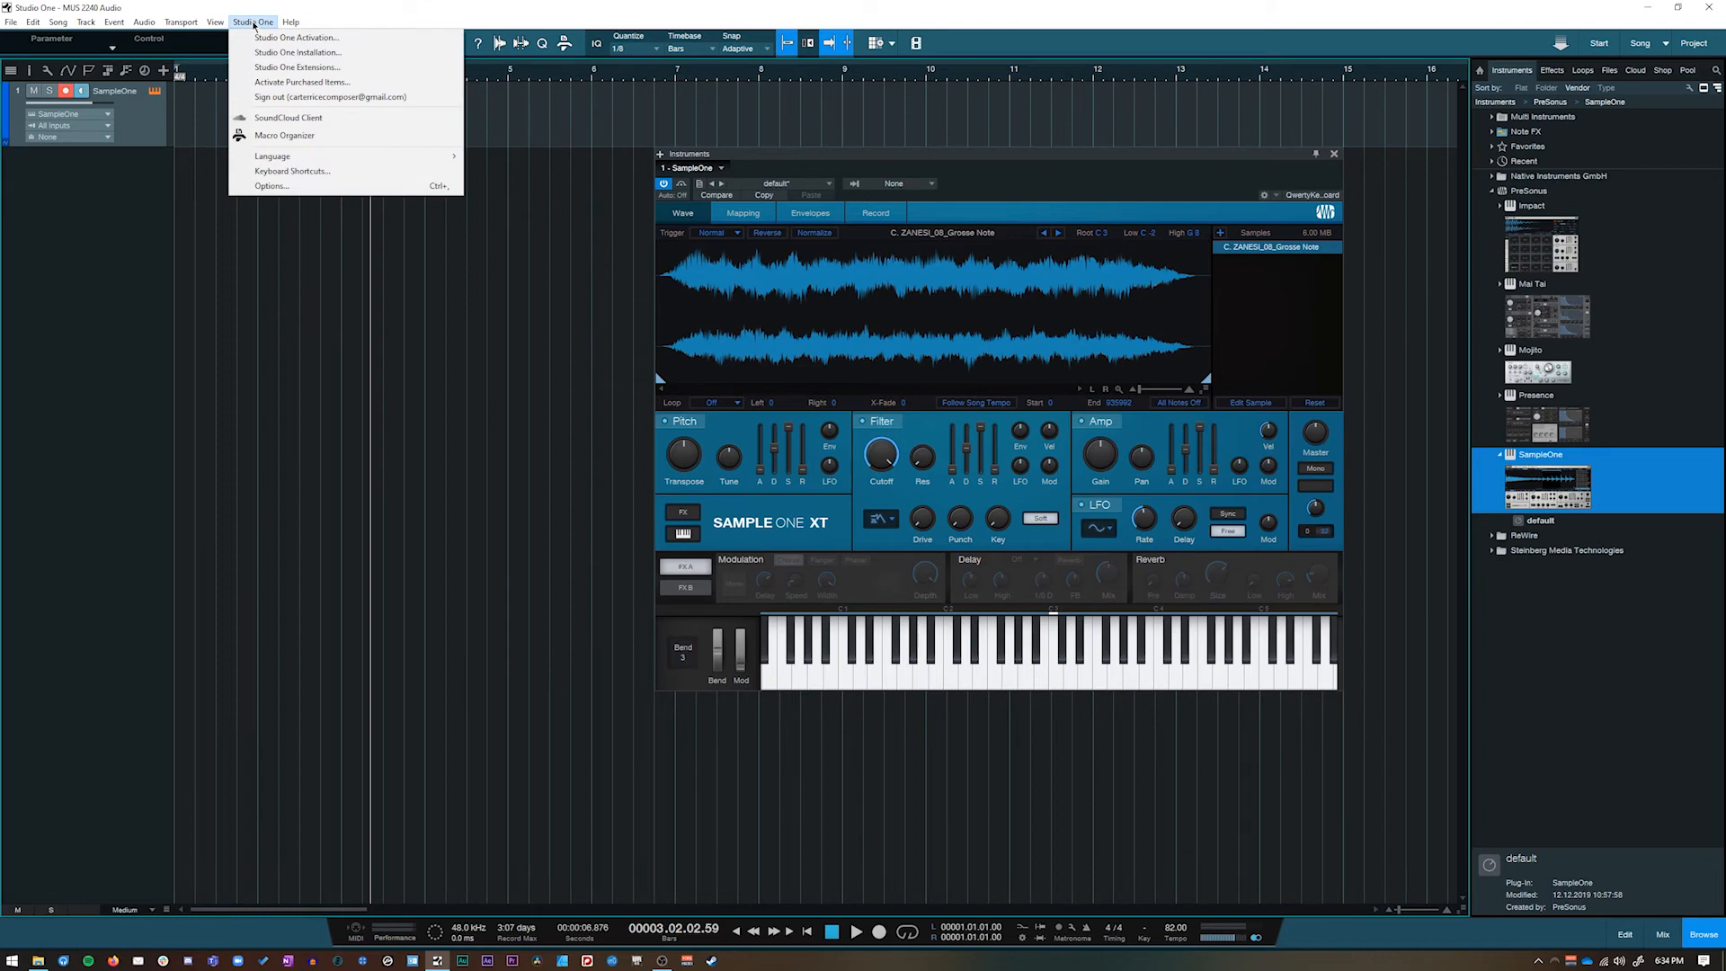
click(365, 188)
click(827, 192)
click(766, 191)
click(704, 191)
click(778, 186)
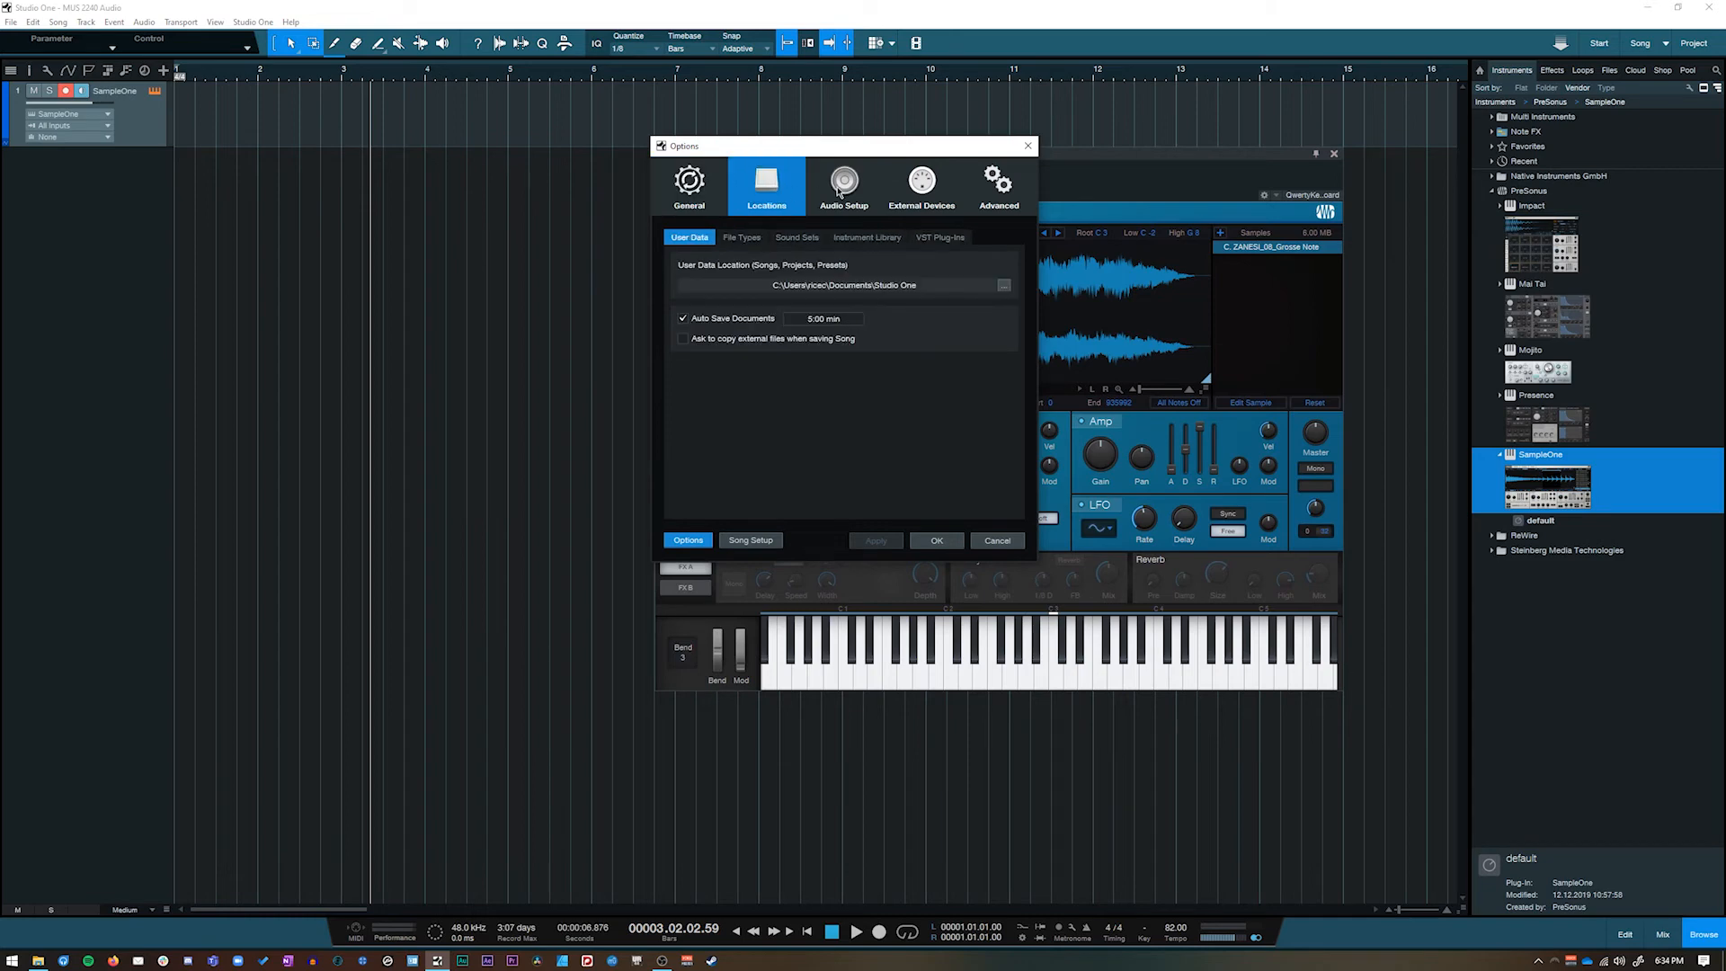
click(838, 188)
click(923, 186)
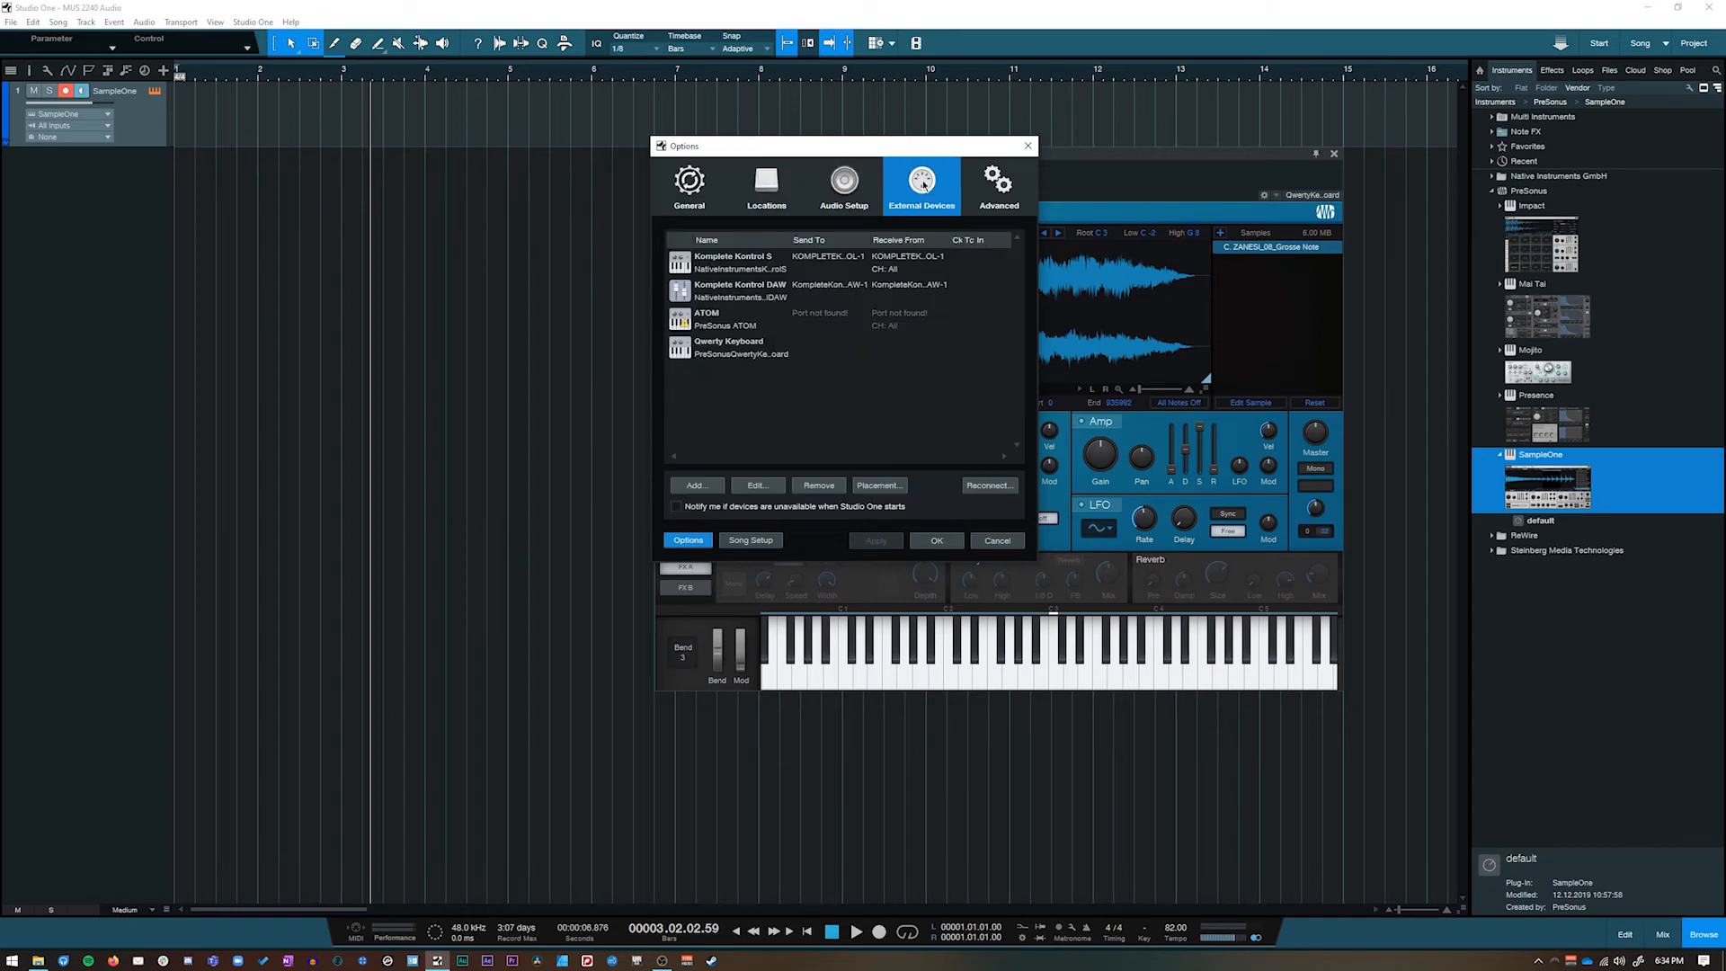
click(730, 349)
click(818, 486)
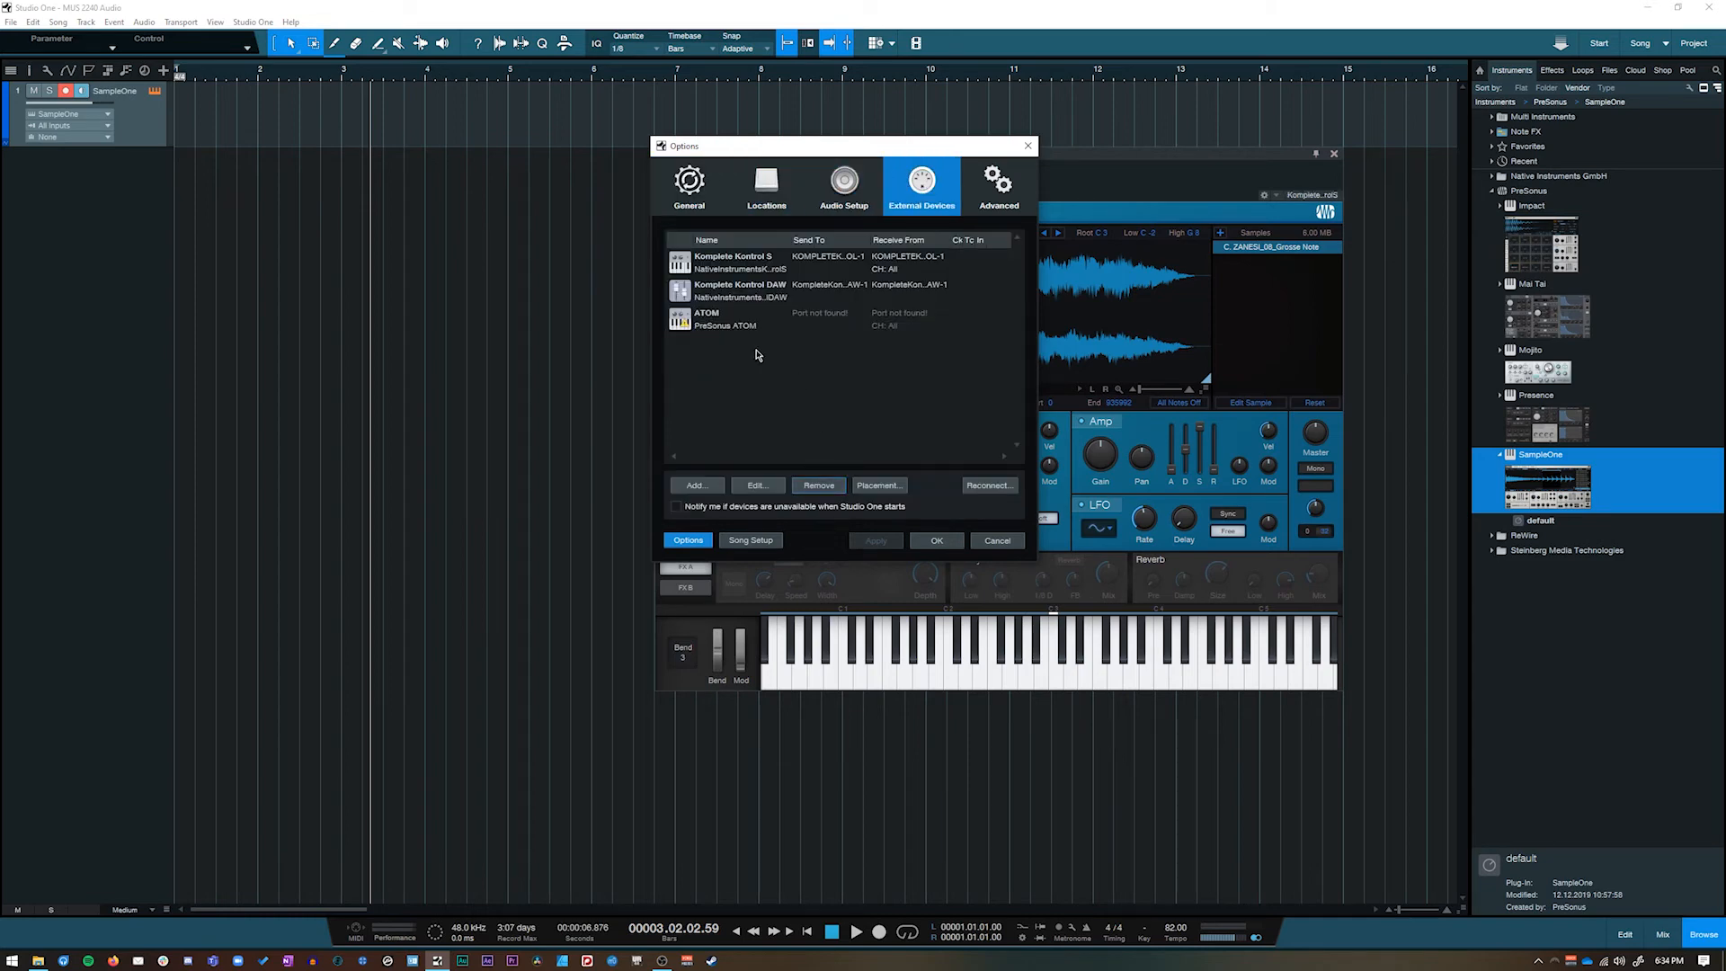
Go through the Komplete Kontrol S, Komplete Kontrol DAW and ATOM entries among the remaining external devices
drag(906, 155, 513, 168)
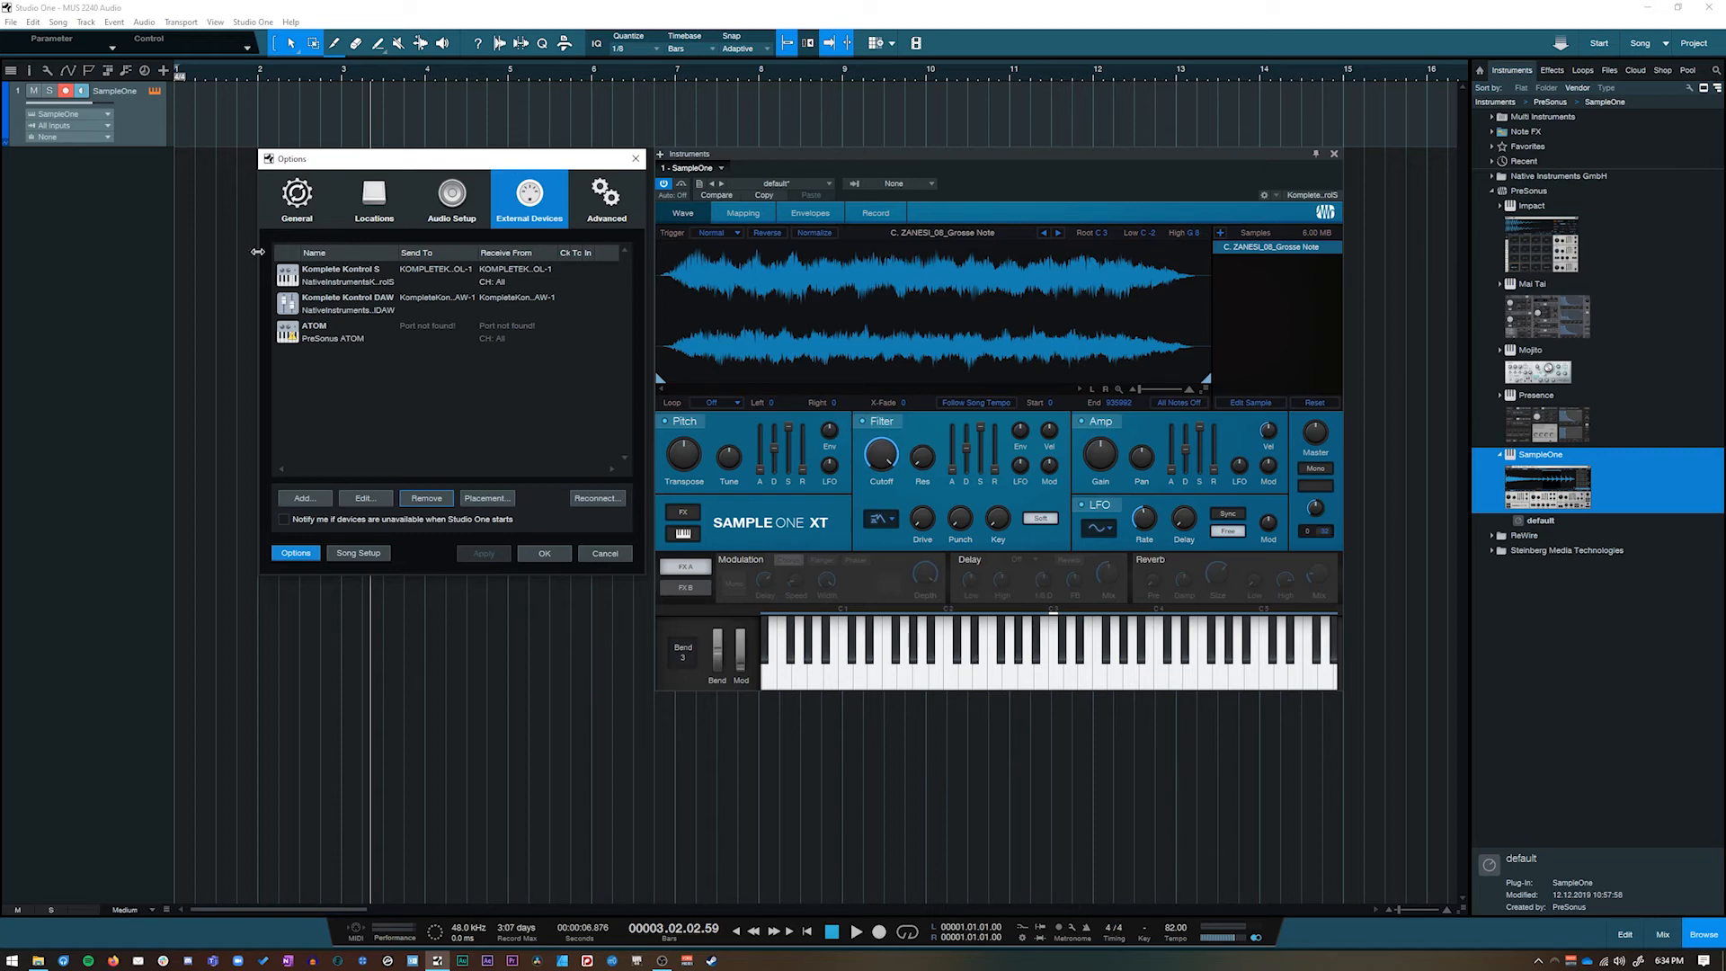
click(339, 279)
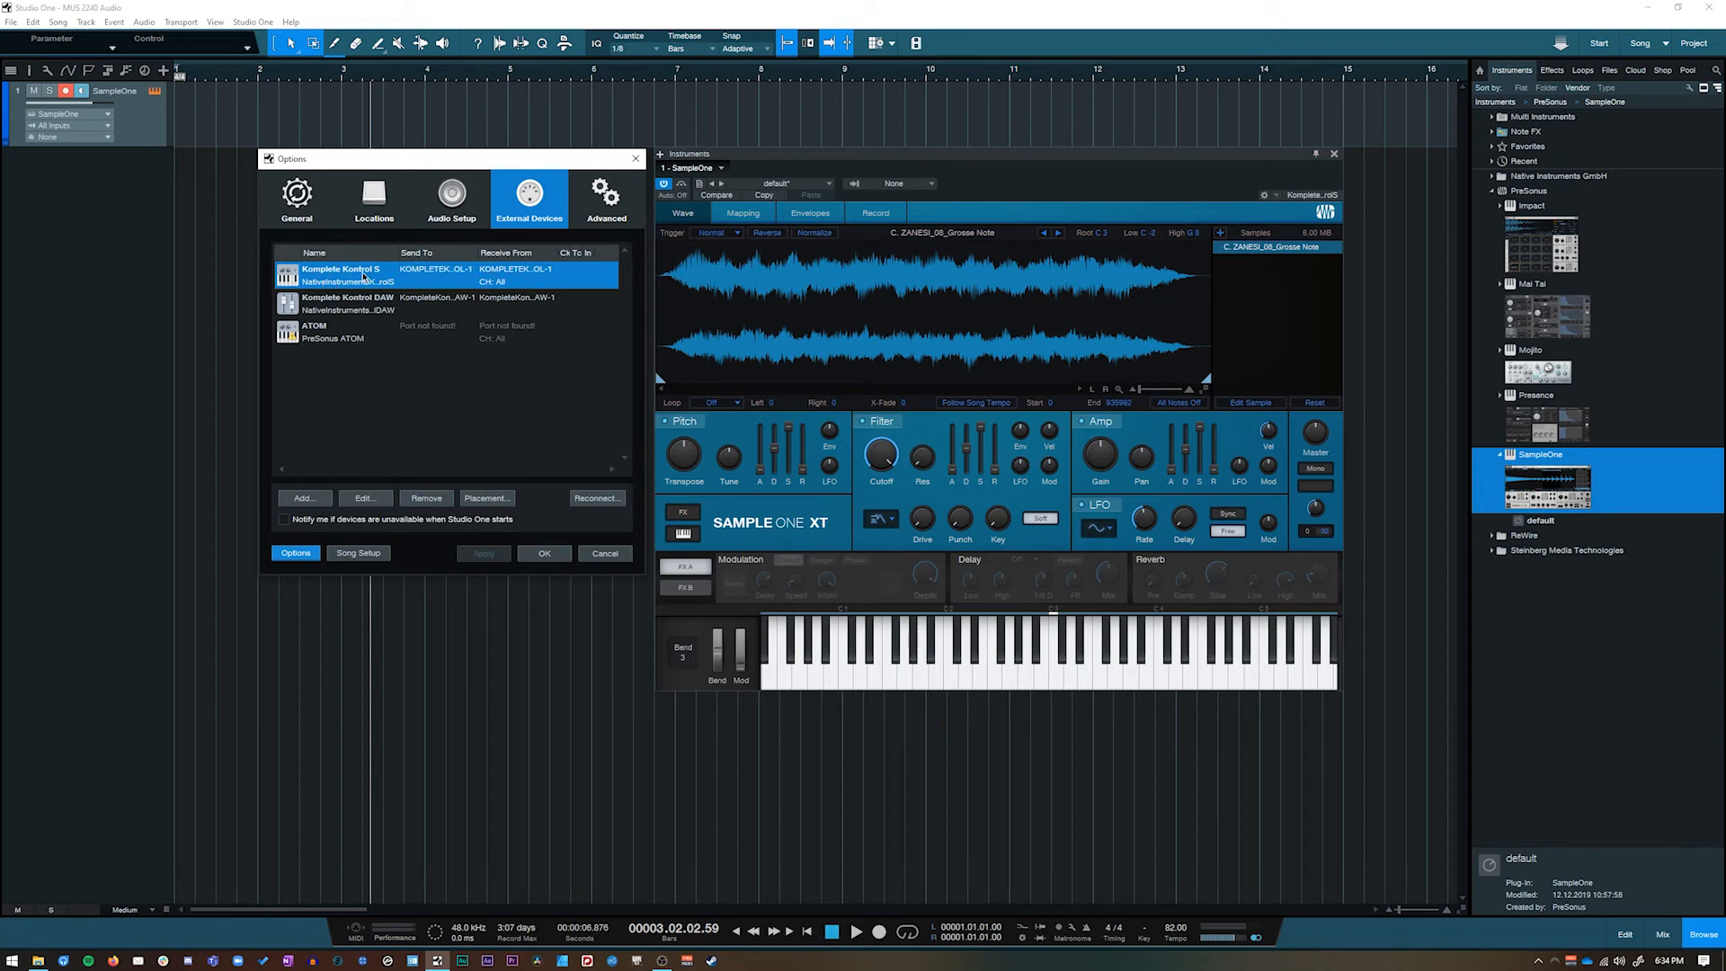
click(357, 306)
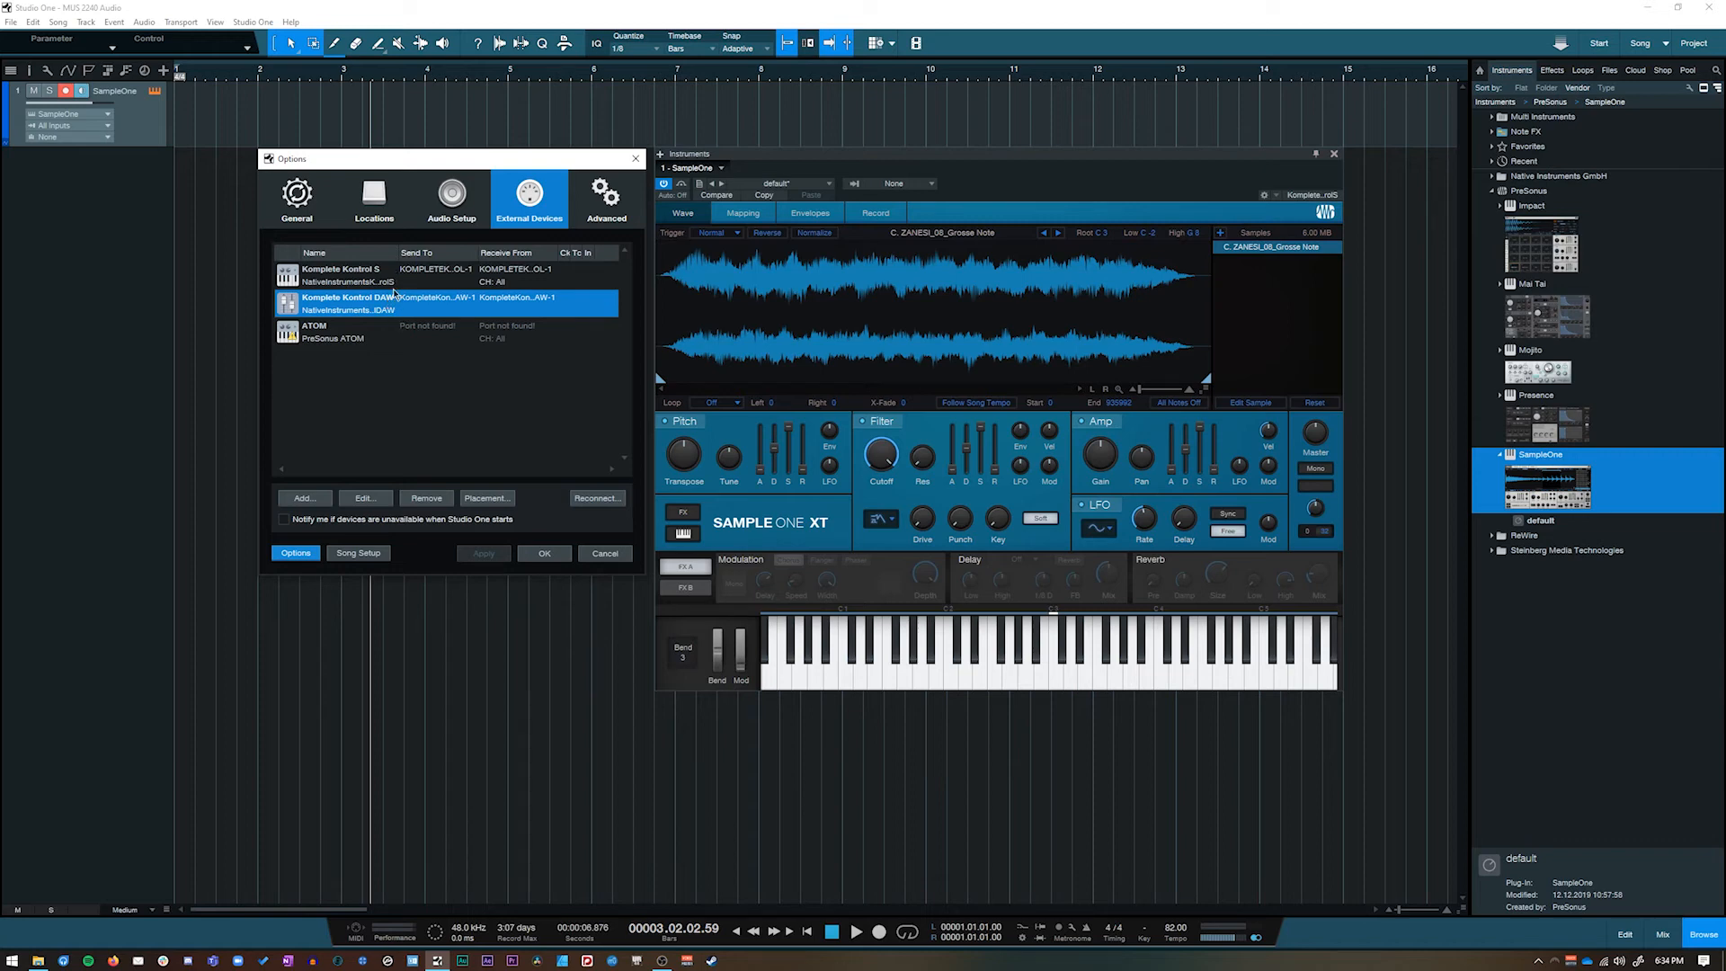
click(316, 345)
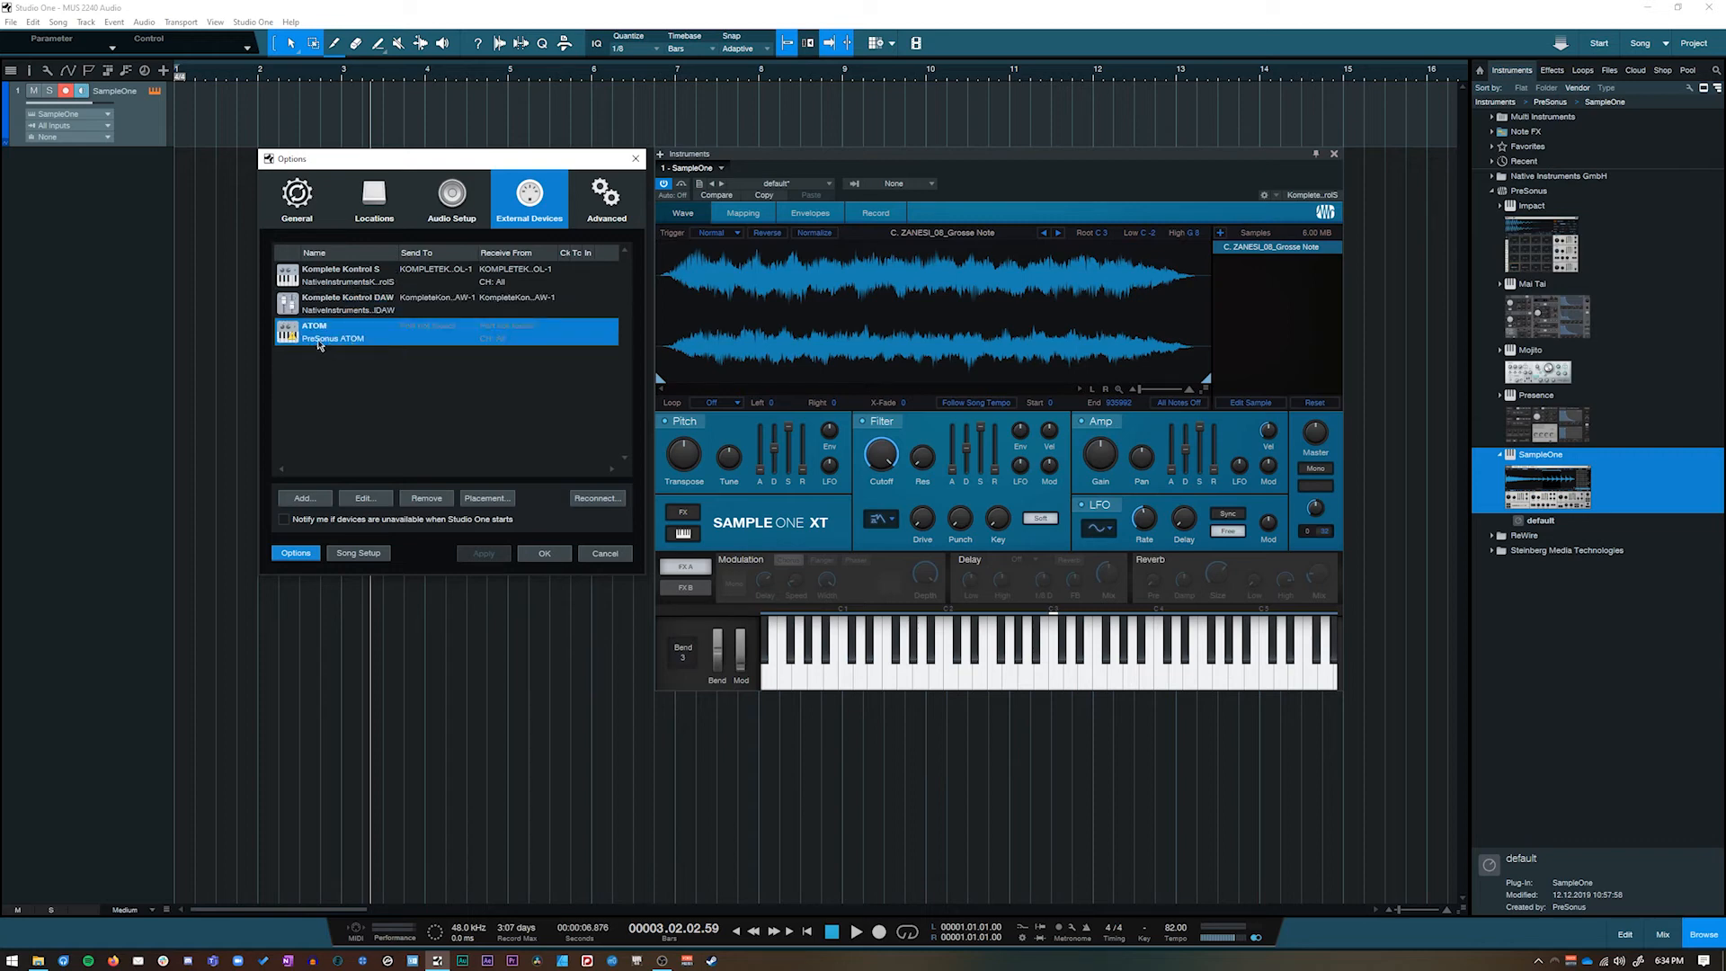
click(321, 375)
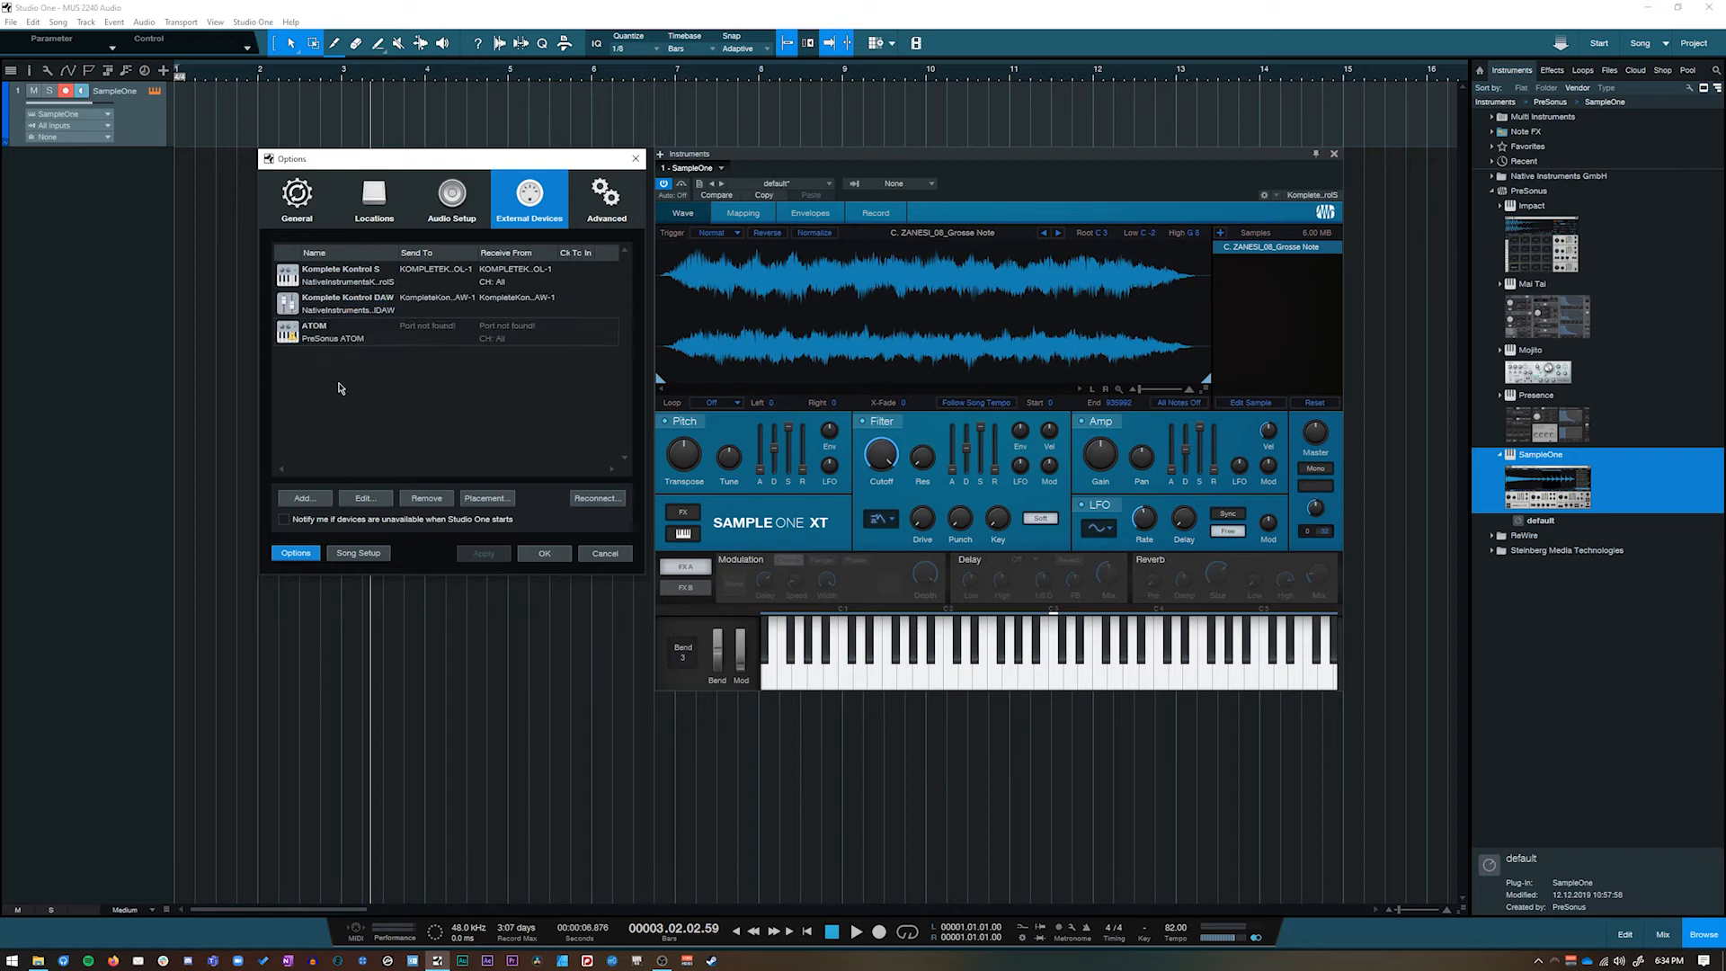
Start adding an external device and compare the generic New Keyboard, New Instrument and New Control Surface types
click(304, 499)
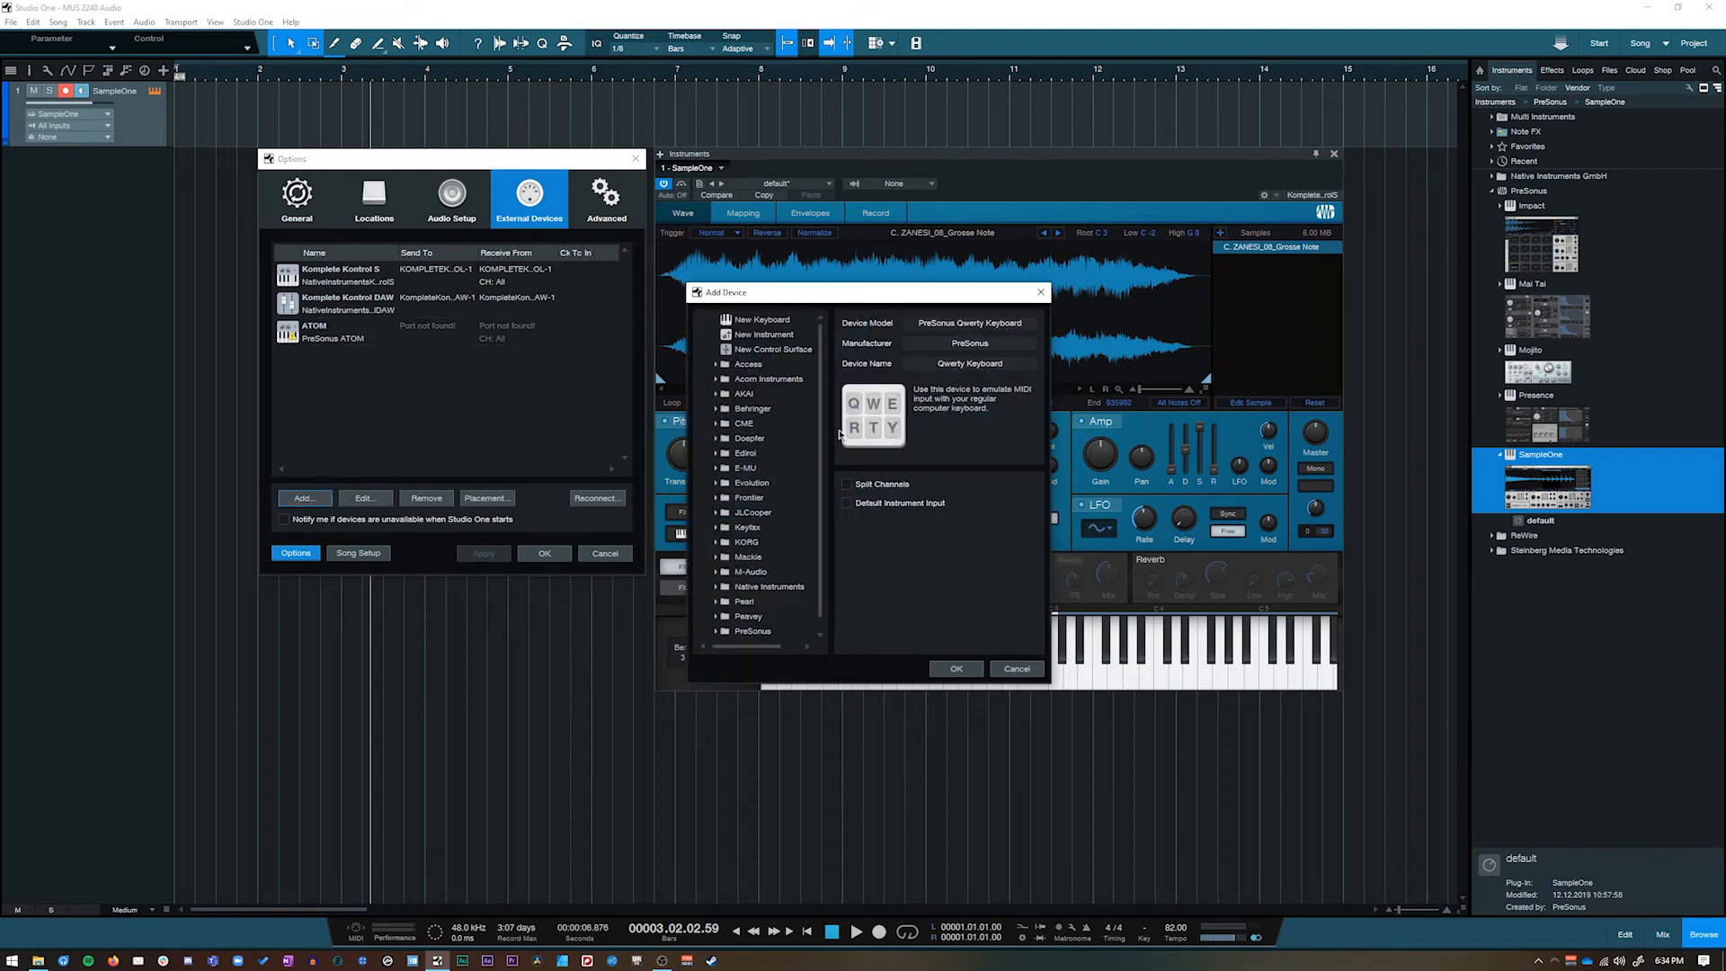
click(766, 321)
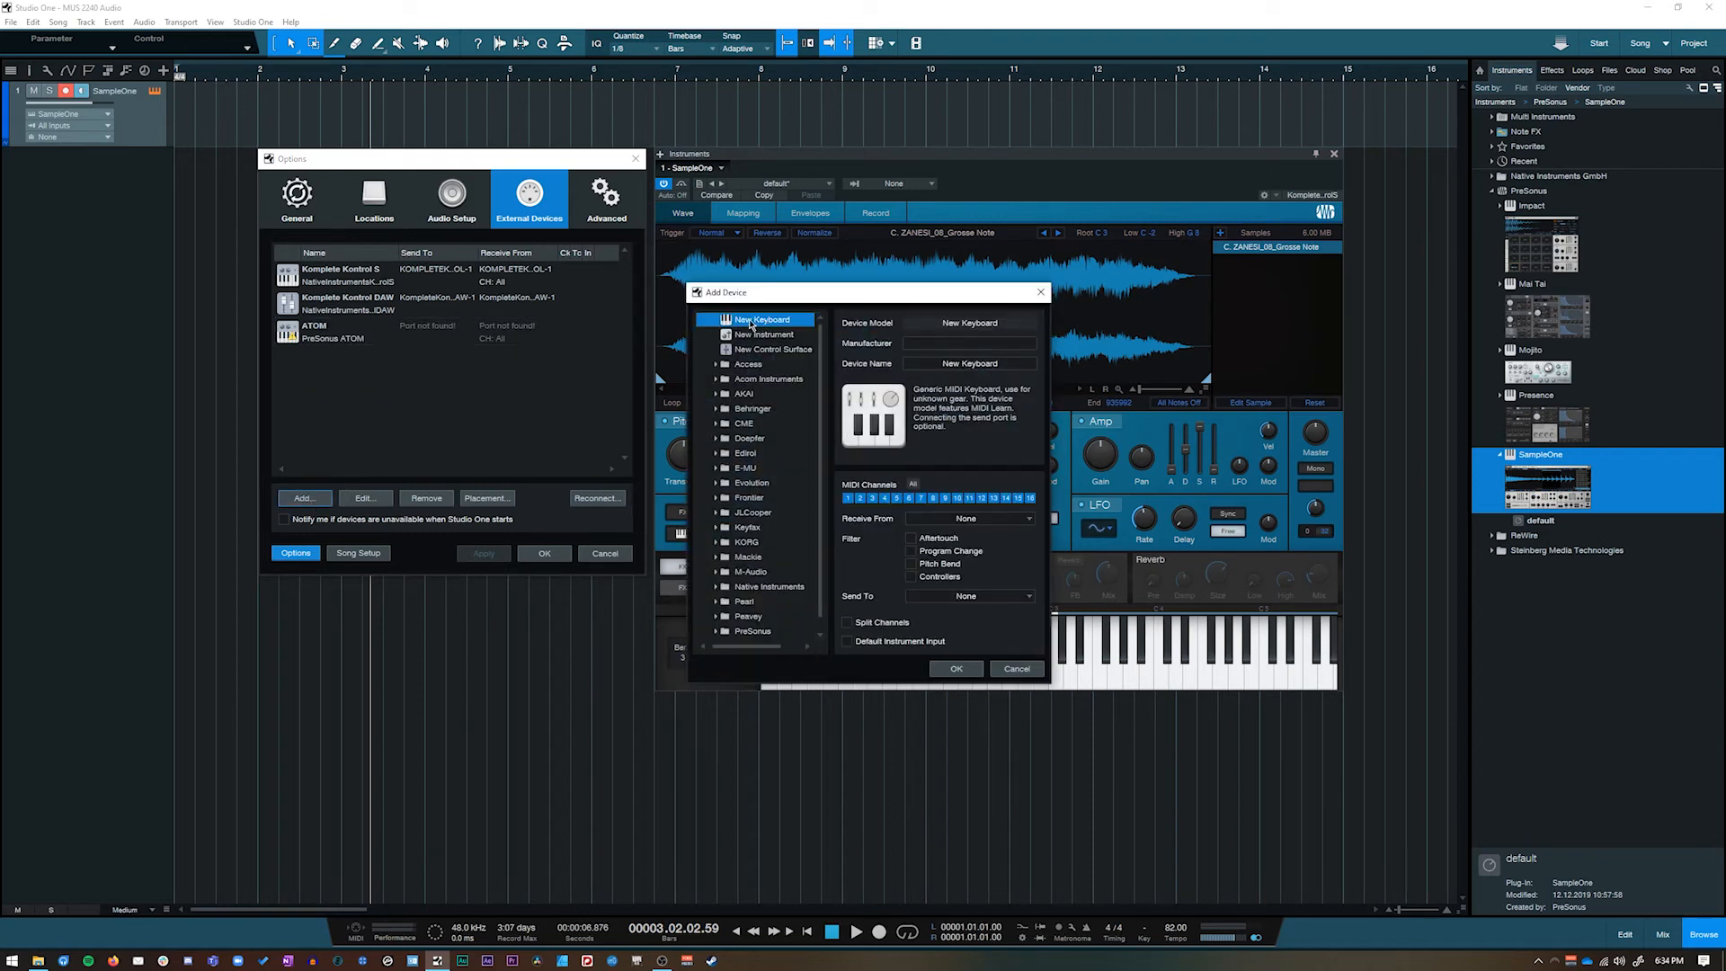
click(761, 336)
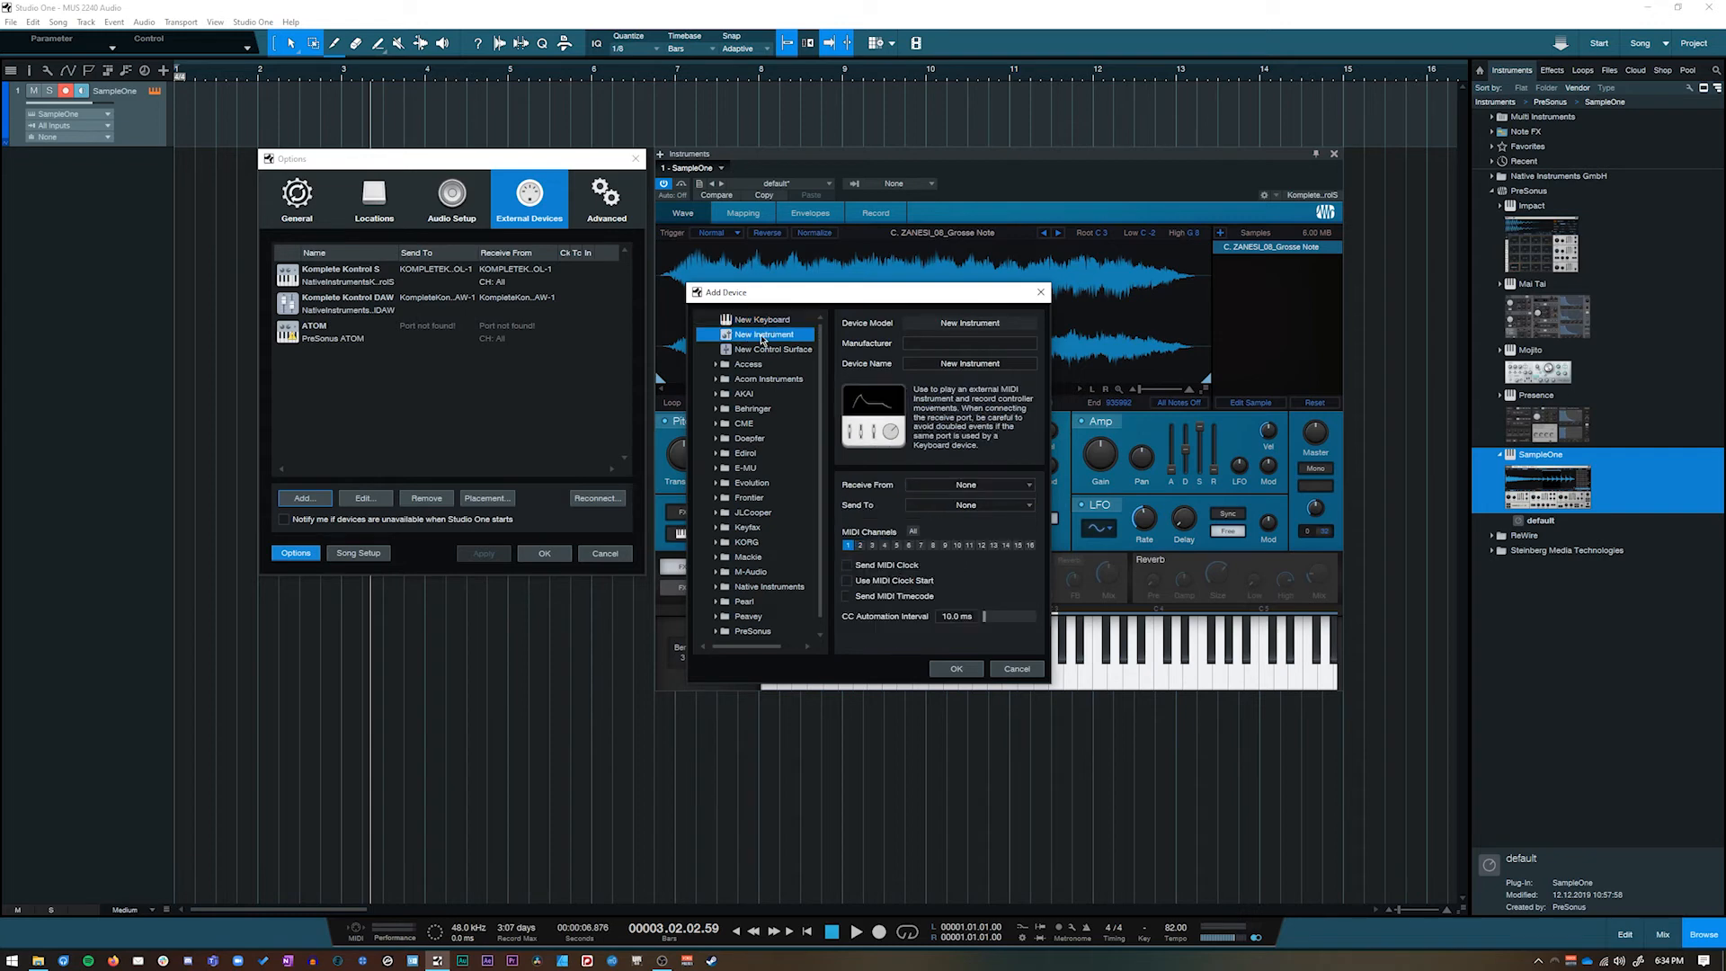
click(765, 350)
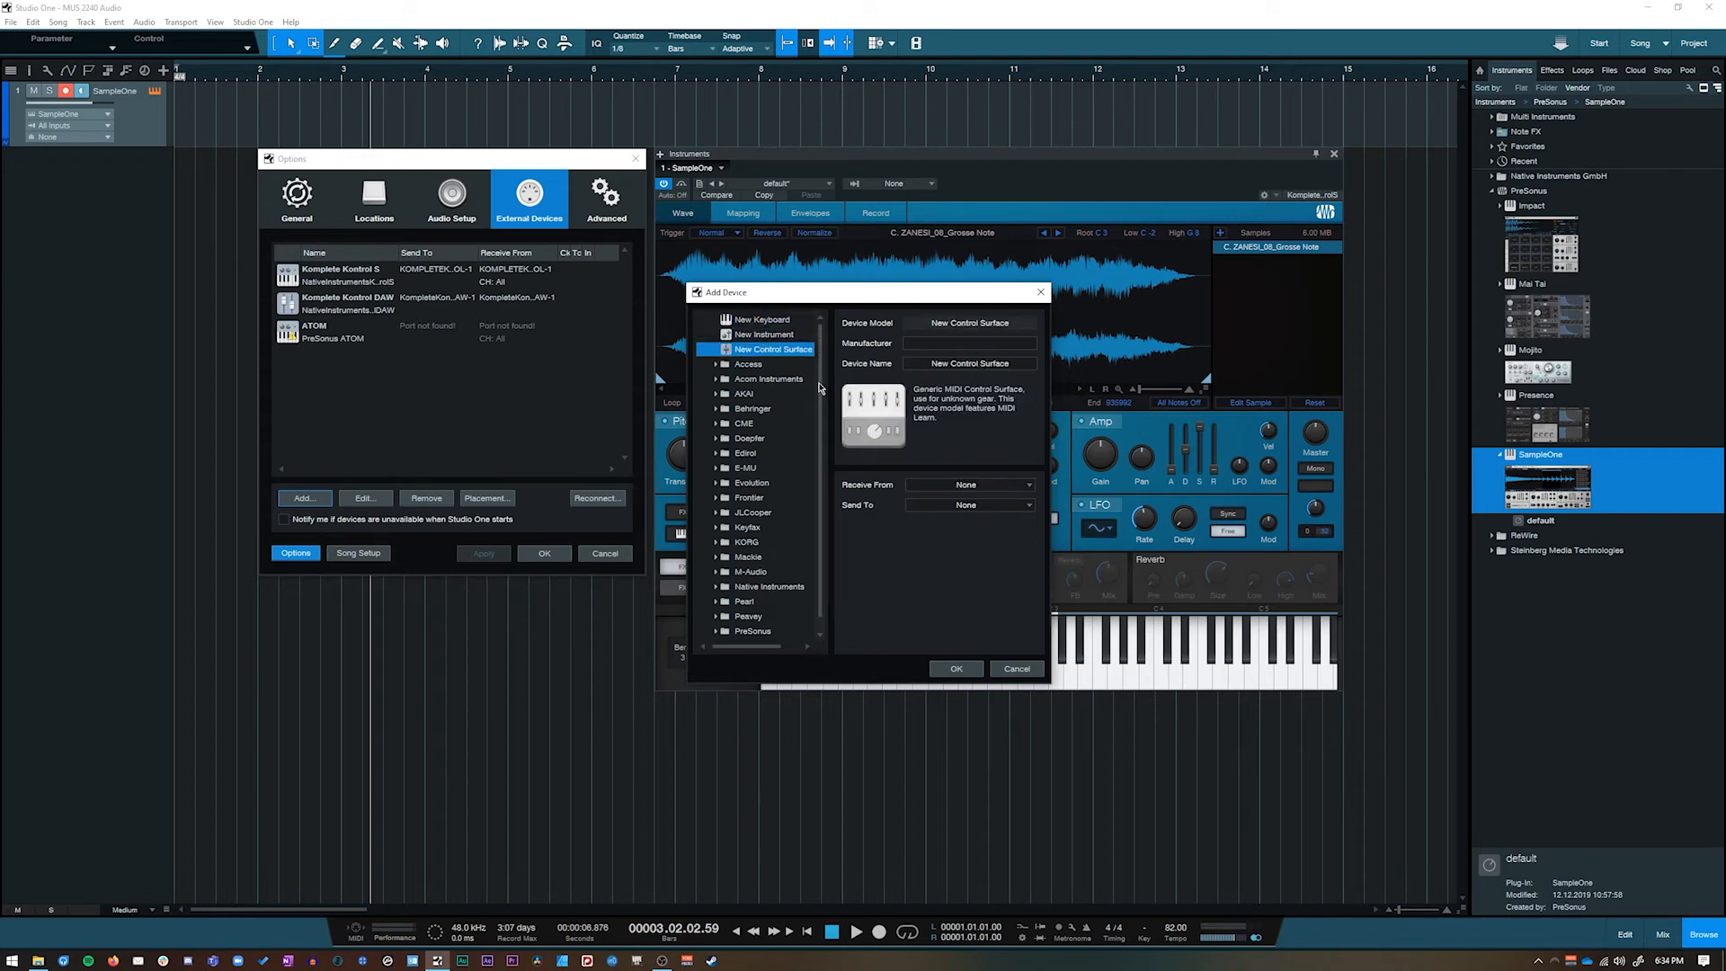
Browse the device manufacturers available for adding, including AKAI's models and the Yamaha, KORG and Evolution folders
scroll(820, 388, down, 1)
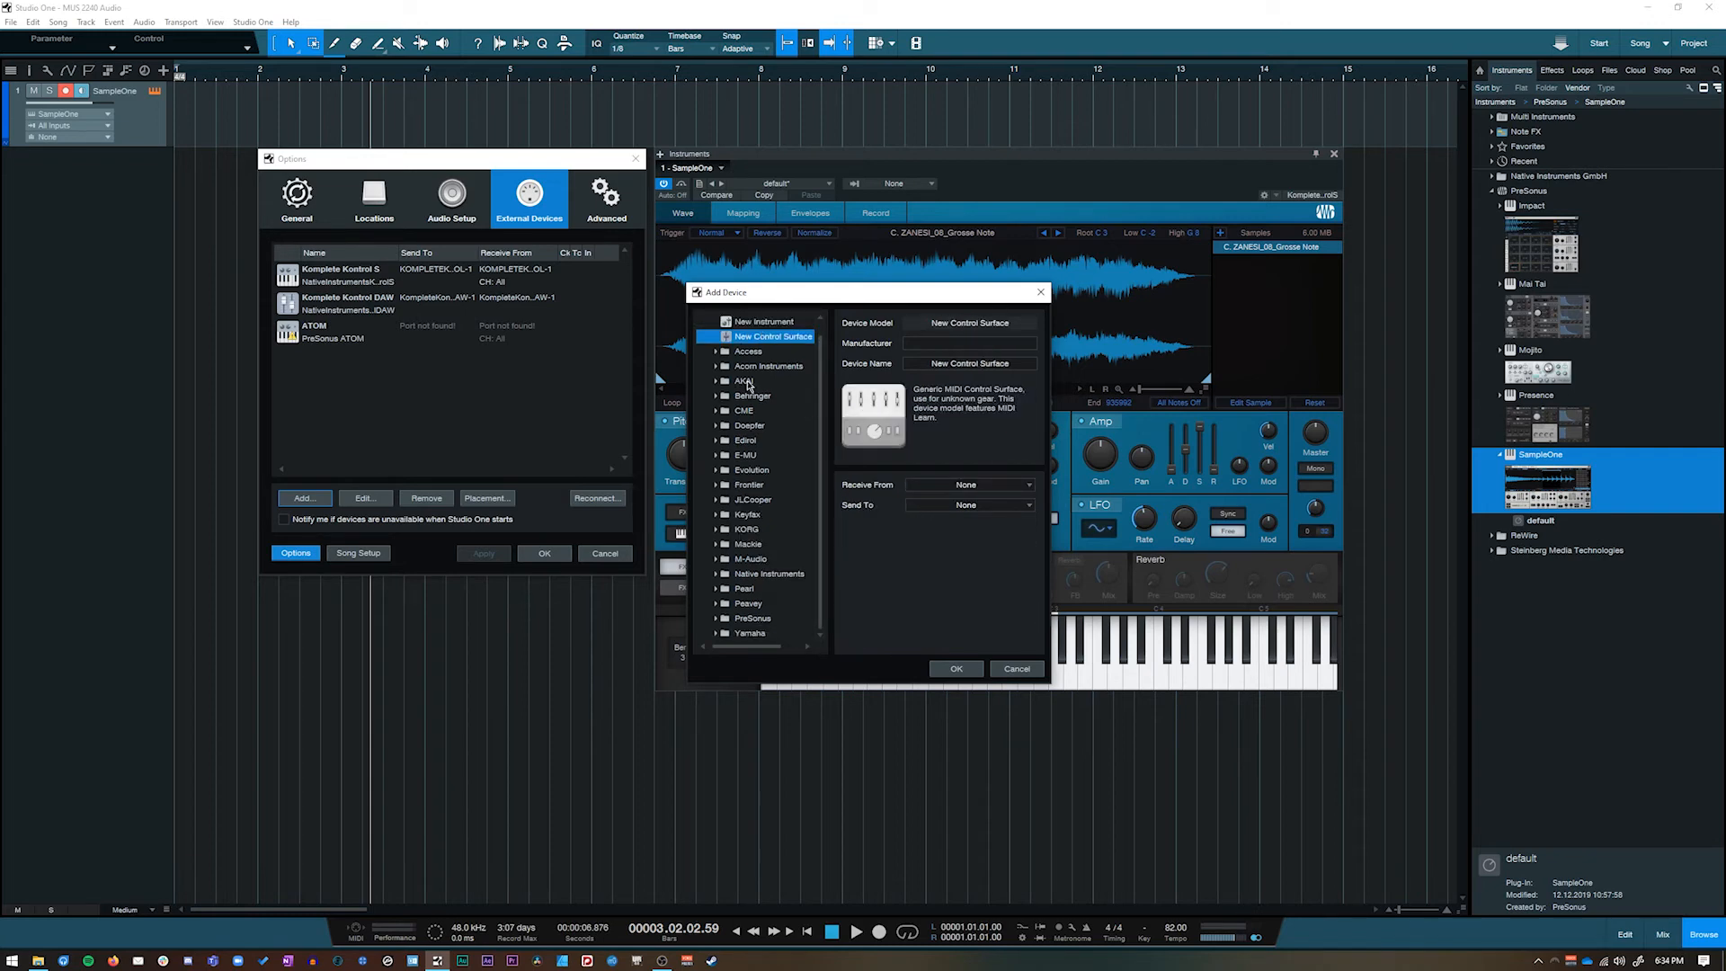
click(716, 382)
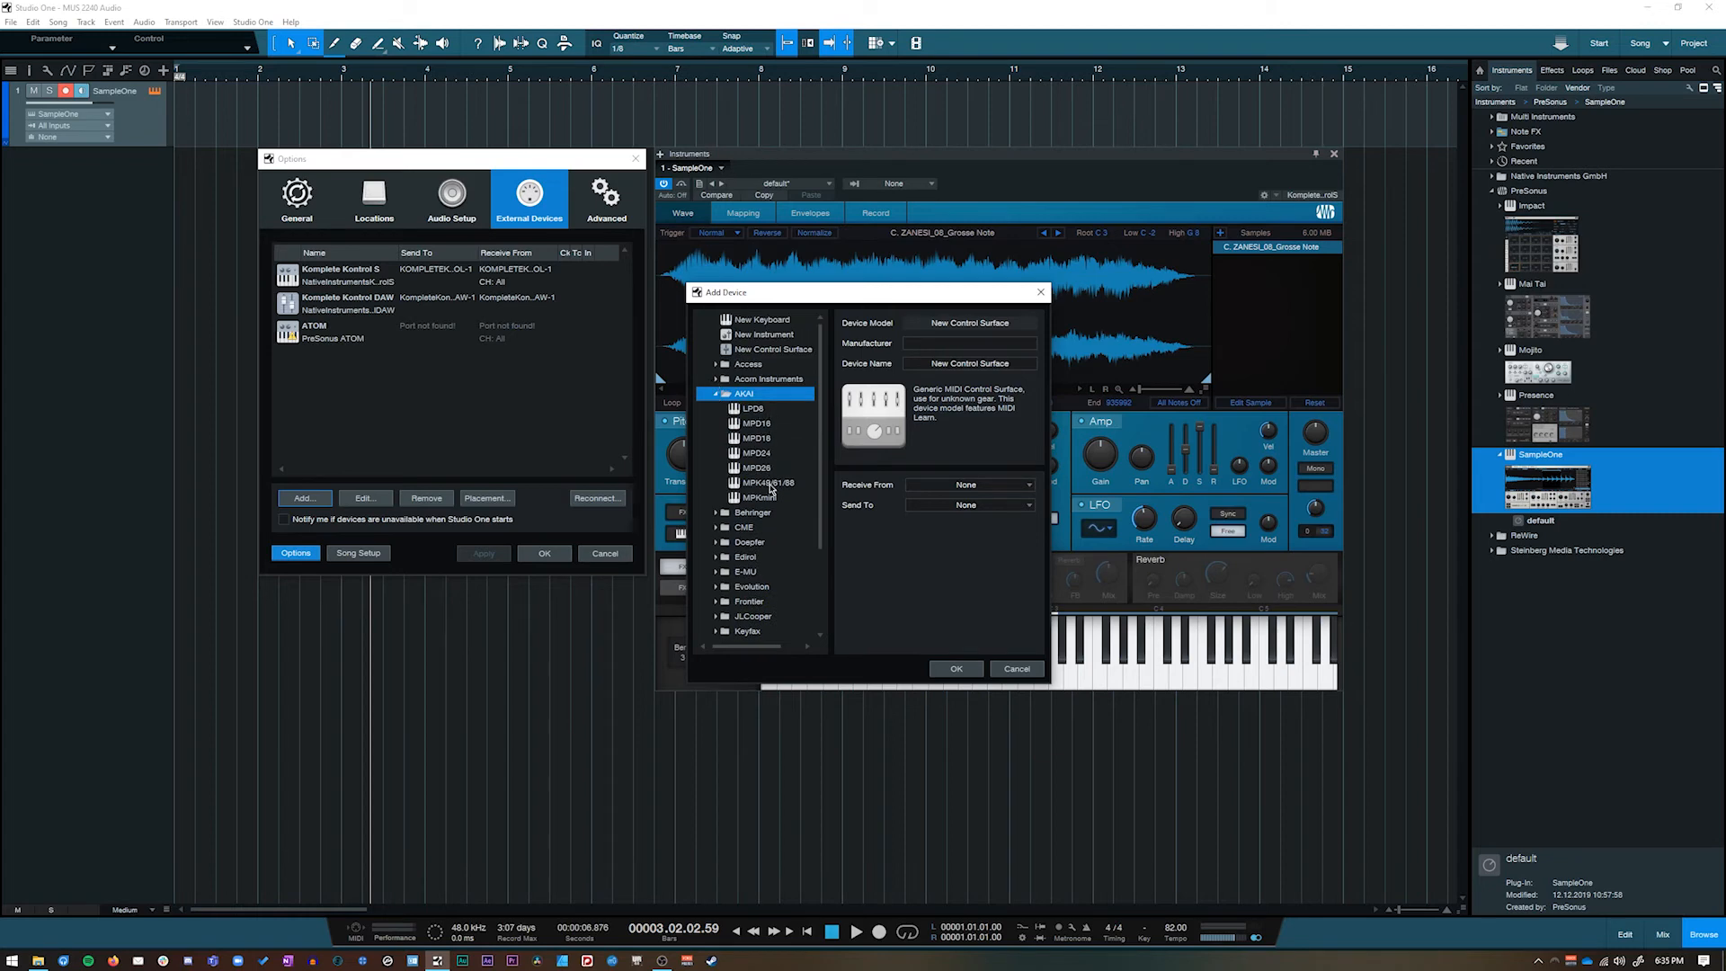
click(717, 396)
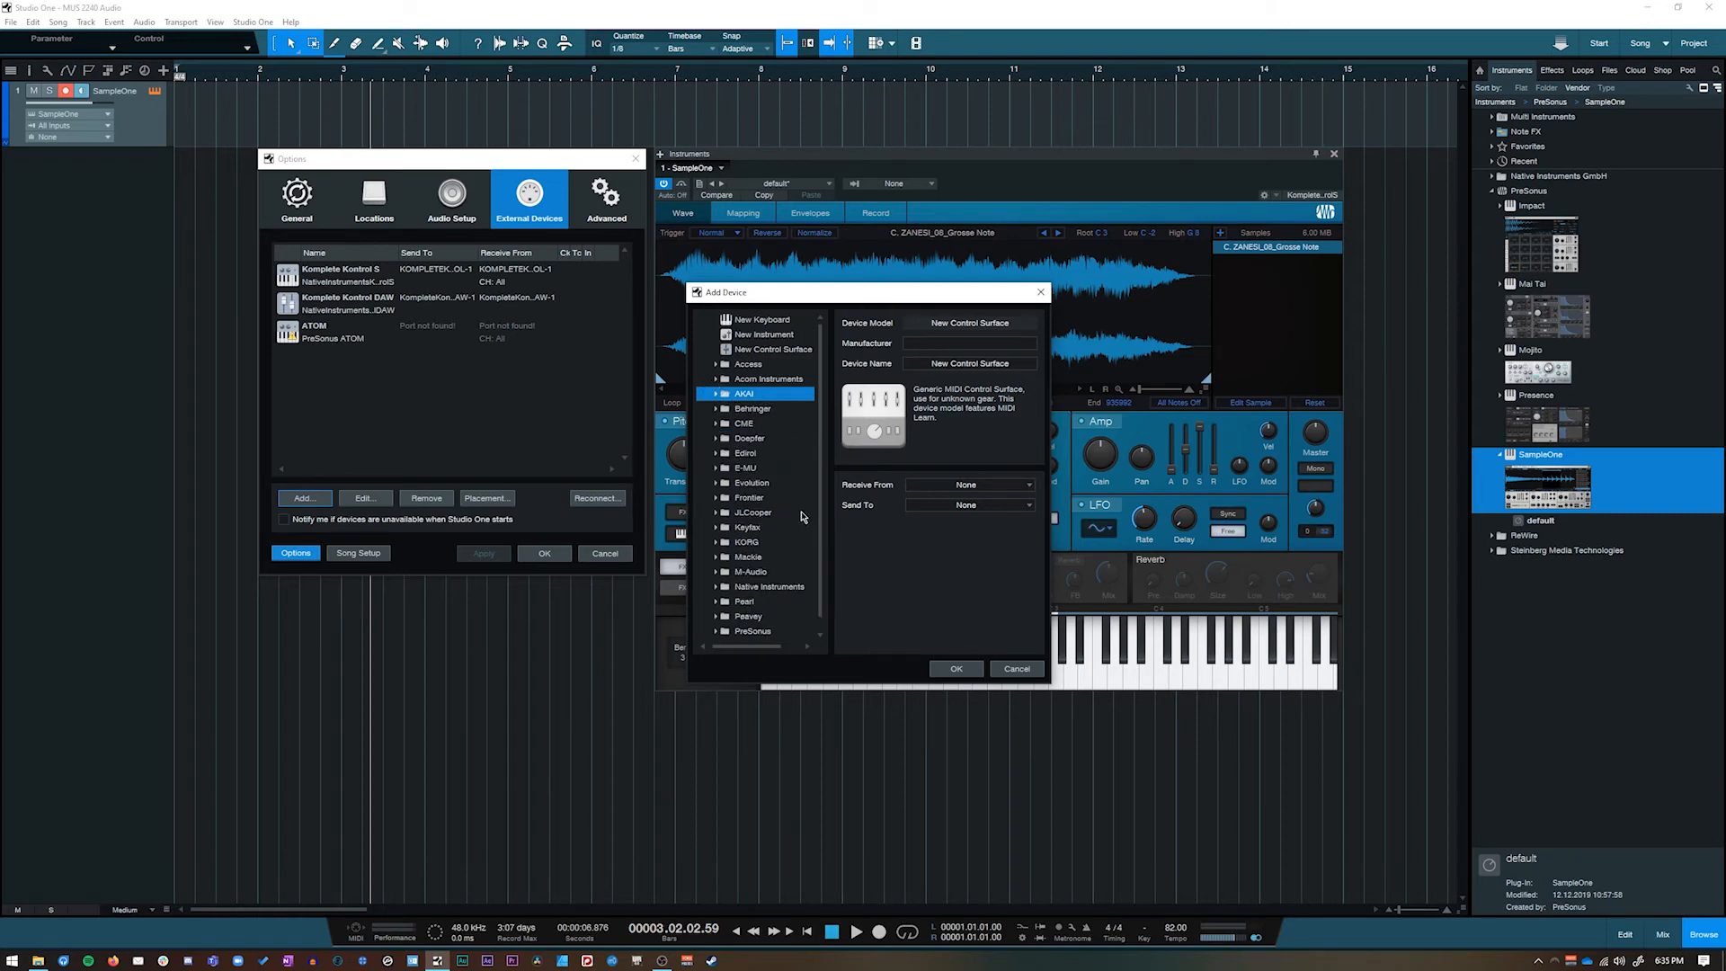
scroll(802, 517, down, 1)
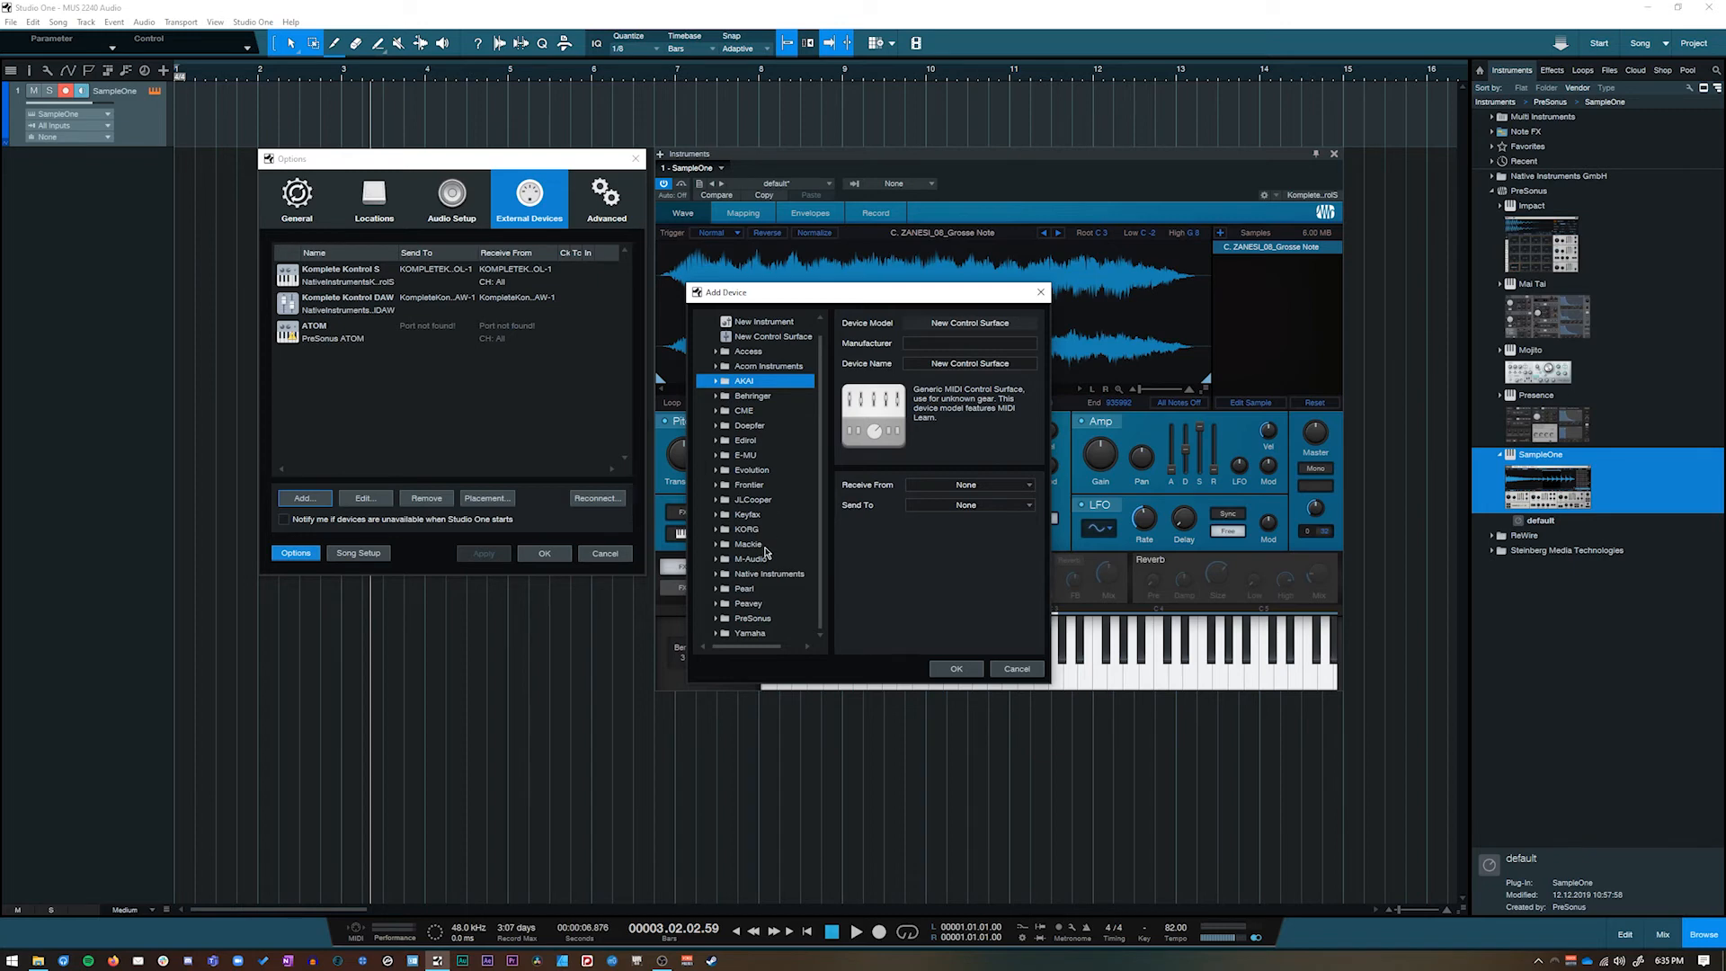
click(723, 636)
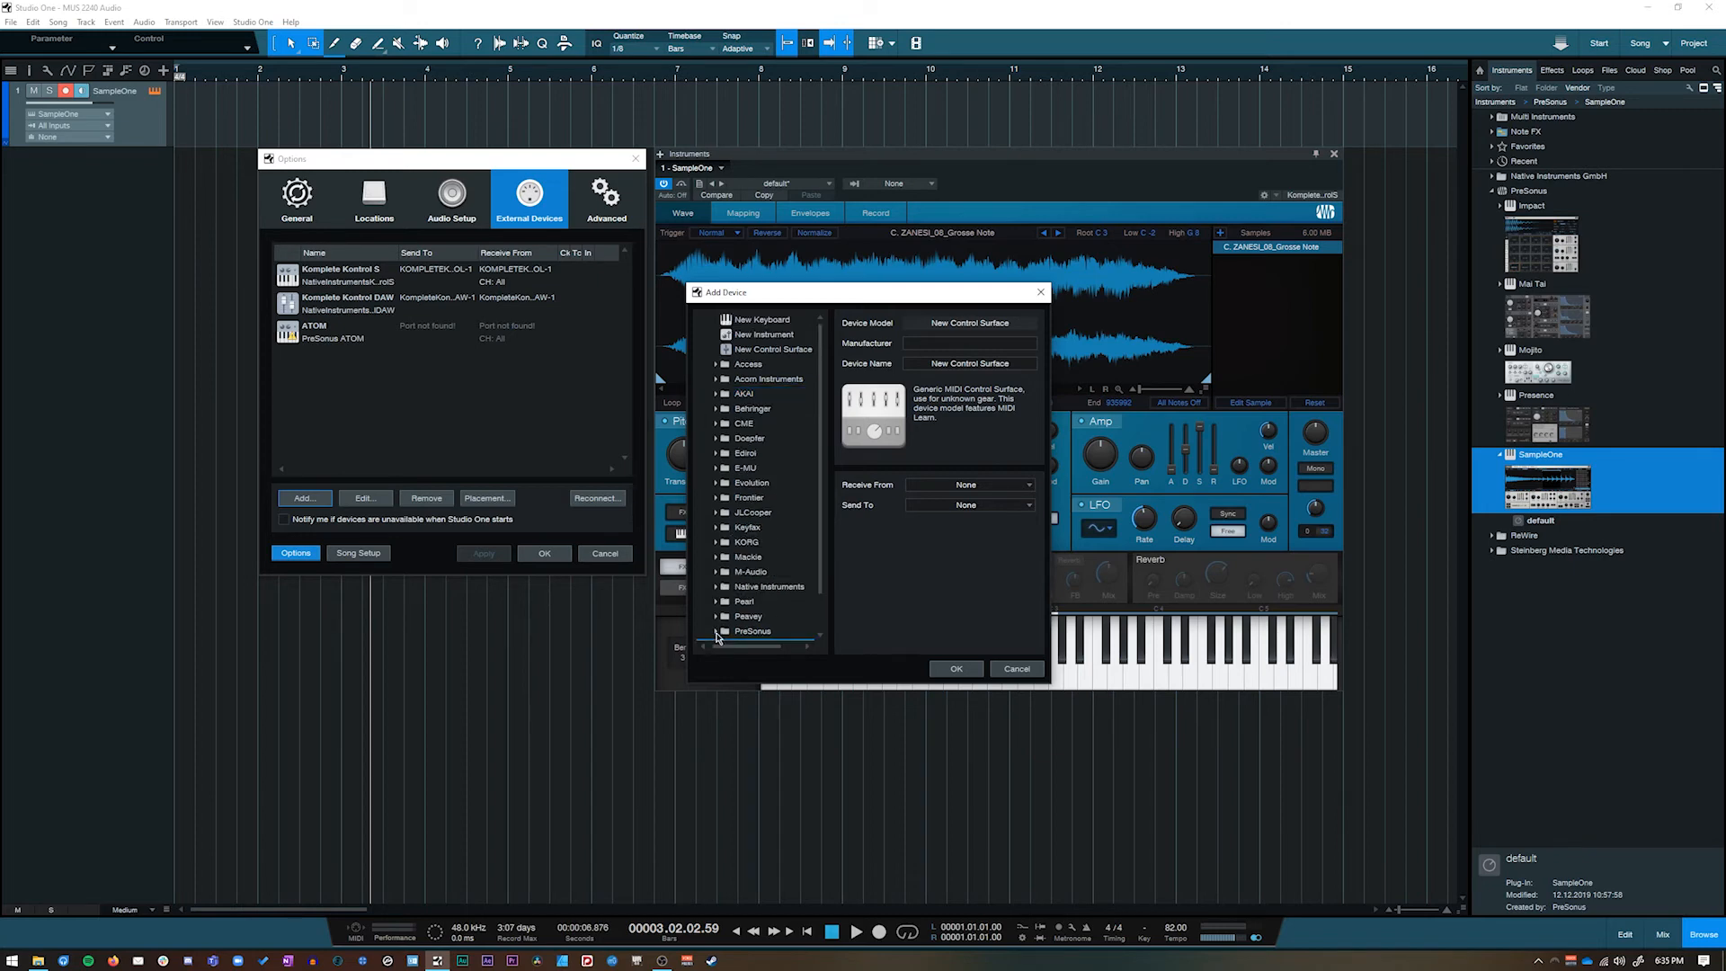
click(717, 604)
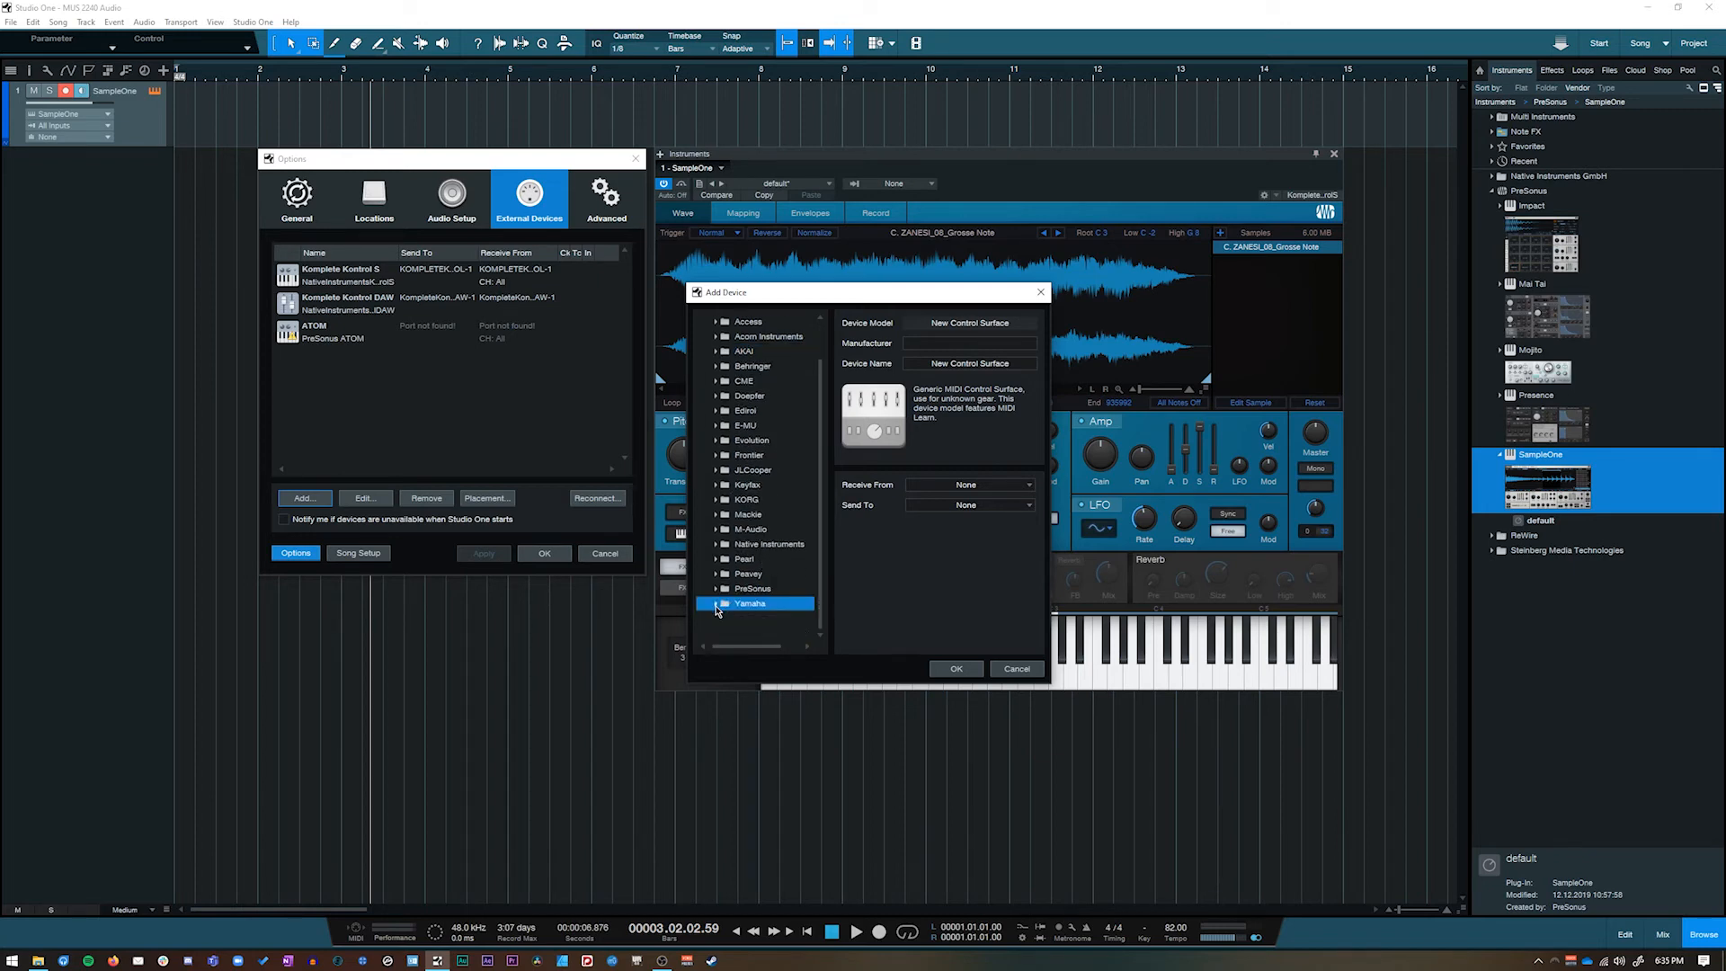
click(714, 504)
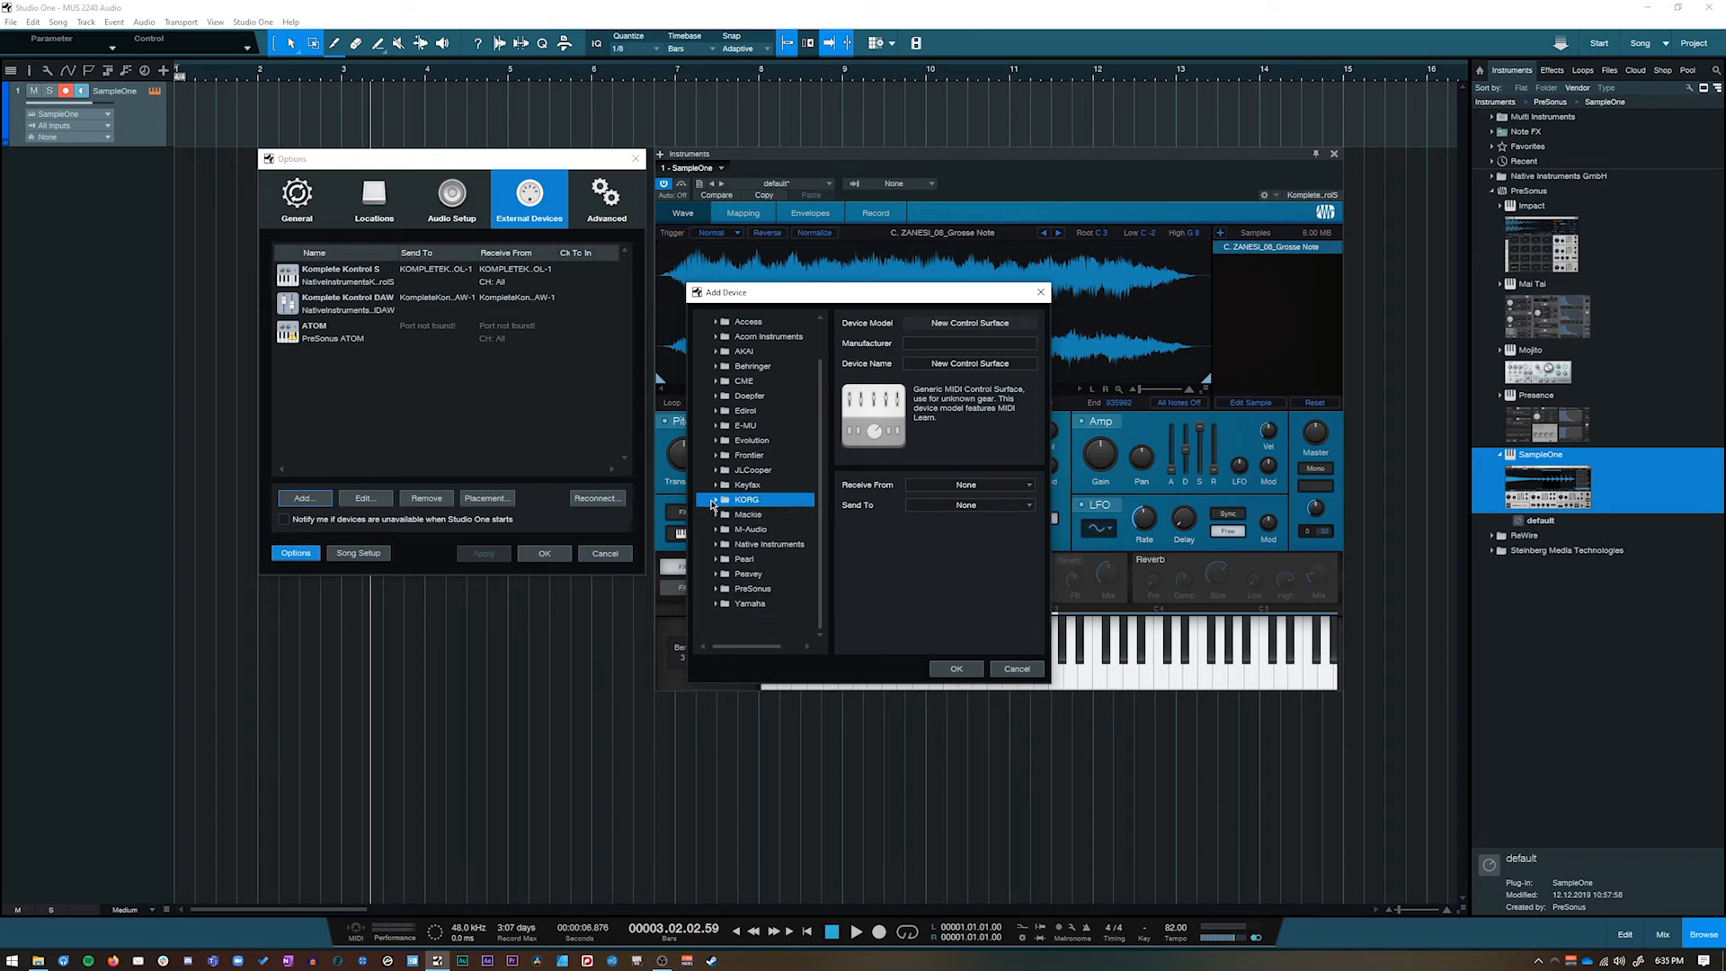
click(716, 440)
click(717, 440)
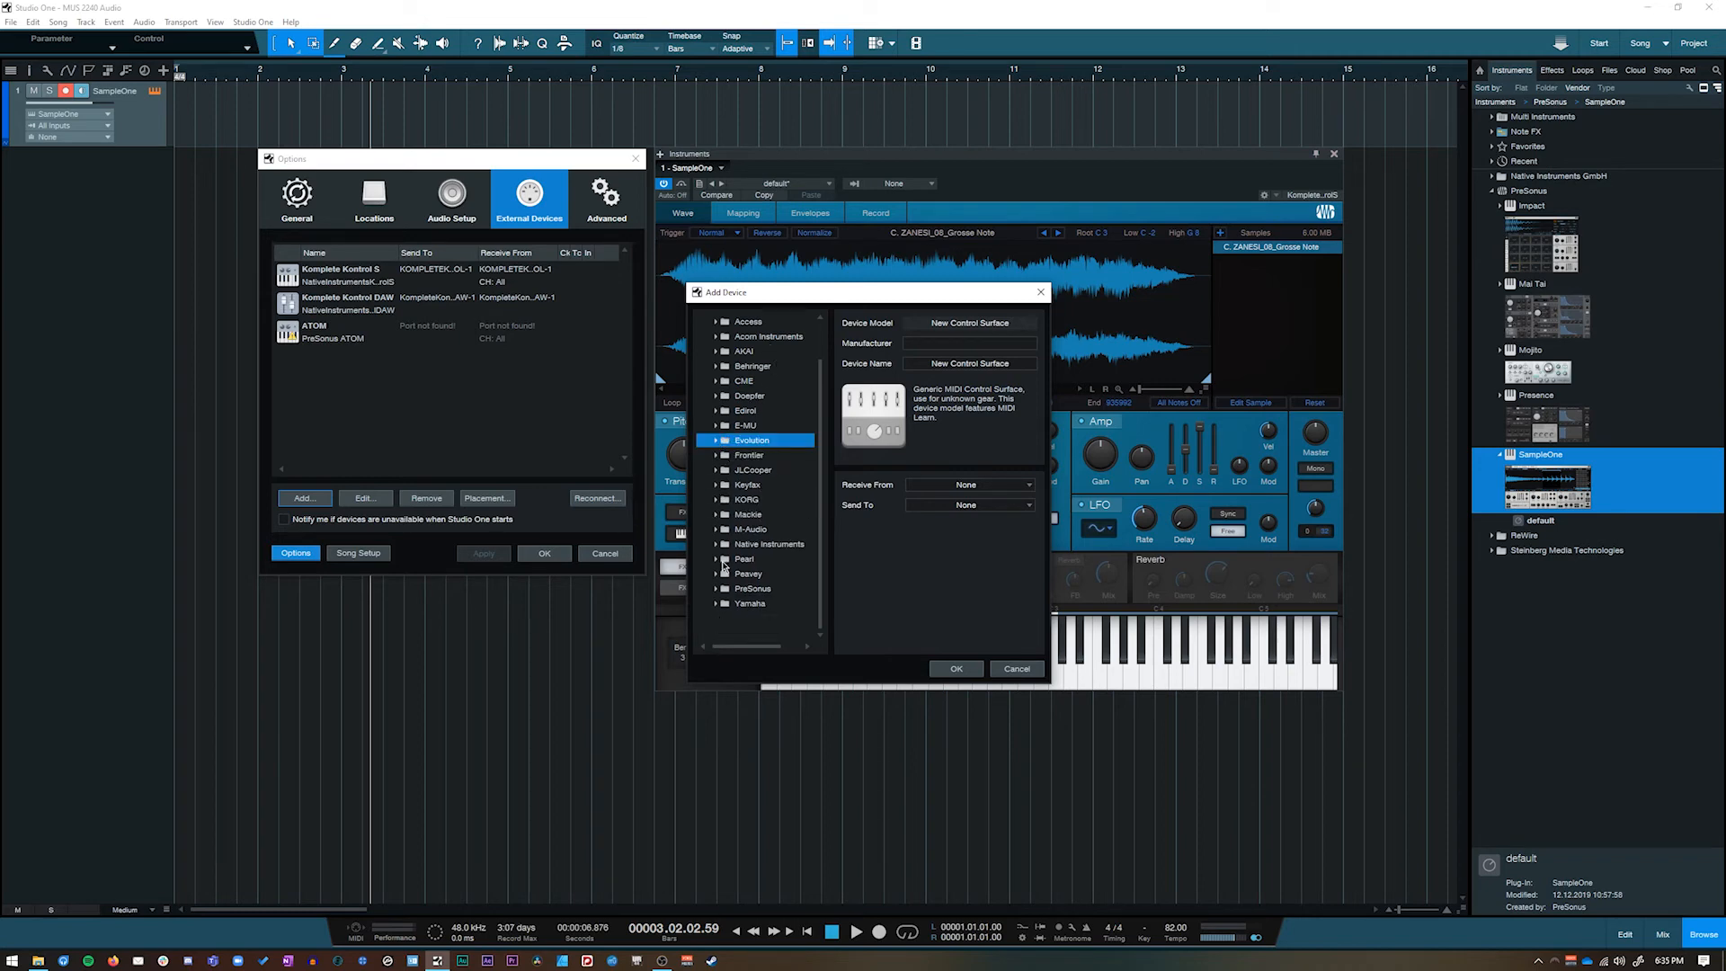
Add PreSonus's Qwerty Keyboard as an external device and accept the options
click(716, 589)
scroll(770, 575, down, 3)
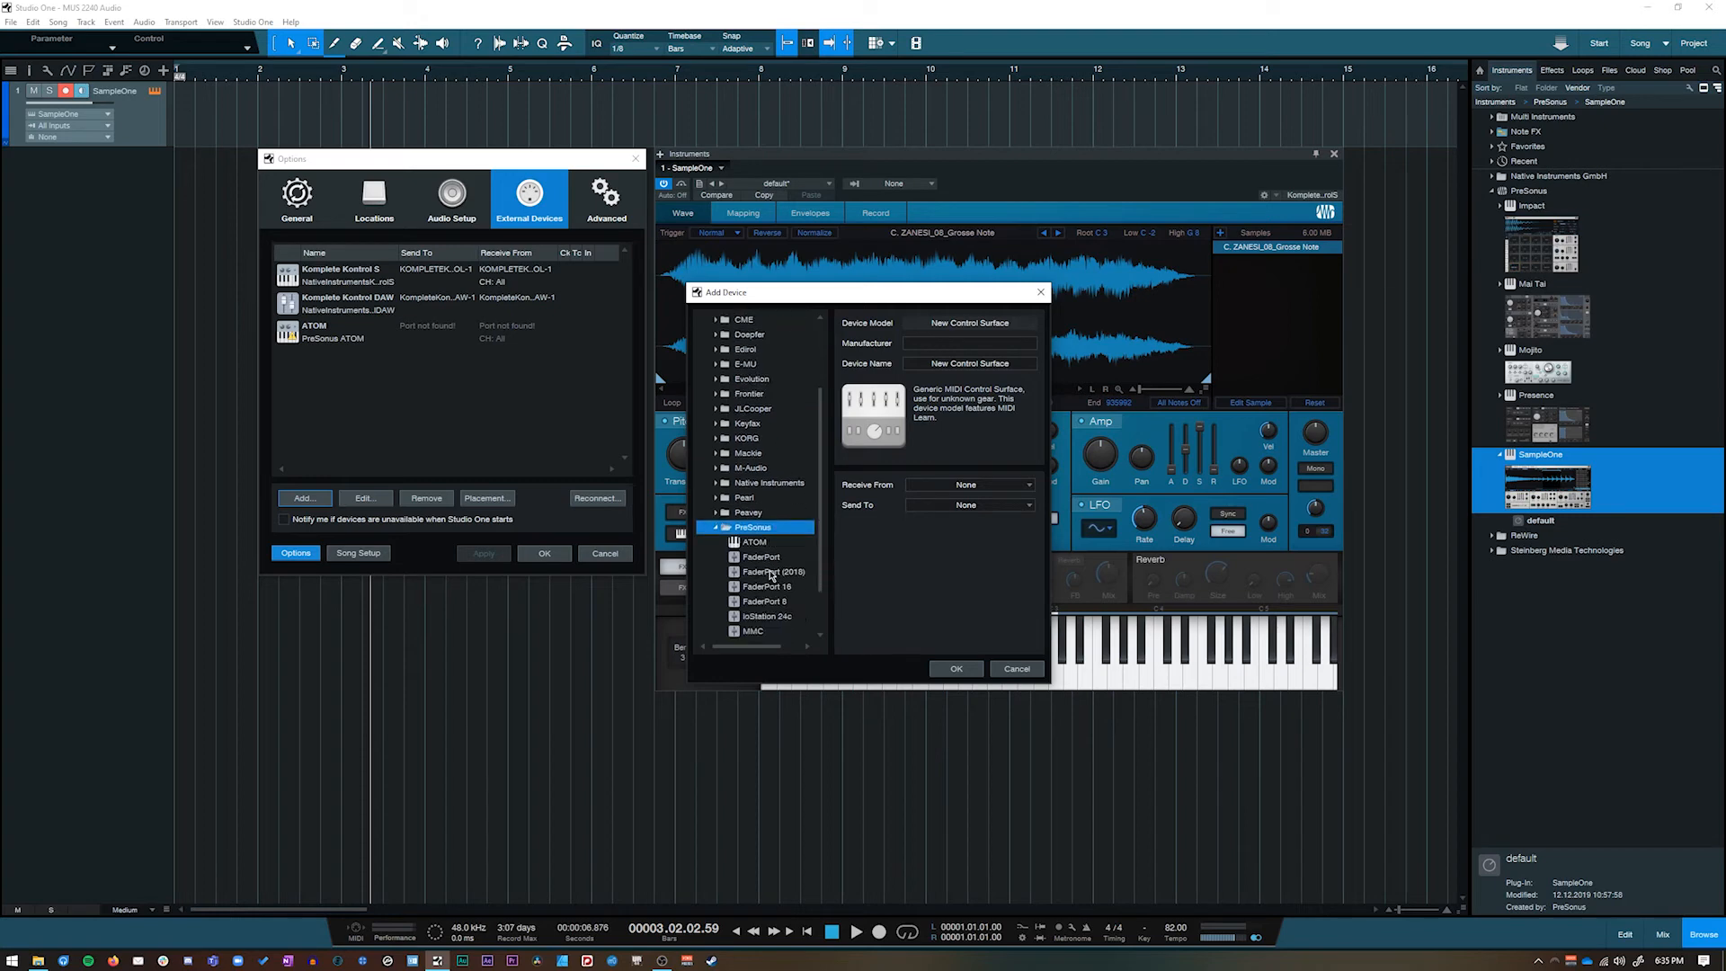
scroll(771, 576, down, 1)
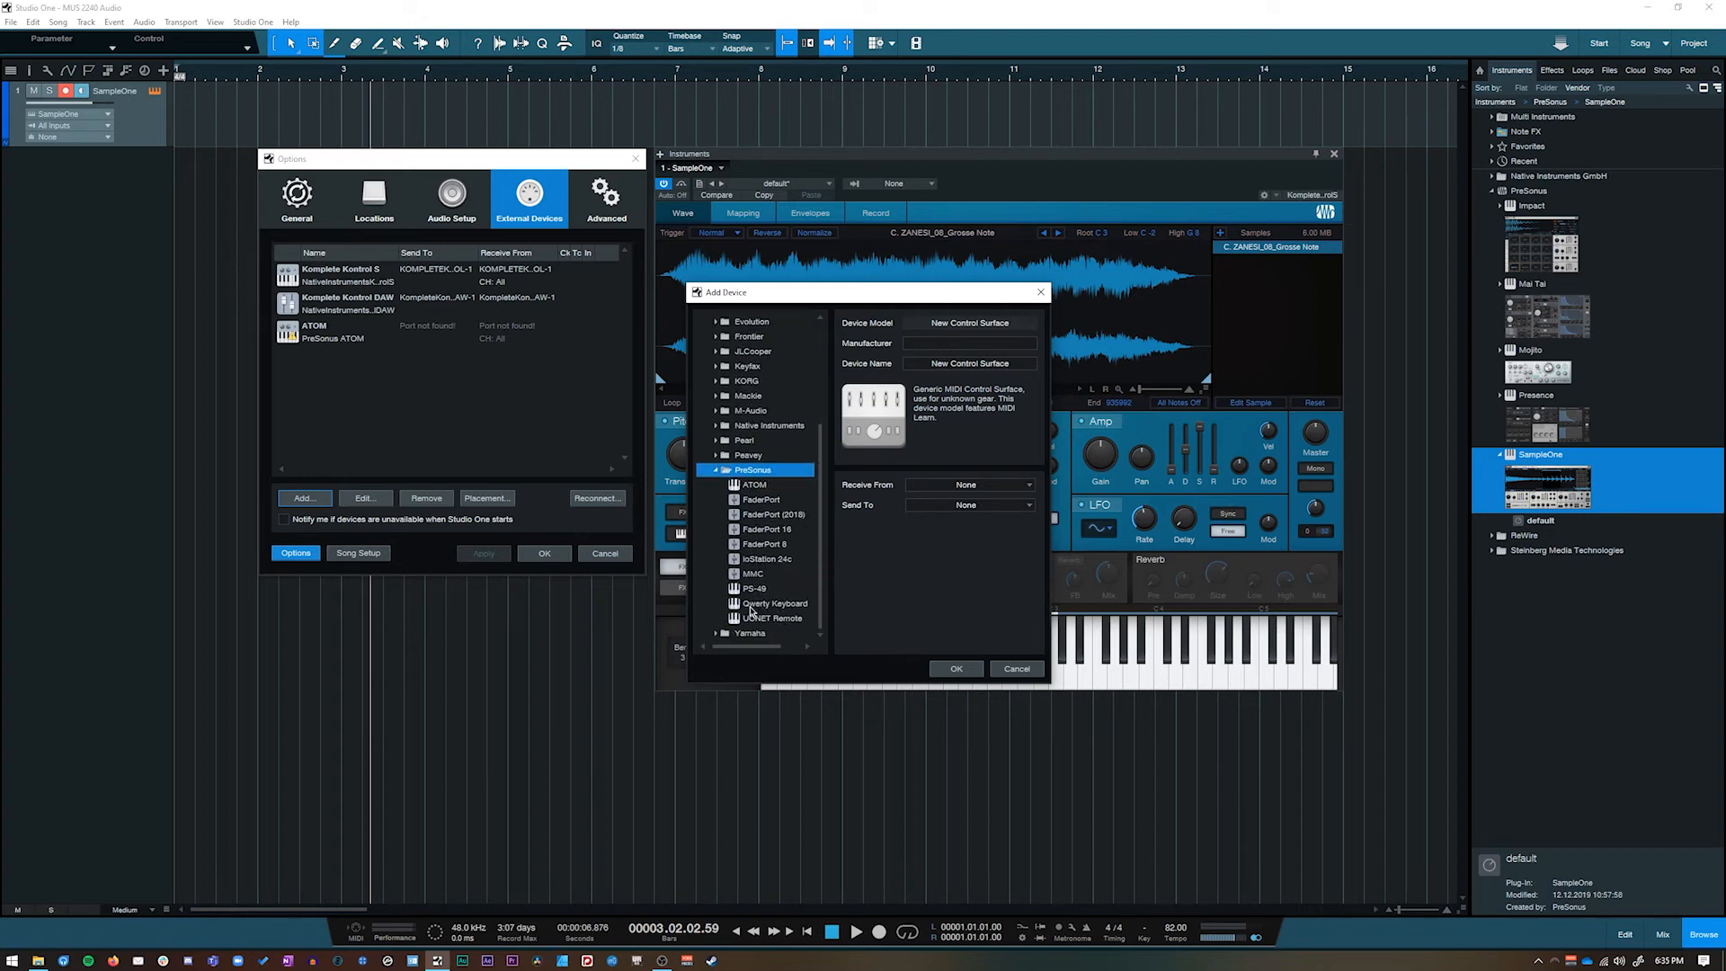
click(756, 609)
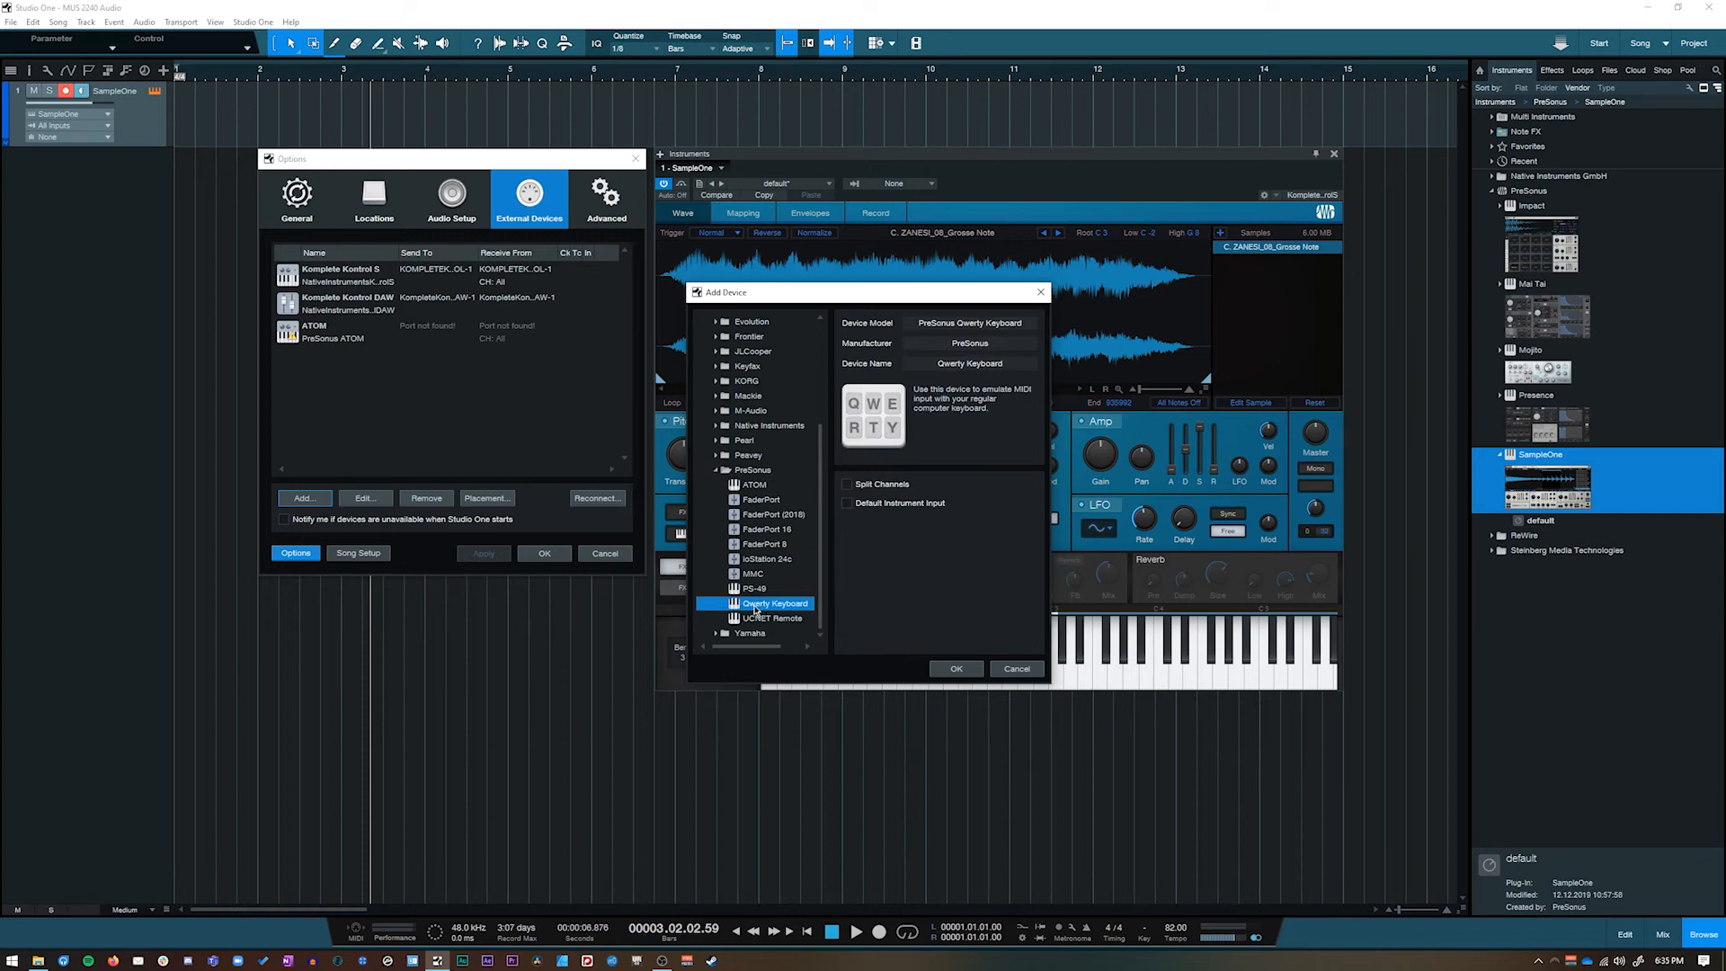
click(958, 671)
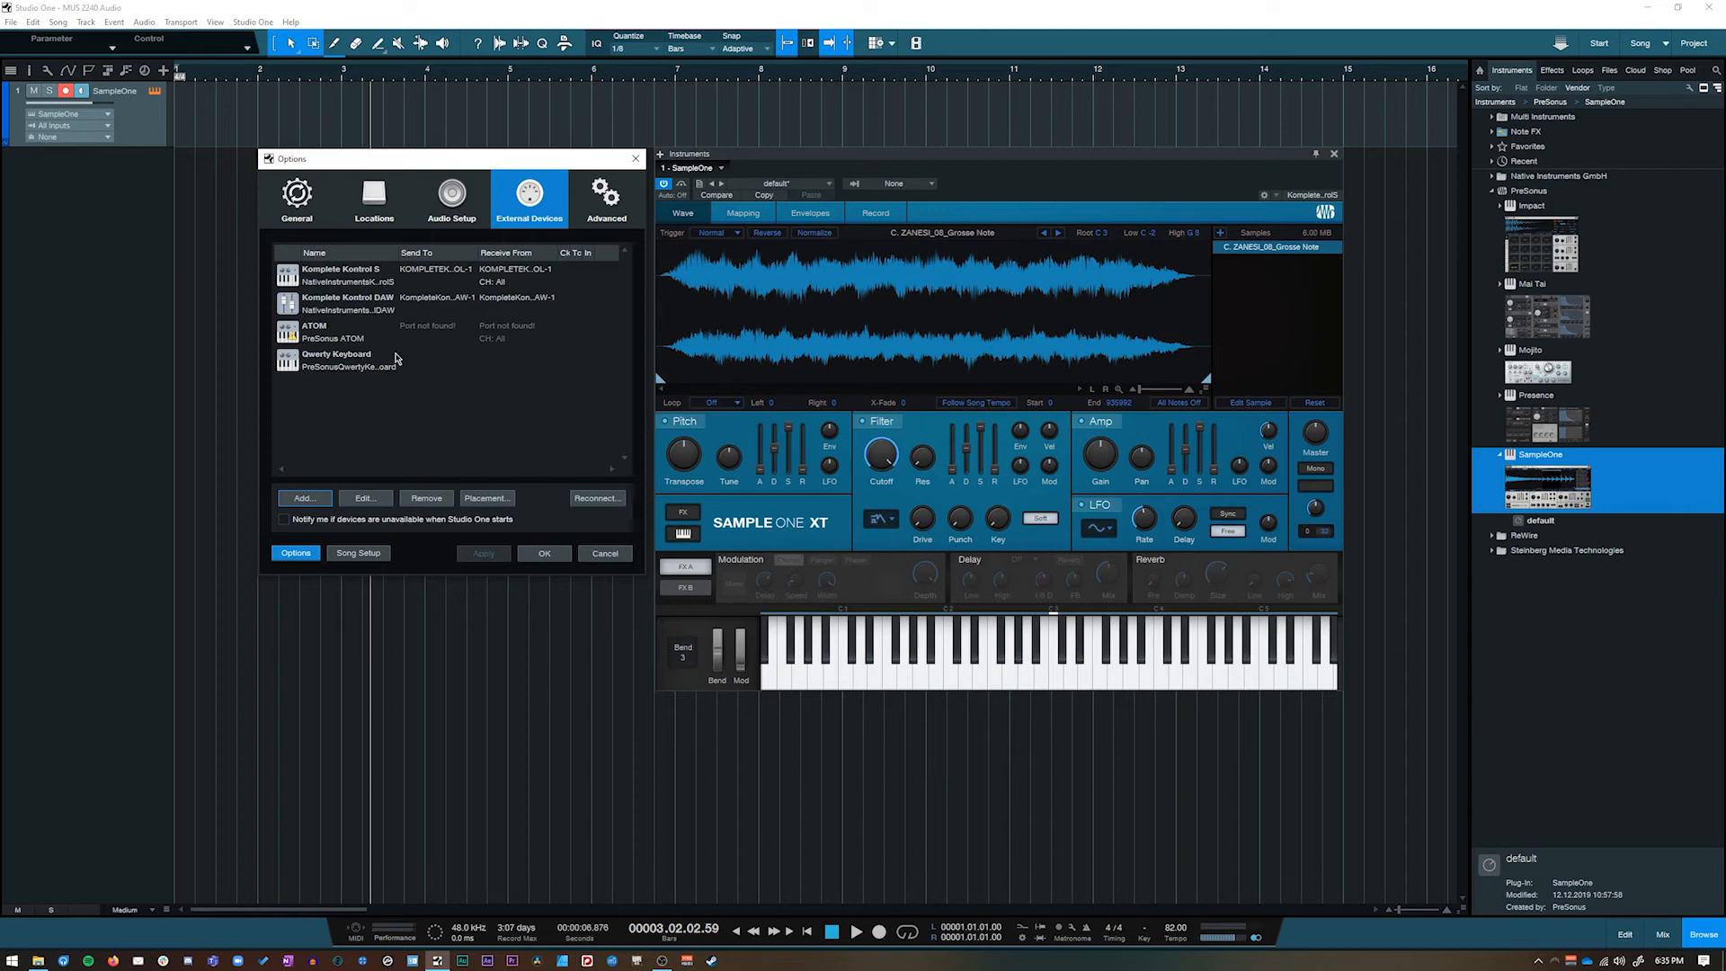
click(543, 557)
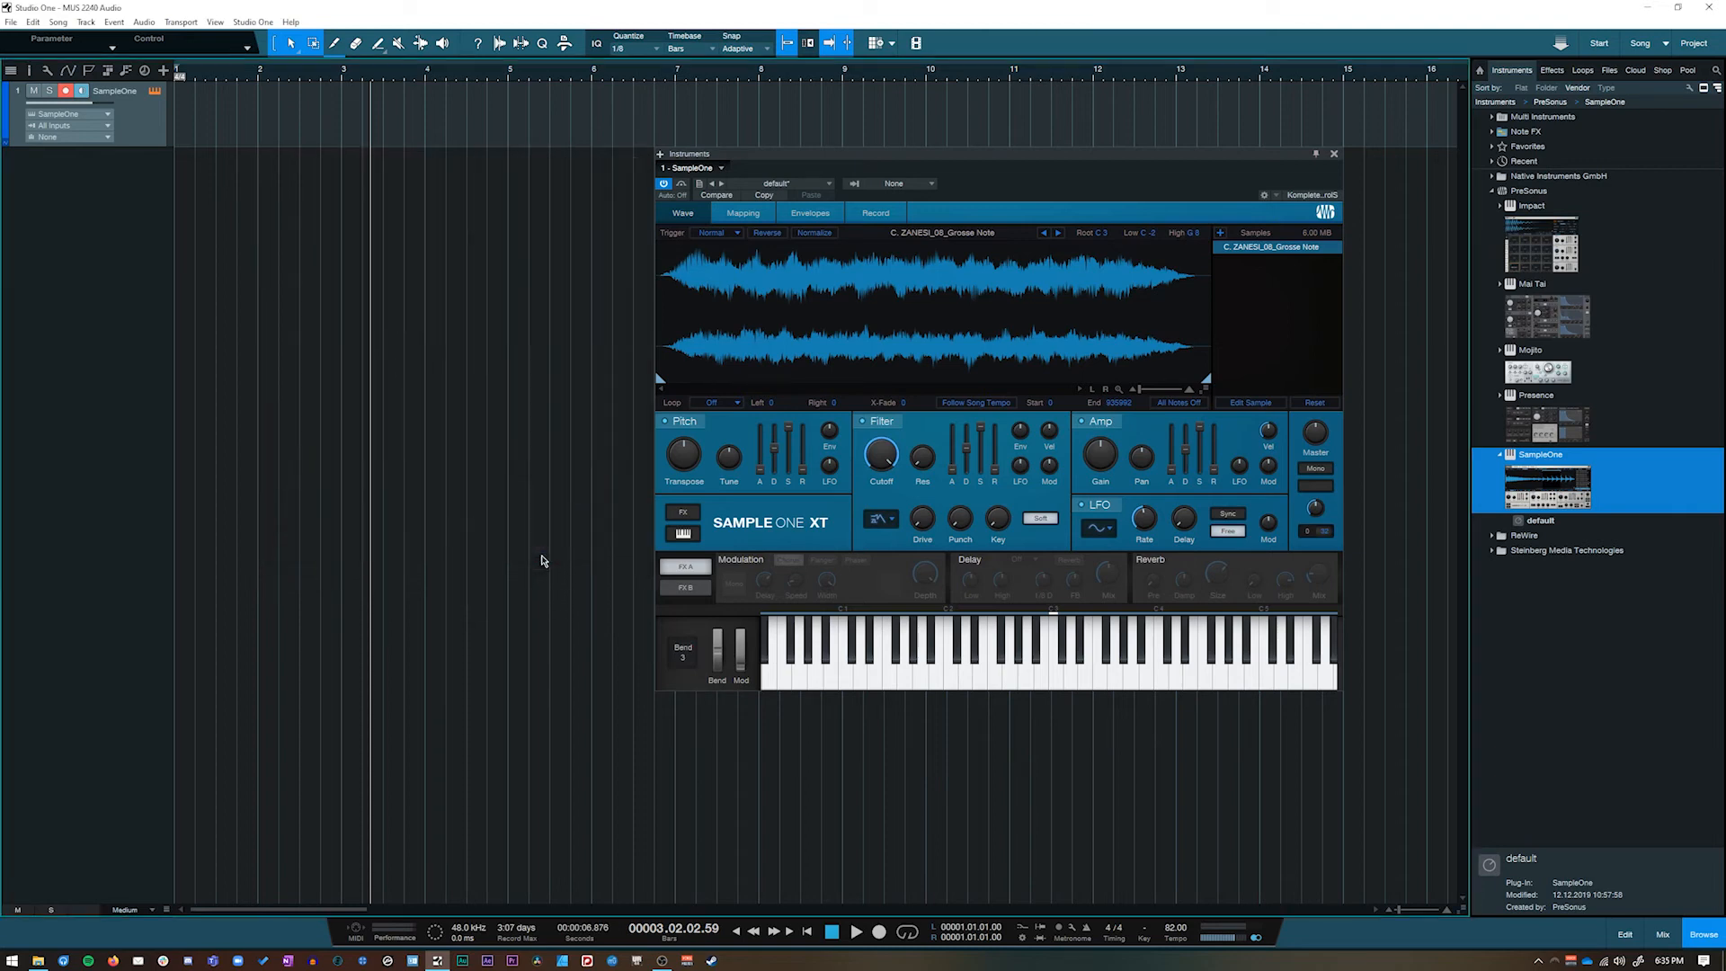
Choose Qwerty Keyboard as SampleOne's control device and reposition the instrument window over the arrangement
drag(1094, 154, 981, 152)
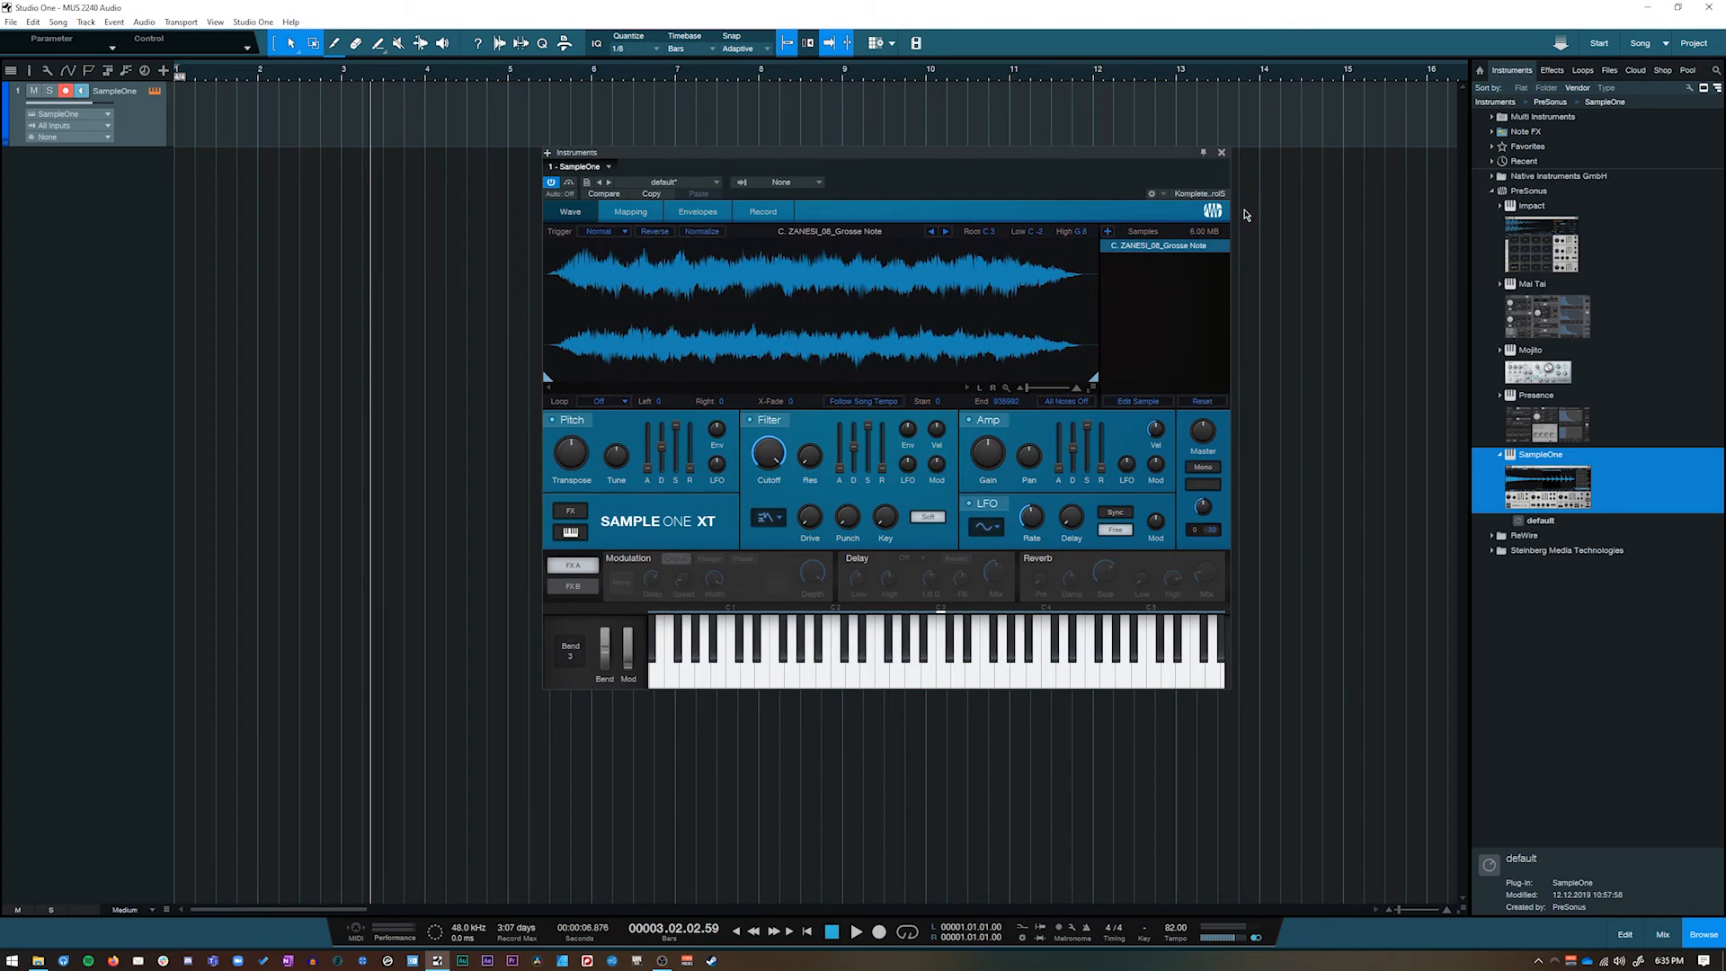
click(1164, 195)
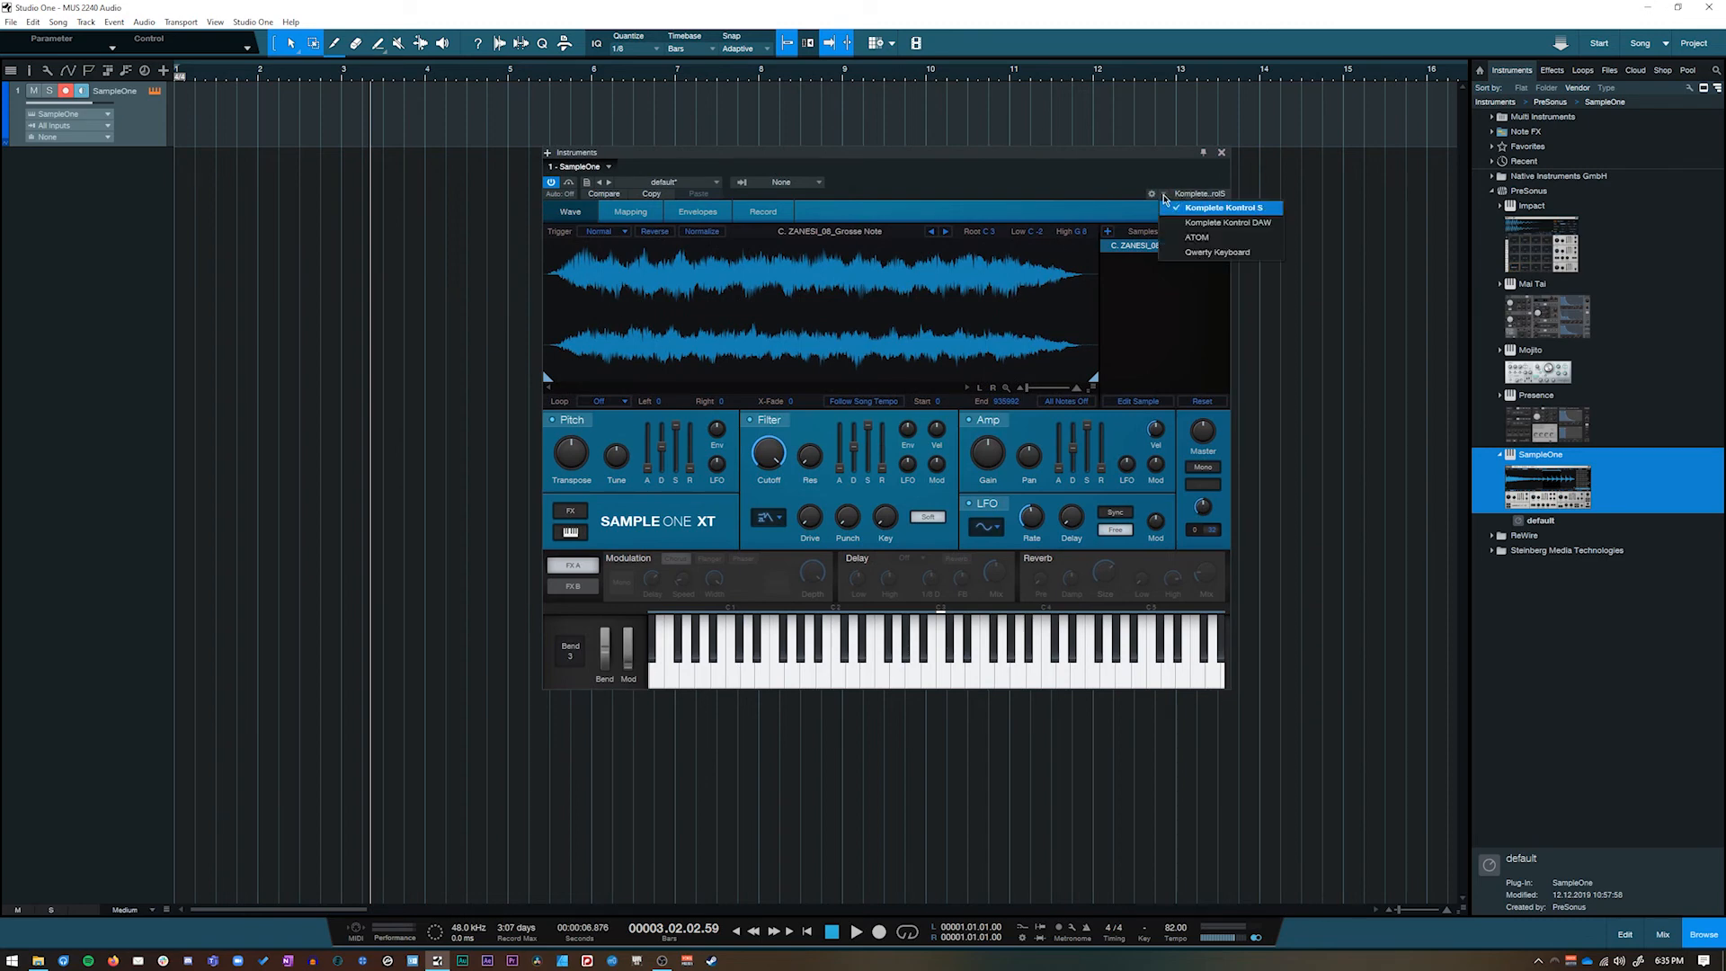
click(1217, 251)
drag(886, 153, 923, 170)
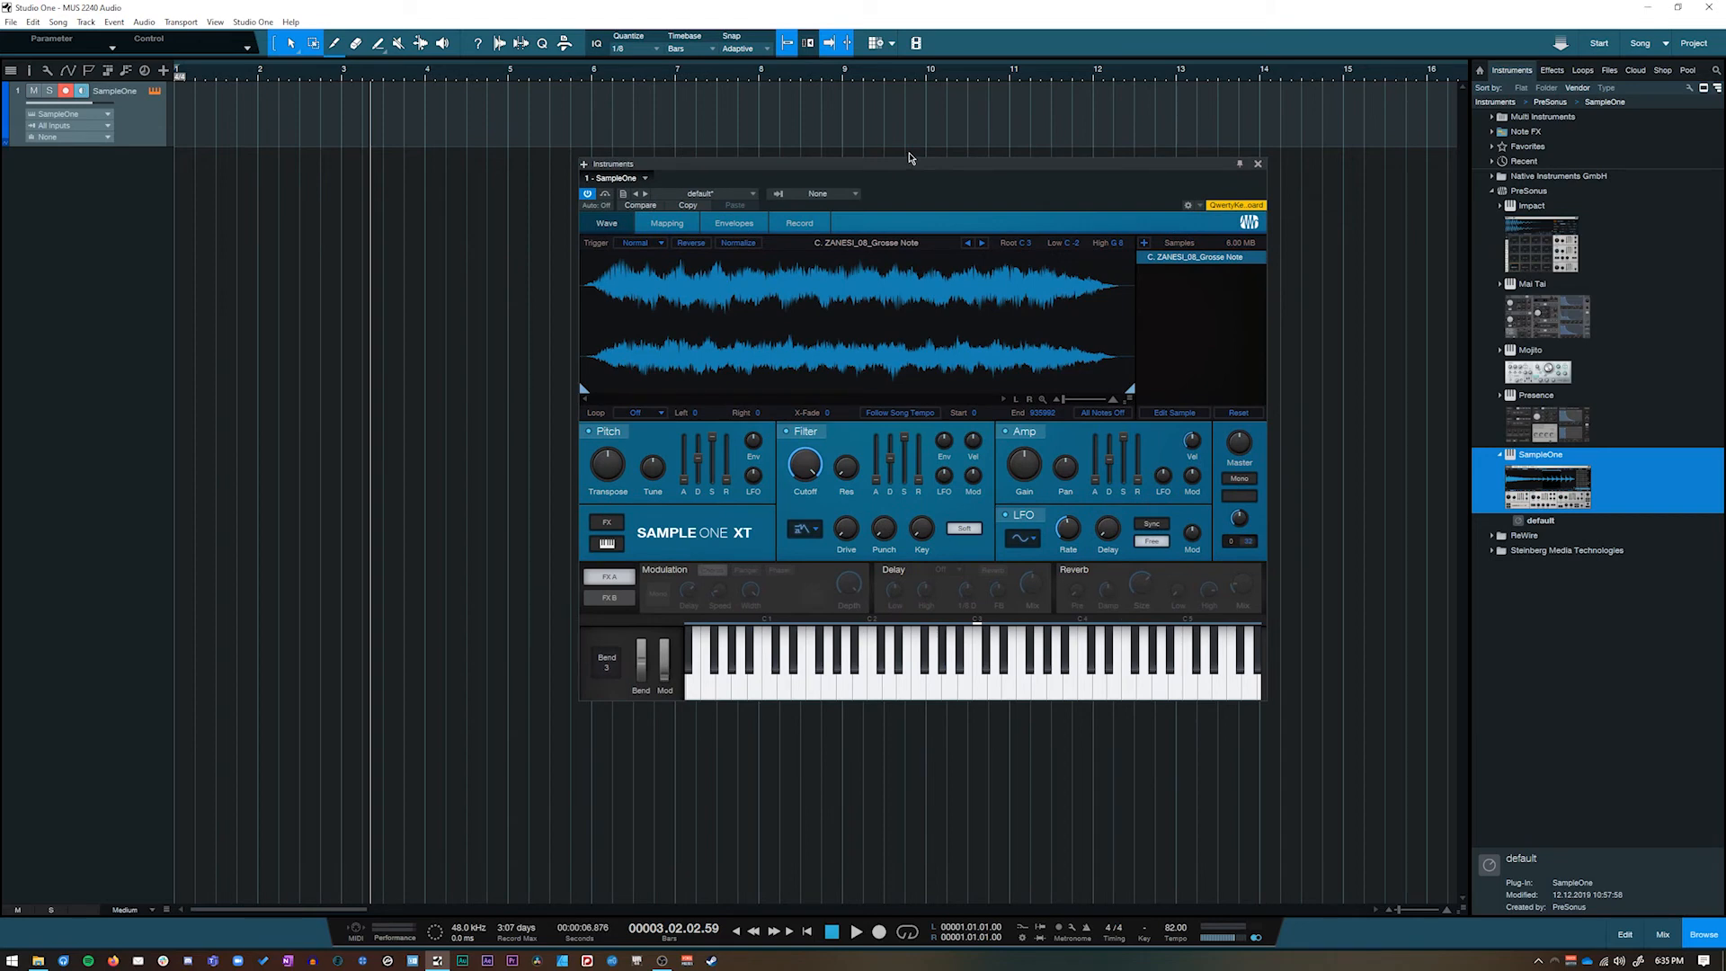
drag(916, 176, 962, 174)
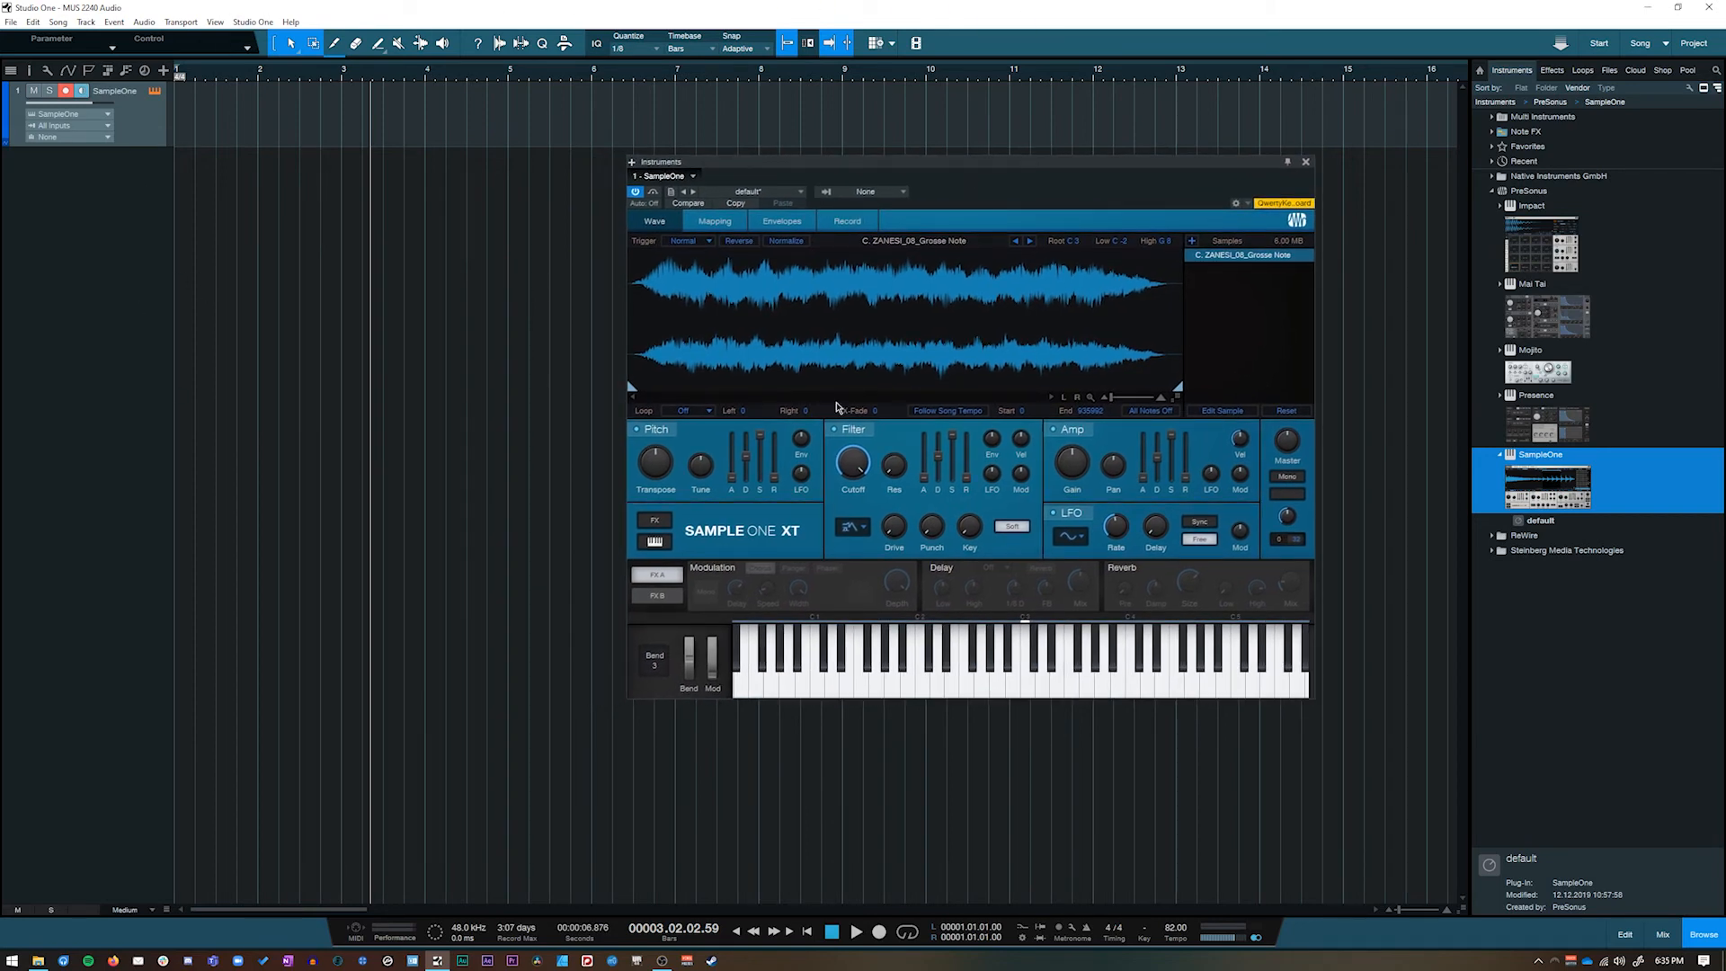
click(1236, 210)
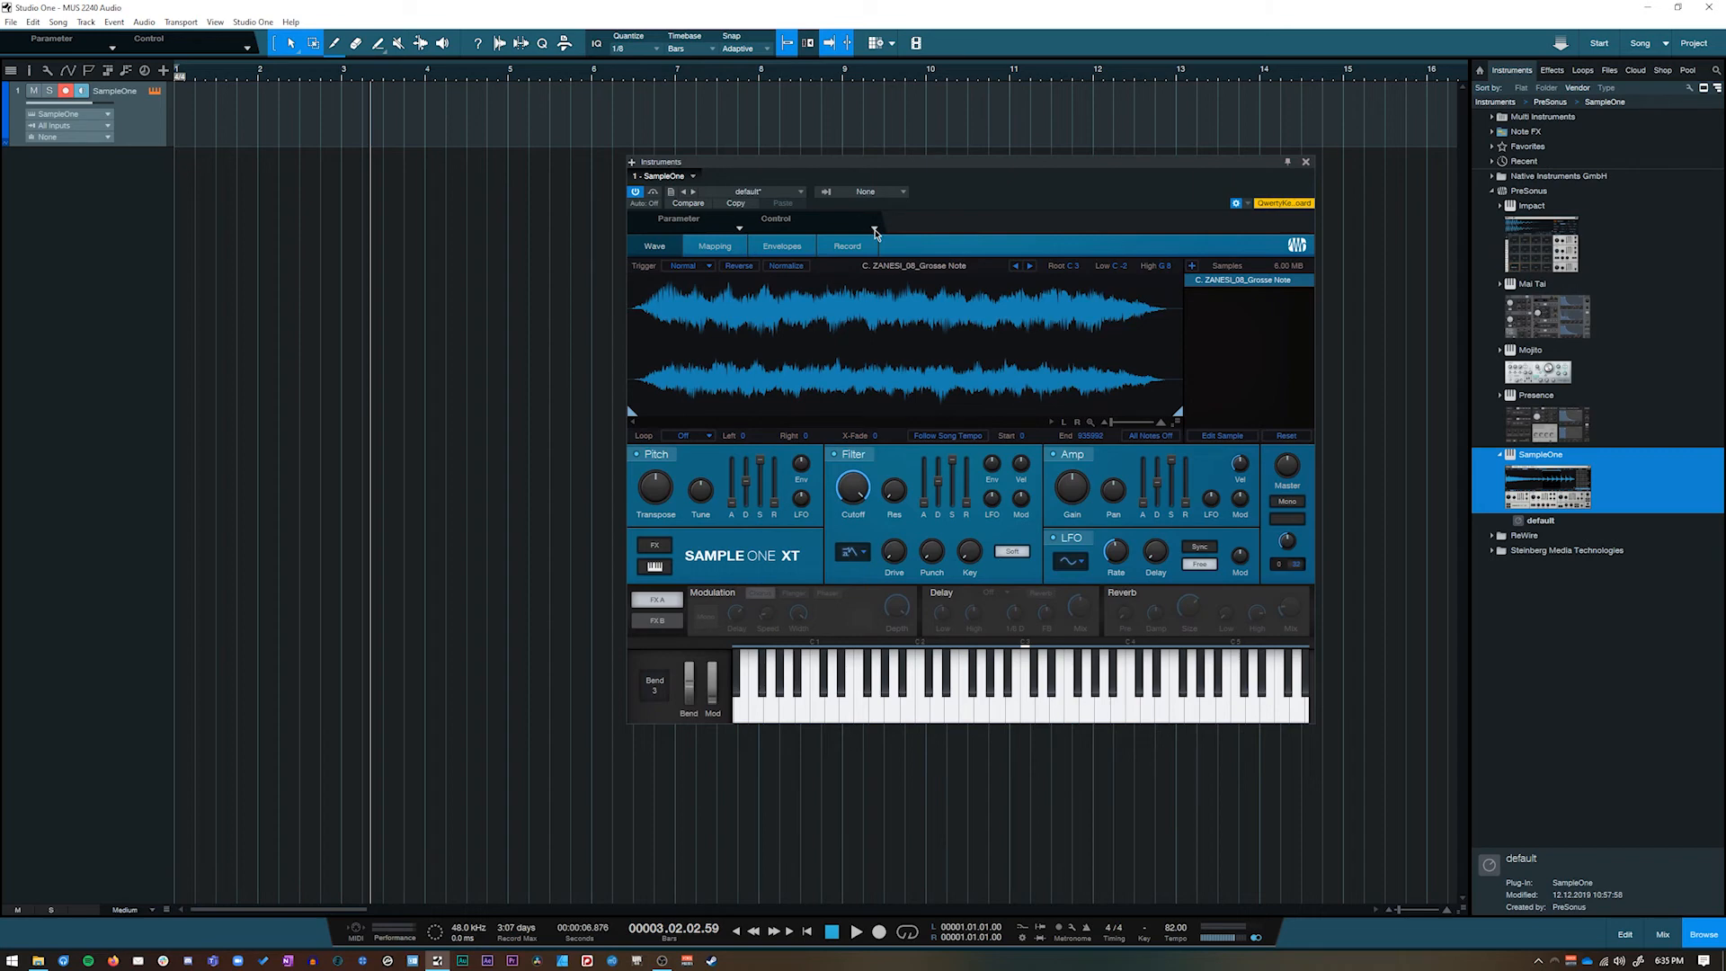
click(875, 230)
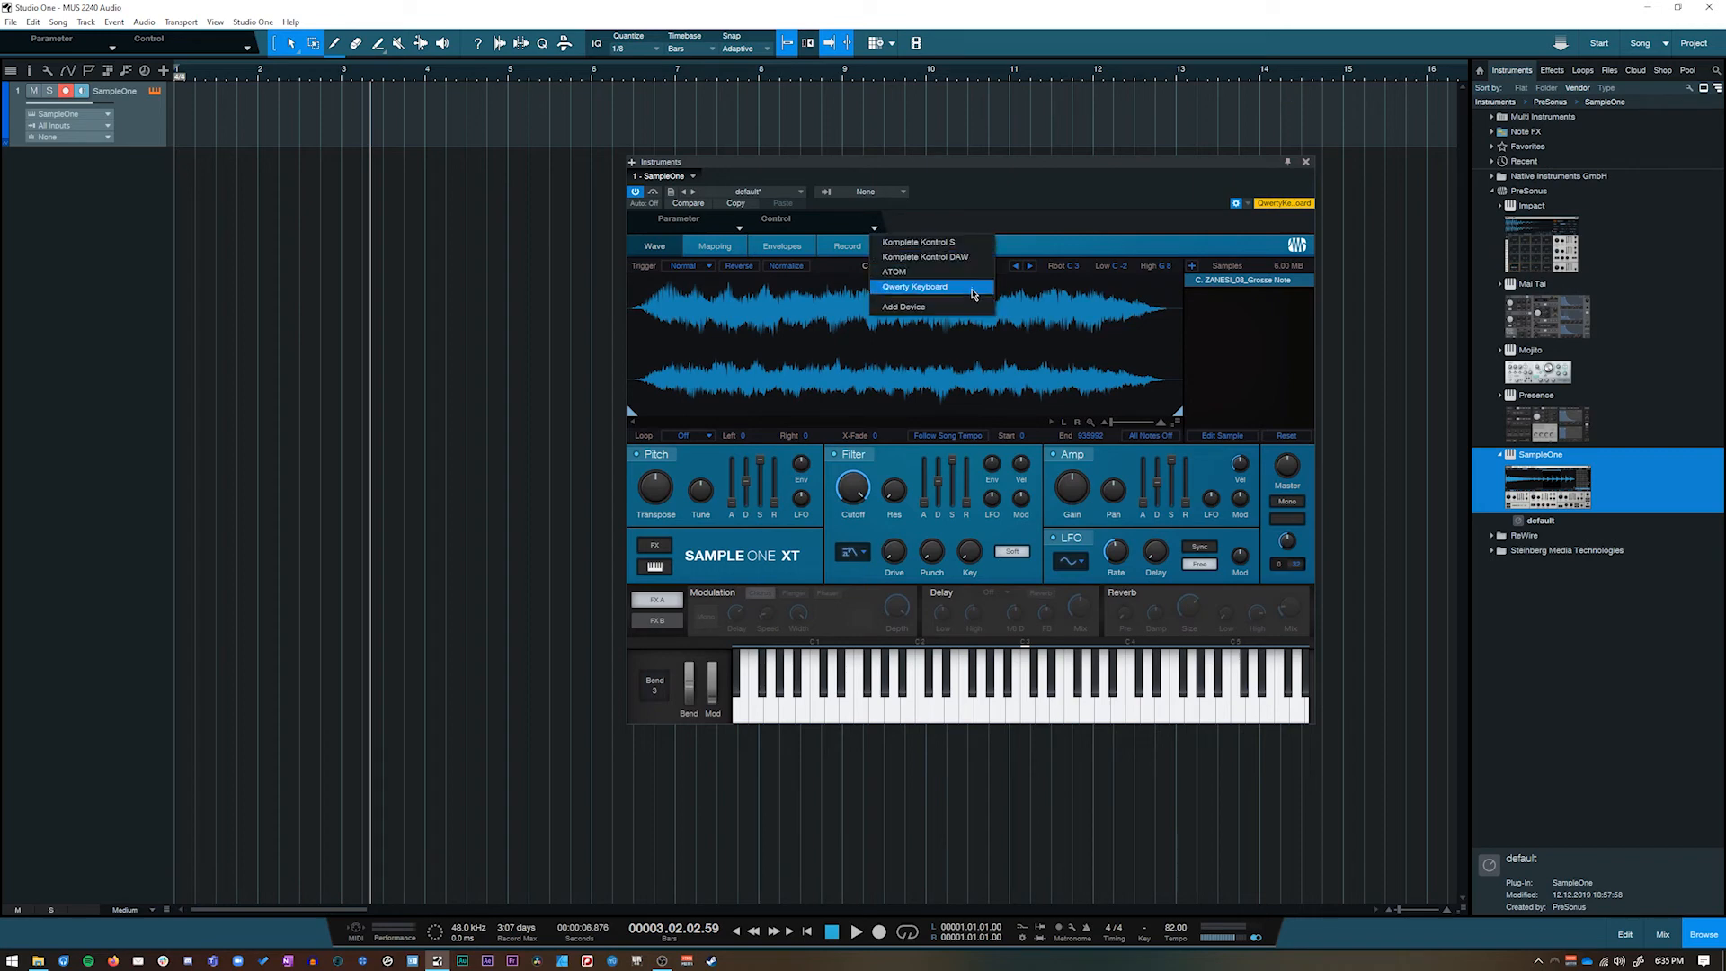
click(965, 293)
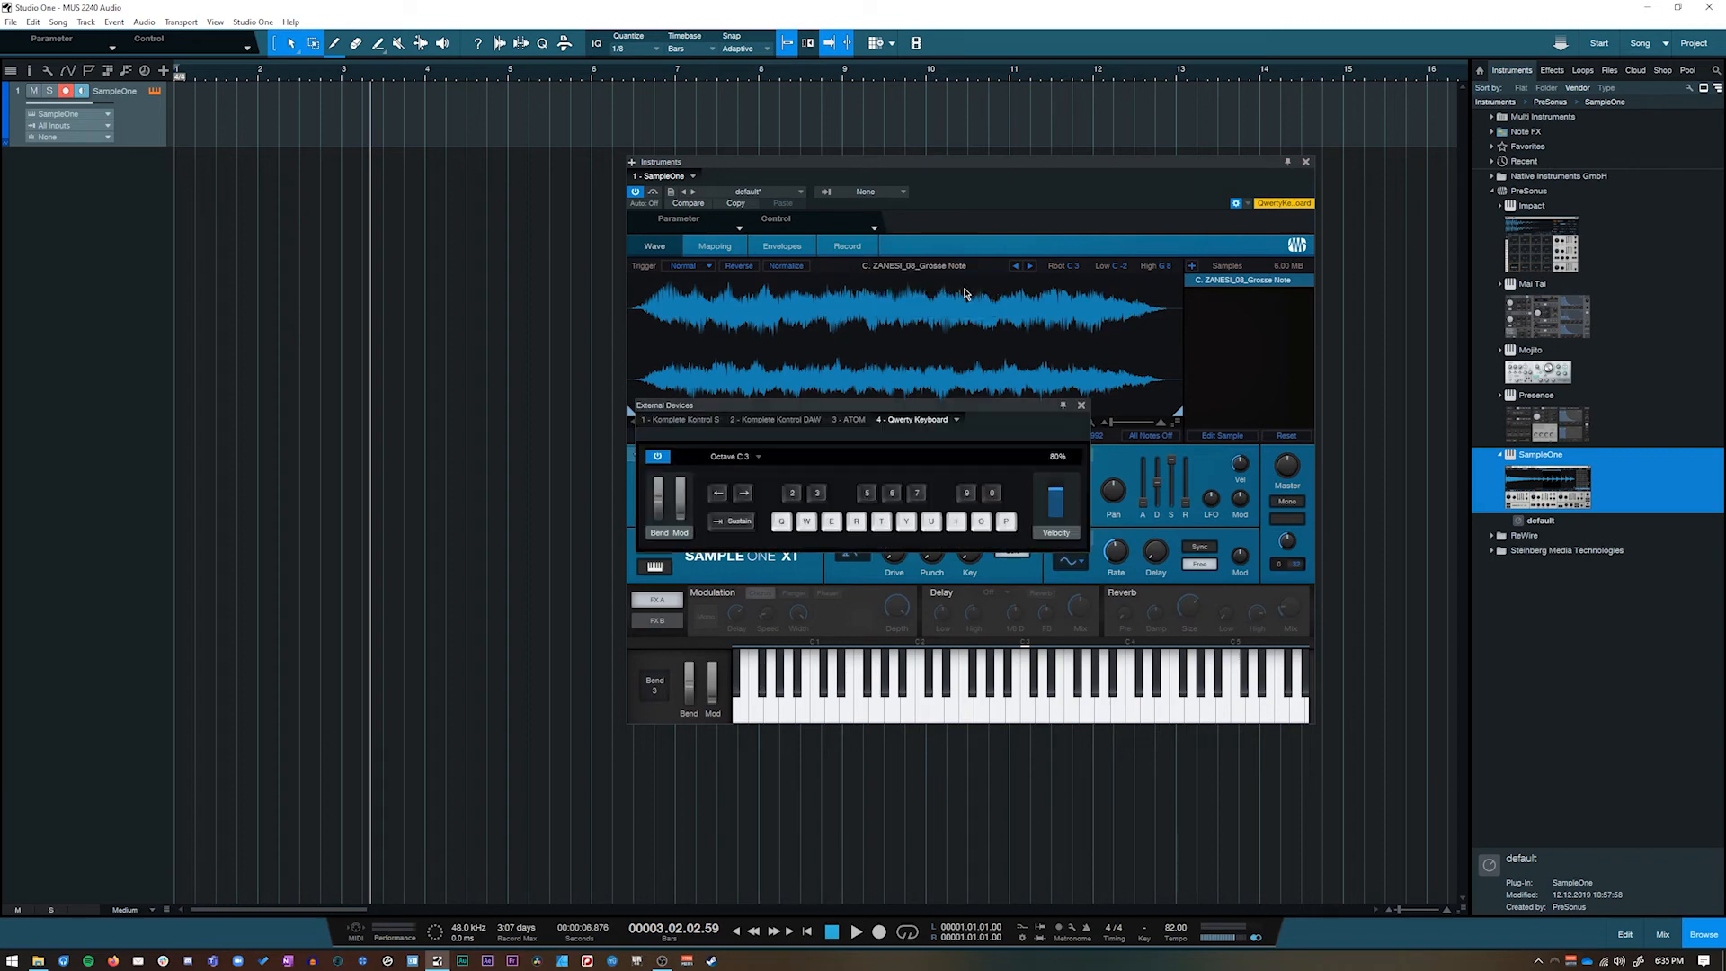
click(875, 228)
click(930, 291)
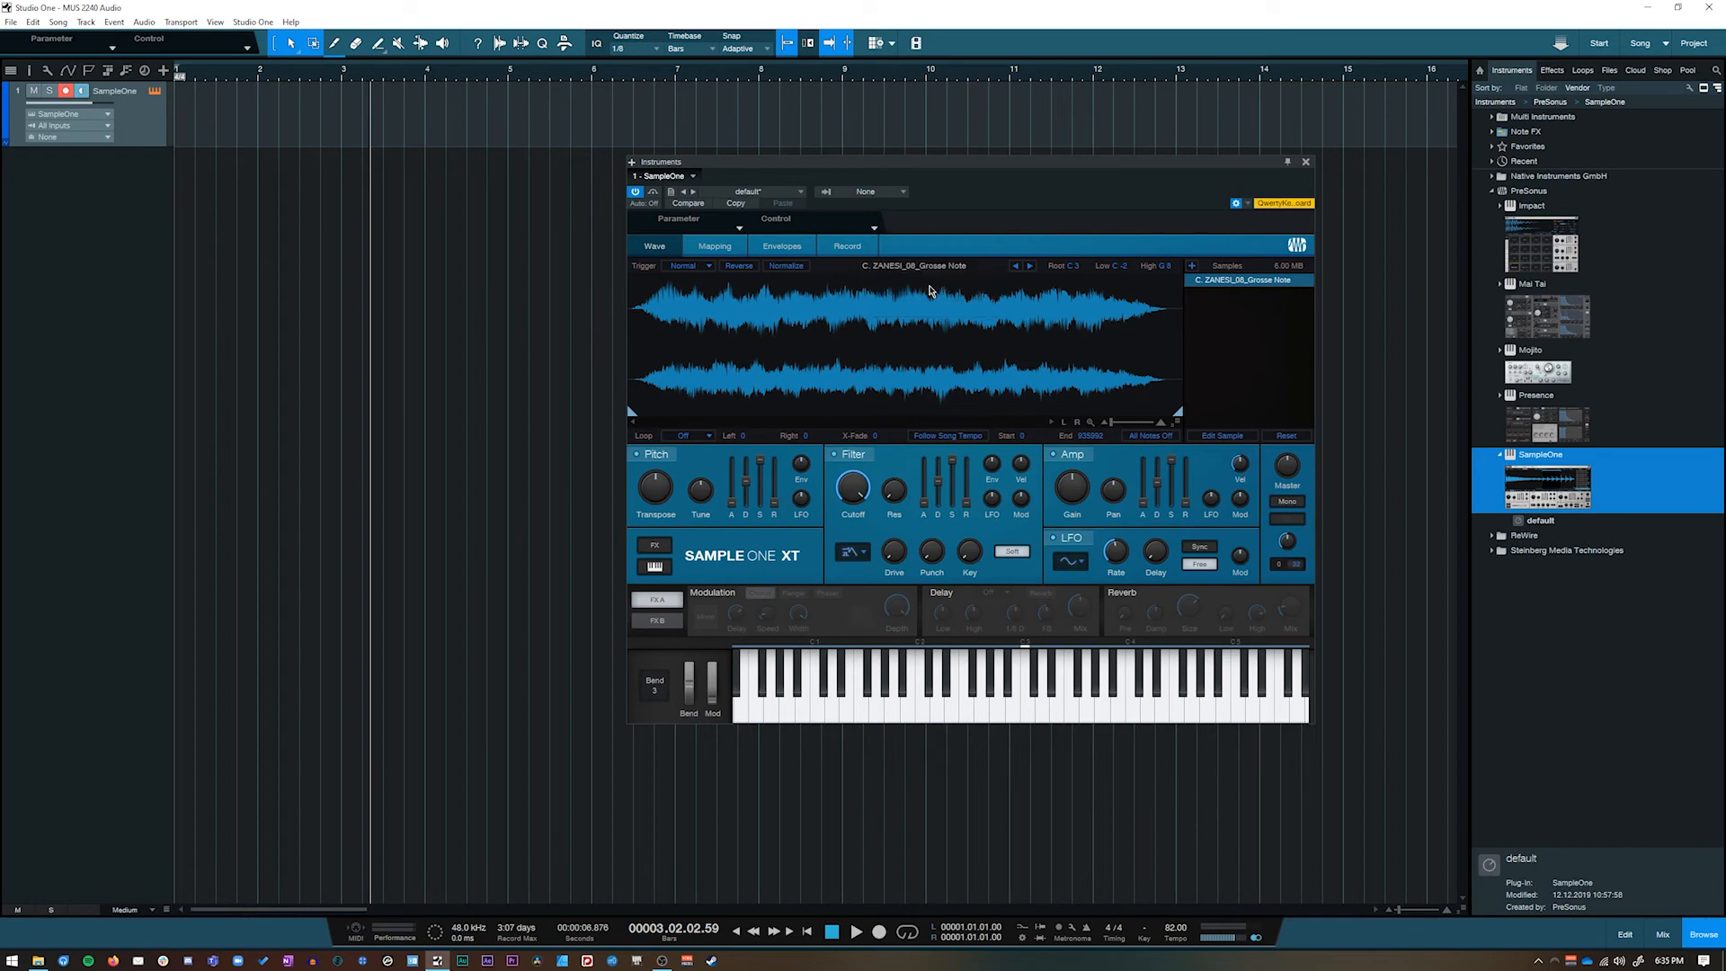
Choose Qwerty Keyboard as SampleOne's control device again and arrange its External Devices window beside the instrument window
drag(944, 168, 1118, 173)
drag(668, 407, 202, 335)
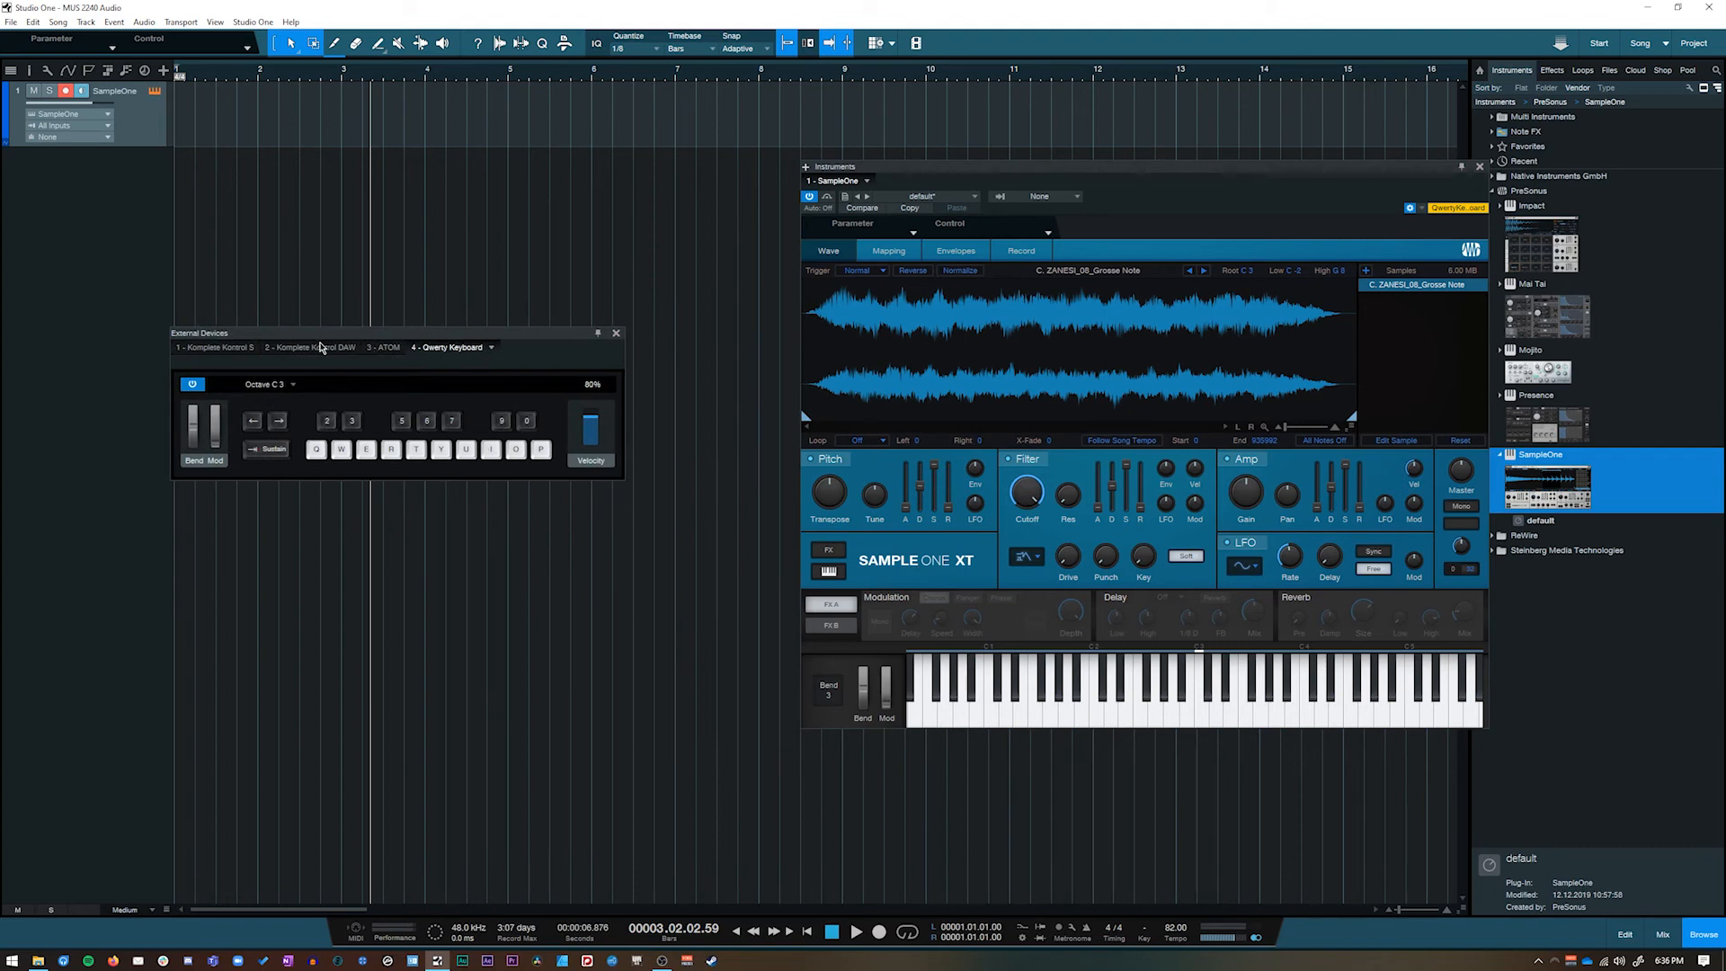
drag(1082, 174, 924, 203)
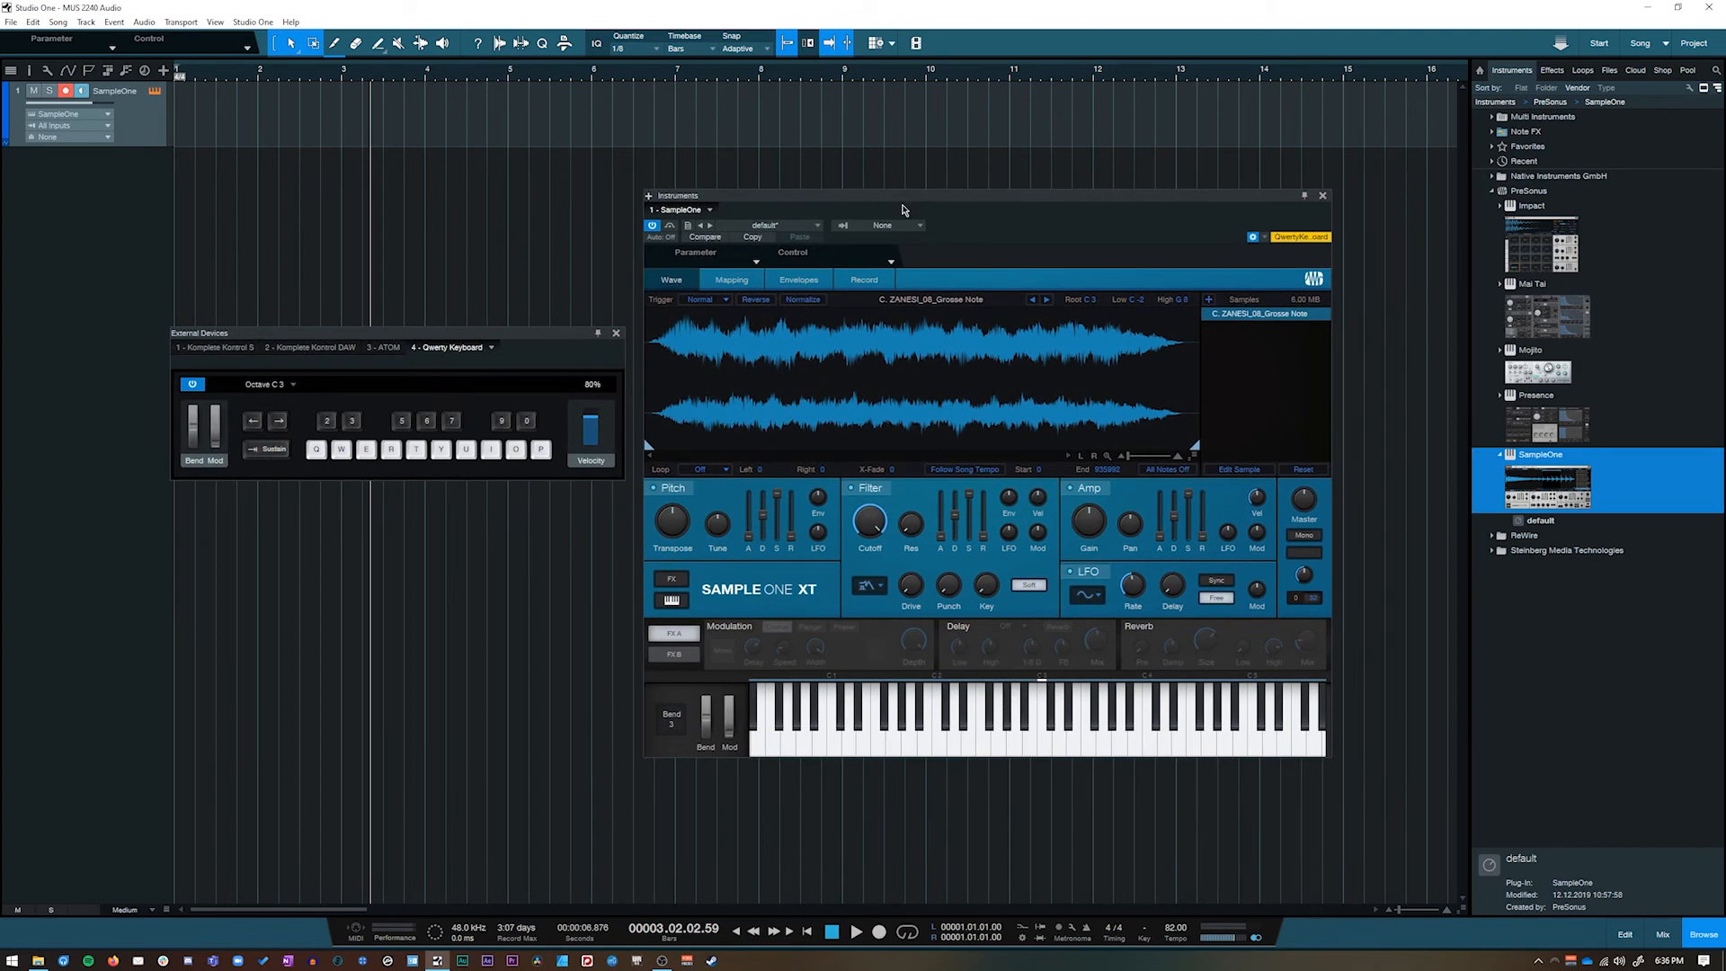
click(892, 260)
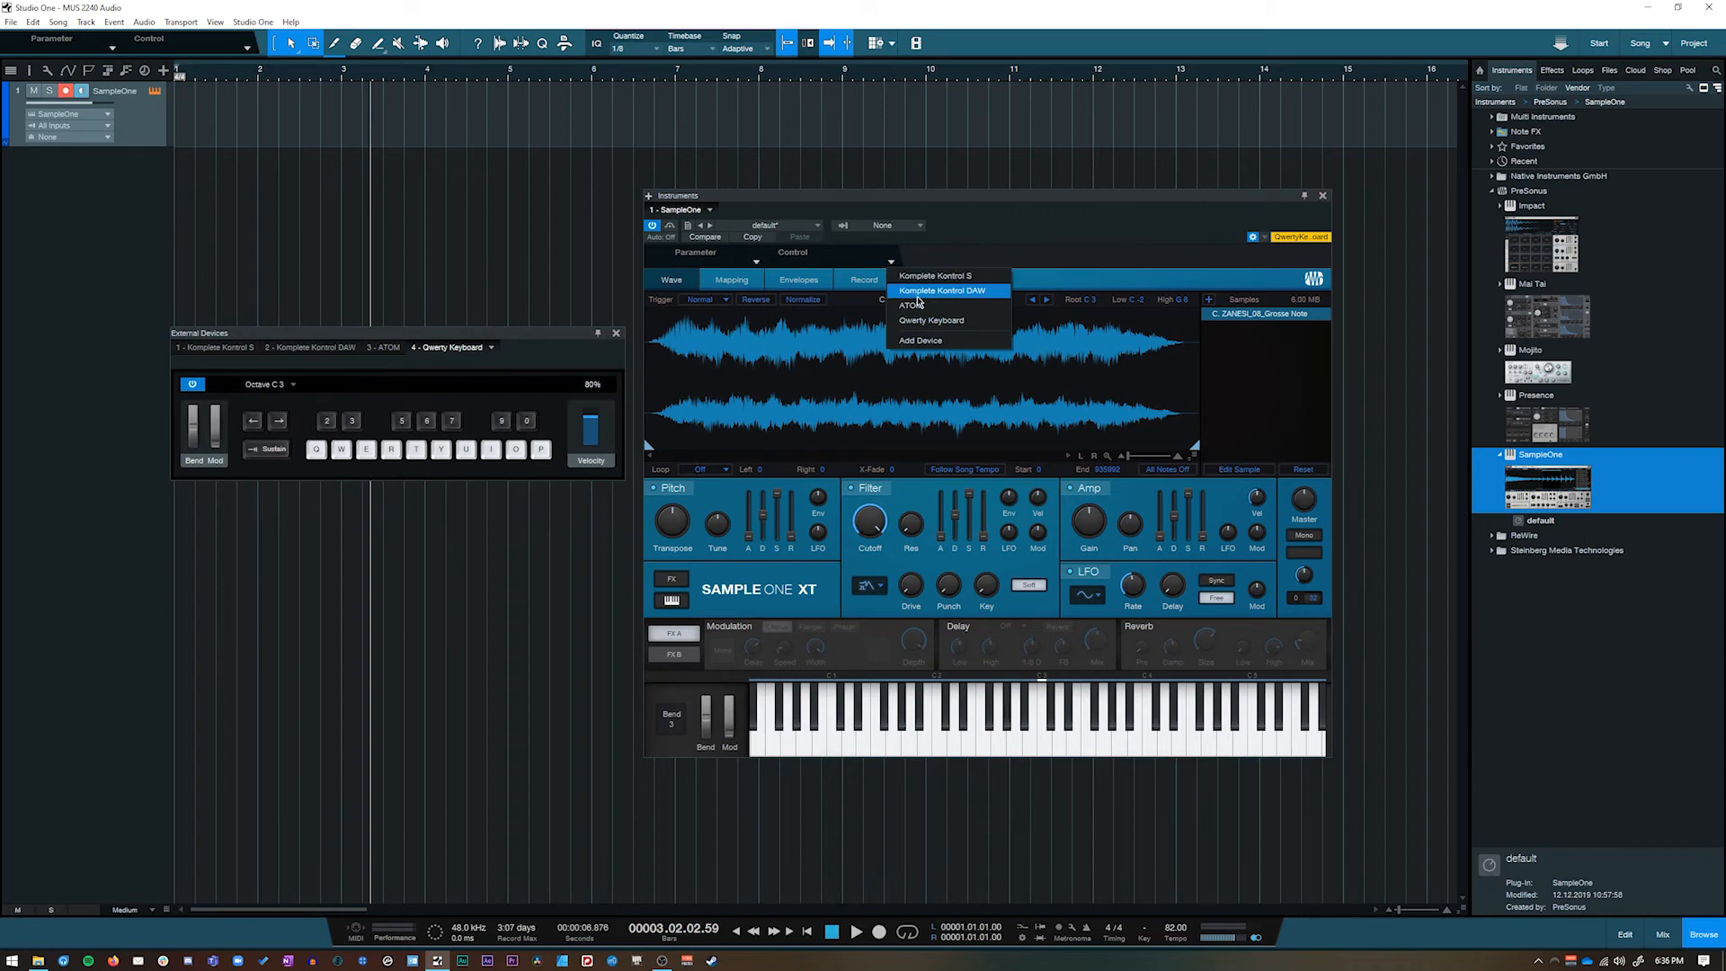
click(938, 328)
drag(906, 203, 944, 159)
drag(561, 333, 536, 255)
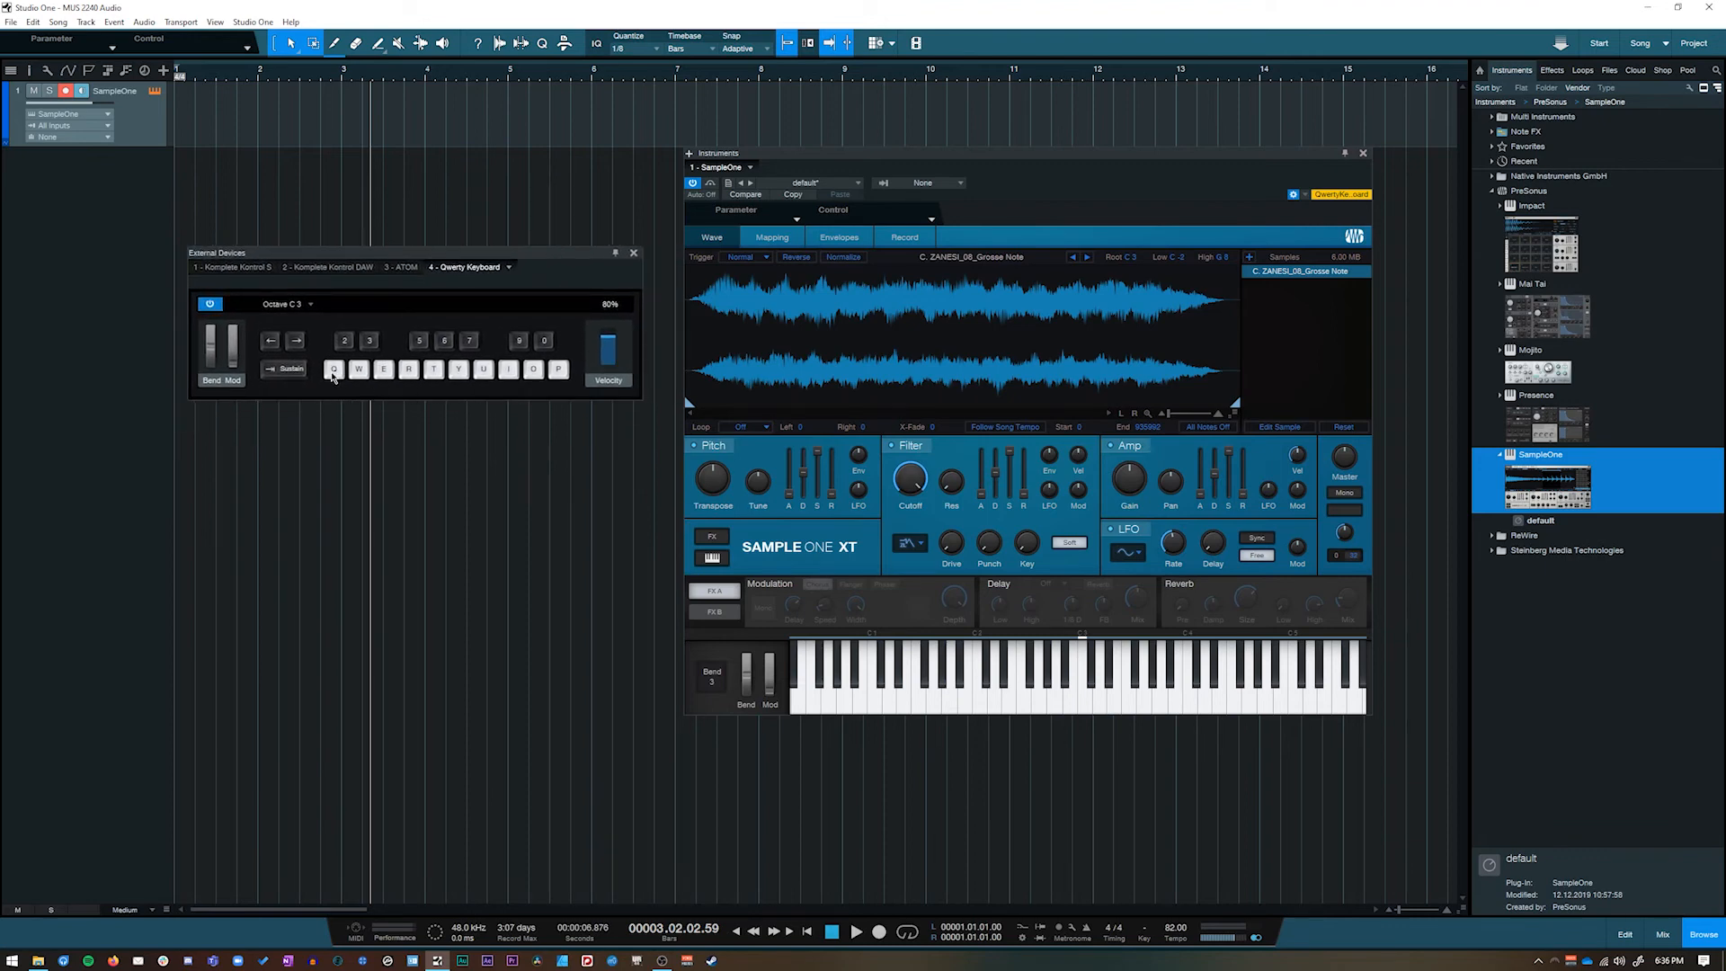
Play rising notes from Q to T on the Qwerty Keyboard to trigger the sample in SampleOne
key(q)
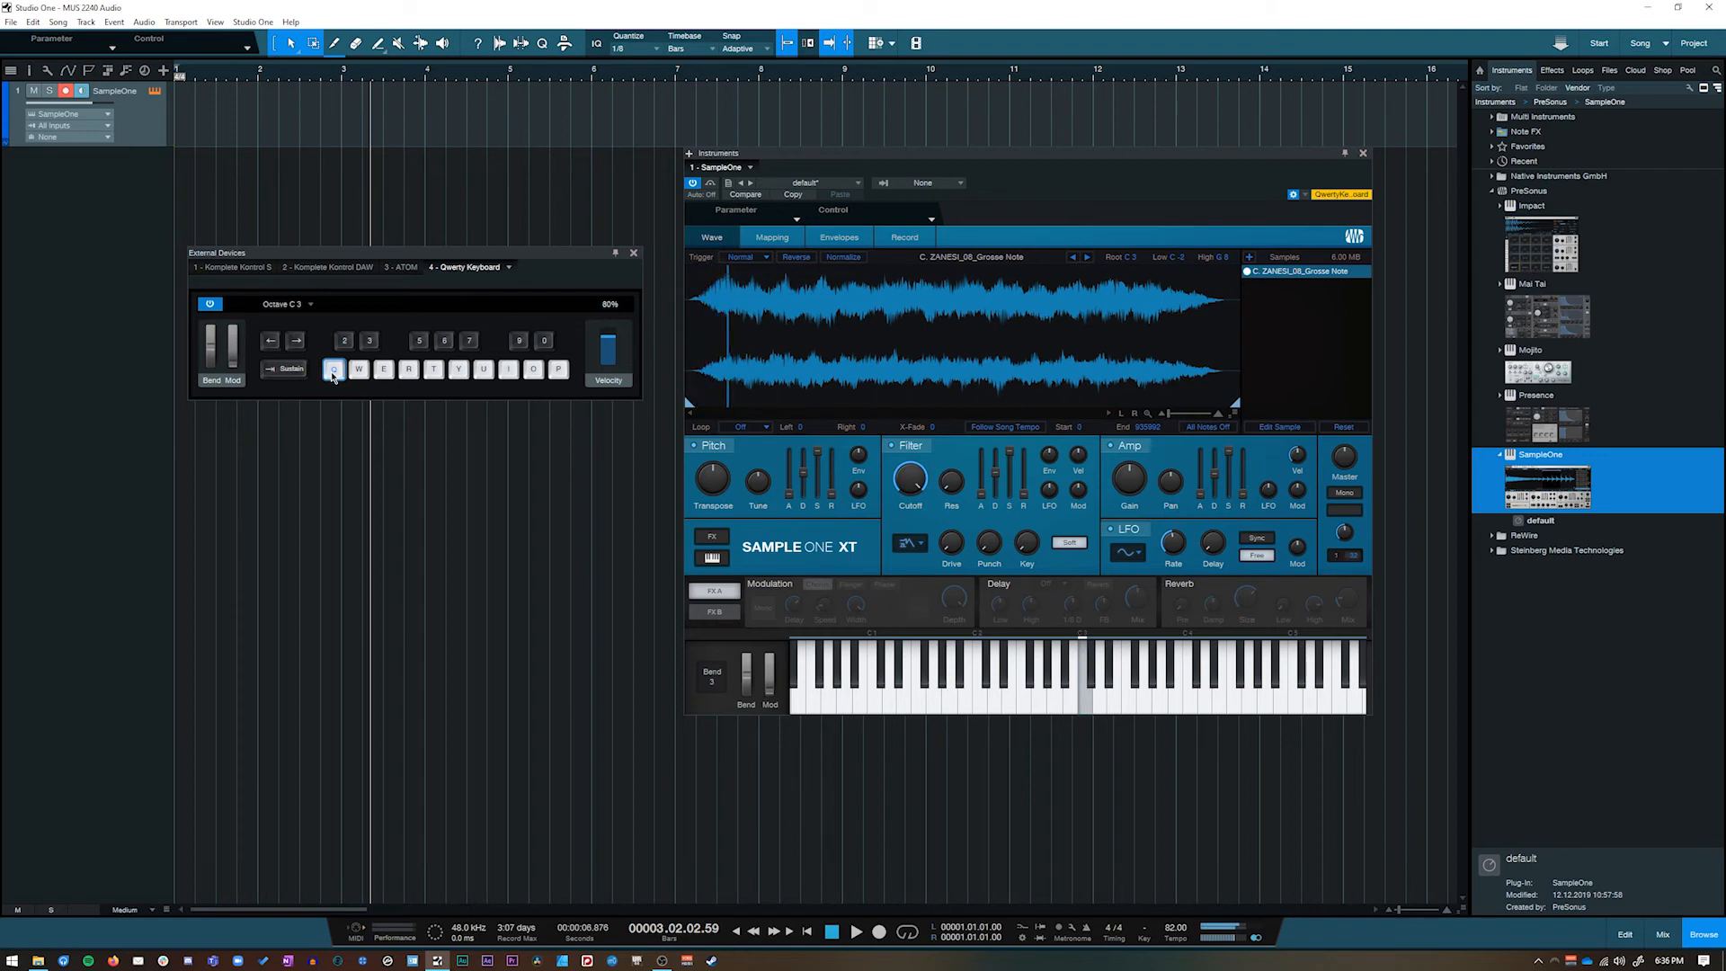
key(w)
key(e)
key(r)
key(t)
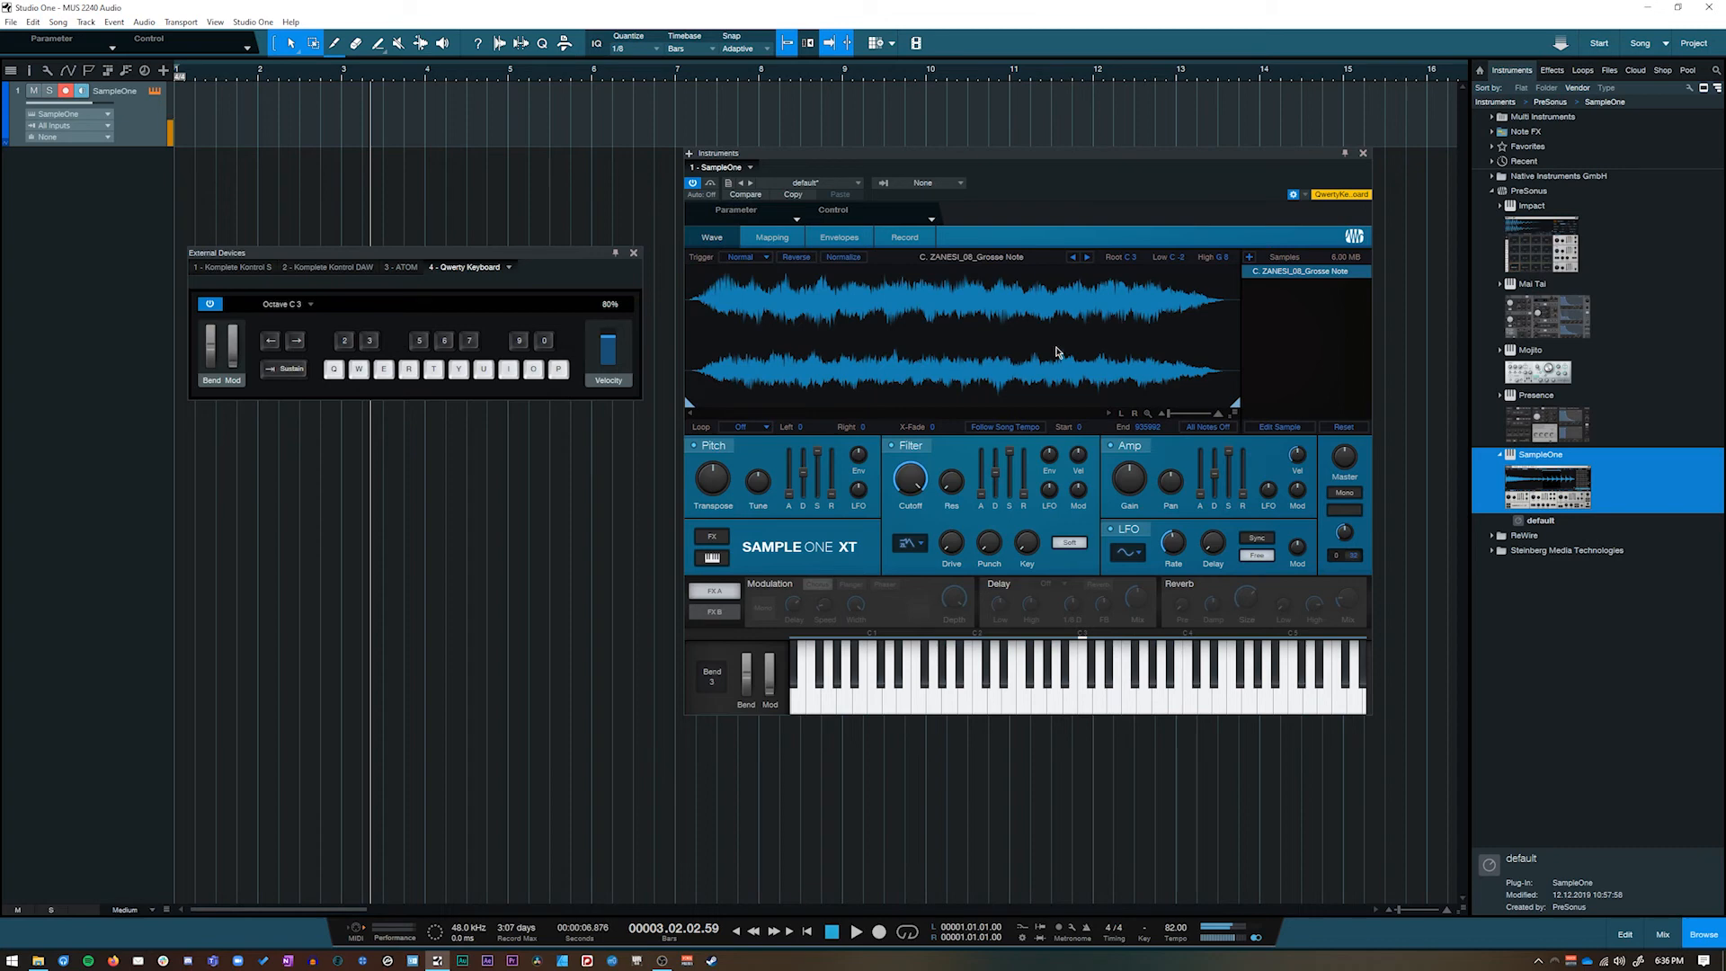
Spread out the two windows and record a short melody on the SampleOne track, played with the Qwerty Keyboard
drag(1008, 159, 1006, 172)
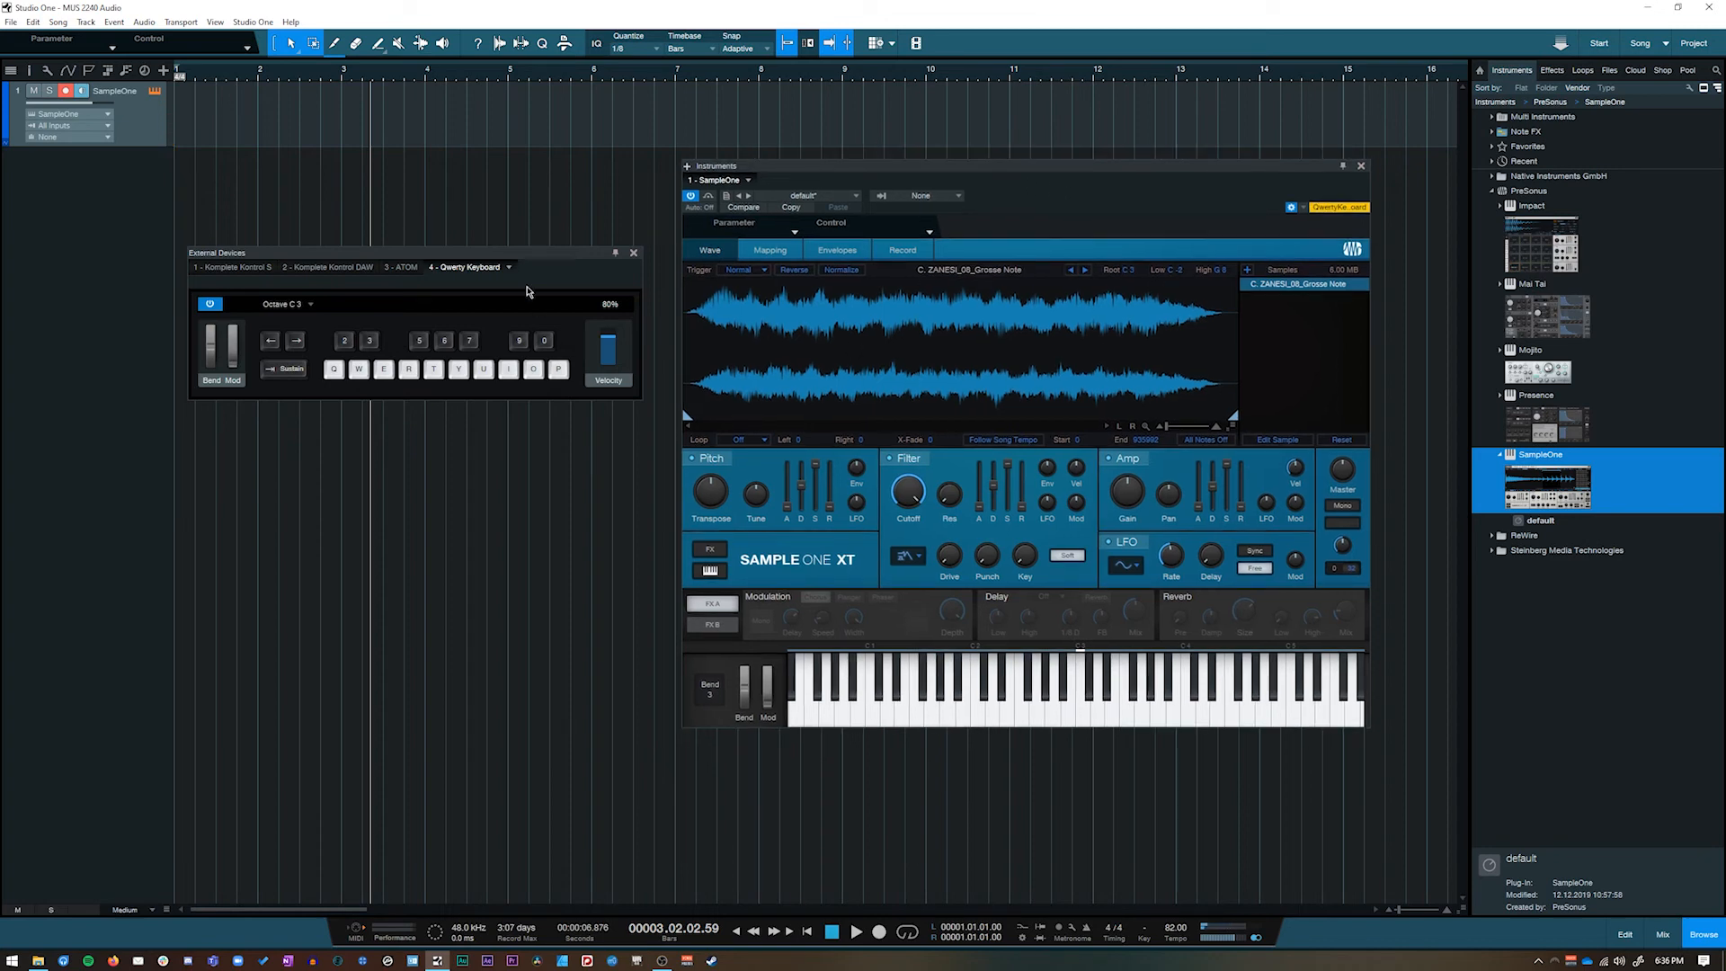
drag(494, 260, 456, 256)
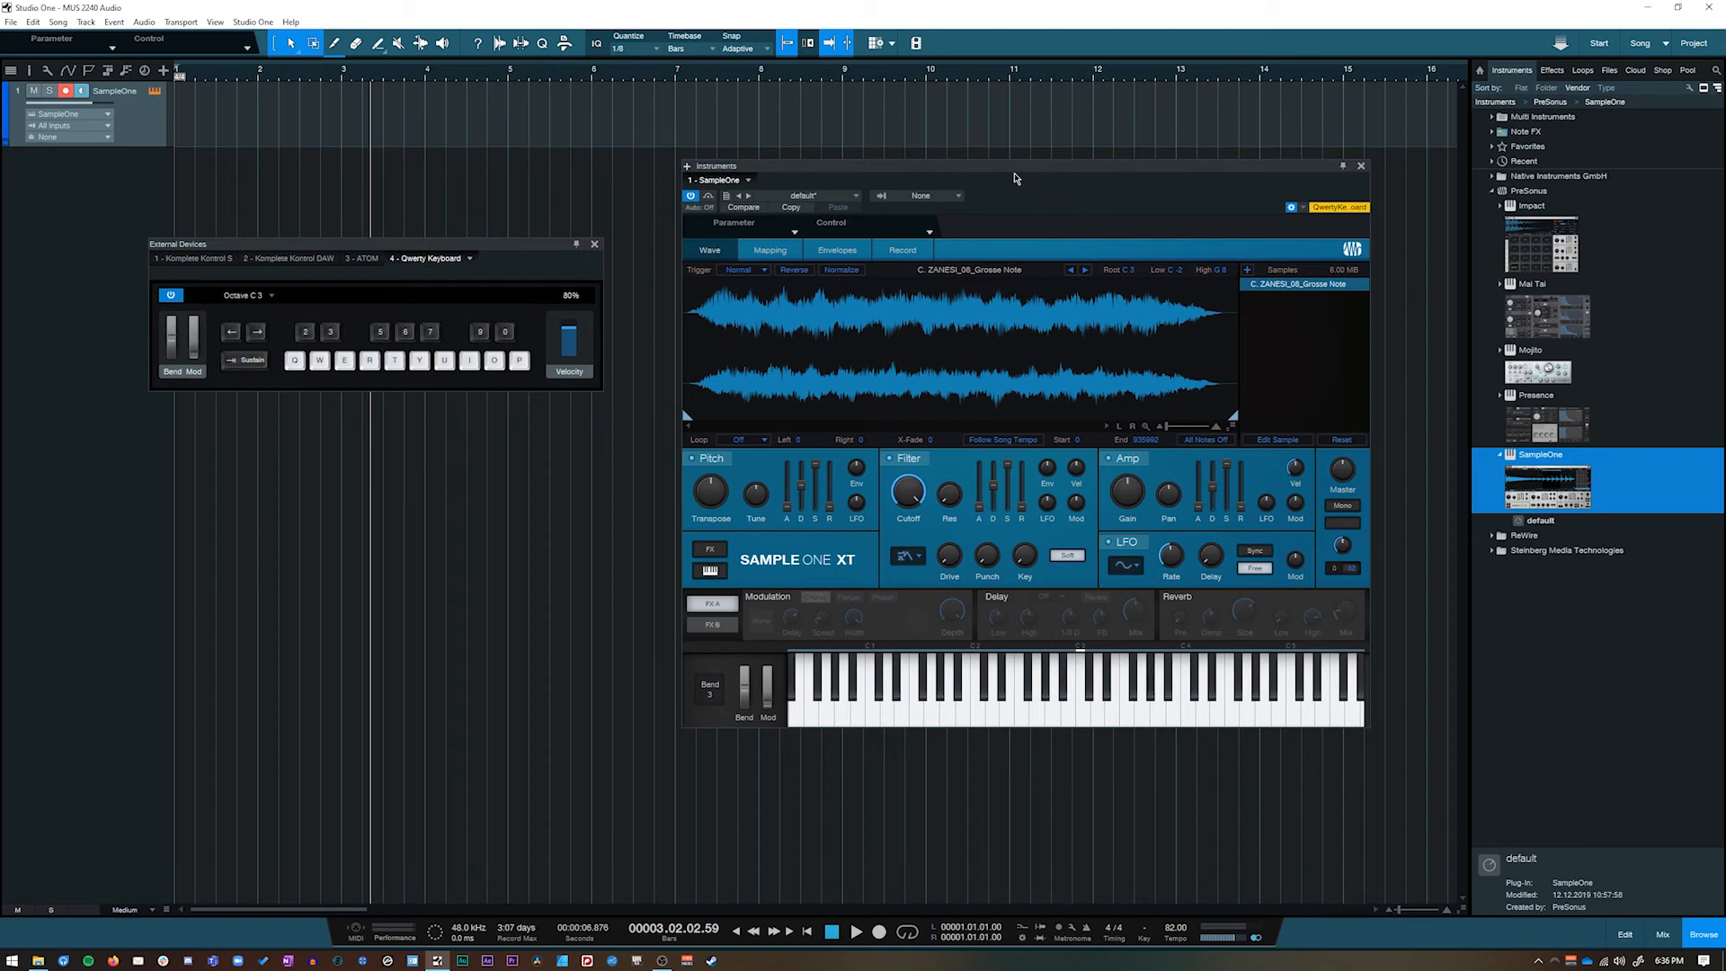
drag(1014, 178, 997, 174)
click(881, 933)
key(r)
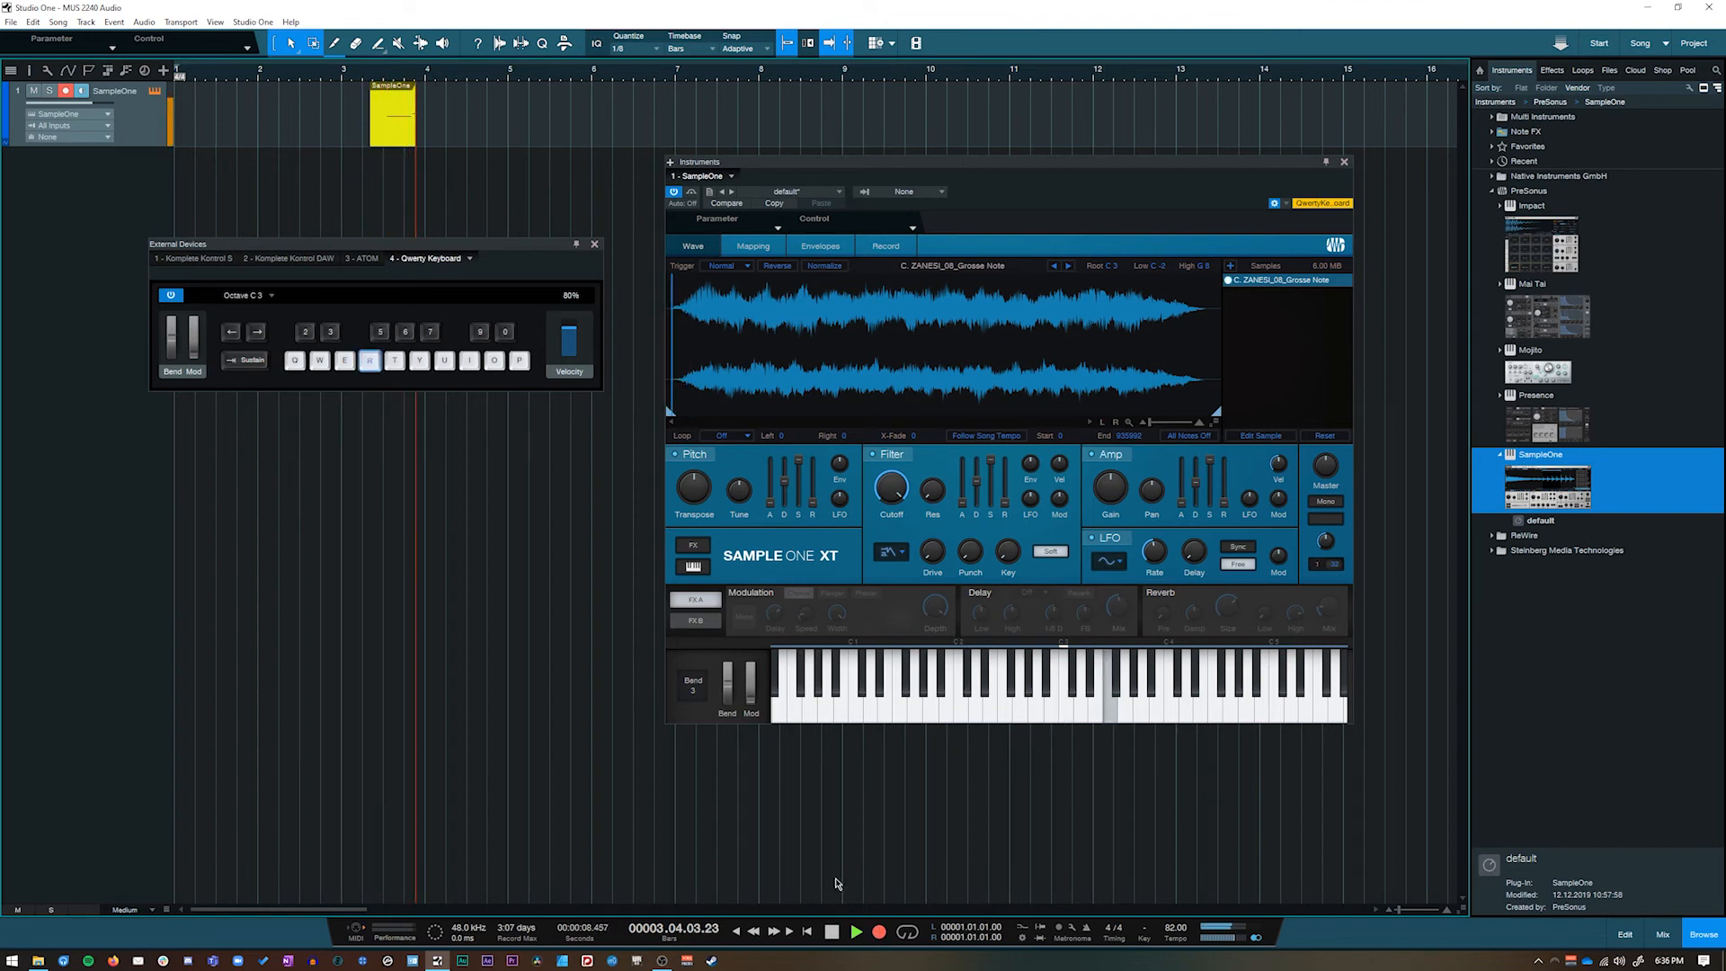
key(e)
key(r)
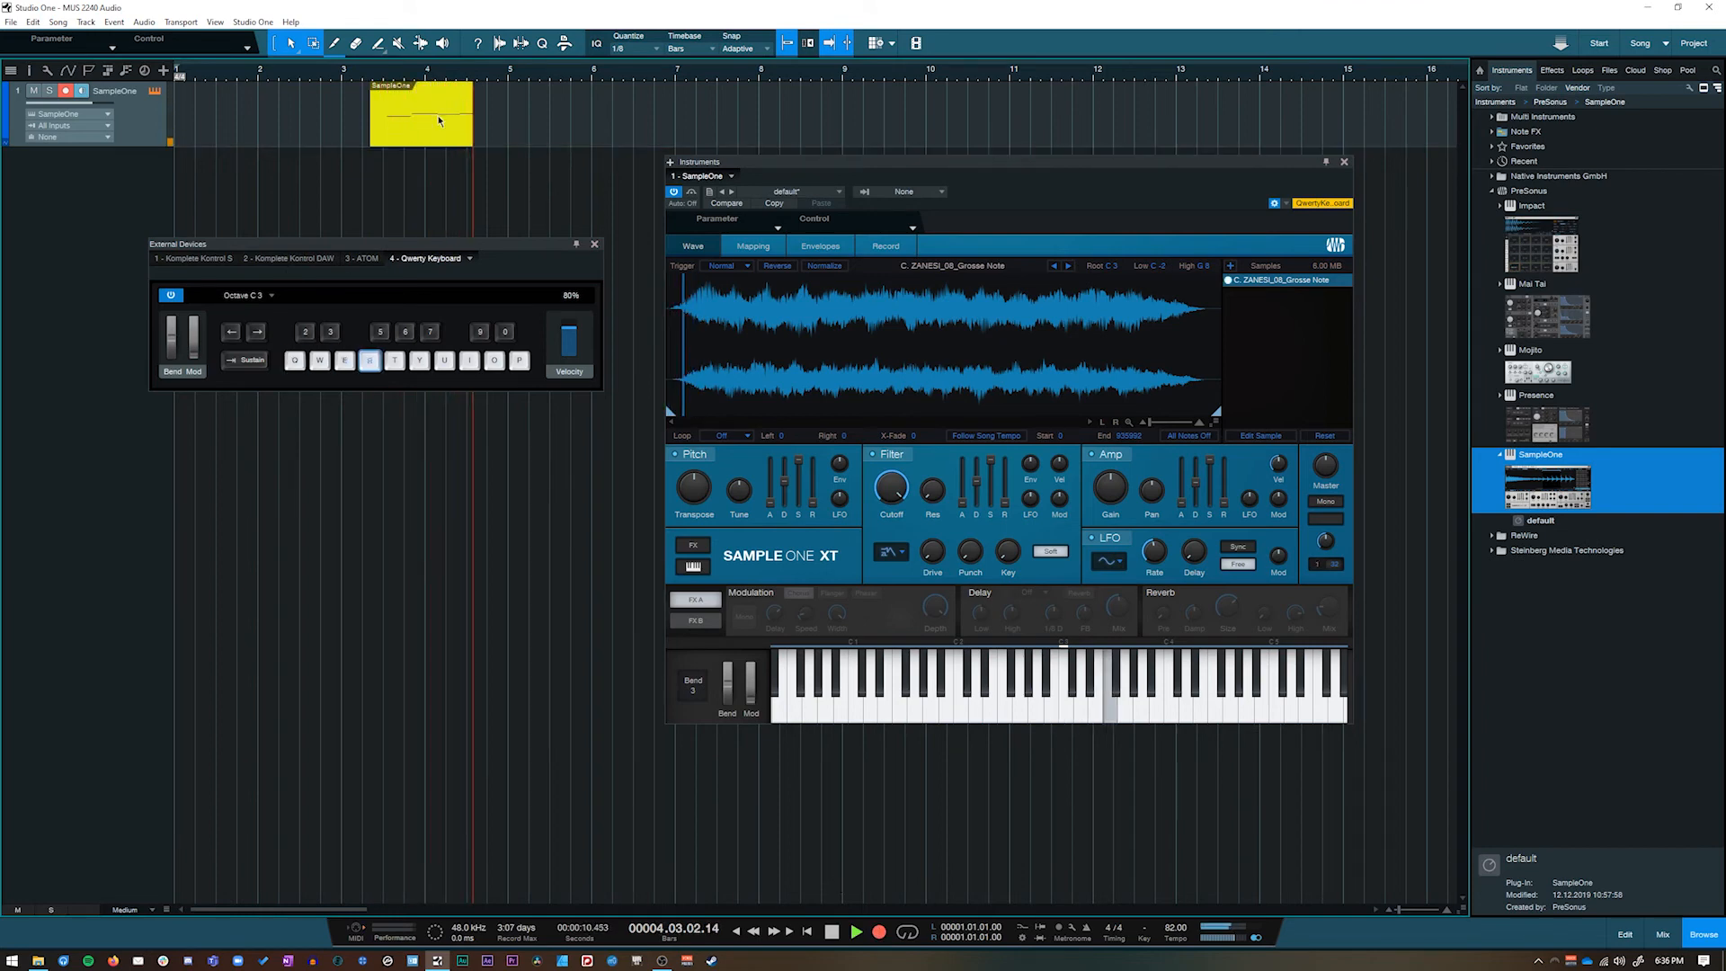
key(y)
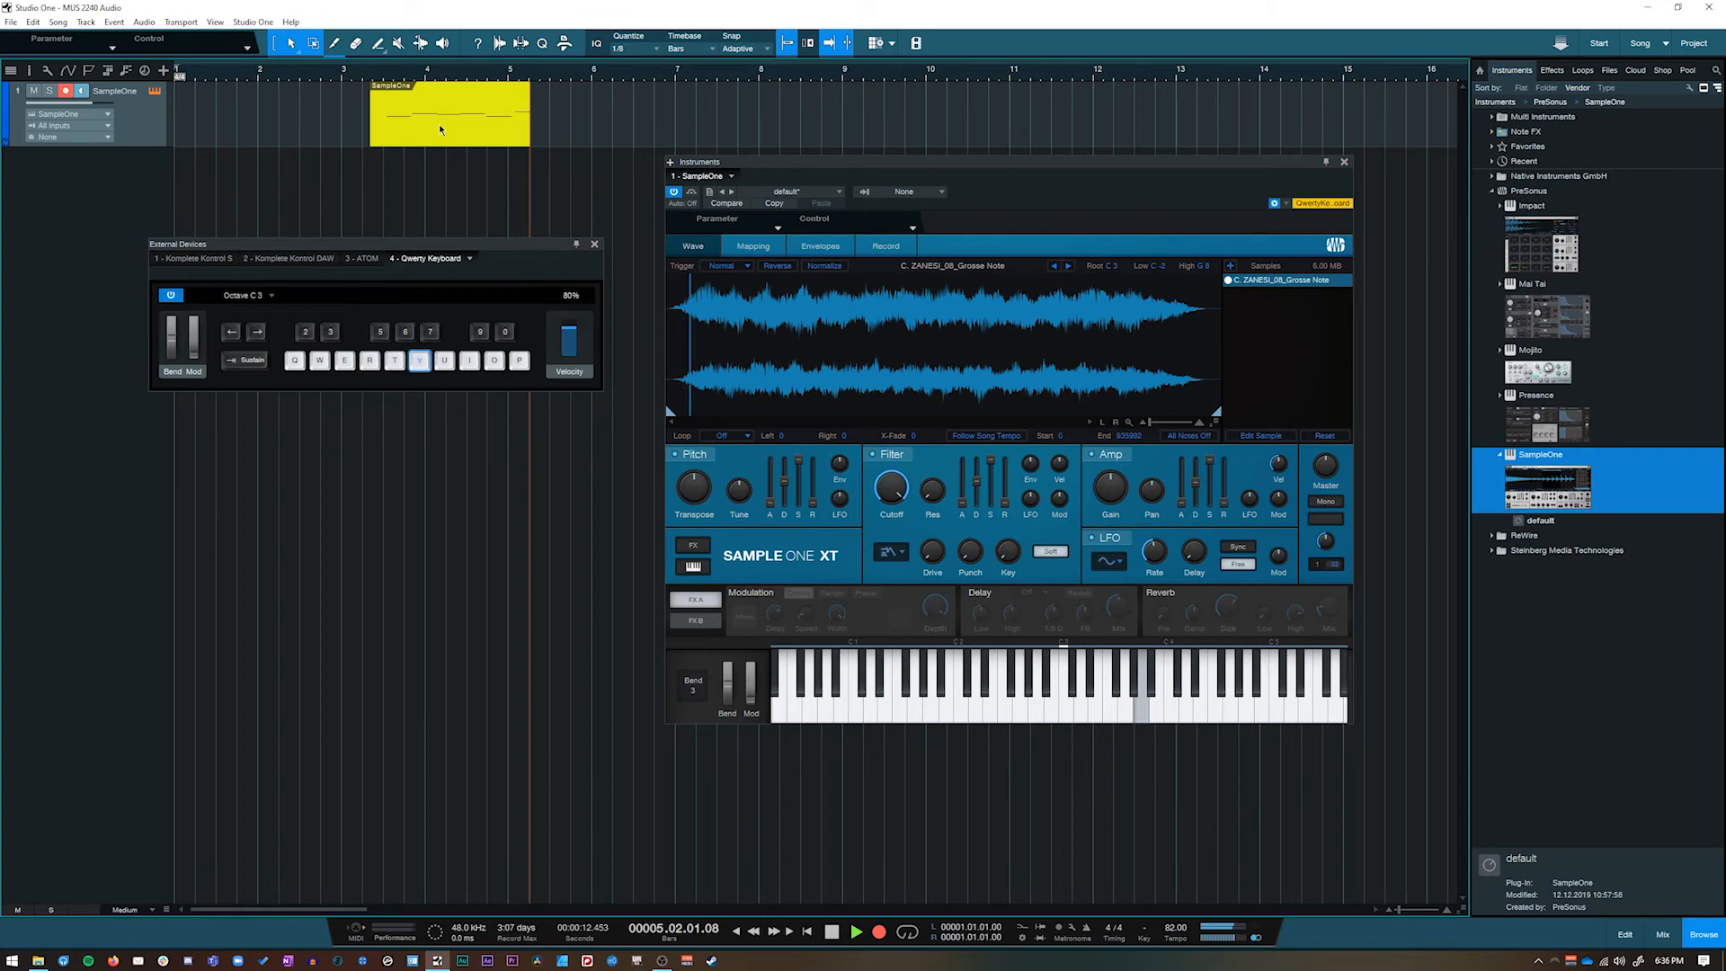
key(space)
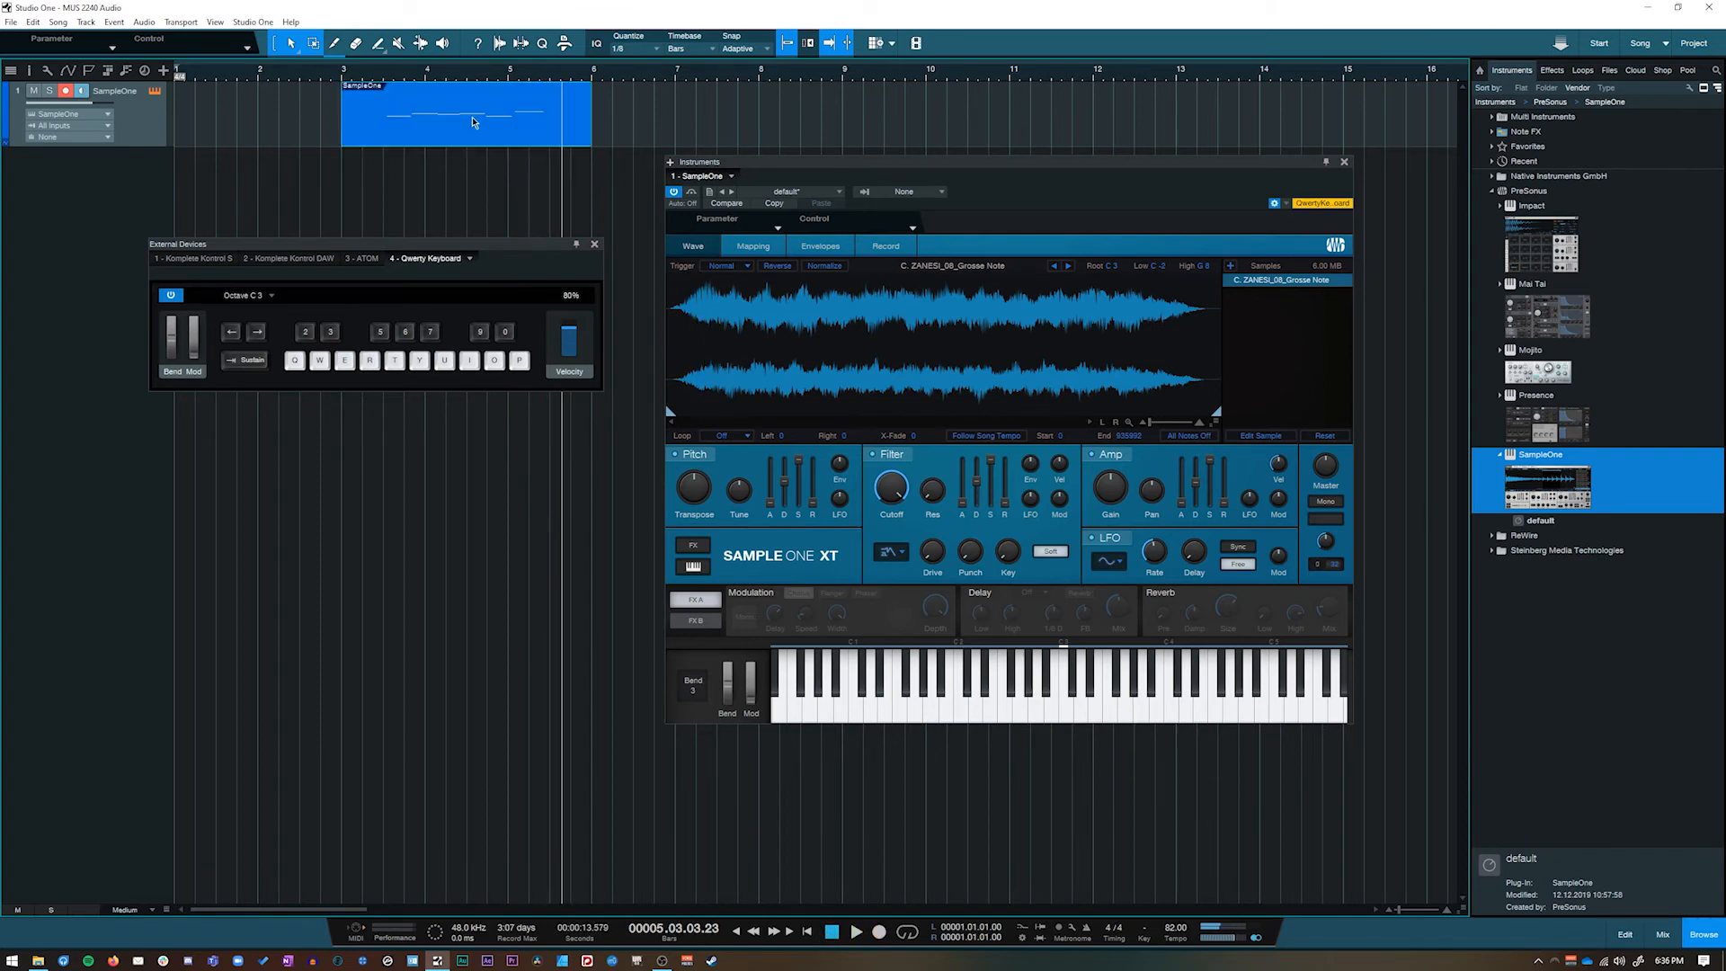
Move the External Devices window clear of the instrument and delete the recorded event from the SampleOne track
drag(479, 254, 524, 381)
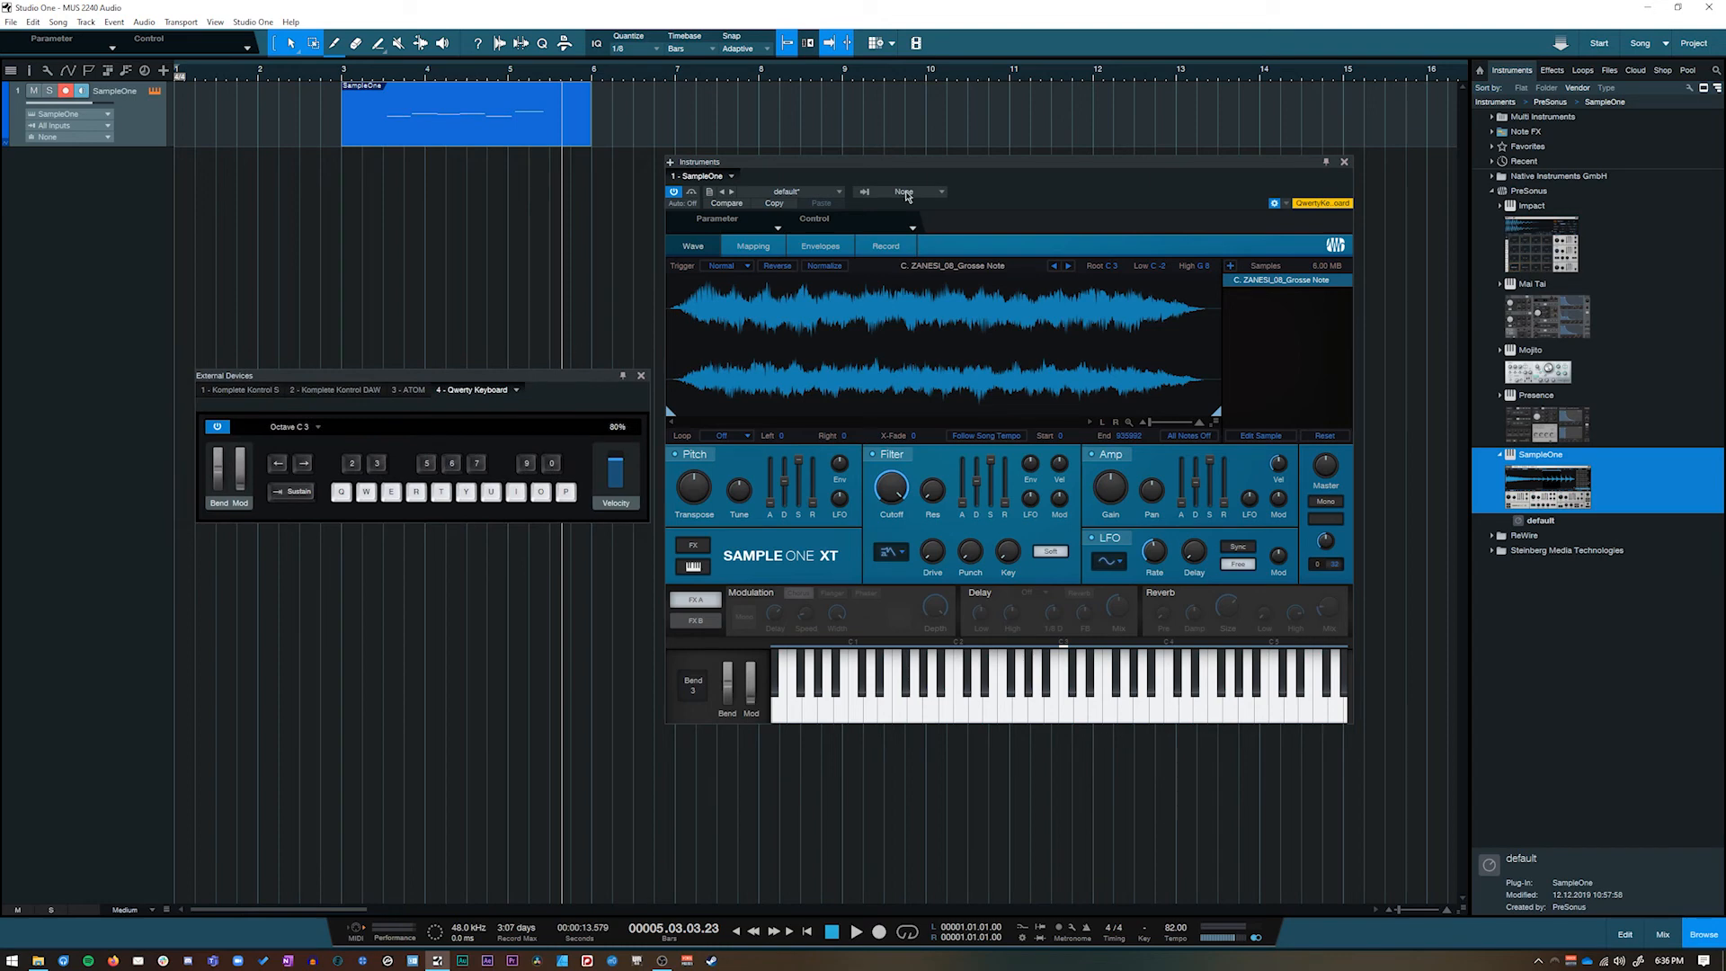
drag(577, 381, 561, 308)
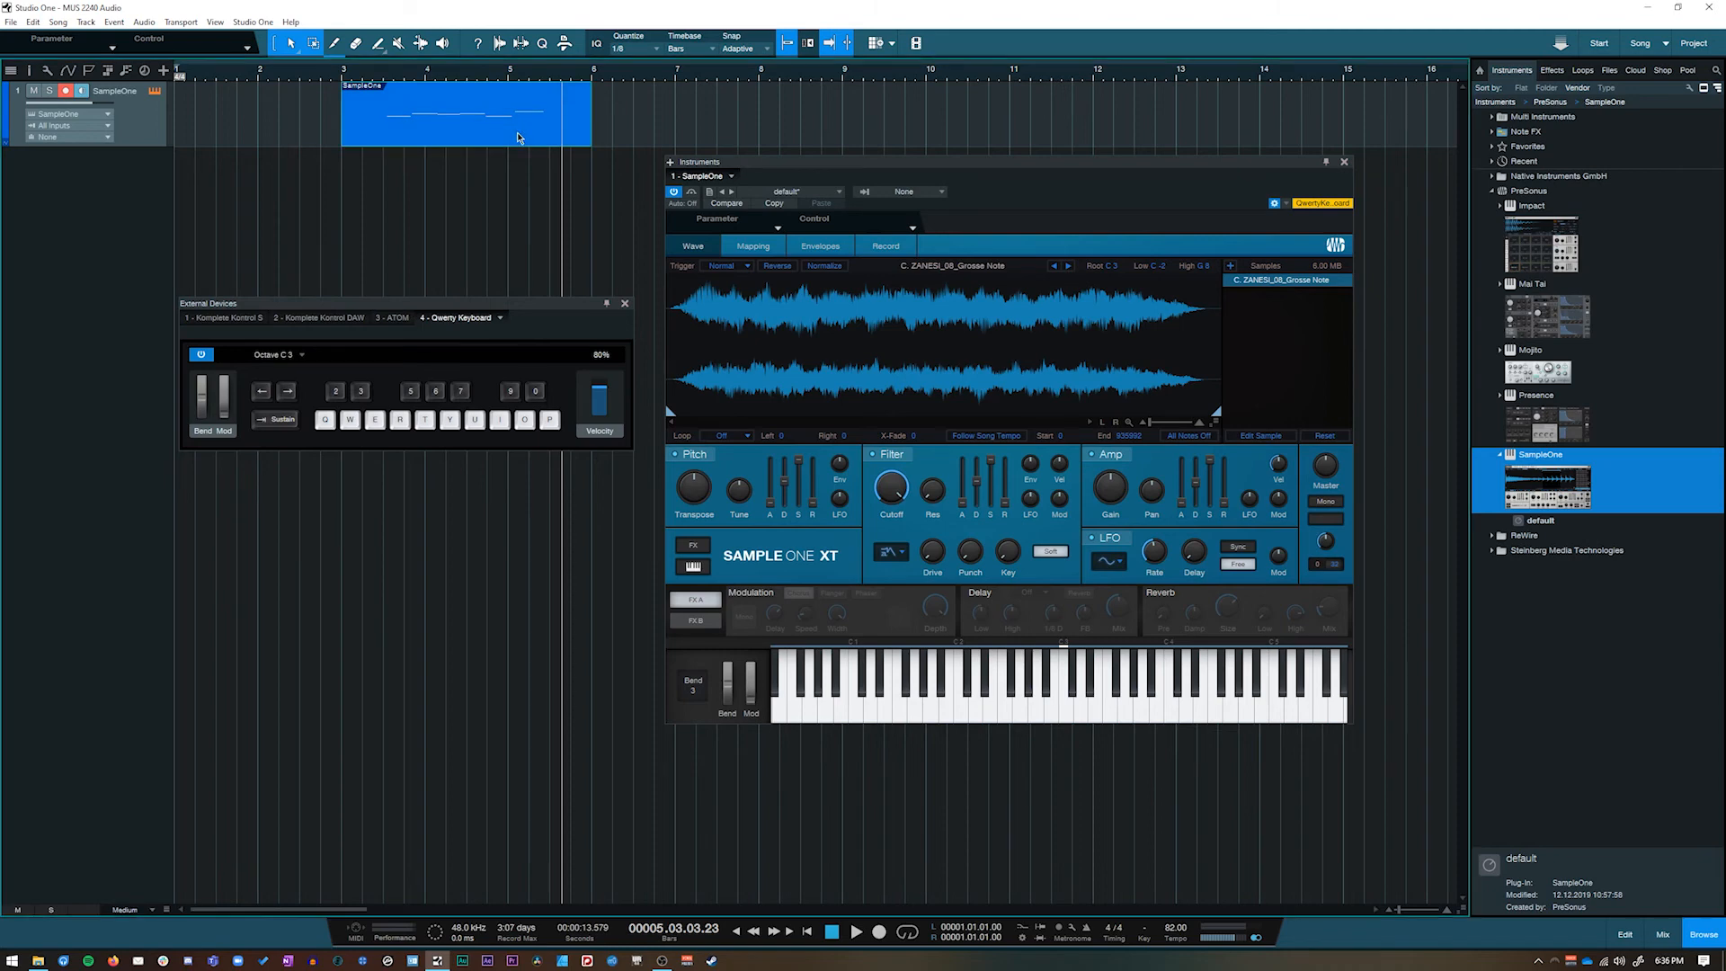
key(Delete)
Pin the External Devices window and place it and the SampleOne window side by side over the arrangement
drag(605, 304, 593, 300)
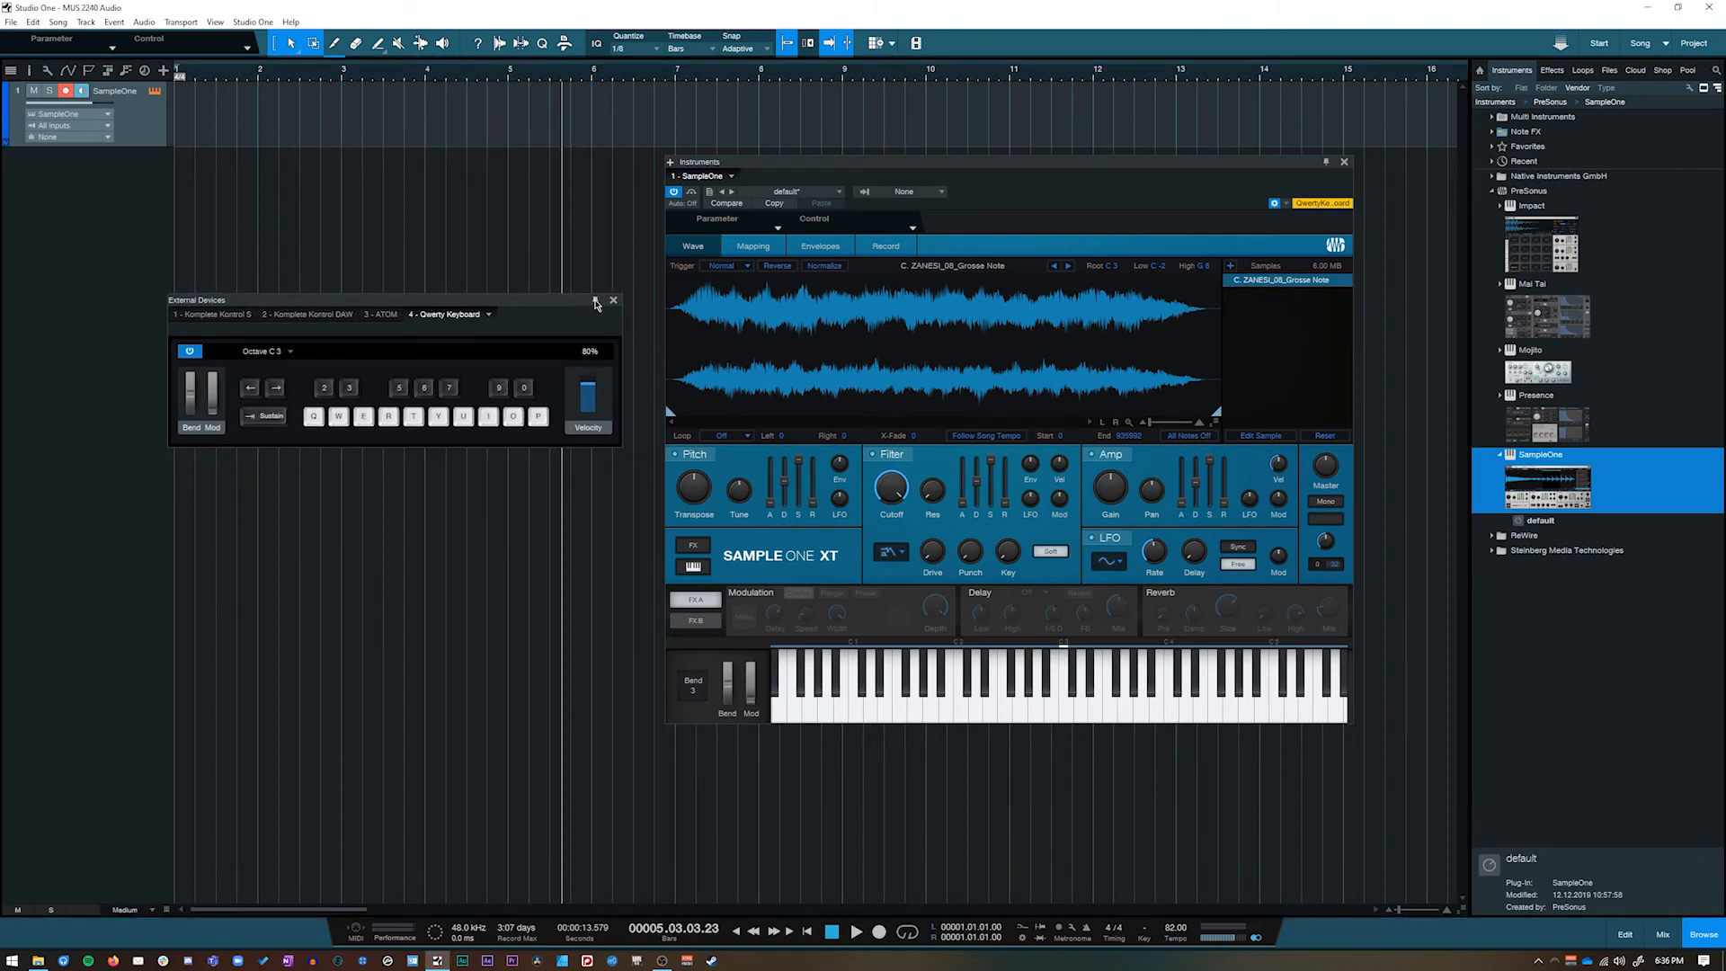
drag(543, 308, 462, 261)
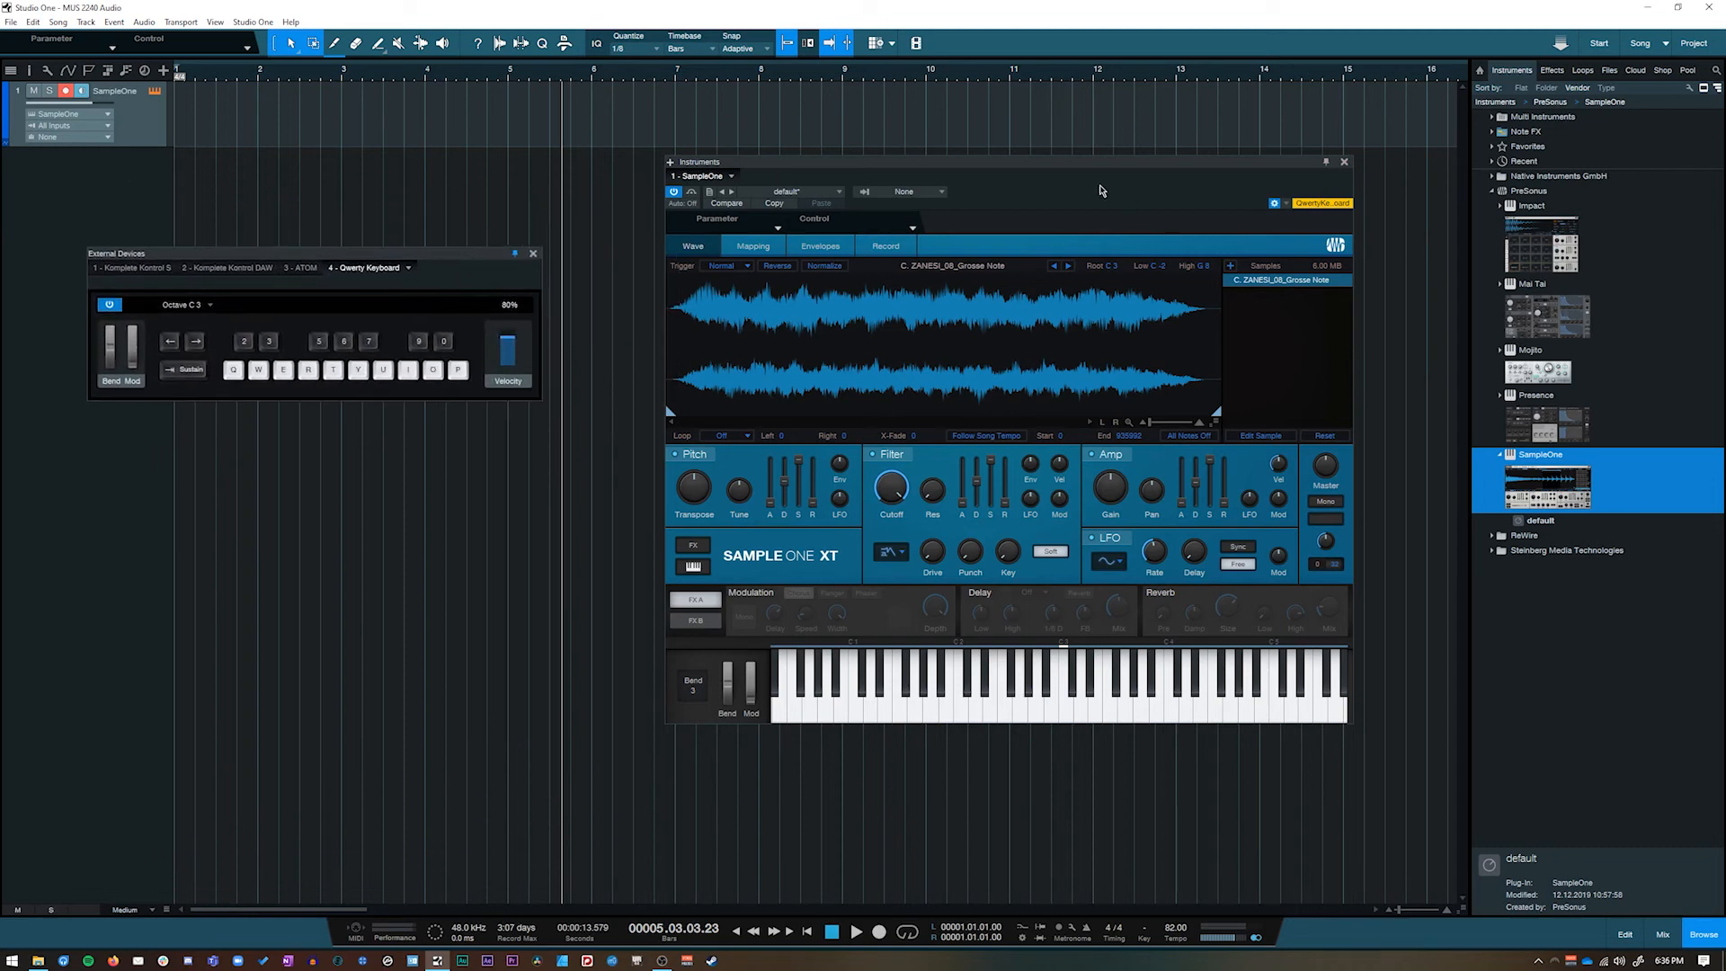
drag(1253, 165, 1306, 216)
drag(468, 266, 437, 248)
drag(1157, 215, 1014, 169)
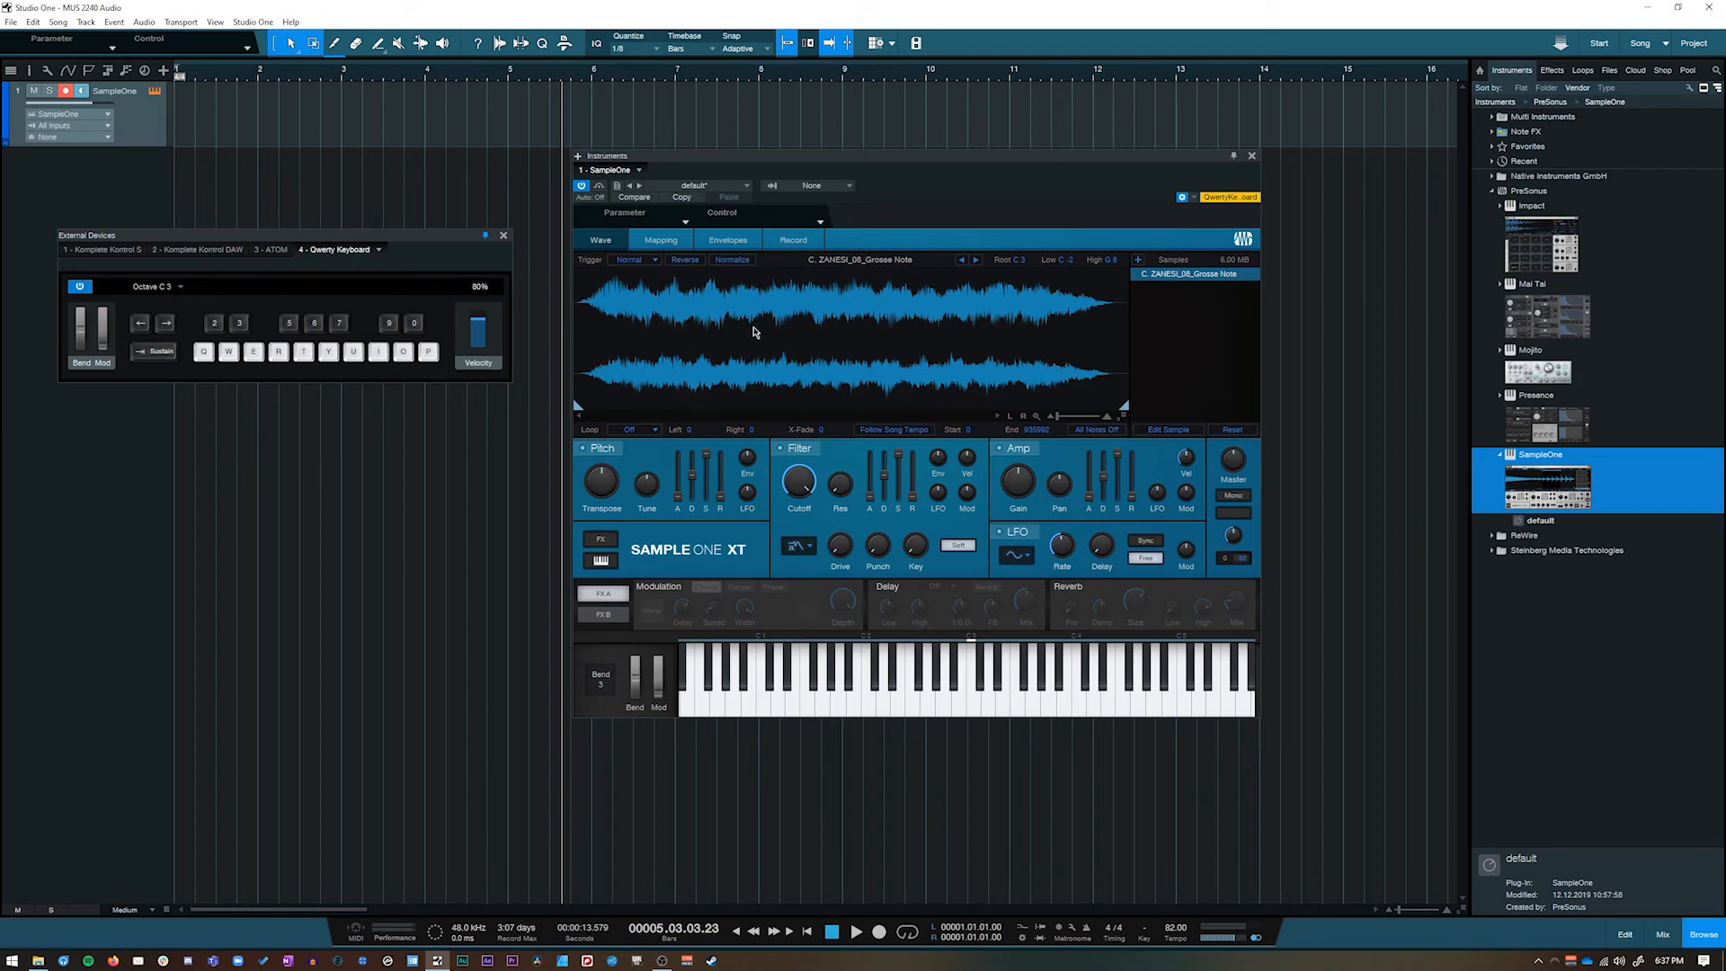
Play the rising notes Q, W, E, R and T twice with the Qwerty Keyboard to test the pinned device
key(q)
key(w)
key(e)
key(r)
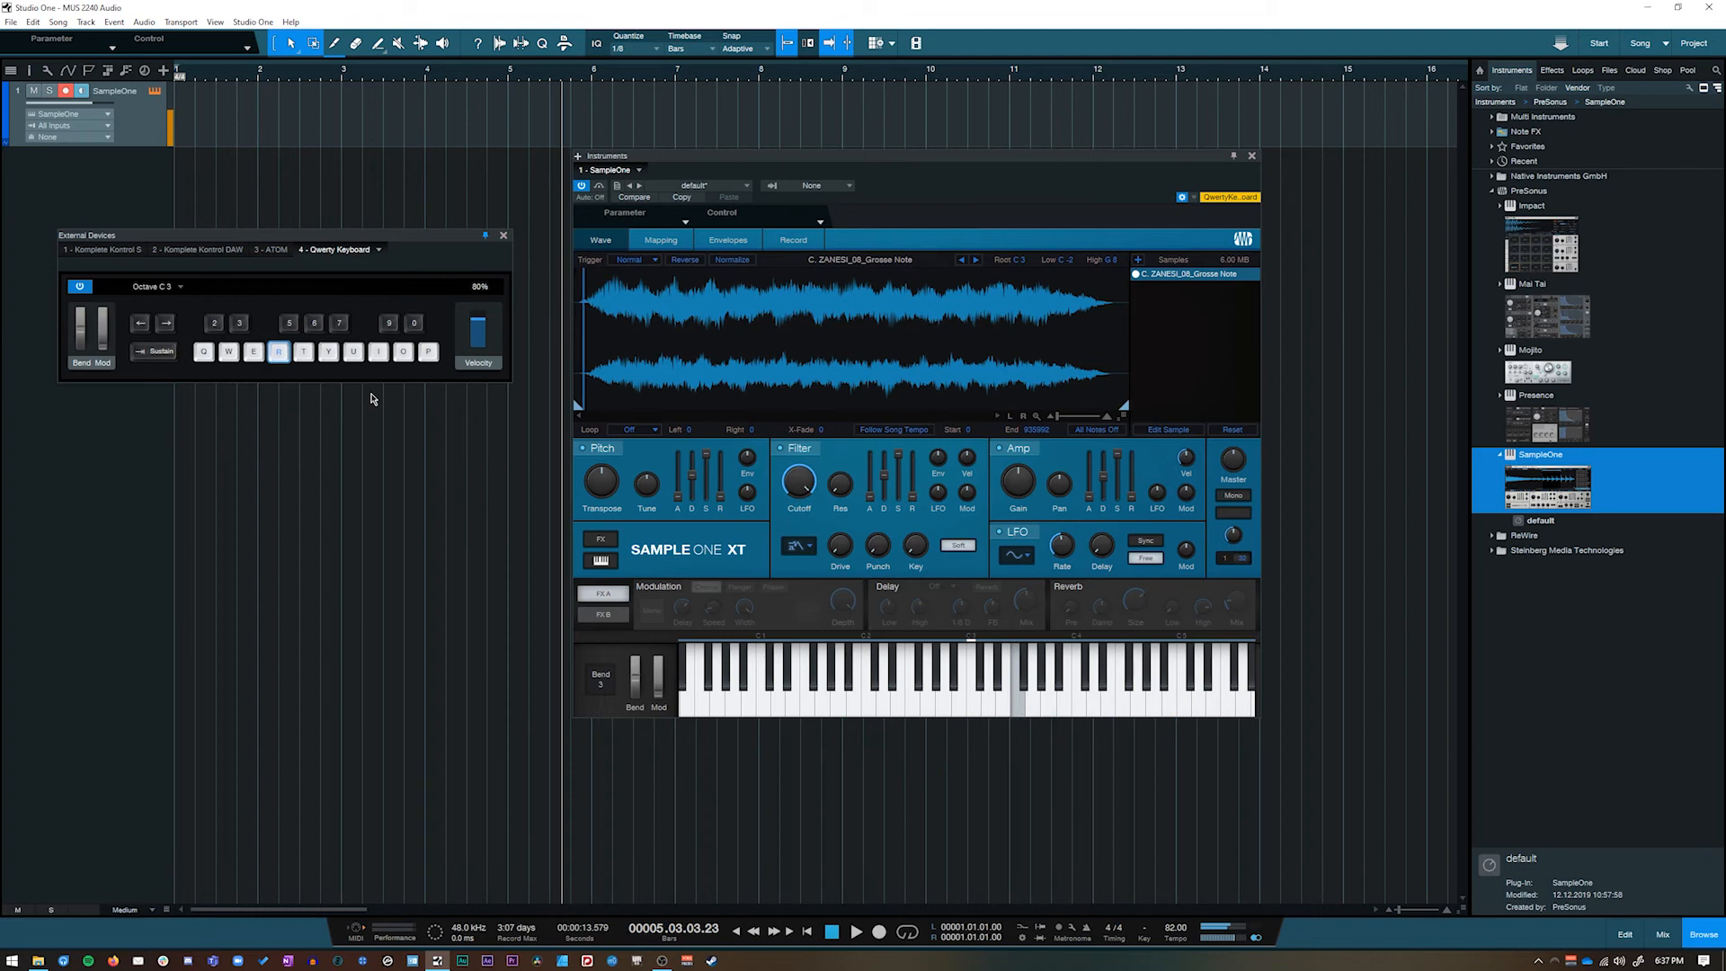
key(t)
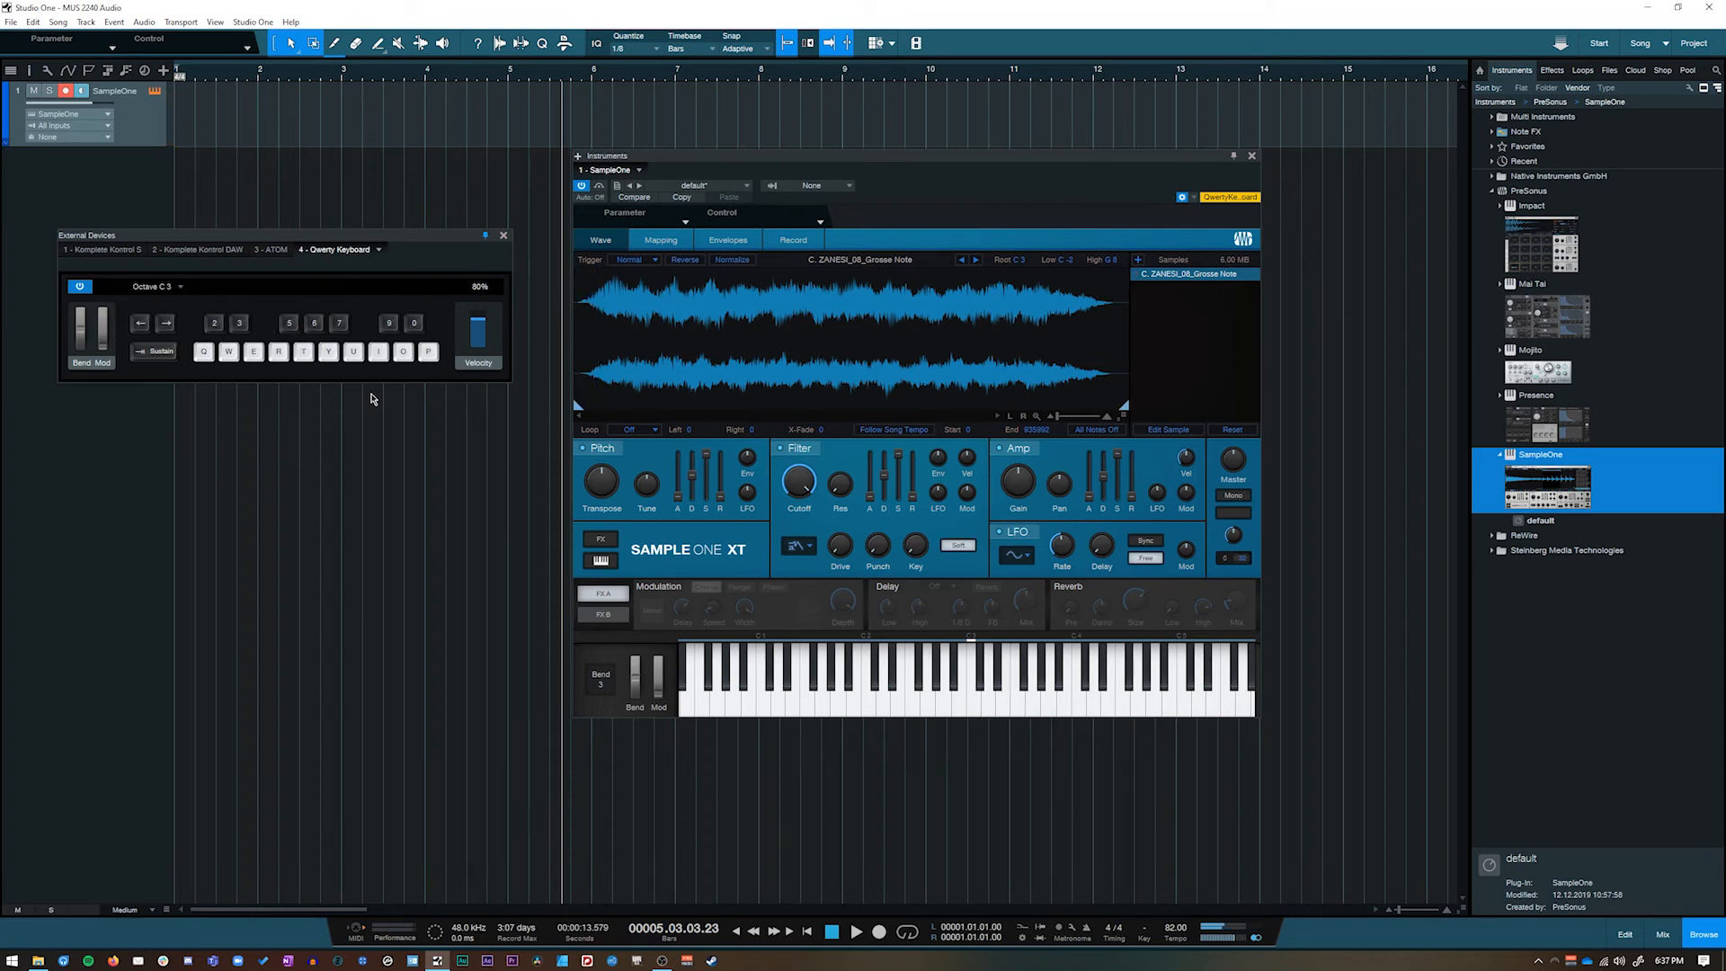
key(q)
key(w)
key(e)
key(r)
key(t)
Sound SampleOne's on-screen piano around C 3 and sweep down its keys, with the instrument window moved higher
click(977, 704)
click(976, 704)
drag(904, 159, 886, 94)
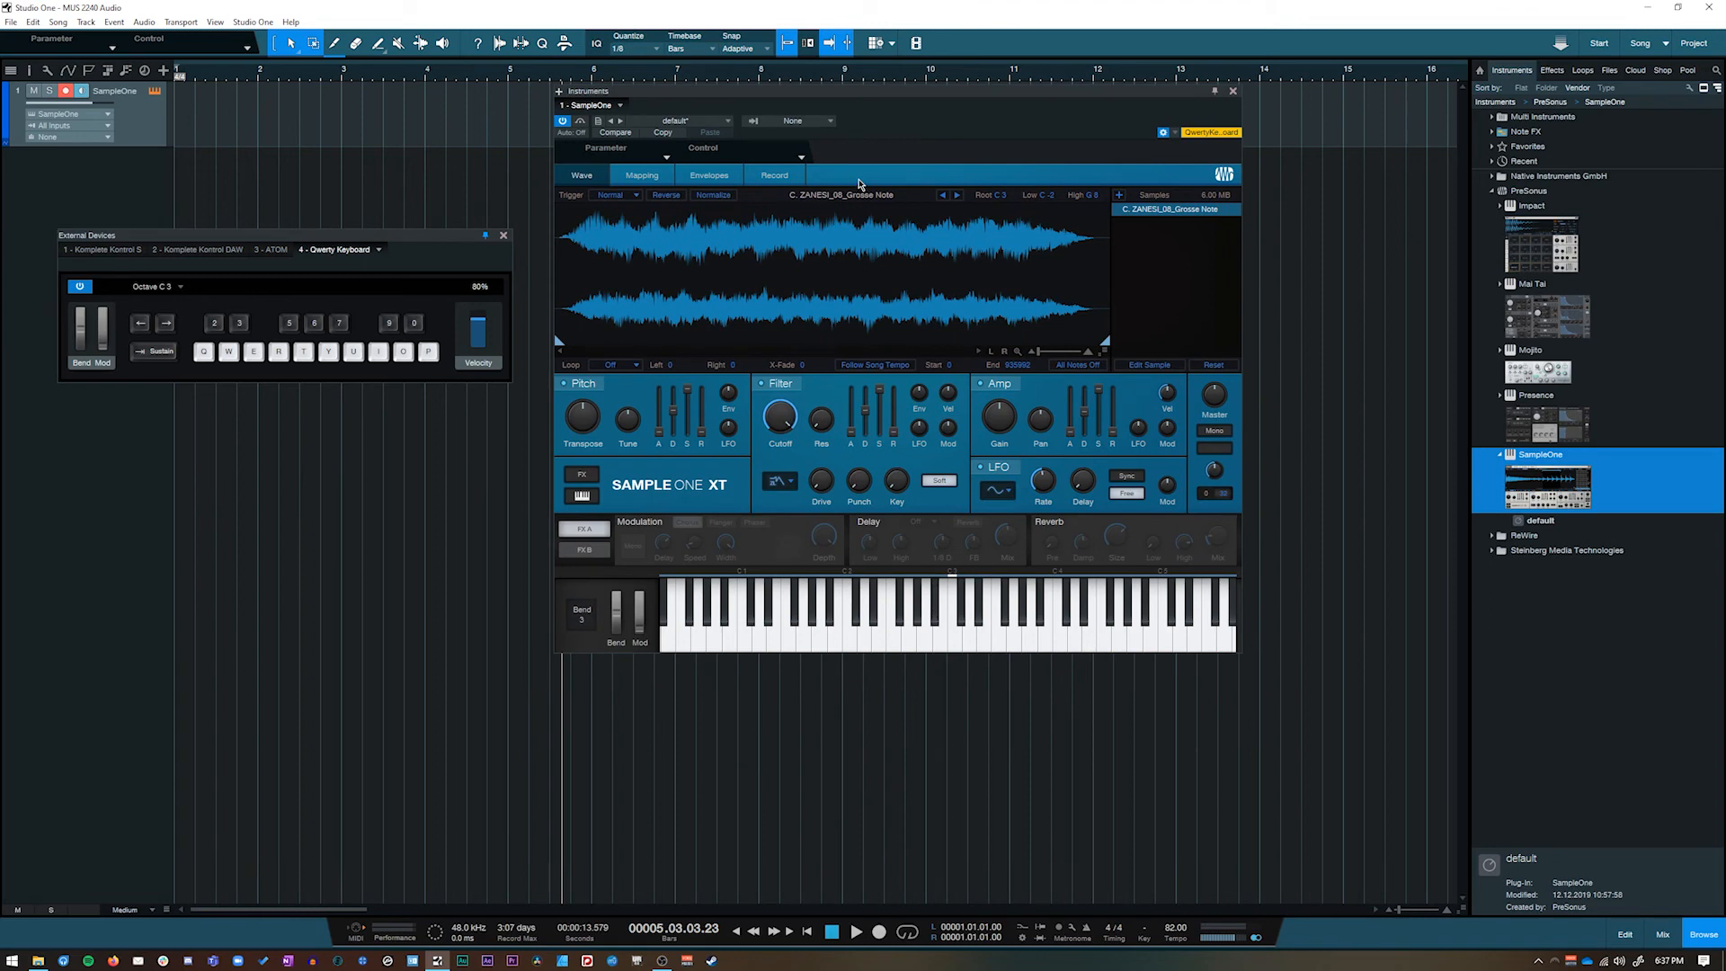
key(q)
mouse_move(1046, 631)
mouse_down()
mouse_move(1117, 639)
mouse_move(754, 642)
mouse_move(1031, 621)
mouse_move(928, 634)
mouse_move(1192, 640)
mouse_move(737, 642)
mouse_up()
Play SampleOne notes an octave apart, followed by a run of consecutive notes, from the computer keyboard
key(q)
key(i)
key(q)
key(a)
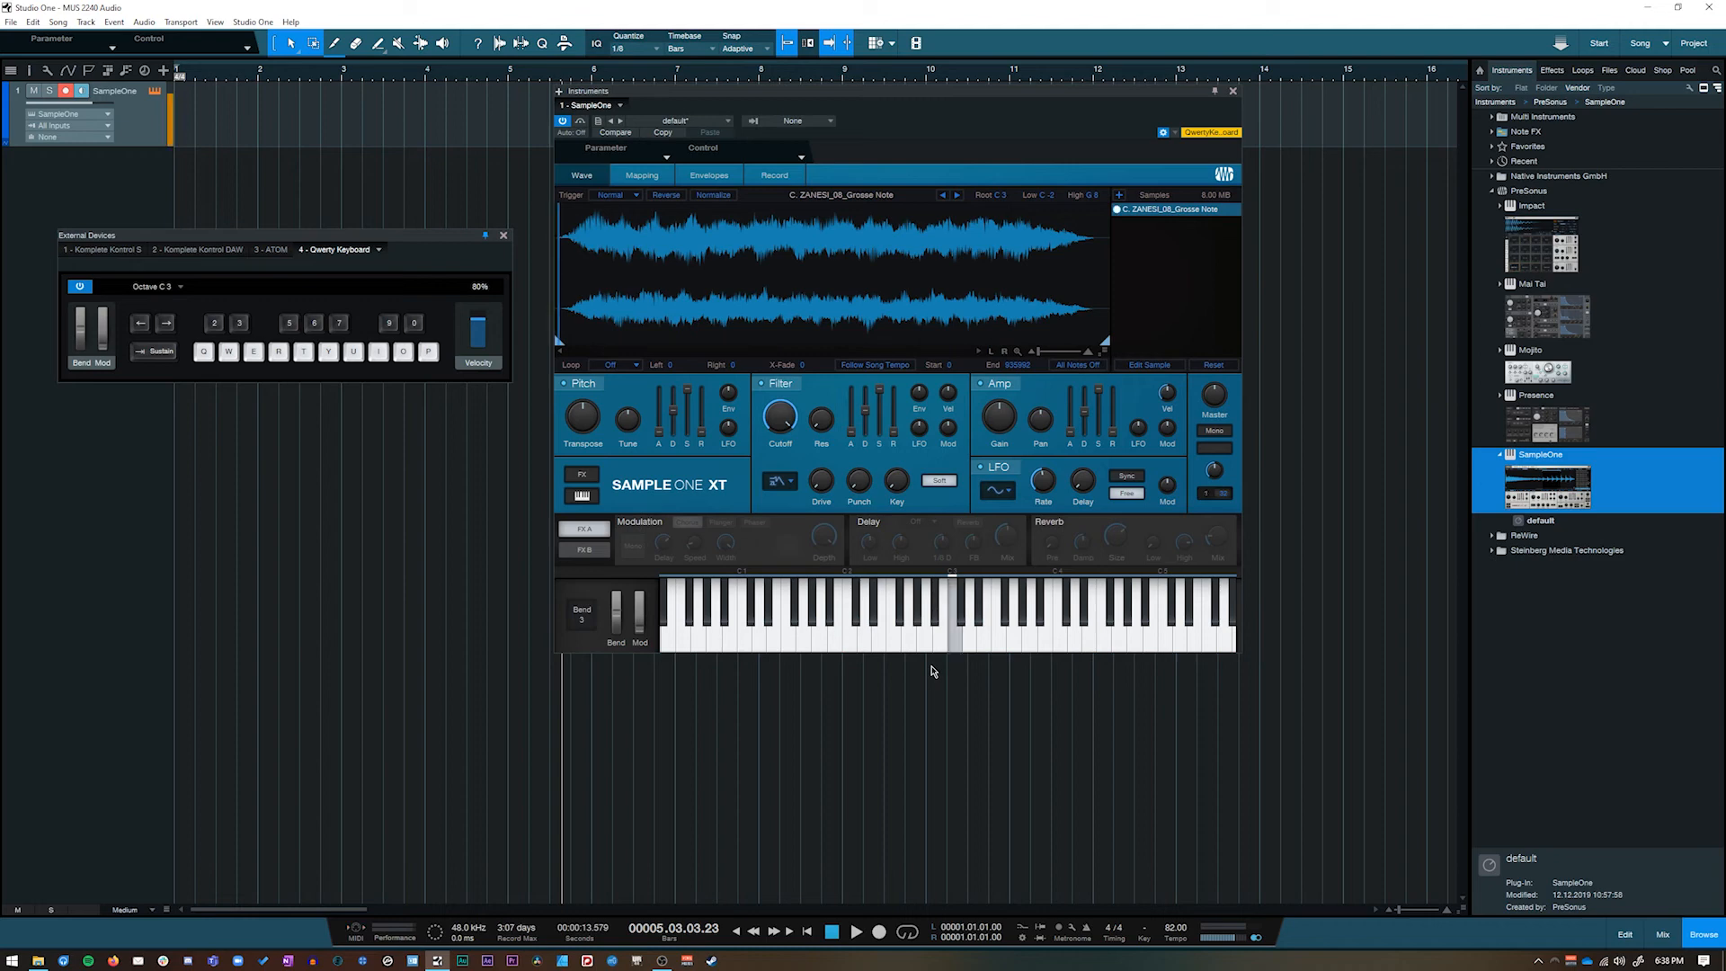
key(k)
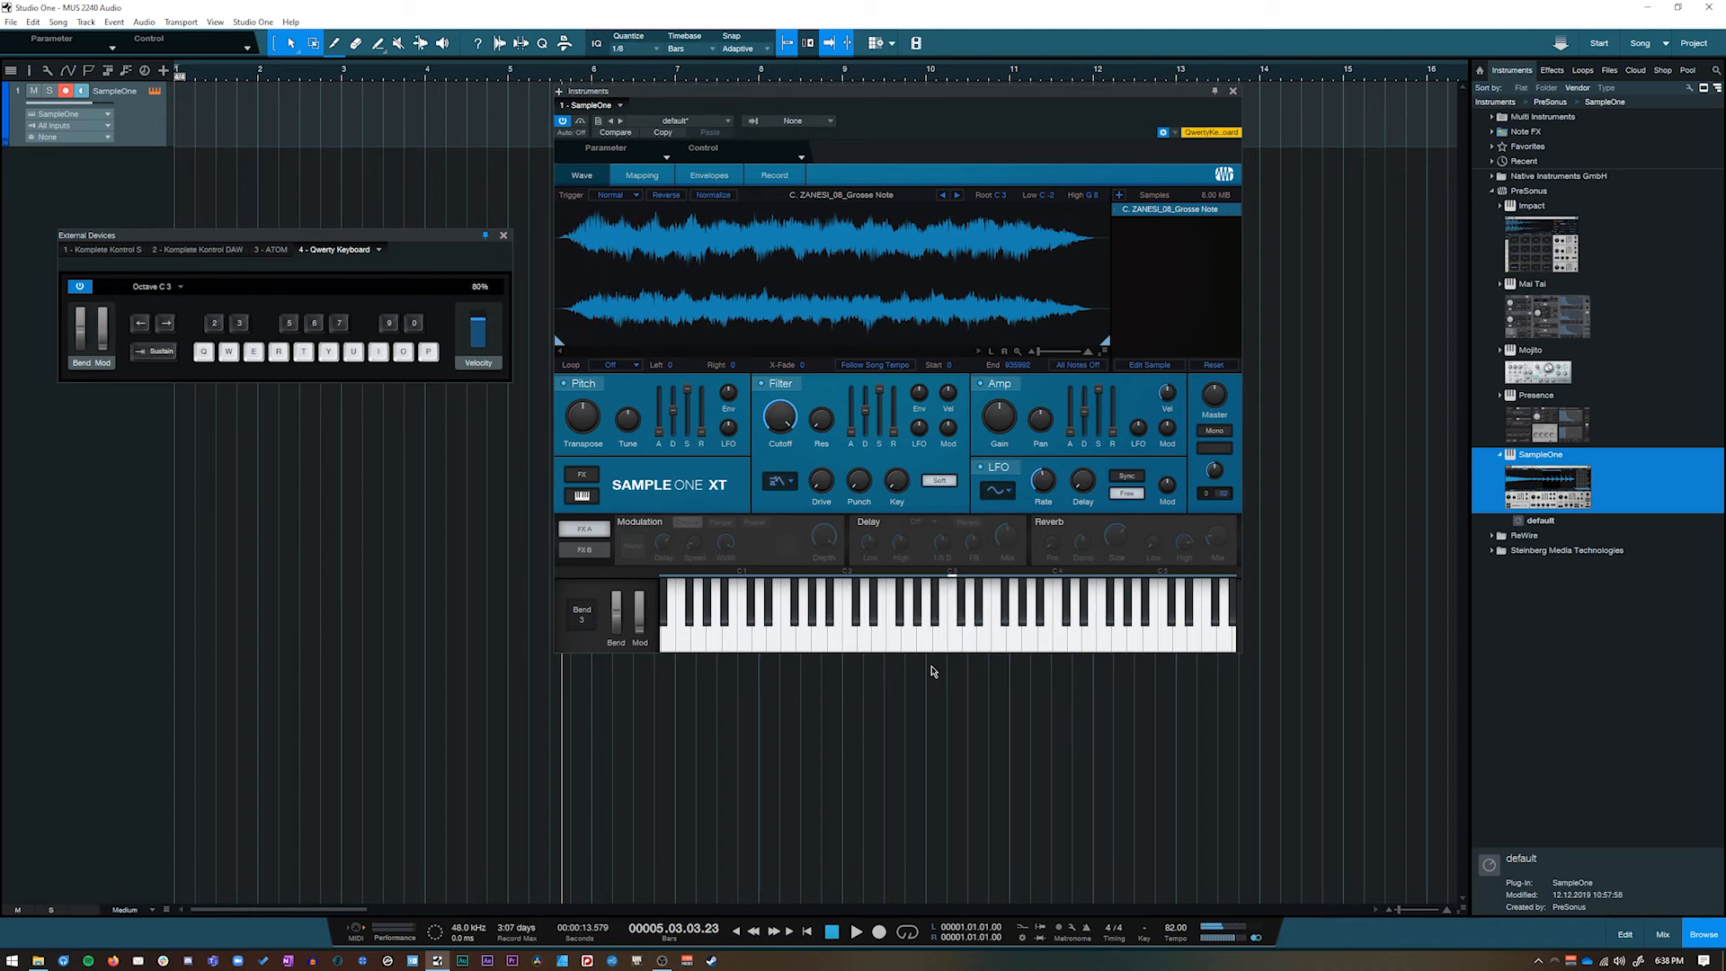
key(a)
key(s)
key(d)
key(f)
key(g)
key(h)
key(j)
key(k)
Narrow the sample's playback range to a short early section, from about 165000 to about 248000 samples
drag(852, 95, 852, 104)
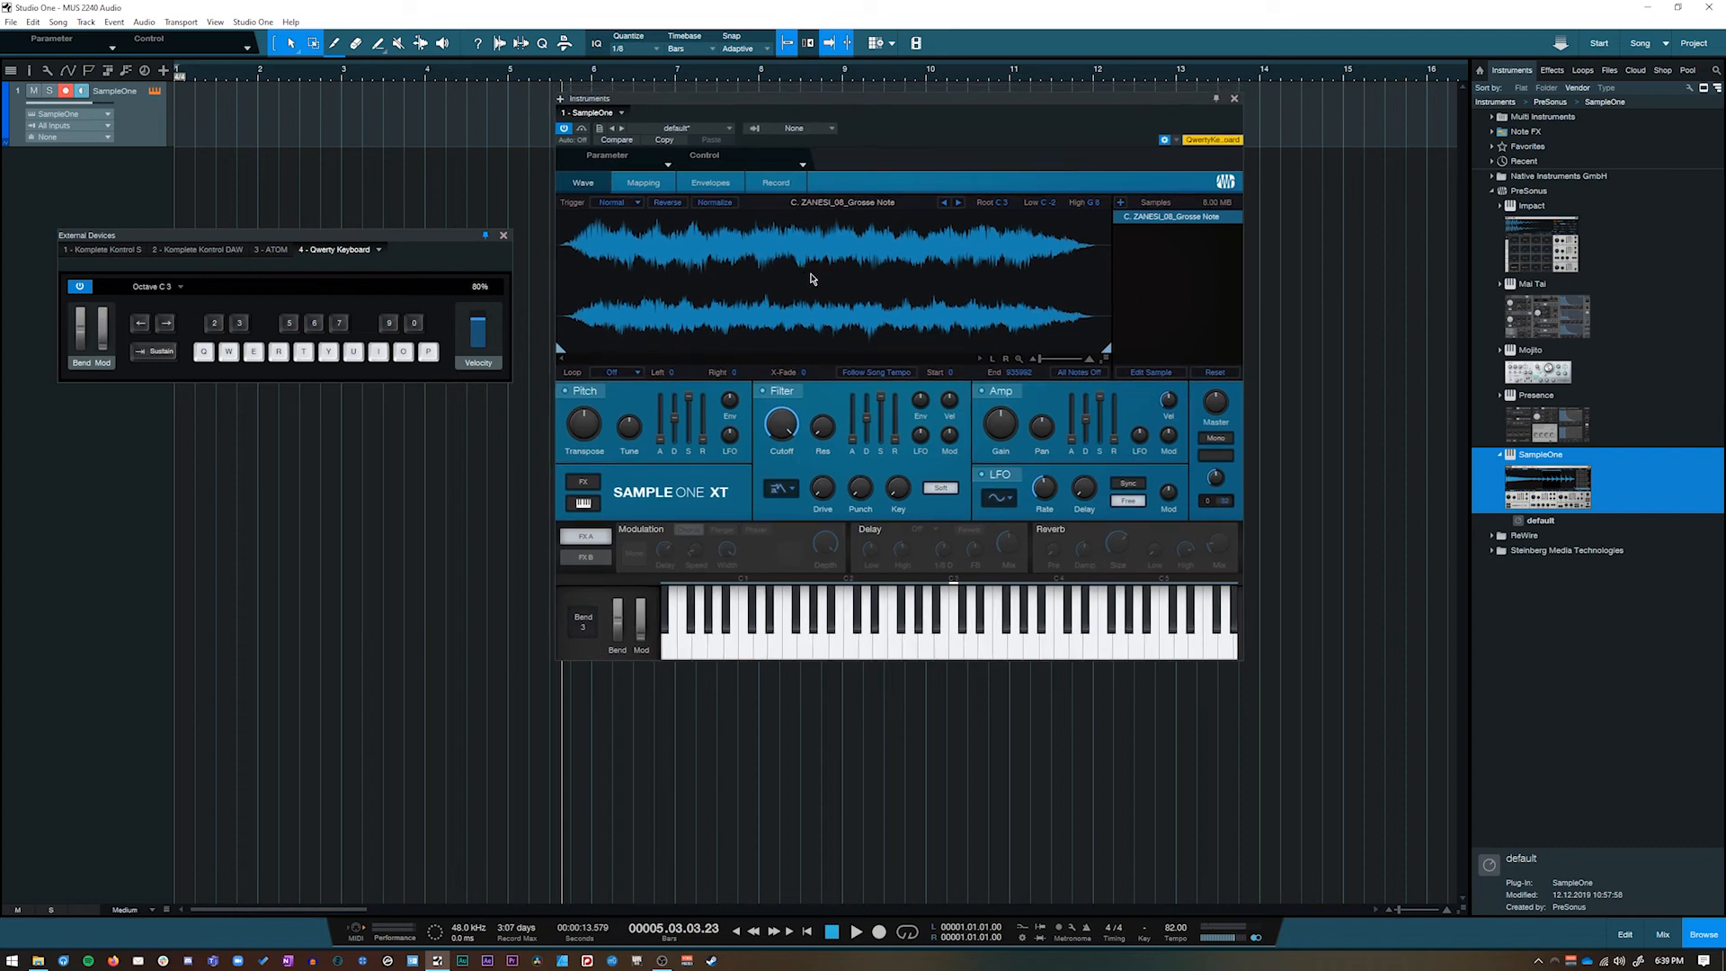
drag(729, 101, 717, 75)
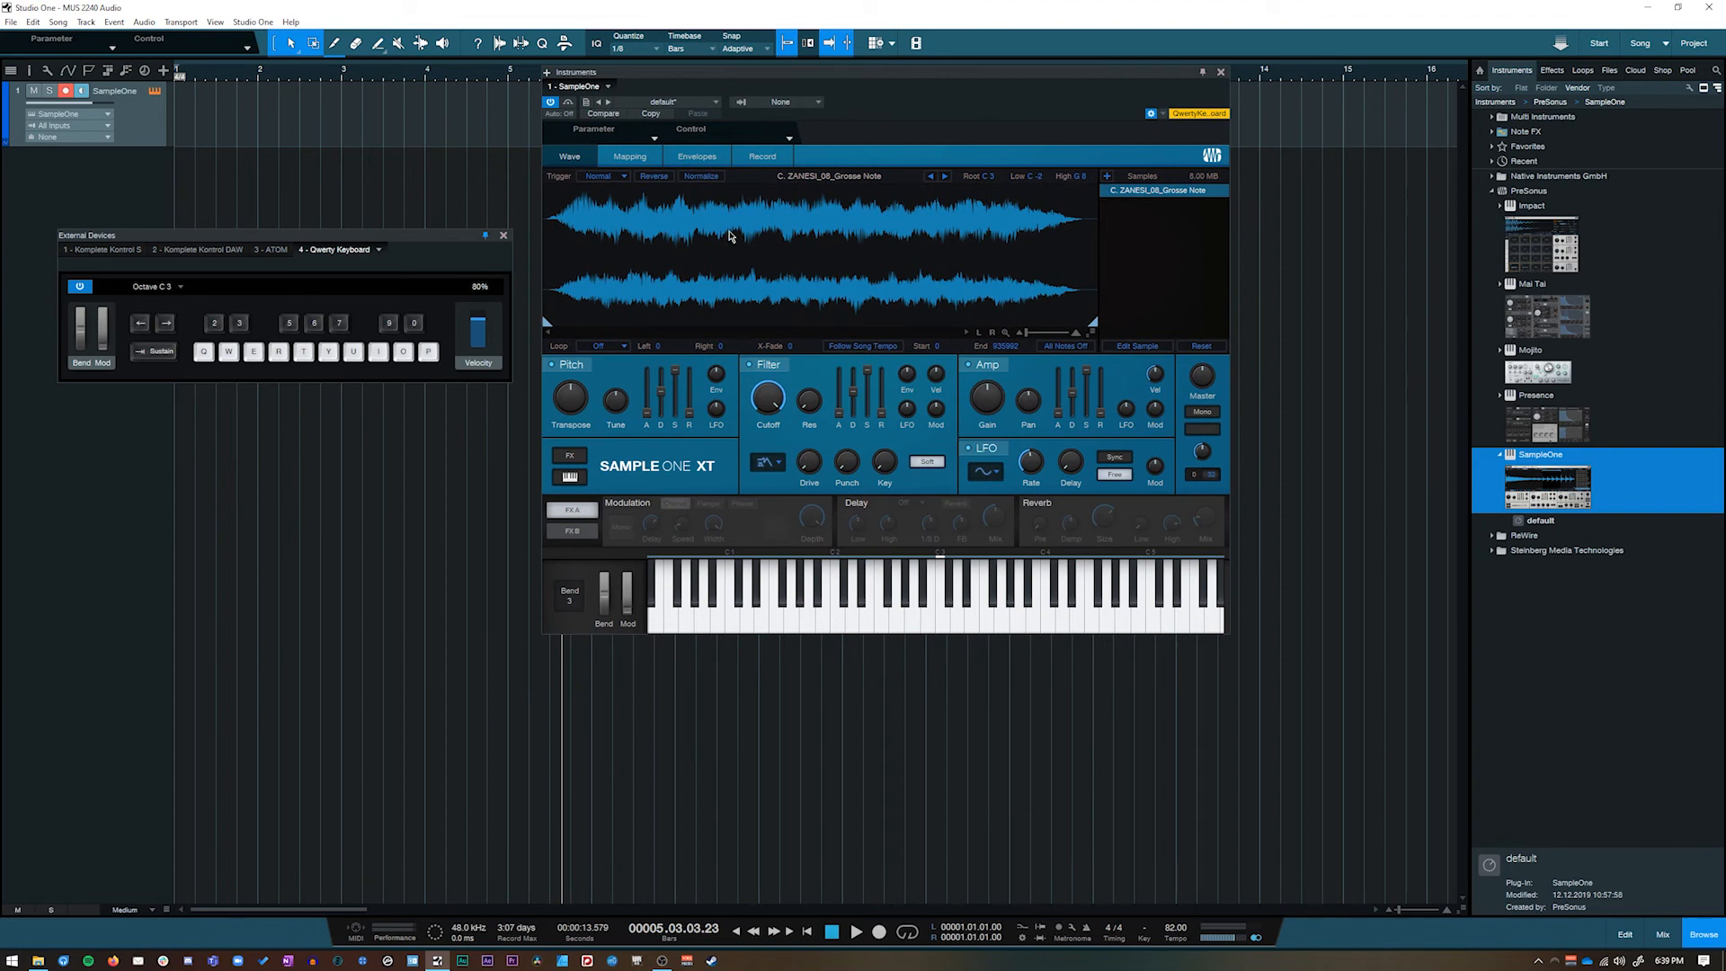
drag(548, 326, 654, 324)
drag(1089, 323, 676, 321)
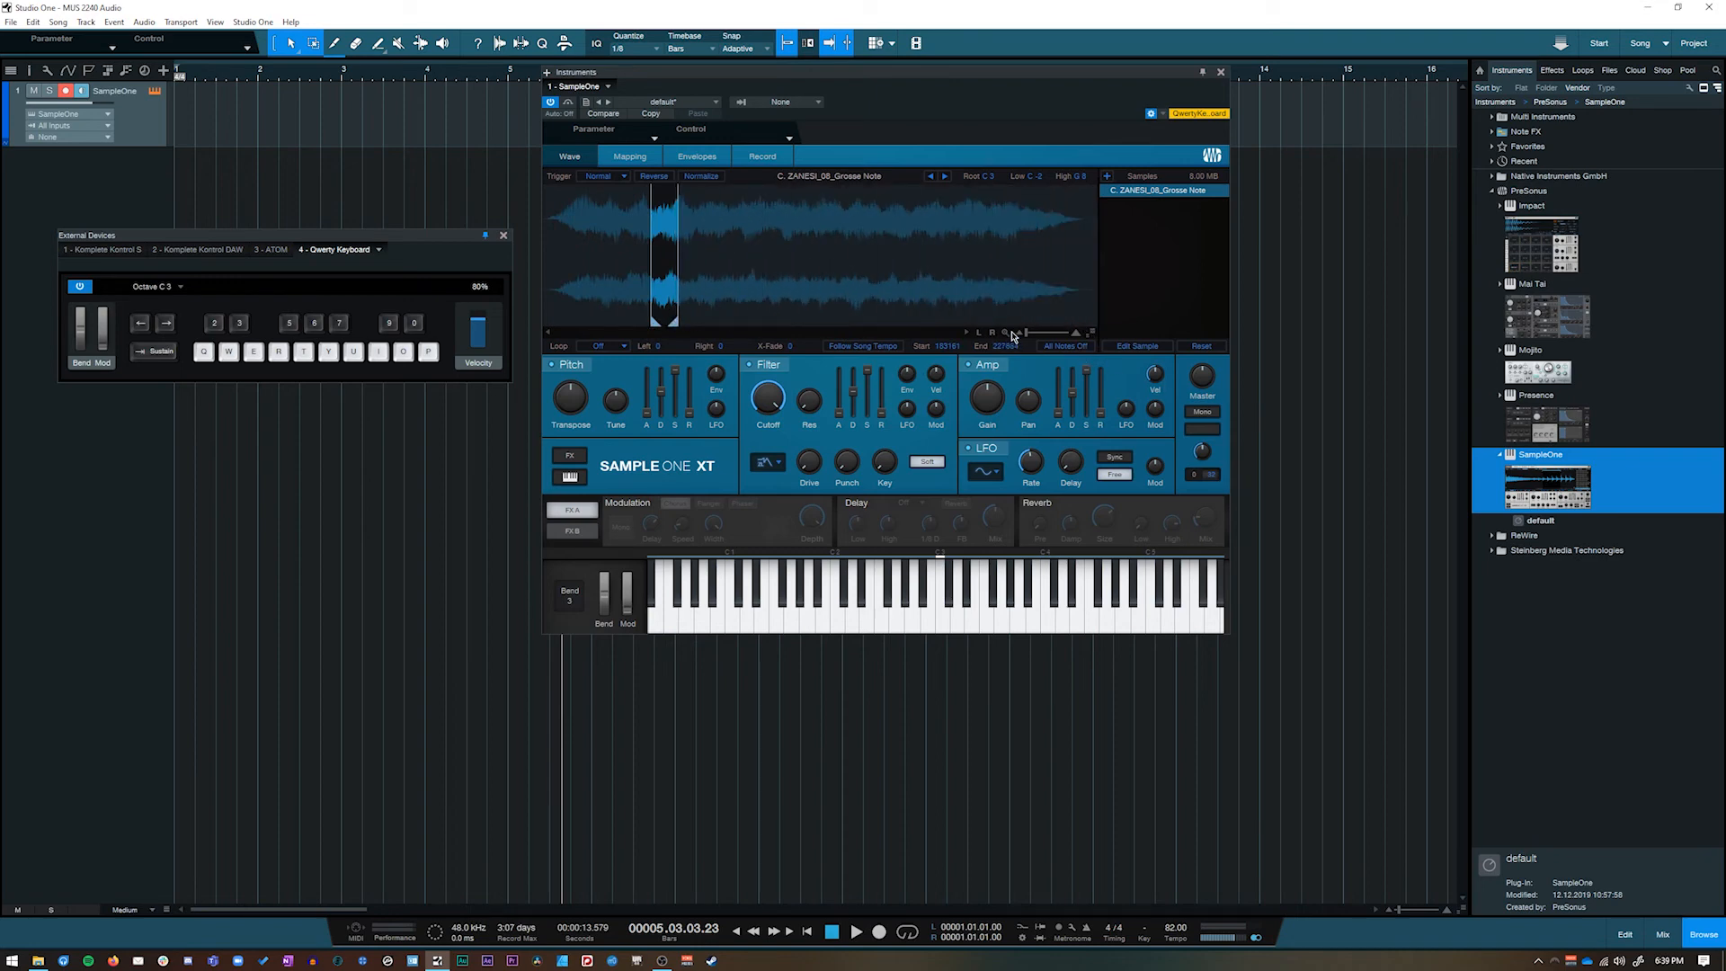
drag(1028, 336, 1028, 334)
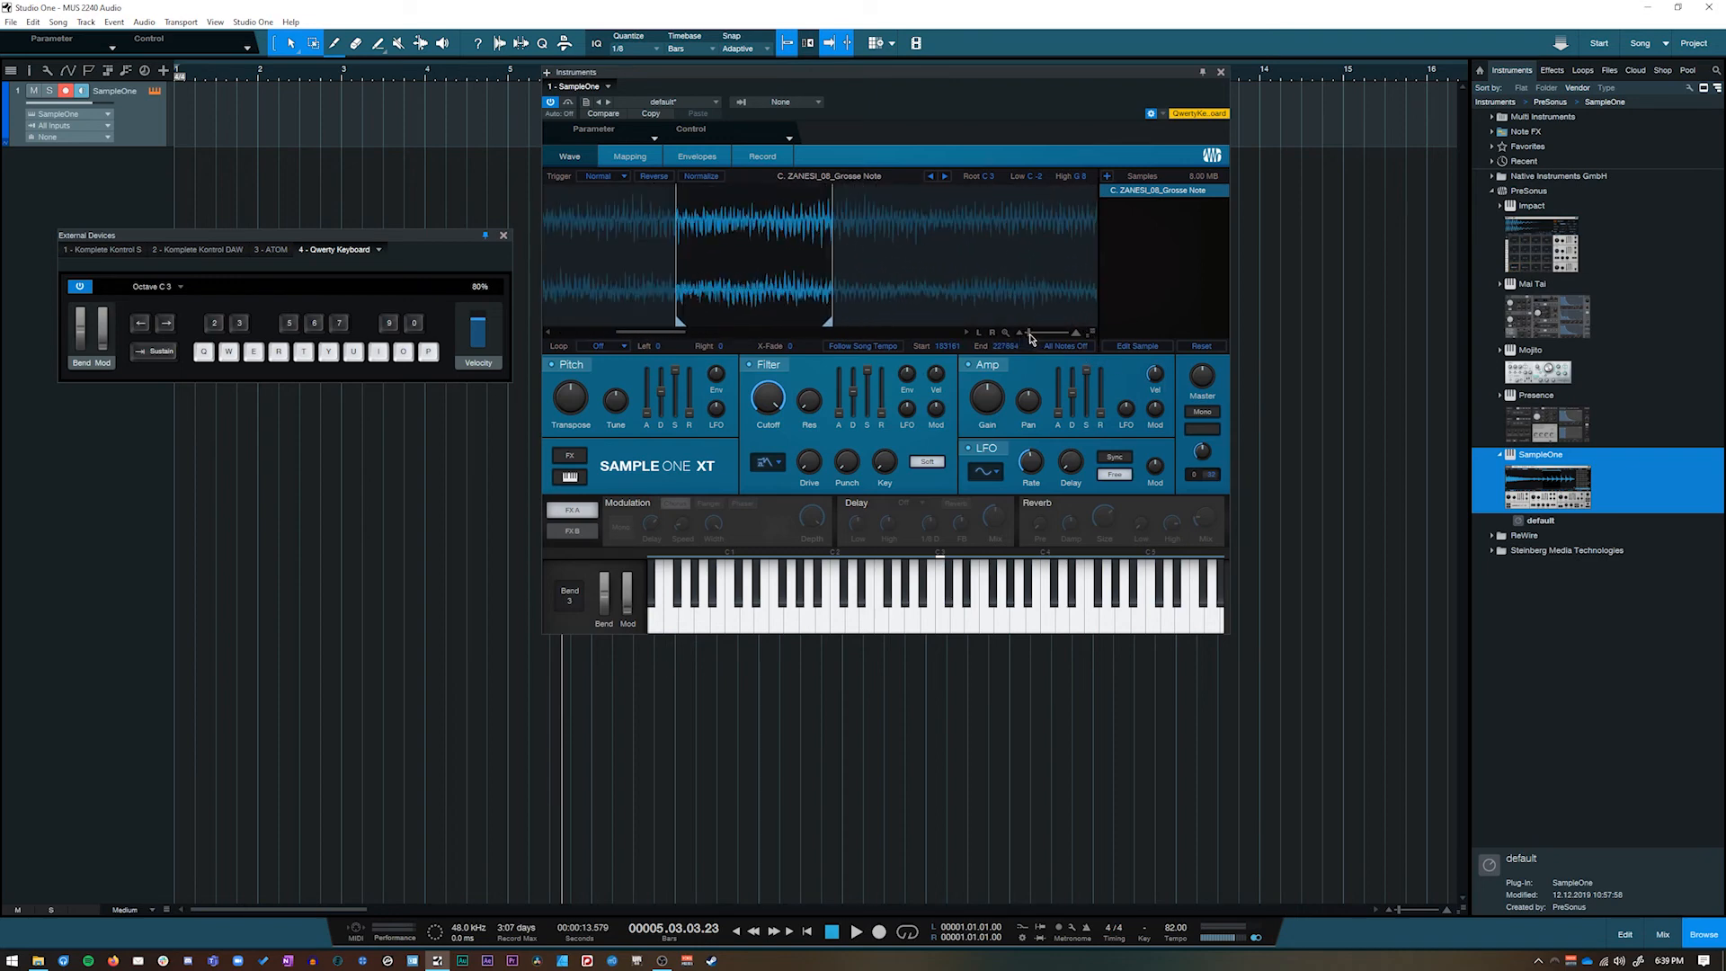
drag(680, 324, 615, 325)
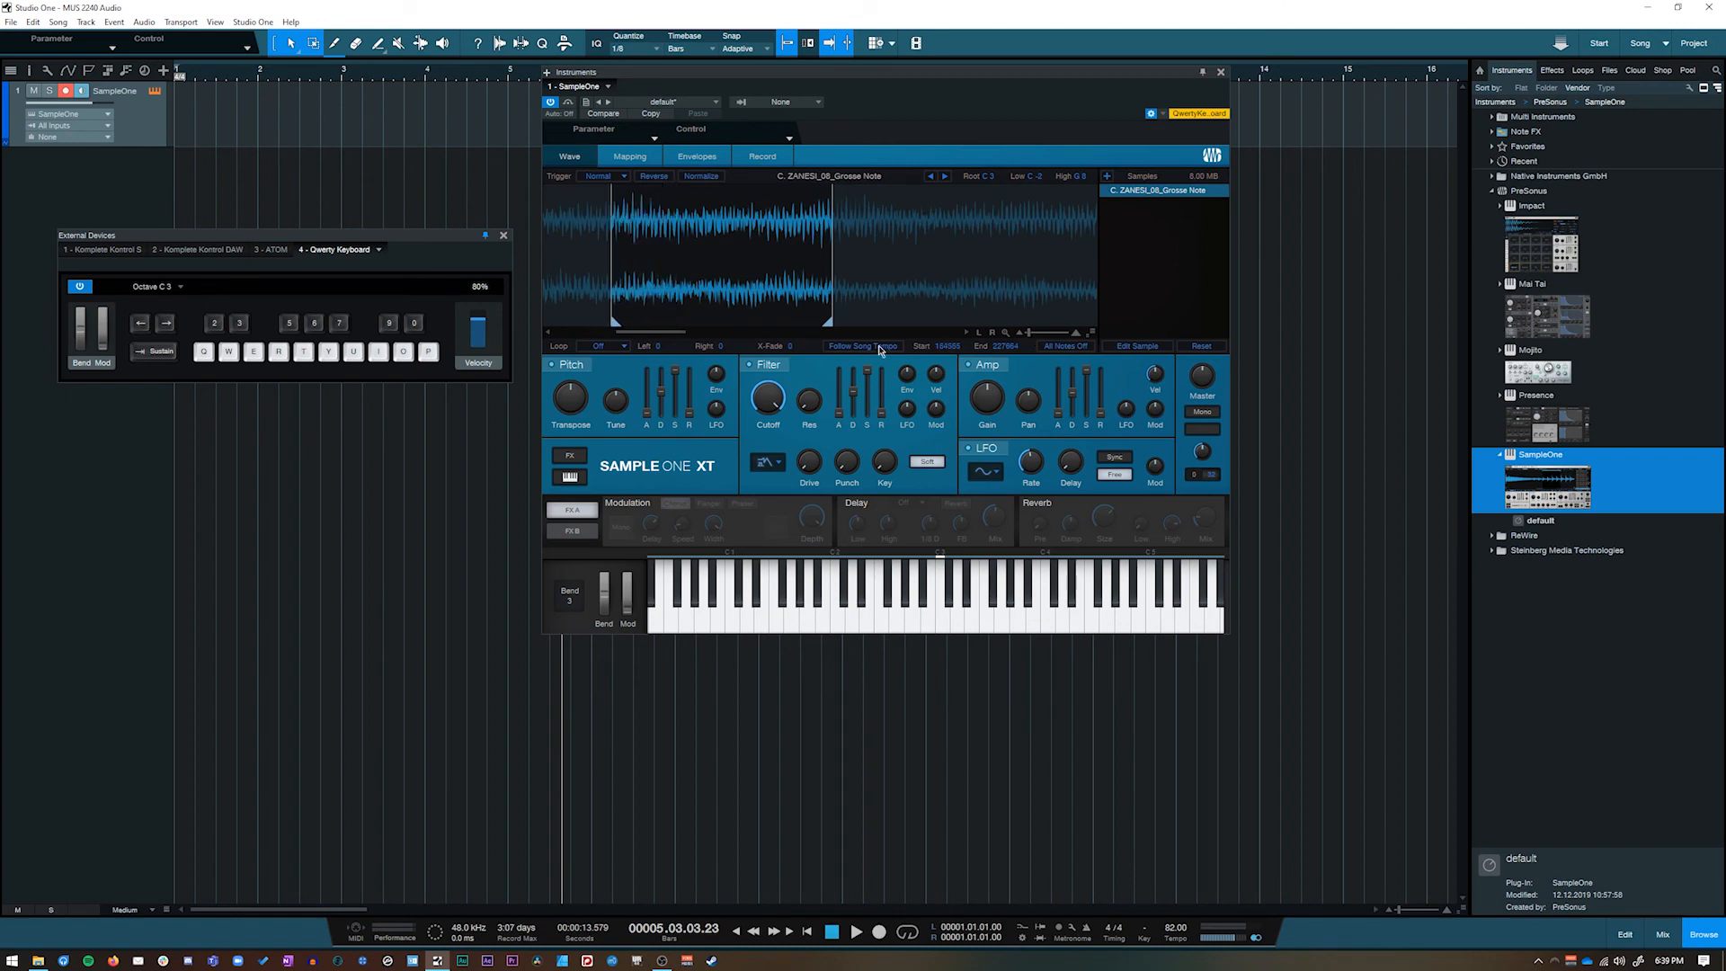
drag(829, 322, 899, 321)
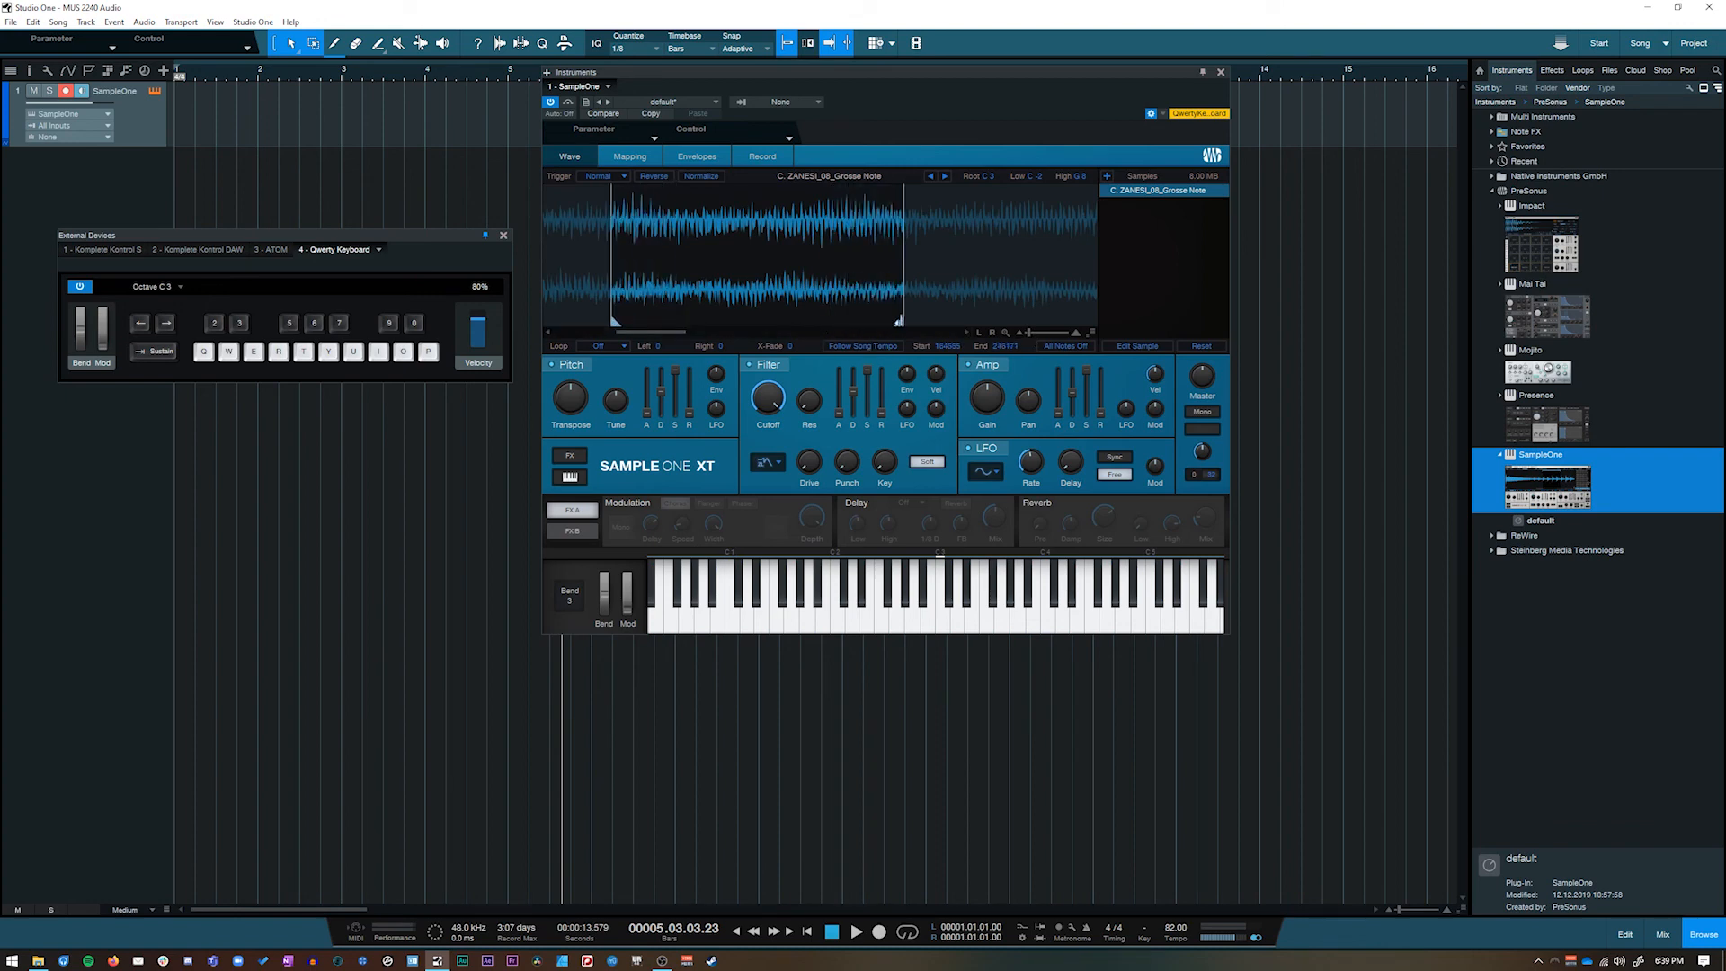
Play the shortened sample at several higher and lower pitches with the Qwerty Keyboard
key(q)
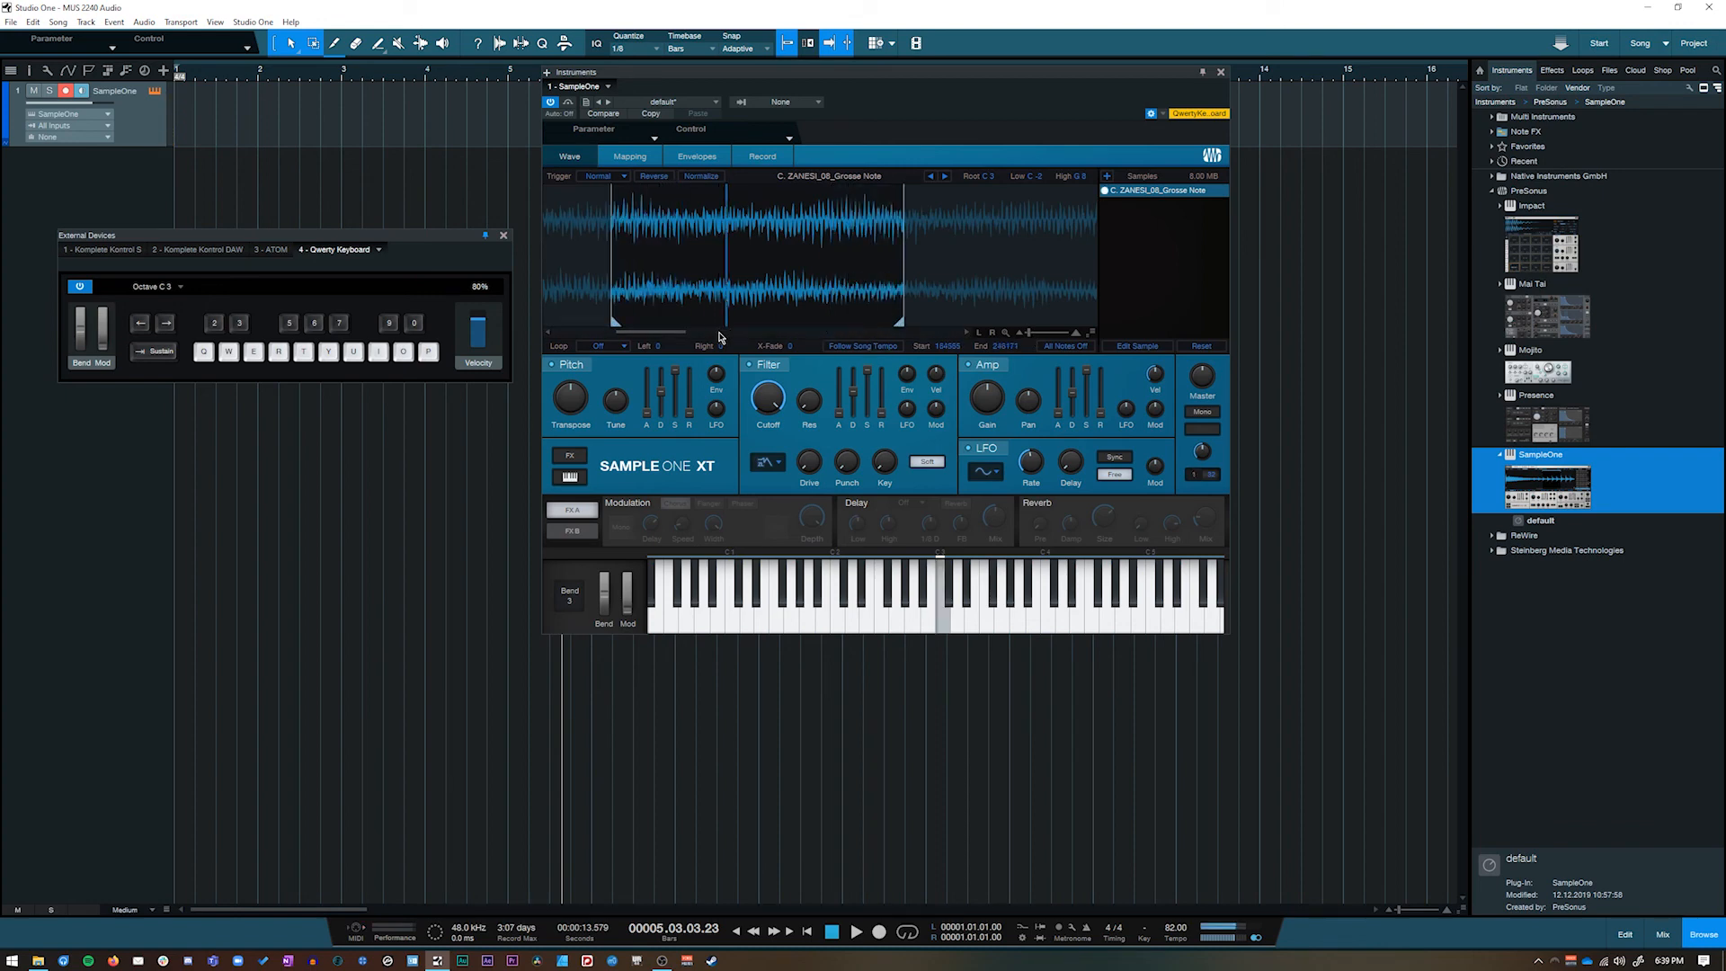
key(w)
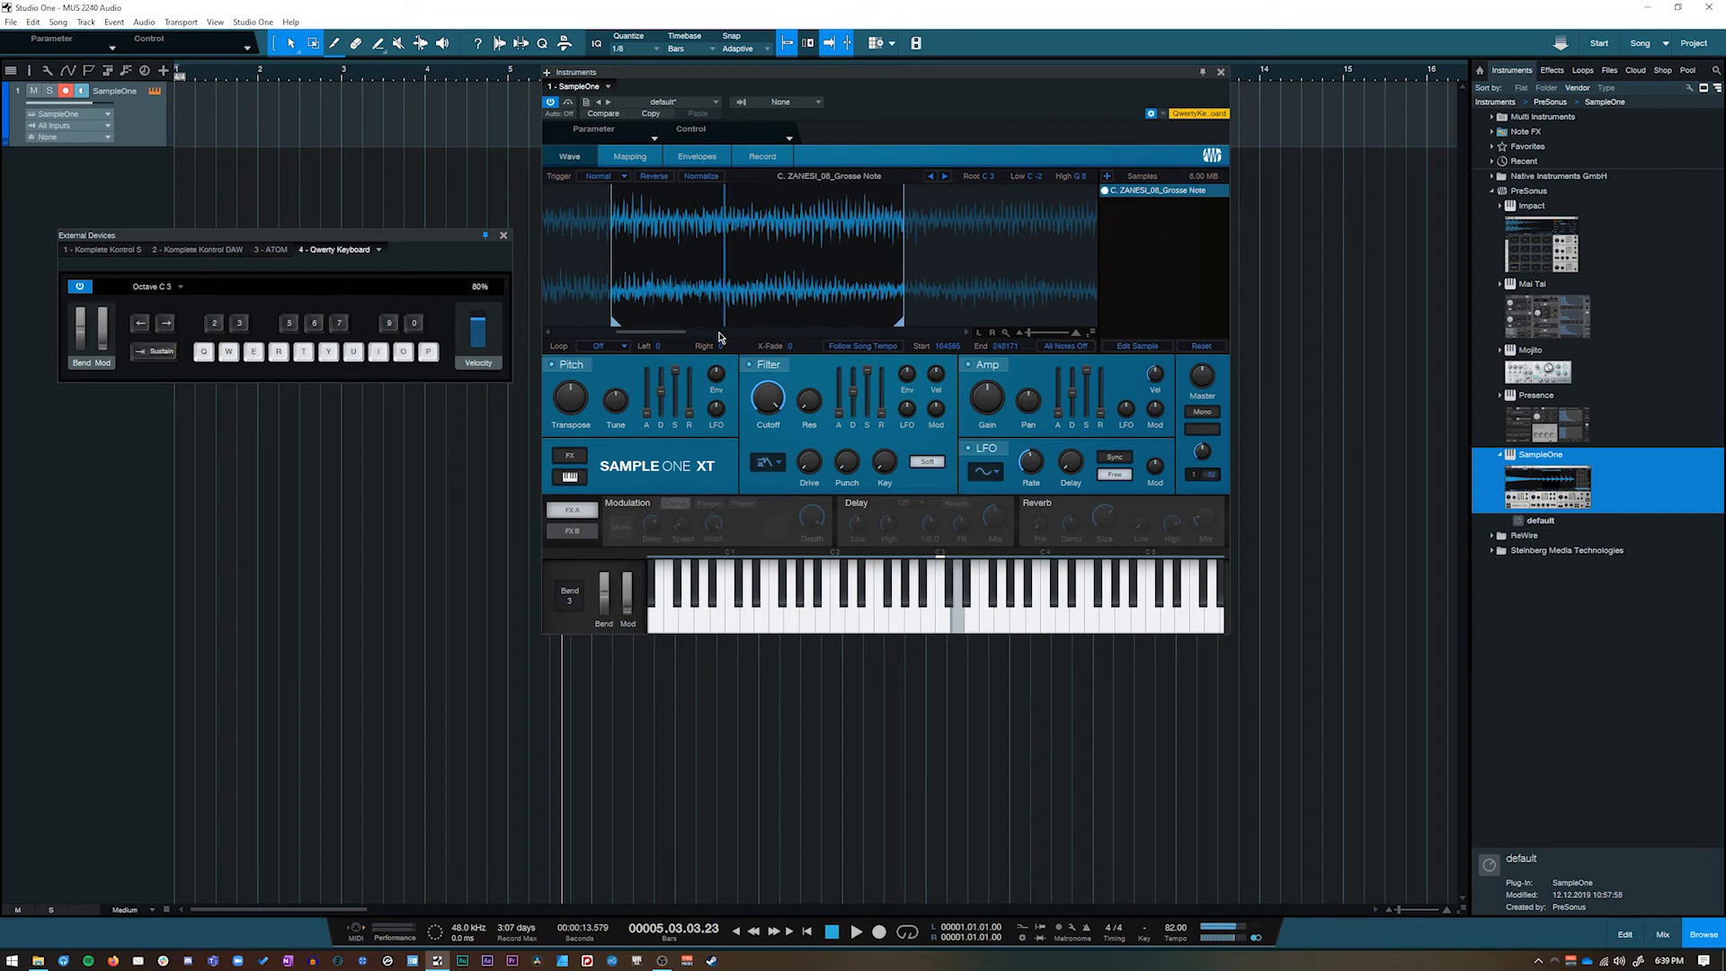
key(e)
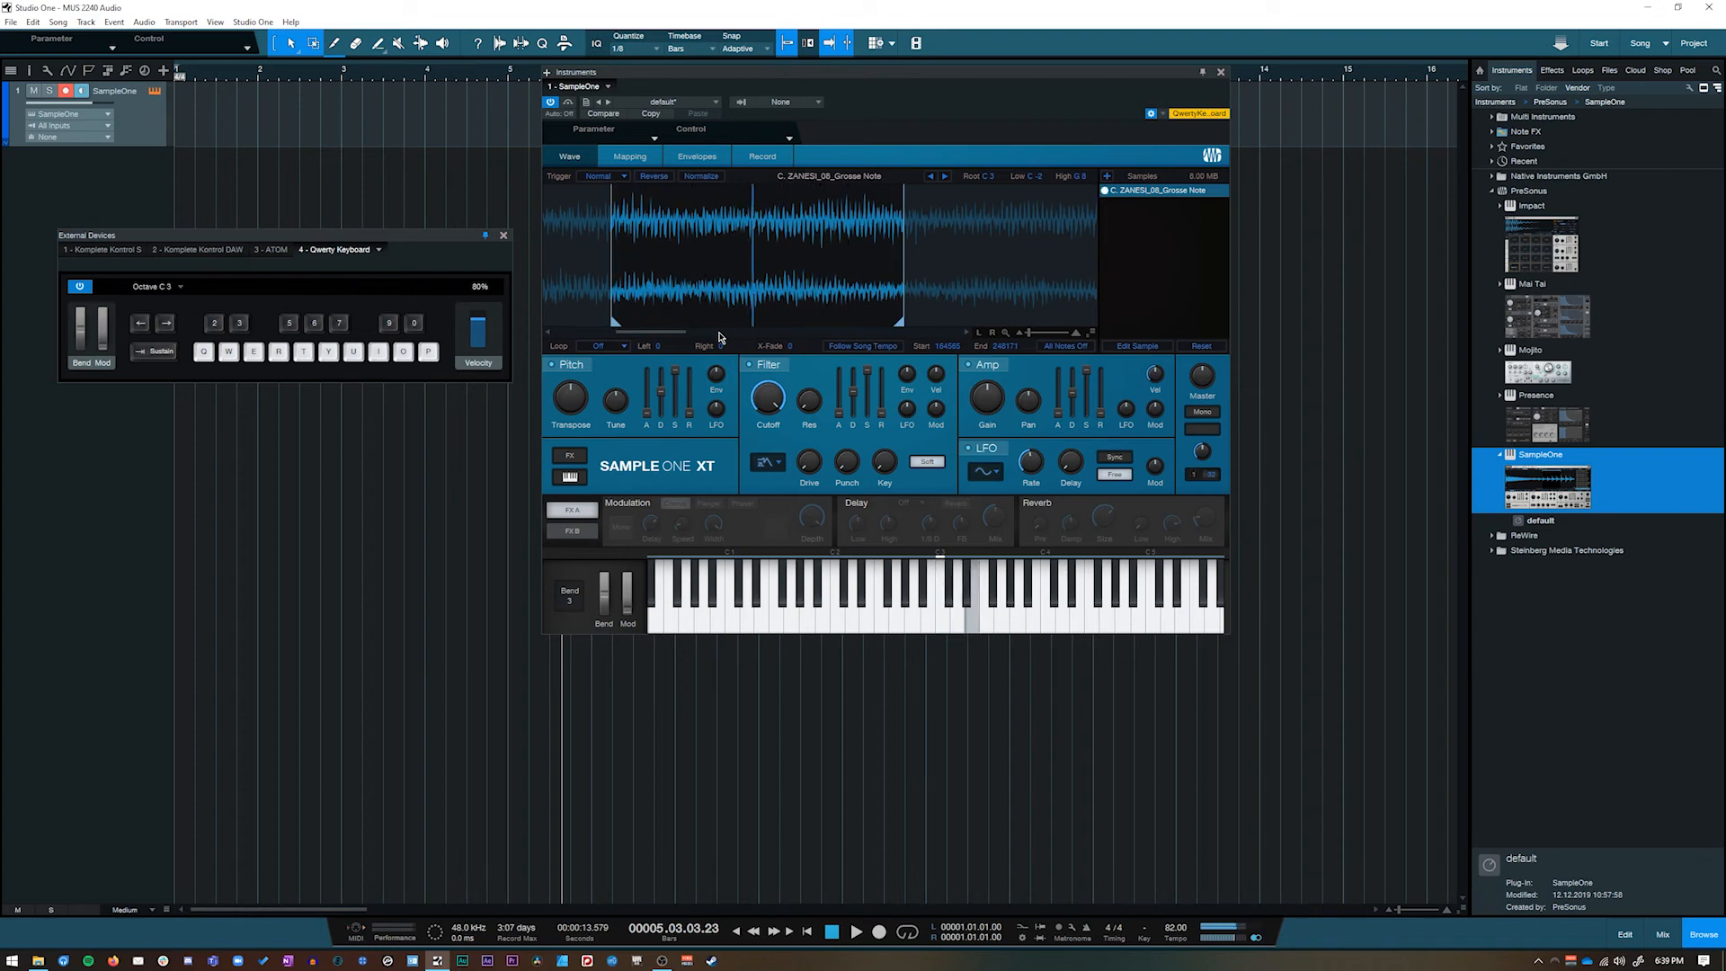
key(r)
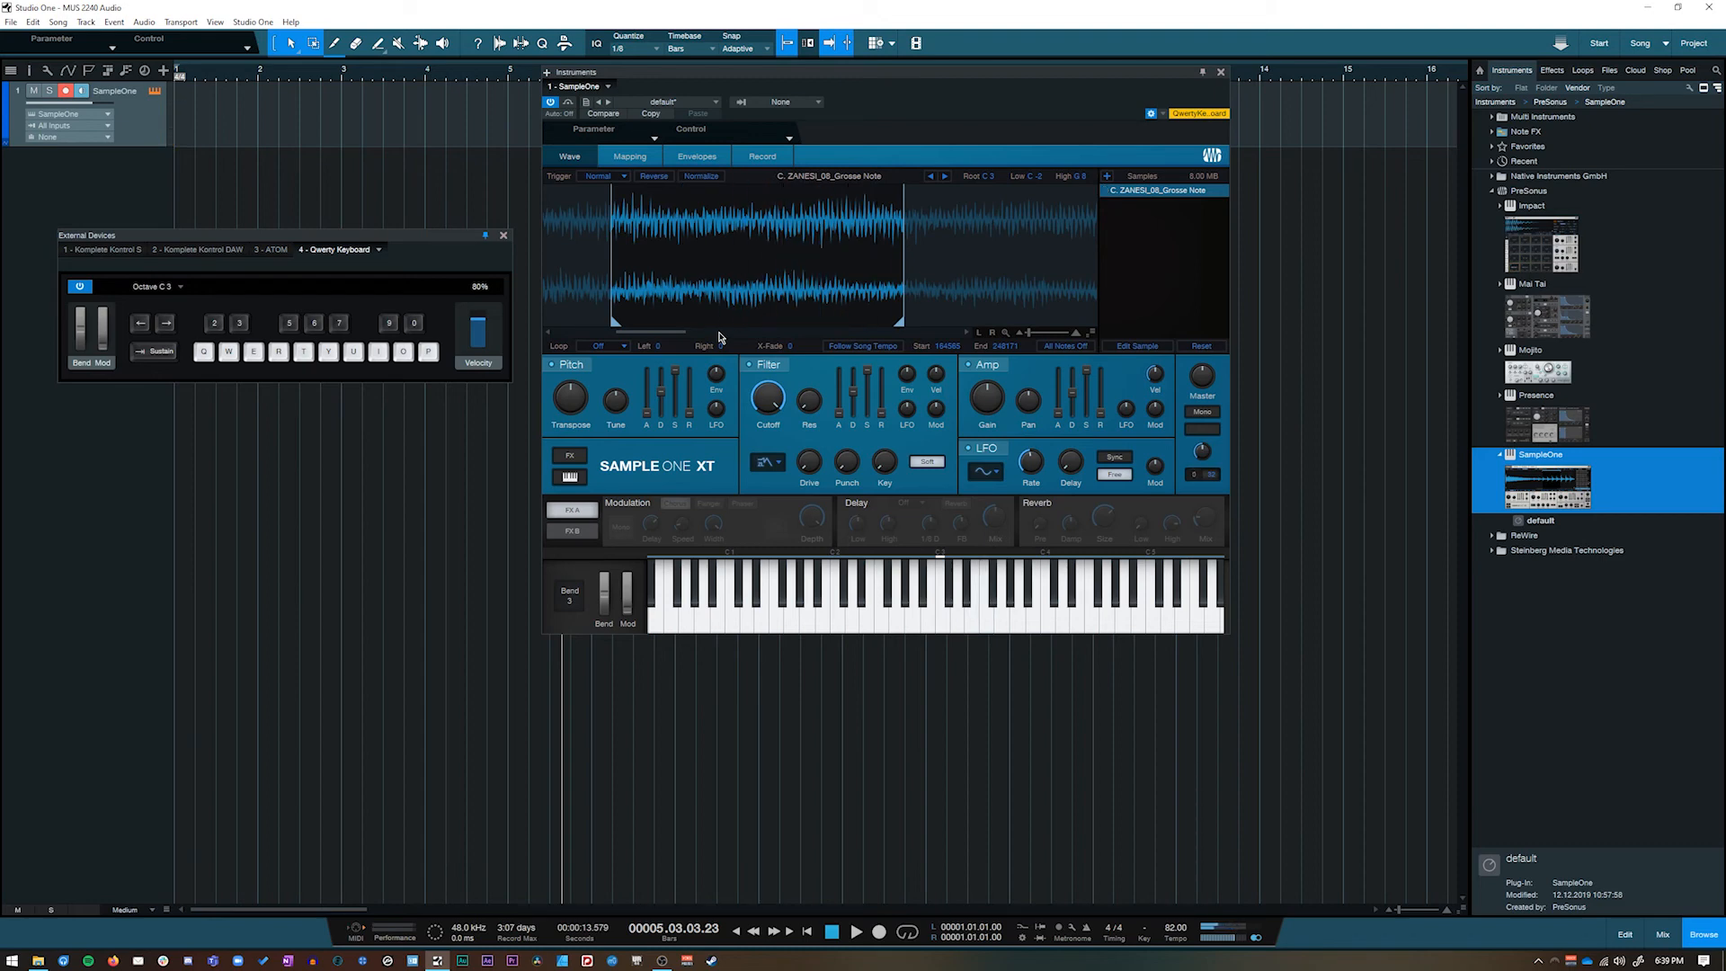
key(q)
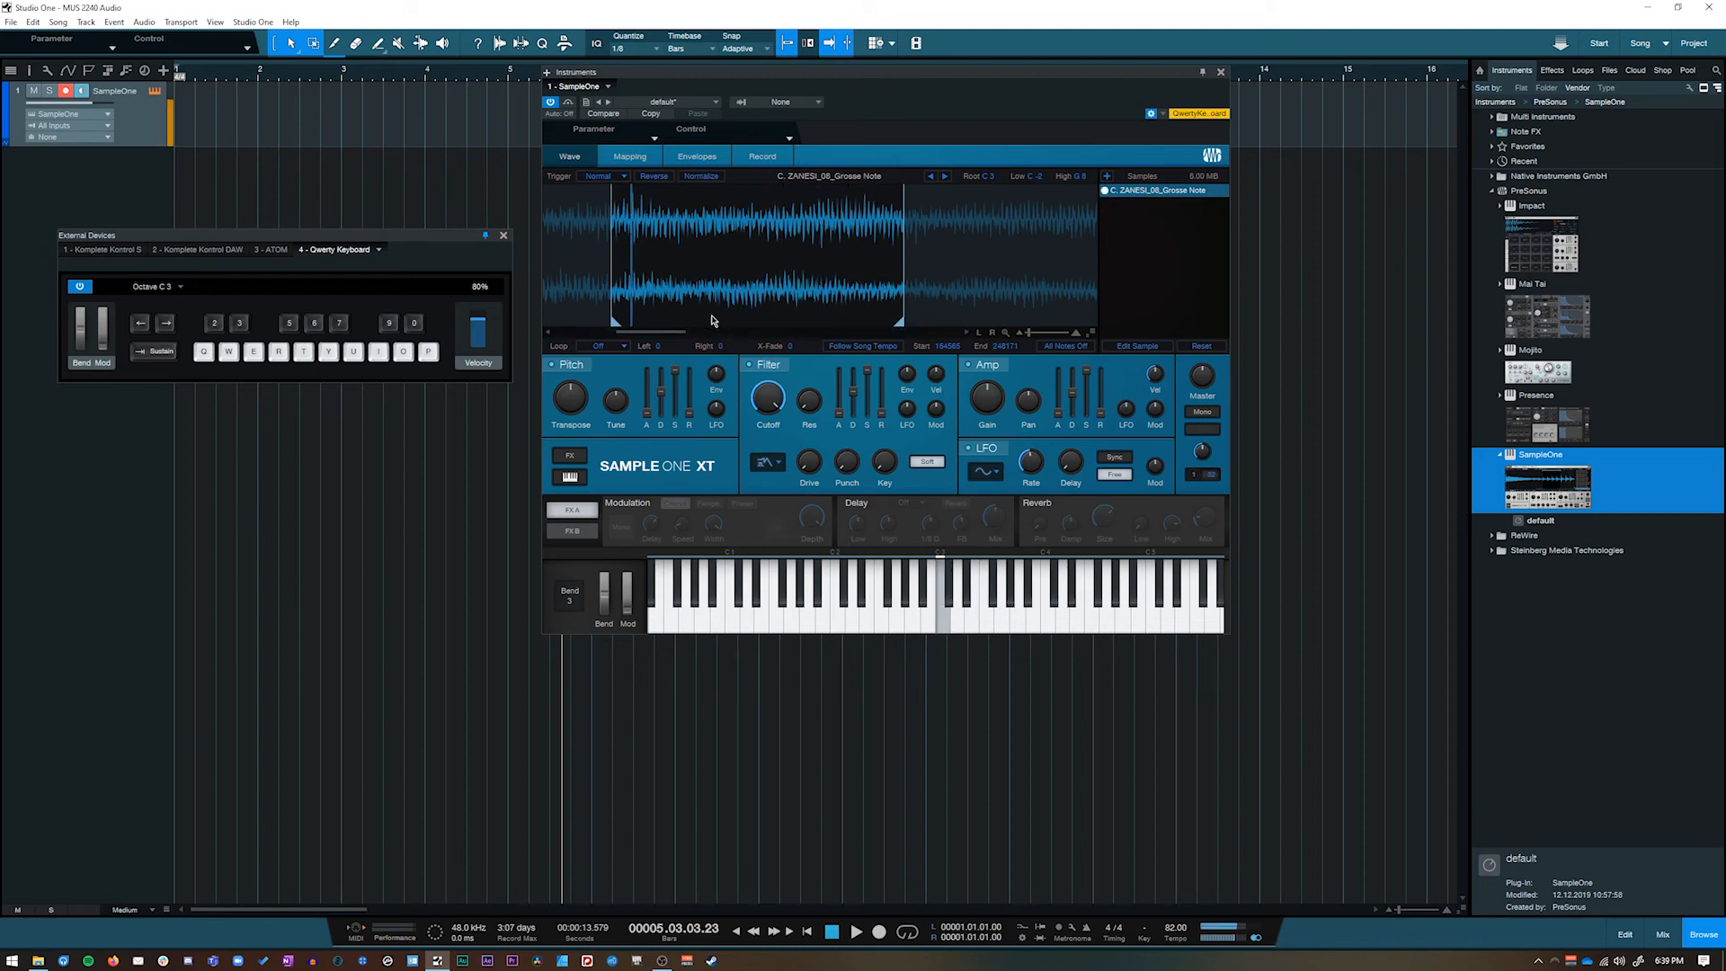
key(m)
key(n)
key(b)
key(e)
key(w)
key(q)
key(m)
key(n)
key(m)
key(q)
key(v)
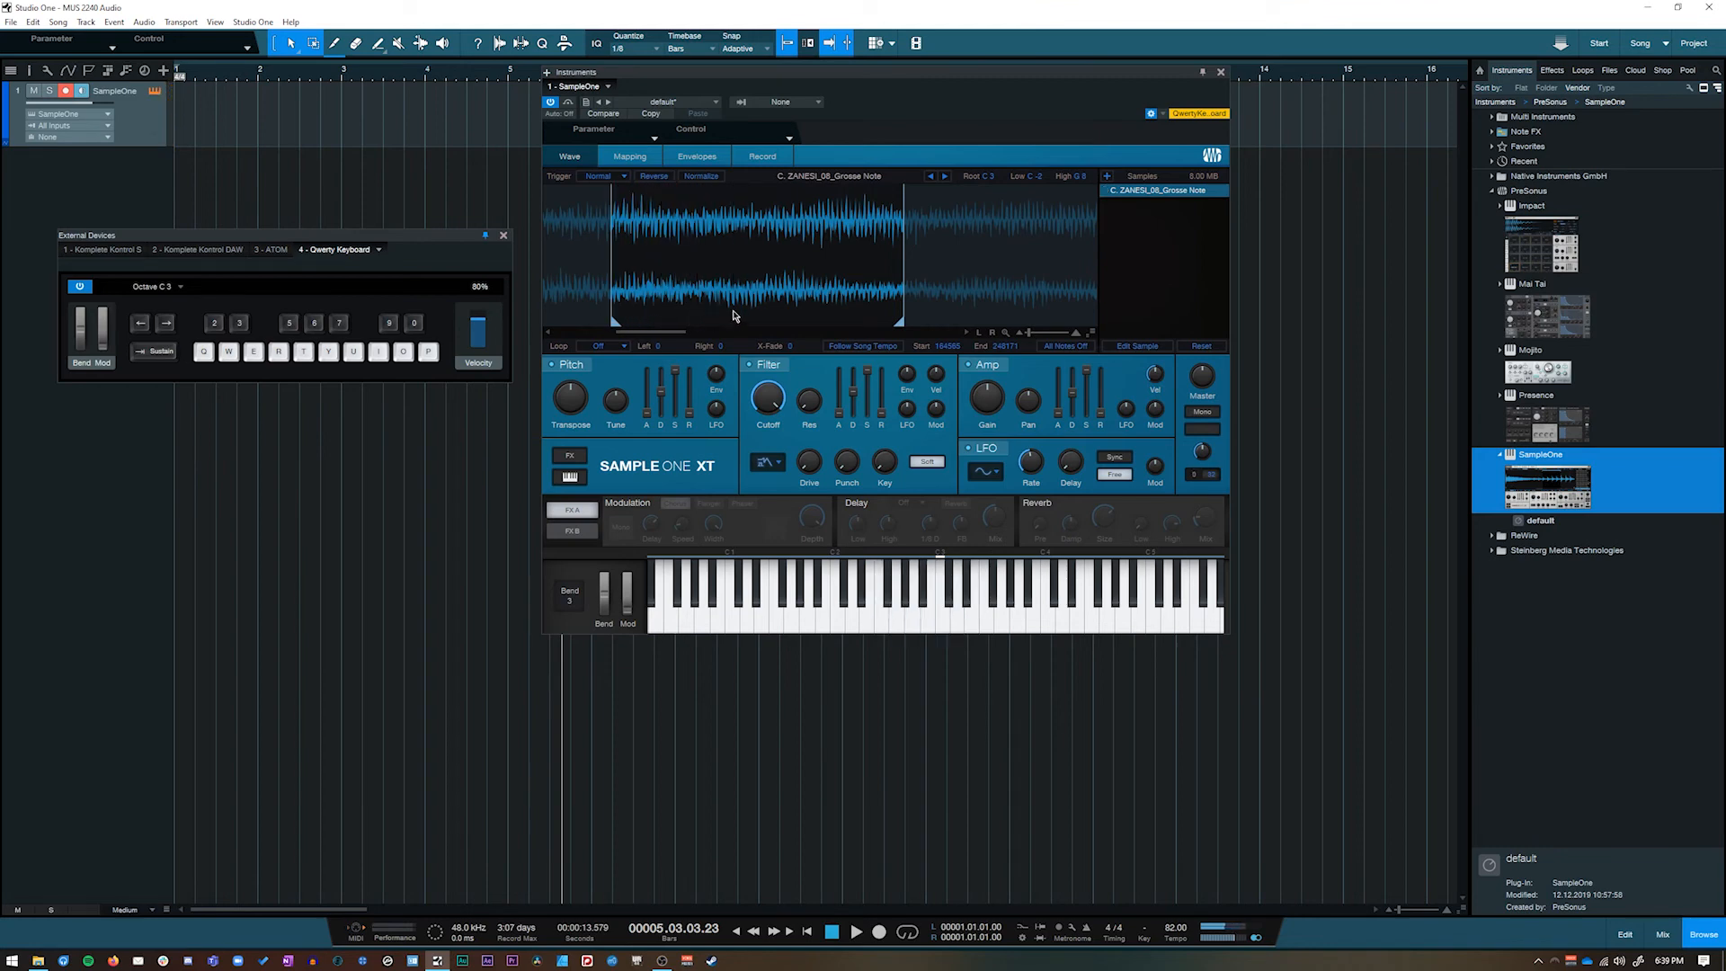
Set the sample's loop mode to Sustain and play a note to hear the section repeat
click(617, 349)
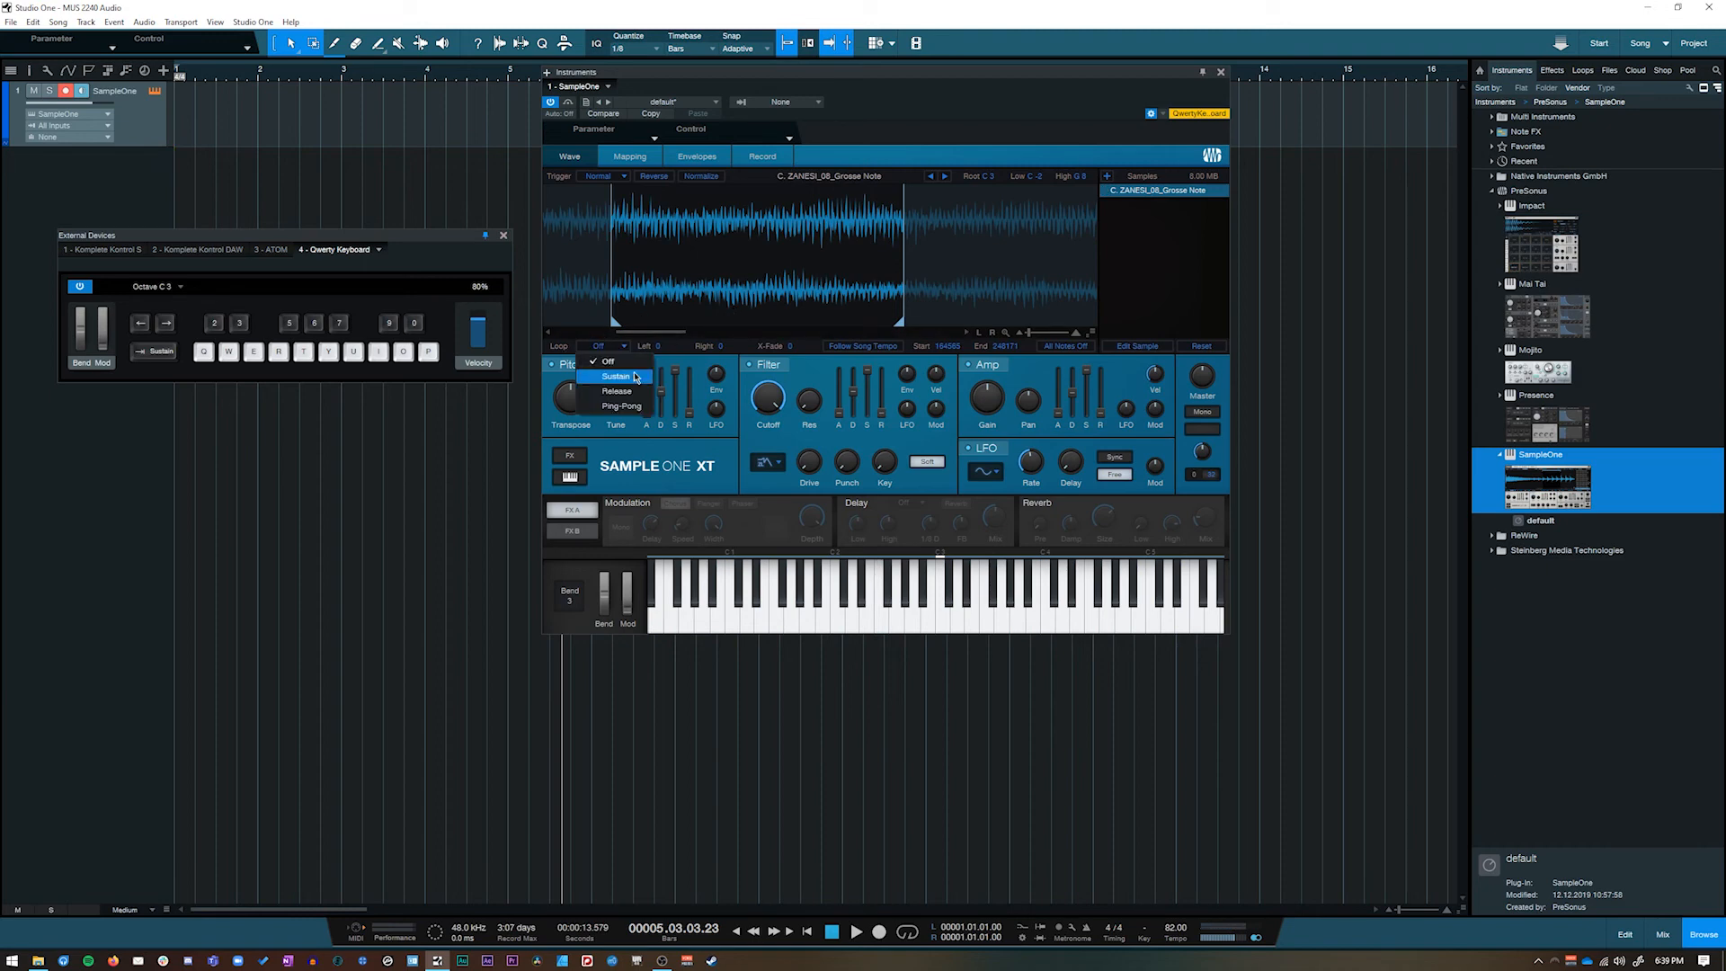
click(616, 376)
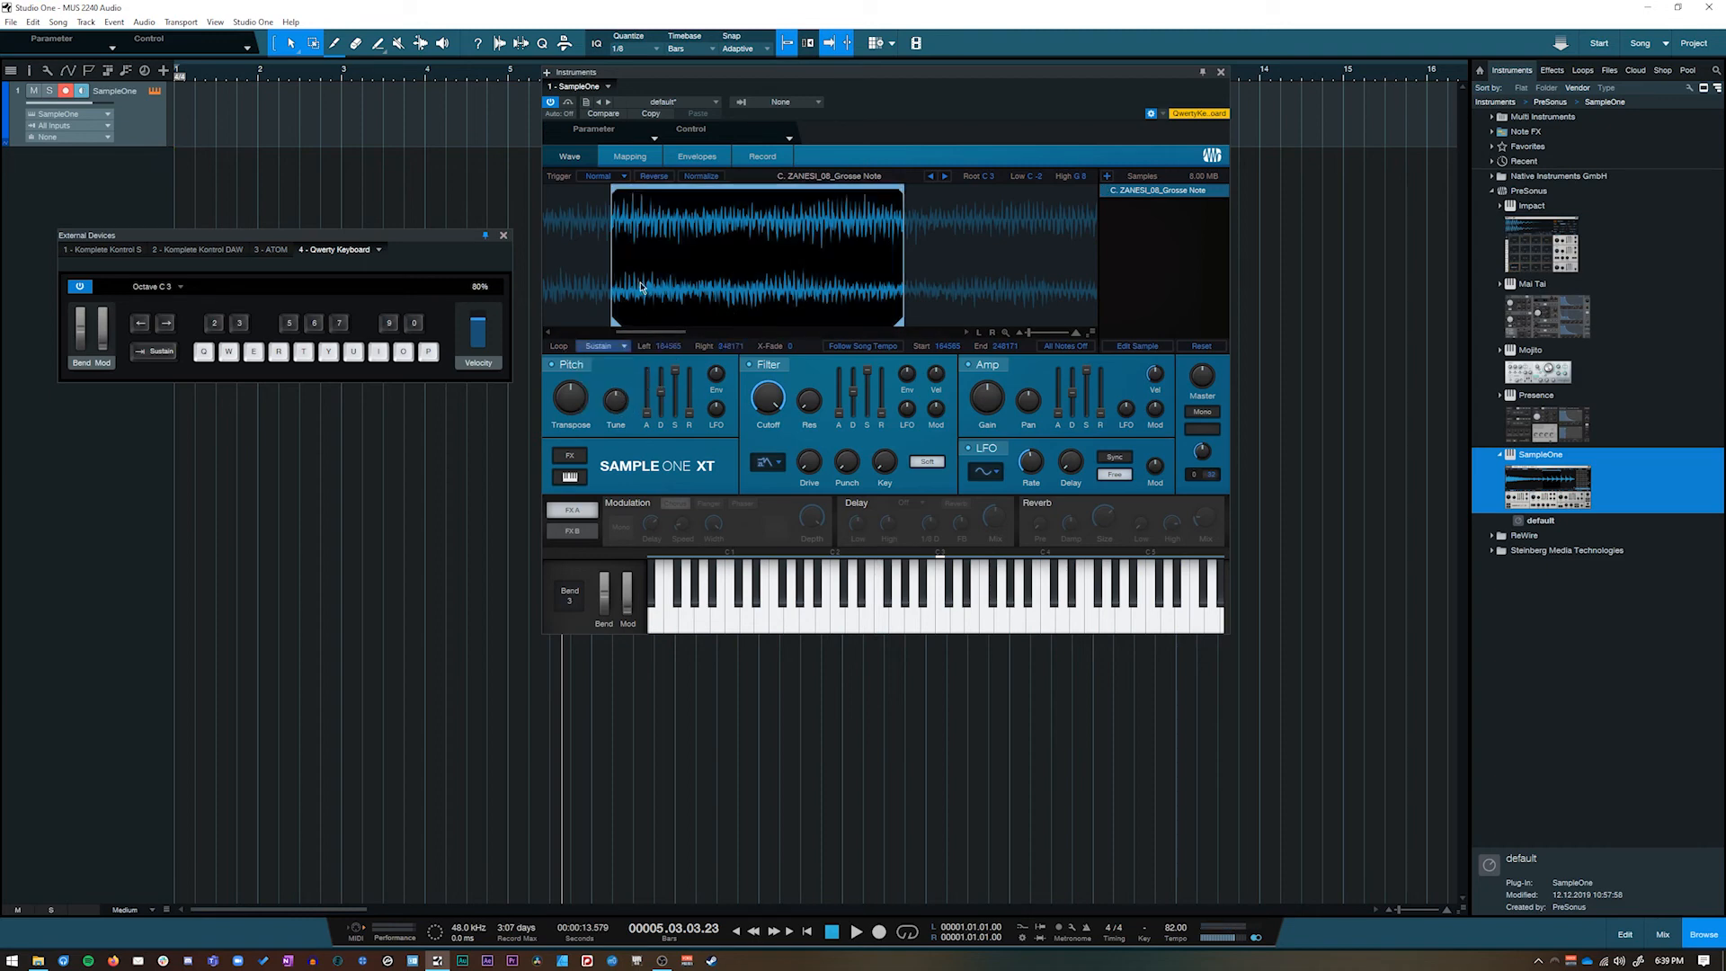
key(q)
Switch the loop mode off and back to Sustain, and replay the note
click(620, 346)
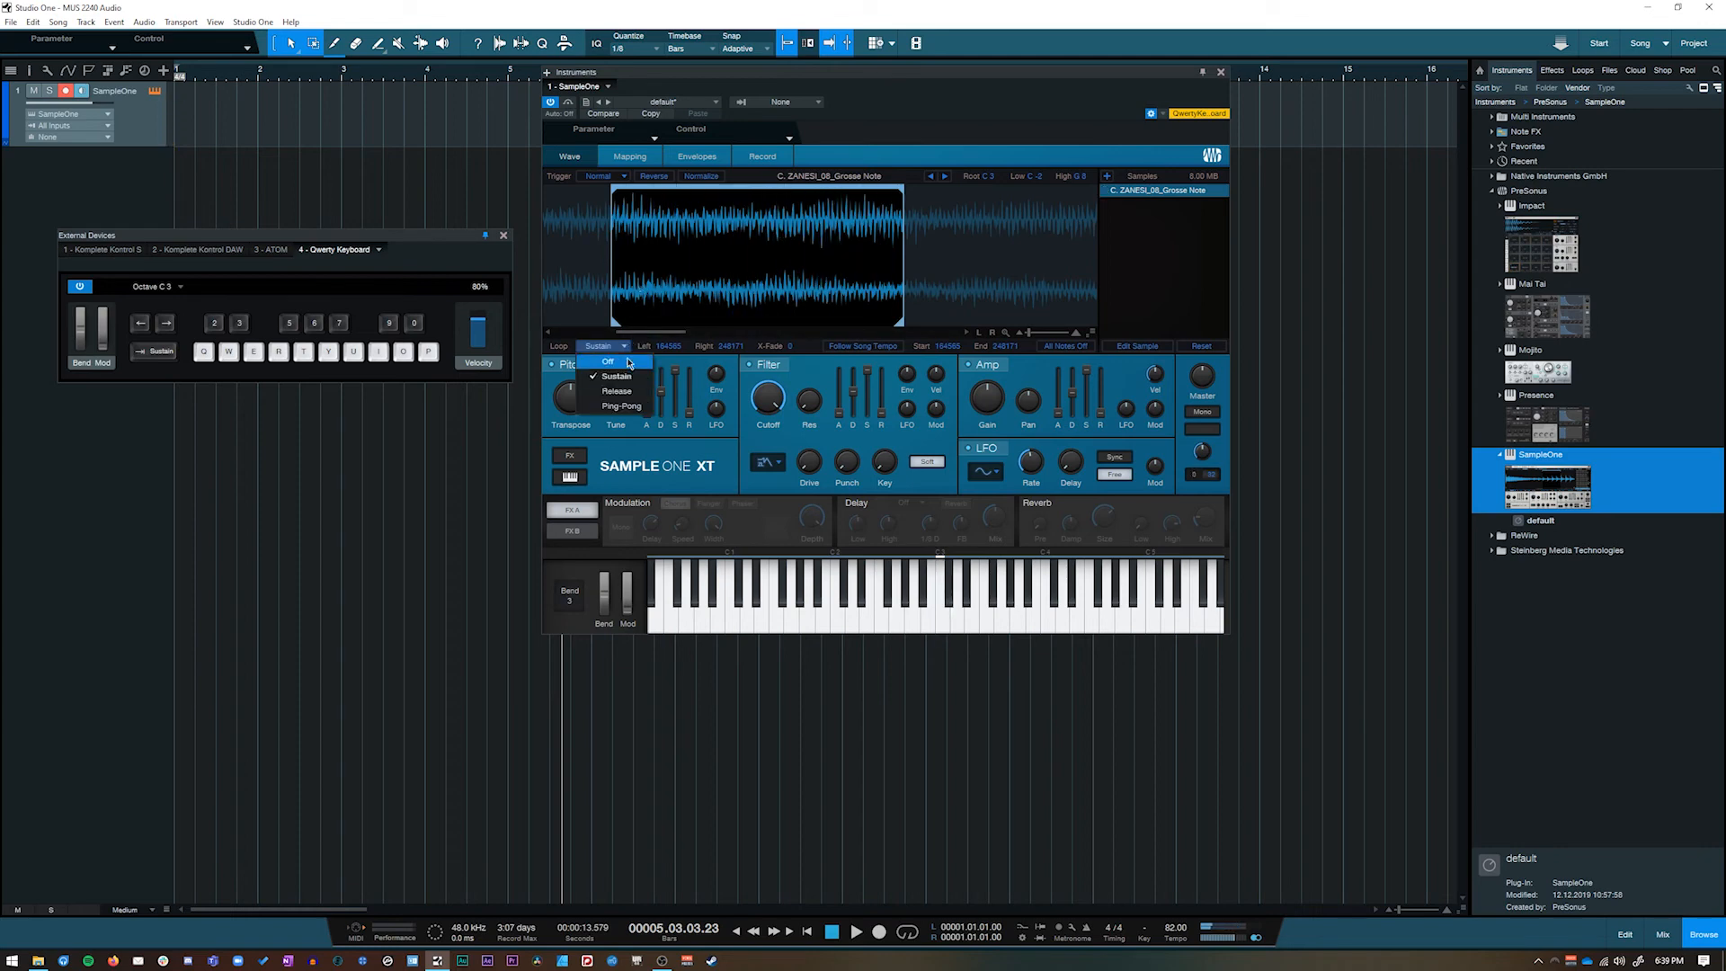
click(628, 362)
click(608, 349)
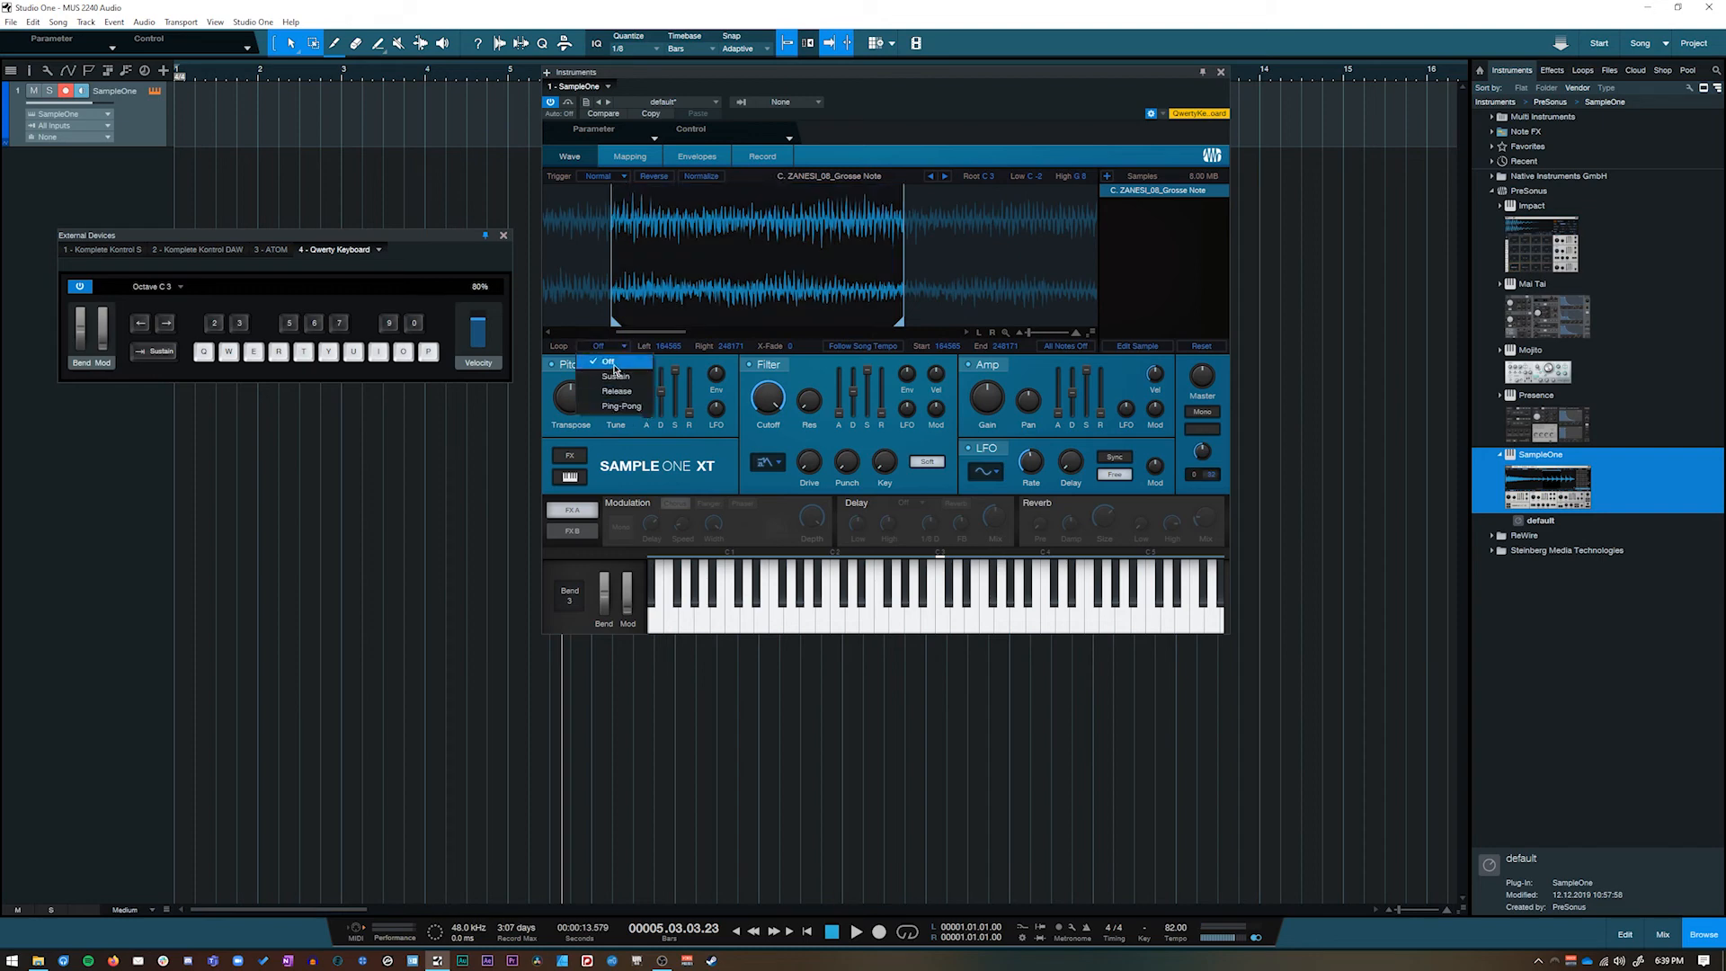
click(615, 364)
click(604, 351)
click(618, 379)
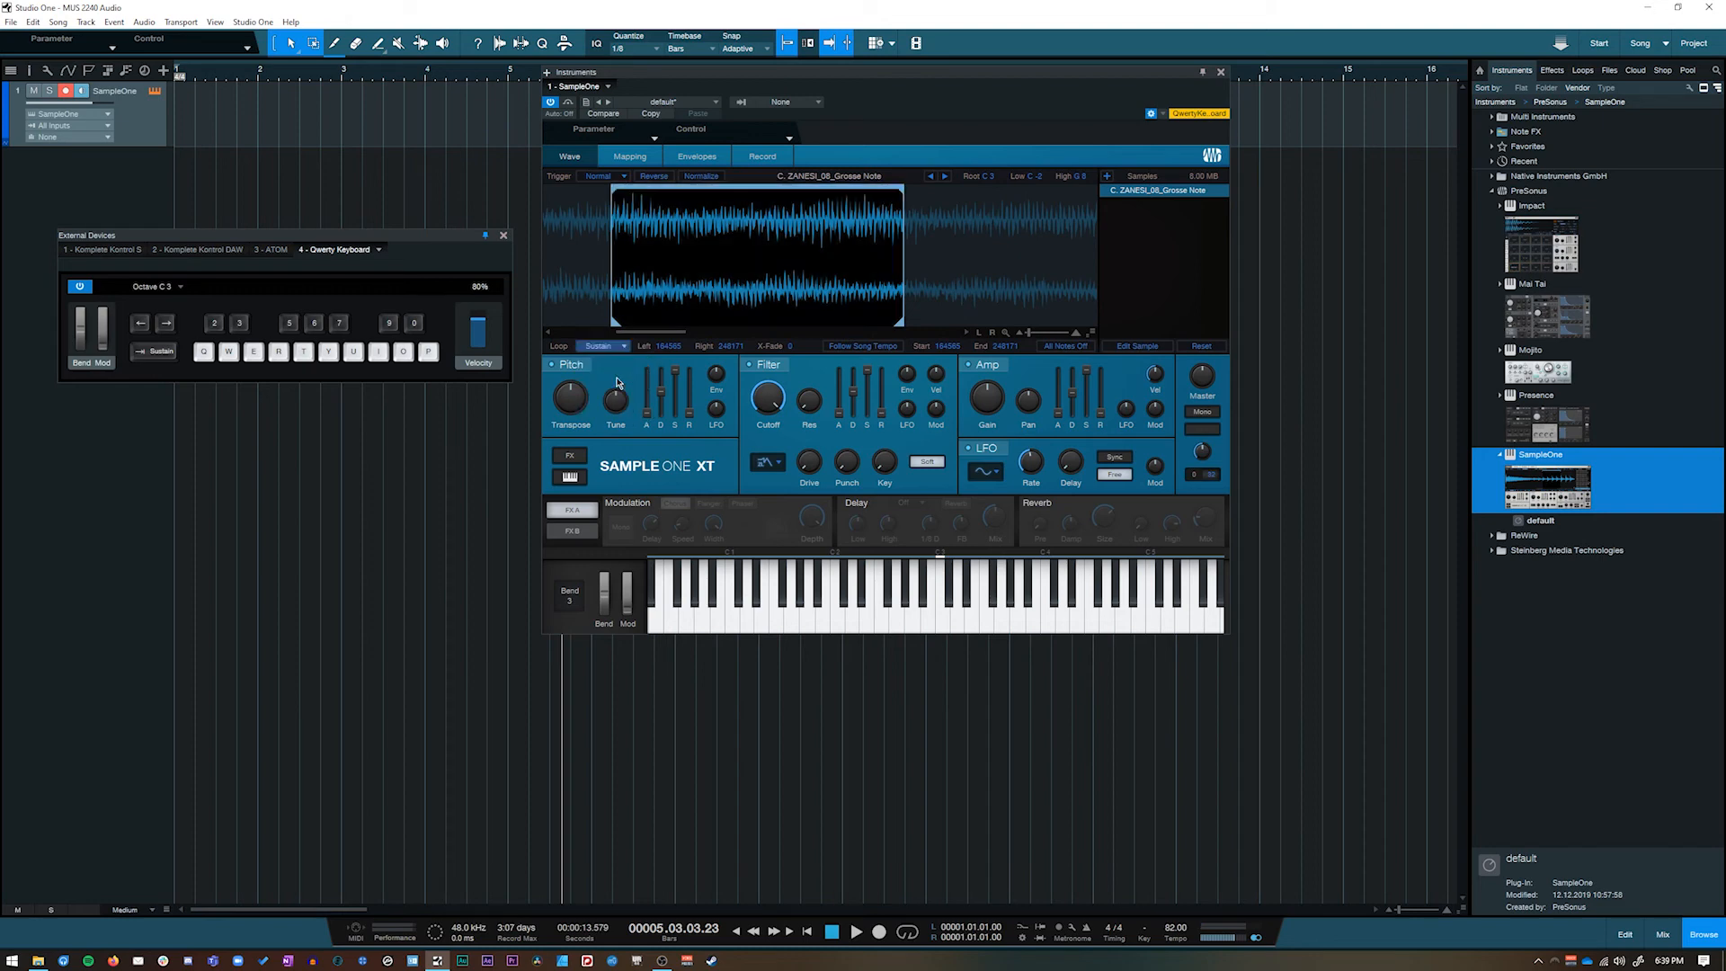
key(q)
Turn the sample loop off and play the same note without looping
click(604, 351)
click(629, 363)
key(q)
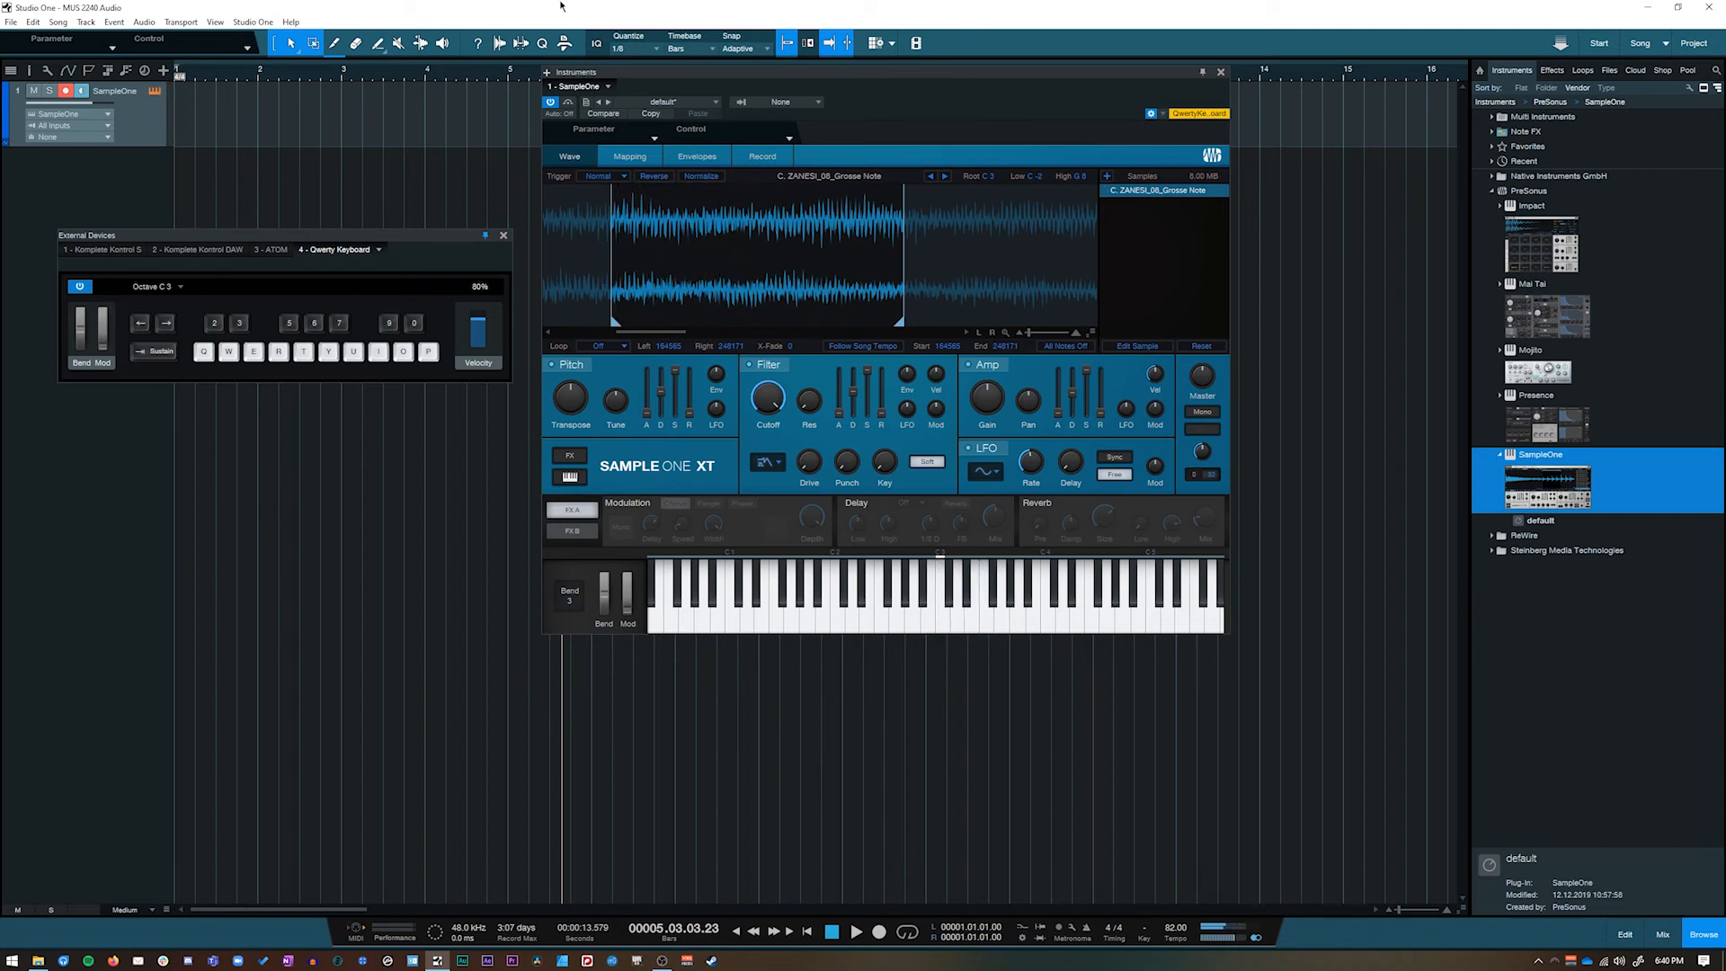
Reverse and normalize the sample, playing several notes with the Qwerty Keyboard to hear the processing
click(653, 178)
key(q)
click(697, 177)
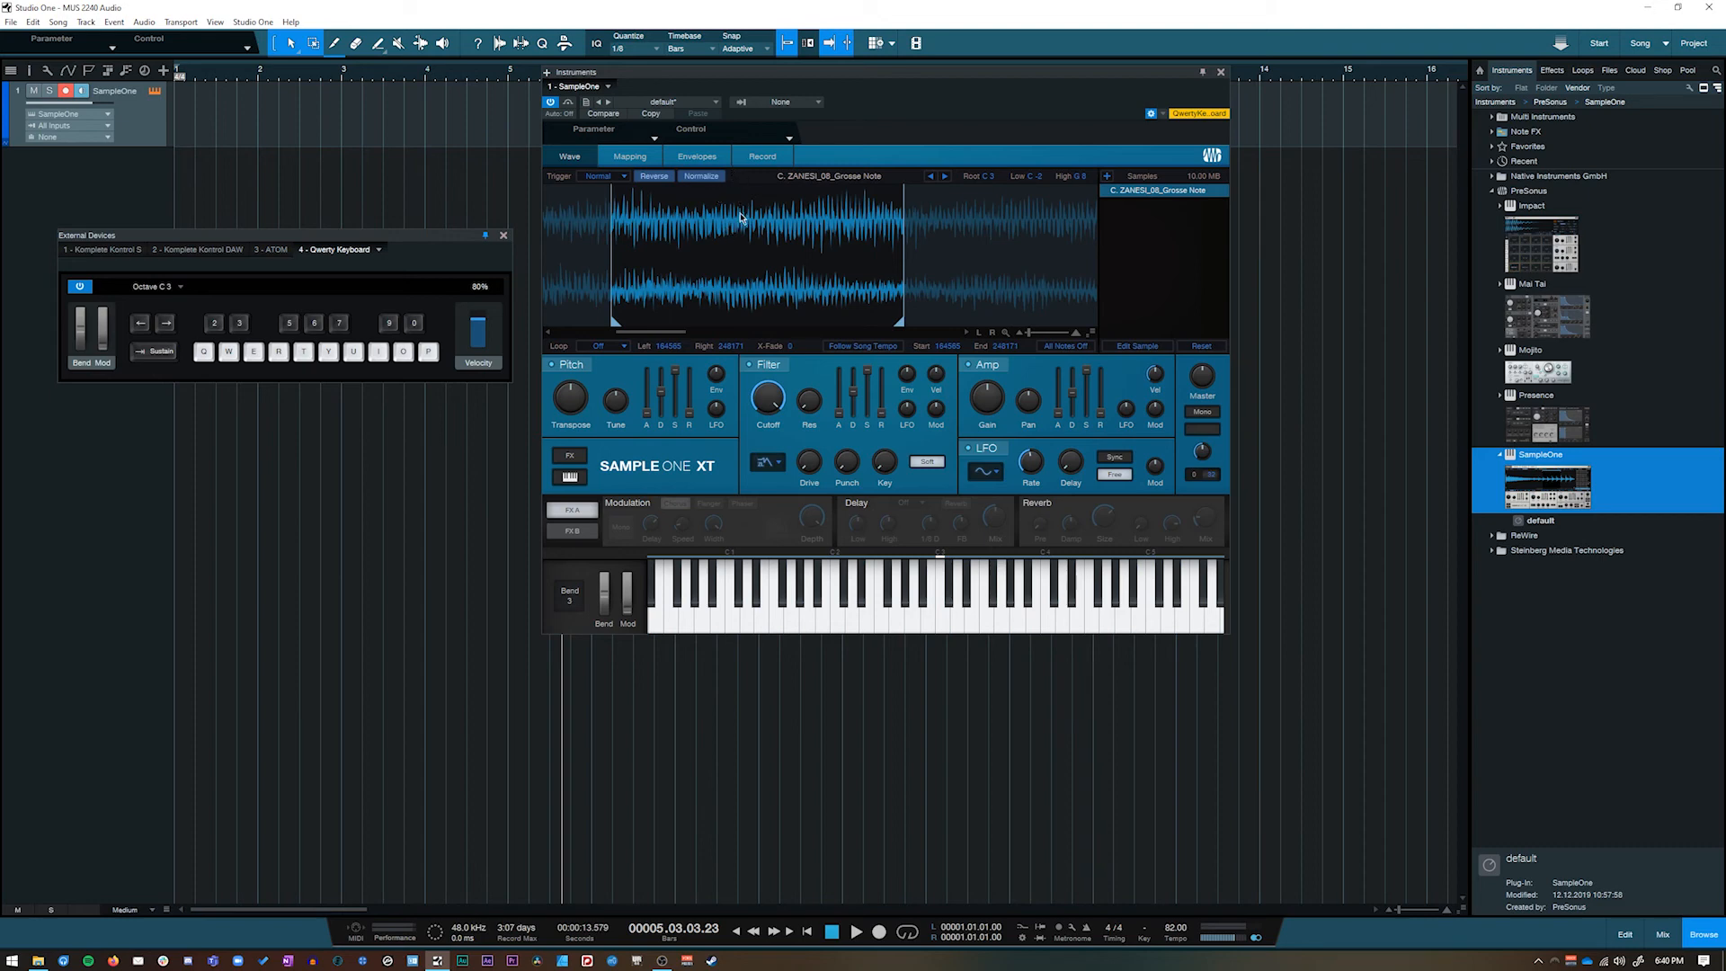
key(t)
key(w)
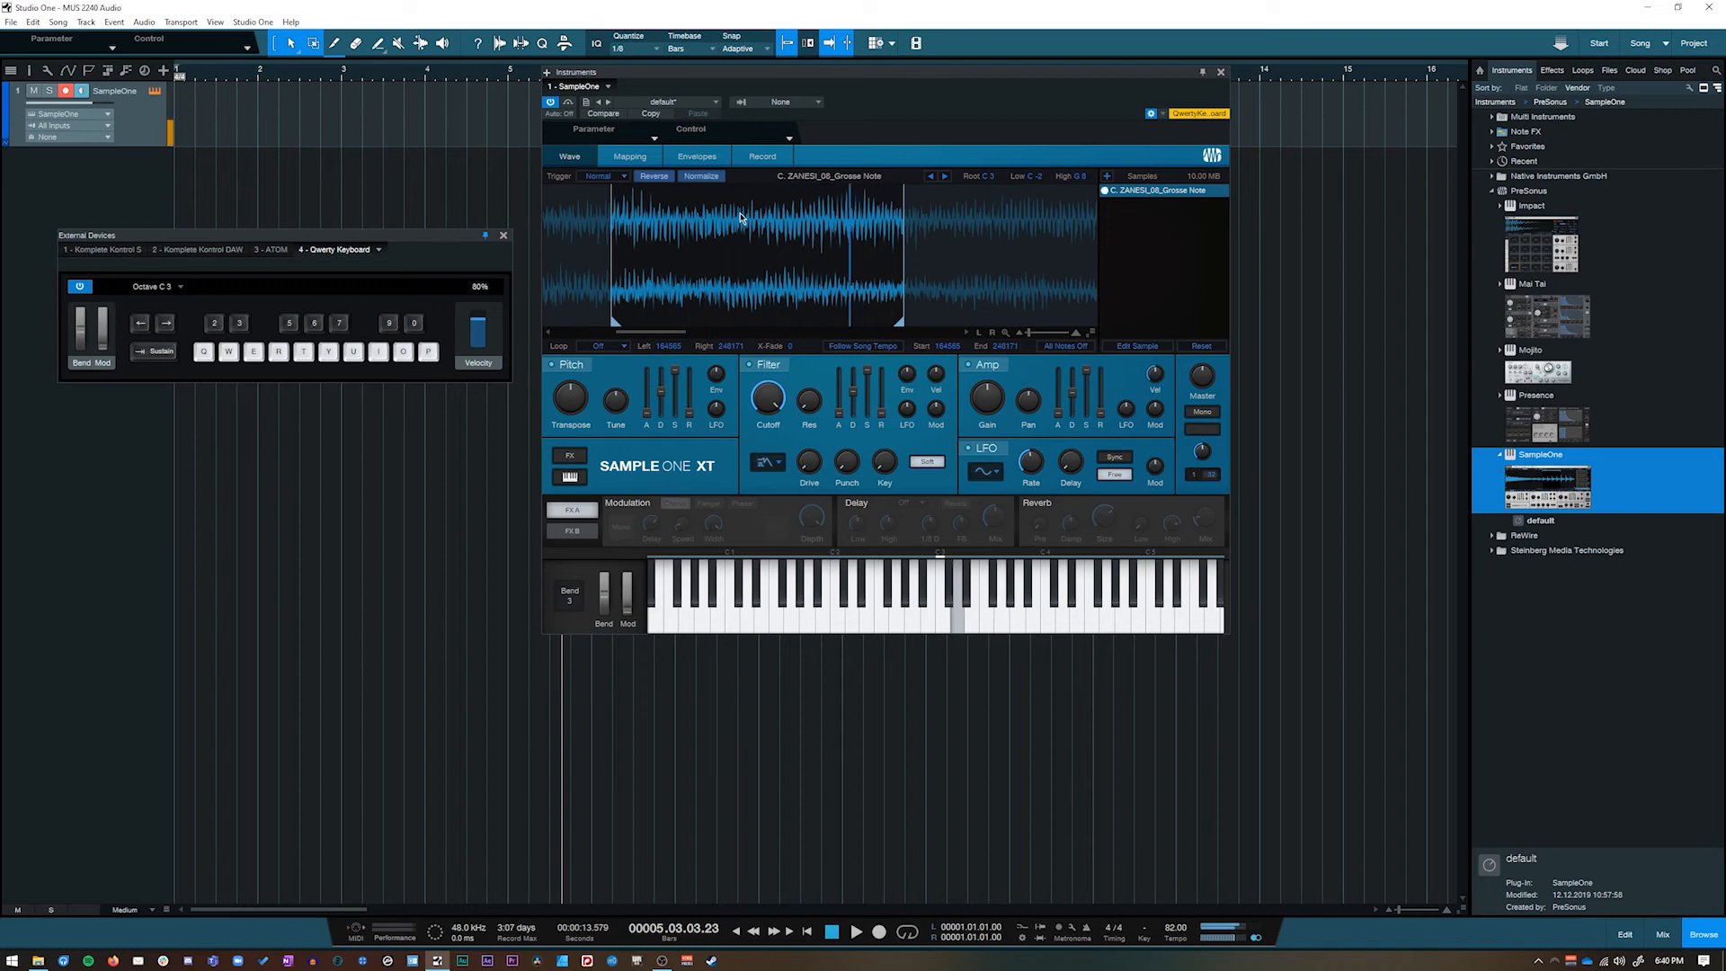
key(e)
key(q)
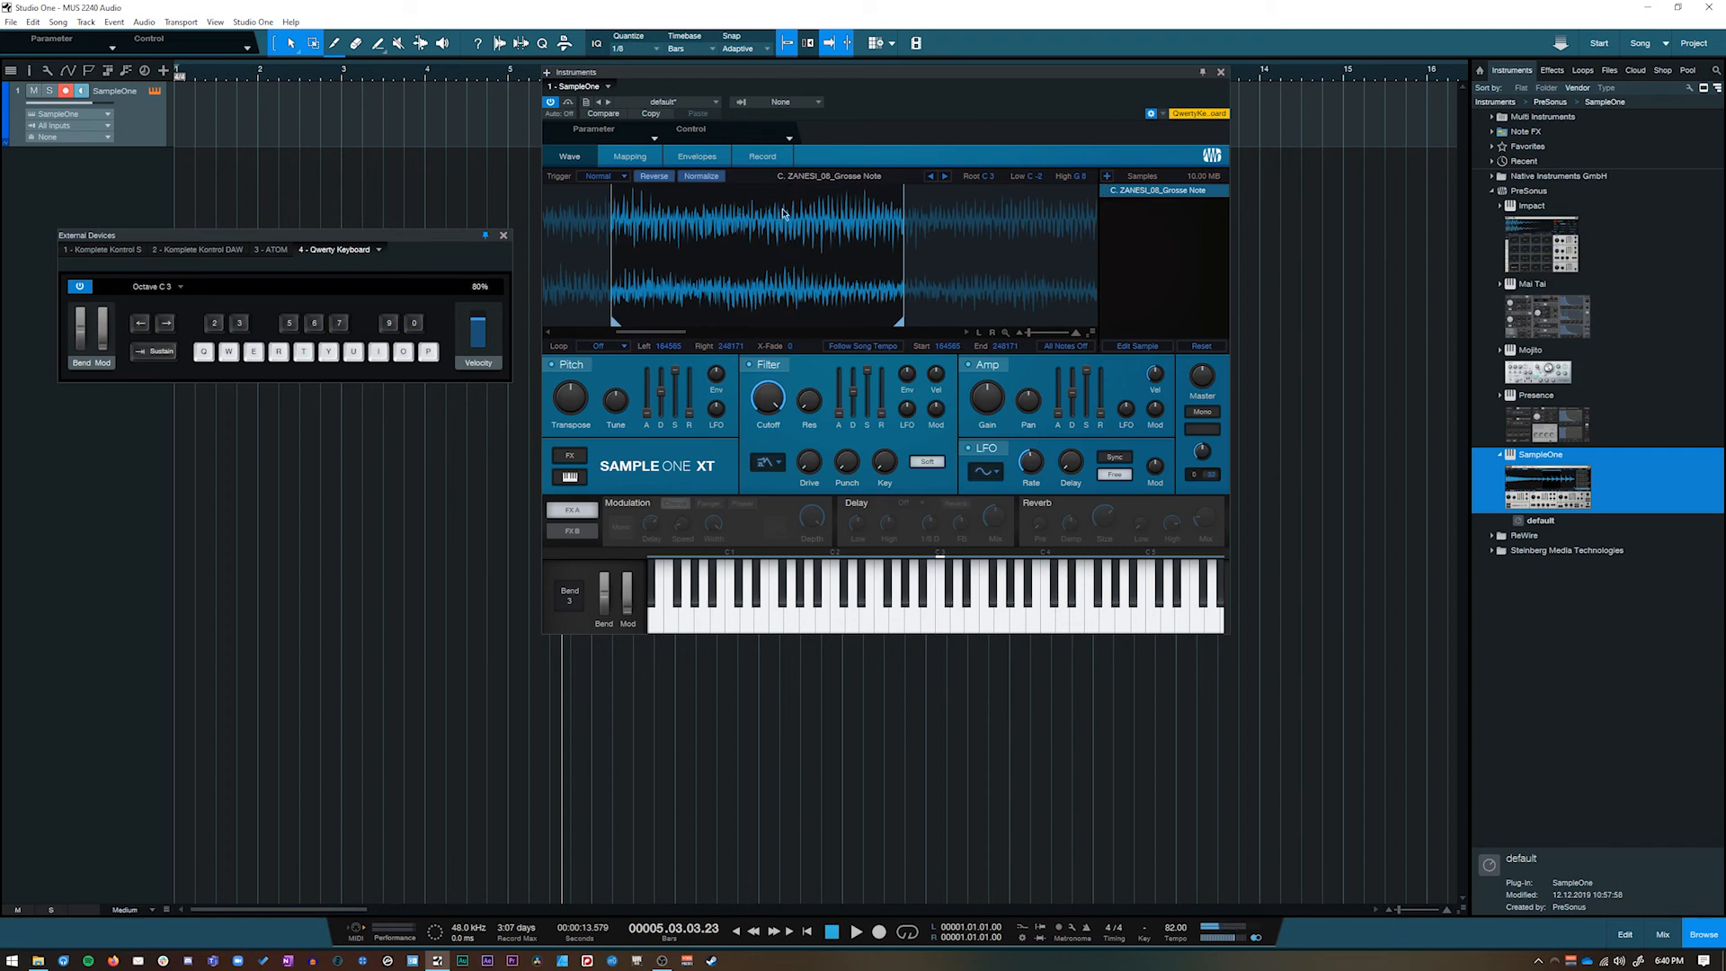
Play C 3 on the on-screen piano, and set the sample's root note to C 2 and play that key
click(939, 591)
click(944, 614)
click(944, 617)
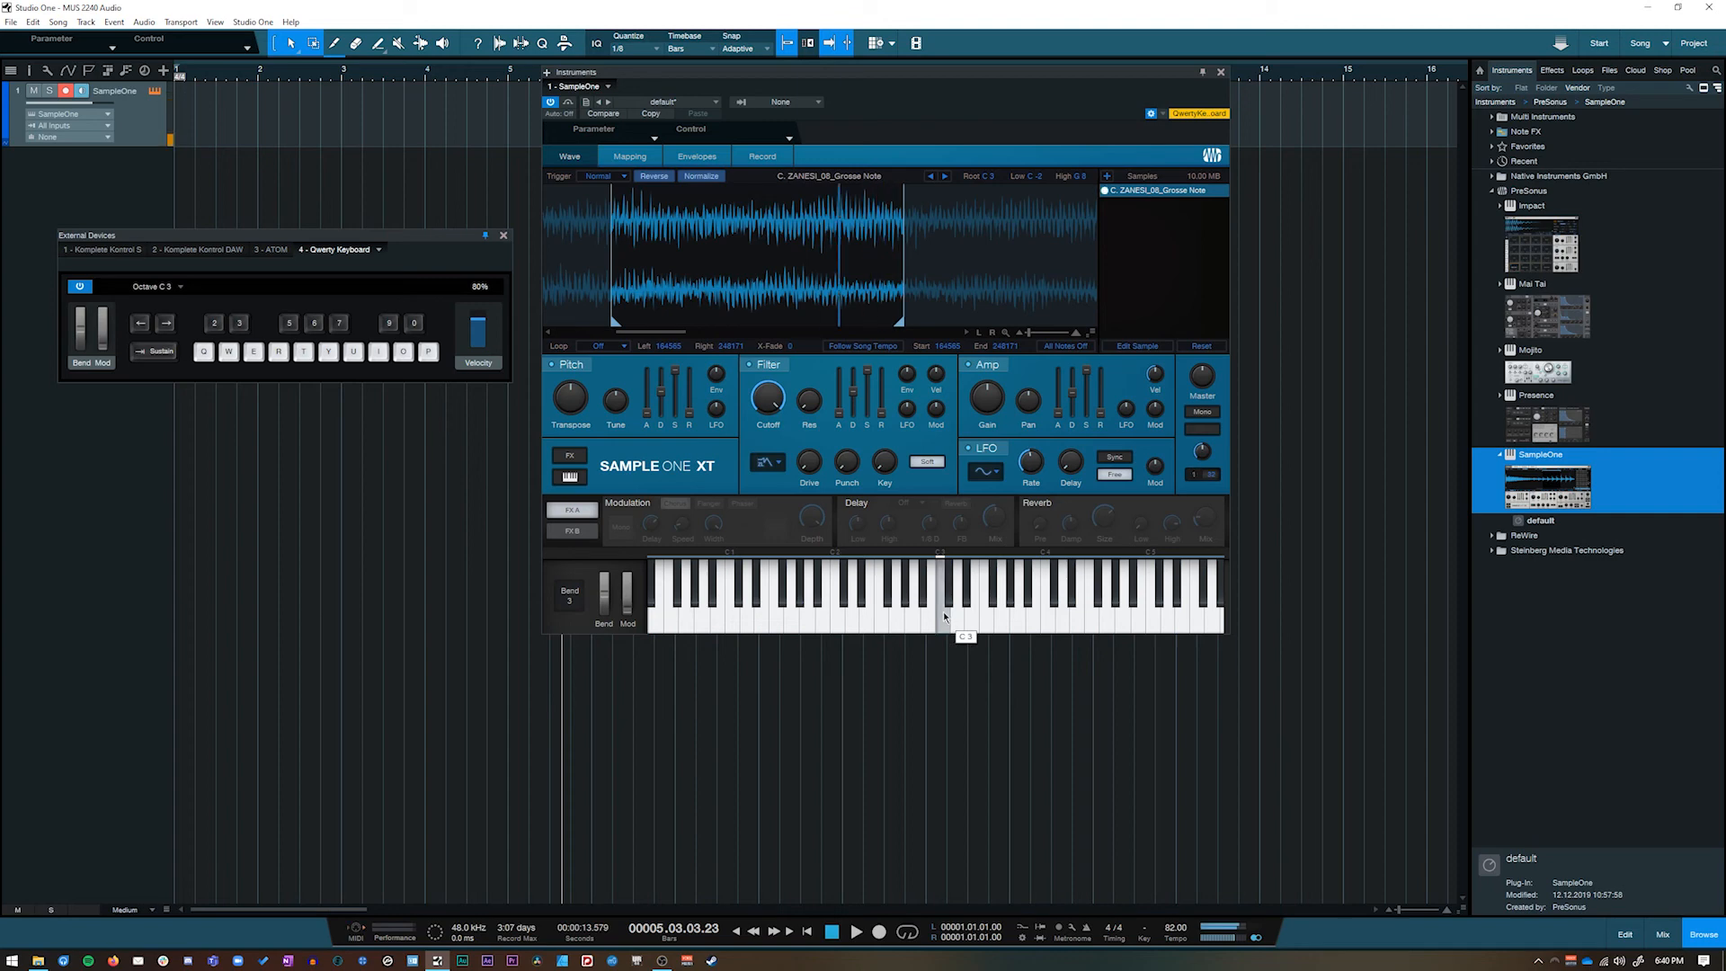
double_click(990, 177)
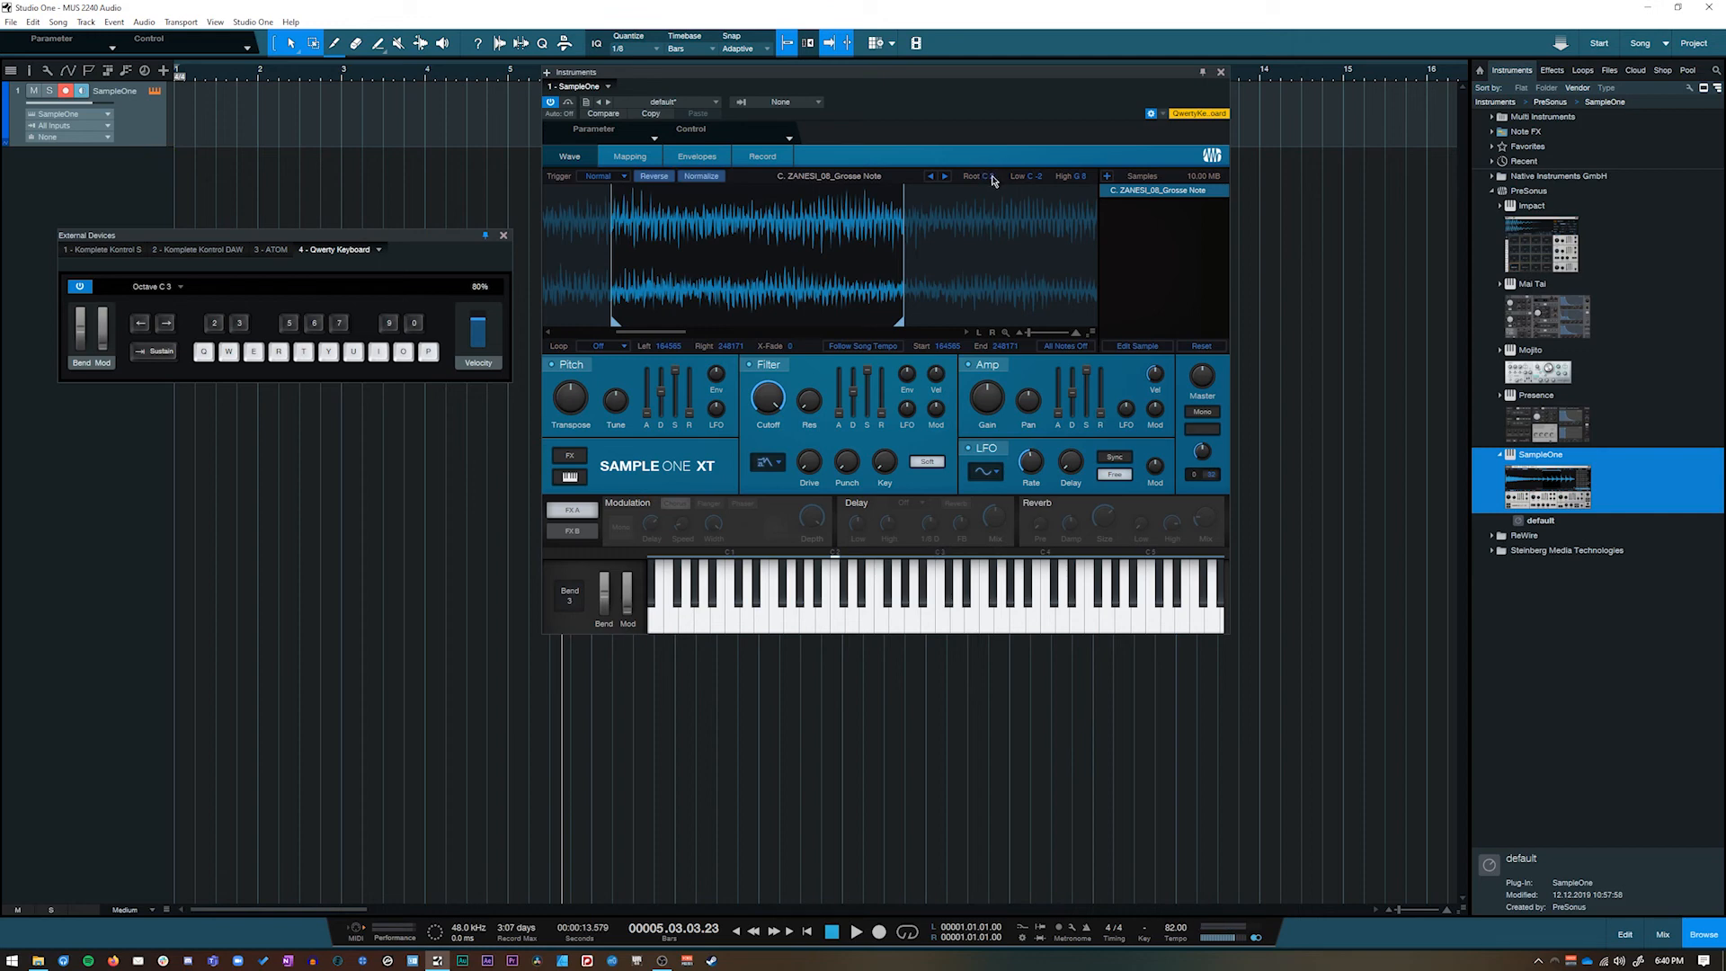
click(836, 584)
click(840, 580)
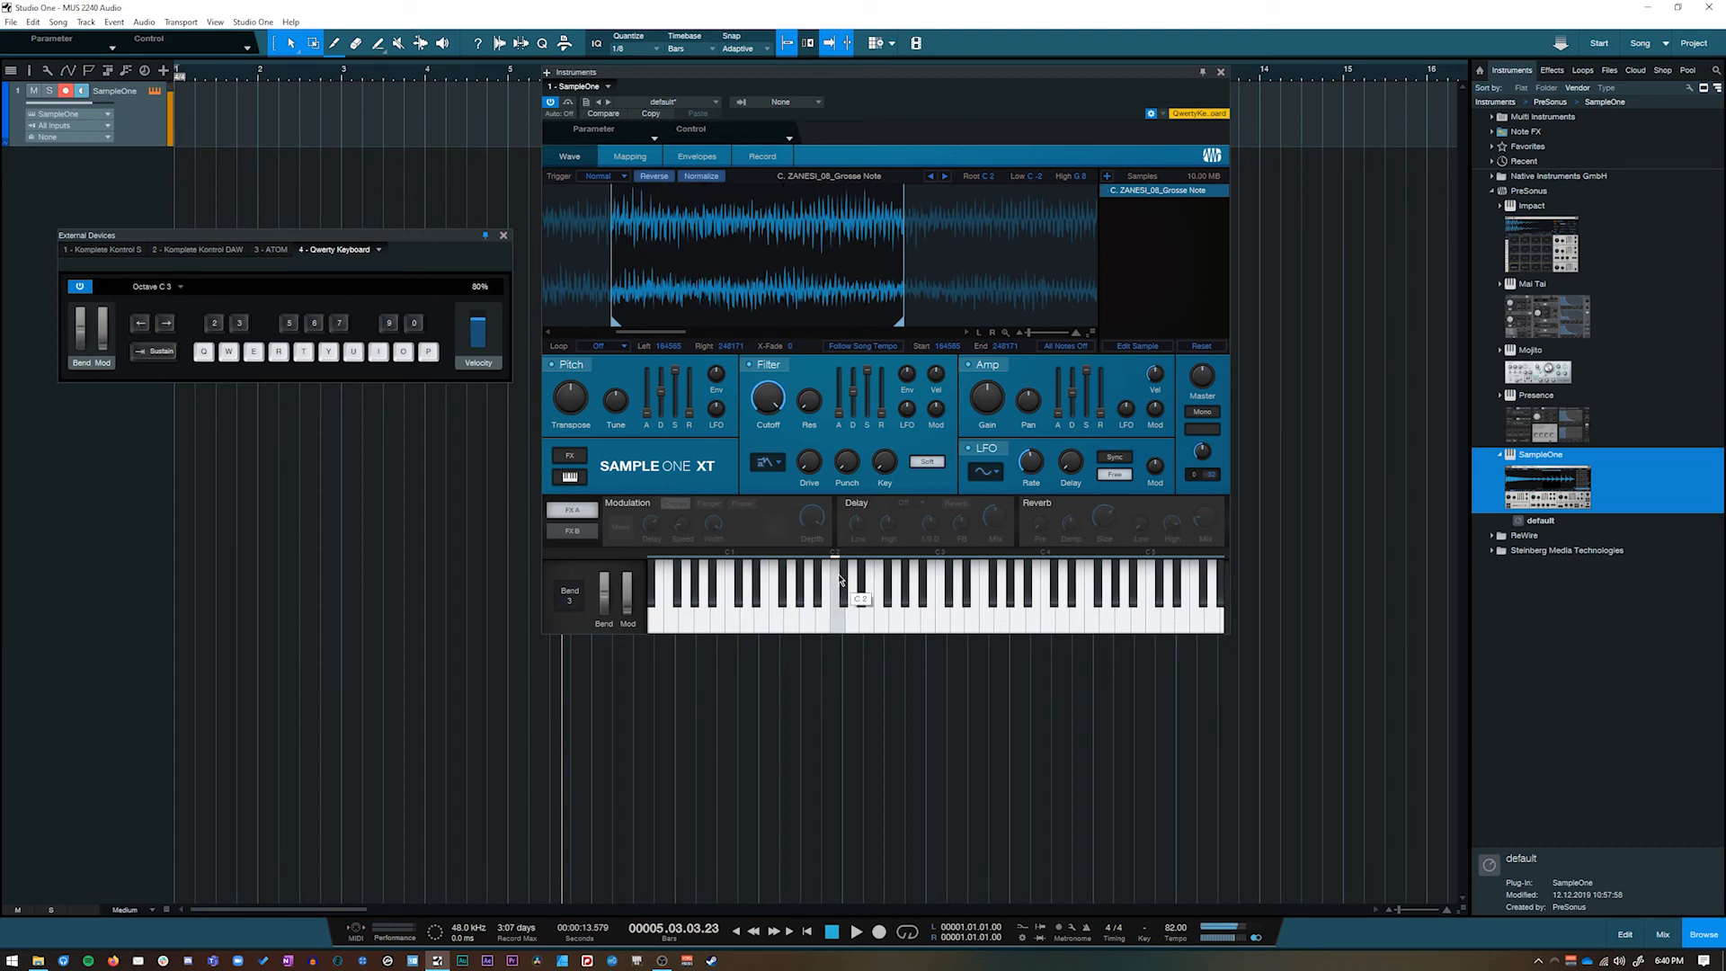
Set the Qwerty Keyboard's octave to C 2, and restore the sample's root note to C 3
drag(404, 235, 407, 234)
click(203, 353)
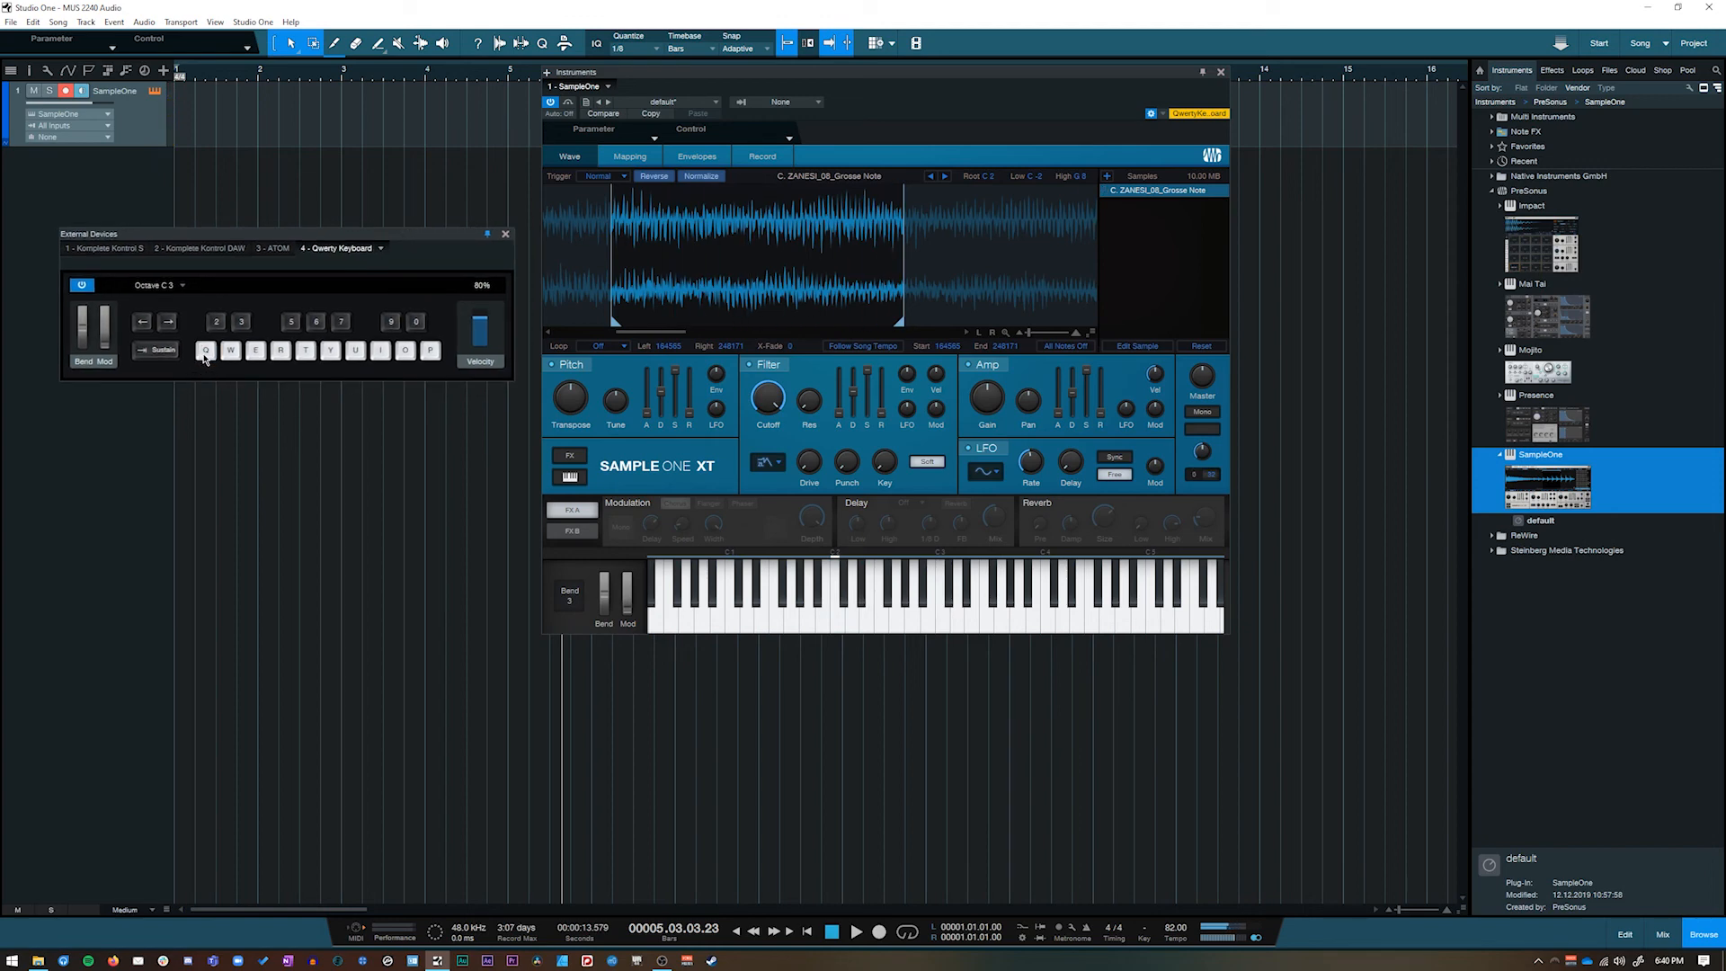
click(144, 321)
click(167, 326)
click(207, 353)
click(986, 177)
text(C3)
View the sample's key mapping and its pitch, filter and amplitude envelopes, adjusting the instrument window's position
click(629, 159)
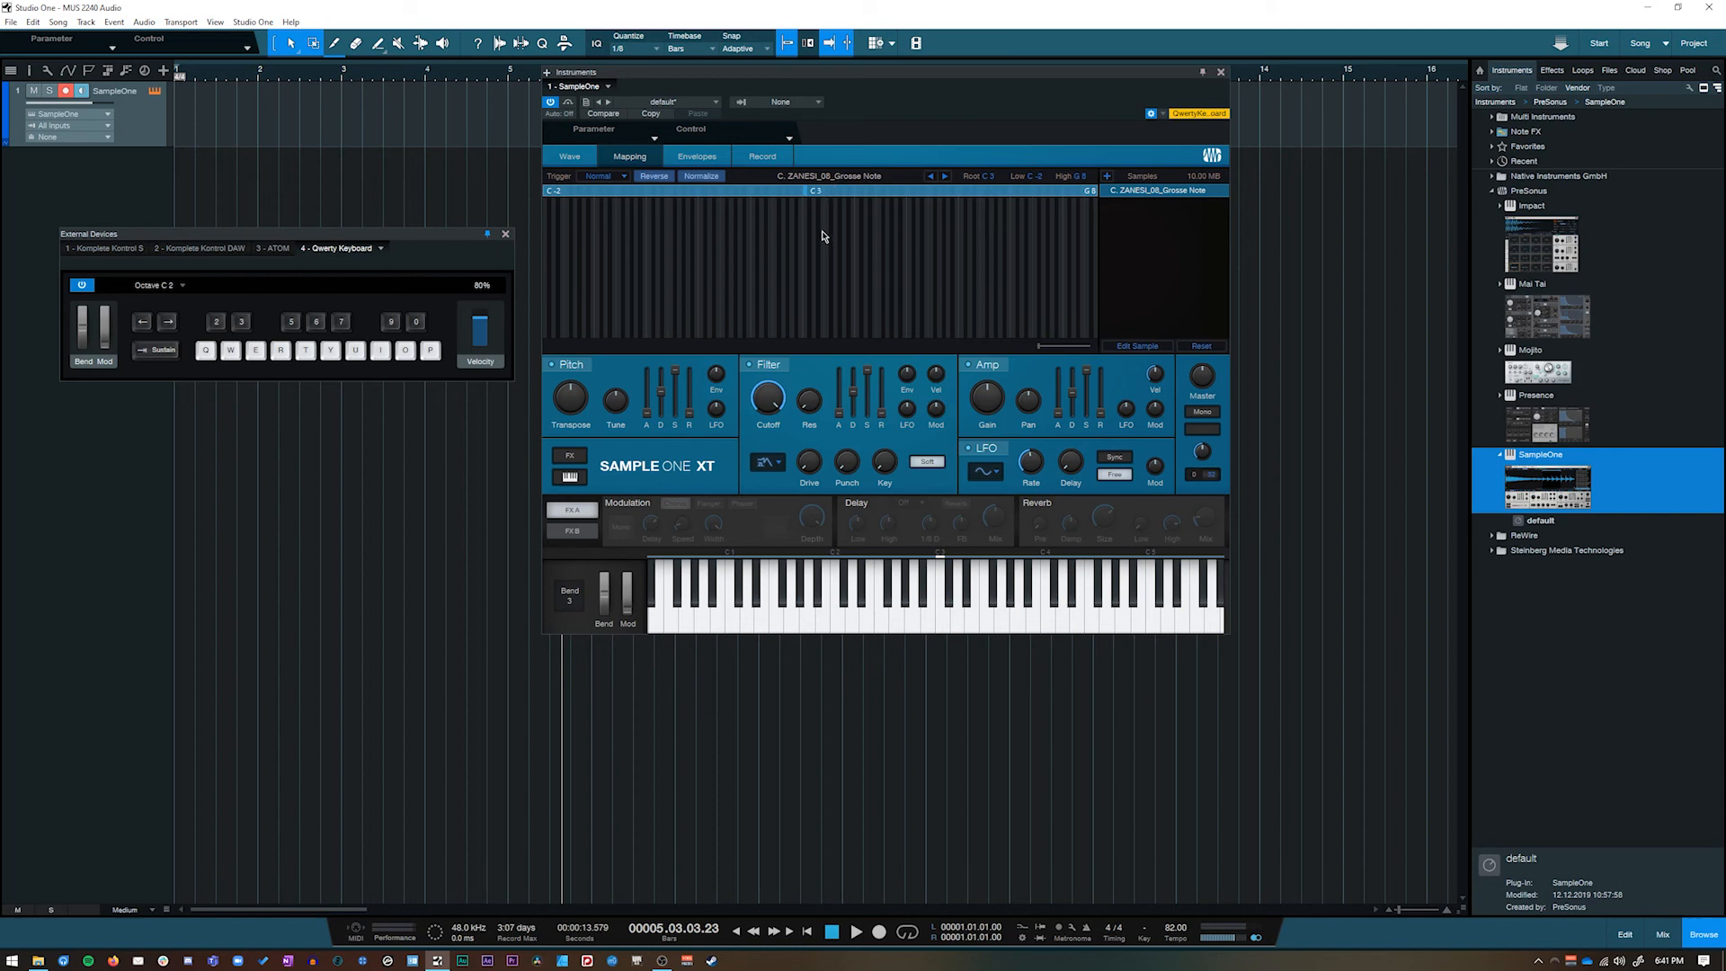
drag(809, 75, 817, 93)
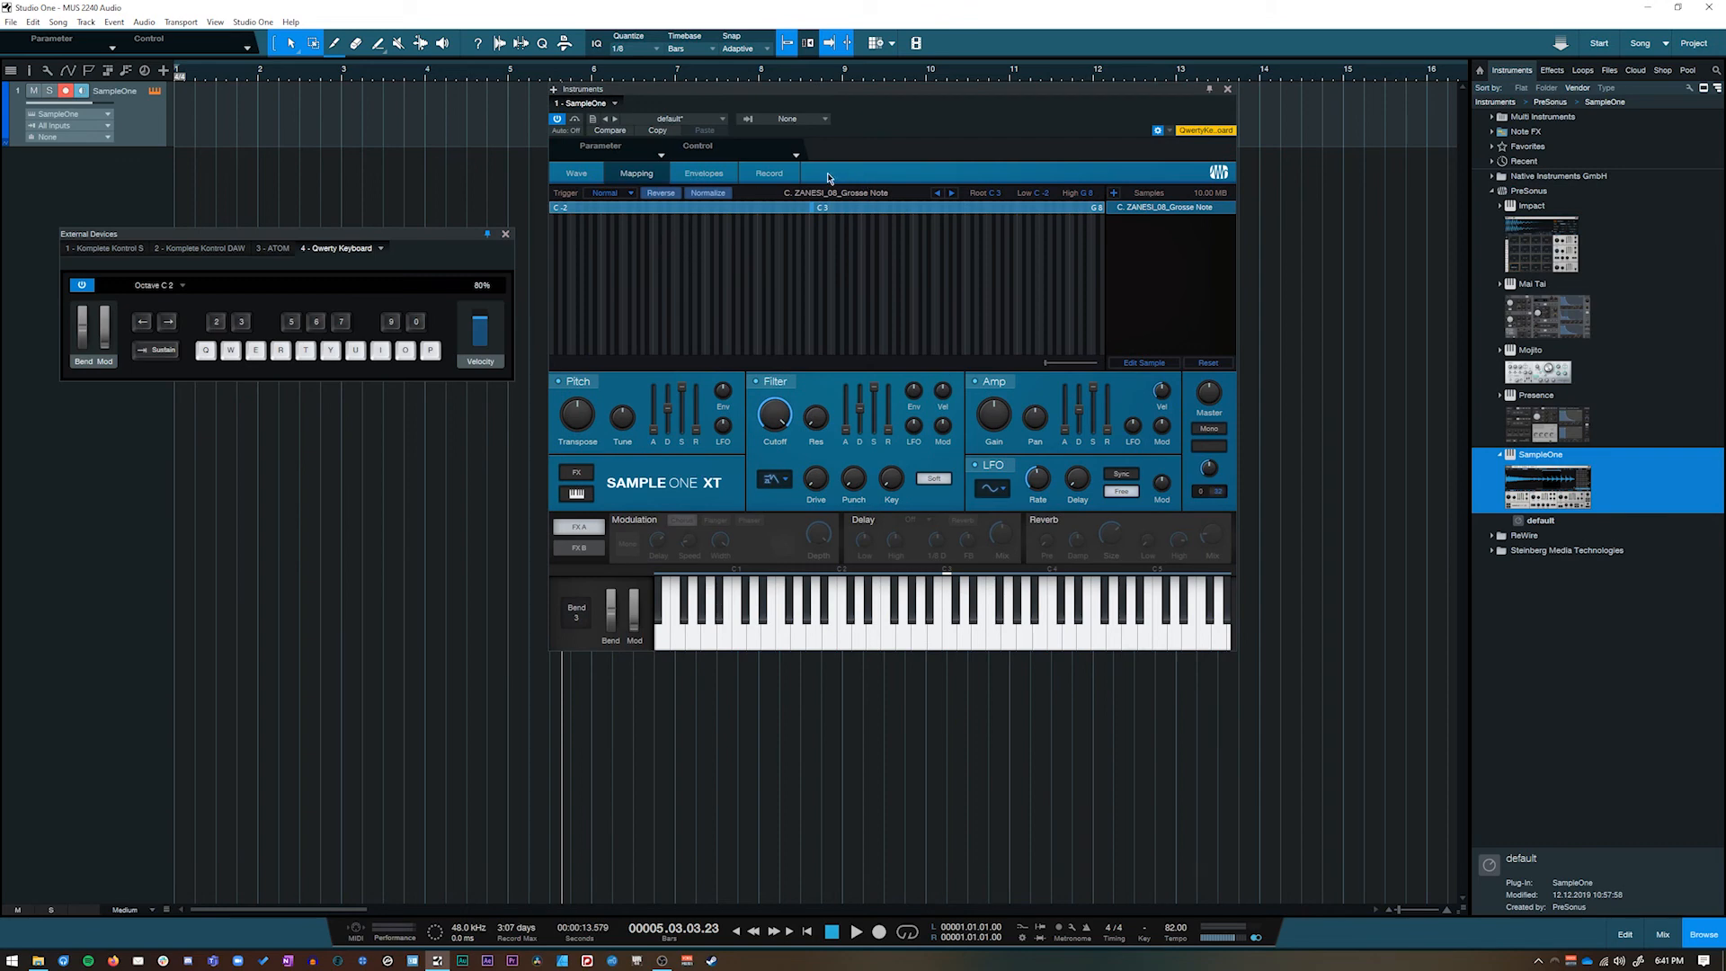
click(700, 174)
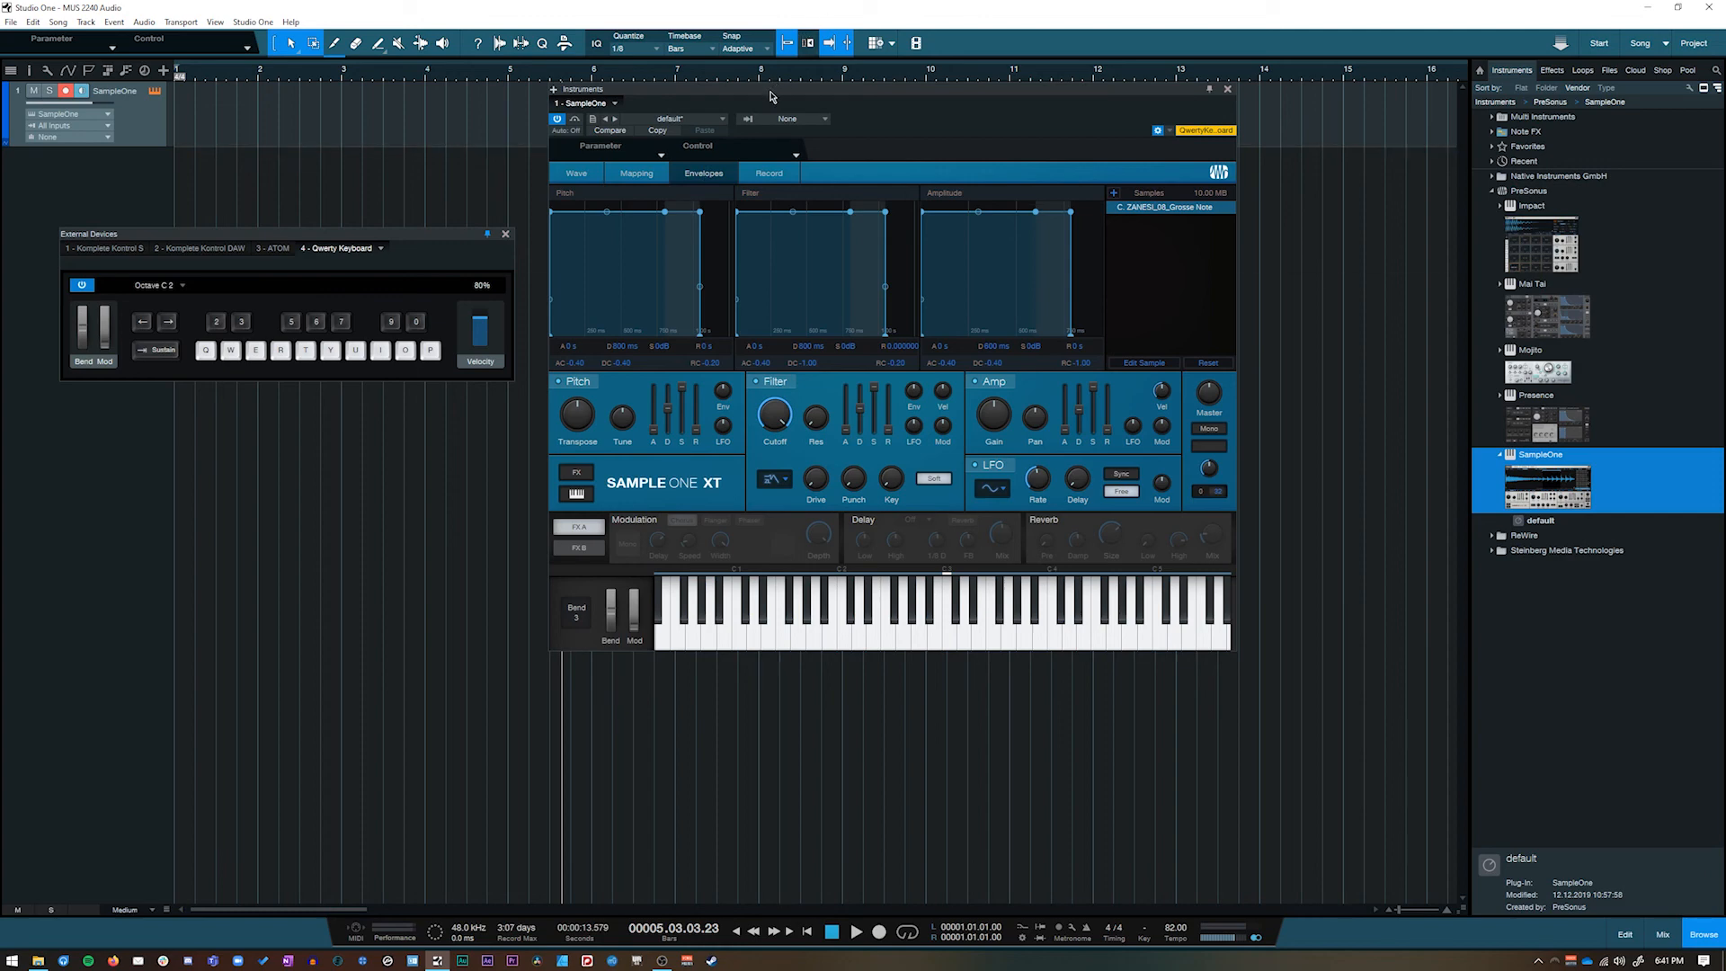
drag(763, 94, 757, 81)
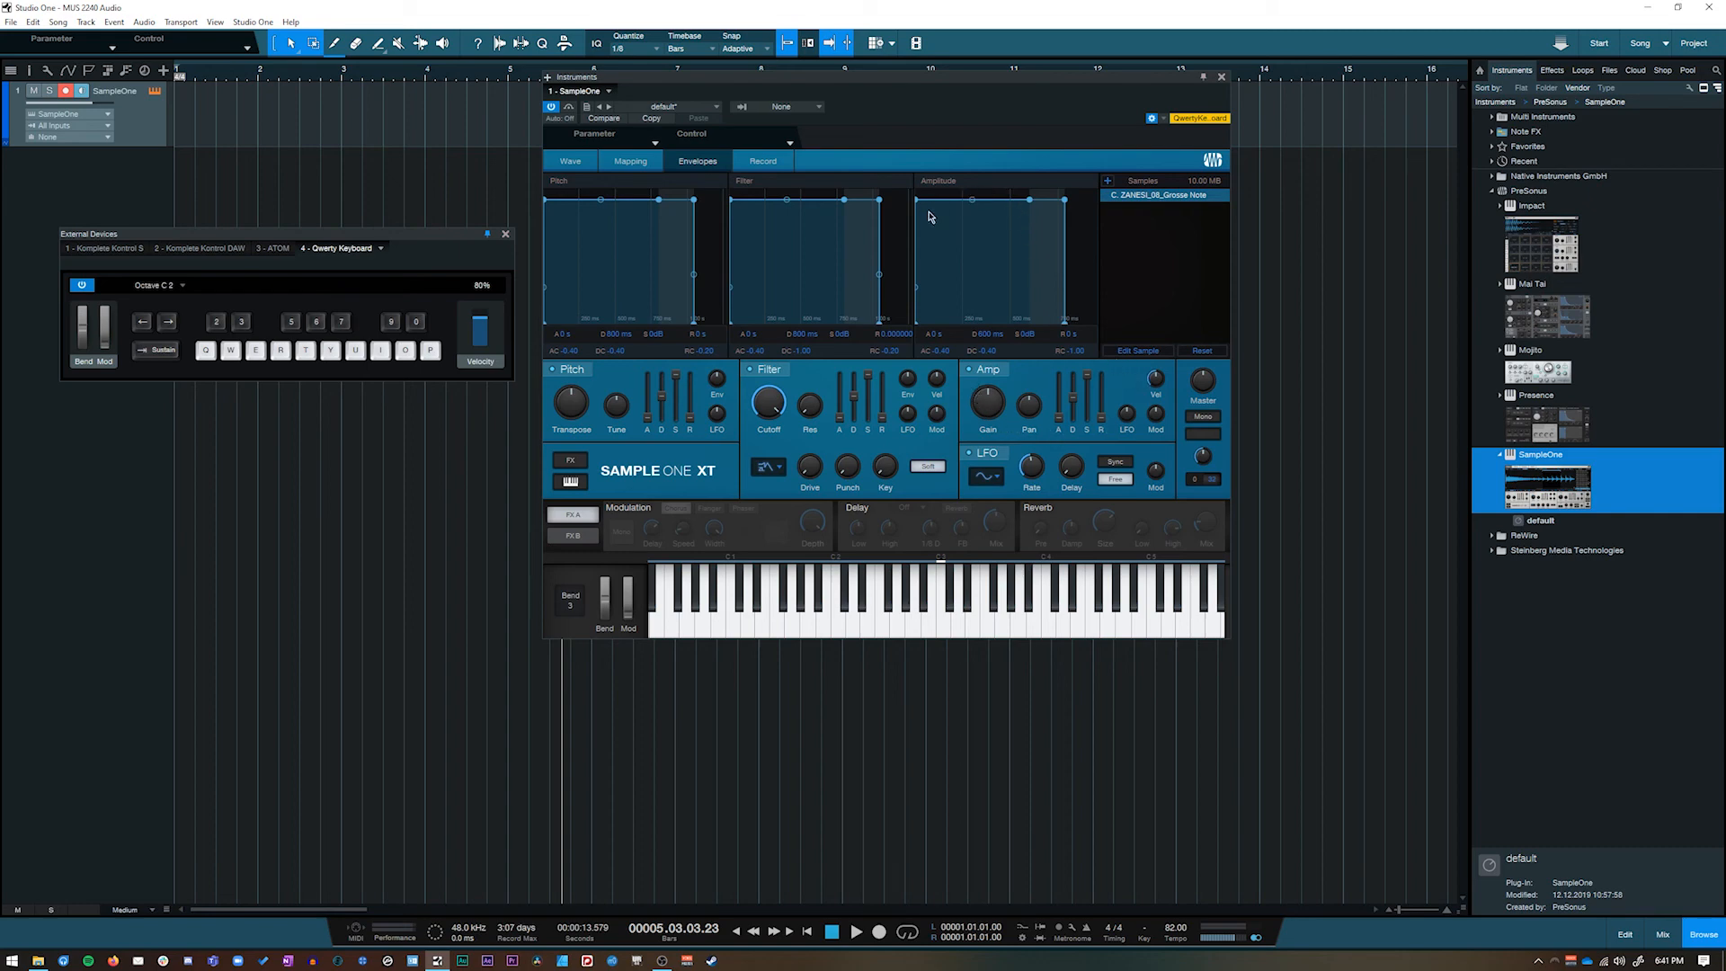
Try the Amp Gain knob and an Attack of about 41 ms, comparing the waveform and envelope views
click(570, 162)
drag(989, 401, 986, 390)
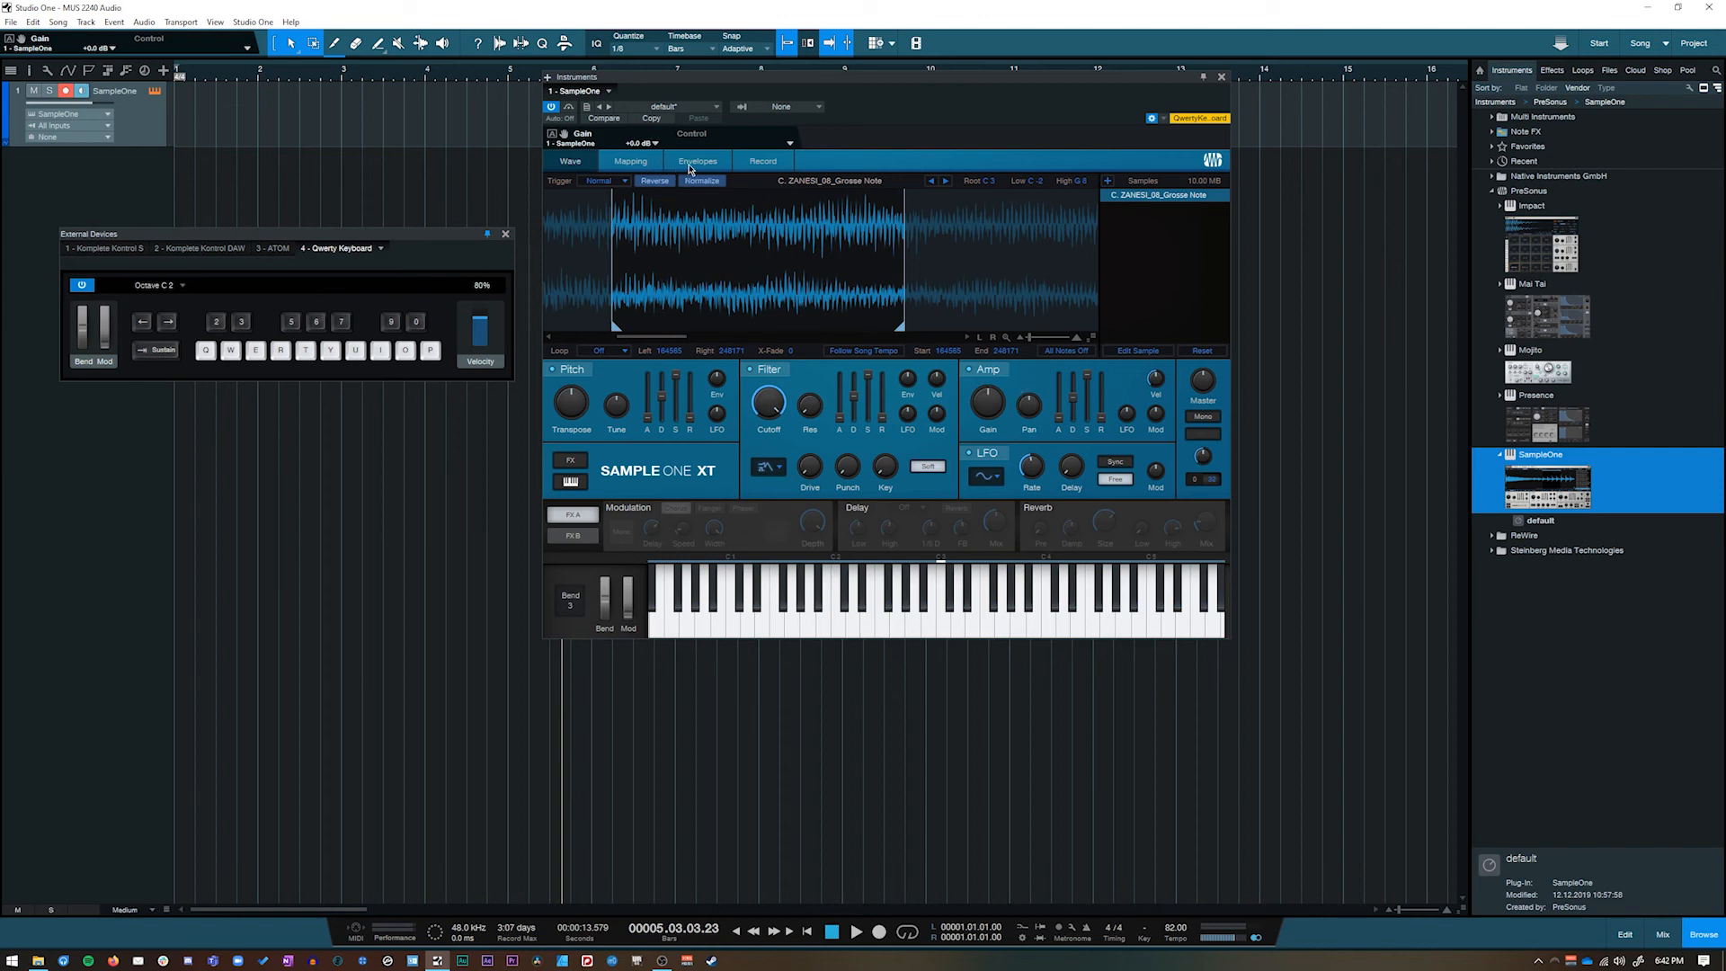
click(688, 167)
mouse_move(1064, 407)
mouse_down()
mouse_move(1064, 368)
mouse_move(1058, 416)
mouse_up()
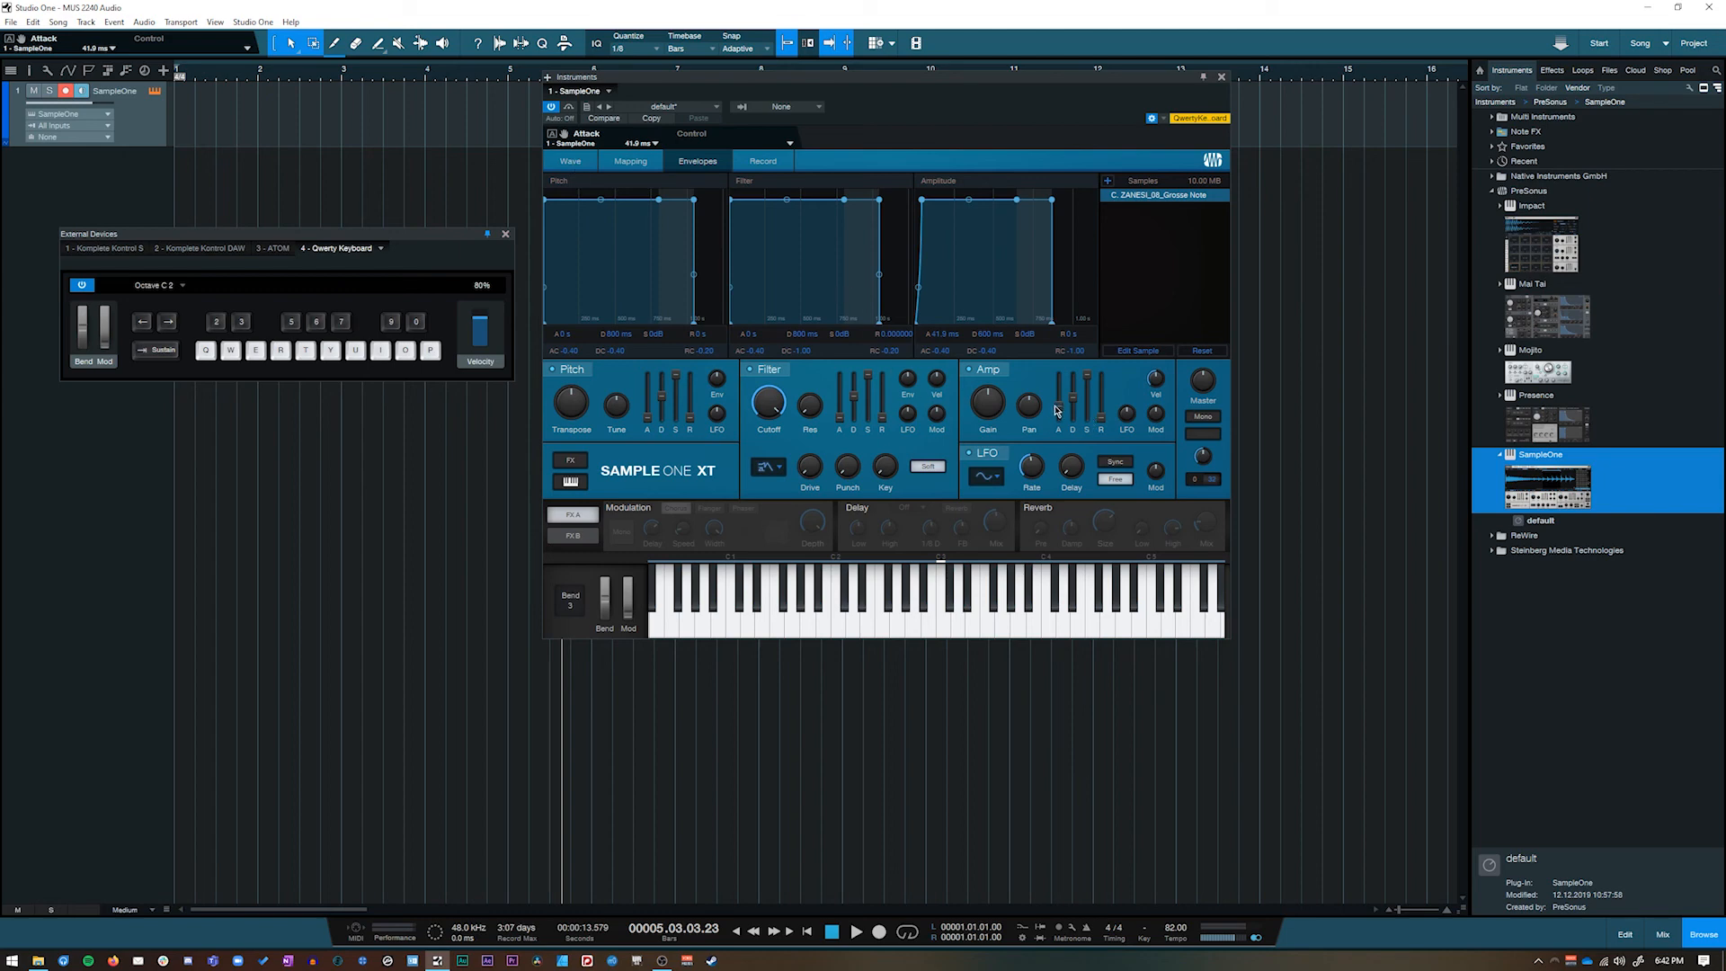
click(568, 163)
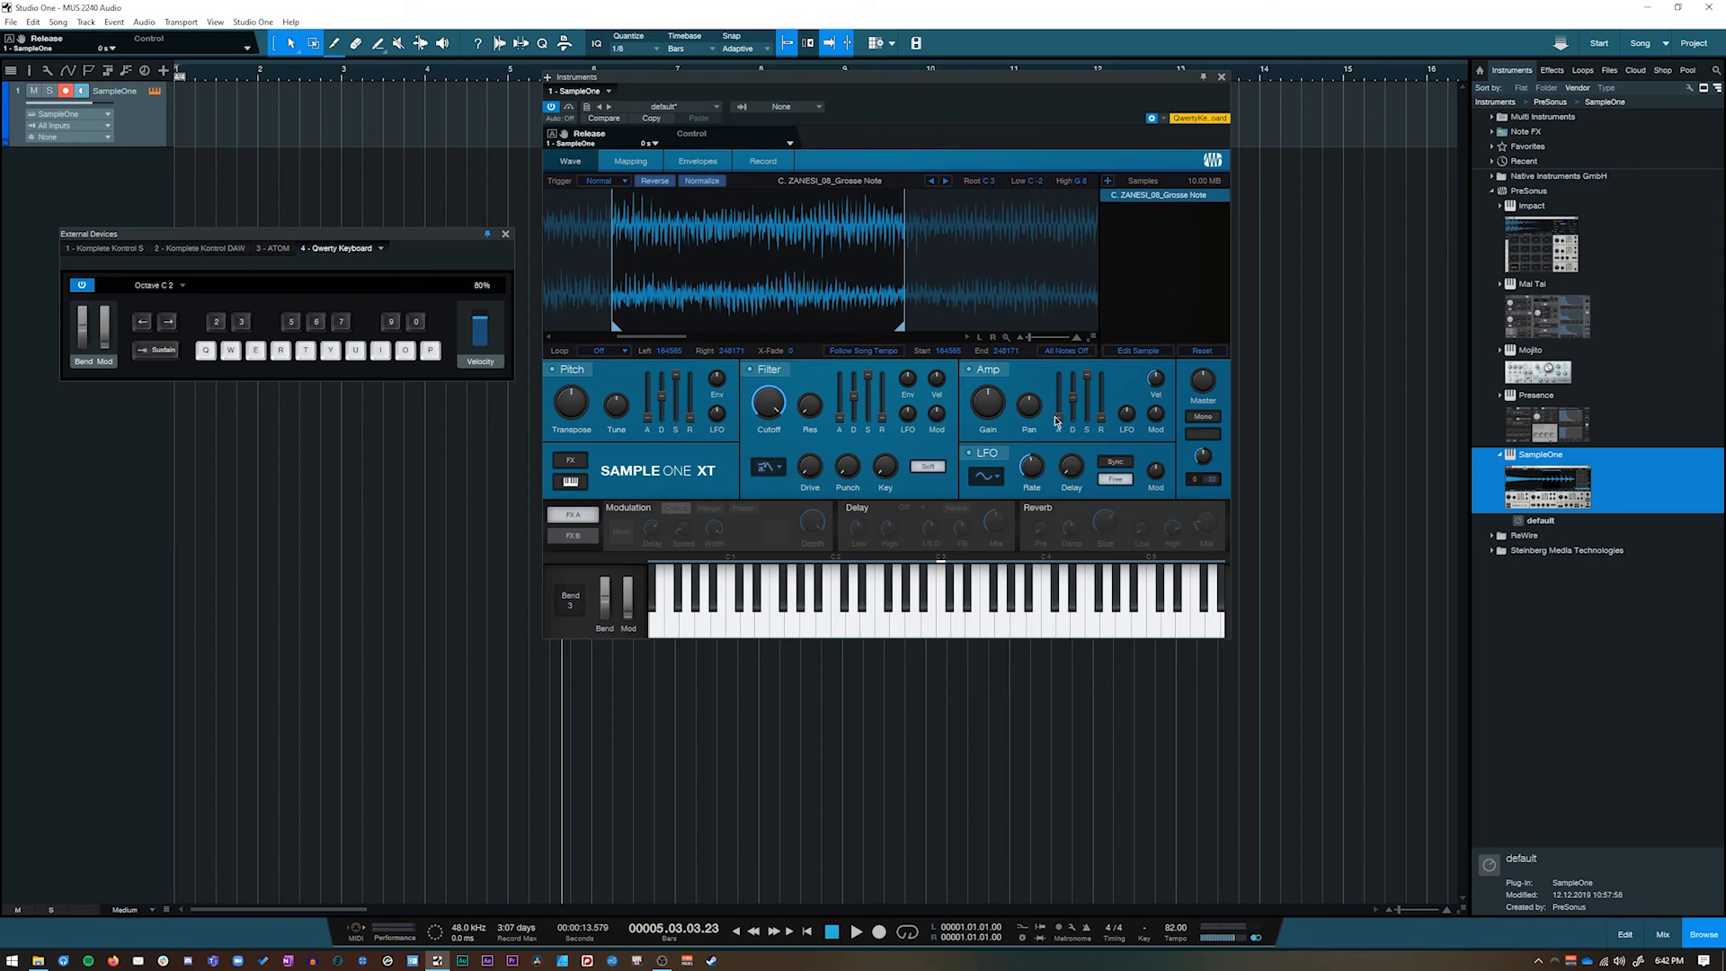
mouse_move(1061, 426)
click(699, 161)
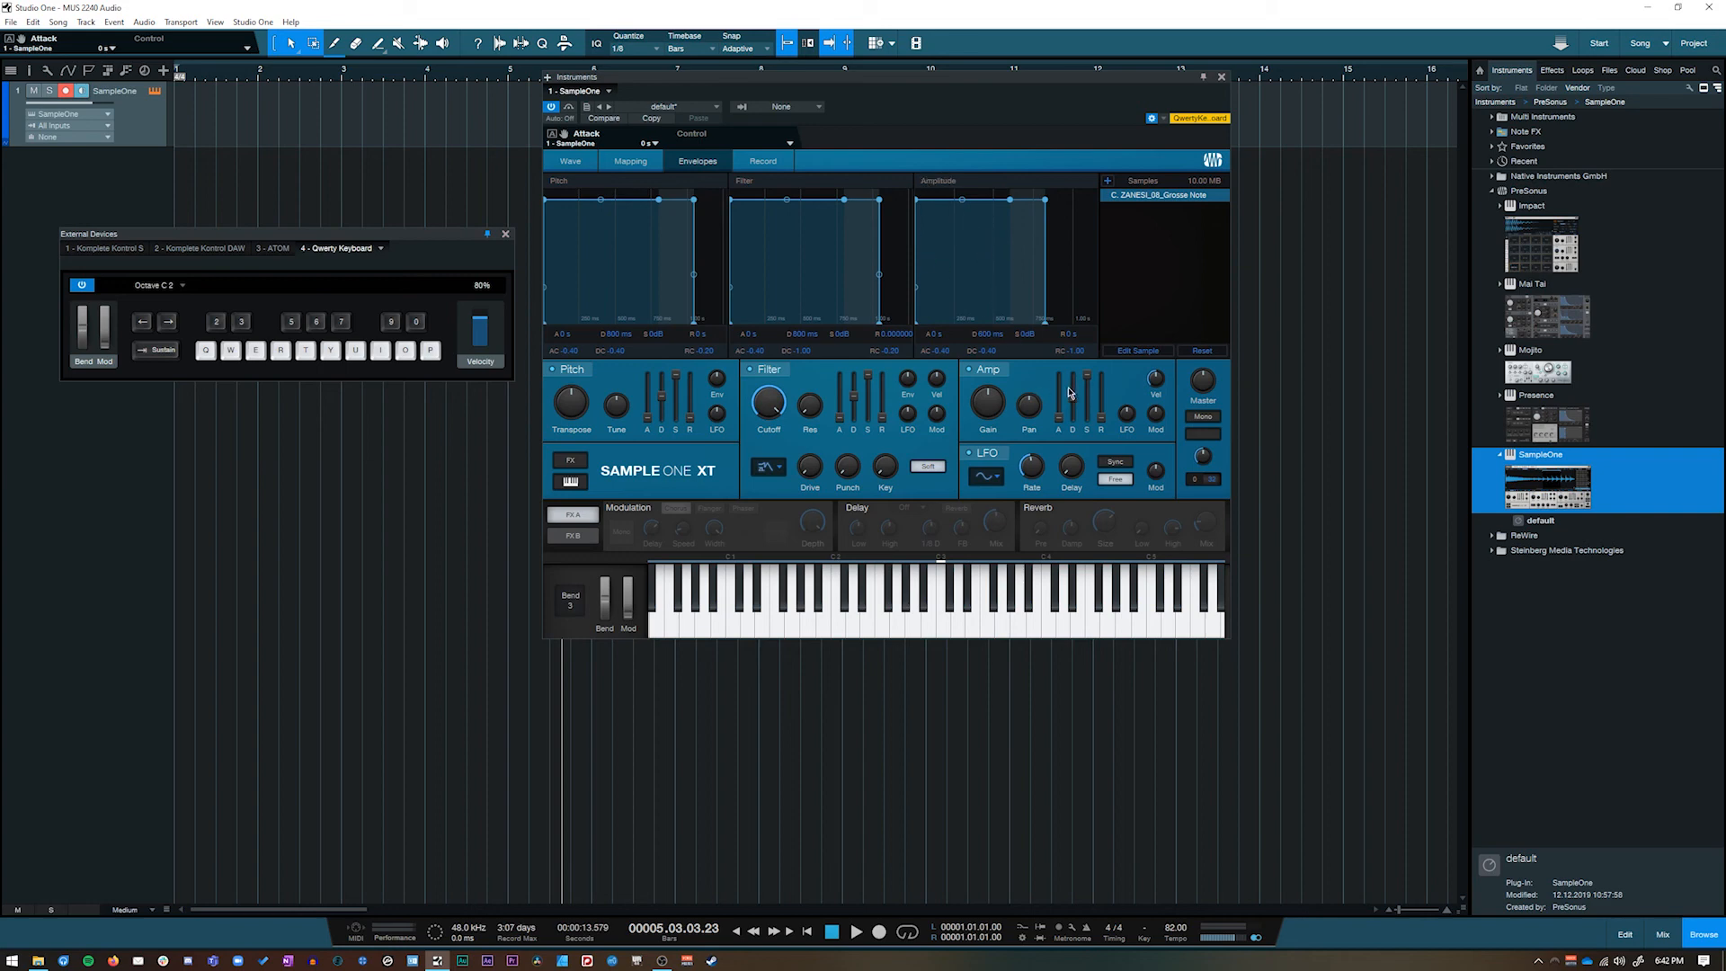
Raise the Amp Attack to about 490 ms, play a note, and bring the Attack back to 0
drag(1061, 421, 1060, 356)
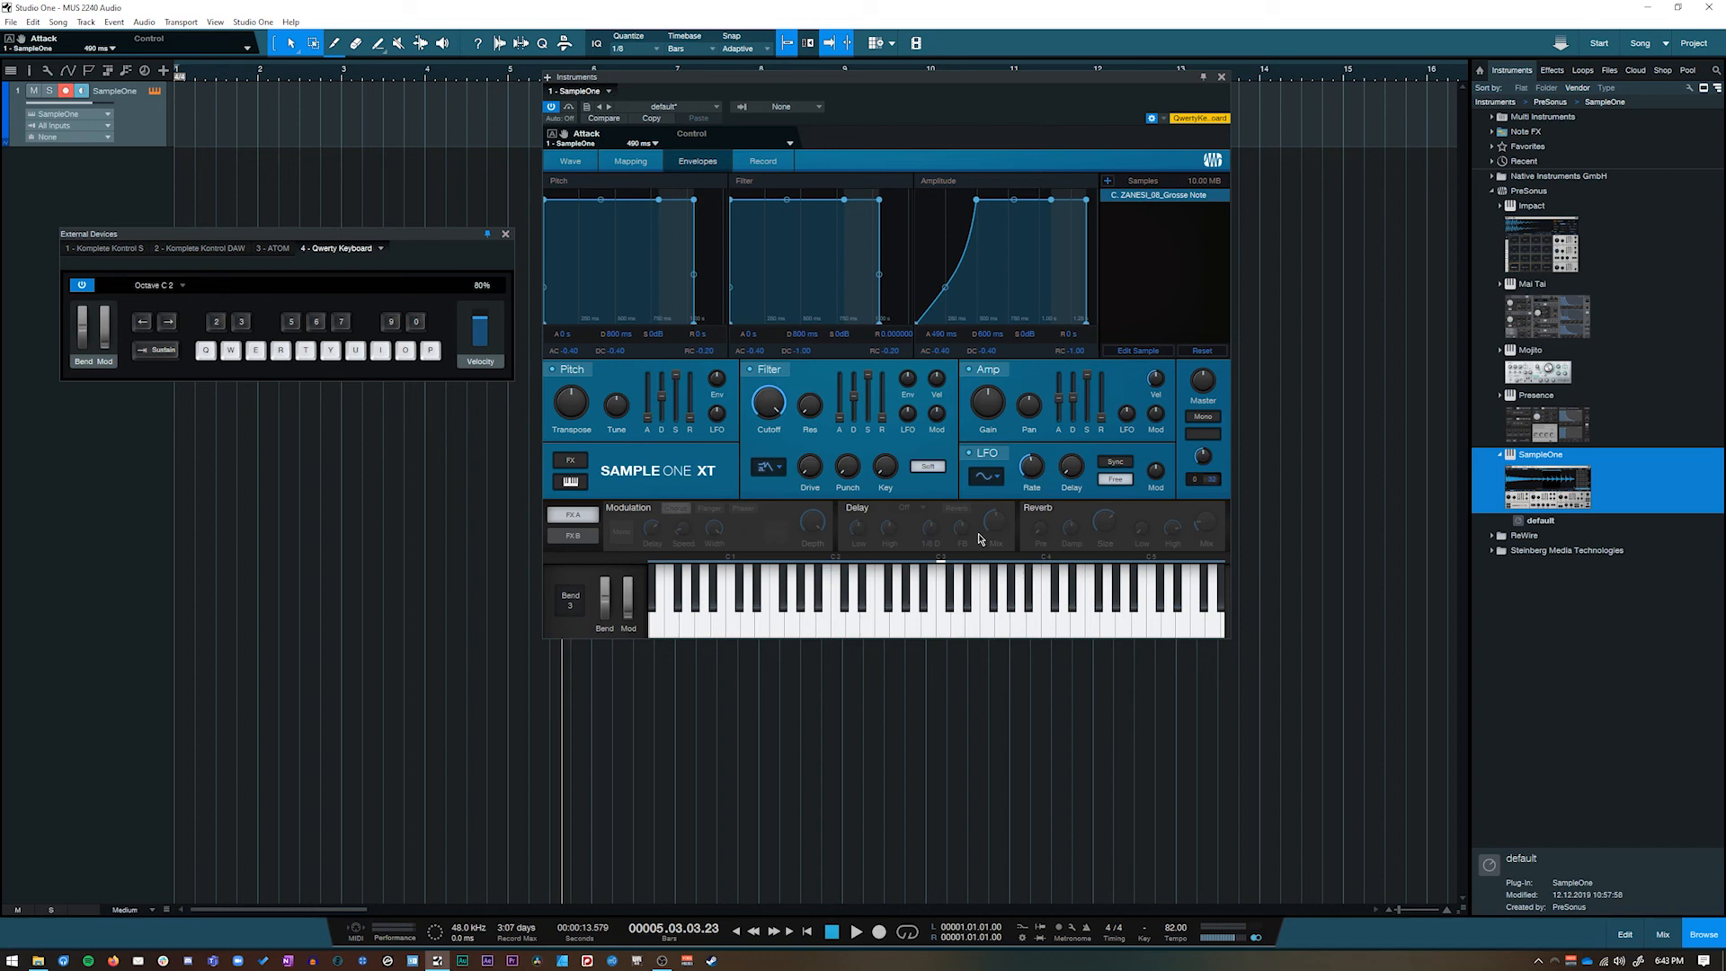
key(i)
drag(1059, 399, 1075, 566)
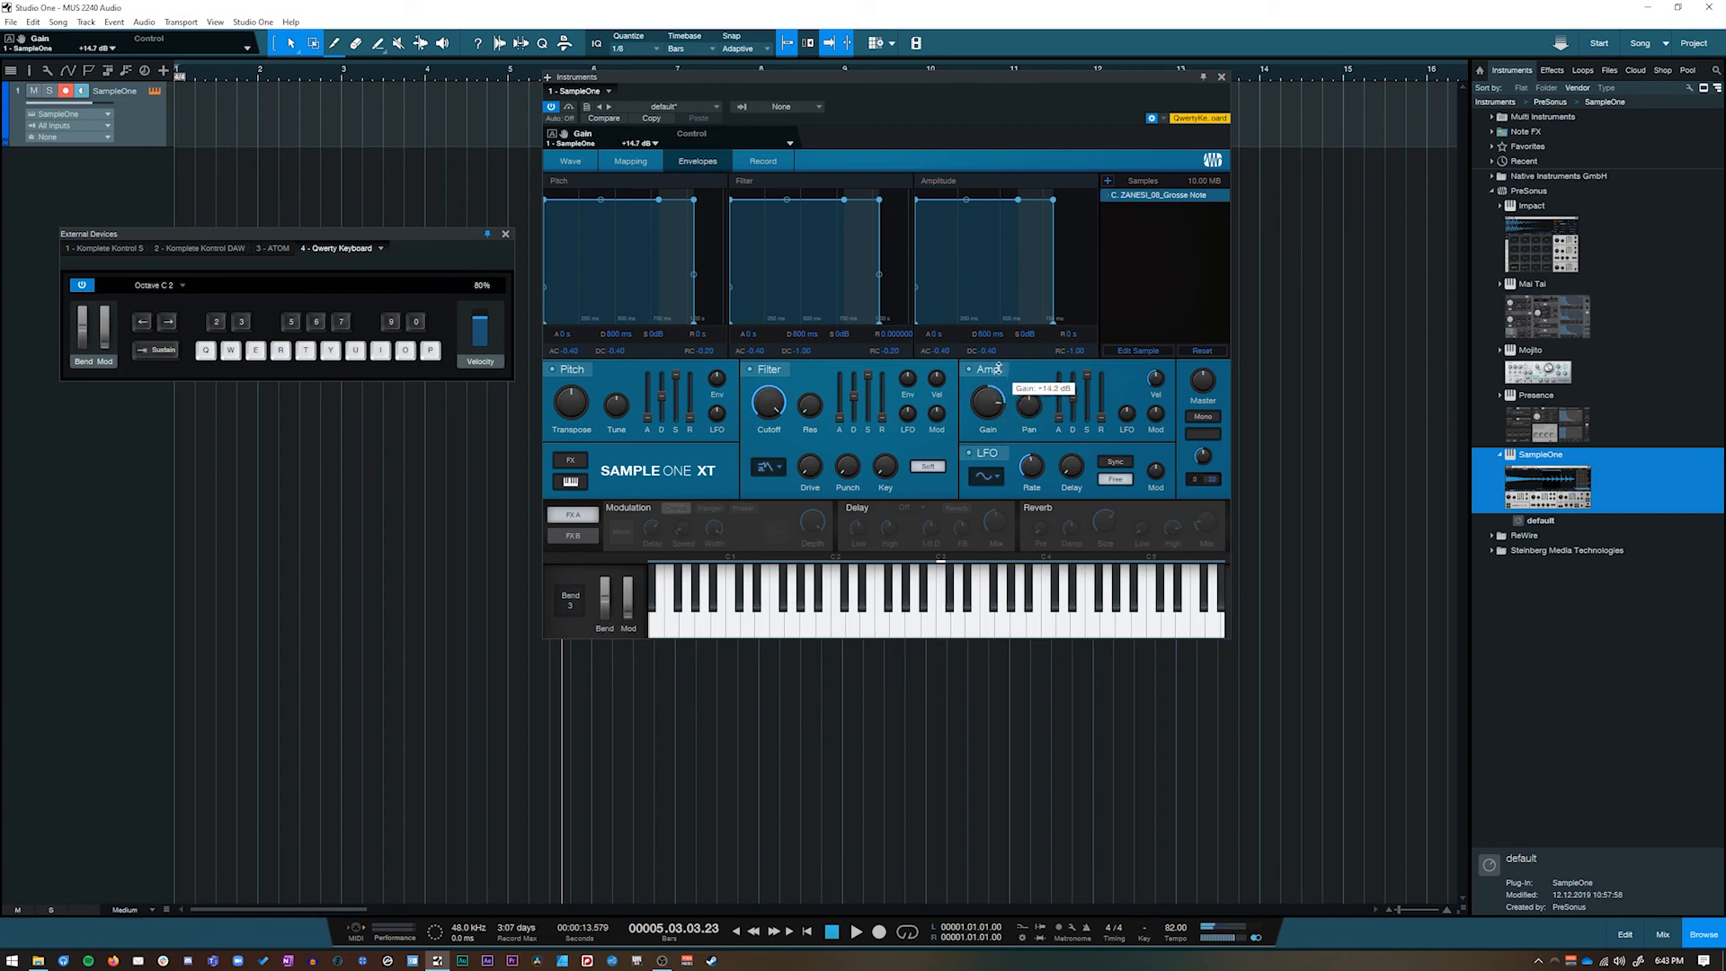
Shape the amplitude envelope with an Attack of about 419 ms and a Sustain of about -4.3 dB, playing notes to test it
drag(1059, 417, 1068, 350)
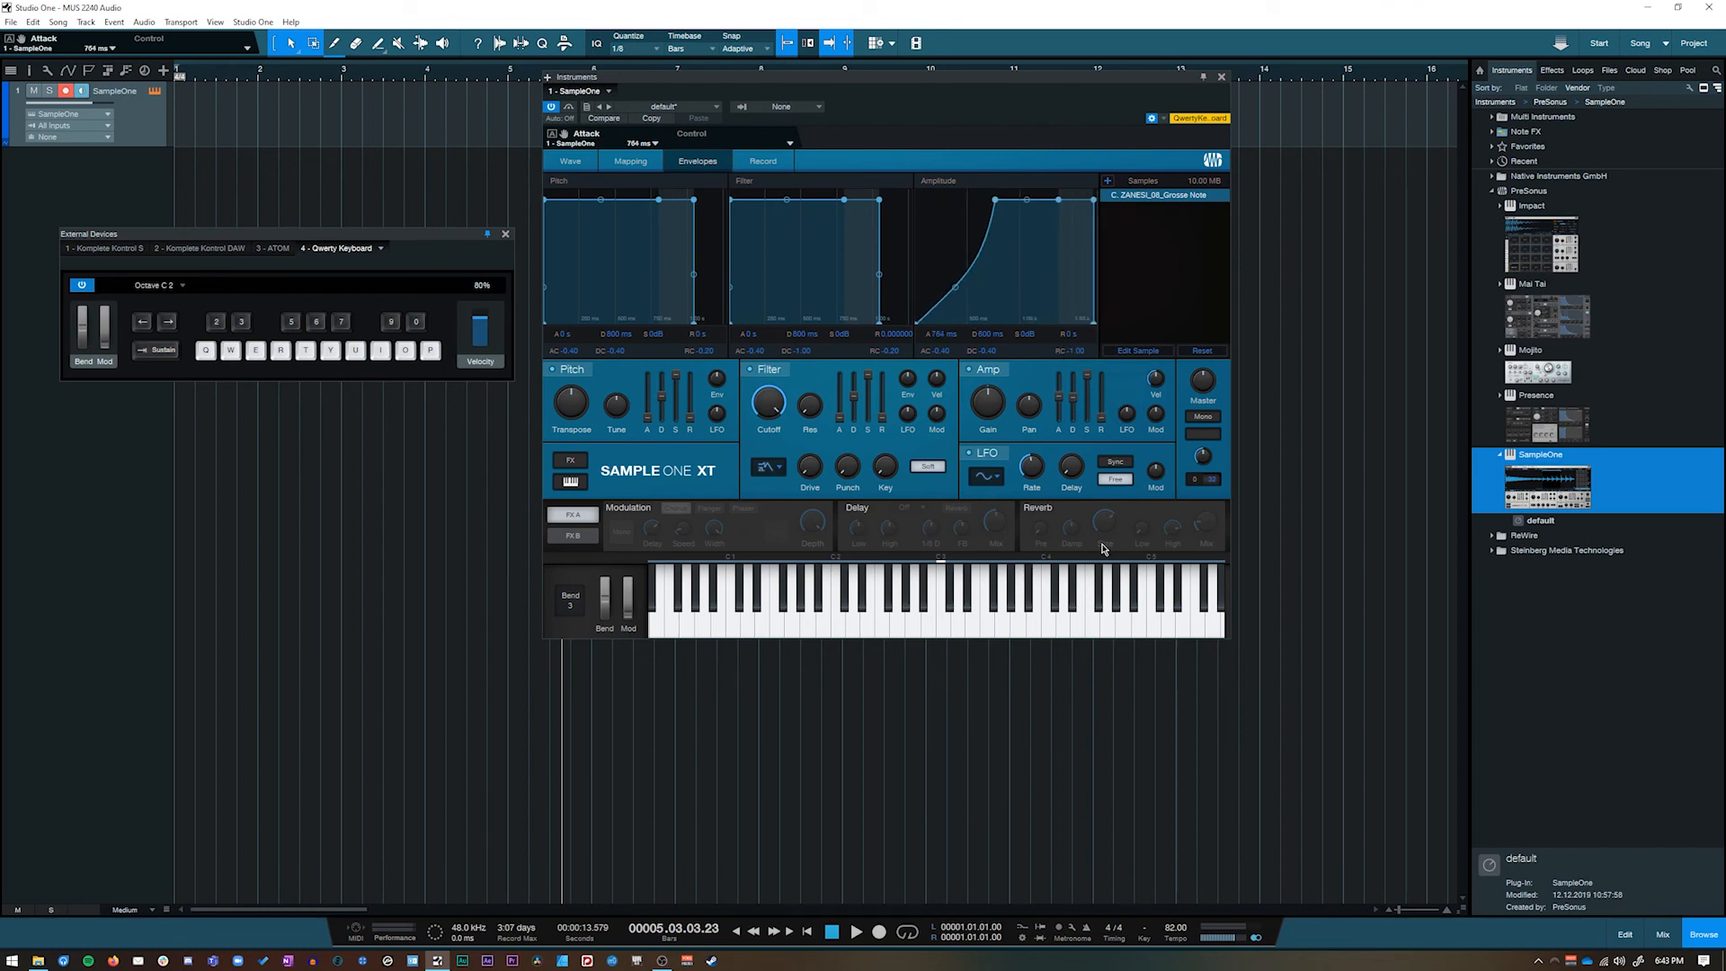
key(q)
drag(1076, 403, 1075, 406)
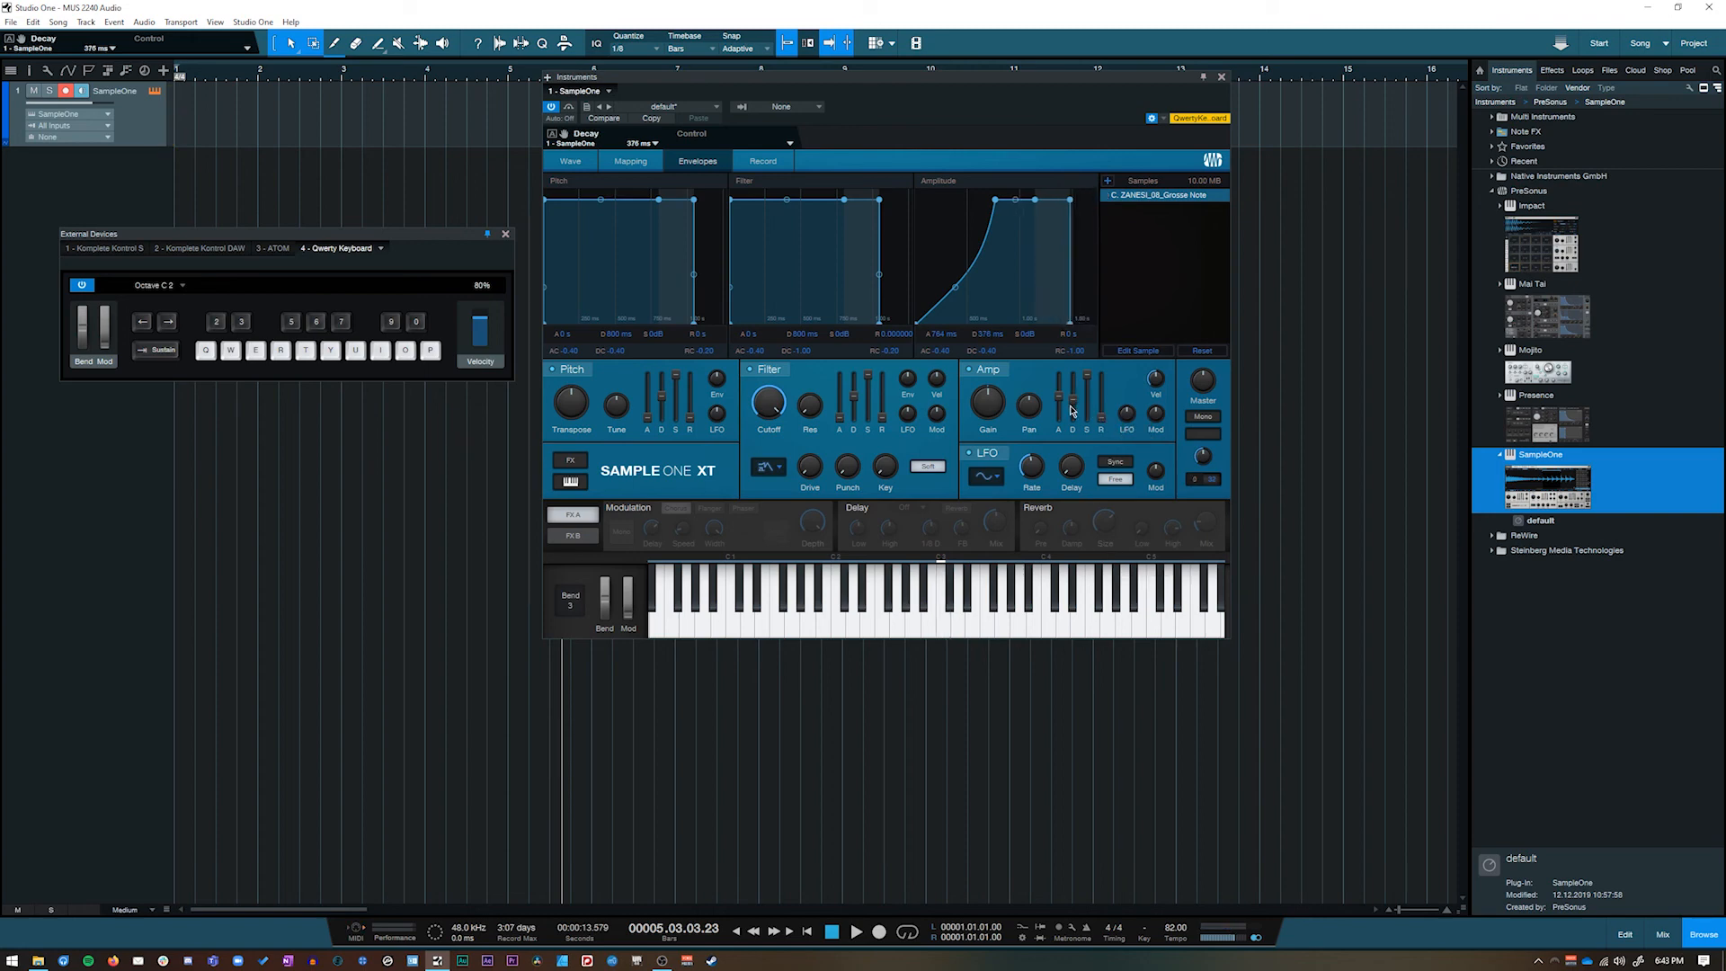
drag(1089, 396, 1064, 413)
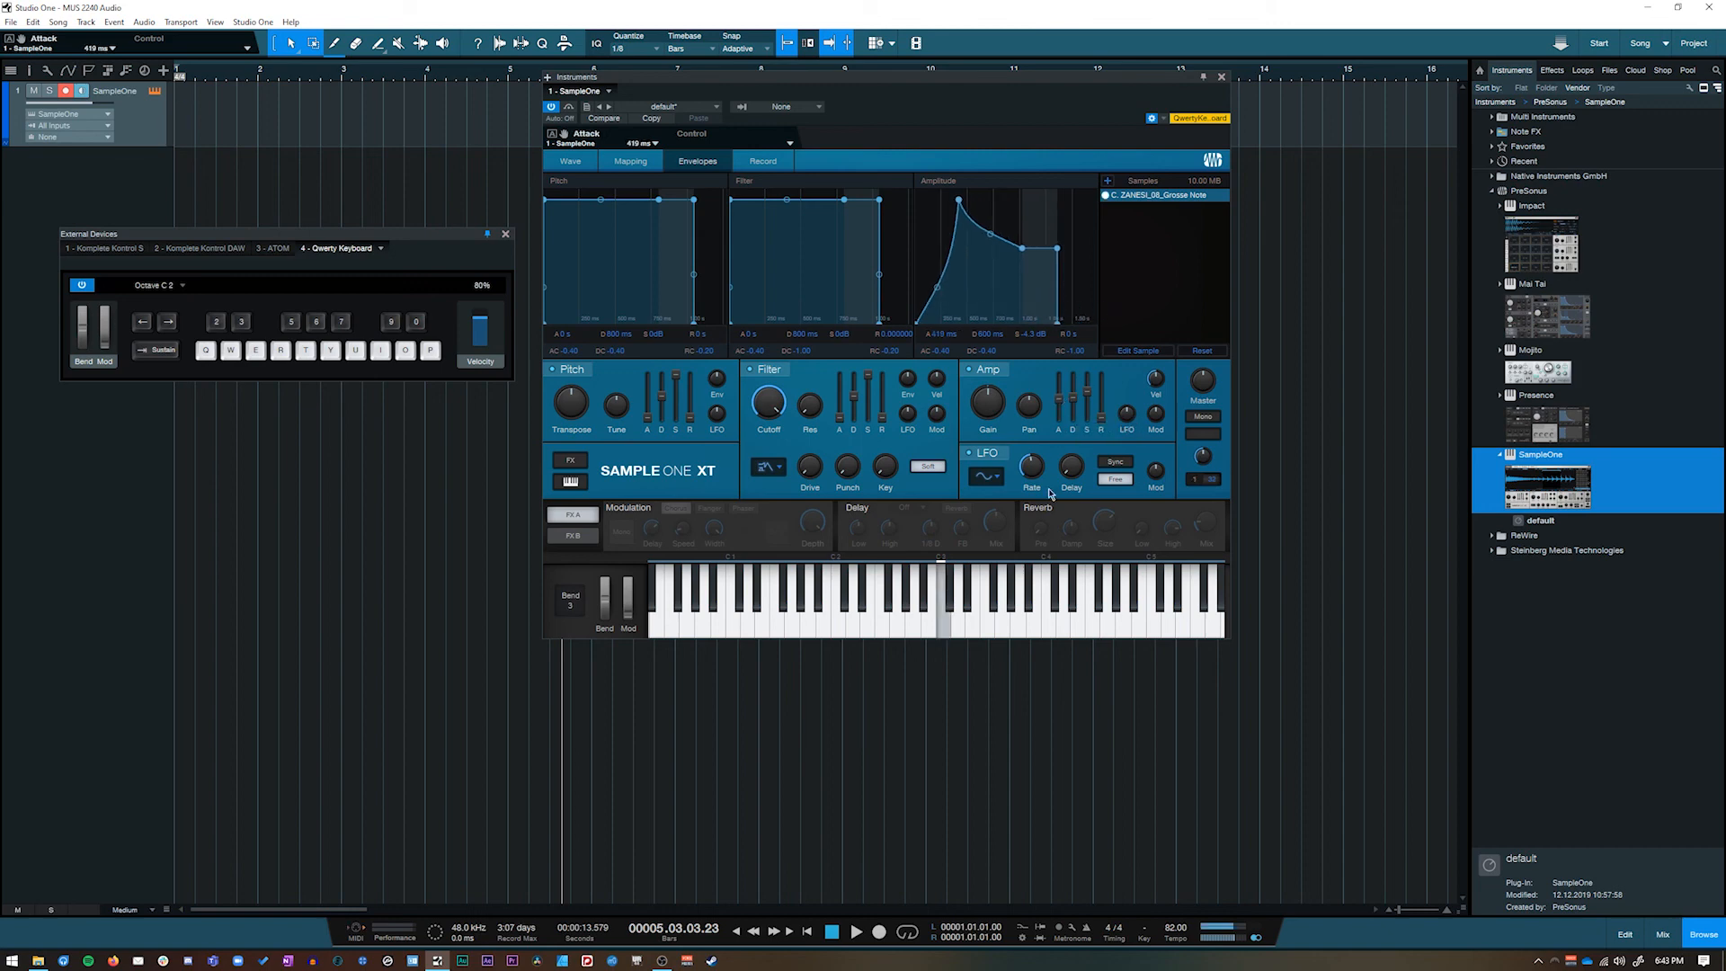
Extend the end of the sample's playback range to about 300000 samples and set the Amp Release to about 547 ms
click(570, 163)
drag(906, 328, 1086, 329)
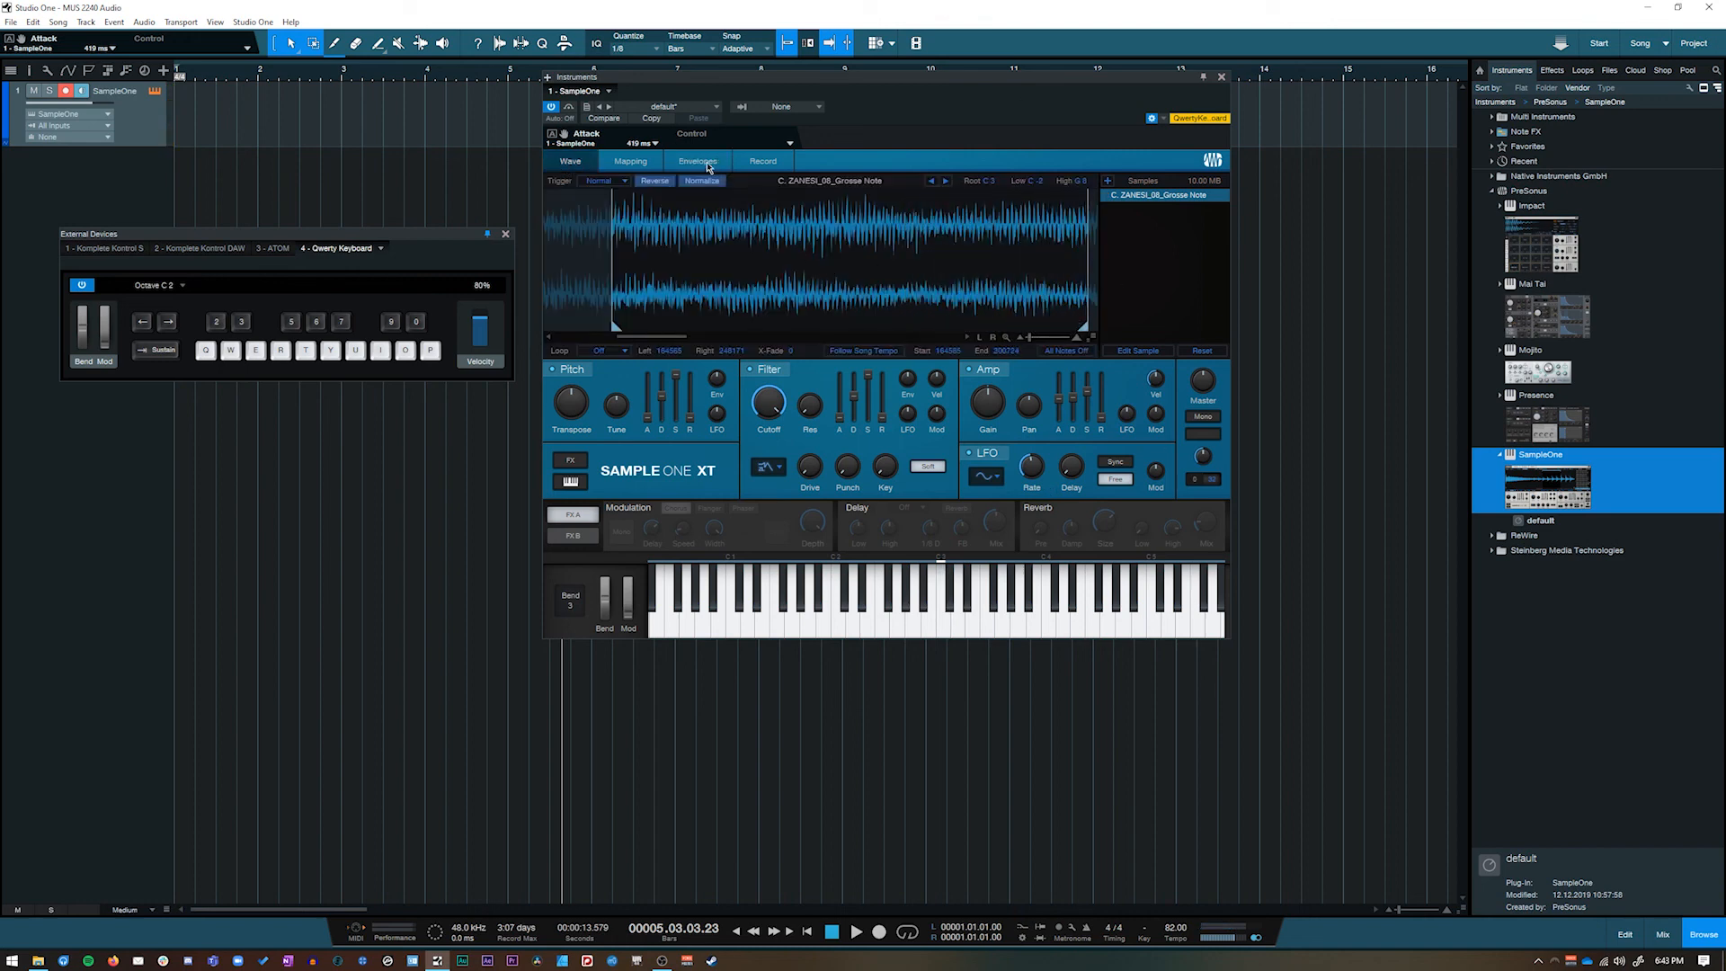
click(709, 168)
drag(1103, 419, 1117, 353)
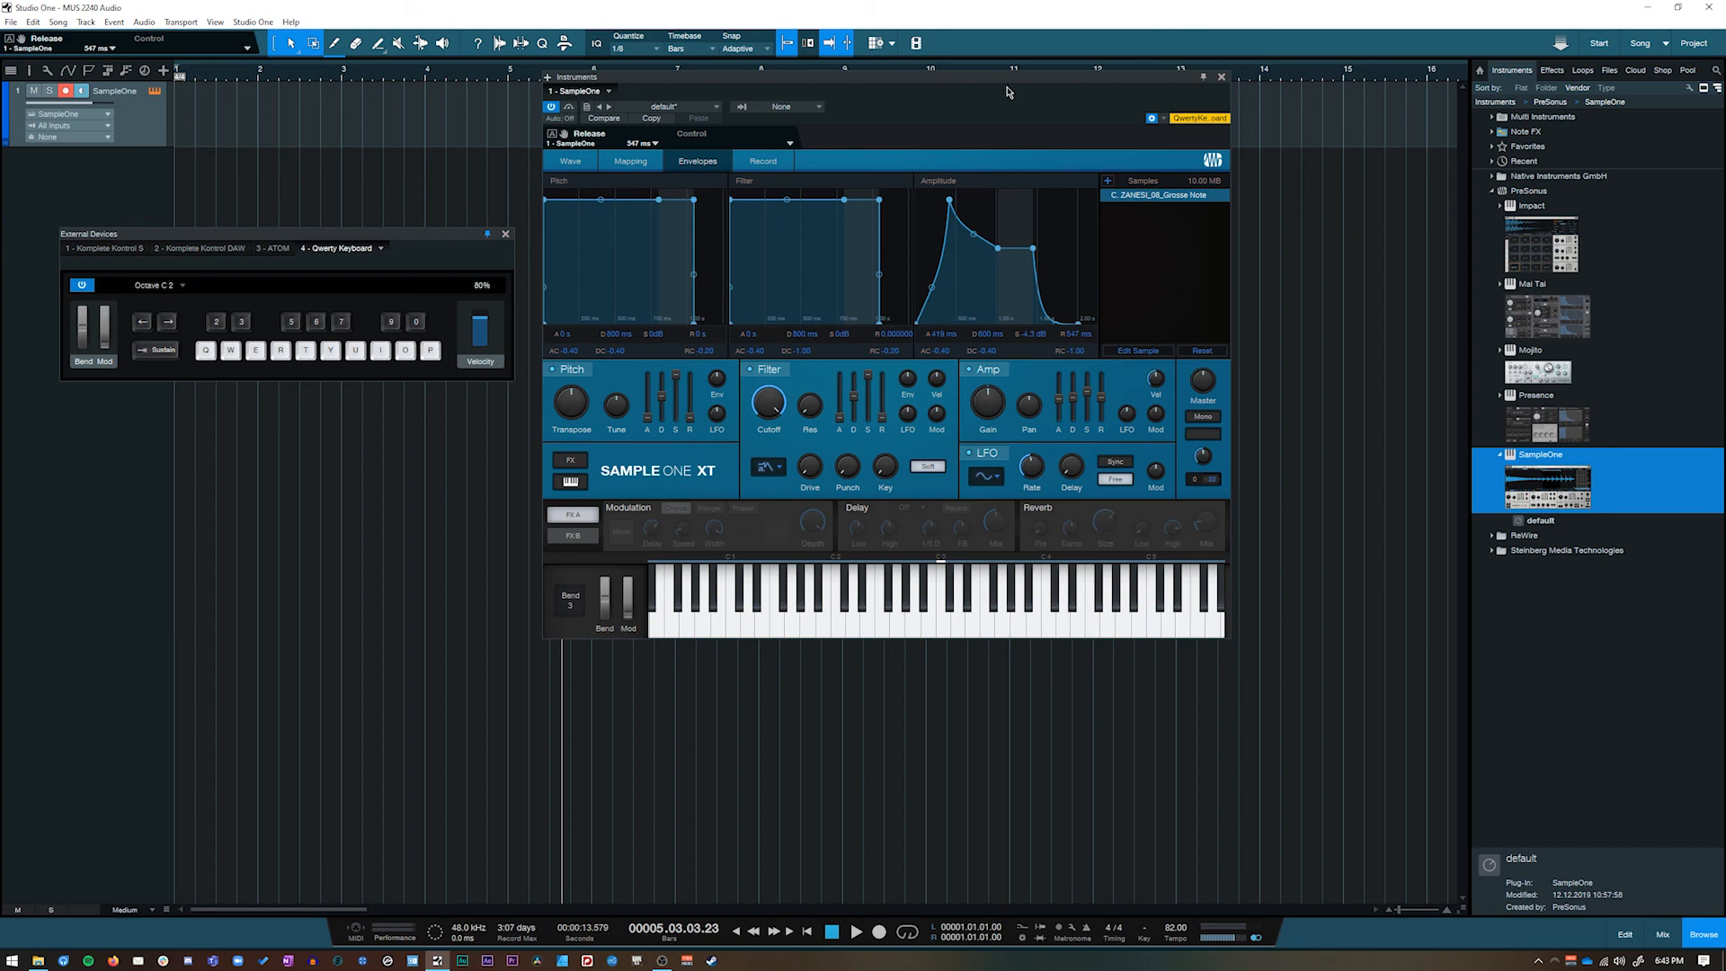
Raise the Amp Sustain to about -2.2 dB and set the Decay to 252 ms, playing a note before and after
drag(1007, 91, 950, 89)
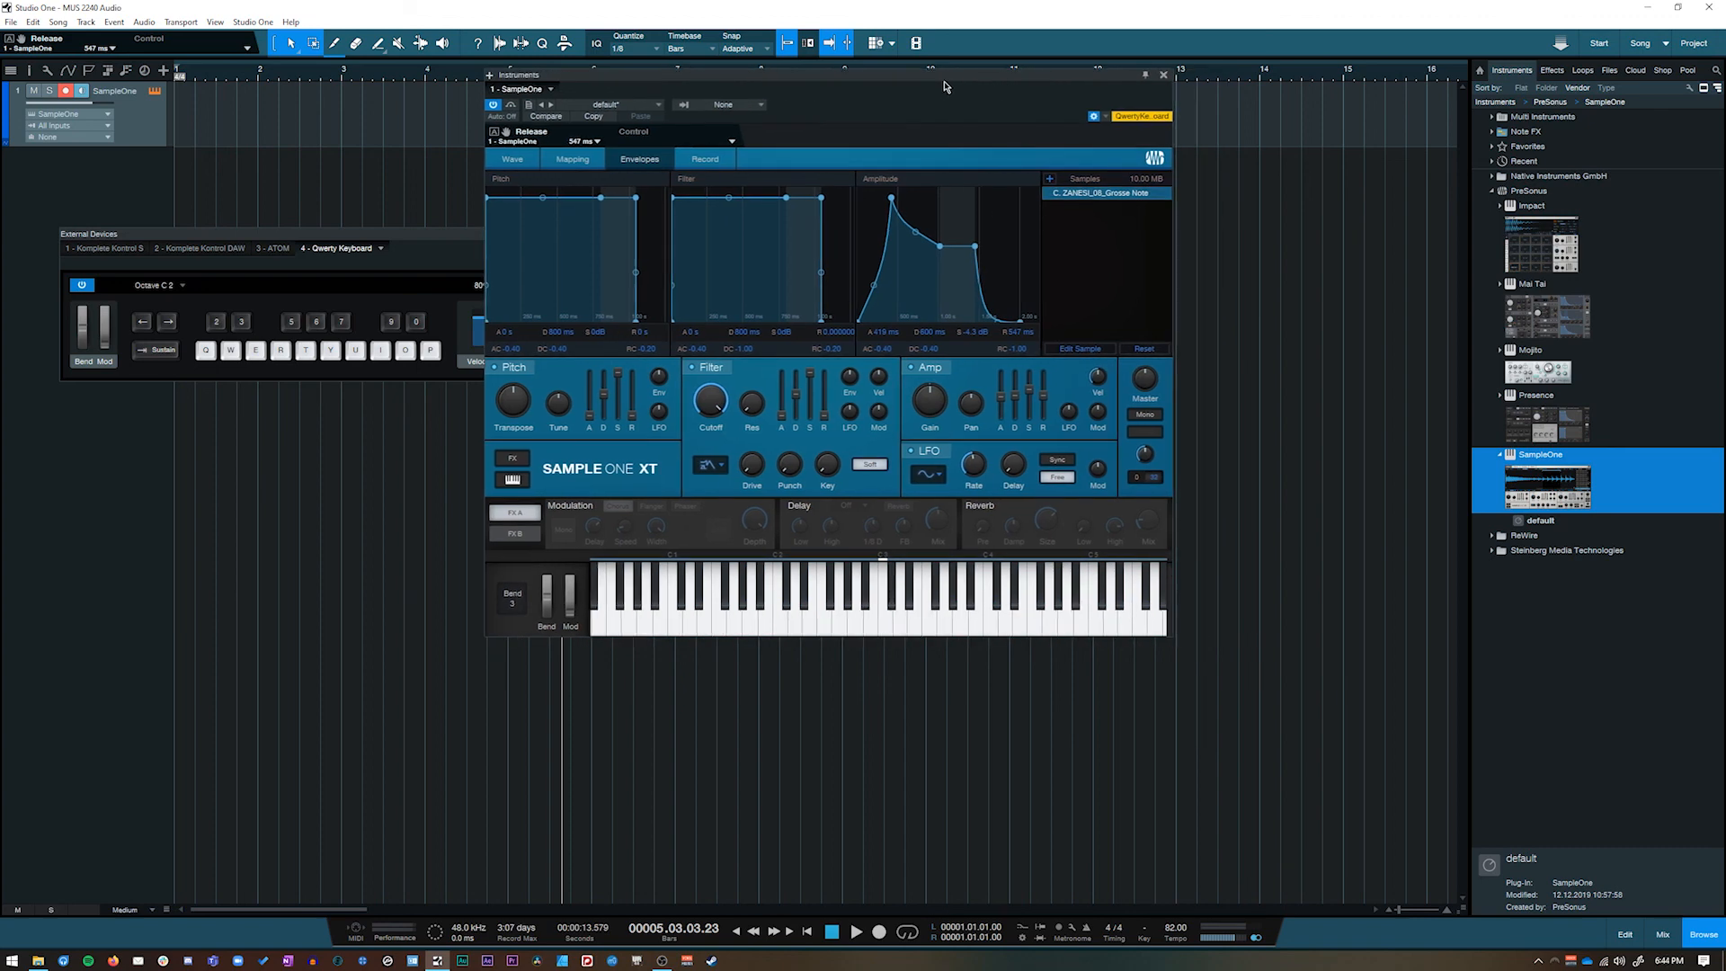
key(i)
mouse_move(1030, 393)
mouse_down()
mouse_move(1031, 377)
mouse_move(1017, 403)
mouse_up()
key(i)
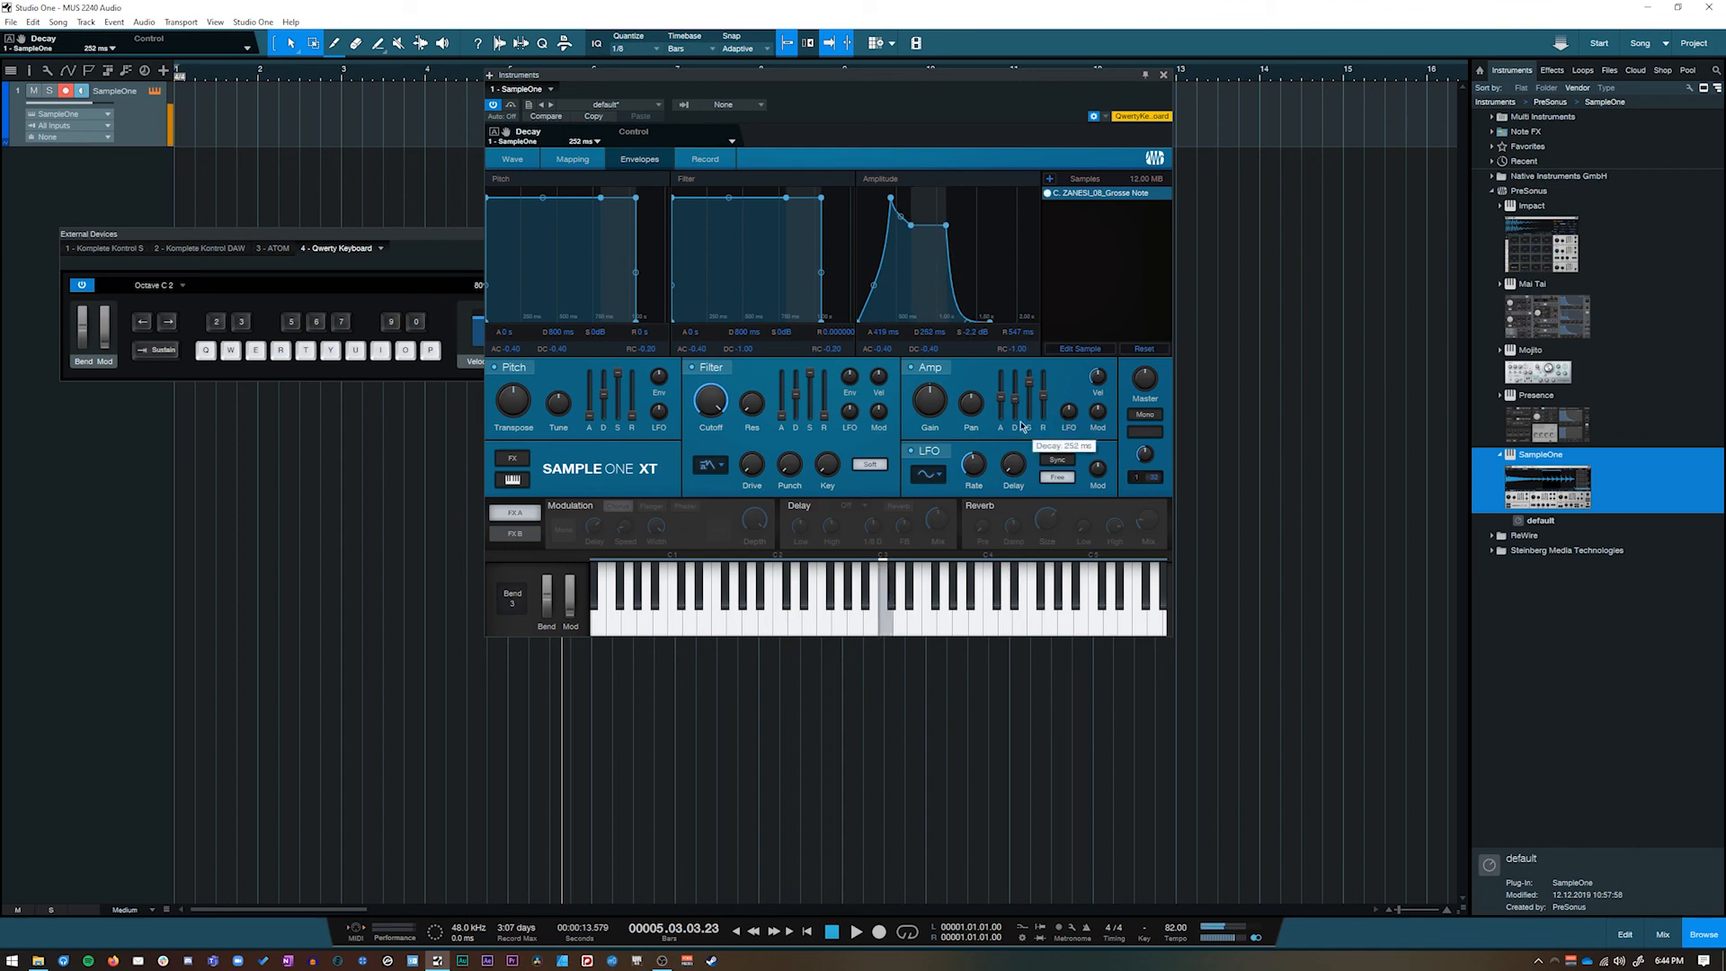
Play a few of the highest notes on the Qwerty Keyboard down to a lower one with the new envelope
key(bracketright)
key(p)
key(bracketleft)
key(i)
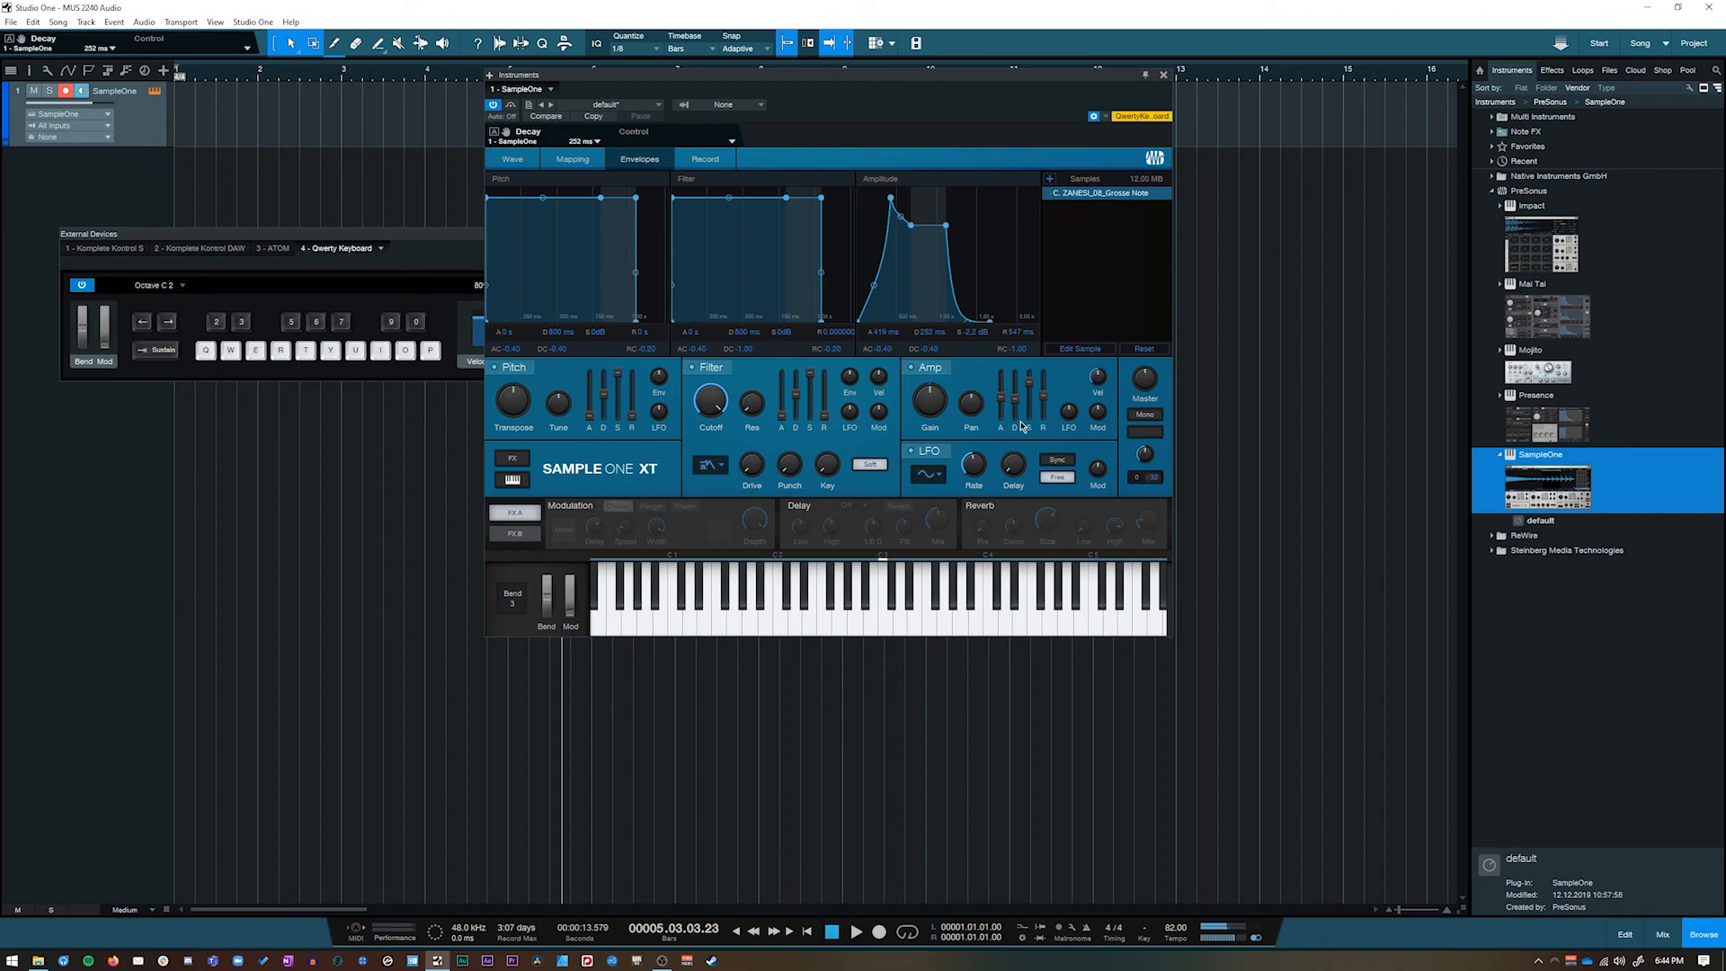
Play a short low melody on the Qwerty Keyboard, rising and stepping back down to its starting note
drag(943, 96, 922, 82)
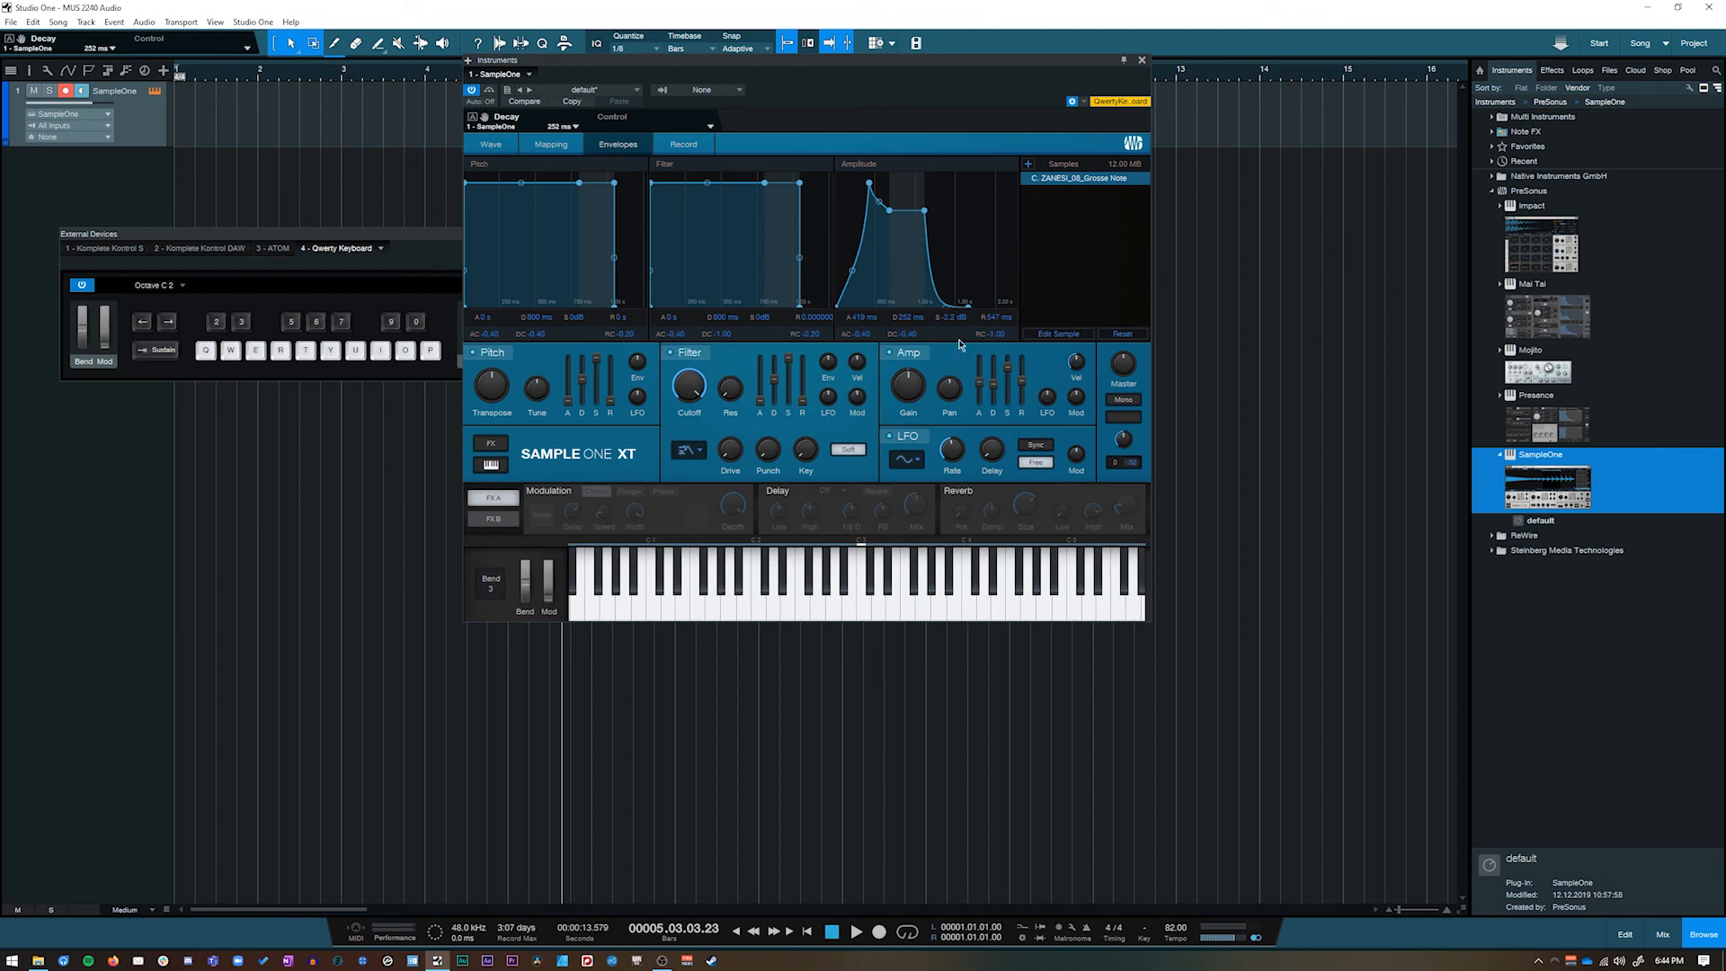
key(q)
key(t)
key(e)
key(r)
key(e)
key(w)
key(q)
Return to the sample's waveform view and check the filter's Cutoff, with the instrument window clear of the keyboard panel
drag(893, 68, 976, 106)
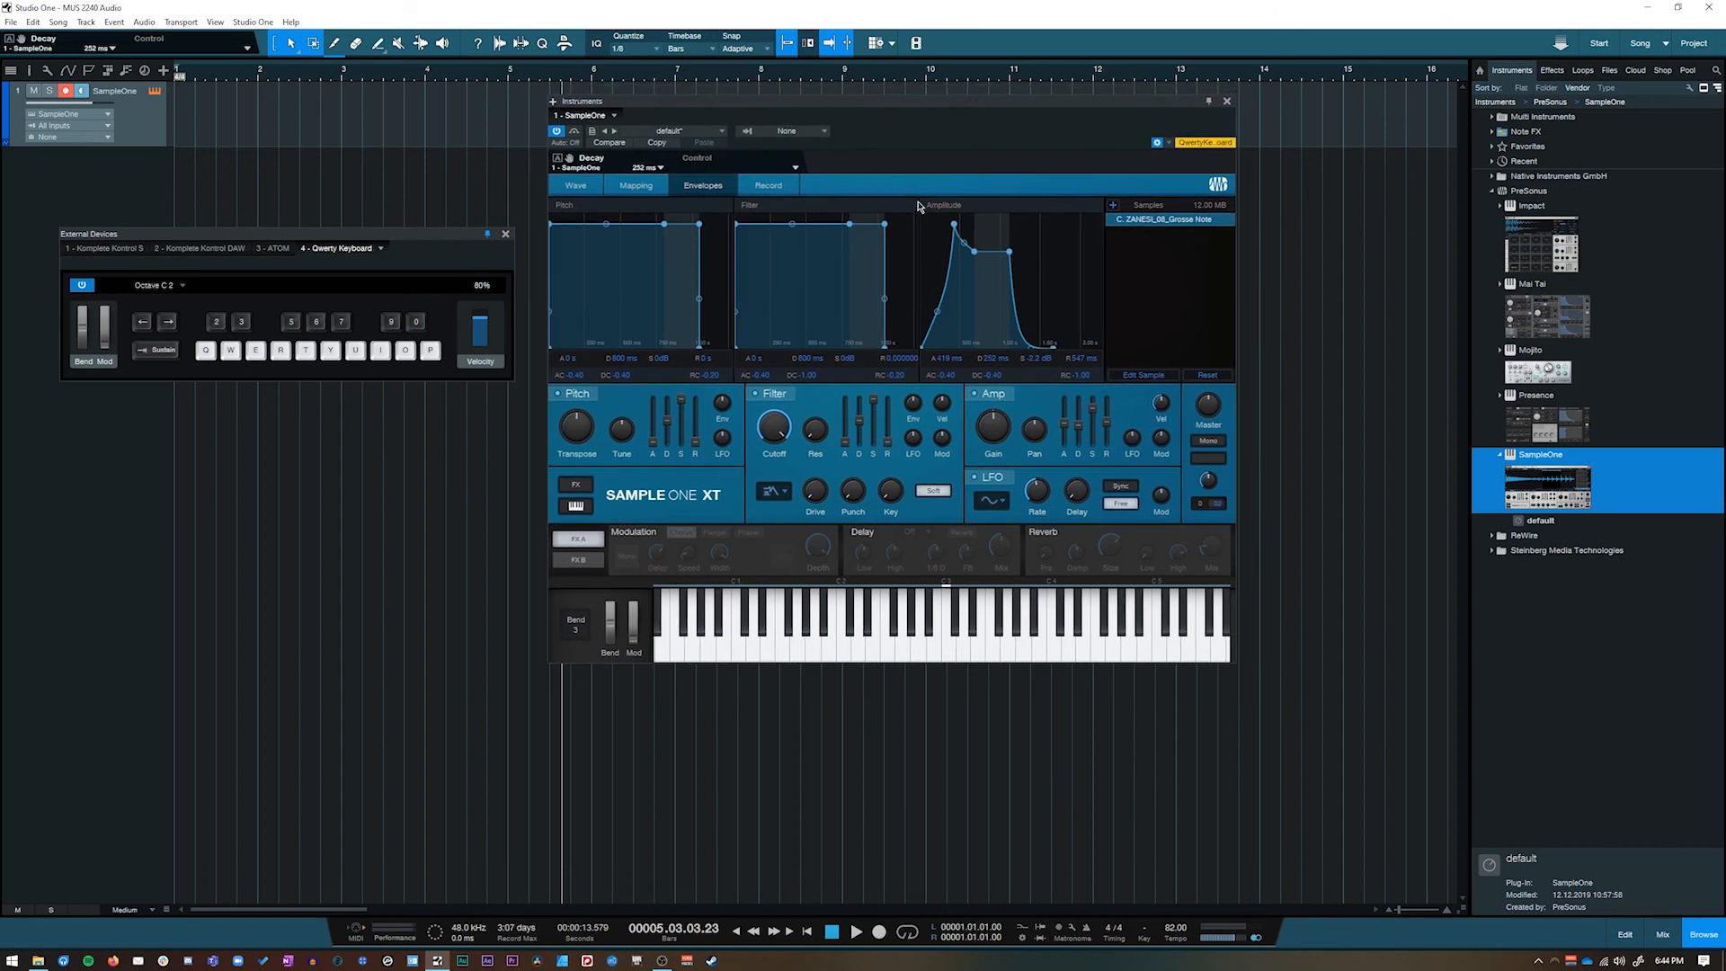
drag(880, 114, 862, 109)
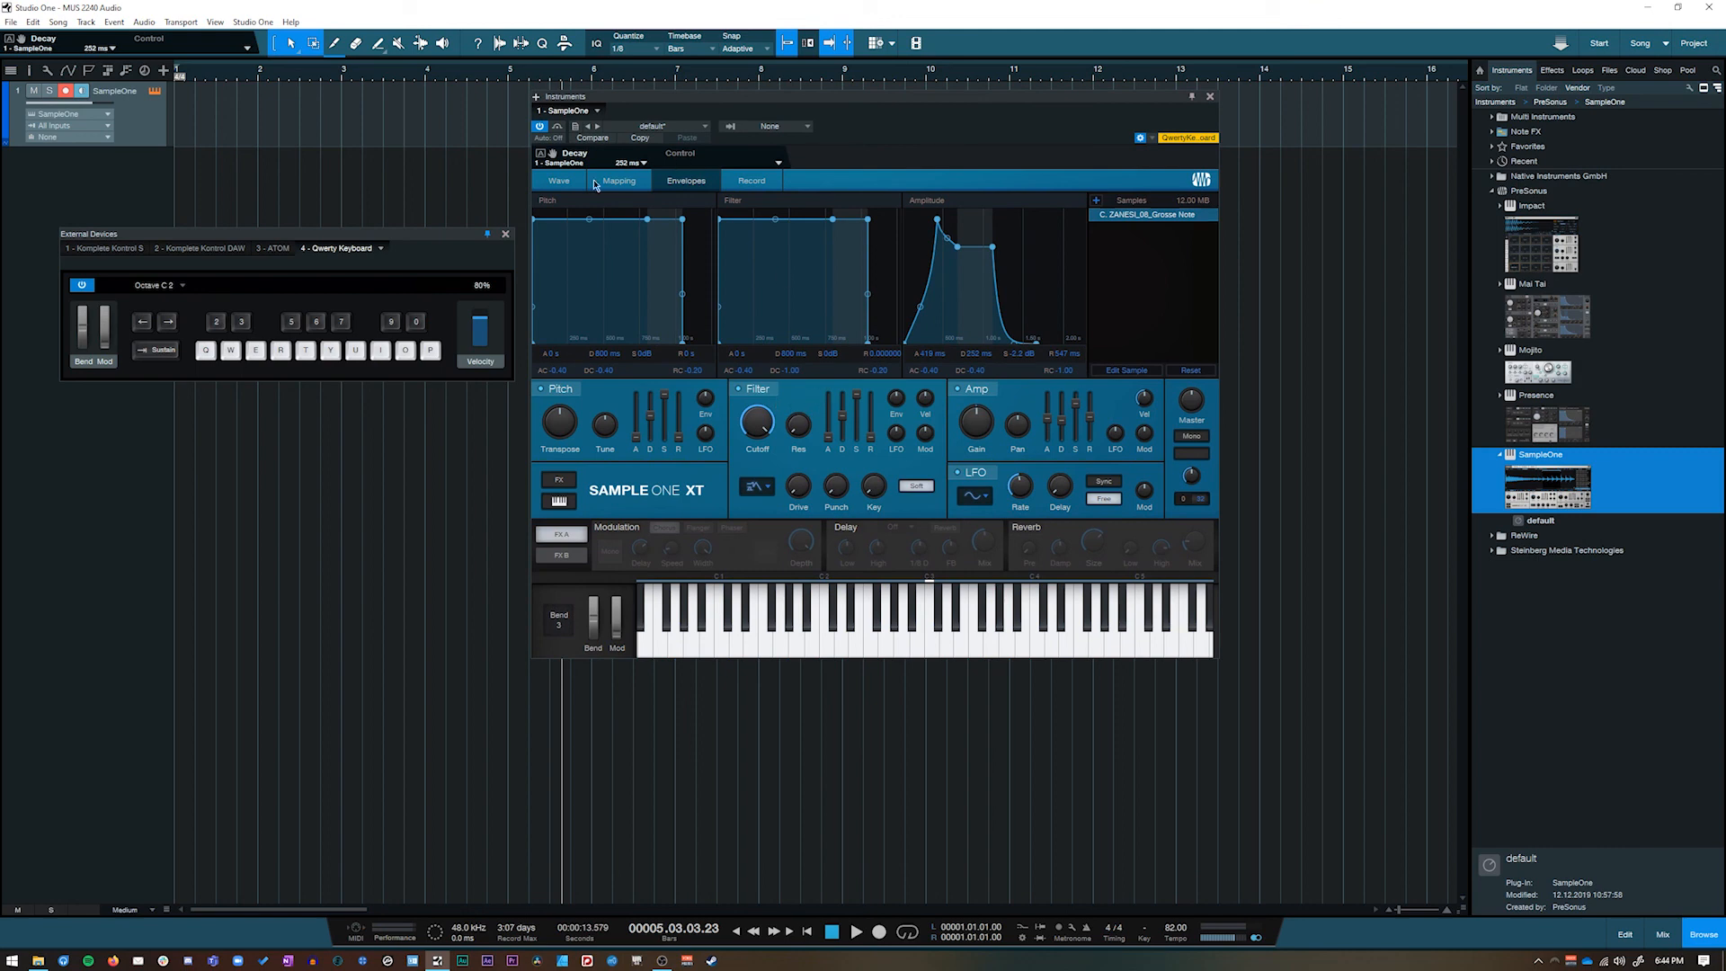
click(561, 183)
mouse_move(765, 428)
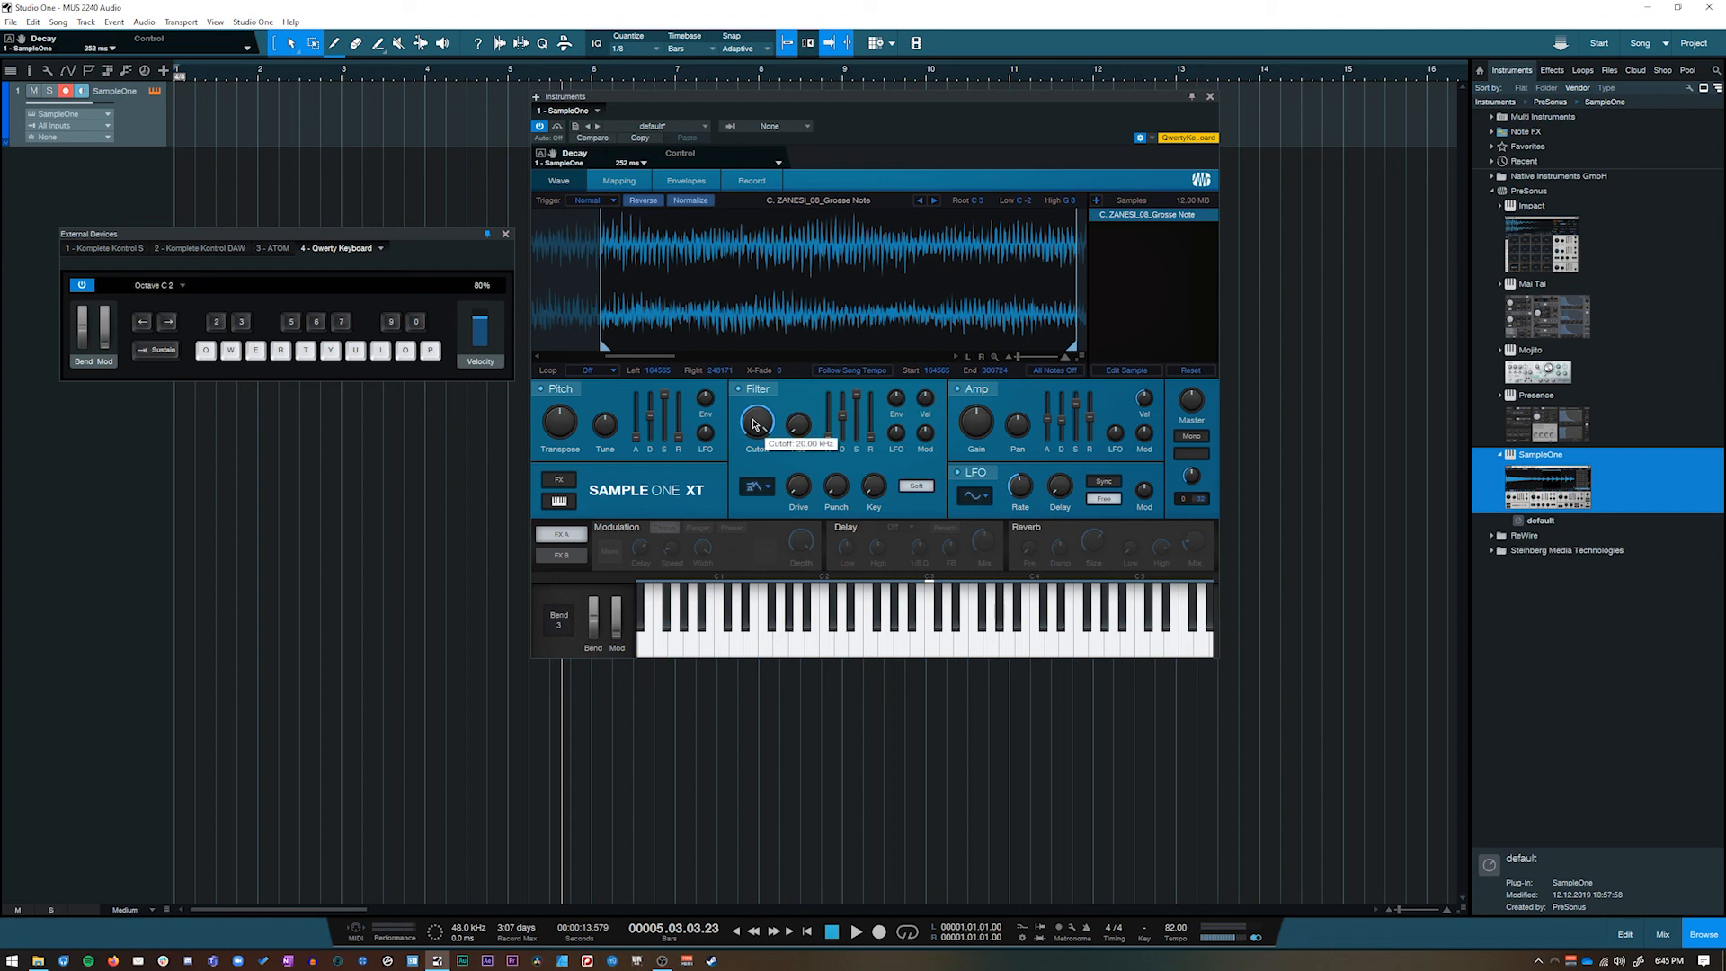
Lower the filter Cutoff to a few hundred hertz, play two notes through it, and raise it back to about 3.5 kHz
drag(759, 424, 754, 483)
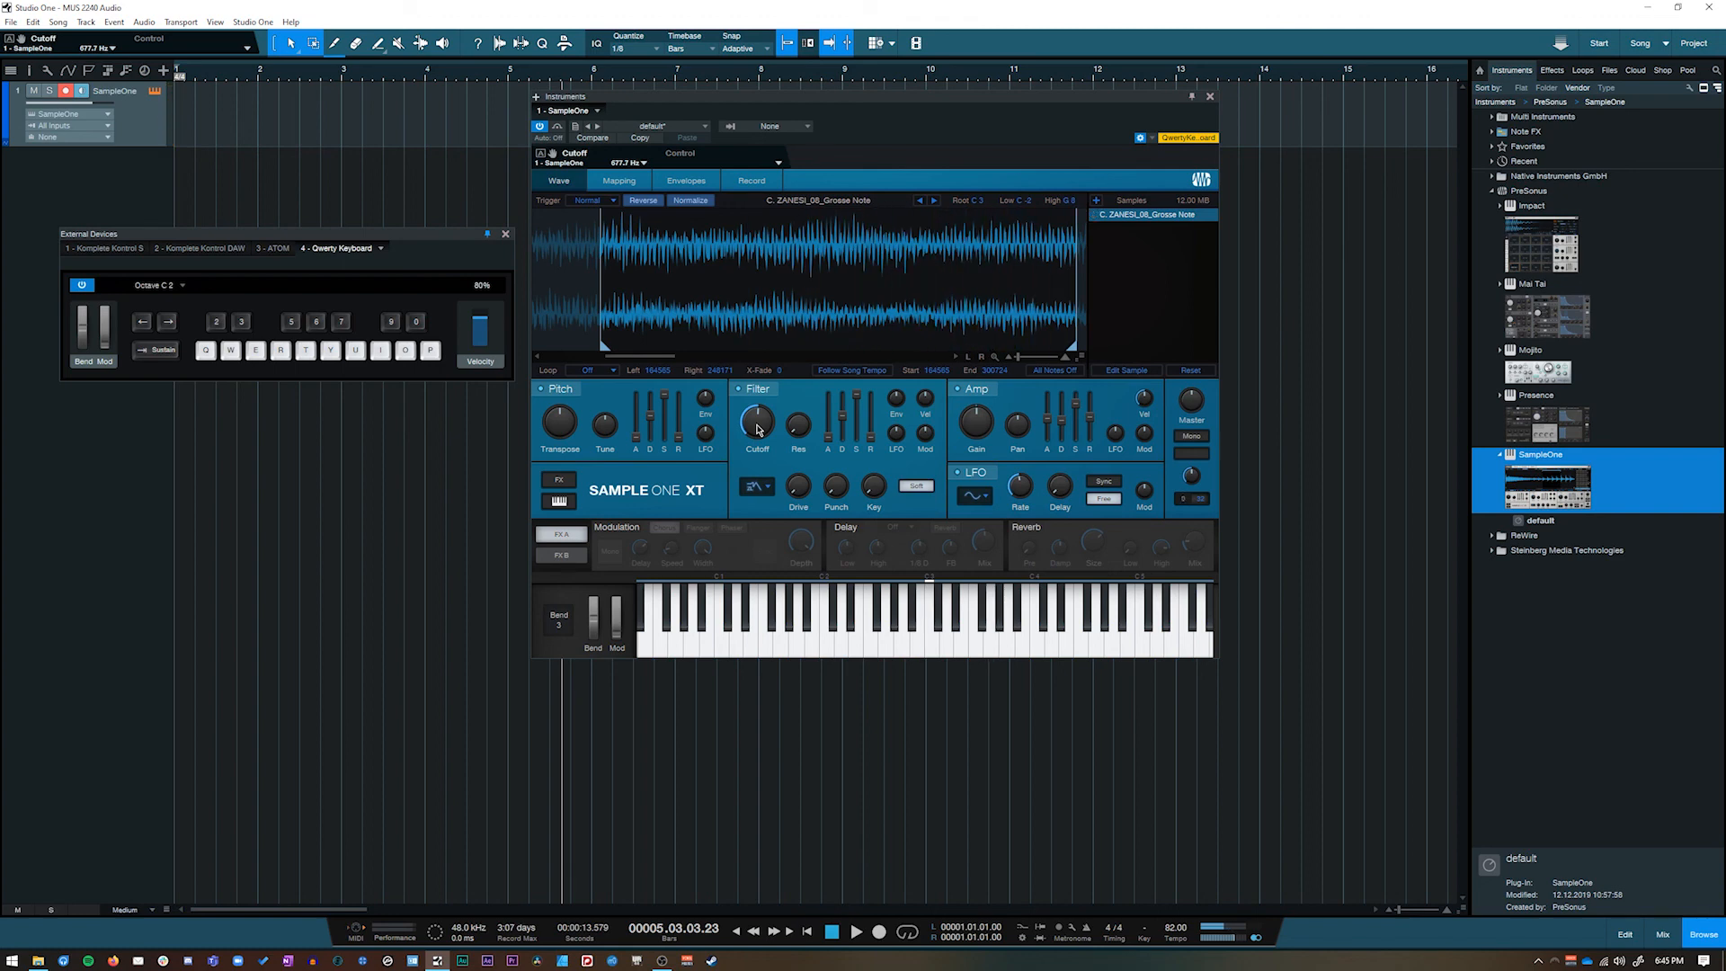
mouse_move(801, 107)
mouse_down()
mouse_move(835, 104)
mouse_move(797, 109)
mouse_up()
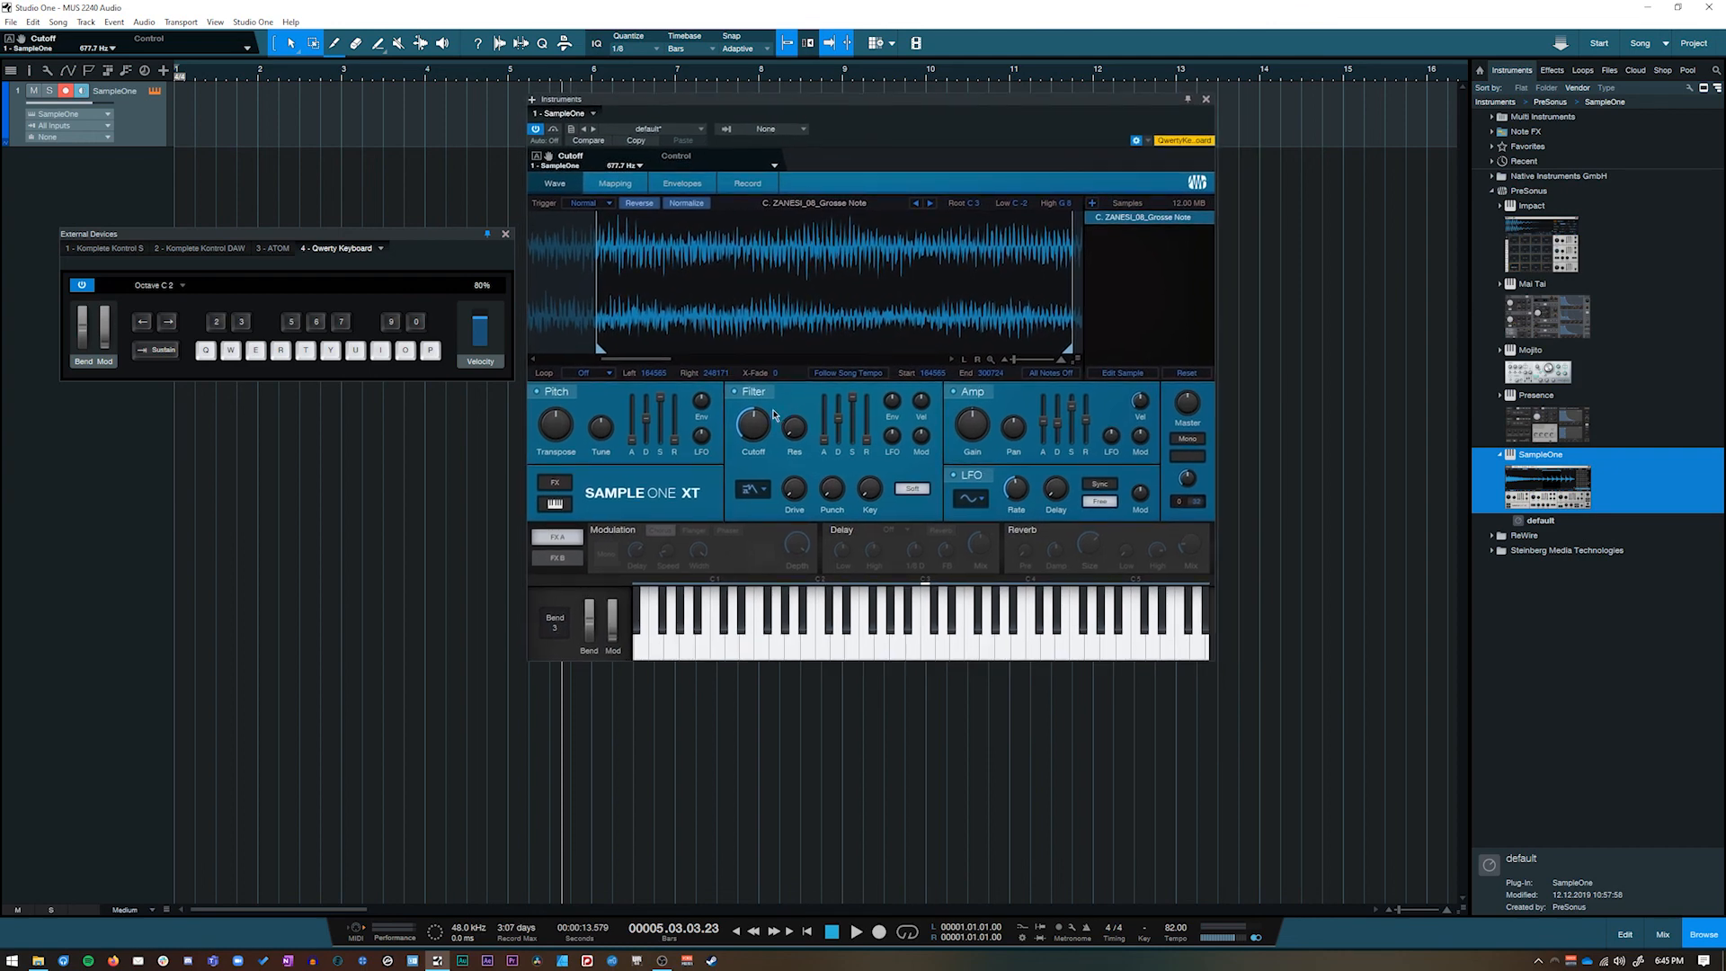
drag(760, 435, 753, 443)
key(q)
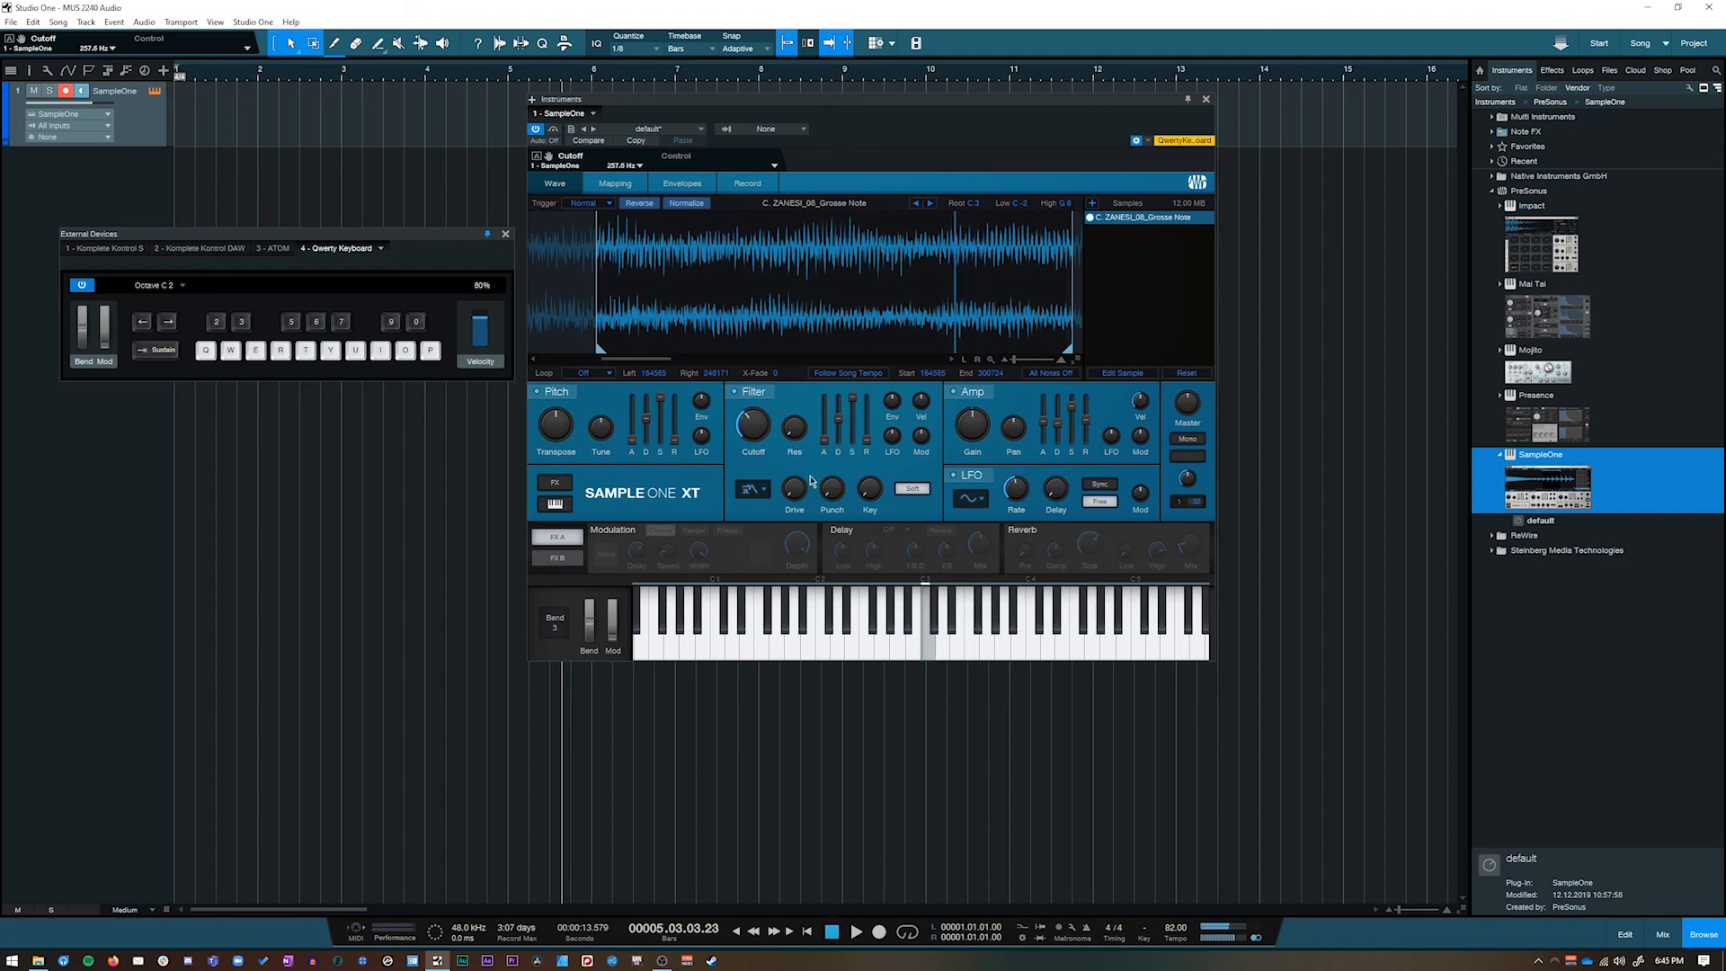
key(t)
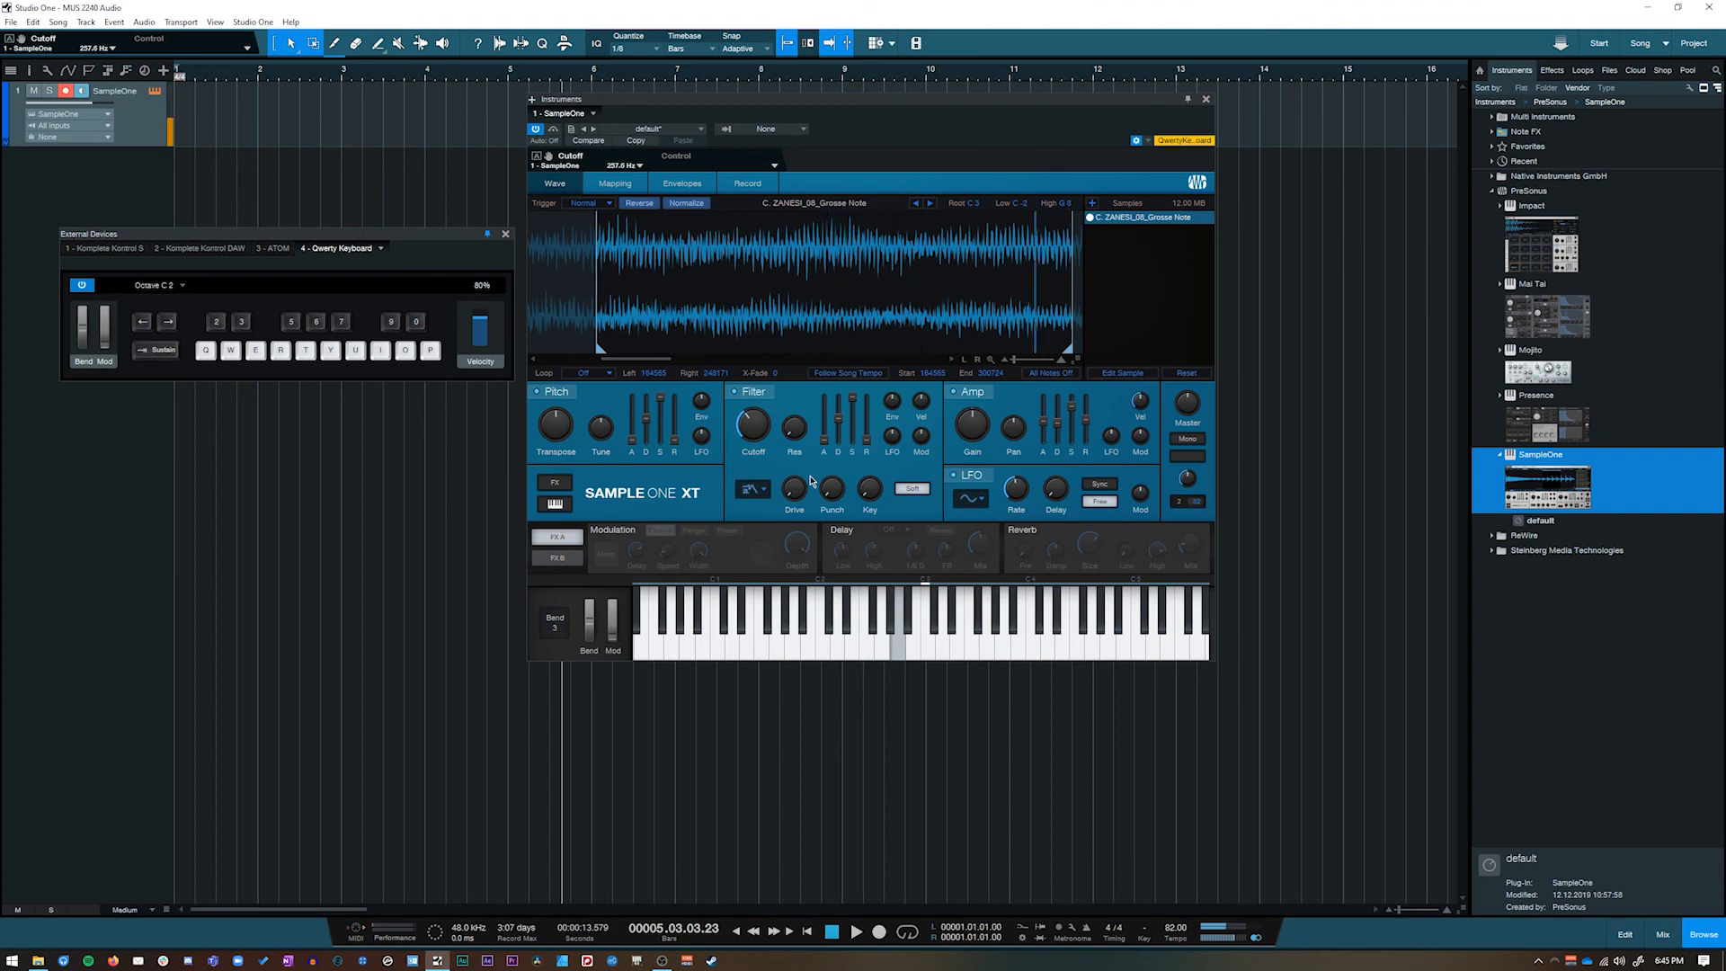
drag(751, 426, 755, 392)
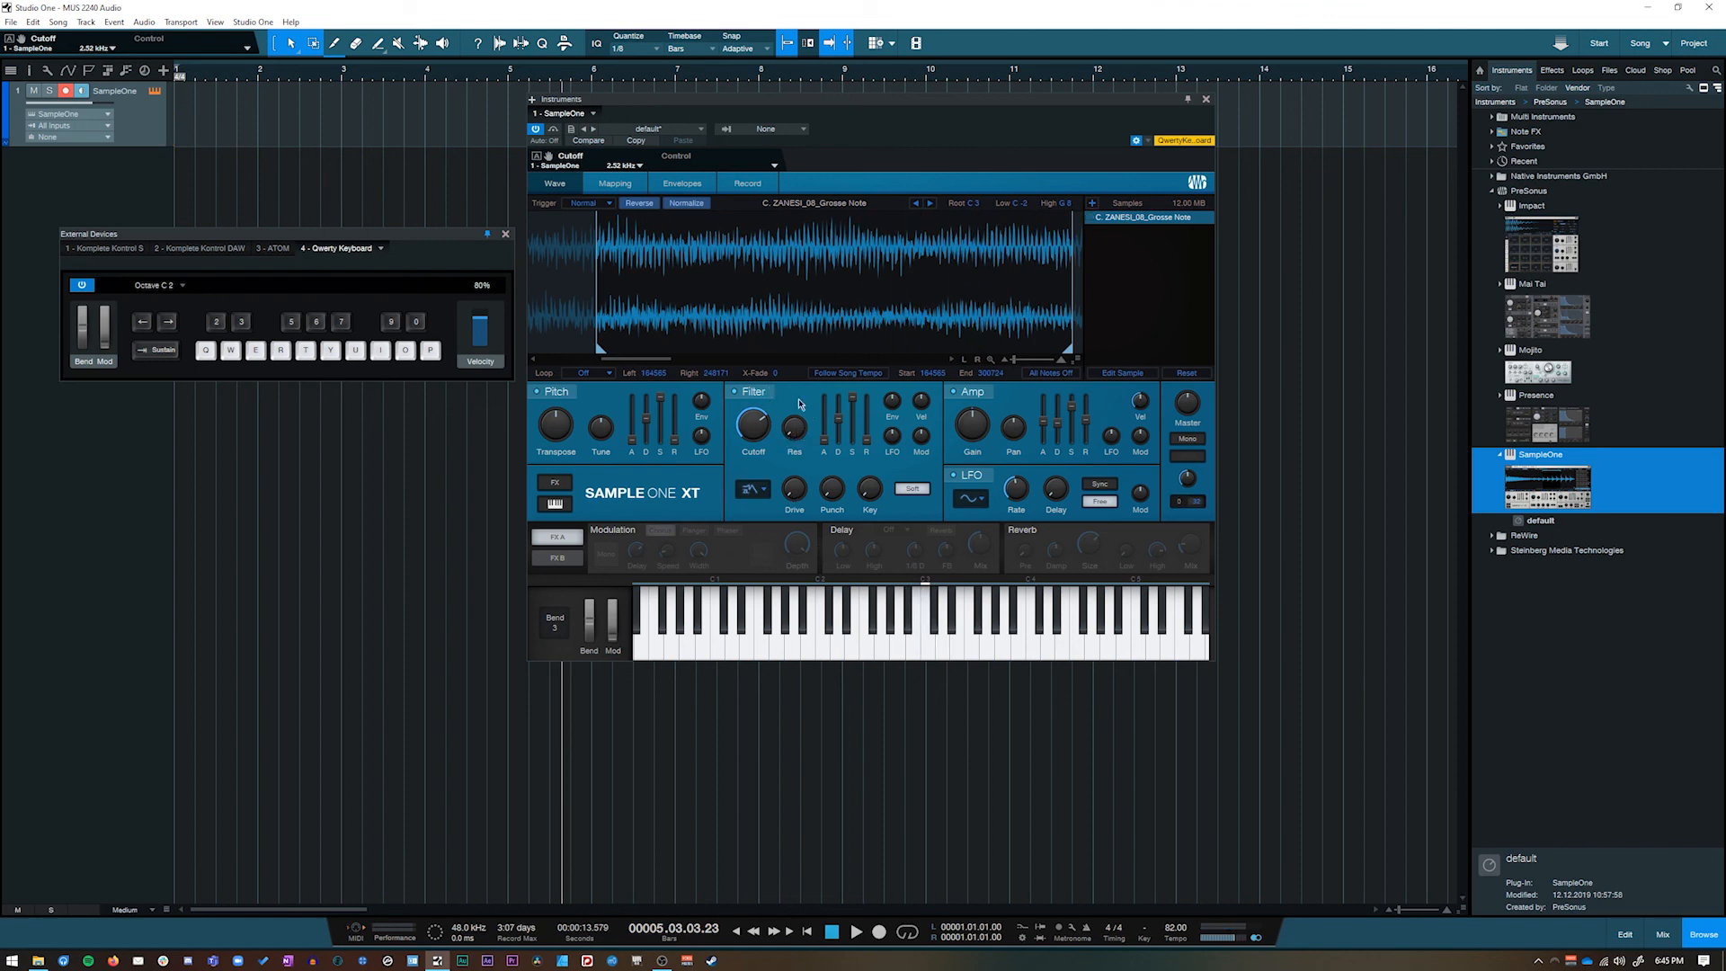
Compare the two effects pages, FX A and FX B, looking over their modules and returning to FX A
drag(842, 101, 838, 87)
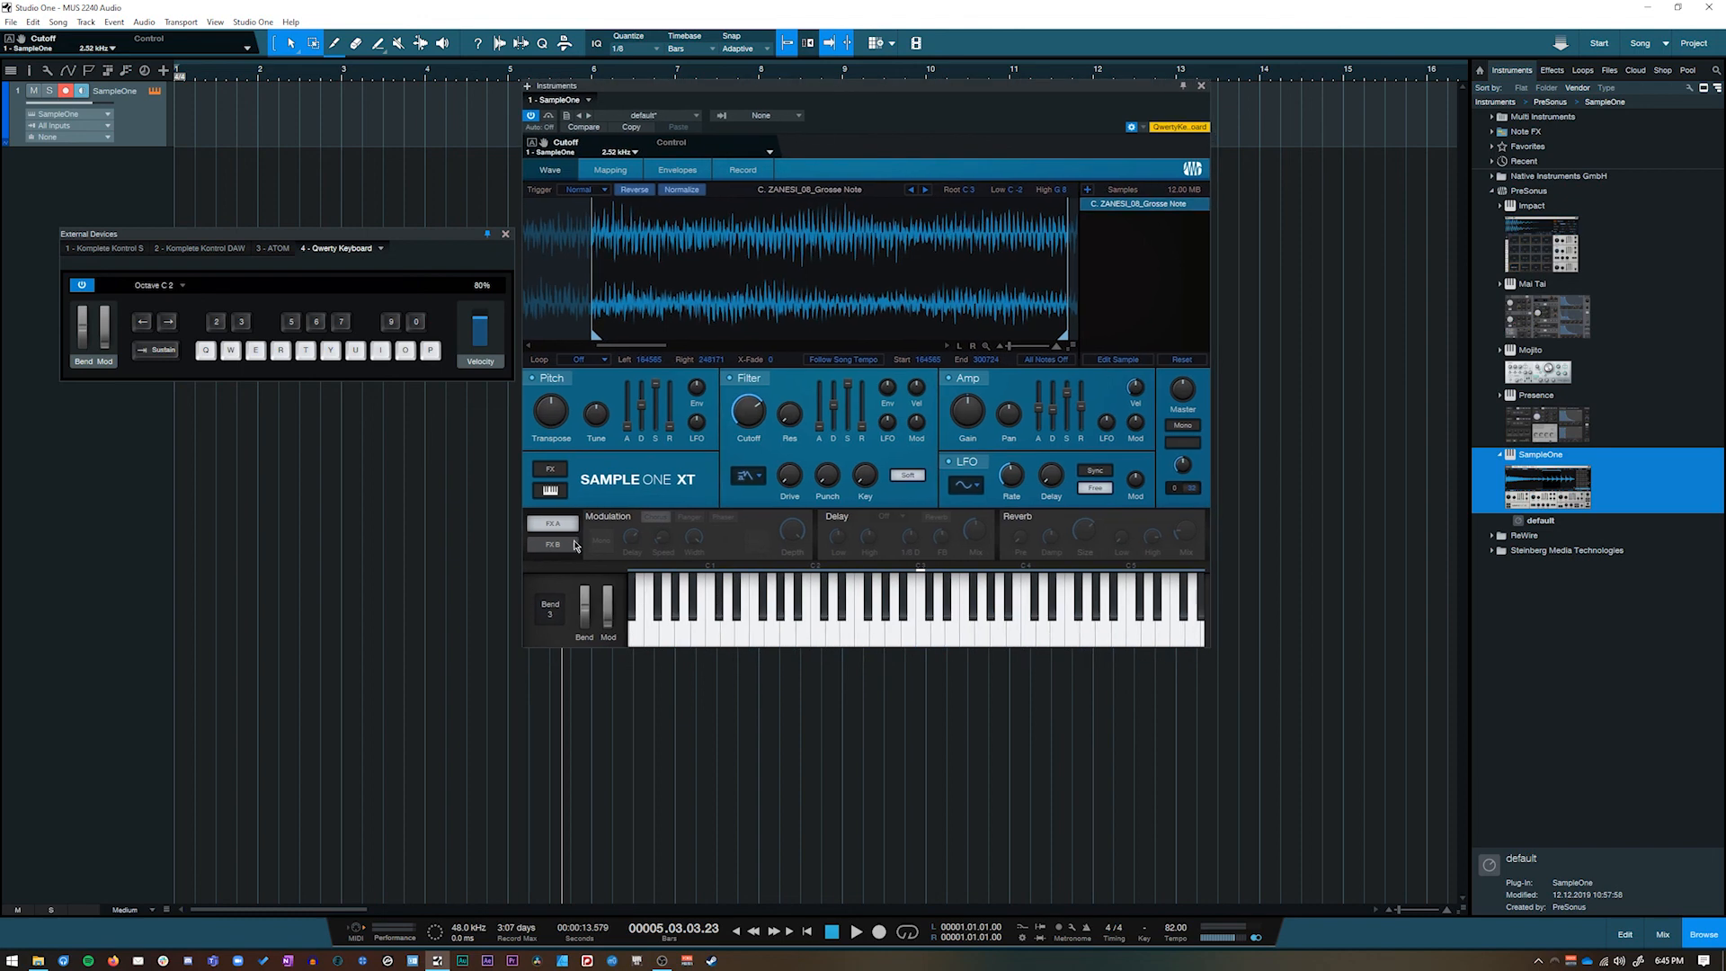
click(568, 547)
click(562, 526)
click(566, 548)
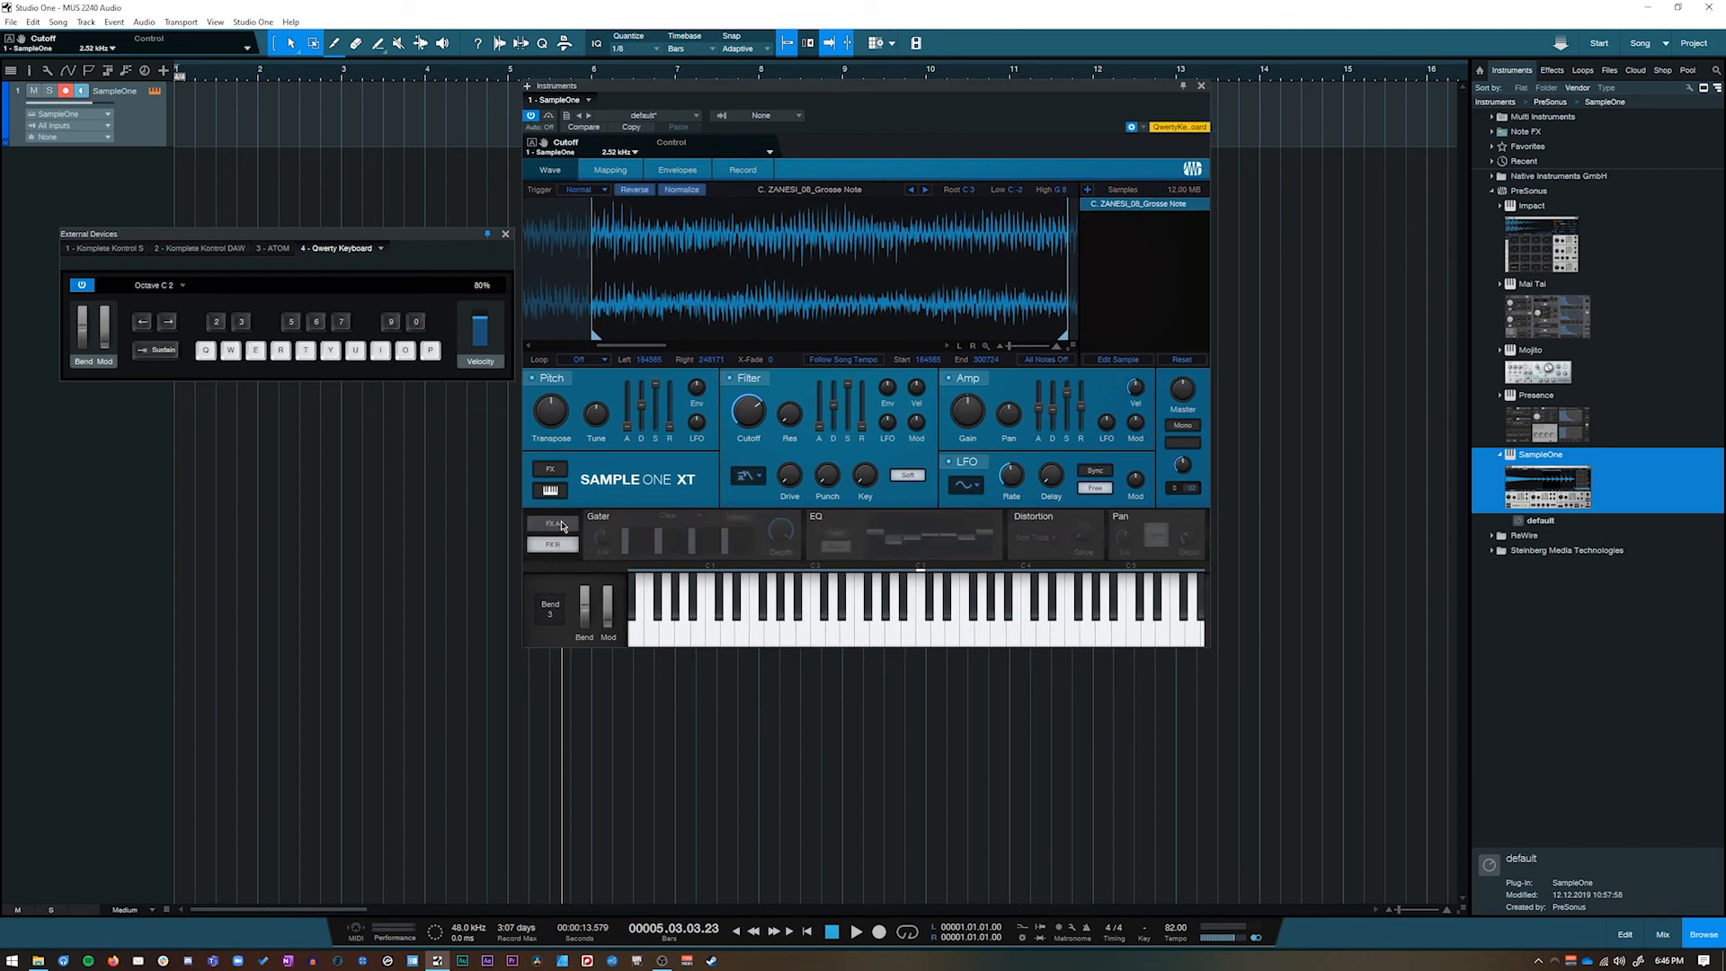
click(562, 526)
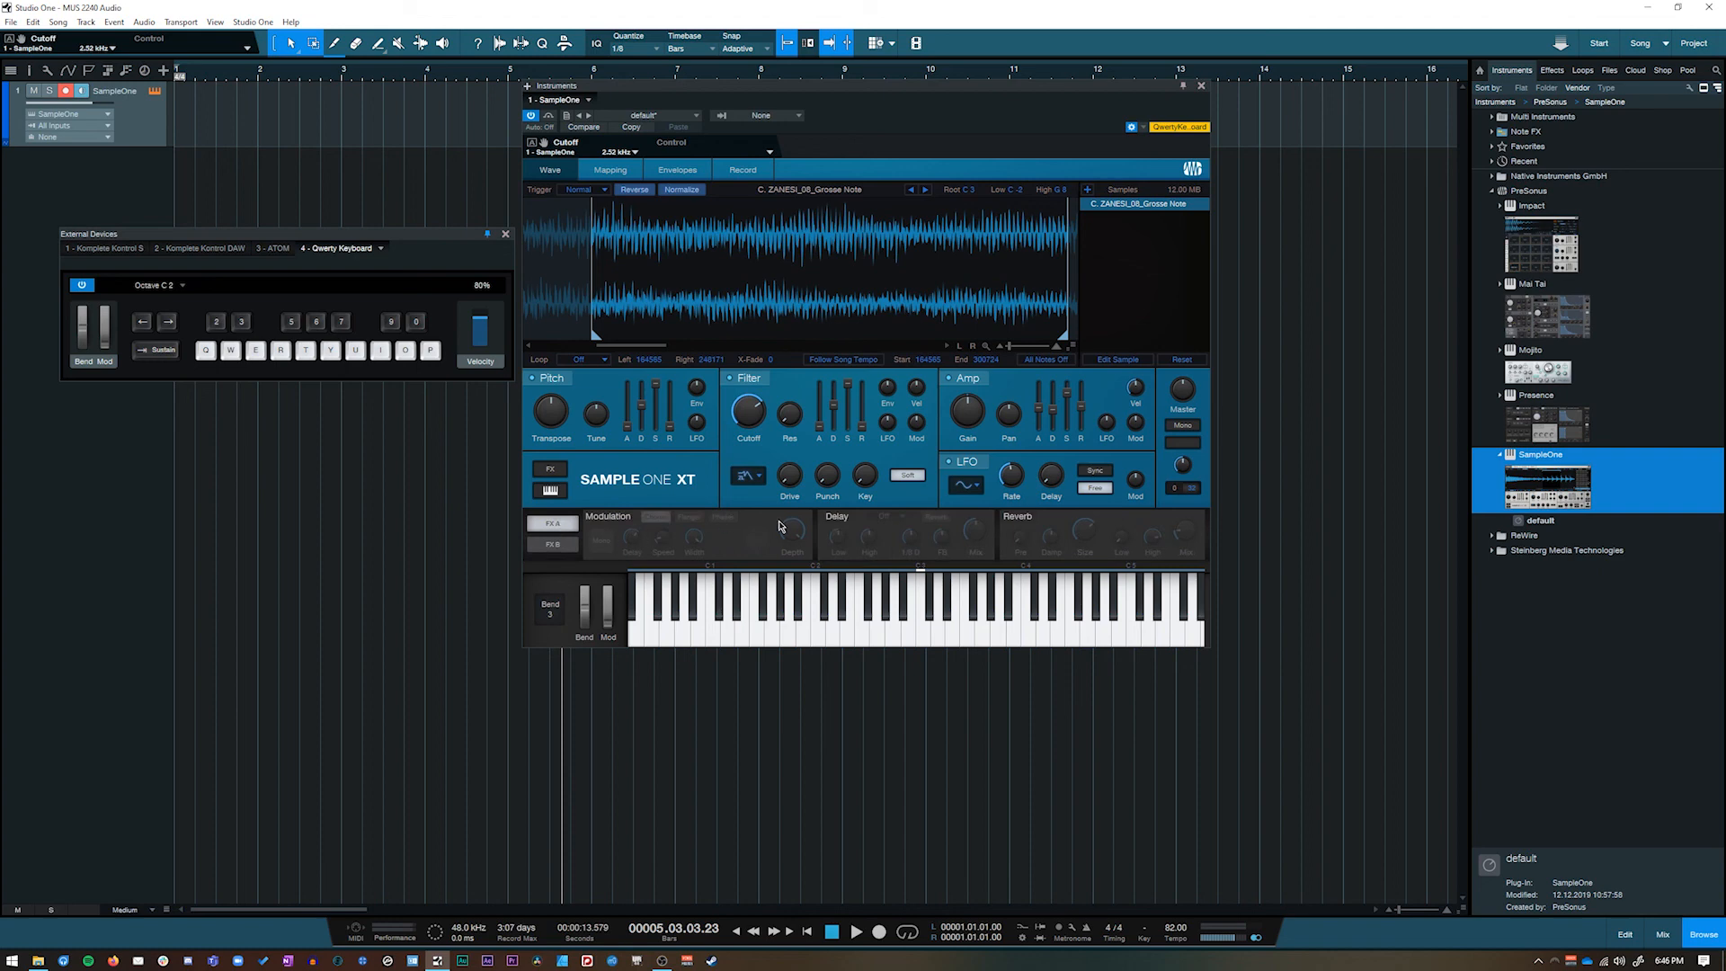
click(553, 546)
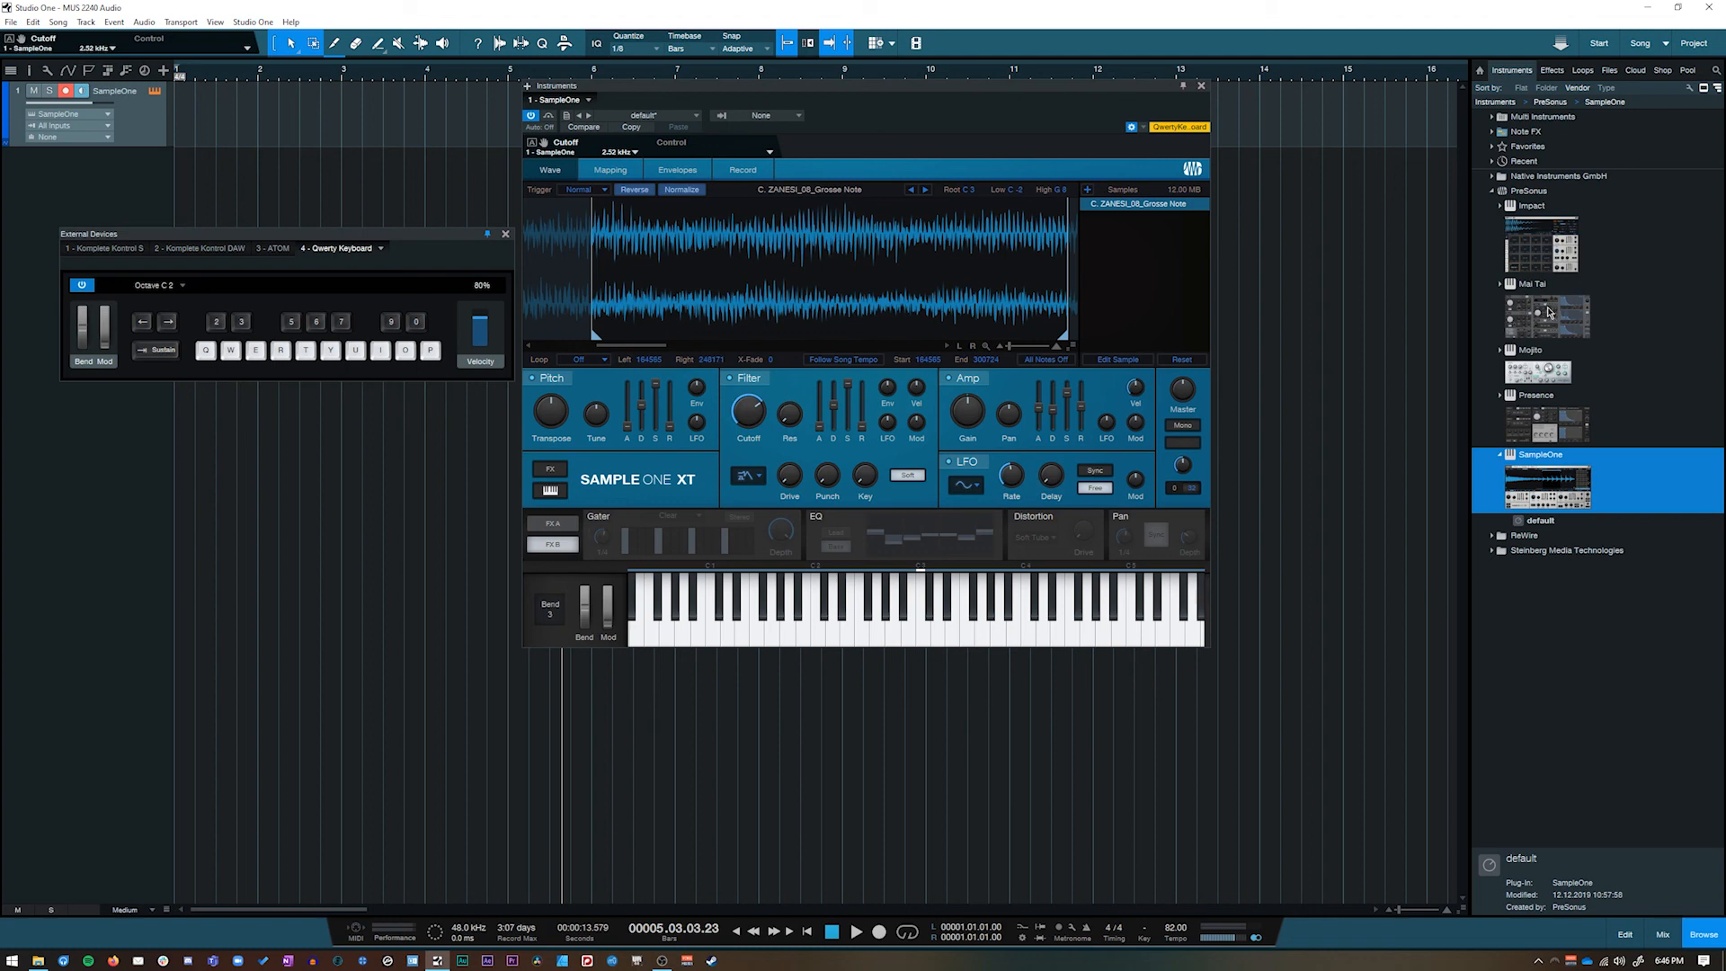
click(553, 525)
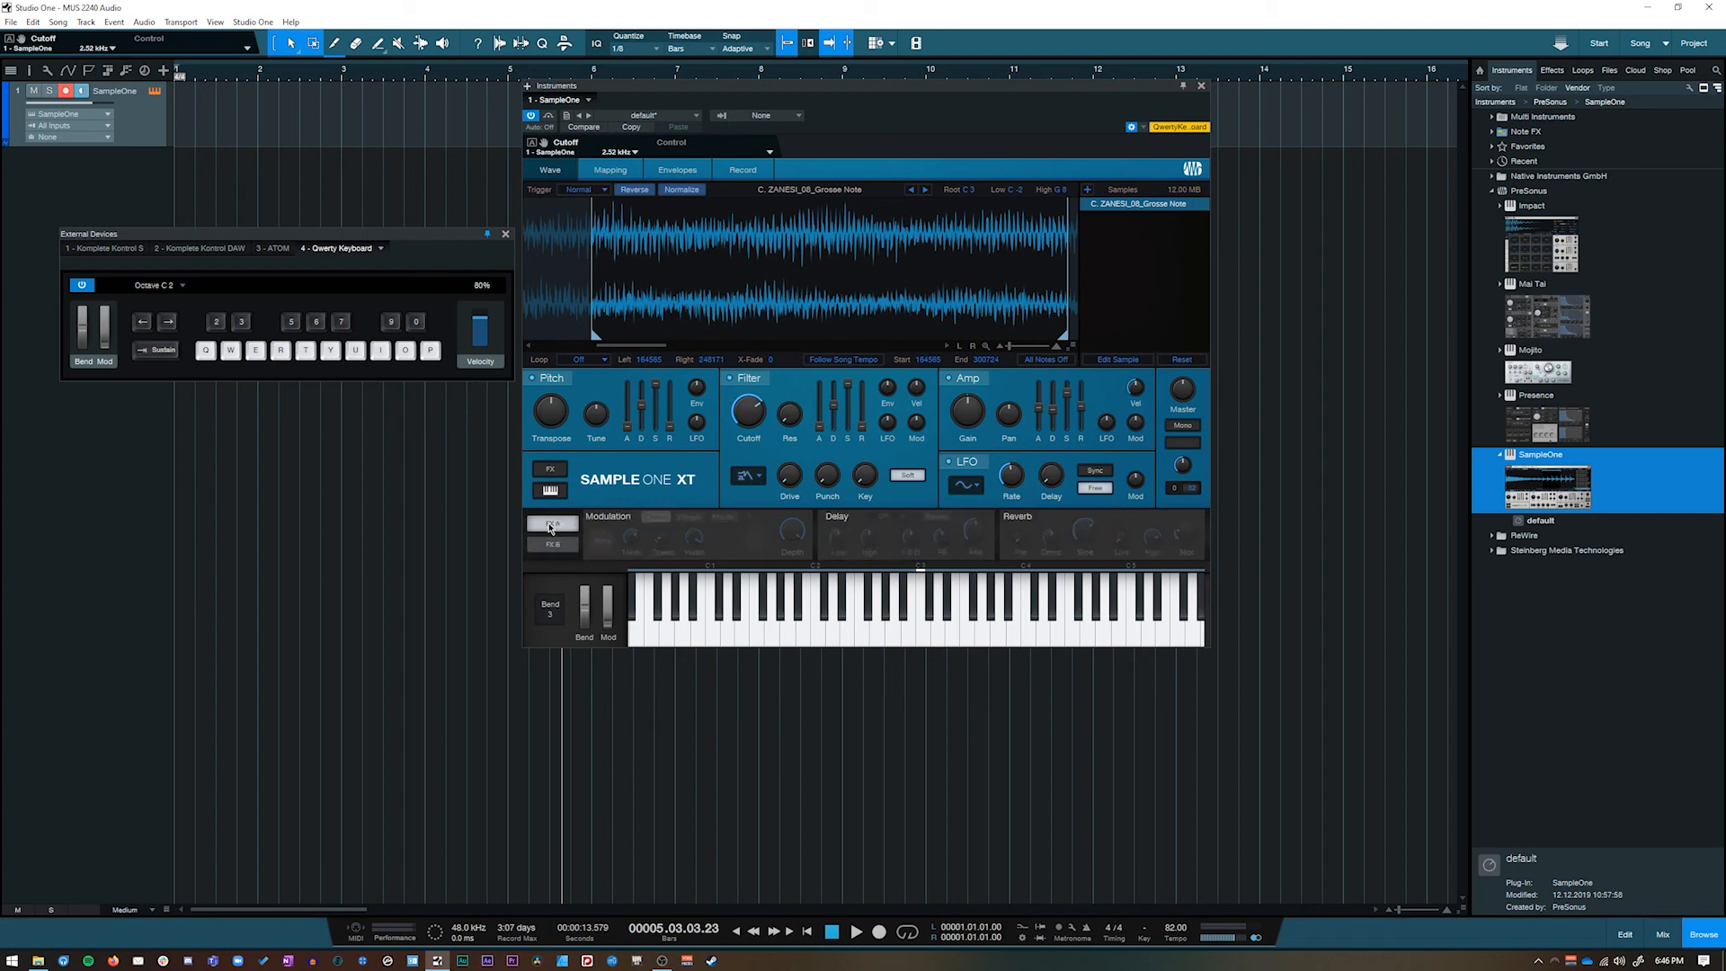
Turn on the Delay effect, adjust its high cut, and set its delay time to 1/4 T
click(838, 518)
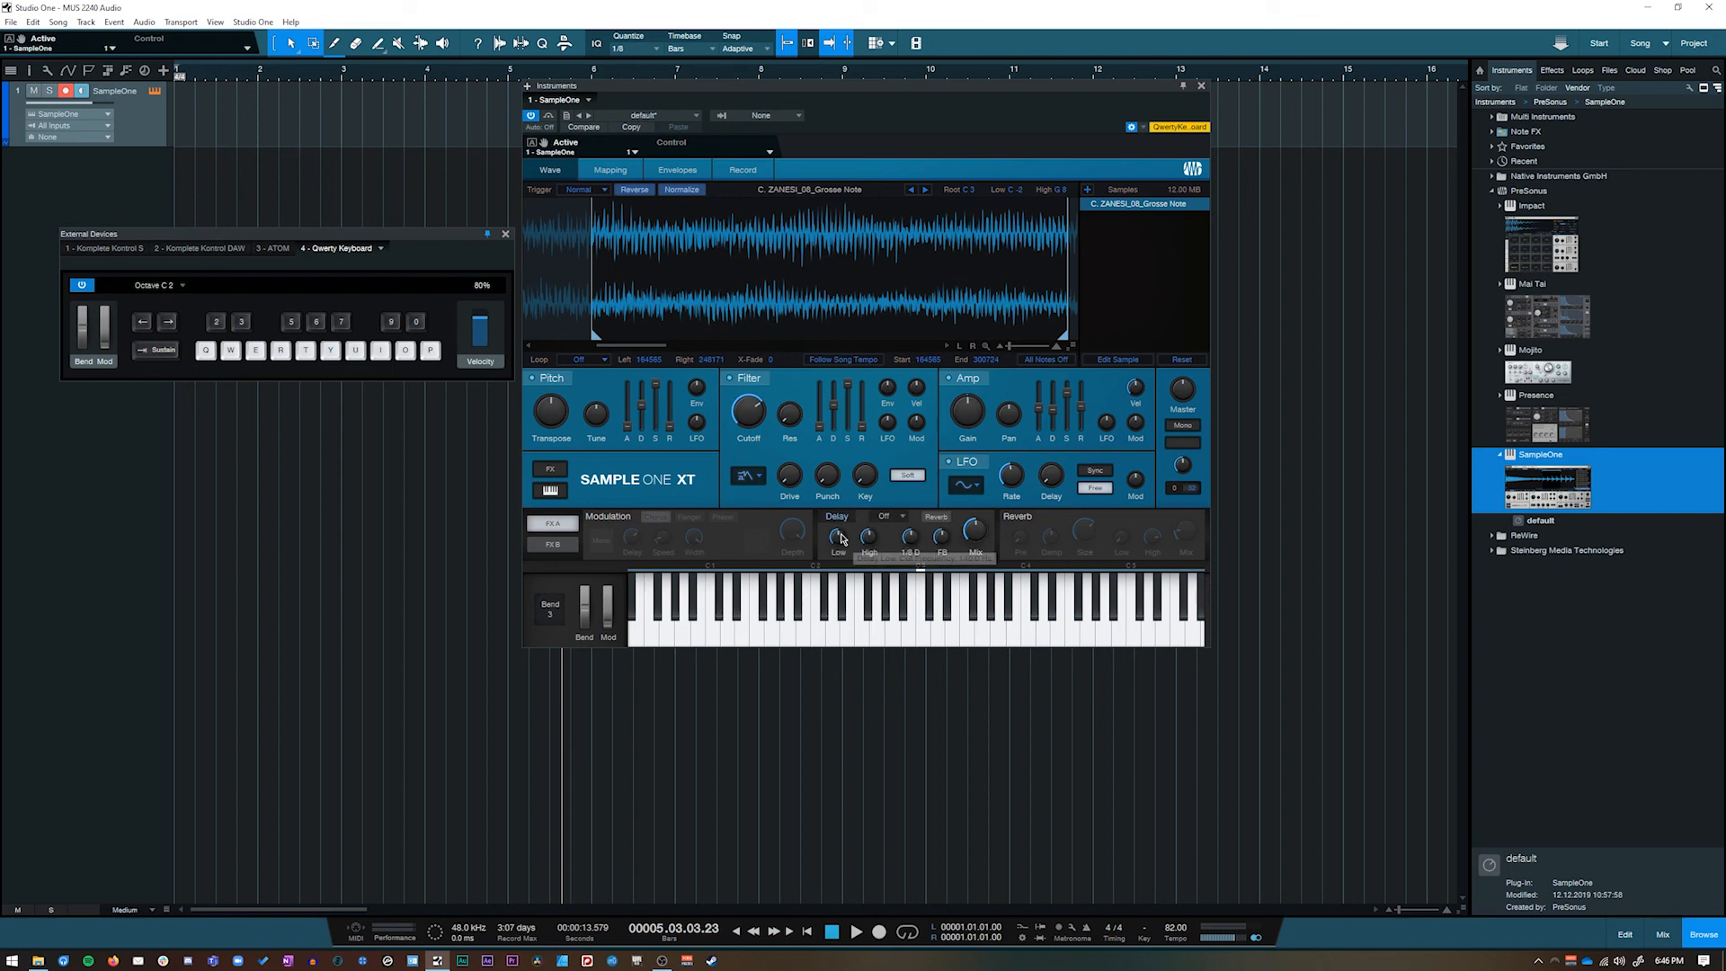
drag(838, 533, 872, 516)
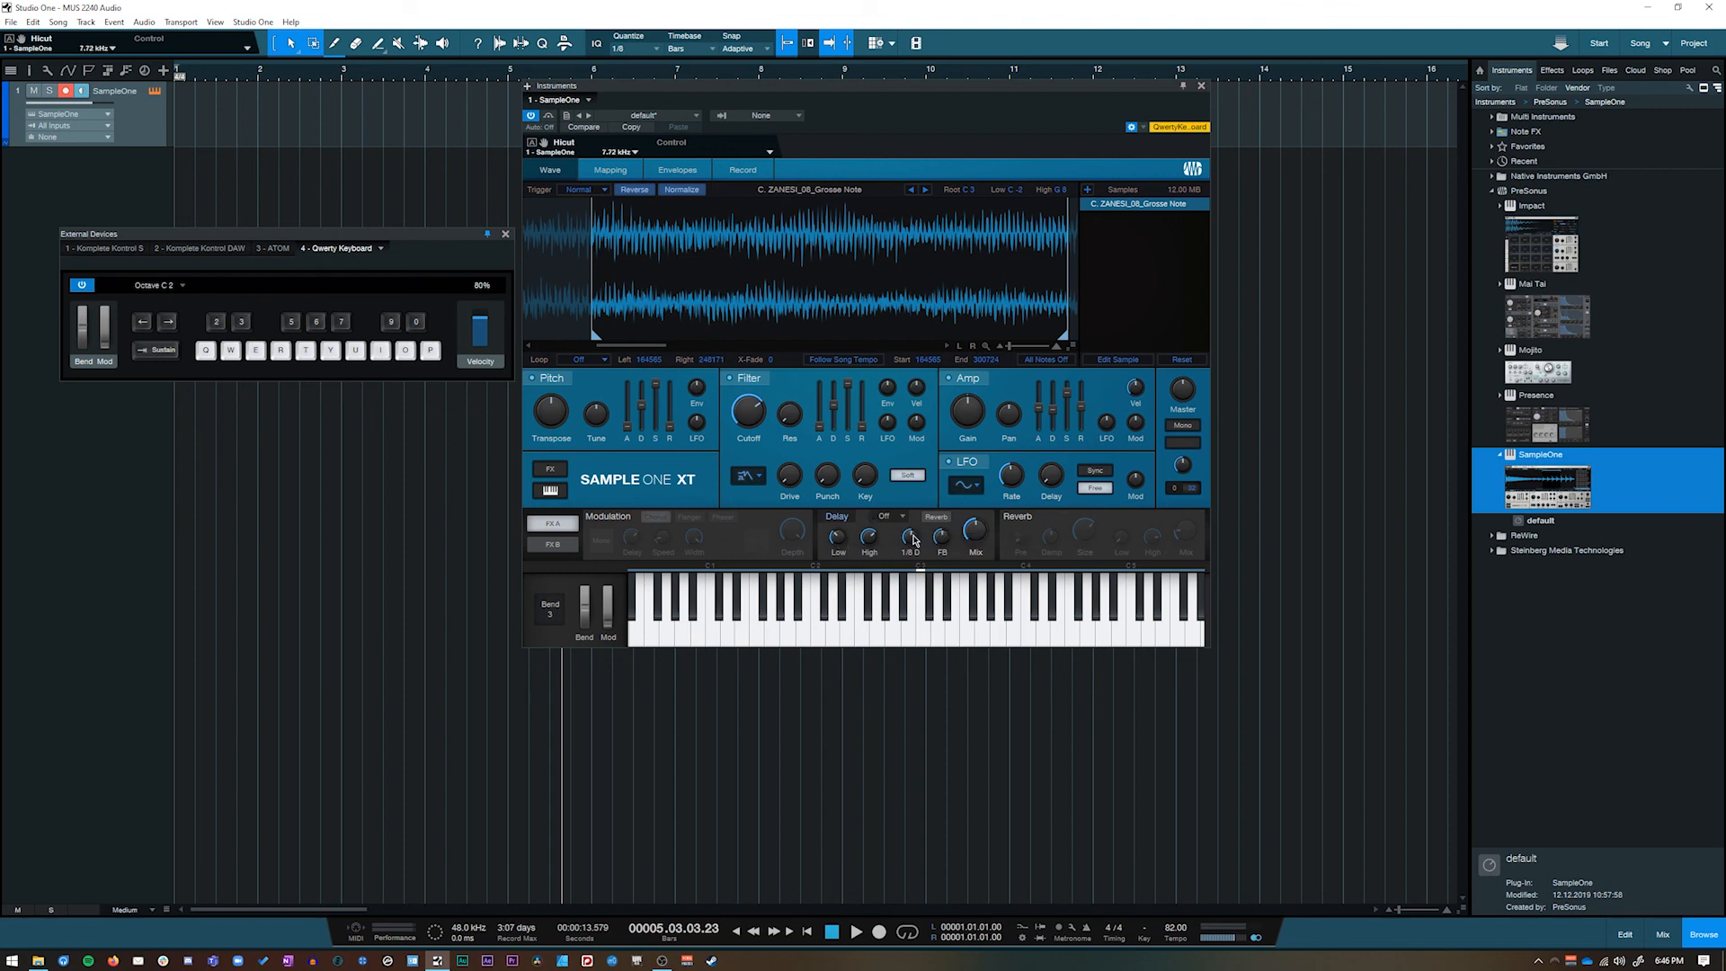
drag(911, 540, 896, 539)
drag(904, 536, 898, 537)
click(910, 620)
click(1000, 600)
drag(908, 538, 909, 518)
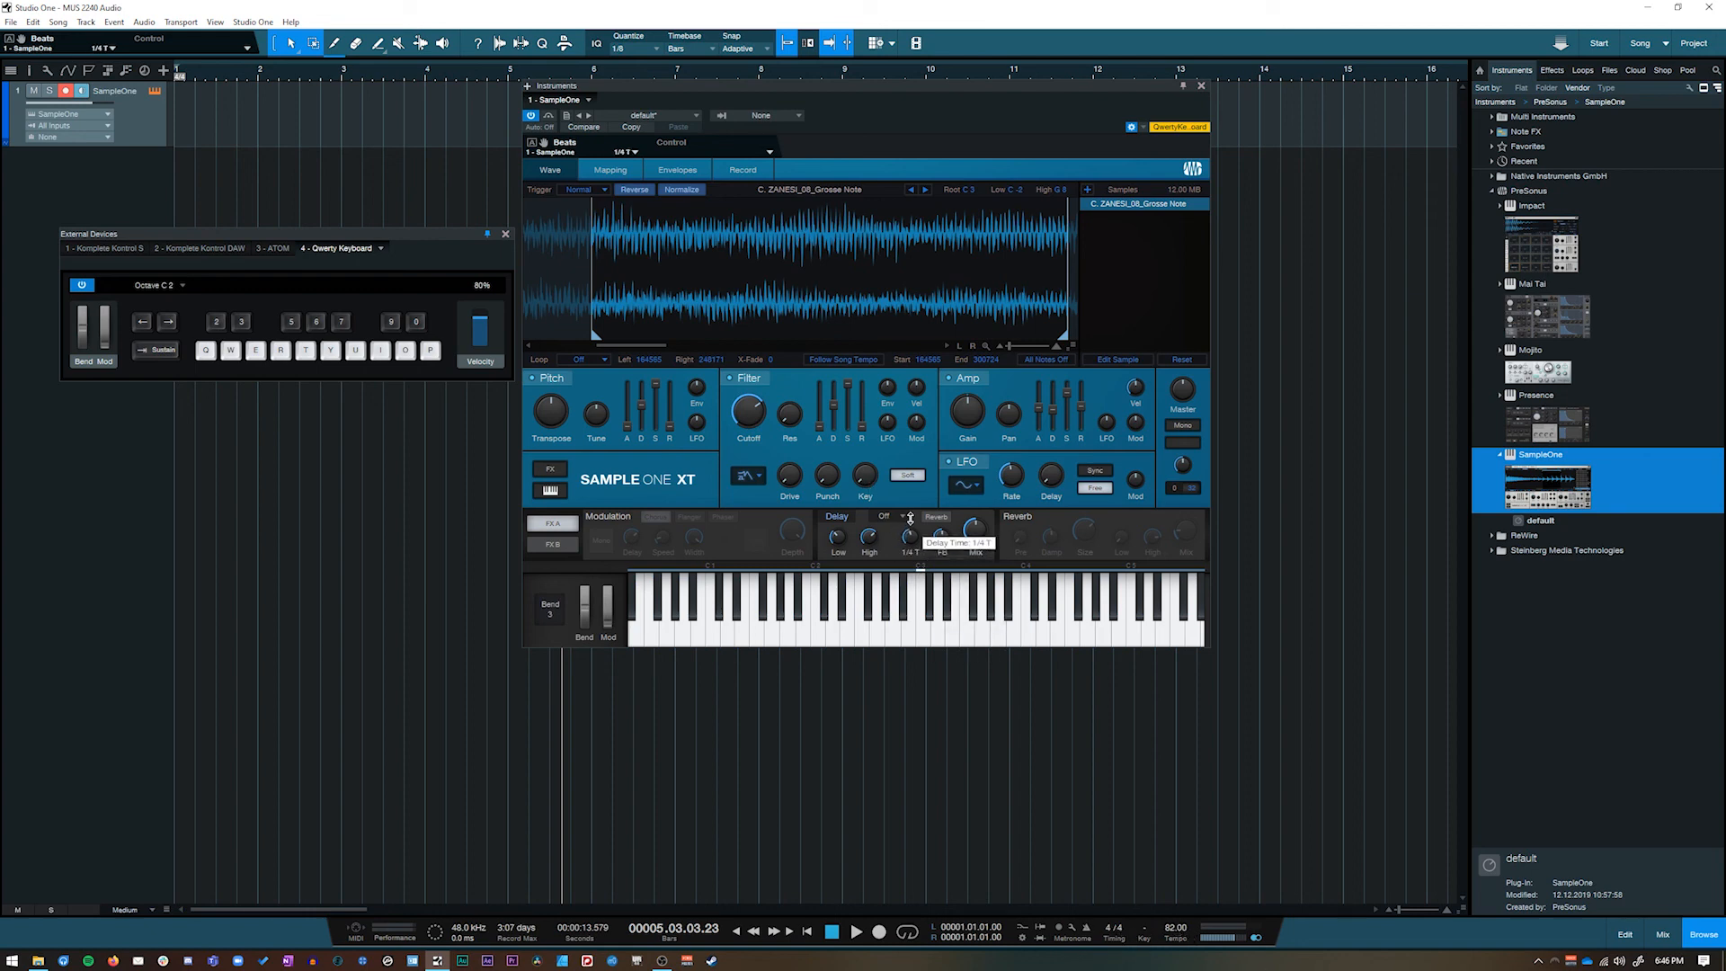
Set the Delay's feedback to 76 % and its mix to 40 %, and play a short phrase on the Qwerty Keyboard
drag(944, 543, 948, 506)
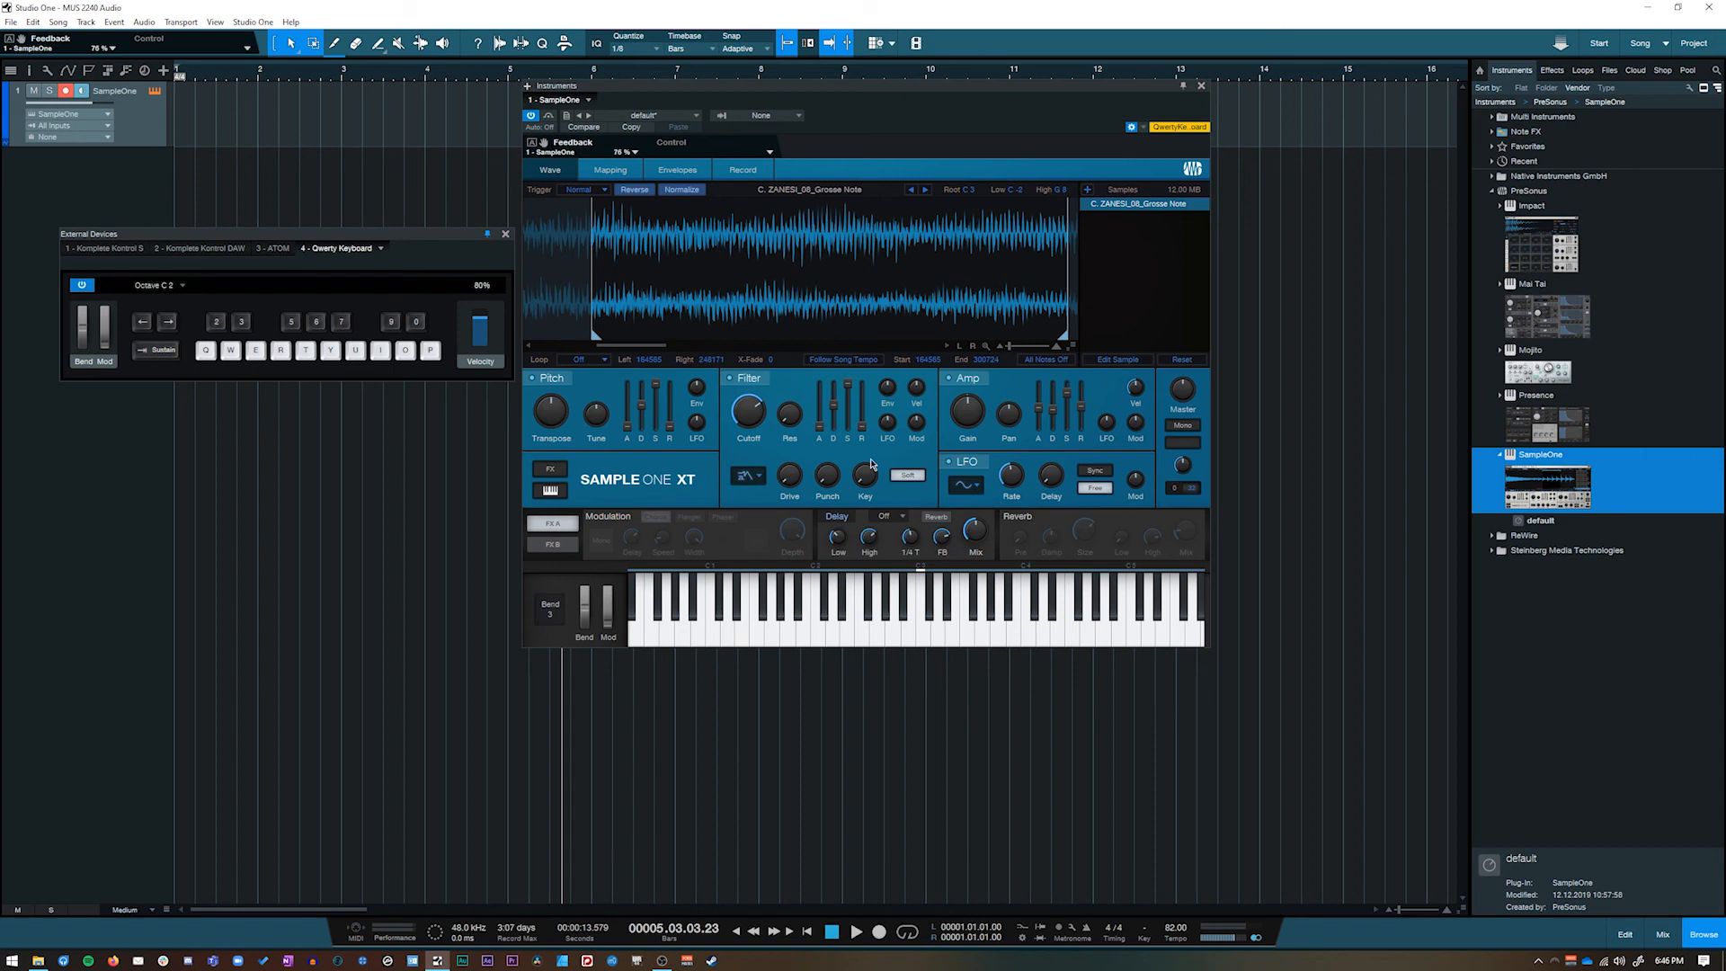
drag(977, 543, 976, 496)
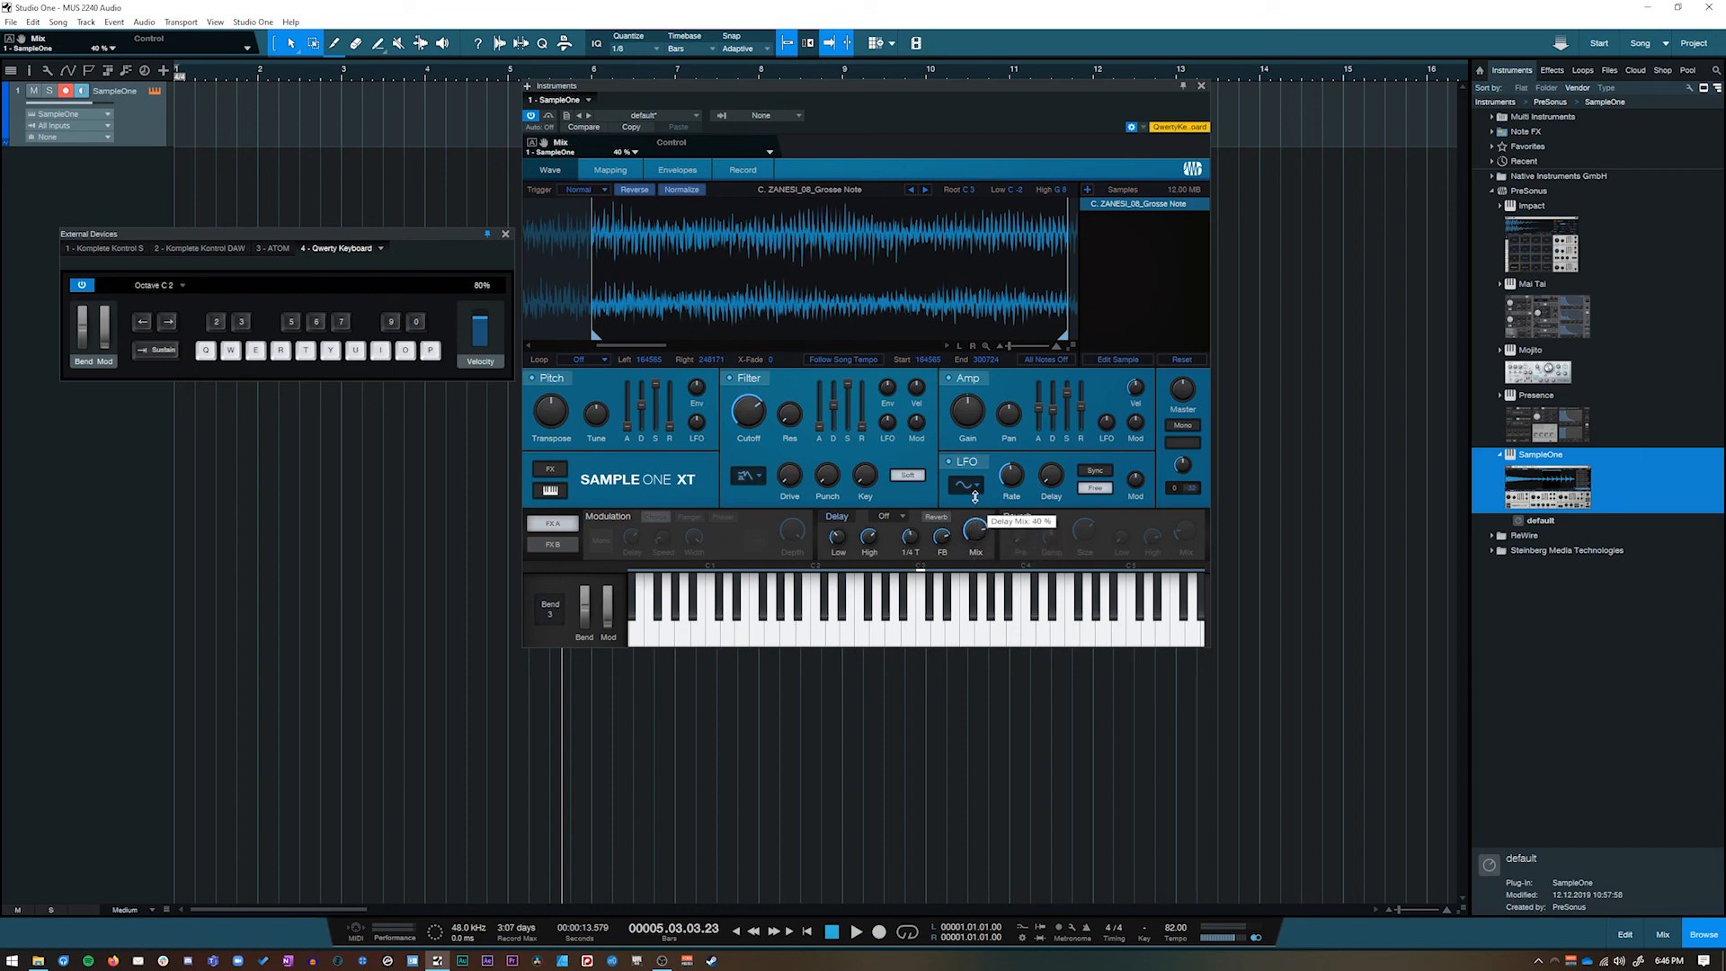
key(q)
key(t)
key(e)
key(w)
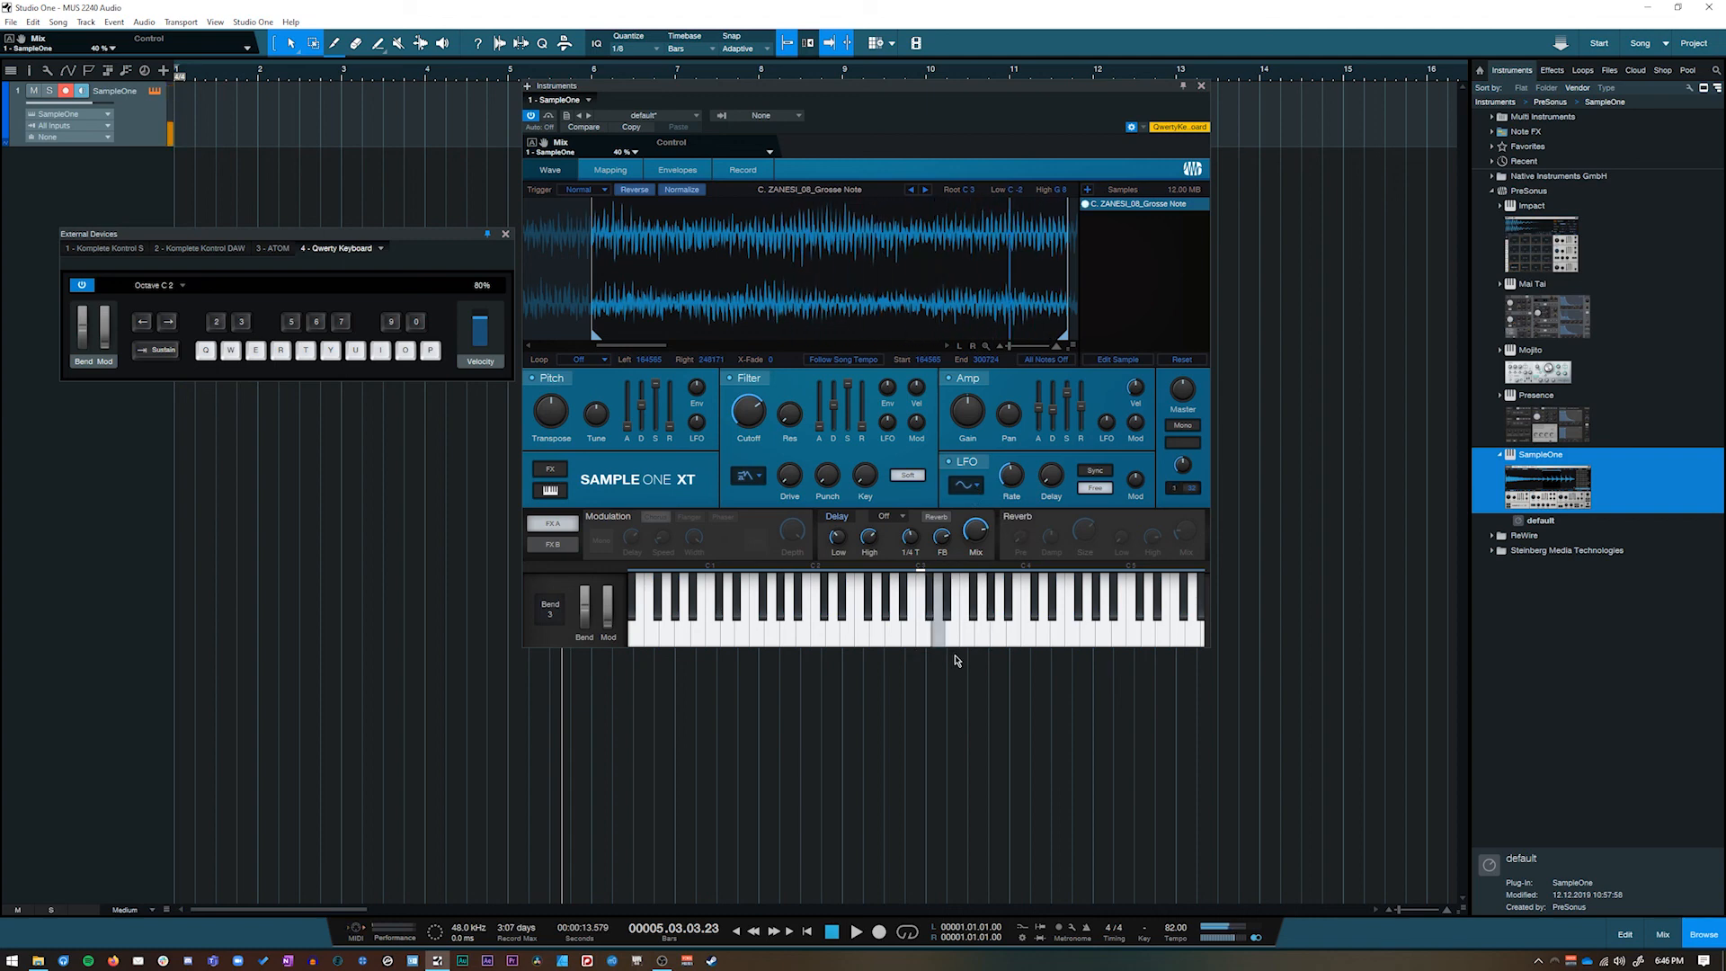
key(e)
key(r)
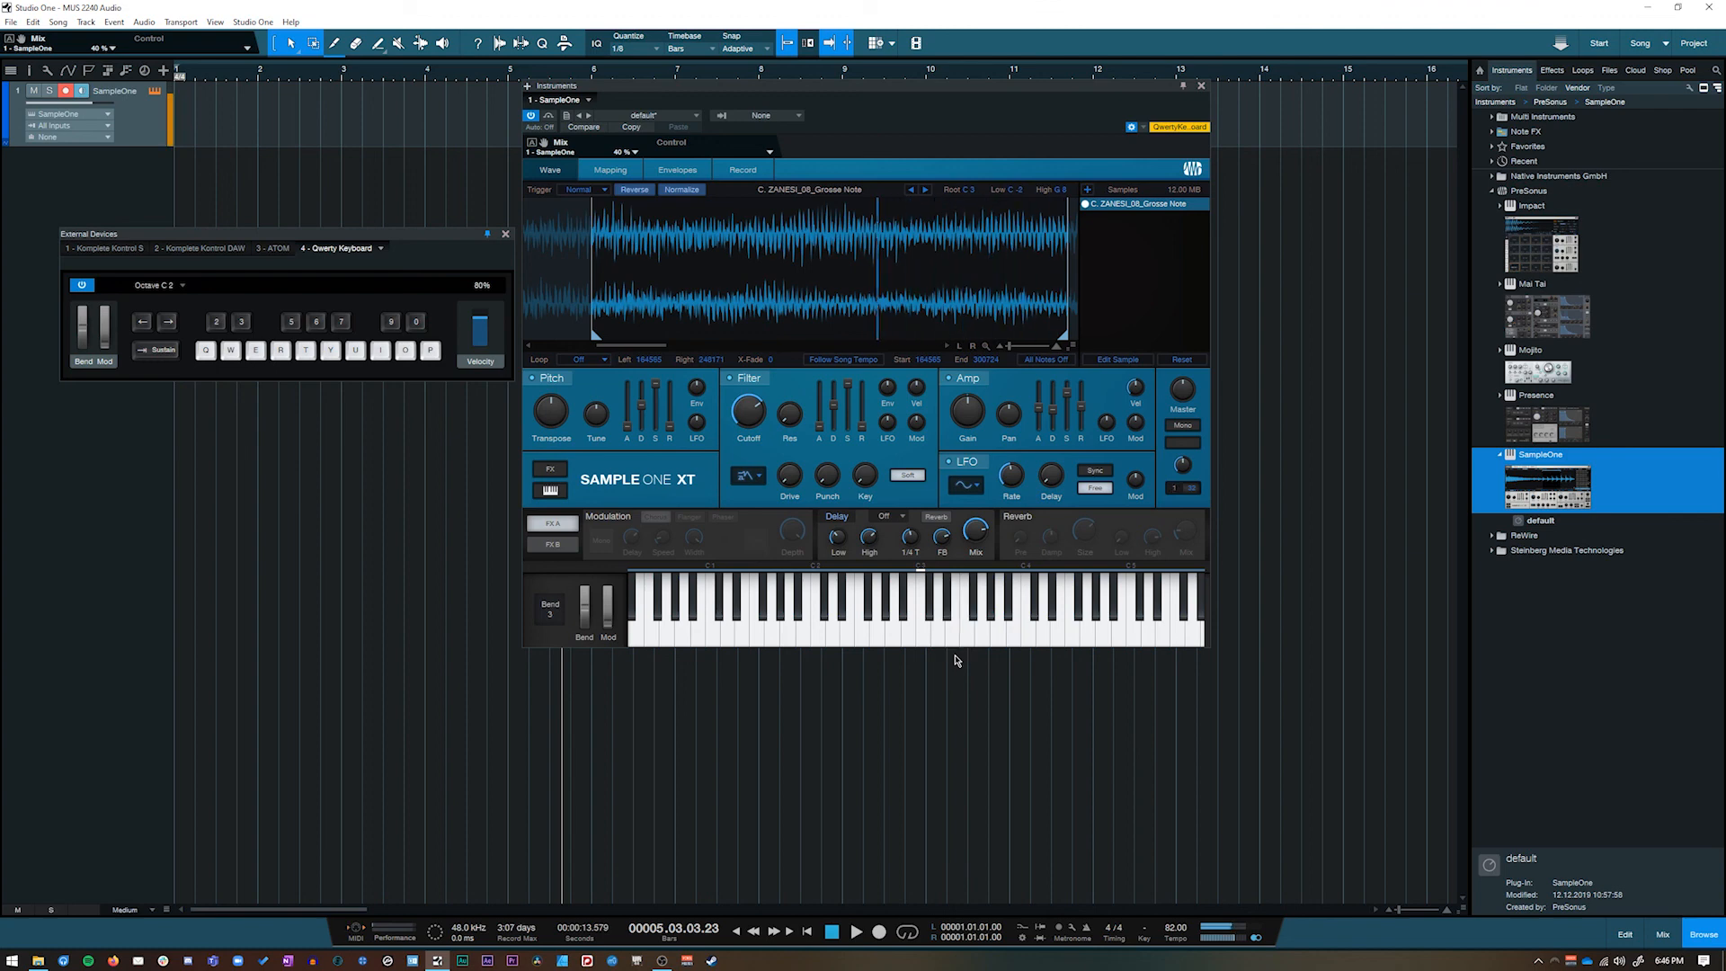
Lengthen the Delay's time to 1/2 and play several separate notes to hear the slower echoes
drag(981, 530, 911, 546)
drag(911, 539, 918, 500)
key(q)
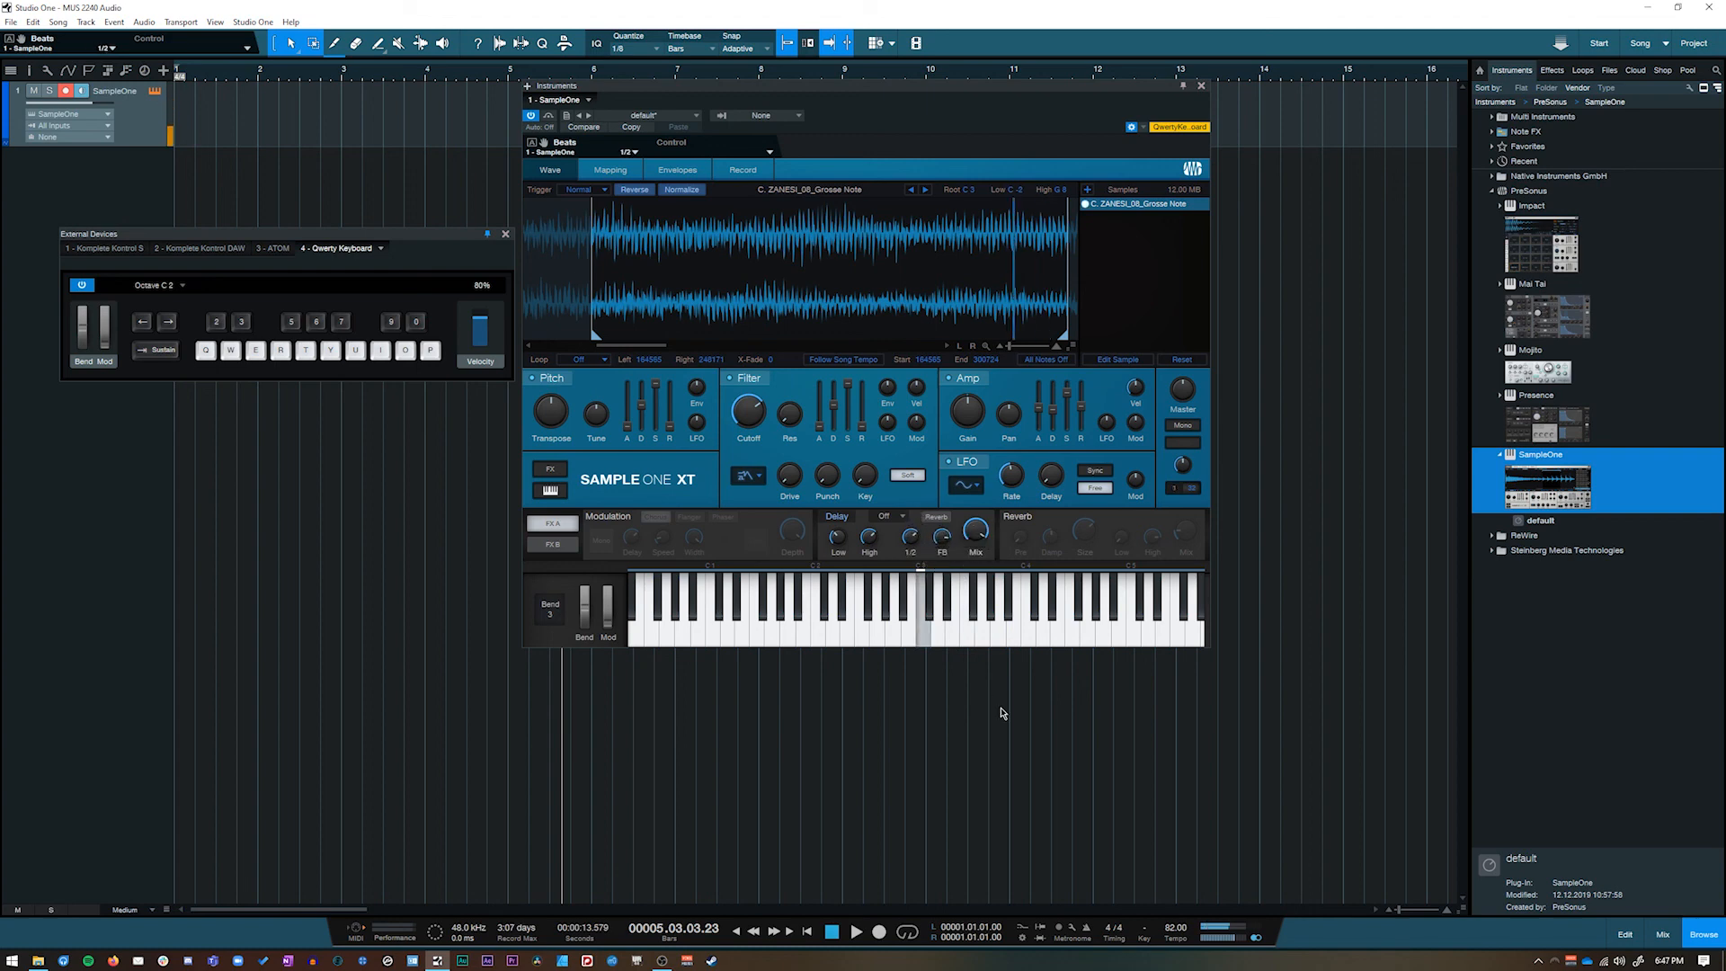
key(t)
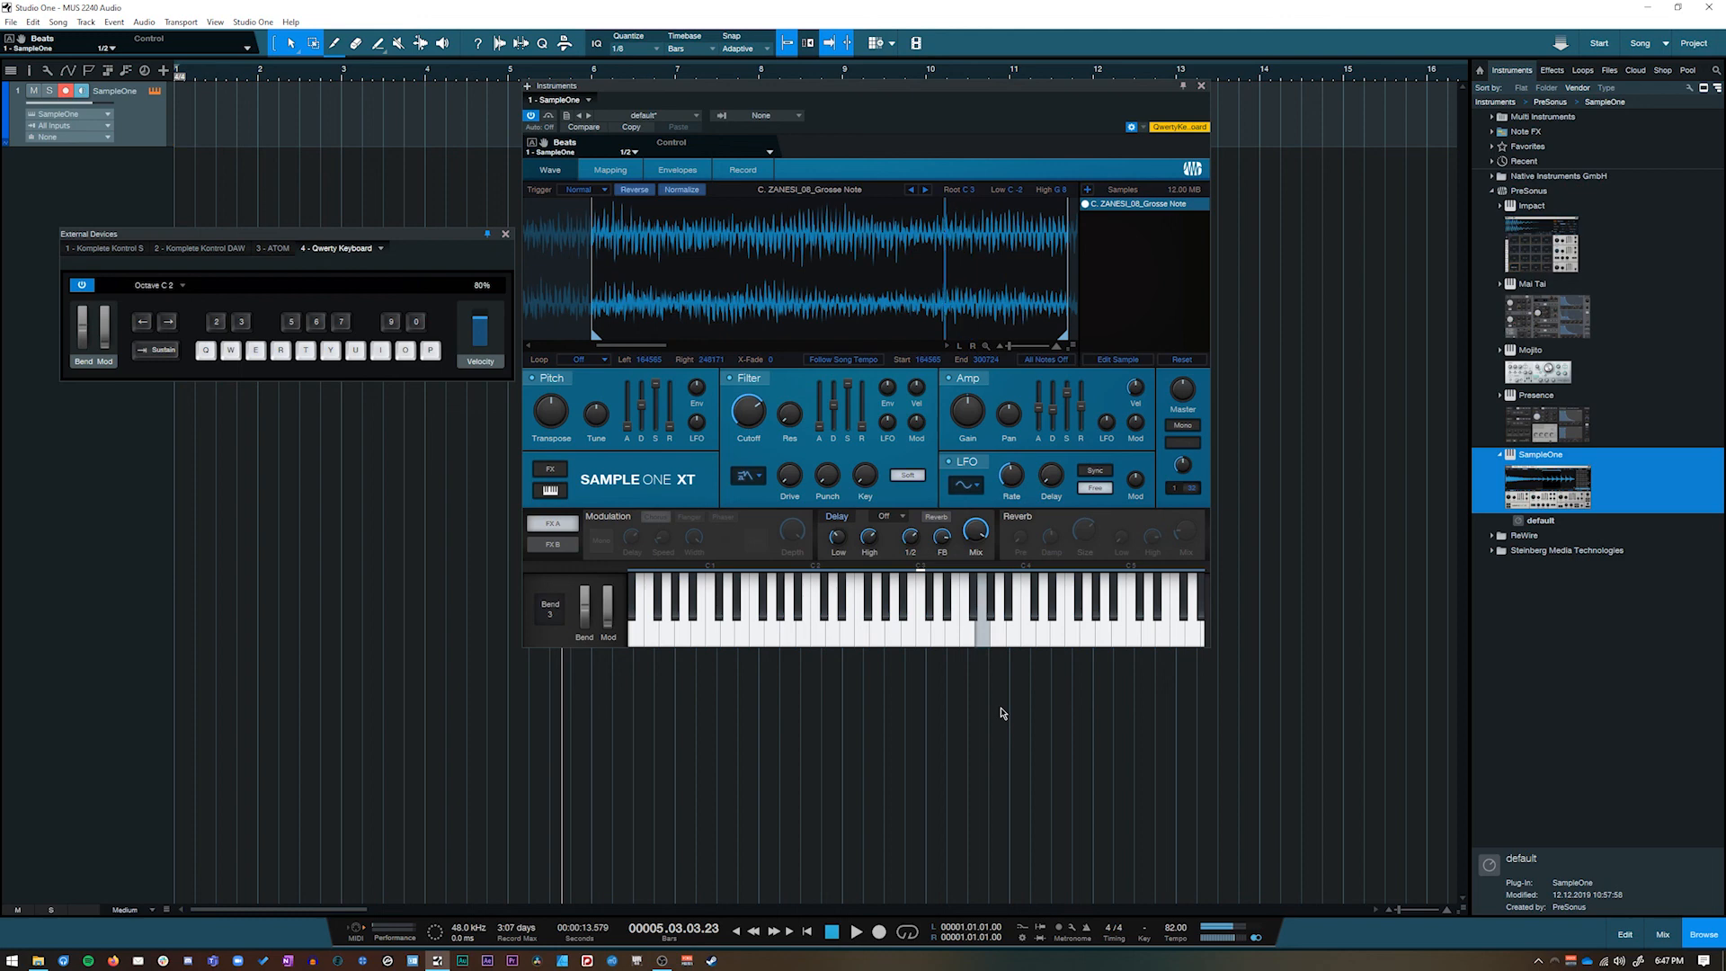
key(q)
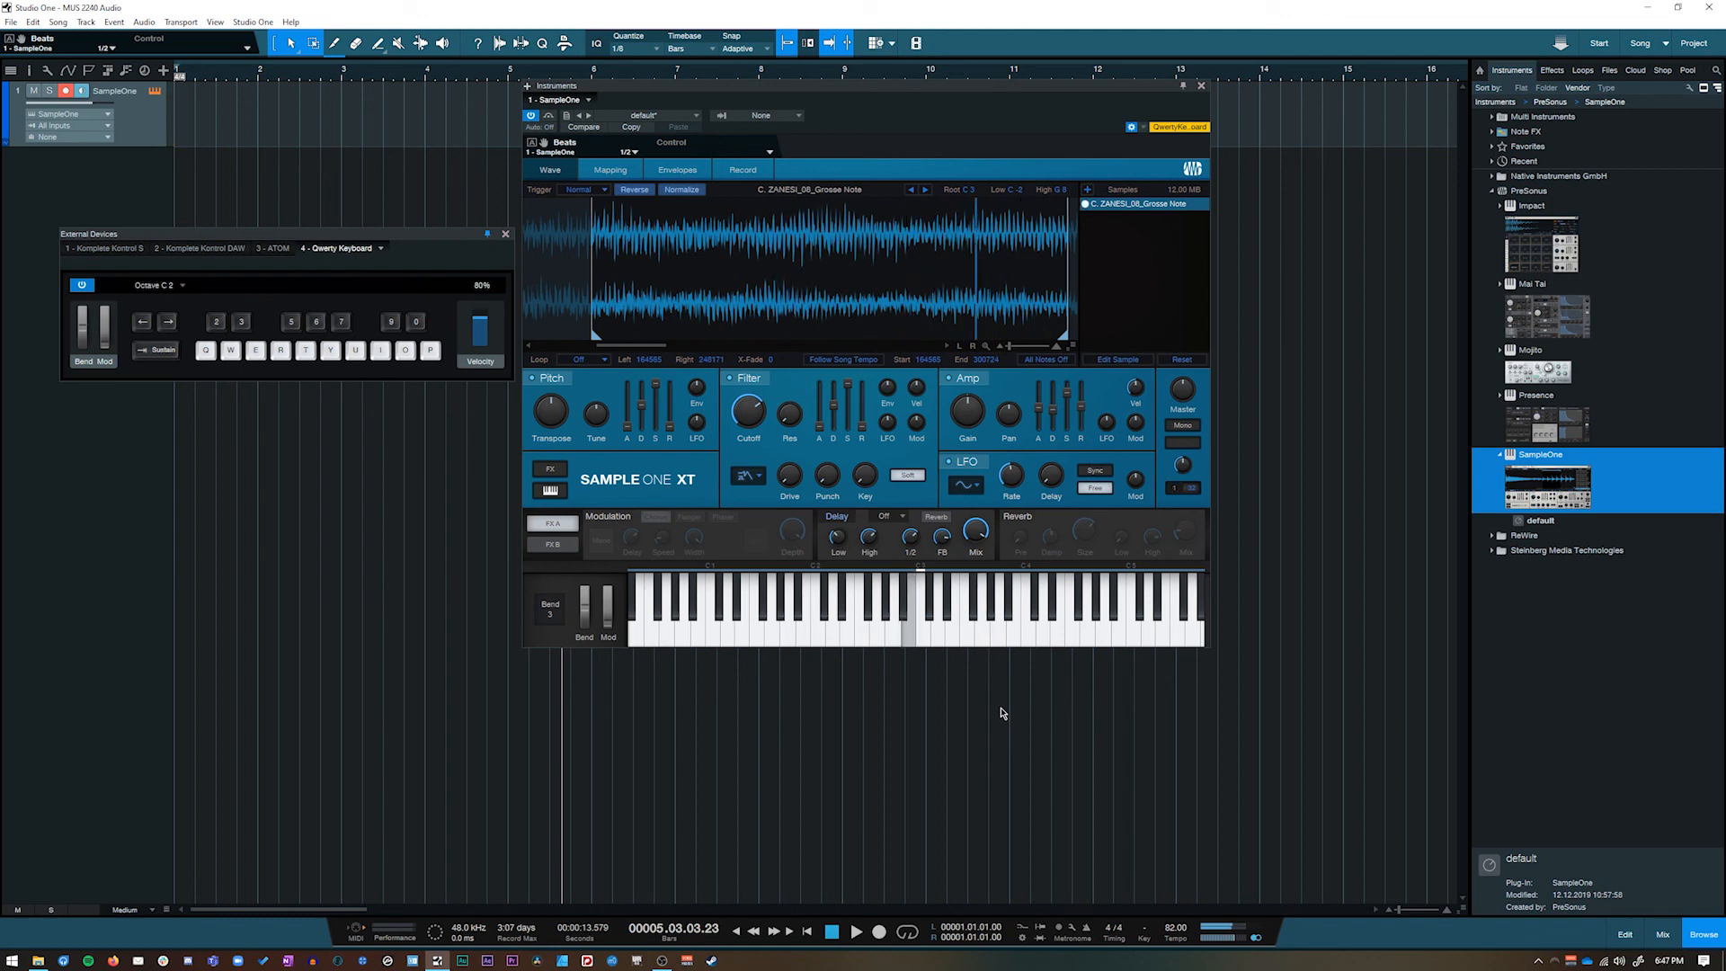
key(q)
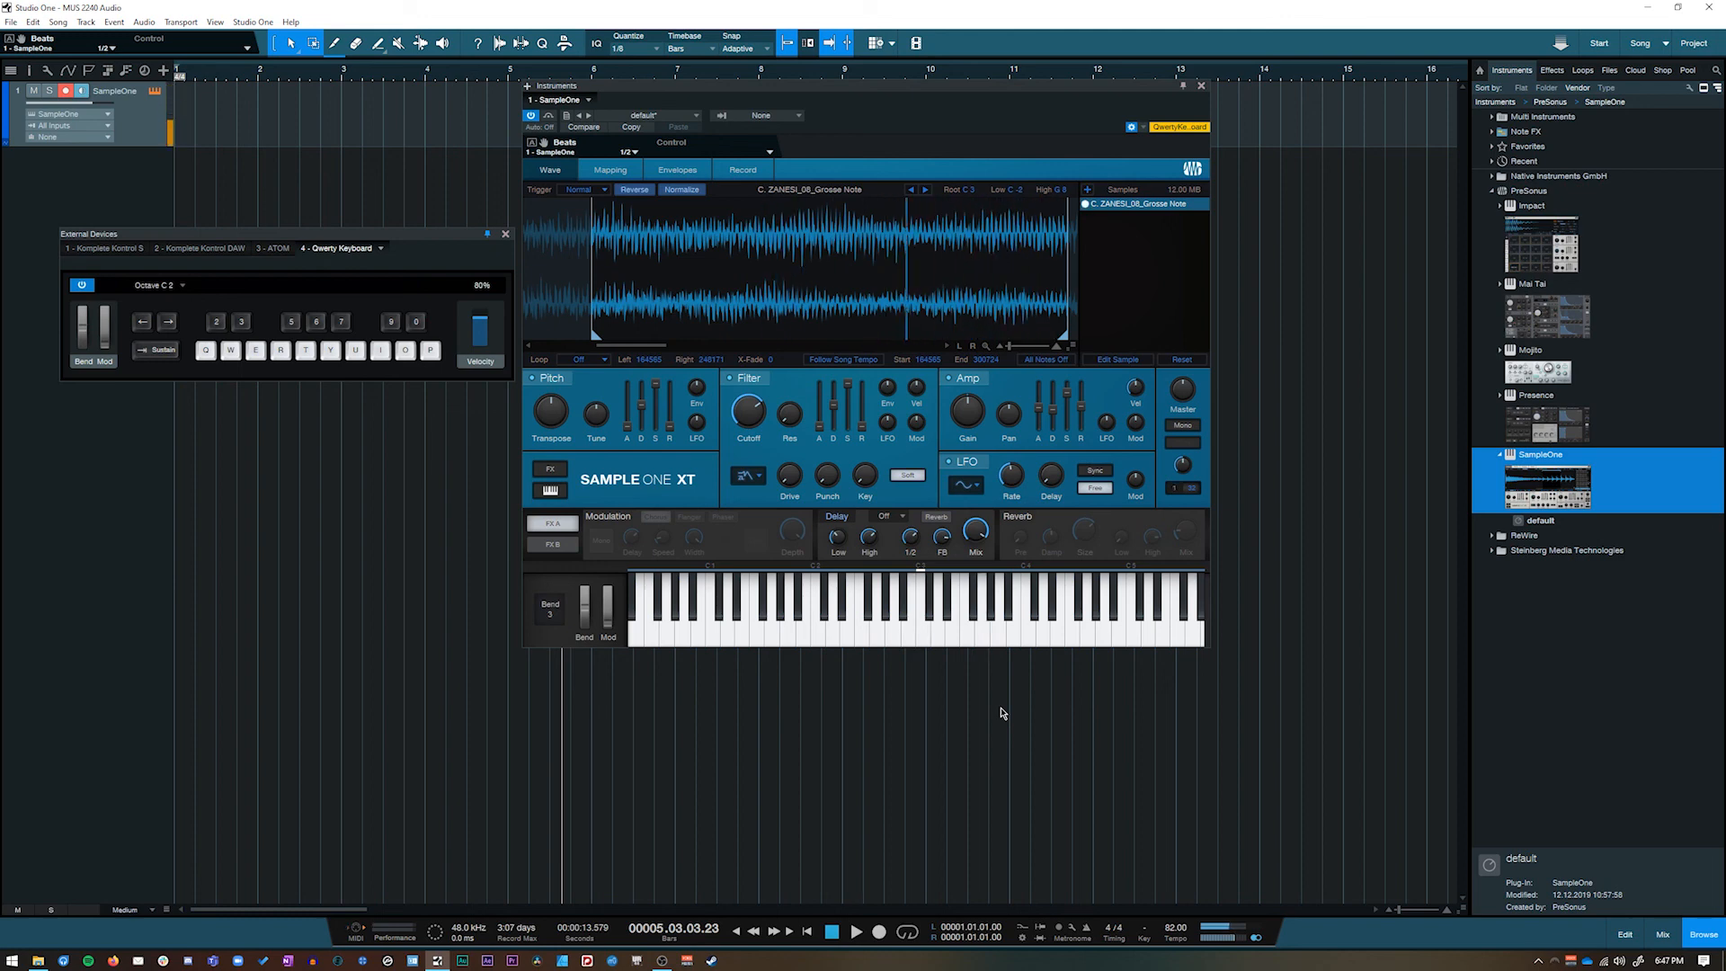
click(938, 629)
Reduce the Delay's feedback to 73 % and turn on the Reverb, raising its size and mix
drag(944, 541, 940, 559)
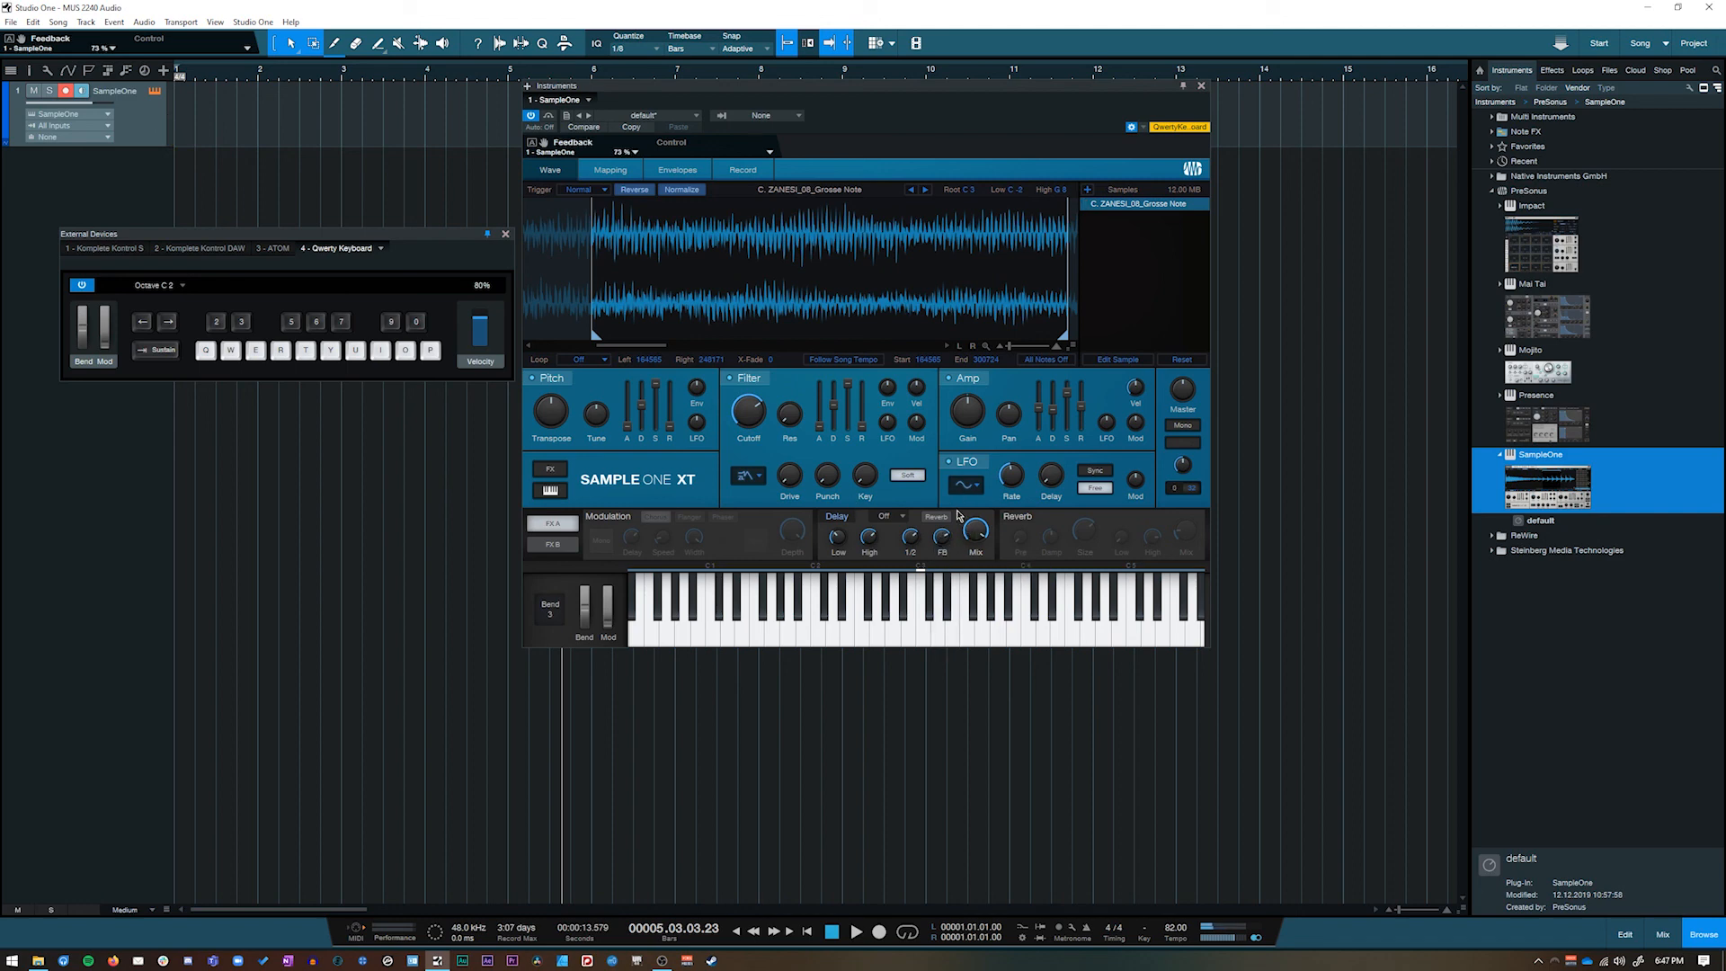
click(1017, 521)
drag(1084, 531, 1194, 487)
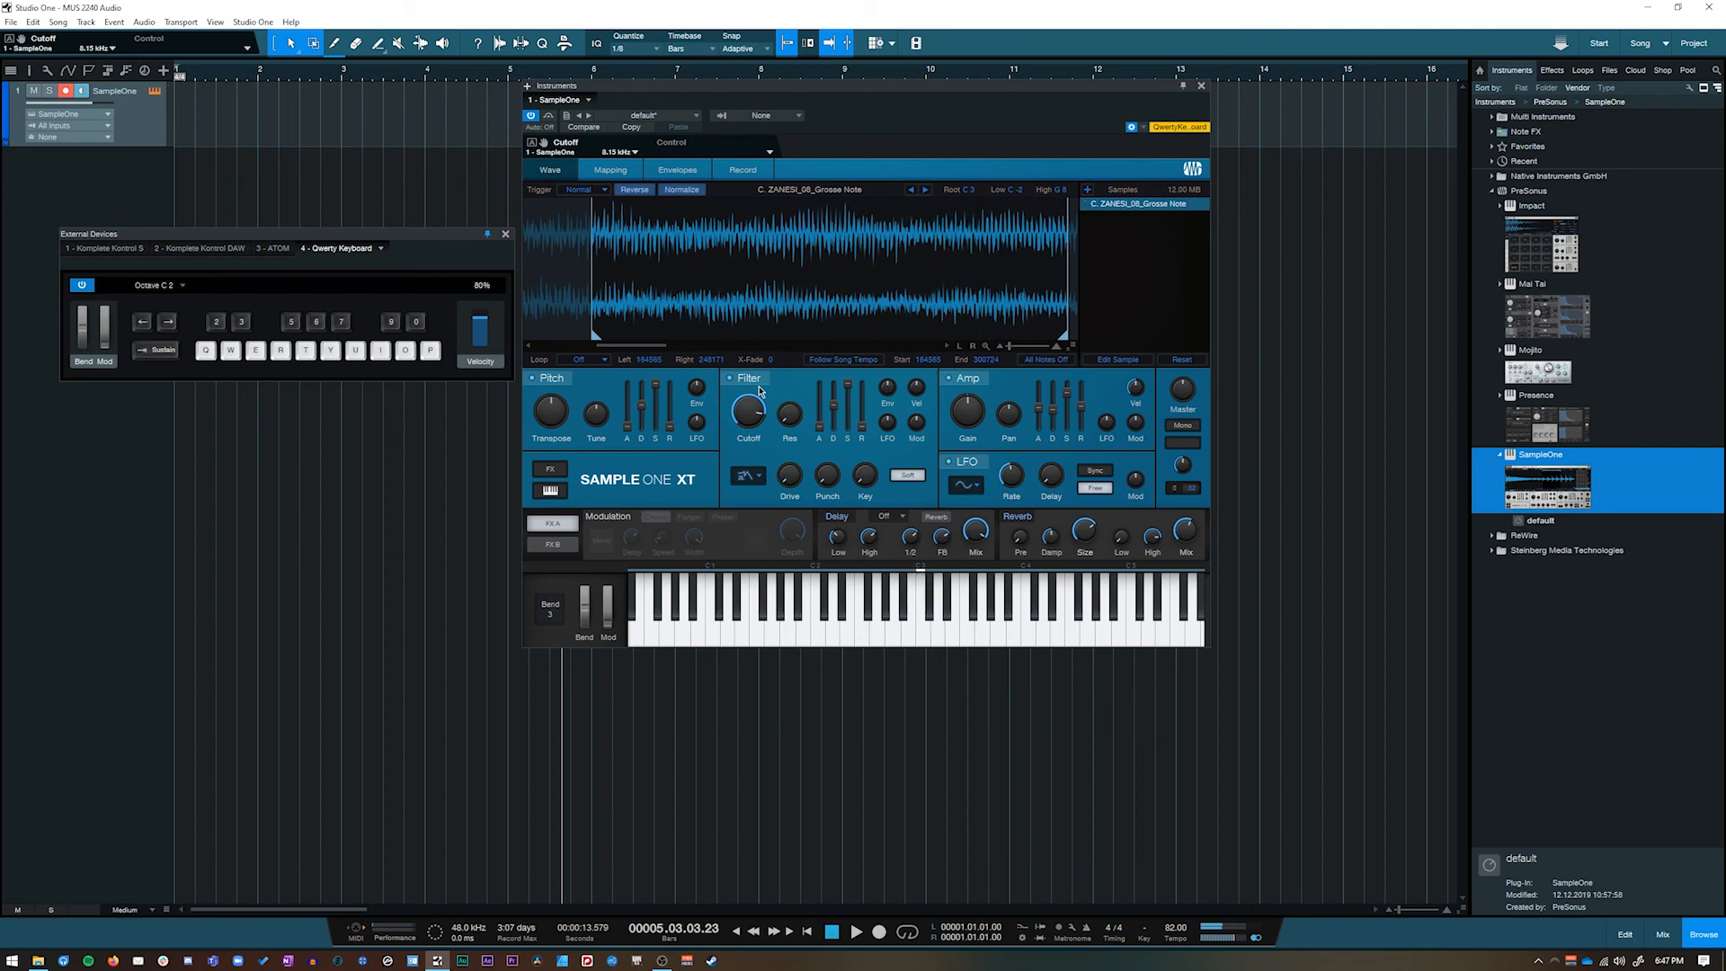
Lower the Delay's feedback further and set its mix to 0 %
drag(944, 542, 938, 566)
drag(975, 531, 980, 677)
drag(771, 83, 824, 160)
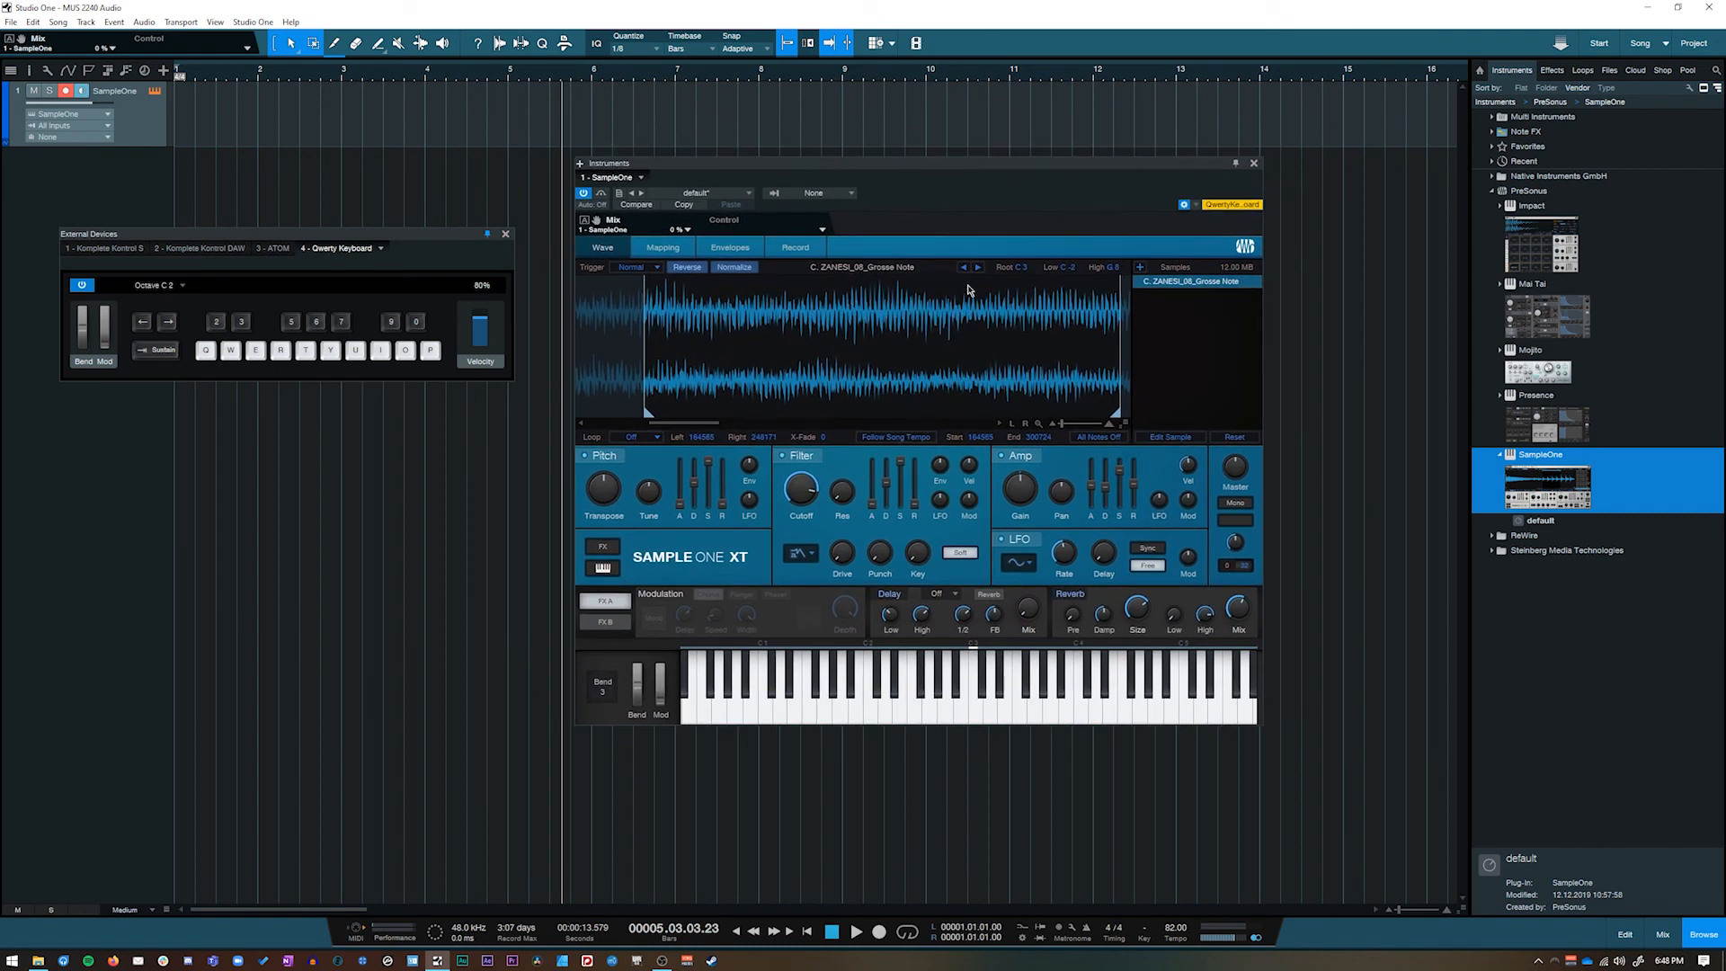
drag(746, 164, 738, 154)
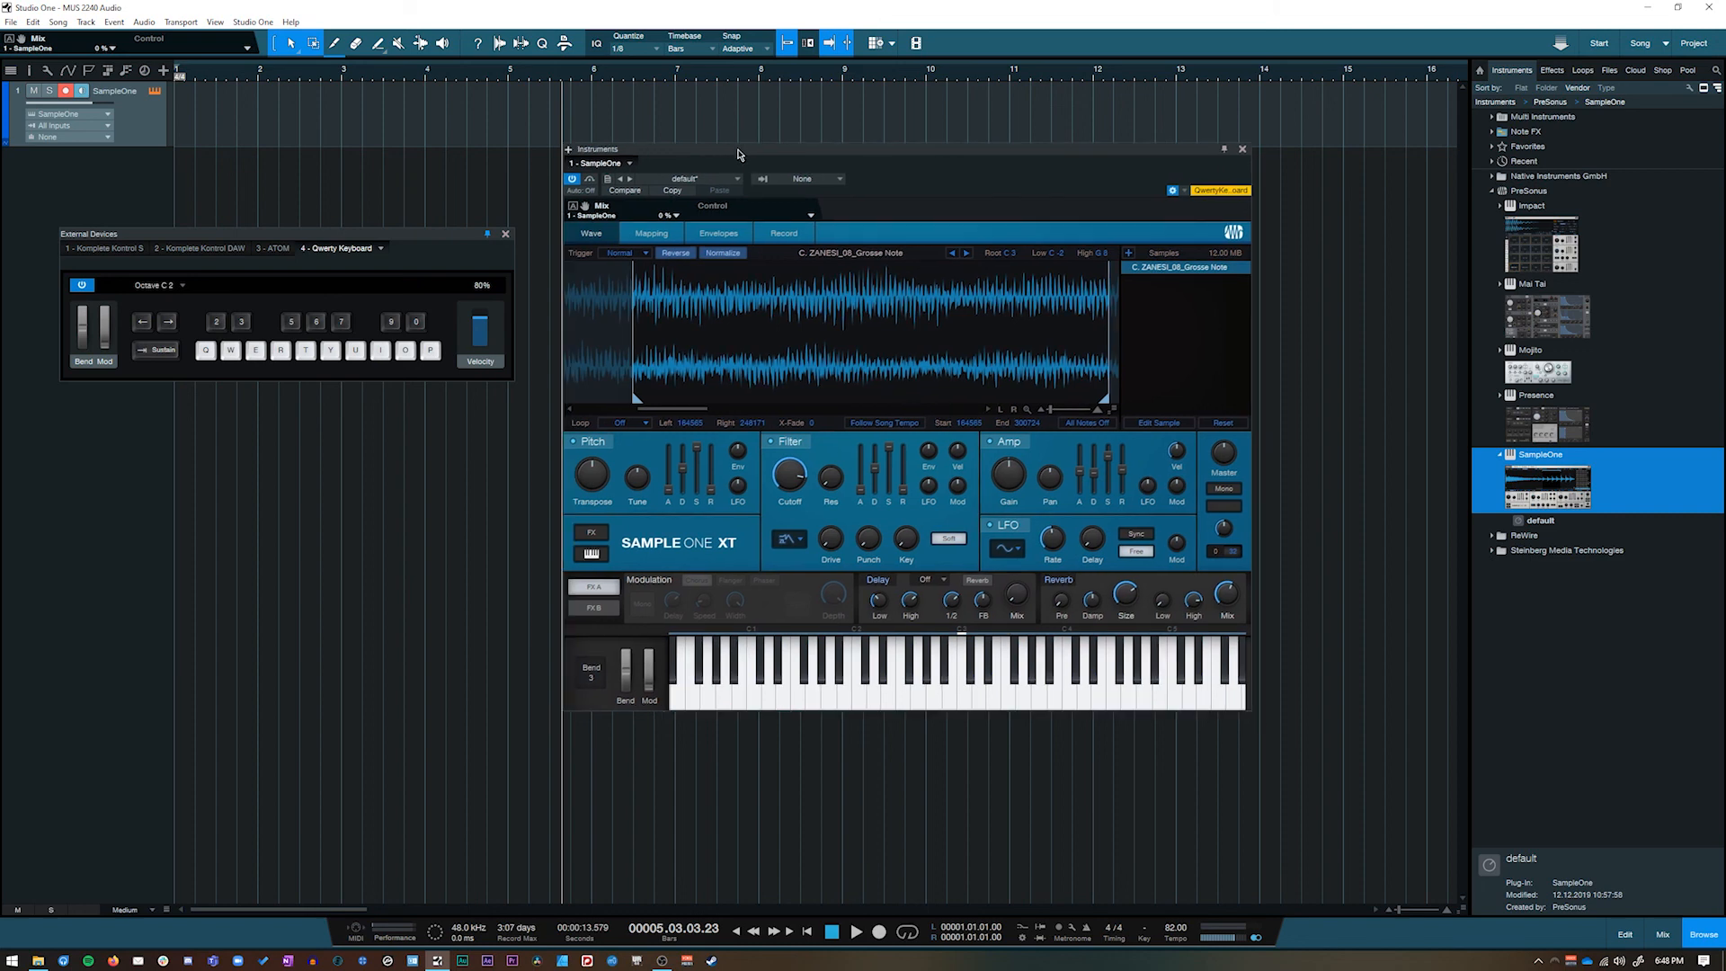
Close the External Devices keyboard, move the SampleOne window toward the freed space, and scroll its waveform slightly
click(505, 237)
drag(801, 148, 581, 90)
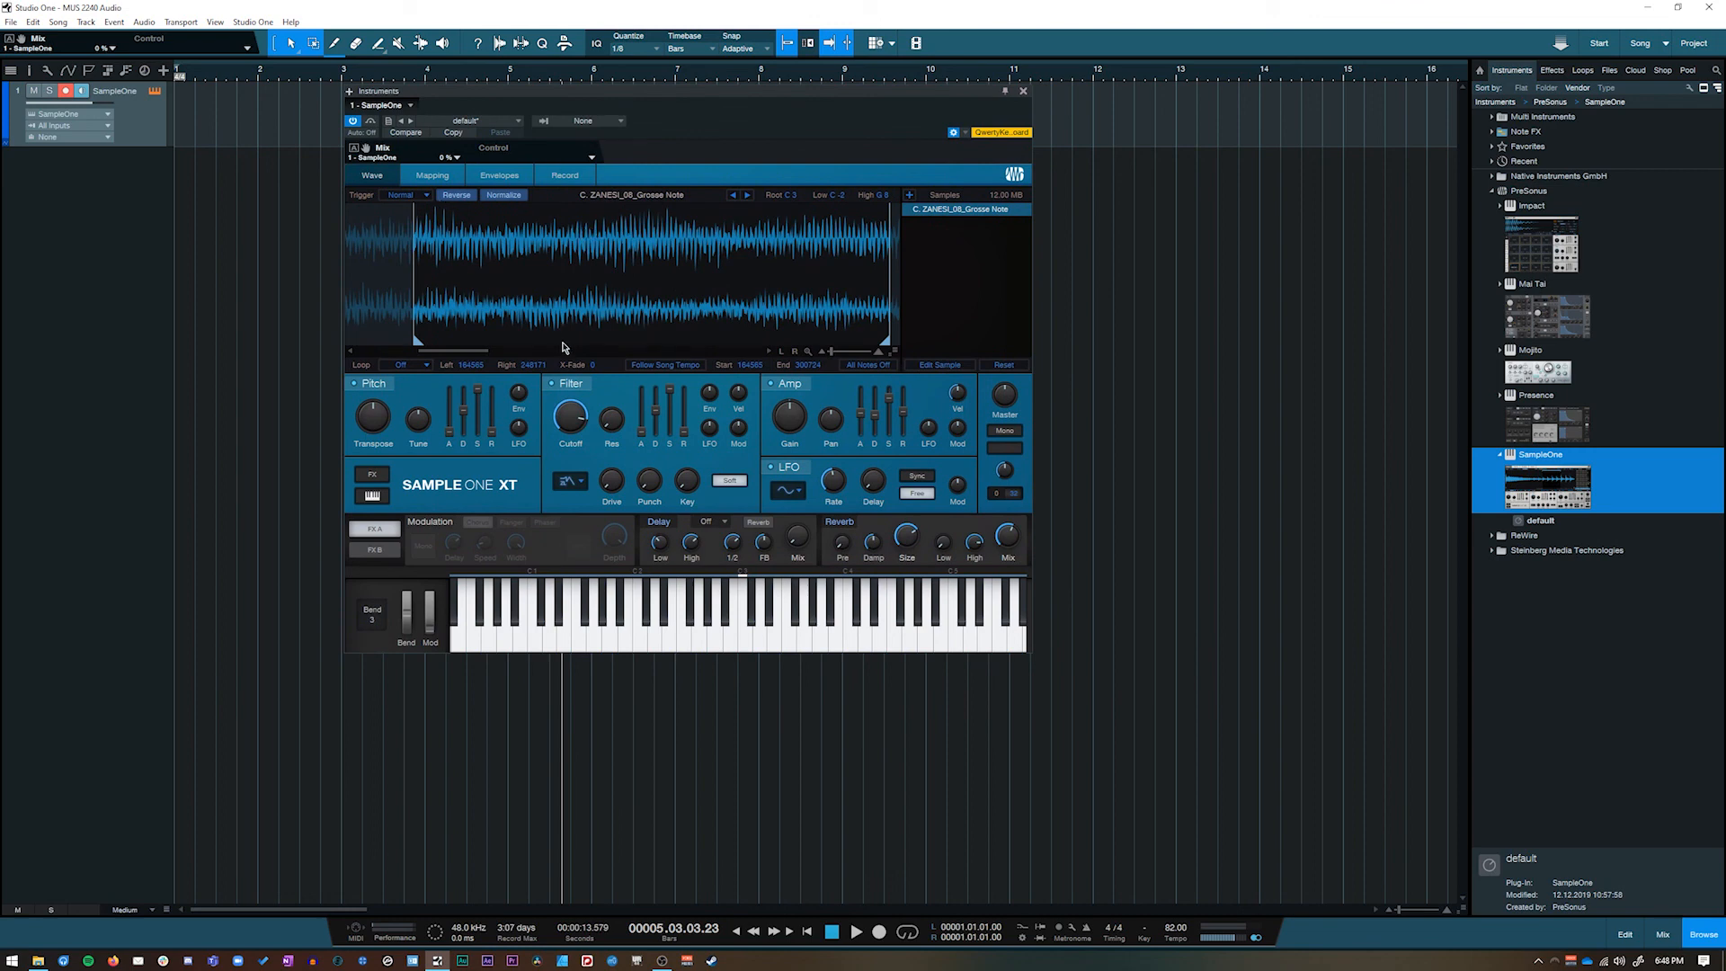
mouse_move(477, 350)
mouse_down()
mouse_move(599, 352)
mouse_move(481, 357)
mouse_up()
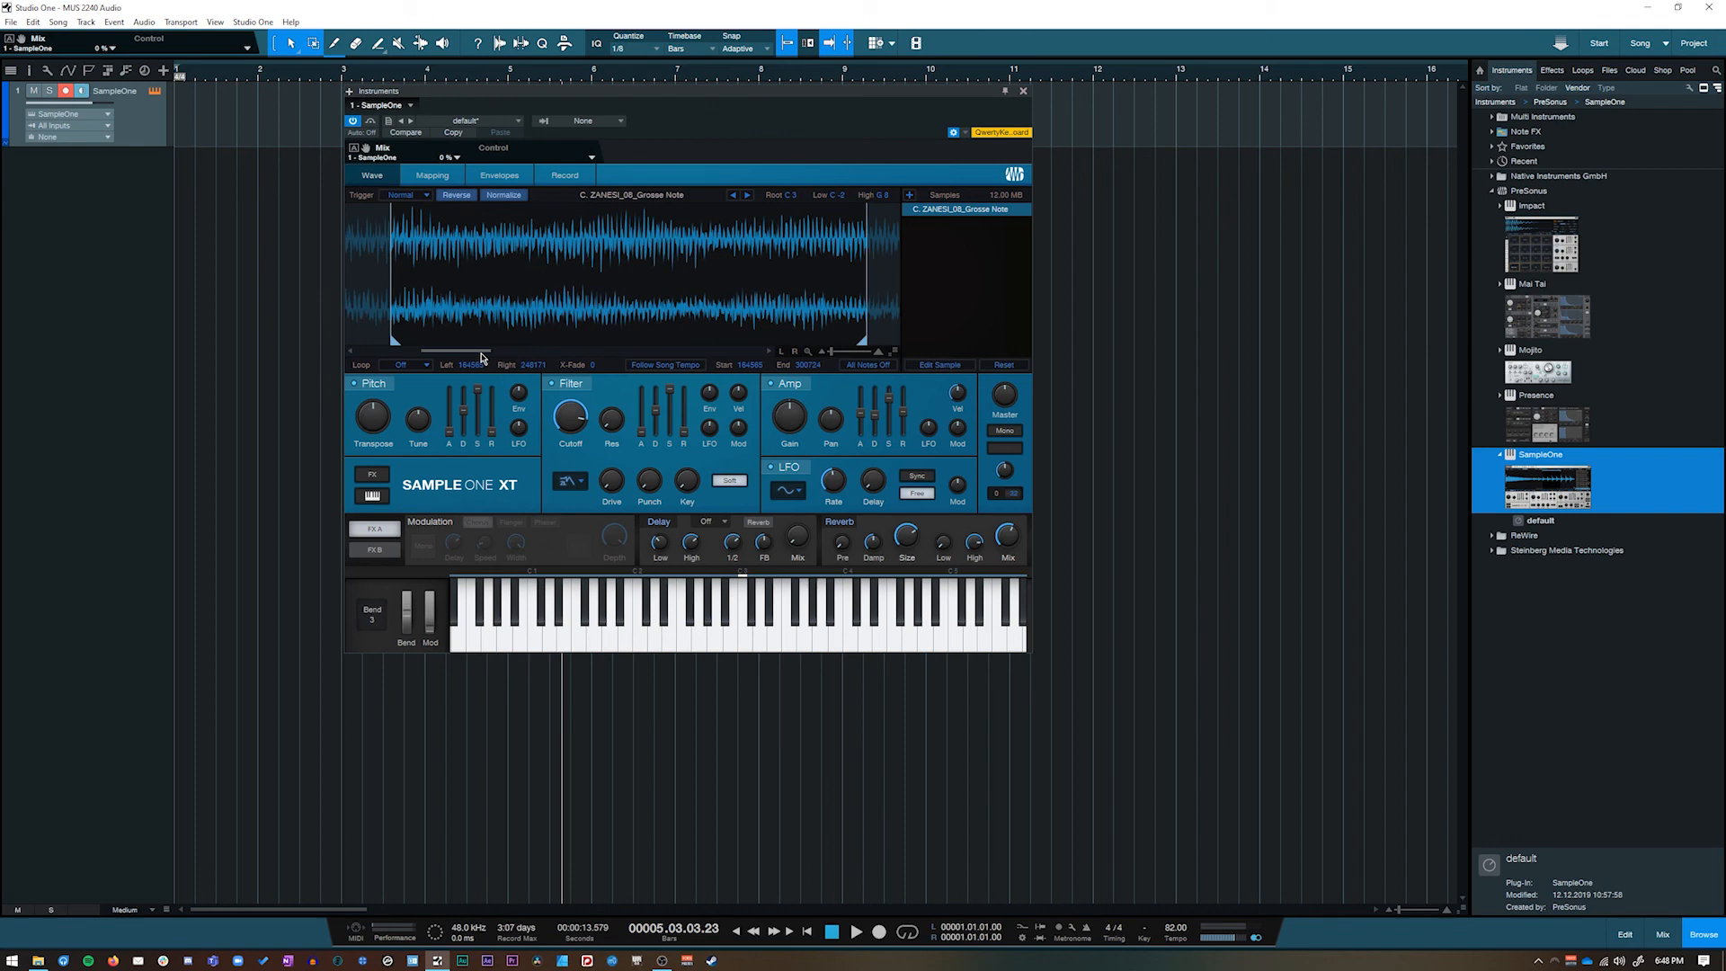
drag(666, 94, 635, 100)
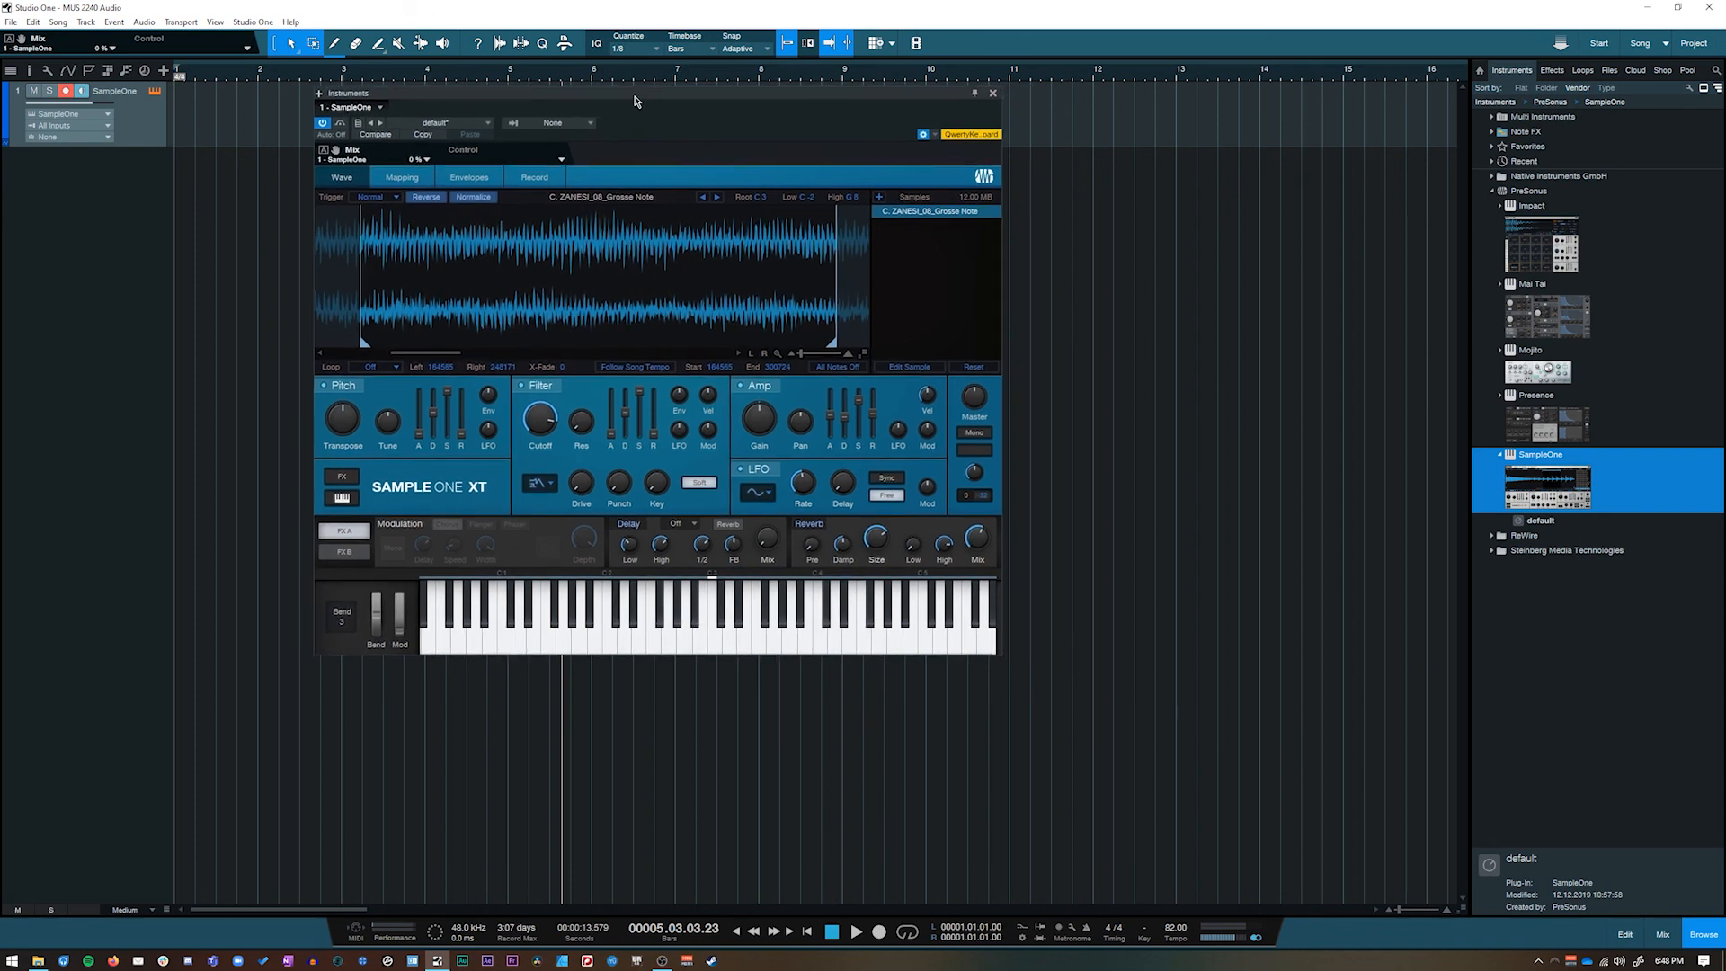
drag(635, 101, 578, 94)
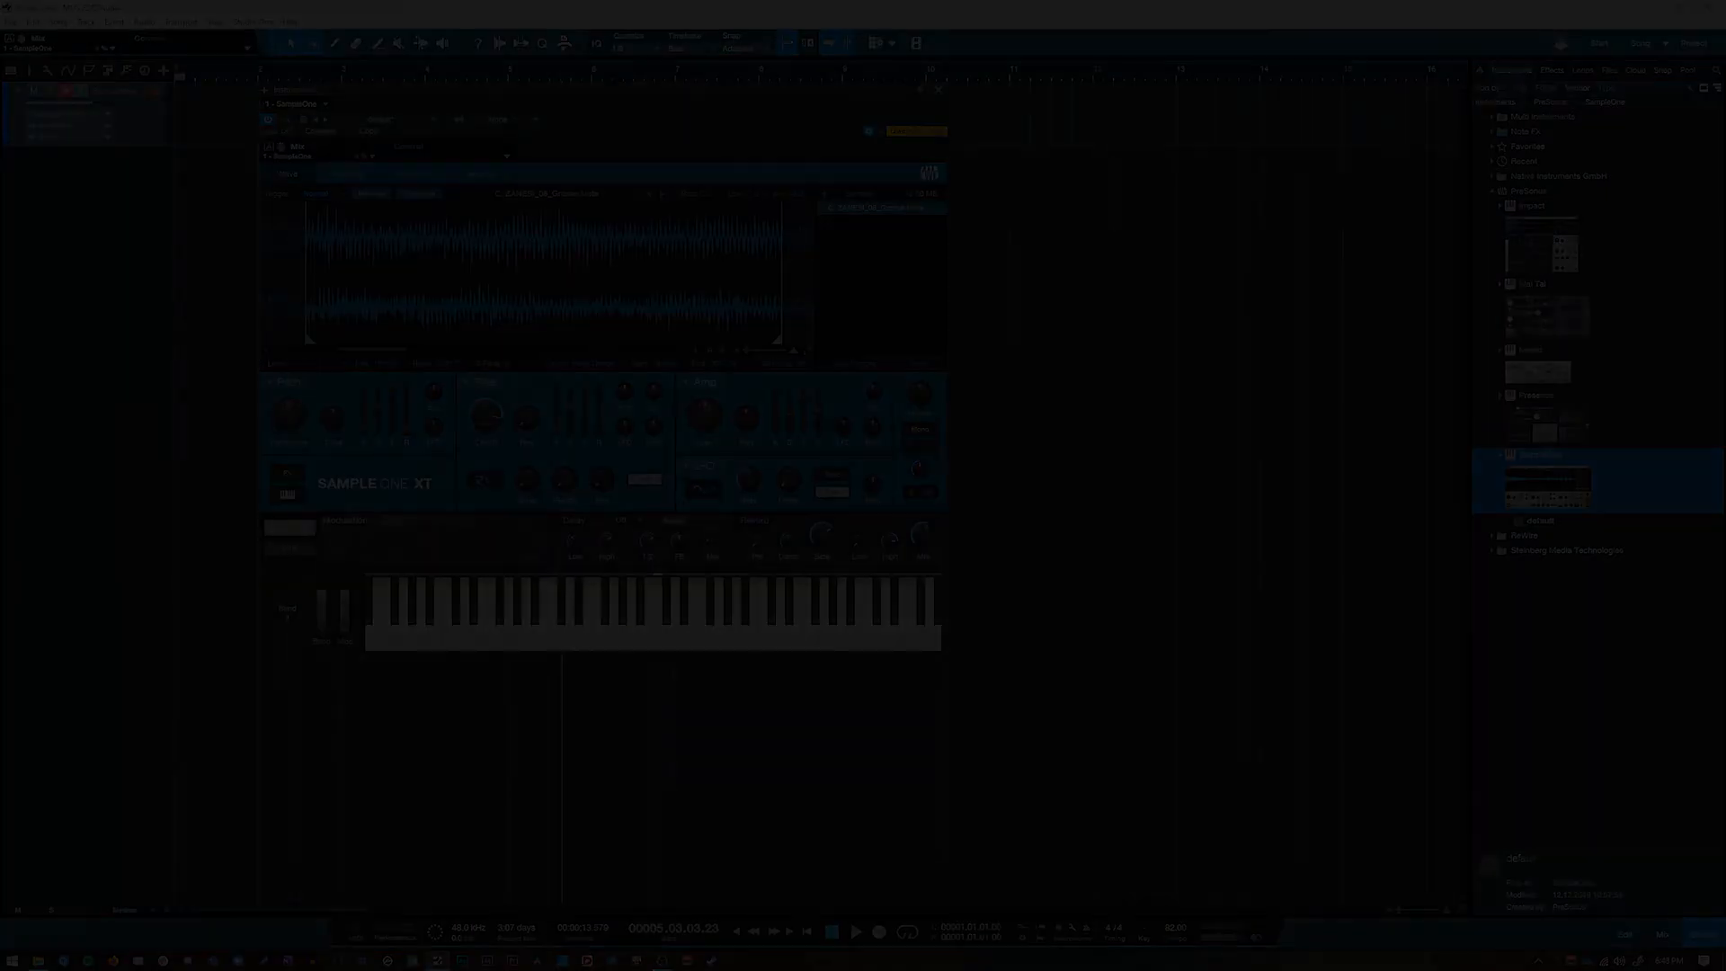